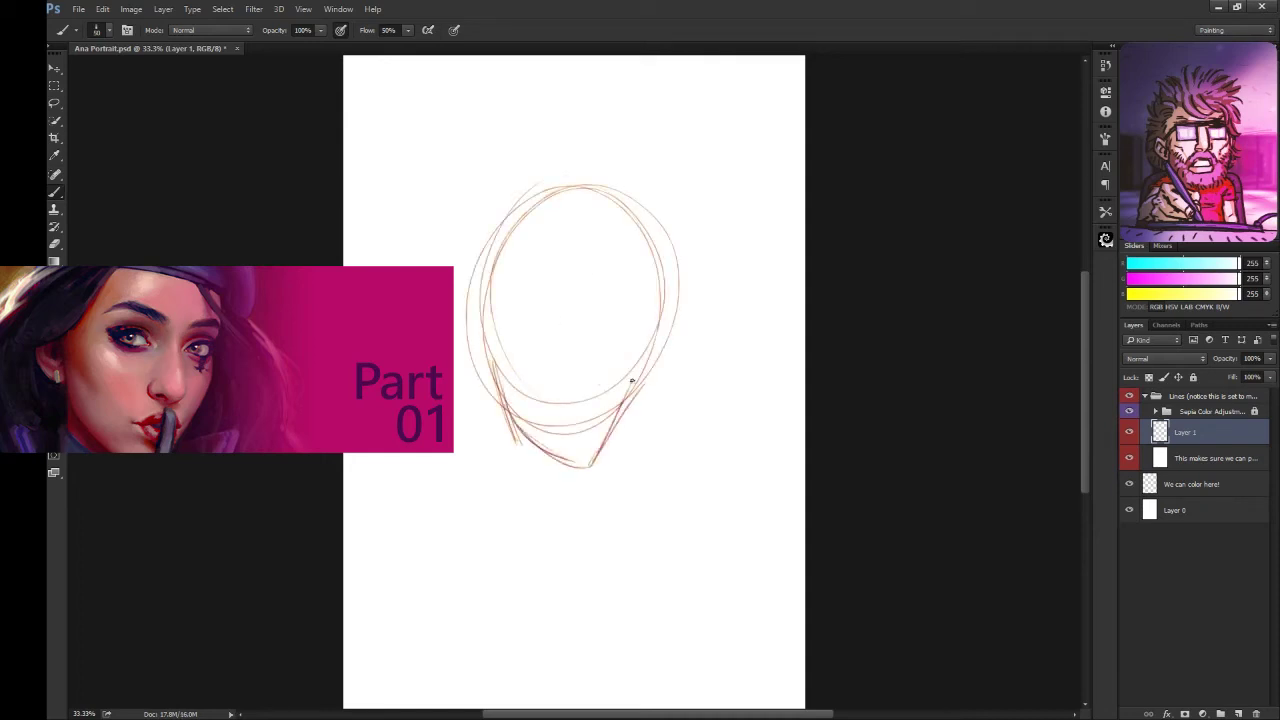
- Rough out the head: jaw, ear, brow line, skull arc and eye-level guides
drag(492, 322, 482, 384)
mouse_move(452, 264)
mouse_down()
mouse_move(500, 192)
mouse_move(648, 288)
mouse_up()
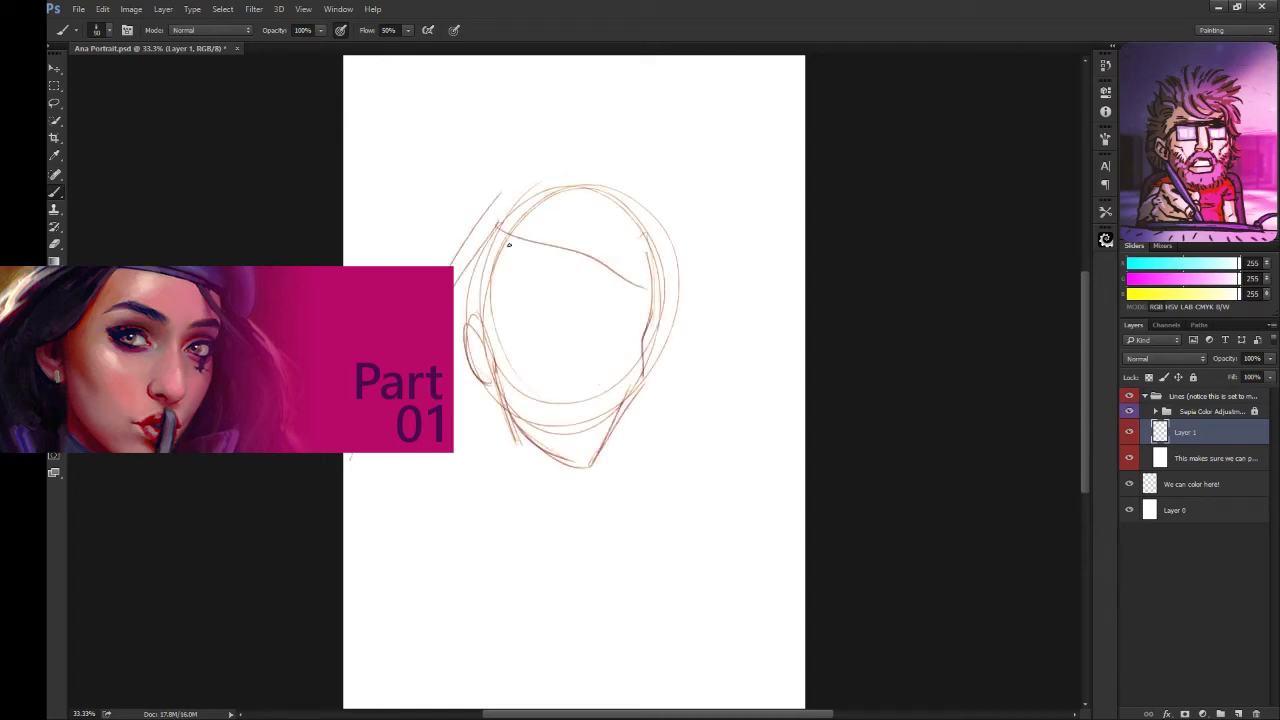
drag(478, 238, 666, 292)
drag(460, 180, 686, 290)
drag(595, 218, 675, 305)
drag(645, 345, 510, 330)
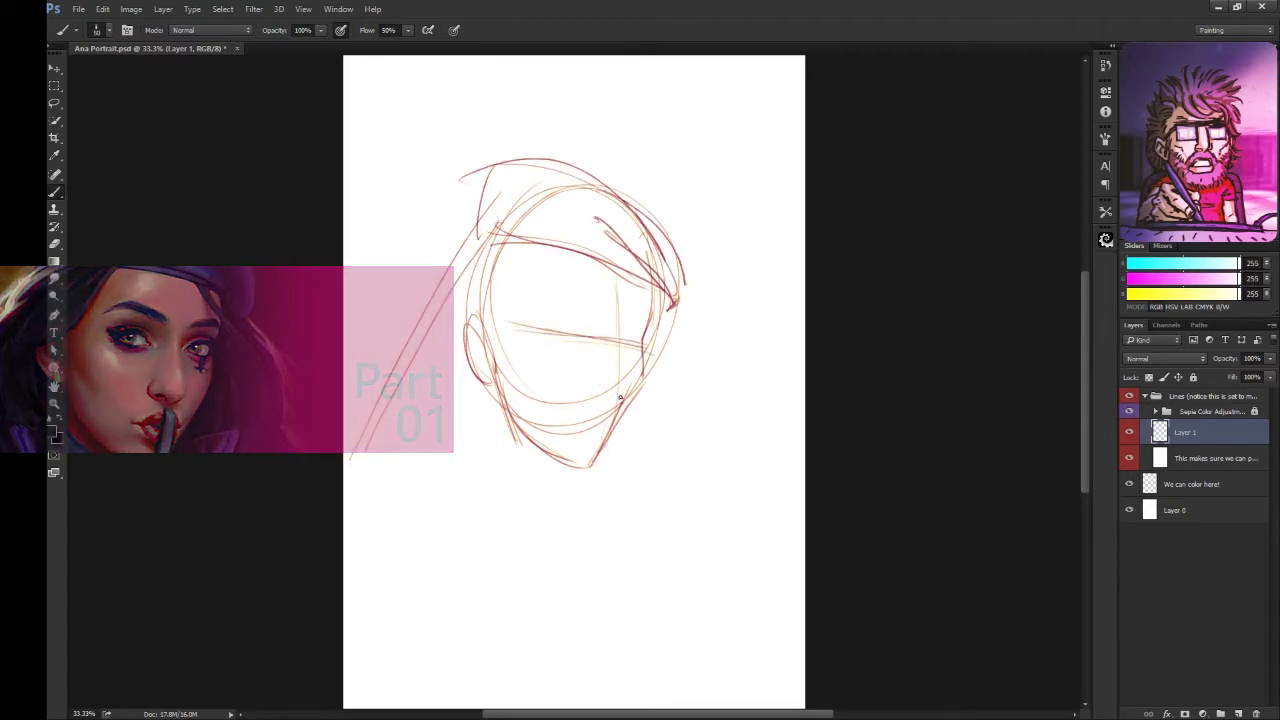
- Sketch the shoulder lines and the raised hand at lower right
drag(355, 570, 683, 443)
drag(668, 450, 706, 530)
drag(688, 476, 682, 640)
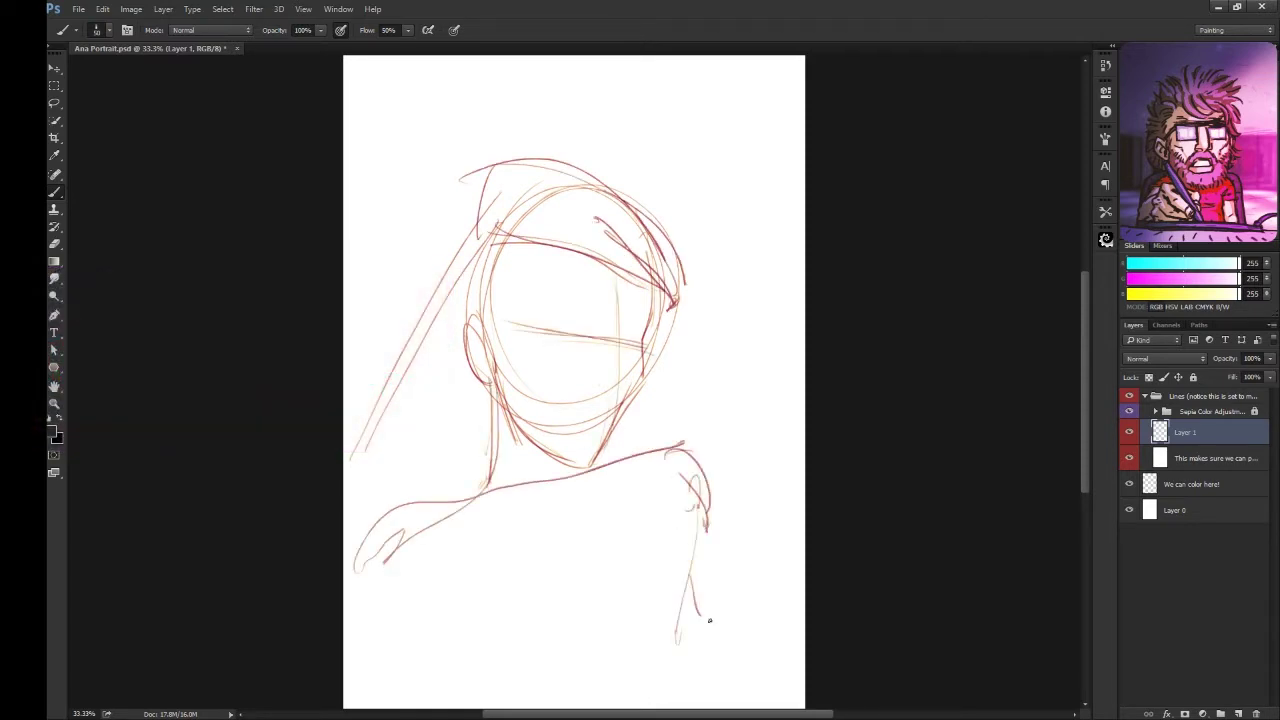
drag(656, 534, 736, 604)
drag(736, 606, 720, 652)
- Add flowing hair curves on the left, the nose profile and the arm down to the hand
drag(440, 266, 408, 506)
drag(462, 244, 358, 446)
drag(652, 300, 710, 462)
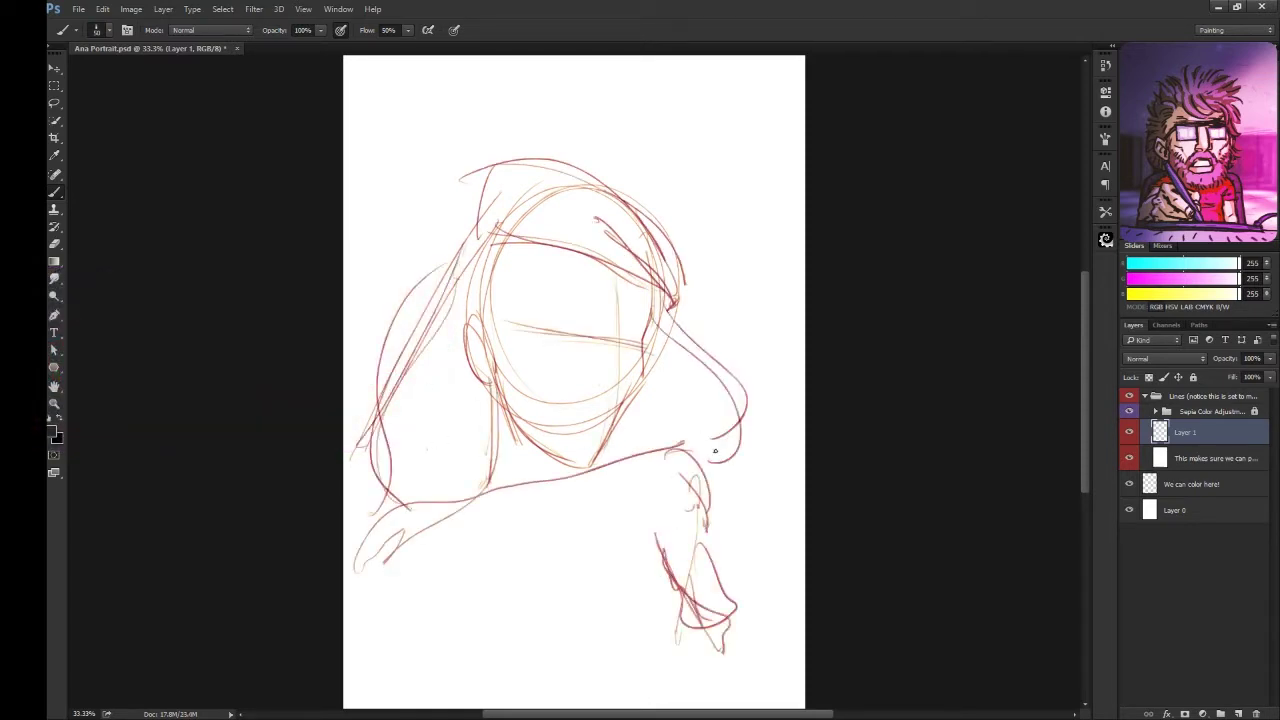
drag(676, 358, 740, 614)
drag(740, 500, 664, 584)
- Refine the fingers and add short cheek, eye and nose strokes
drag(590, 356, 586, 396)
drag(622, 336, 610, 400)
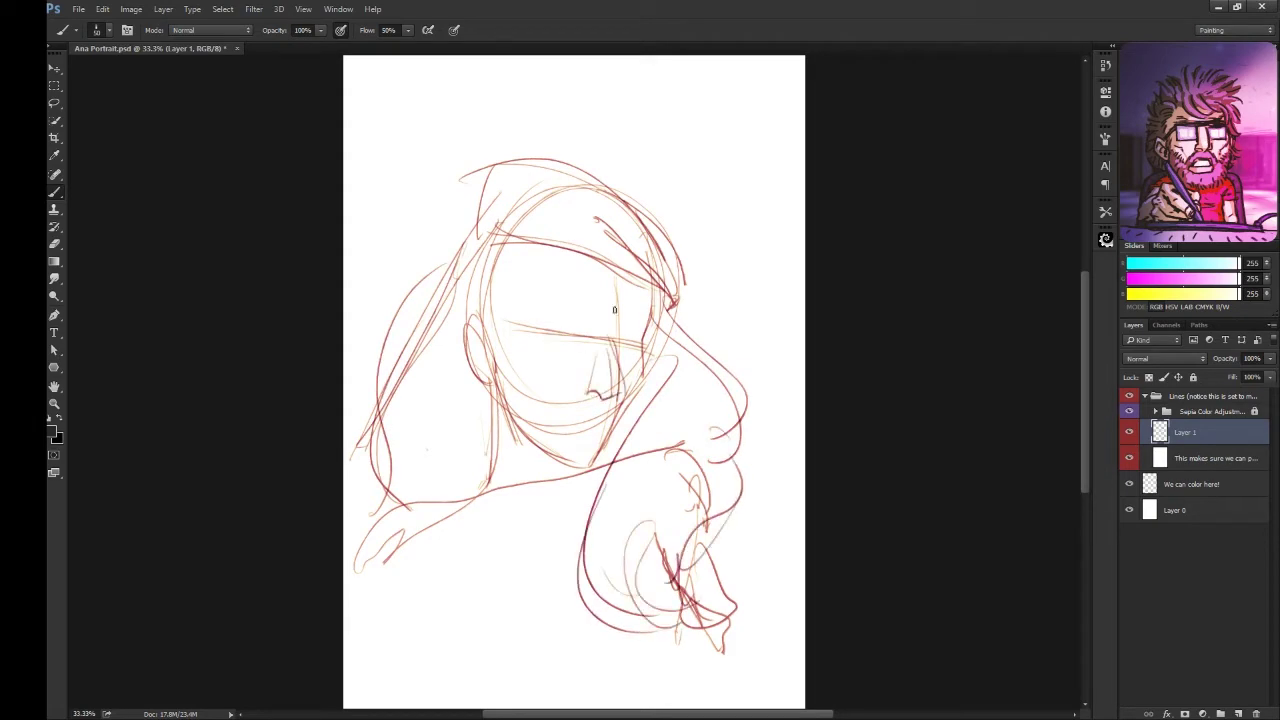
drag(614, 330, 640, 356)
drag(586, 314, 534, 344)
- Switch to the Eraser with a soft brush preset
key(e)
key(F5)
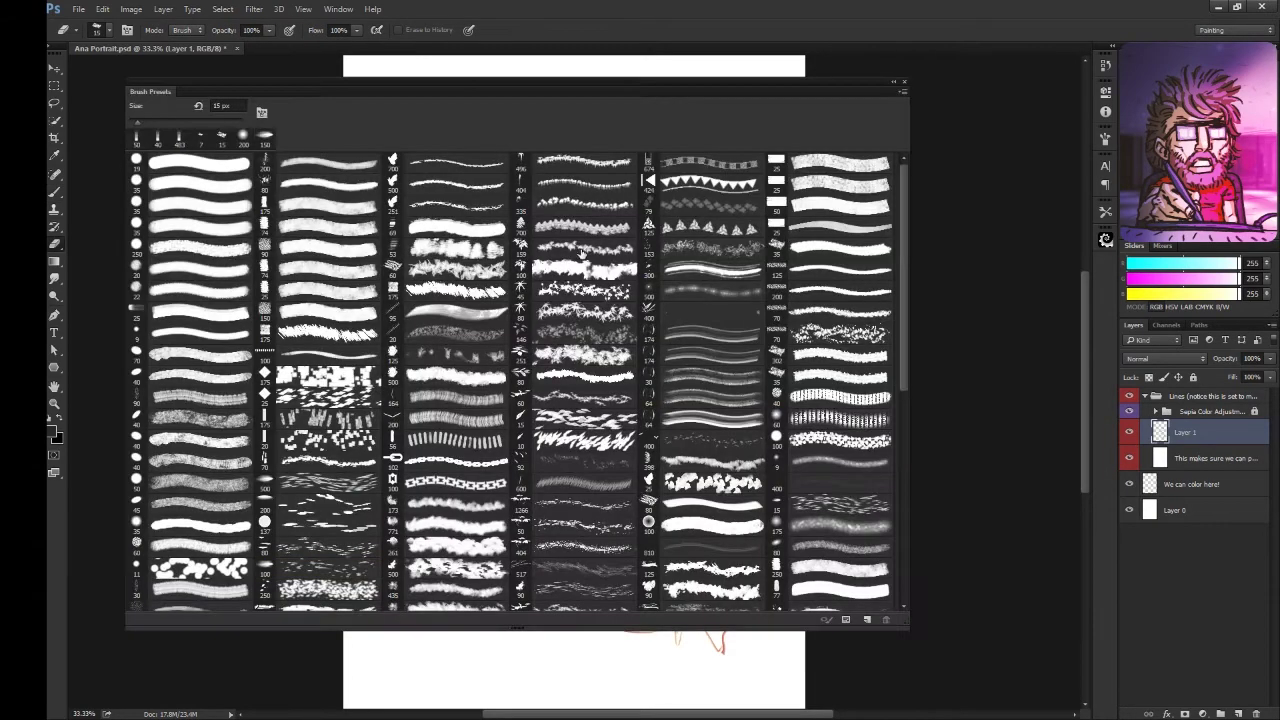
click(582, 254)
key(F5)
- Fade the head guidelines, then draw the hairline, hair strokes and eyebrow arc
drag(514, 200, 631, 287)
key(b)
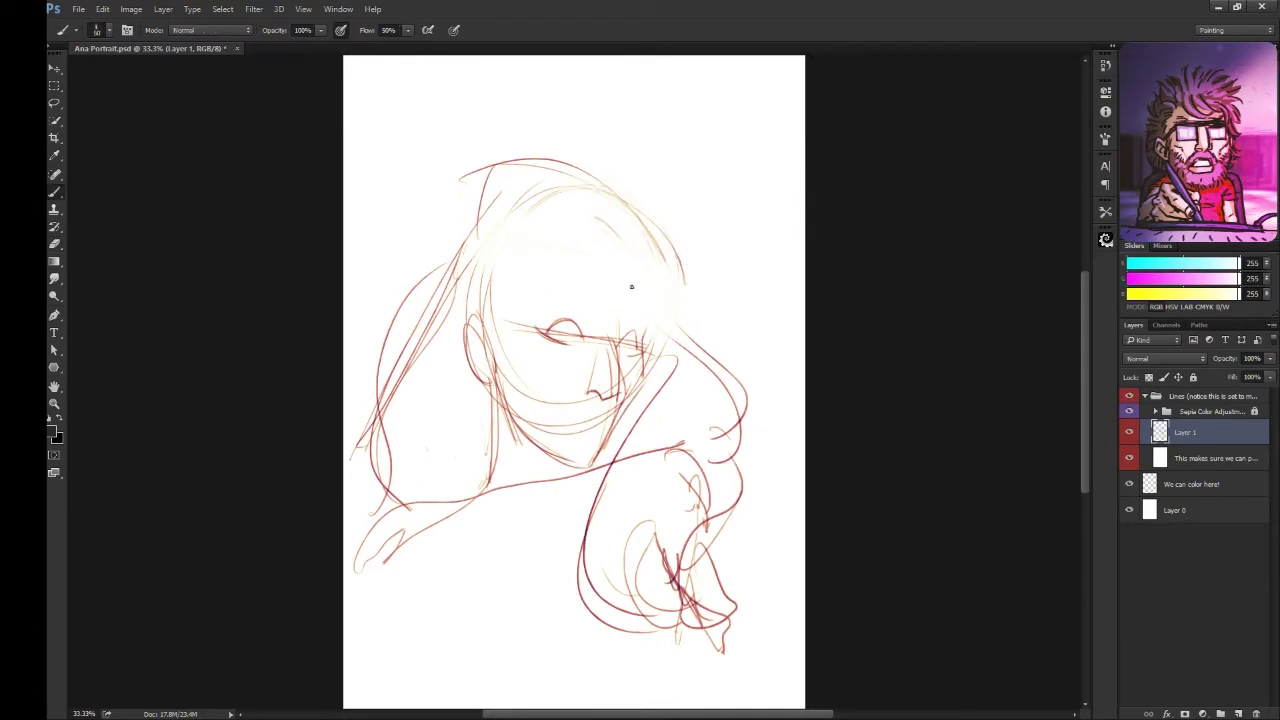
drag(515, 252, 655, 318)
drag(566, 256, 468, 270)
drag(586, 234, 686, 326)
mouse_move(652, 248)
mouse_down()
mouse_move(696, 326)
mouse_move(642, 354)
mouse_move(614, 346)
mouse_up()
drag(545, 300, 594, 322)
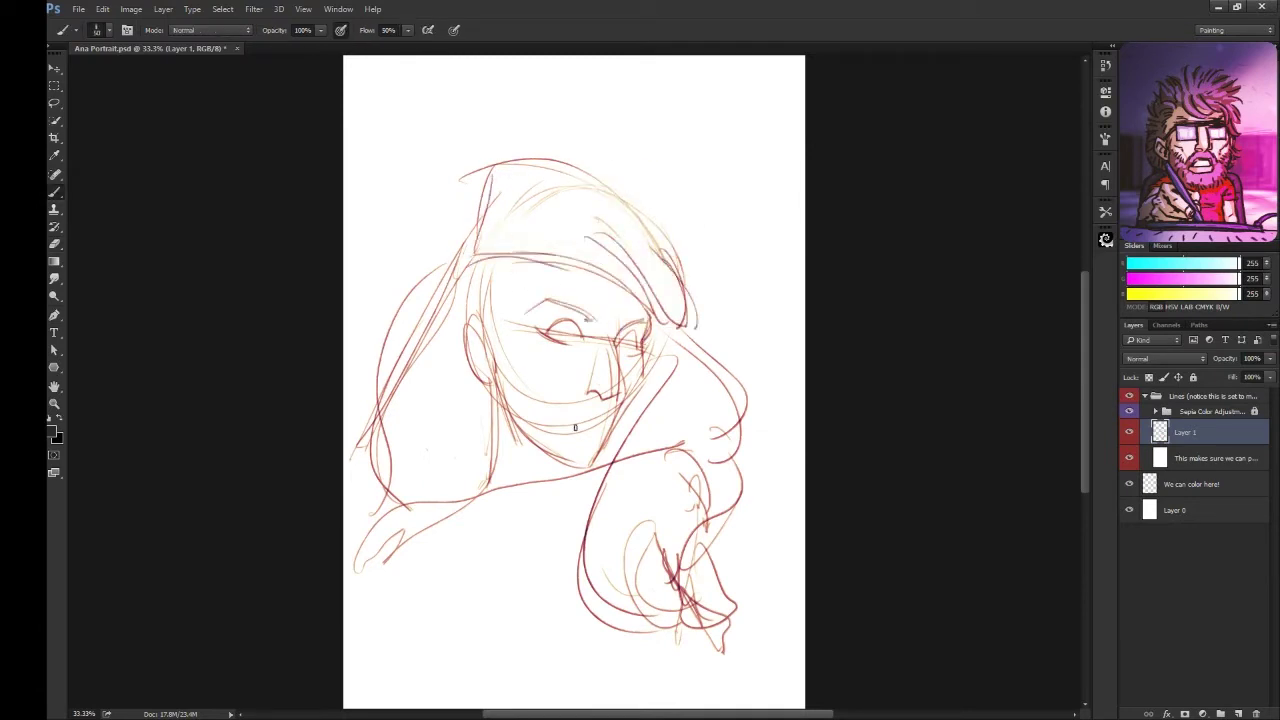
- Erase the rough chin and mouth lines and adjust brush and eraser sizes
key(e)
mouse_move(600, 400)
mouse_down()
mouse_move(555, 455)
mouse_move(600, 450)
mouse_move(628, 380)
mouse_move(632, 428)
mouse_up()
key(b)
key(e)
key(b)
key(e)
key(b)
- Sketch strokes across the neck and shoulder, including the lower-left neck area
drag(470, 500, 600, 472)
key(e)
key(b)
mouse_move(530, 520)
mouse_down()
mouse_move(460, 500)
mouse_move(620, 520)
mouse_up()
drag(450, 490, 630, 560)
drag(372, 508, 452, 540)
- Replace the old left cheek lines with a darker jaw, then define the lower lip and both eyes
key(e)
mouse_move(480, 320)
mouse_down()
mouse_move(488, 392)
mouse_move(520, 430)
mouse_up()
key(b)
drag(462, 345, 496, 405)
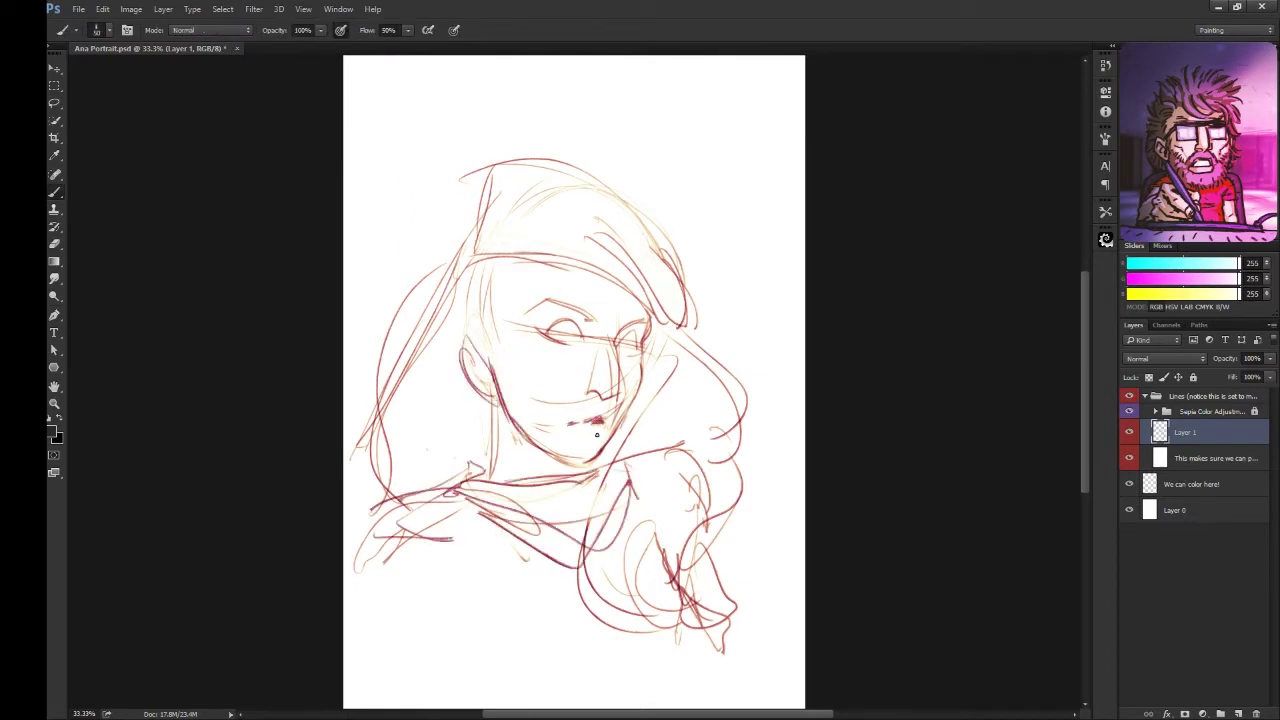
drag(574, 423, 606, 420)
drag(538, 332, 576, 340)
drag(624, 346, 642, 354)
mouse_move(538, 328)
mouse_down()
mouse_move(578, 318)
mouse_move(640, 346)
mouse_up()
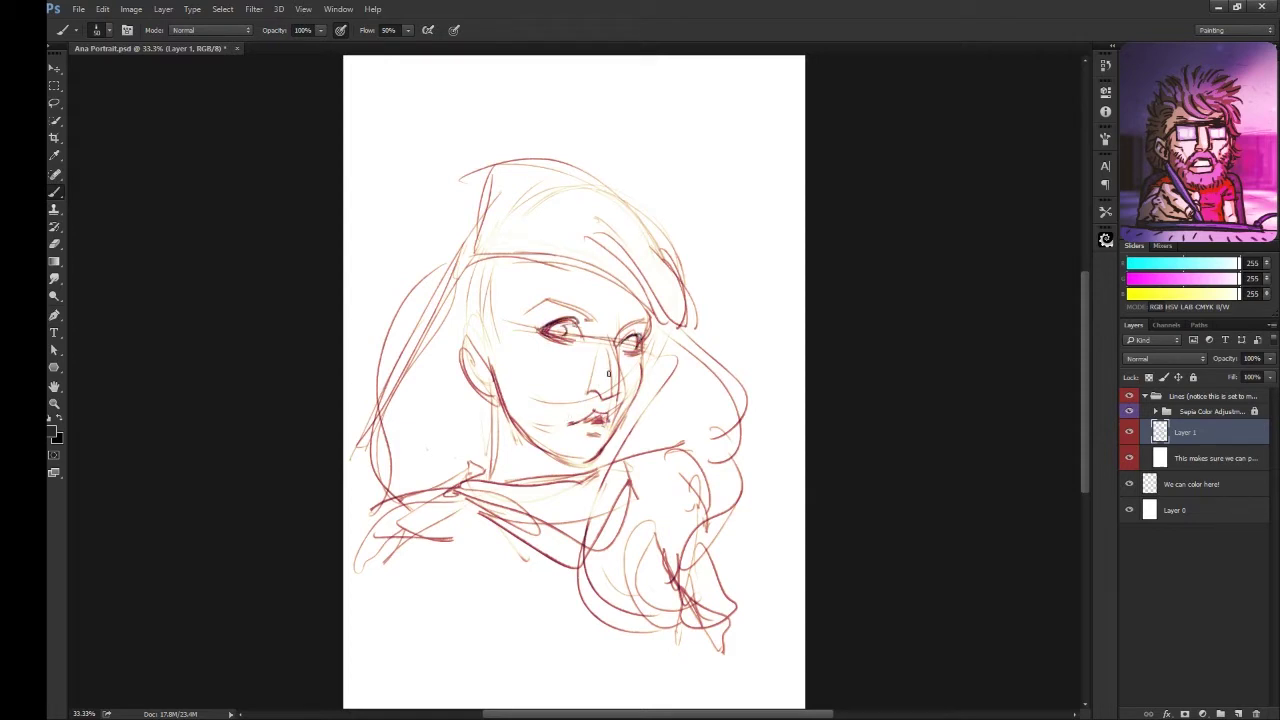
- Add dark hair strokes beside the face, erase the tangled mouth strokes and darken the nose
mouse_move(540, 258)
mouse_down()
mouse_move(490, 368)
mouse_move(528, 524)
mouse_move(698, 590)
mouse_move(705, 510)
mouse_up()
key(e)
mouse_move(610, 412)
mouse_down()
mouse_move(580, 420)
mouse_move(602, 428)
mouse_move(608, 412)
mouse_move(596, 430)
mouse_up()
key(b)
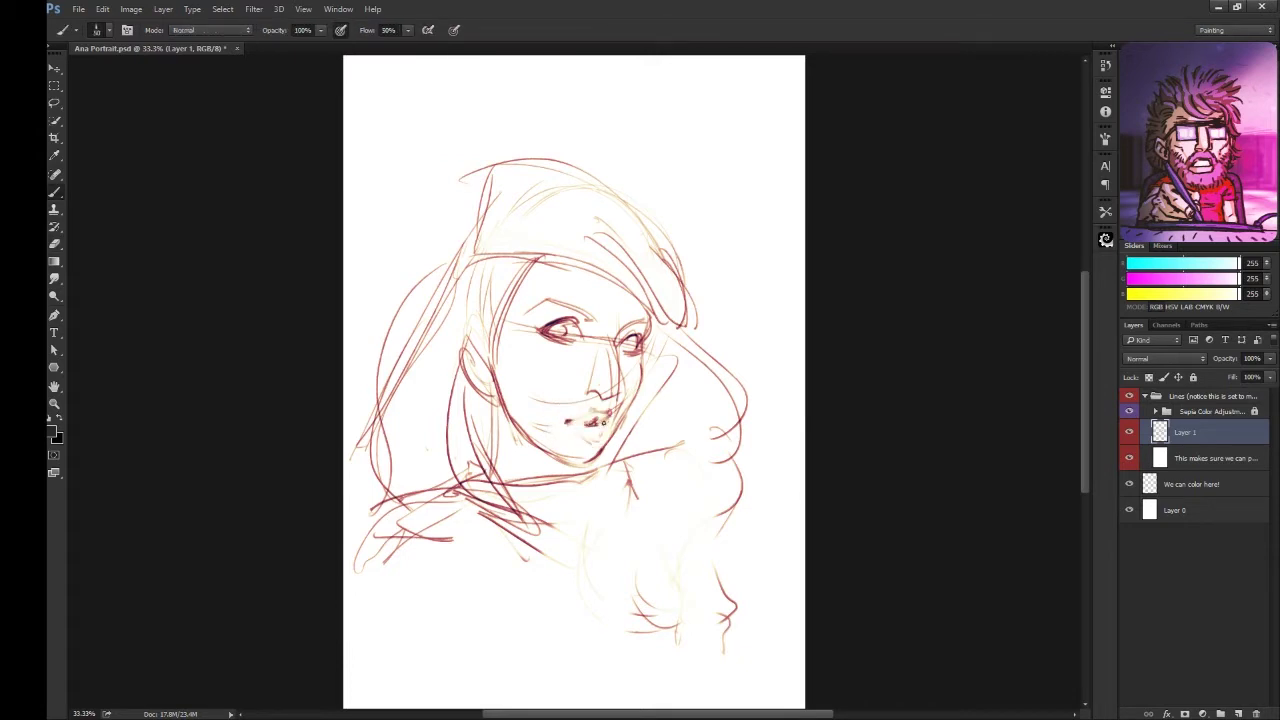
mouse_move(586, 382)
mouse_down()
mouse_move(606, 398)
mouse_move(620, 390)
mouse_move(610, 422)
mouse_up()
key(e)
key(b)
- Darken the eyes and lips, then draw the upper lip line and a lip piercing
mouse_move(546, 330)
mouse_down()
mouse_move(576, 316)
mouse_move(580, 330)
mouse_move(576, 316)
mouse_up()
drag(626, 340, 630, 350)
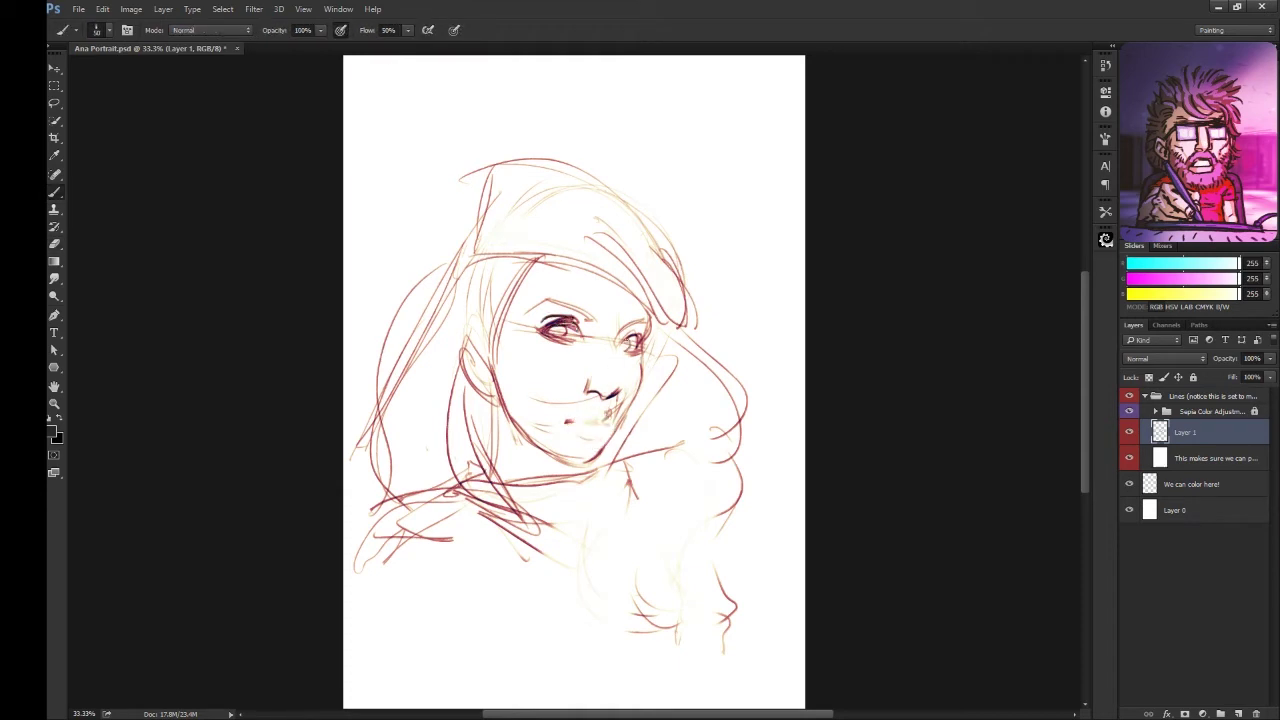
mouse_move(594, 424)
mouse_down()
mouse_move(578, 424)
mouse_move(606, 418)
mouse_move(591, 422)
mouse_move(598, 437)
mouse_move(600, 413)
mouse_up()
key(e)
key(b)
drag(598, 420, 603, 425)
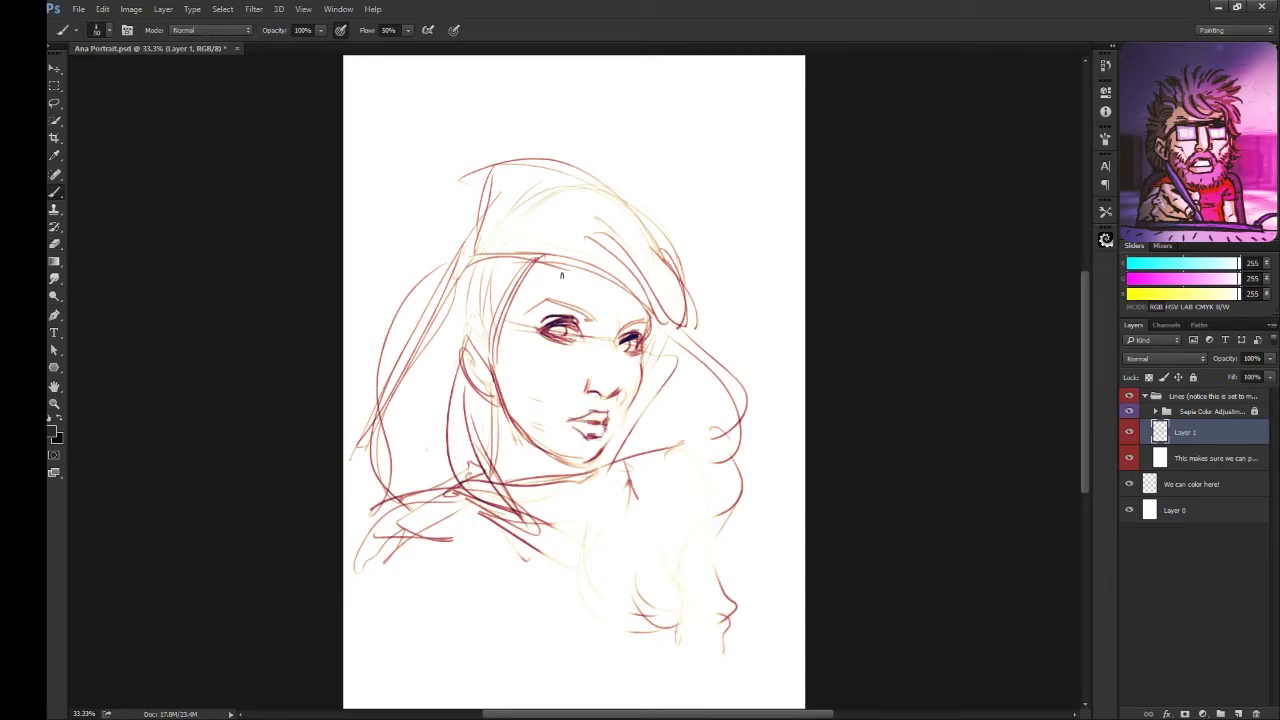
- Redraw the left-side hair strands, fade older lines, lighten the nose and curve the right shoulder
drag(500, 318, 502, 388)
drag(530, 262, 450, 438)
key(e)
drag(455, 255, 351, 451)
key(b)
drag(460, 280, 436, 427)
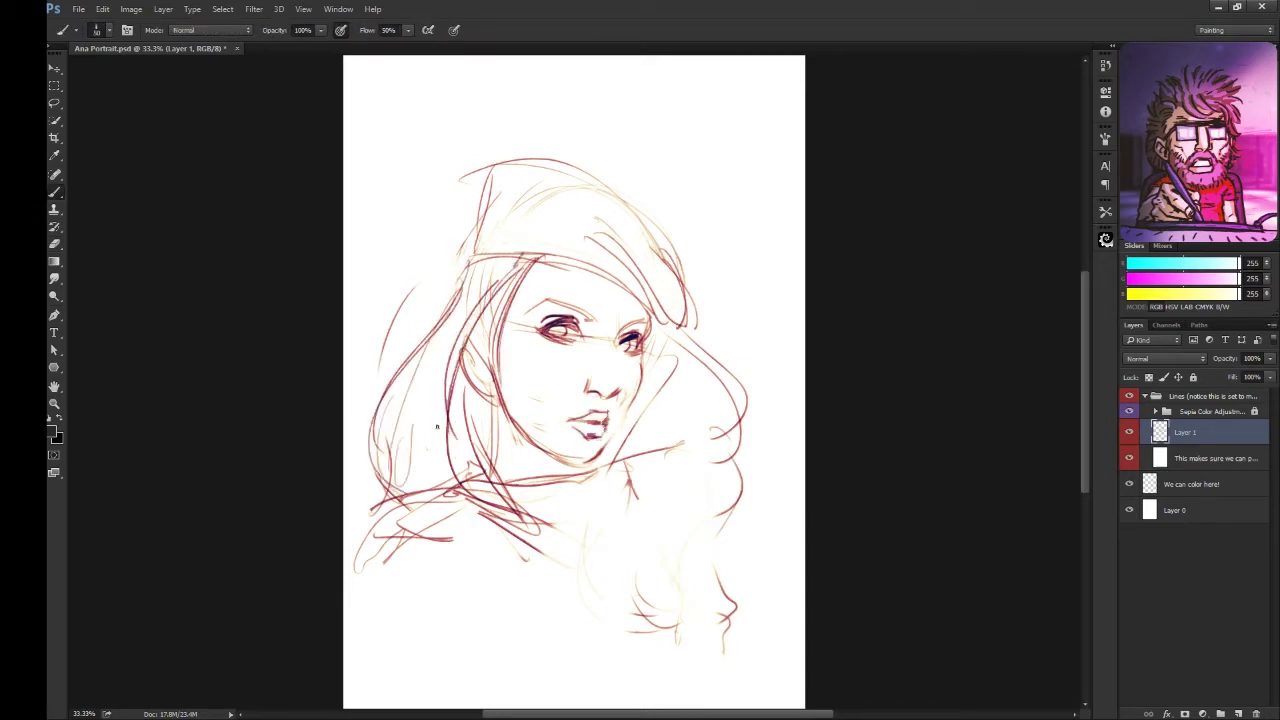
drag(594, 378, 590, 393)
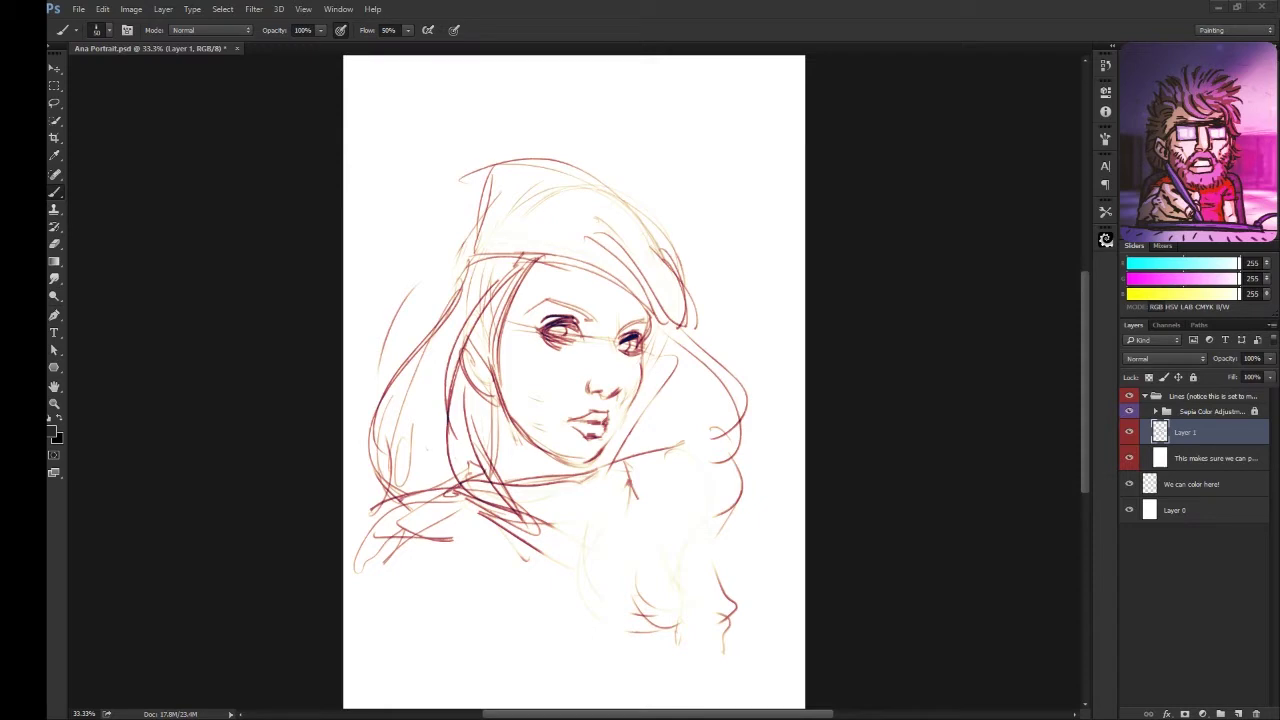
mouse_move(602, 480)
mouse_down()
mouse_move(708, 526)
mouse_move(727, 628)
mouse_up()
- Outline the torso and left arm, then sample dark grey (RGB 41) and darken the lower lip
mouse_move(380, 650)
mouse_down()
mouse_move(400, 570)
mouse_move(480, 705)
mouse_up()
drag(462, 606, 510, 618)
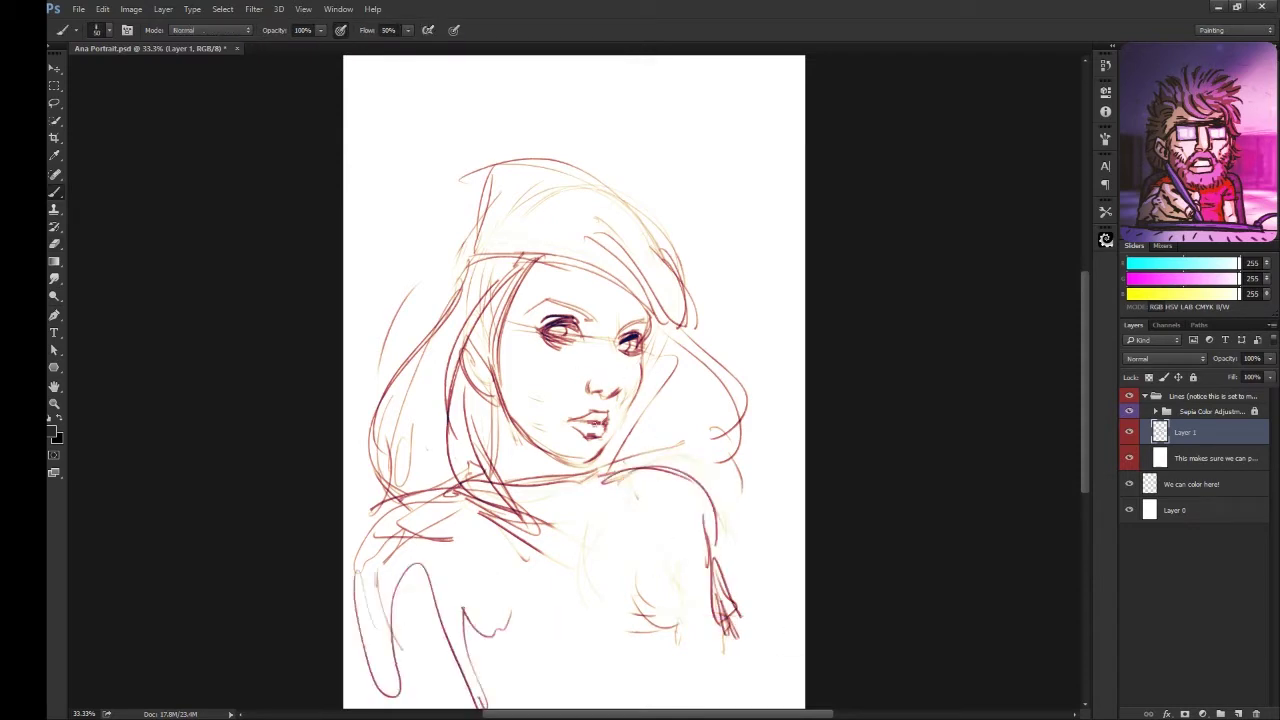
key(x)
alt+click(598, 425)
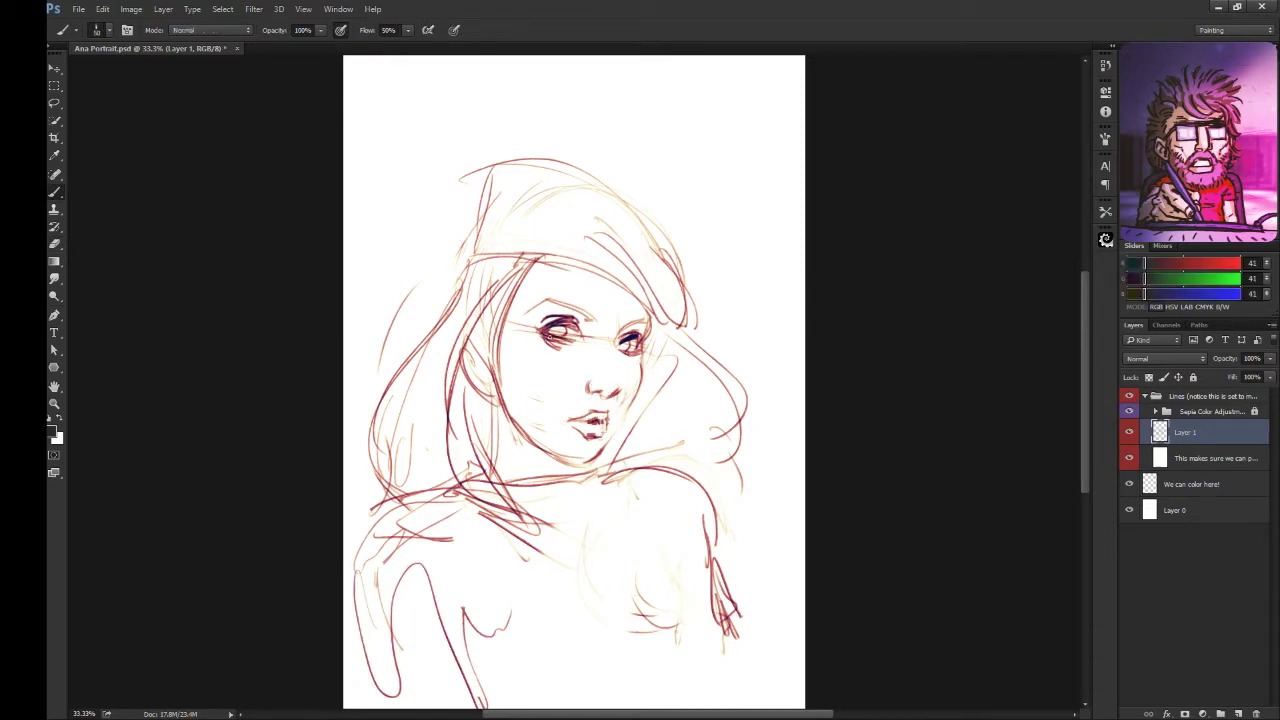
drag(617, 424, 602, 444)
- Draw dark eyebrows, outline the hood top, thicken the left eyelid and touch up the mouth
drag(546, 302, 647, 318)
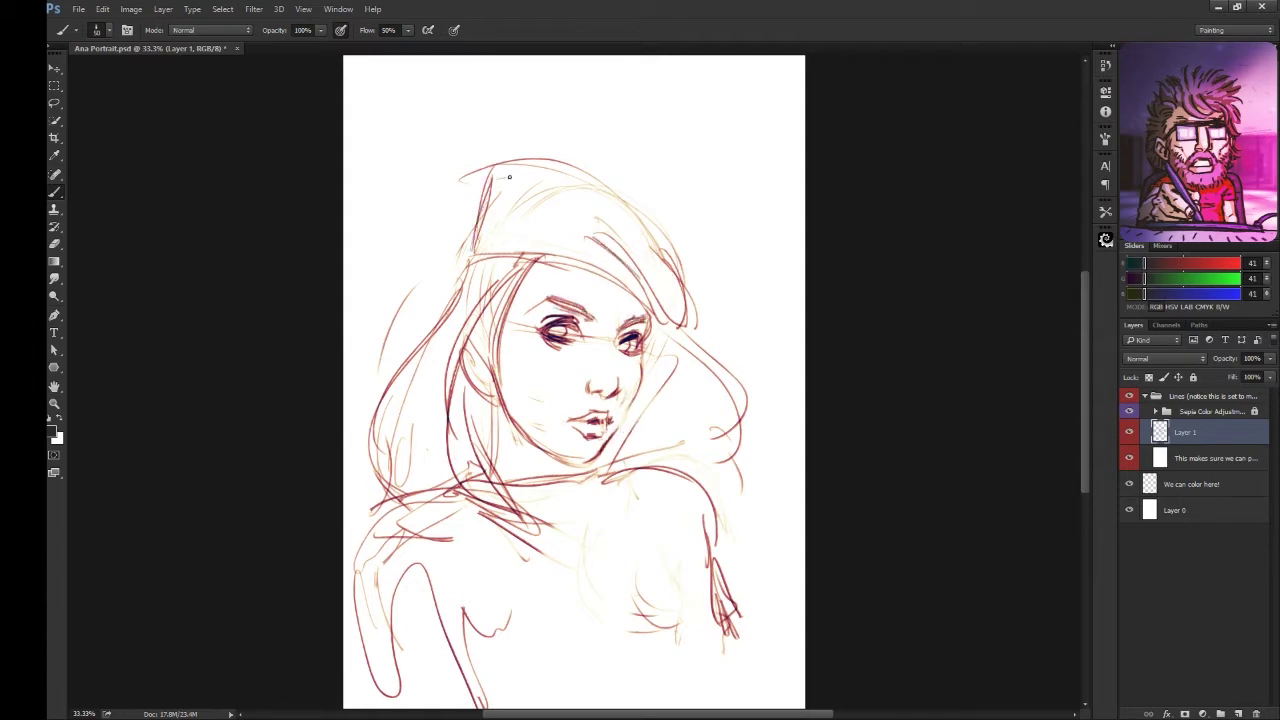
drag(498, 174, 652, 246)
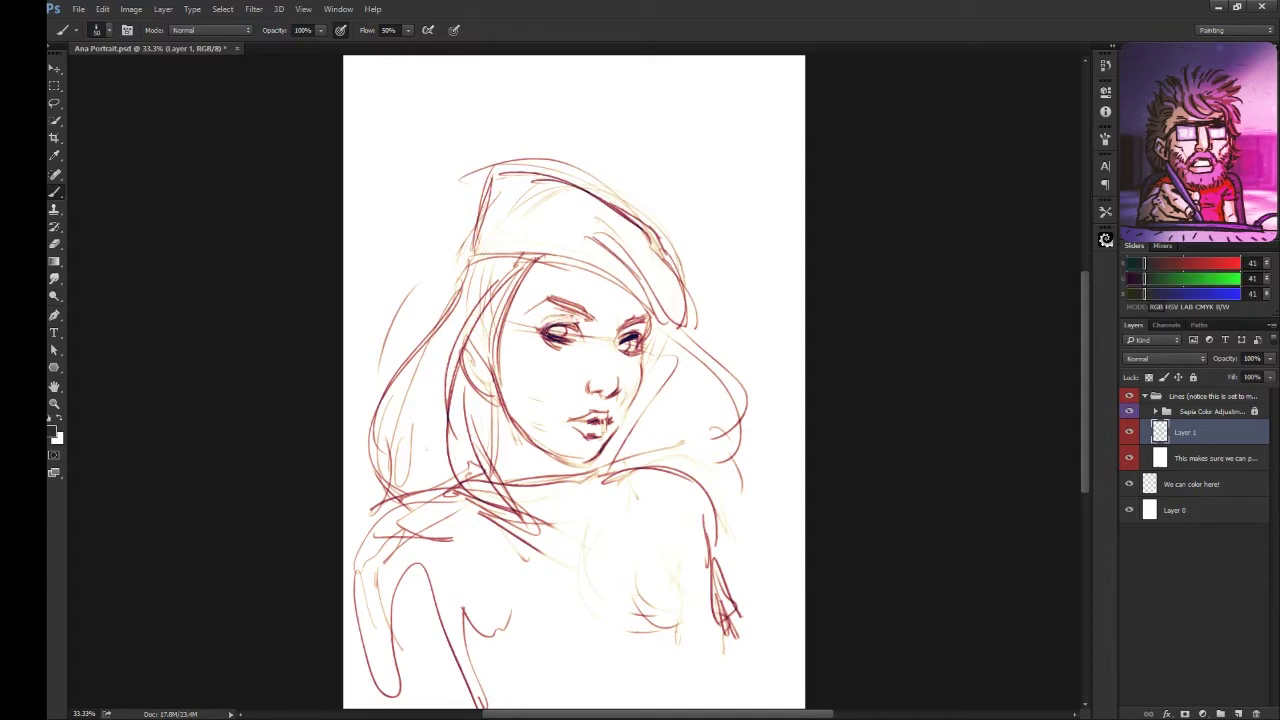
drag(546, 330, 584, 326)
key(x)
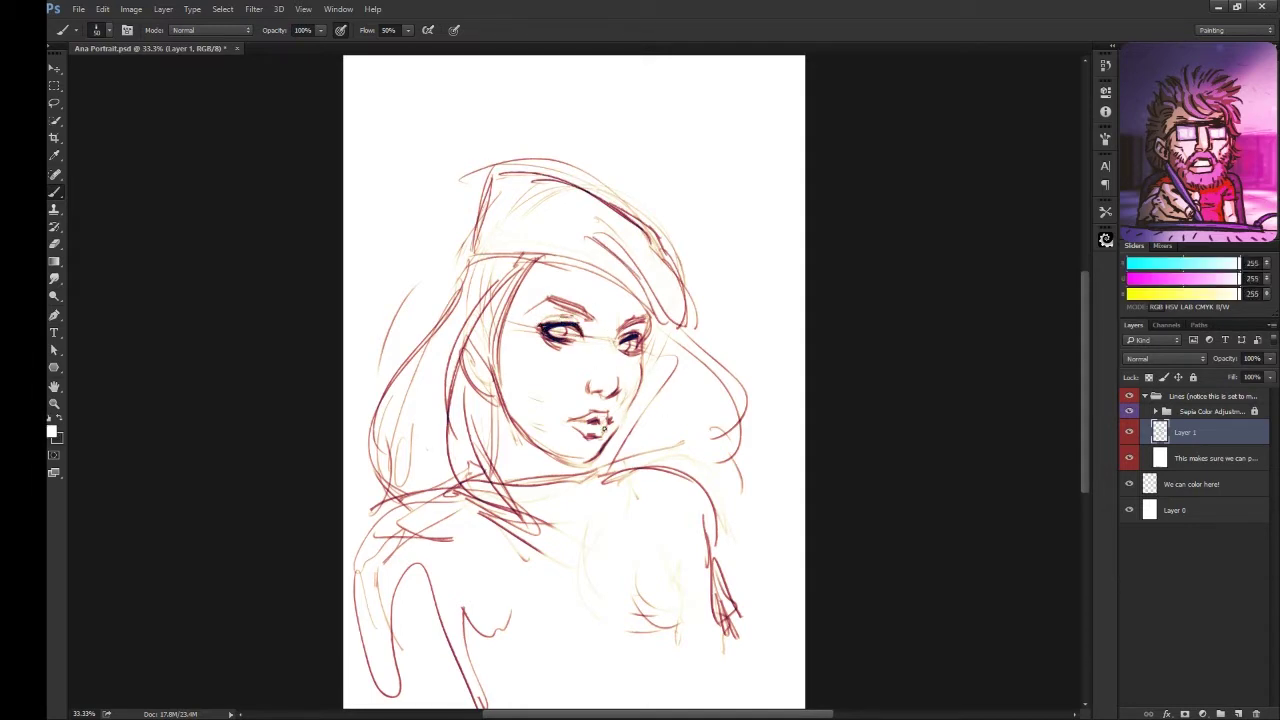
key(x)
drag(590, 420, 606, 422)
key(x)
key(x)
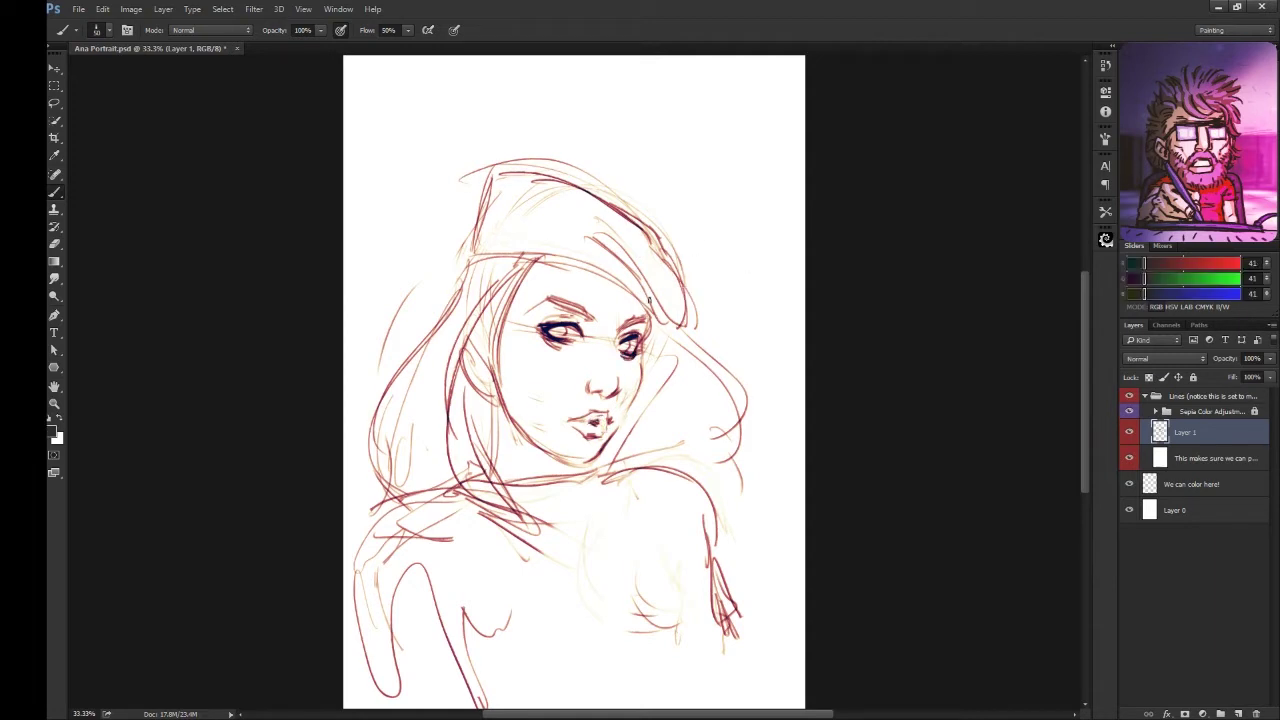
- Darken the chin line, left hood edge, left shoulder strokes and the lips
drag(630, 406, 614, 432)
mouse_move(472, 244)
mouse_down()
mouse_move(474, 196)
mouse_move(496, 178)
mouse_up()
drag(400, 460, 345, 545)
drag(400, 462, 515, 640)
drag(574, 416, 608, 419)
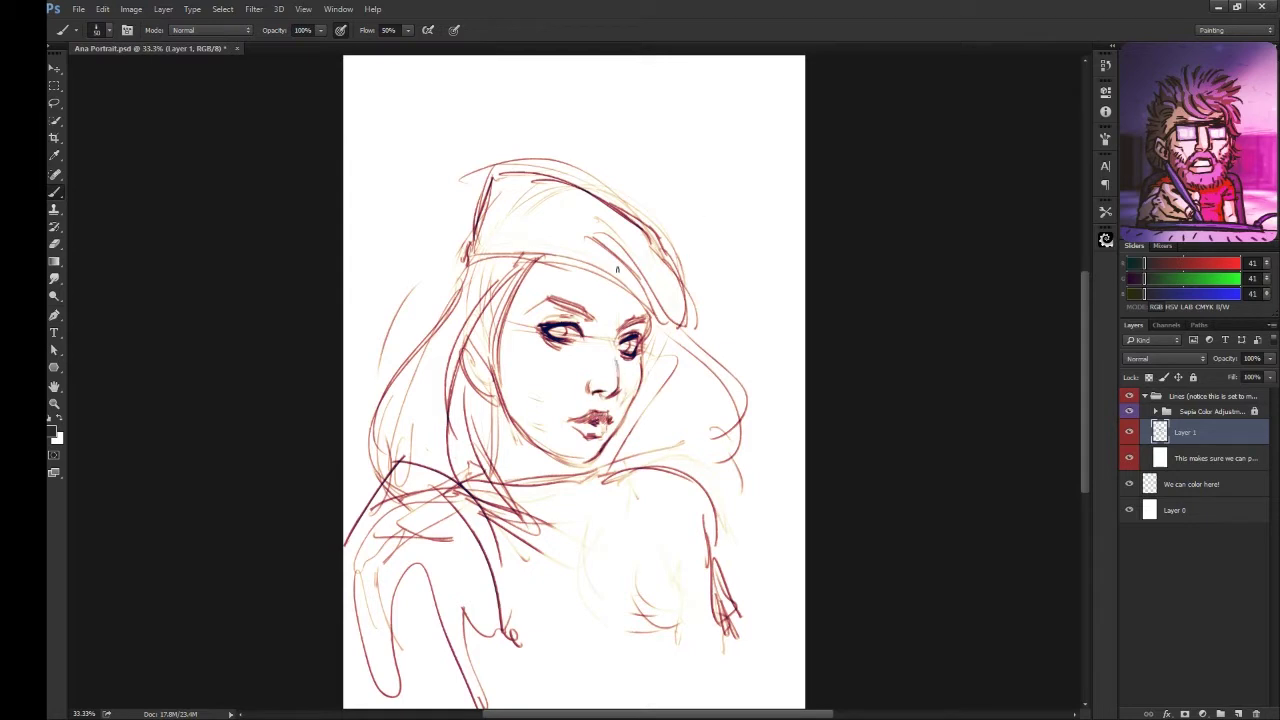
- Sketch diagonal lapel lines and horizontal collar lines across the chest
mouse_move(470, 500)
mouse_down()
mouse_move(560, 598)
mouse_move(540, 632)
mouse_up()
drag(535, 628, 650, 598)
drag(670, 540, 645, 596)
drag(550, 605, 630, 590)
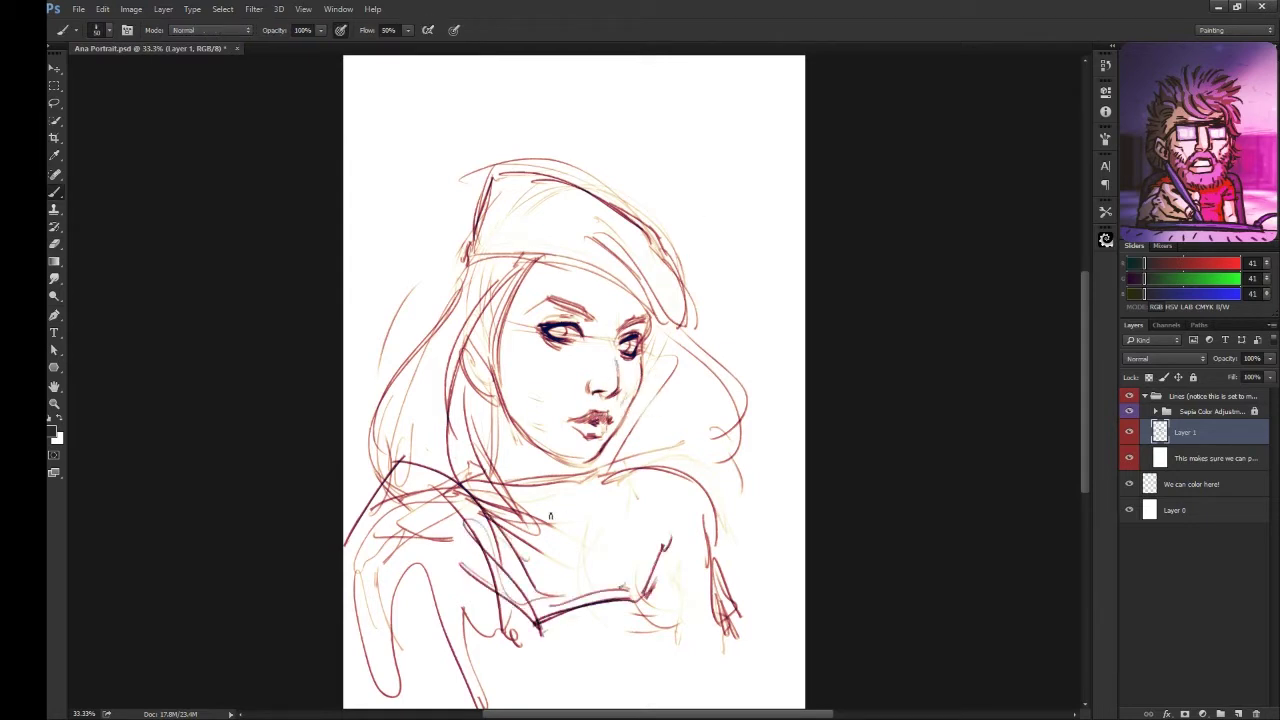
mouse_move(550, 520)
mouse_down()
mouse_move(630, 565)
mouse_move(630, 590)
mouse_up()
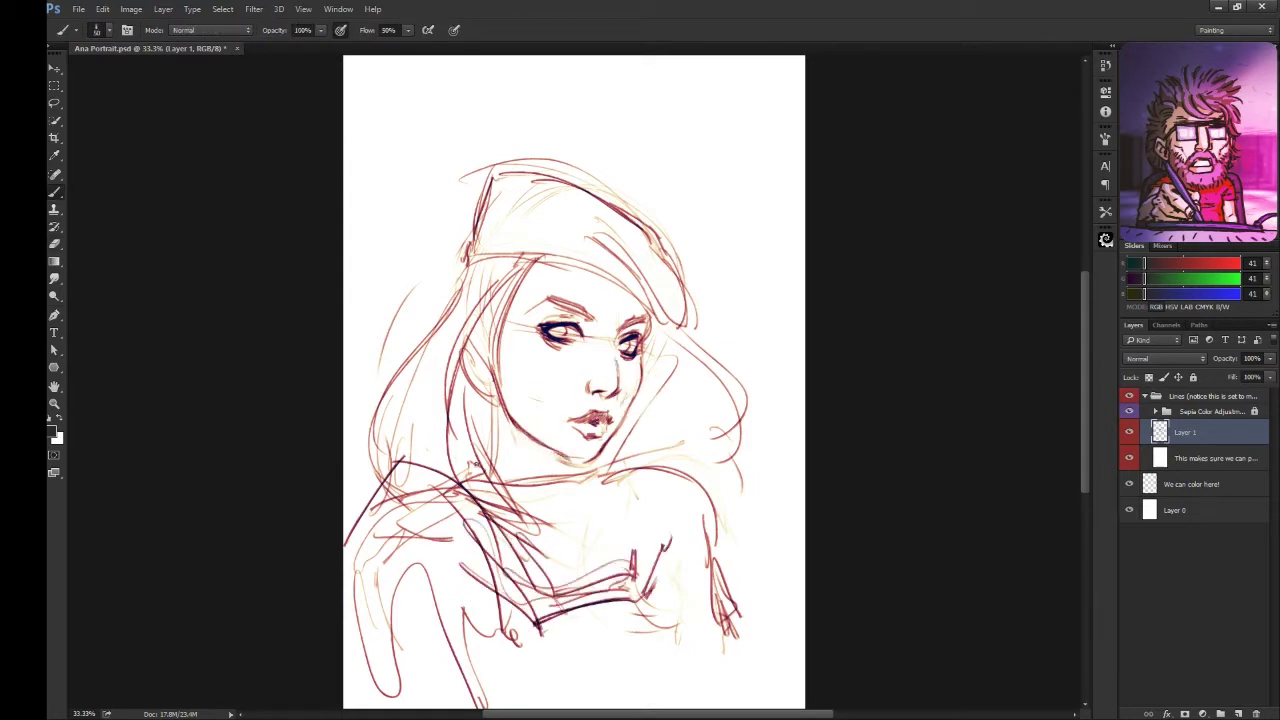
mouse_move(435, 472)
mouse_down()
mouse_move(556, 458)
mouse_move(645, 470)
mouse_up()
drag(480, 510, 648, 494)
mouse_move(645, 470)
mouse_down()
mouse_move(655, 586)
mouse_move(660, 552)
mouse_up()
- Darken the beret, add a triangle emblem, and rework the lips and left jaw curve
drag(468, 238, 490, 172)
drag(515, 180, 570, 194)
drag(592, 252, 624, 264)
drag(520, 258, 645, 312)
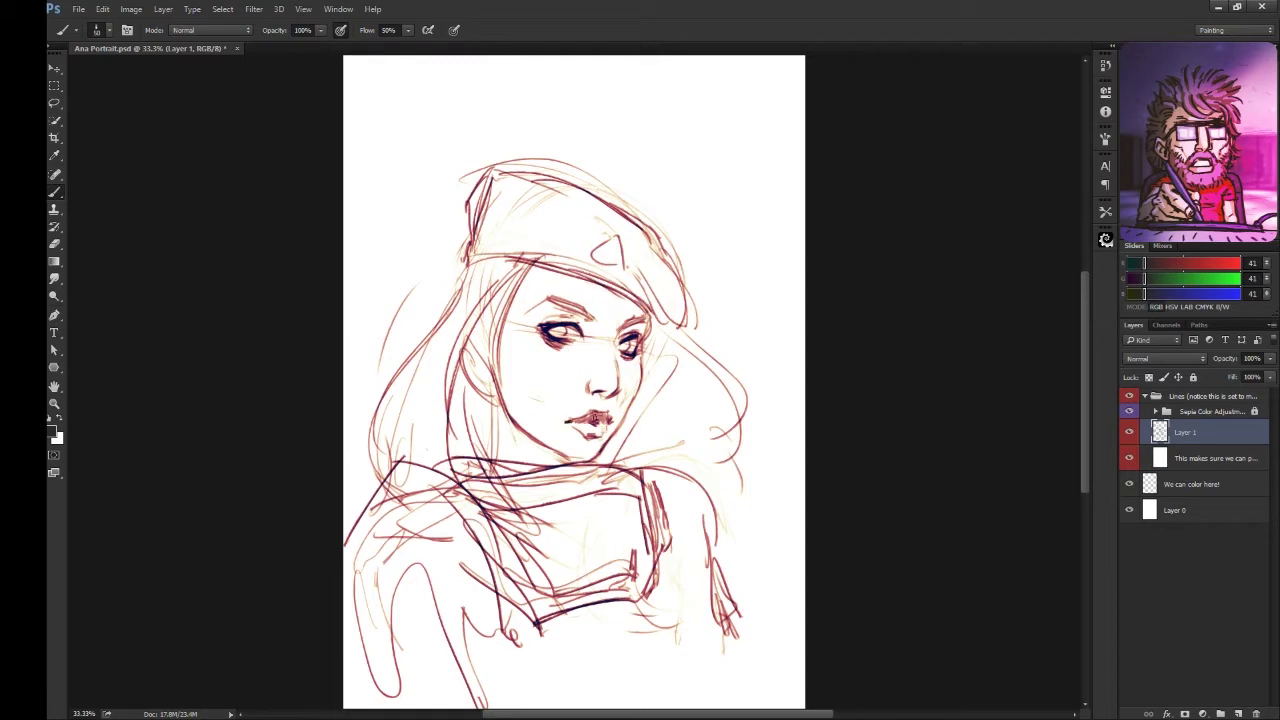
drag(568, 420, 604, 418)
mouse_move(462, 343)
mouse_down()
mouse_move(496, 396)
mouse_move(496, 458)
mouse_move(345, 575)
mouse_move(470, 462)
mouse_up()
- Redraw the left shoulder and collar with cleaner, darker strokes
key(e)
key(b)
drag(400, 480, 440, 580)
drag(403, 528, 360, 600)
drag(368, 500, 474, 514)
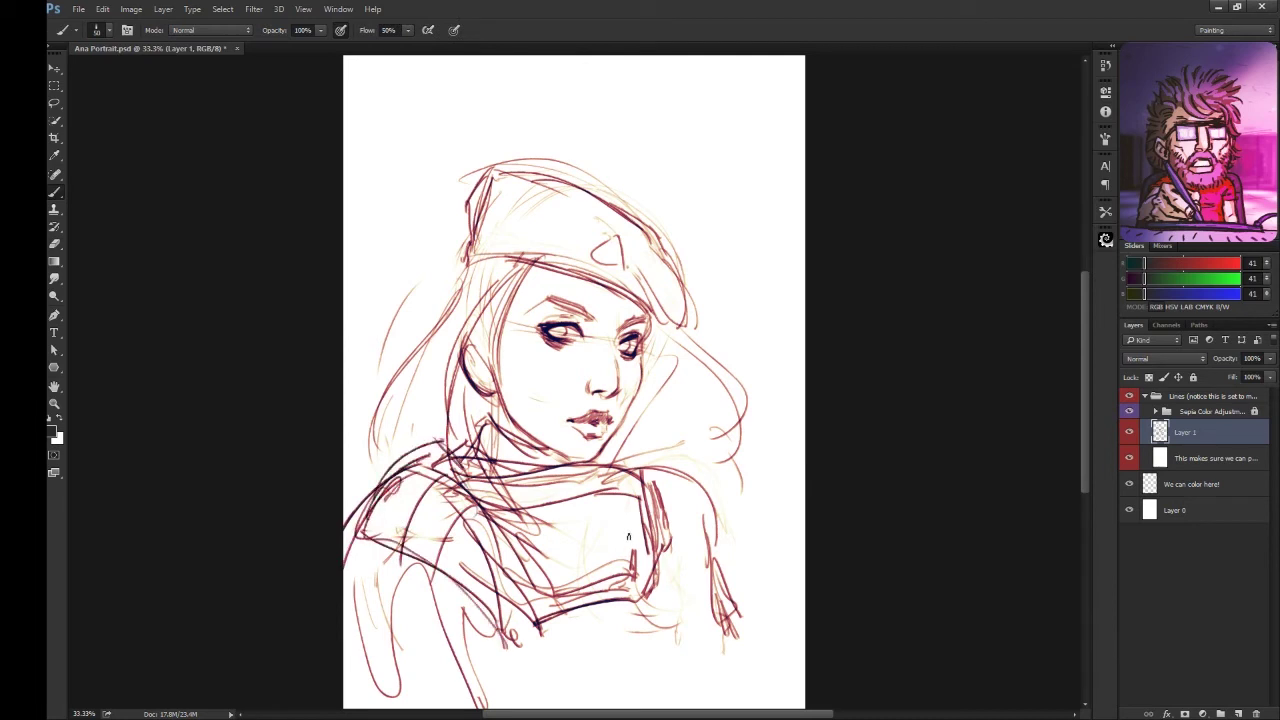
- Erase and redraw the right shoulder darker, then darken the left eye and hair strand
key(e)
mouse_move(628, 536)
mouse_down()
mouse_move(660, 480)
mouse_move(680, 680)
mouse_up()
key(b)
drag(490, 600, 575, 690)
drag(640, 615, 670, 626)
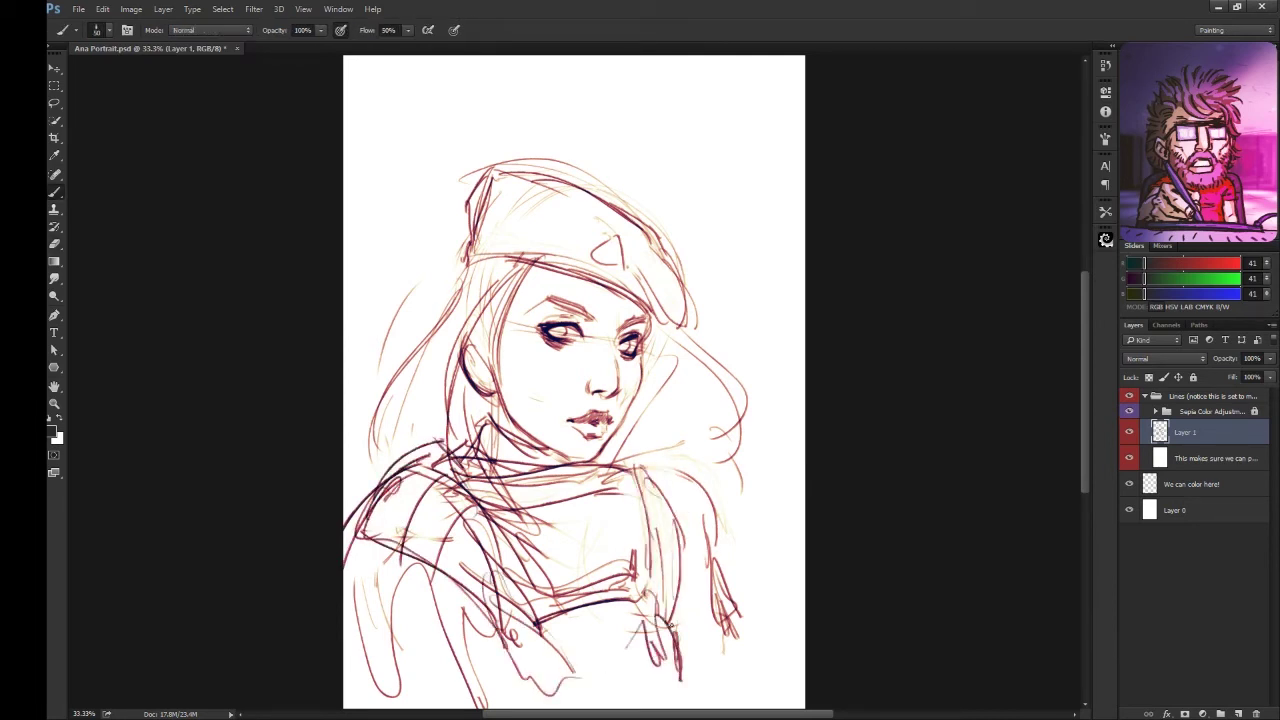
drag(556, 325, 566, 320)
drag(540, 262, 506, 306)
- Erase the rough collar and old shoulder strokes, redrawing the right shoulder hair darker
key(e)
mouse_move(594, 469)
mouse_down()
mouse_move(510, 500)
mouse_move(638, 464)
mouse_move(660, 600)
mouse_up()
key(b)
mouse_move(655, 515)
mouse_down()
mouse_move(662, 600)
mouse_move(696, 690)
mouse_up()
key(e)
drag(700, 480, 735, 640)
key(b)
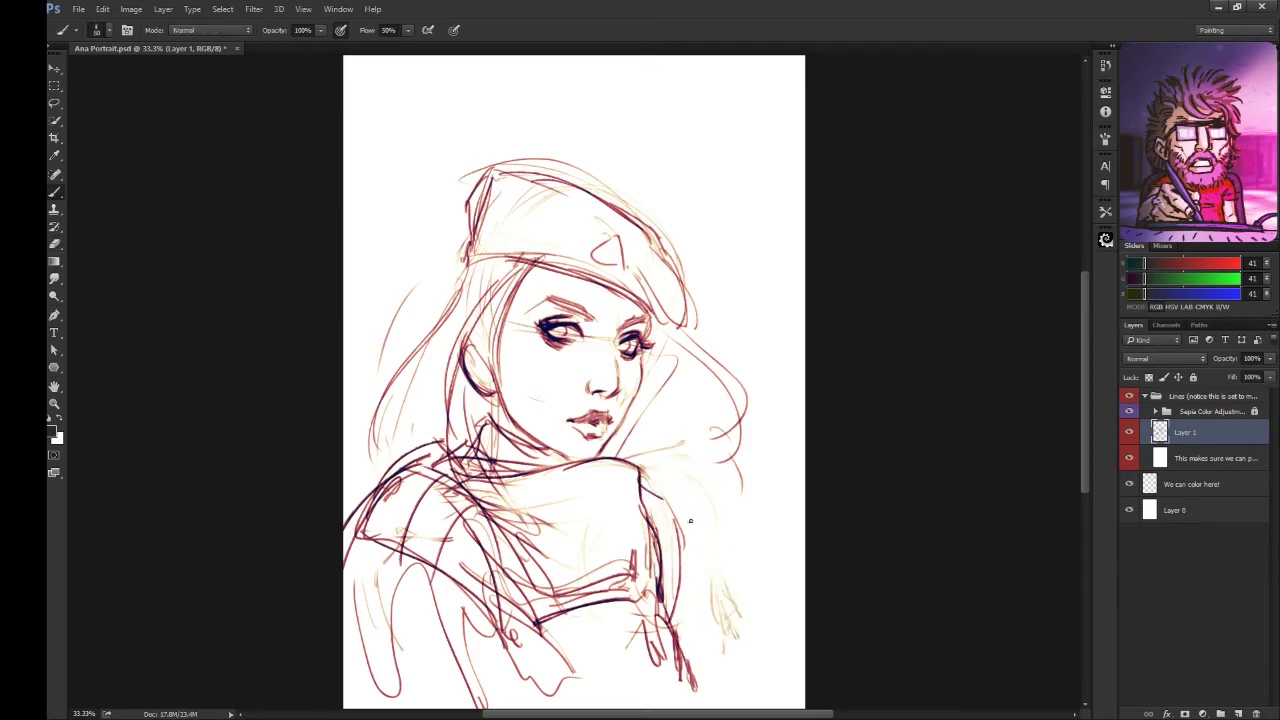
mouse_move(640, 490)
mouse_down()
mouse_move(736, 636)
mouse_move(690, 665)
mouse_up()
drag(660, 515, 690, 640)
drag(480, 615, 600, 700)
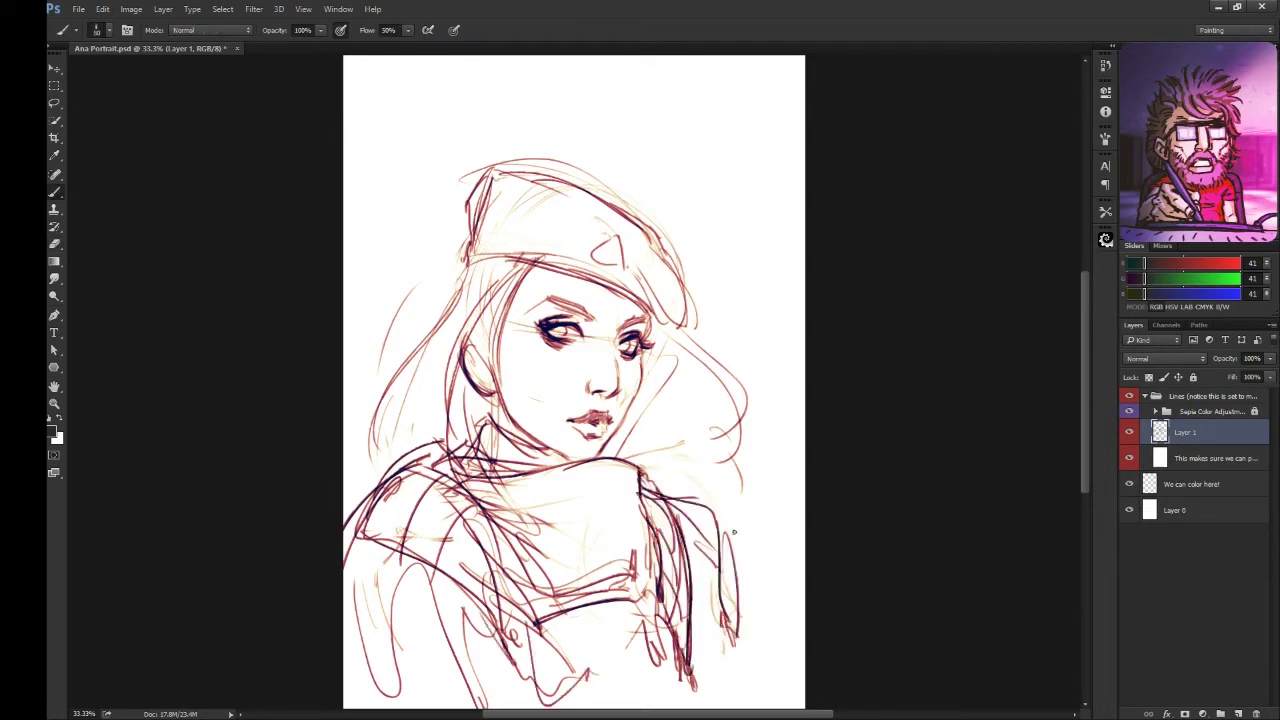
drag(680, 505, 735, 605)
- Add dark strokes along the left shoulder, bottom edge and right shoulder hair
key(e)
key(b)
drag(340, 510, 460, 595)
drag(350, 620, 470, 705)
drag(400, 375, 365, 485)
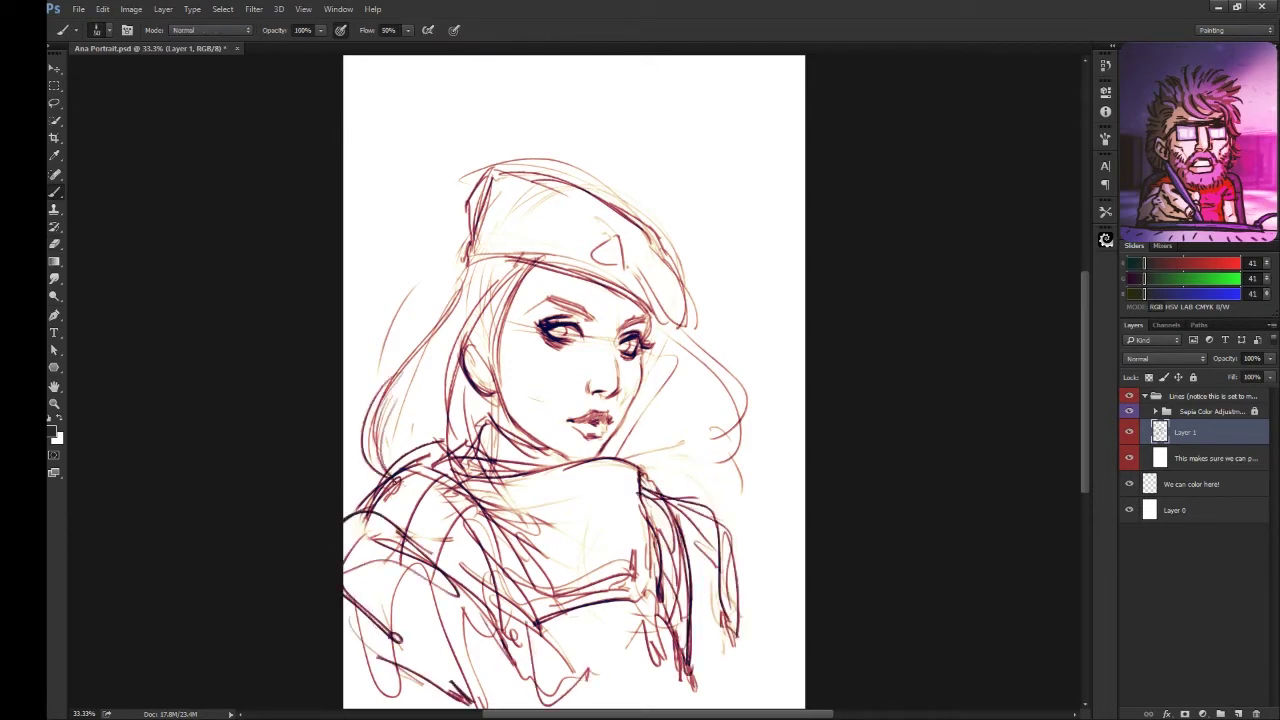
mouse_move(700, 600)
mouse_down()
mouse_move(629, 467)
mouse_move(645, 590)
mouse_up()
mouse_move(680, 400)
mouse_down()
mouse_move(695, 625)
mouse_move(738, 620)
mouse_up()
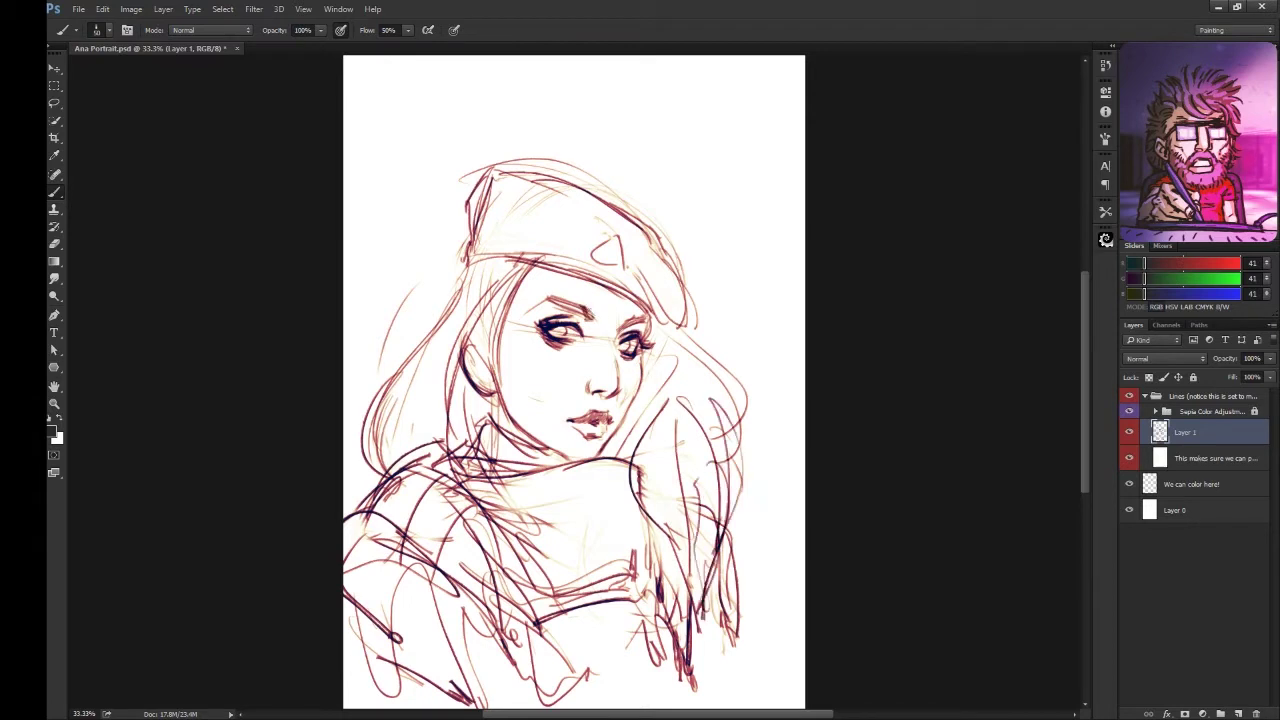
- Redraw the beret emblem as an eye badge and outline the neck and collar
drag(598, 252, 612, 256)
drag(605, 460, 607, 494)
mouse_move(622, 462)
mouse_down()
mouse_move(625, 512)
mouse_move(558, 585)
mouse_up()
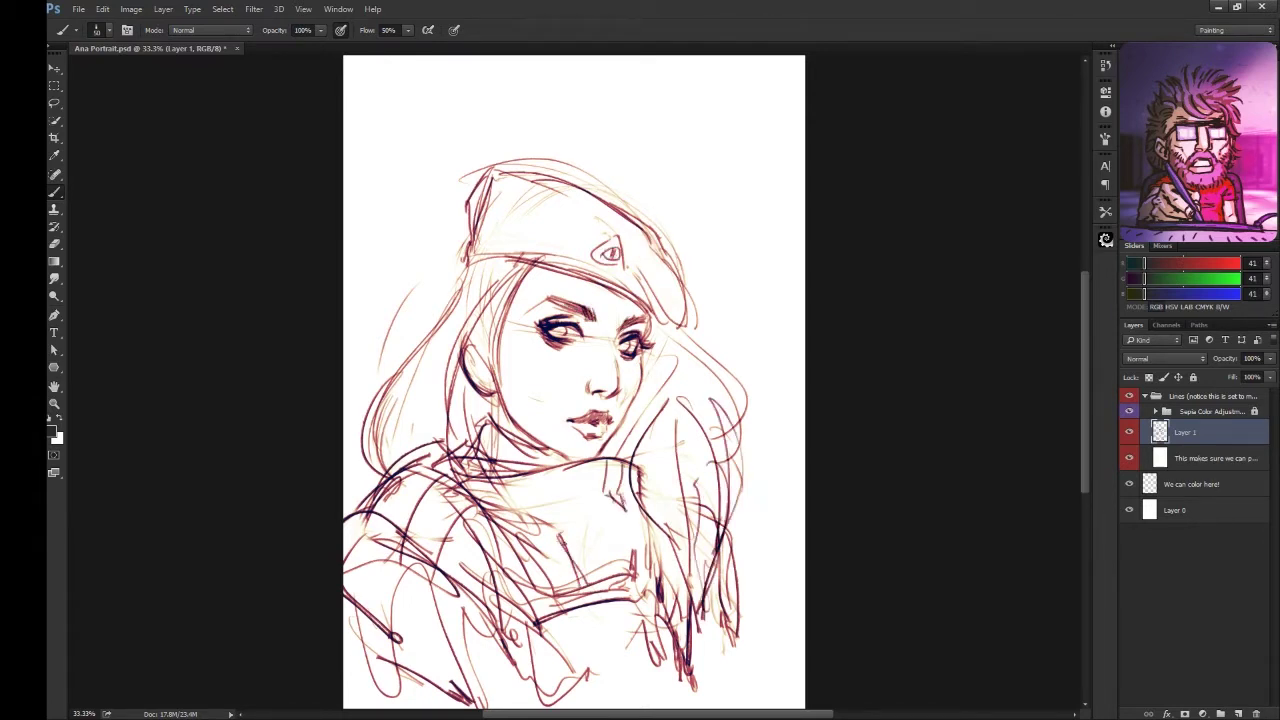
mouse_move(560, 522)
mouse_down()
mouse_move(618, 506)
mouse_move(648, 520)
mouse_up()
drag(644, 522, 650, 588)
drag(572, 510, 585, 595)
drag(585, 586, 634, 582)
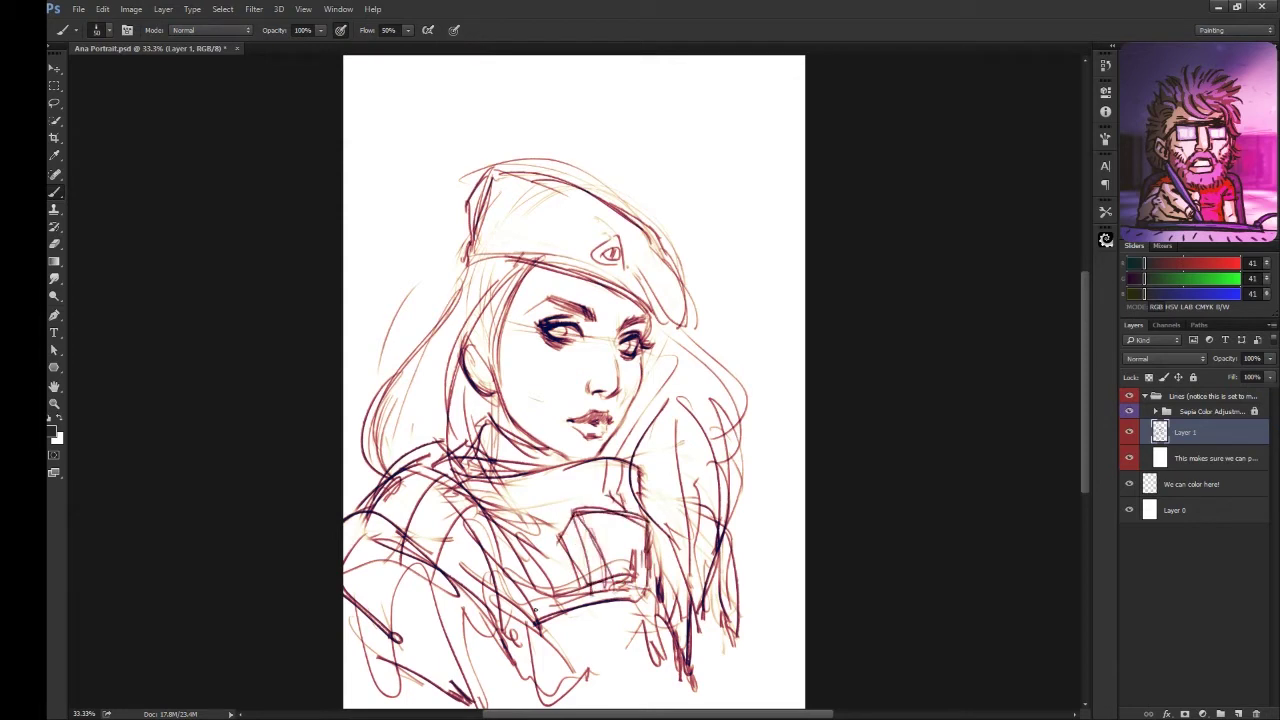
drag(536, 612, 655, 602)
- Add hair strand lines on the right hair, left shoulder and lower right
drag(648, 505, 664, 625)
drag(645, 480, 668, 592)
drag(480, 458, 452, 478)
drag(345, 508, 390, 470)
drag(722, 542, 758, 670)
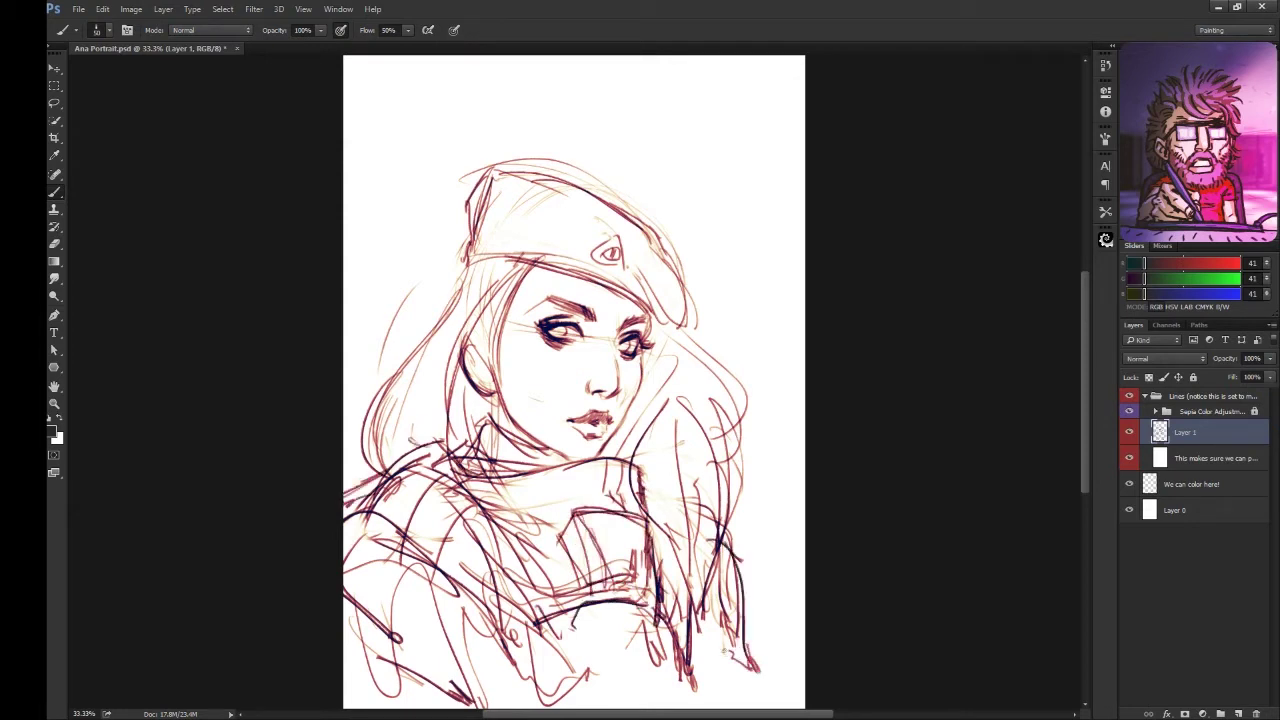
- Ink the beret's left edge and right brim
drag(470, 250, 460, 300)
drag(615, 200, 690, 315)
drag(684, 280, 698, 326)
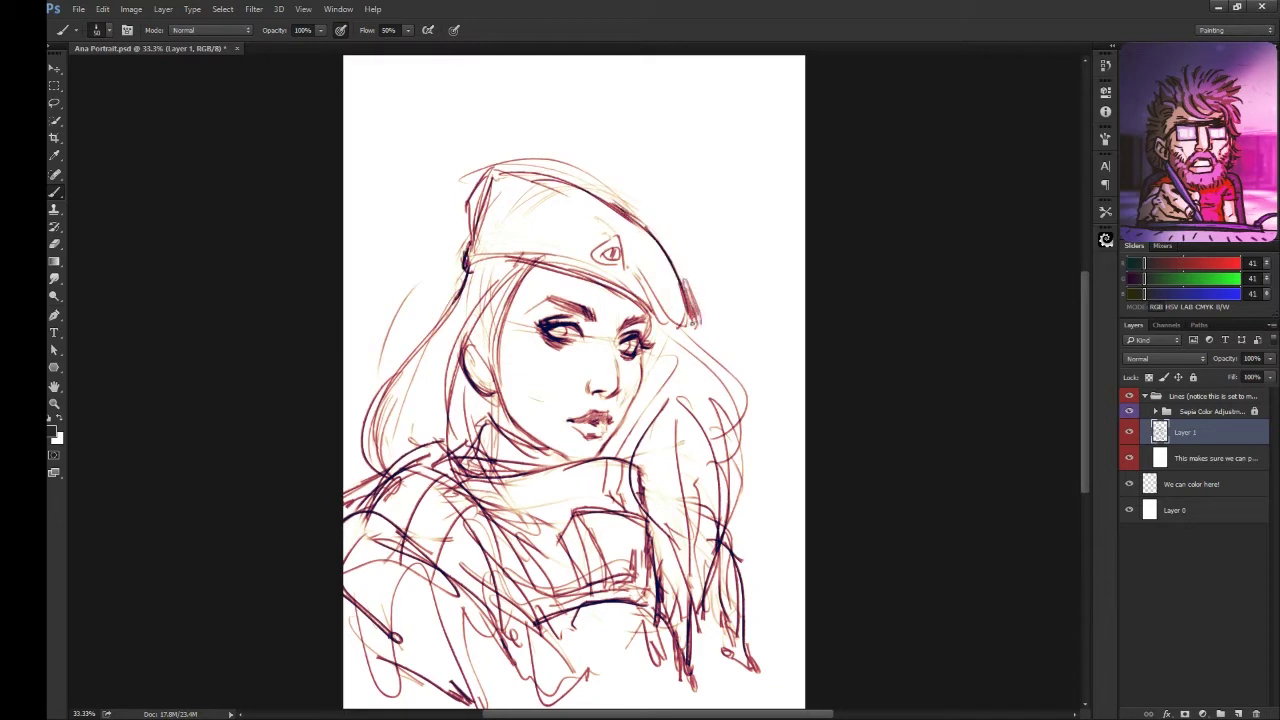
mouse_move(630, 242)
mouse_down()
mouse_move(690, 325)
mouse_move(615, 196)
mouse_up()
- Clean up and redraw the right hat brim line, then darken the lips
key(e)
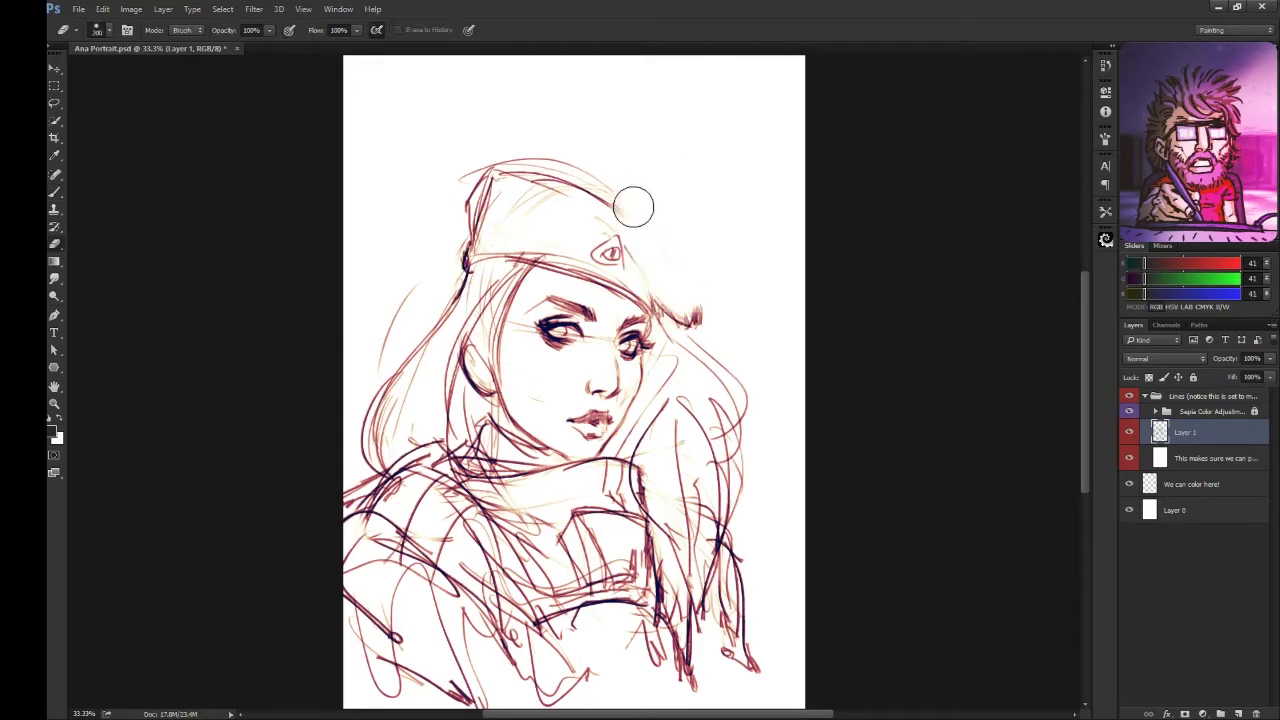
drag(672, 300, 698, 318)
key(b)
drag(605, 205, 688, 318)
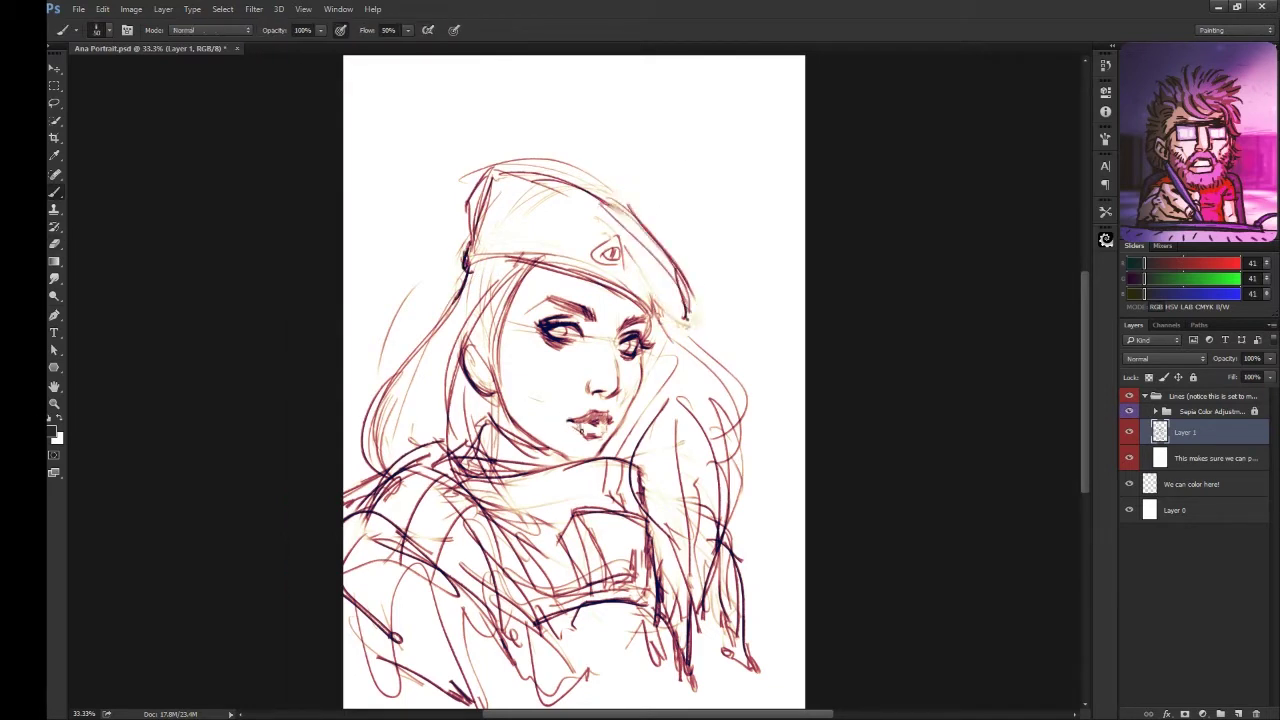
drag(581, 429, 597, 428)
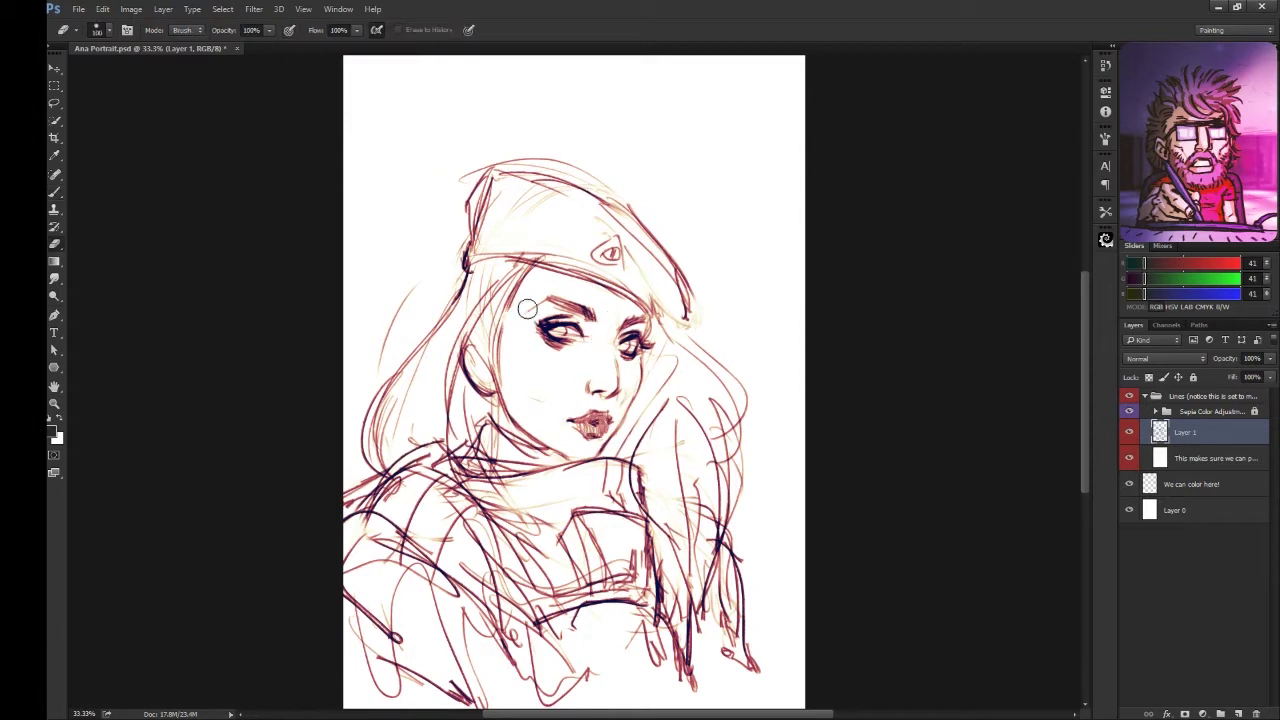
- Extend the left eyebrow, redraw the collar line, darken left hair strands and ink the jaw
drag(530, 302, 556, 298)
drag(458, 472, 604, 460)
mouse_move(482, 360)
mouse_down()
mouse_move(474, 300)
mouse_move(490, 302)
mouse_move(378, 460)
mouse_up()
mouse_move(500, 262)
mouse_down()
mouse_move(420, 366)
mouse_move(552, 256)
mouse_up()
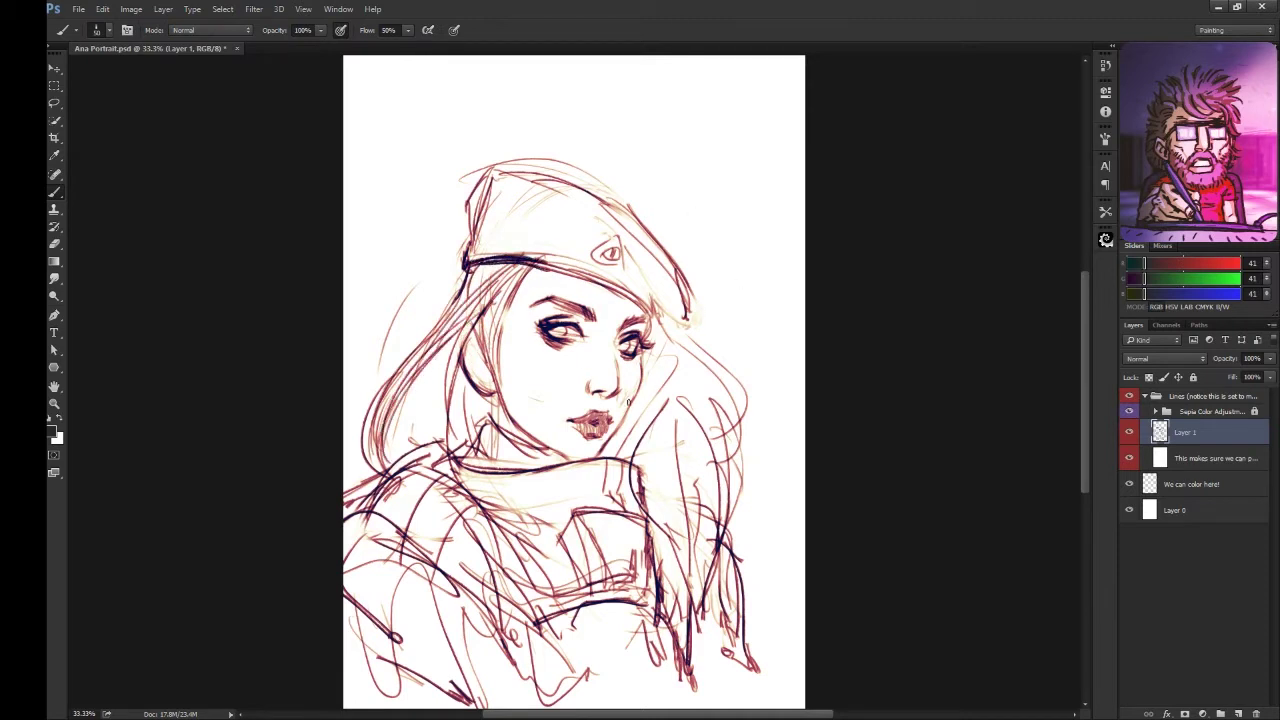
key(e)
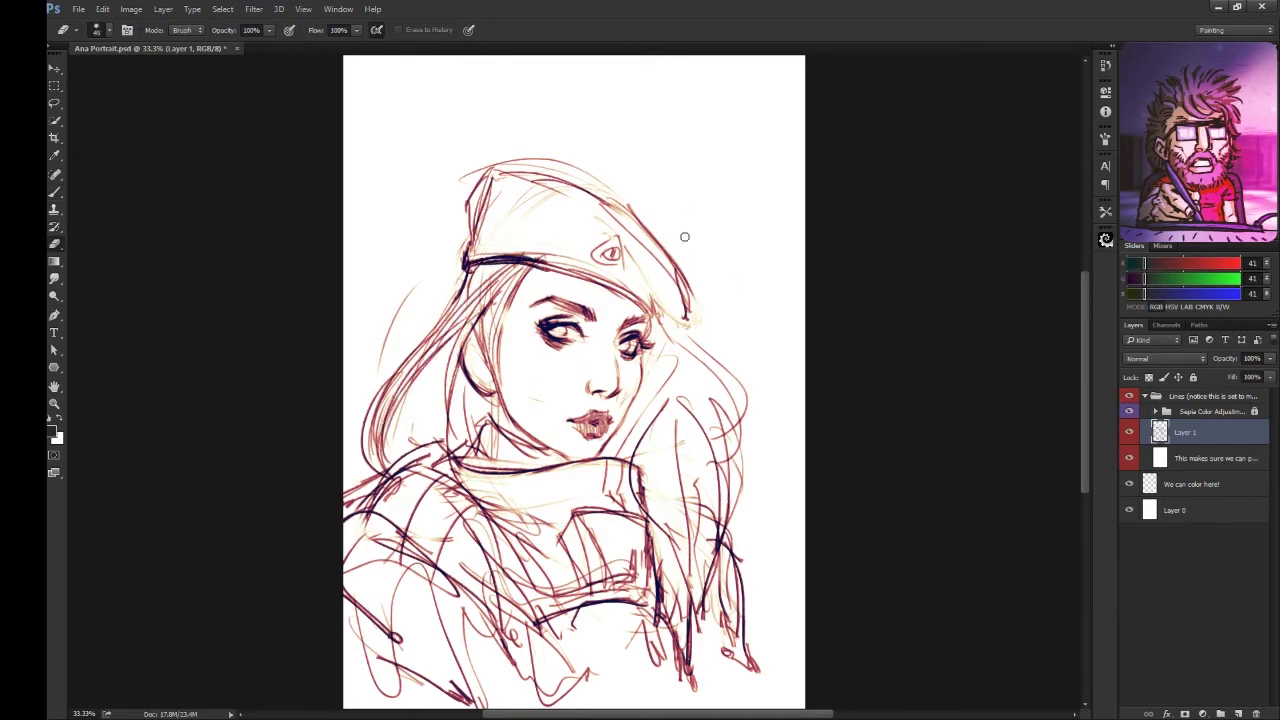
key(b)
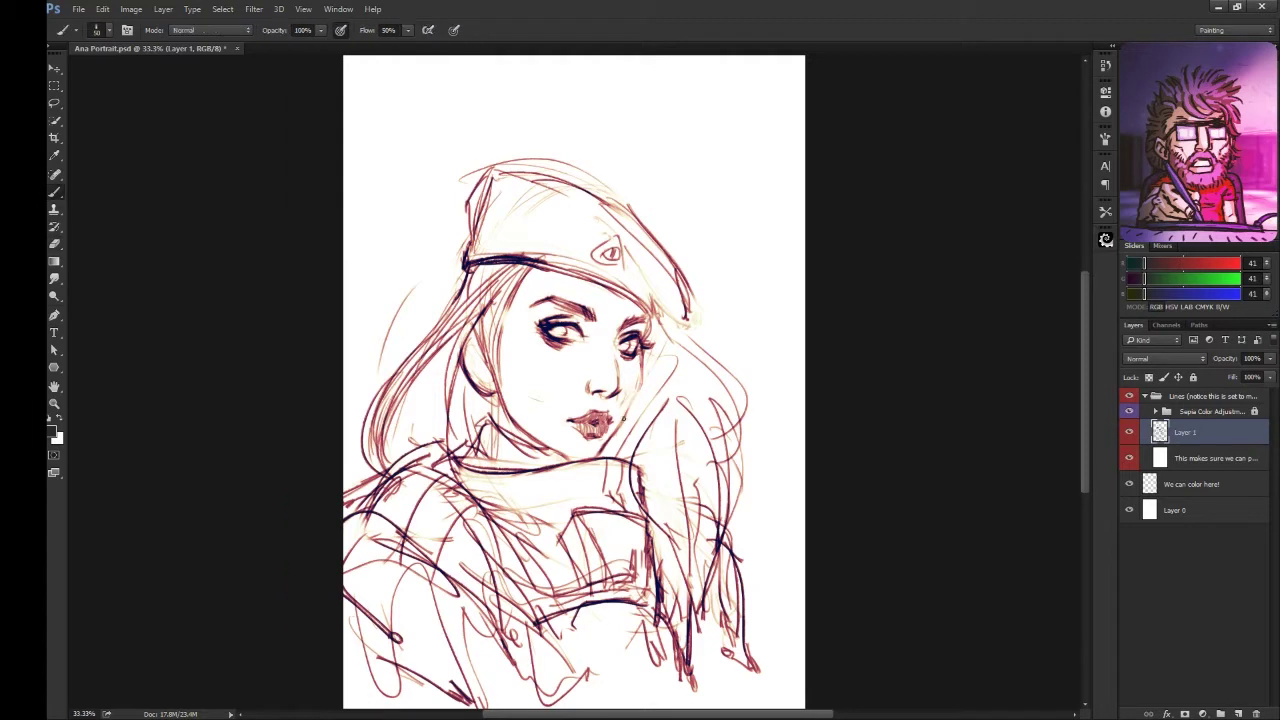
mouse_move(490, 405)
mouse_down()
mouse_move(470, 450)
mouse_move(485, 430)
mouse_up()
mouse_move(492, 365)
mouse_down()
mouse_move(484, 395)
mouse_move(481, 358)
mouse_up()
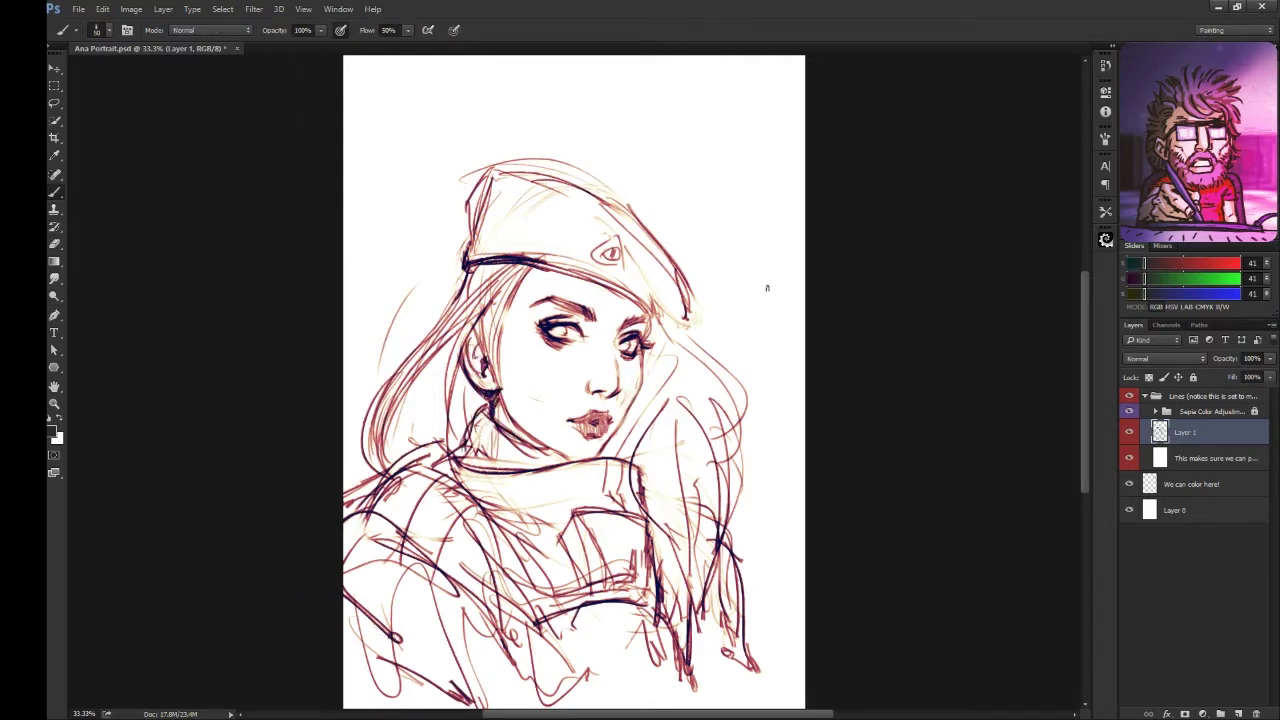
- Touch up strokes with the eraser and darken the jacket's bottom edge
drag(455, 295, 400, 368)
scroll(580, 380, down, 1)
drag(725, 480, 755, 625)
key(e)
mouse_move(360, 570)
mouse_down()
mouse_move(470, 640)
mouse_move(748, 595)
mouse_up()
key(b)
drag(756, 360, 758, 440)
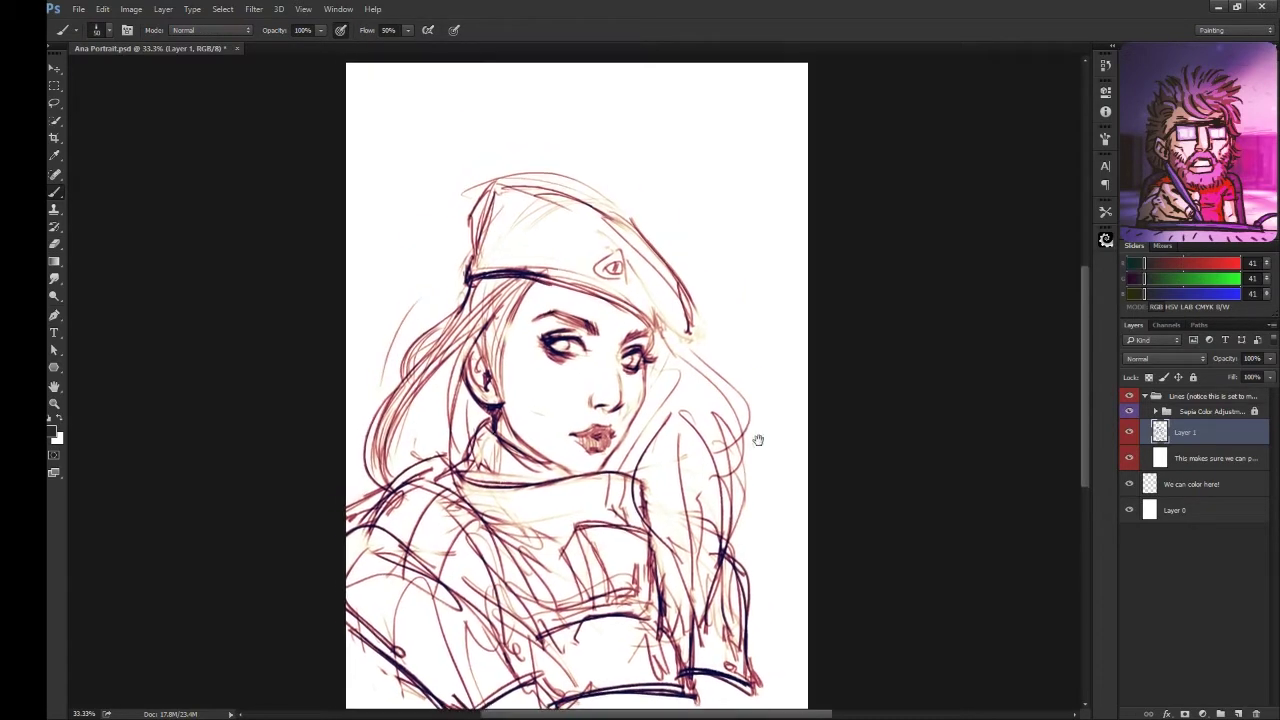
- Save the document and add a small mark near the eye
drag(519, 452, 535, 426)
key(ctrl+s)
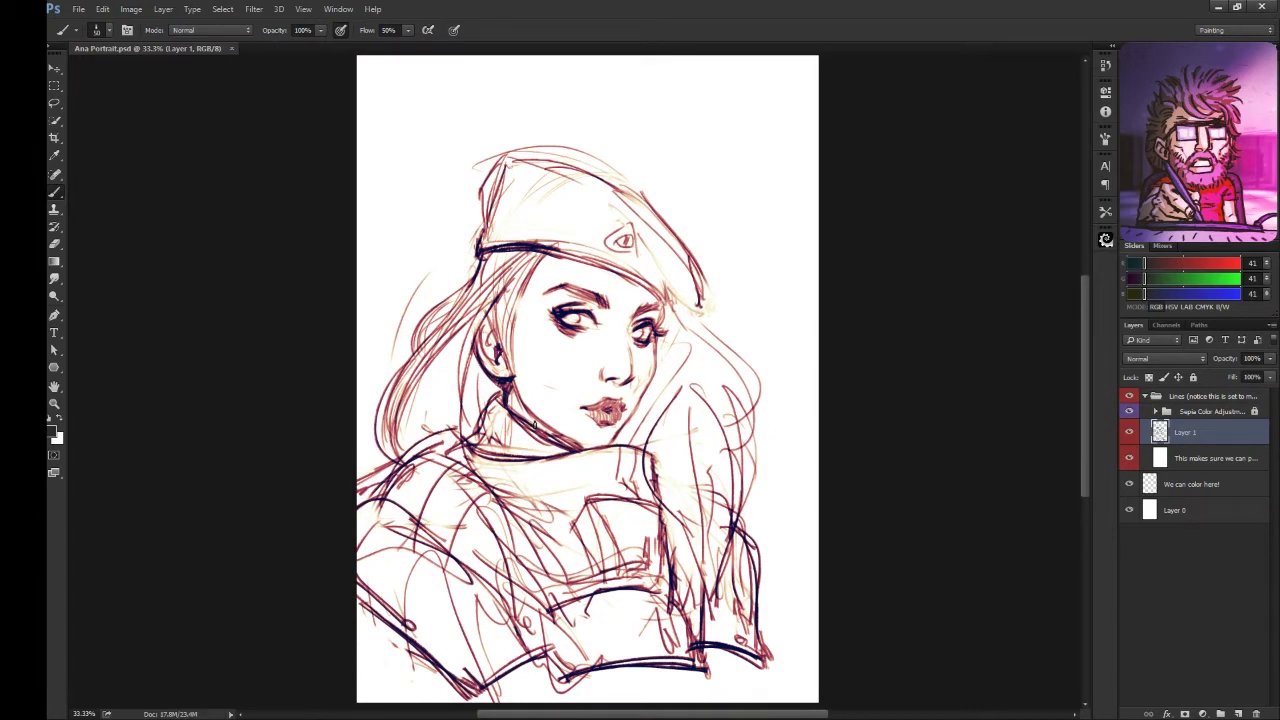
click(592, 308)
key(e)
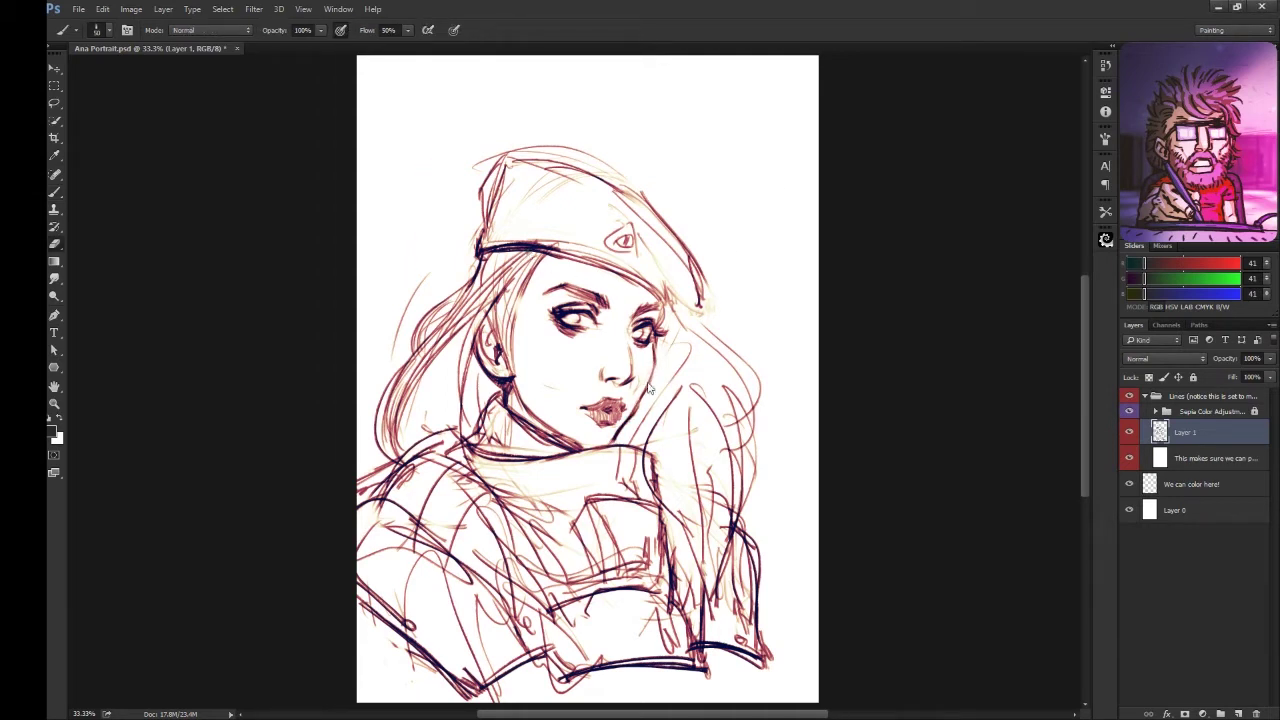
key(b)
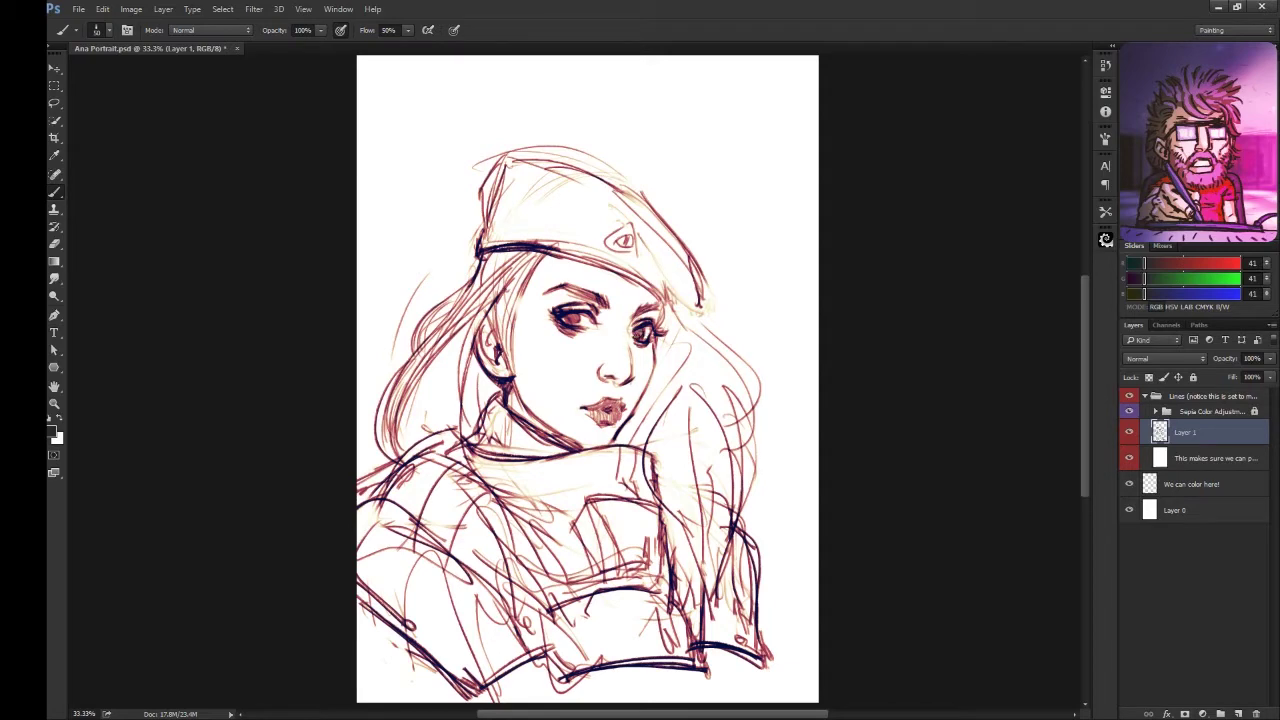
- Mirror the canvas to check the drawing, then flip it back to normal
key(h)
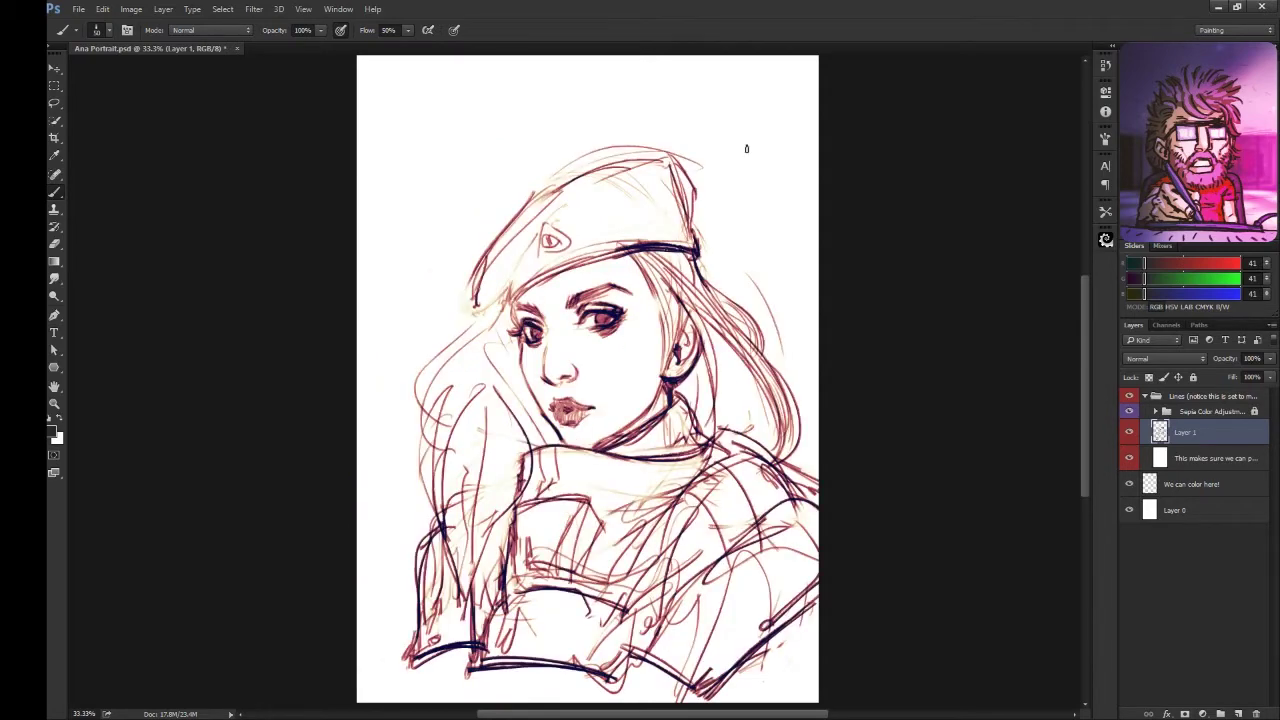
key(x)
key(x)
key(x)
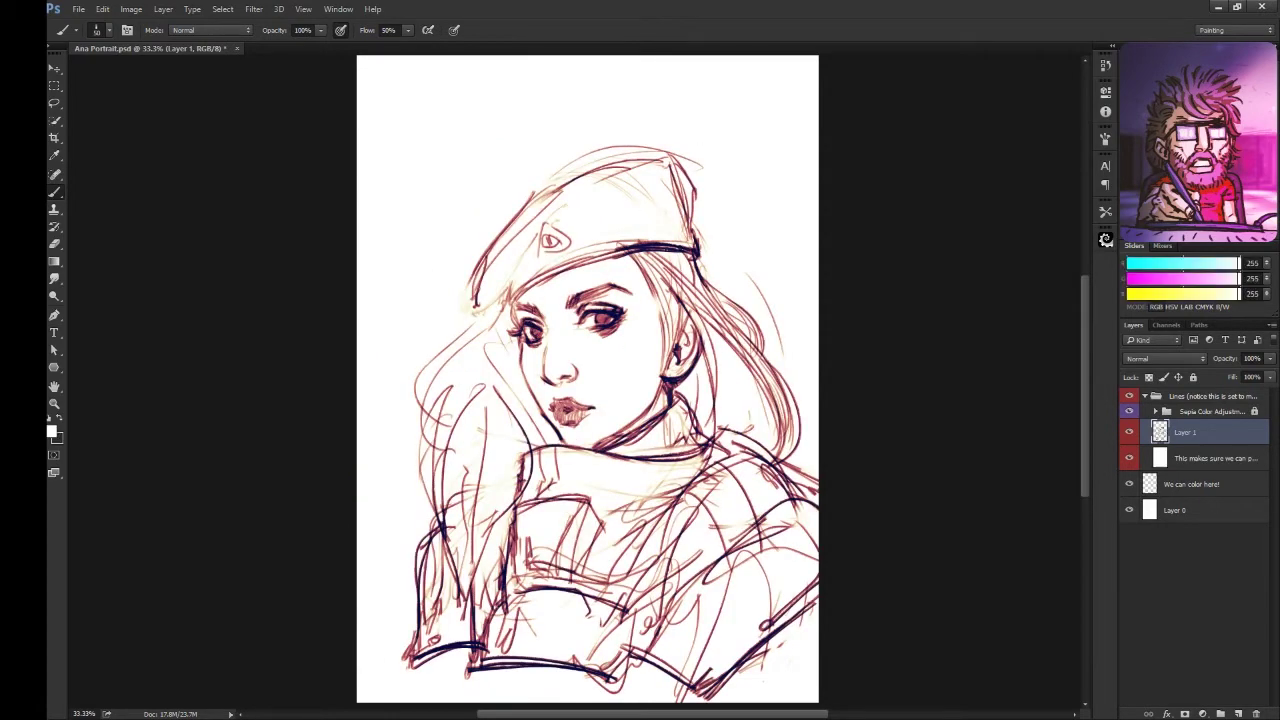
key(x)
key(x)
key(x)
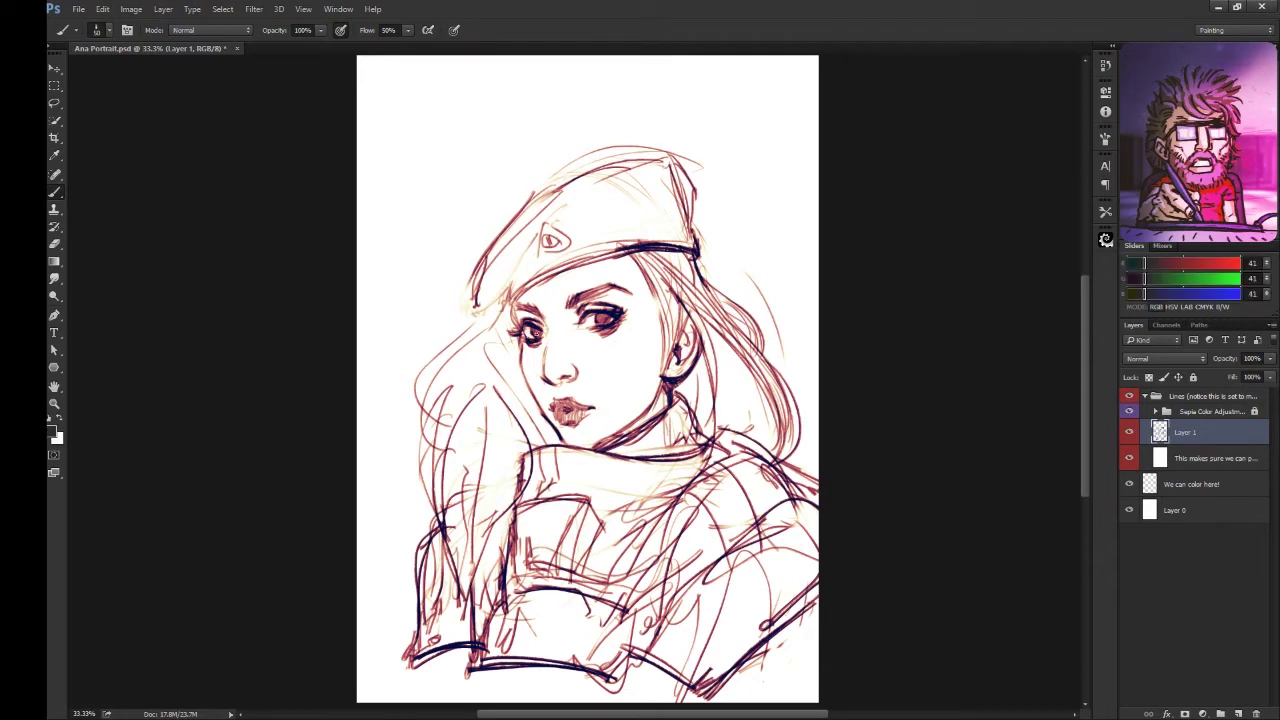
key(x)
key(x)
key(h)
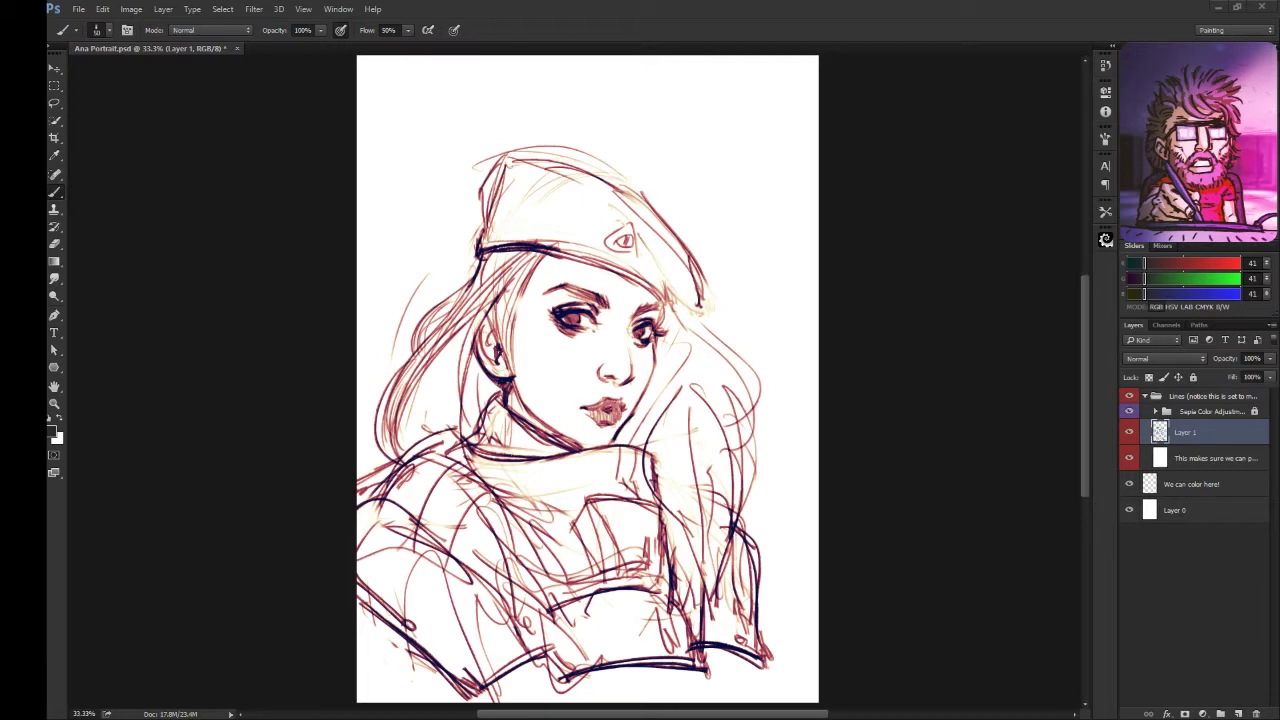
- Add short hair strands beside the beret and near the right cheek
drag(658, 260, 710, 356)
drag(670, 292, 728, 420)
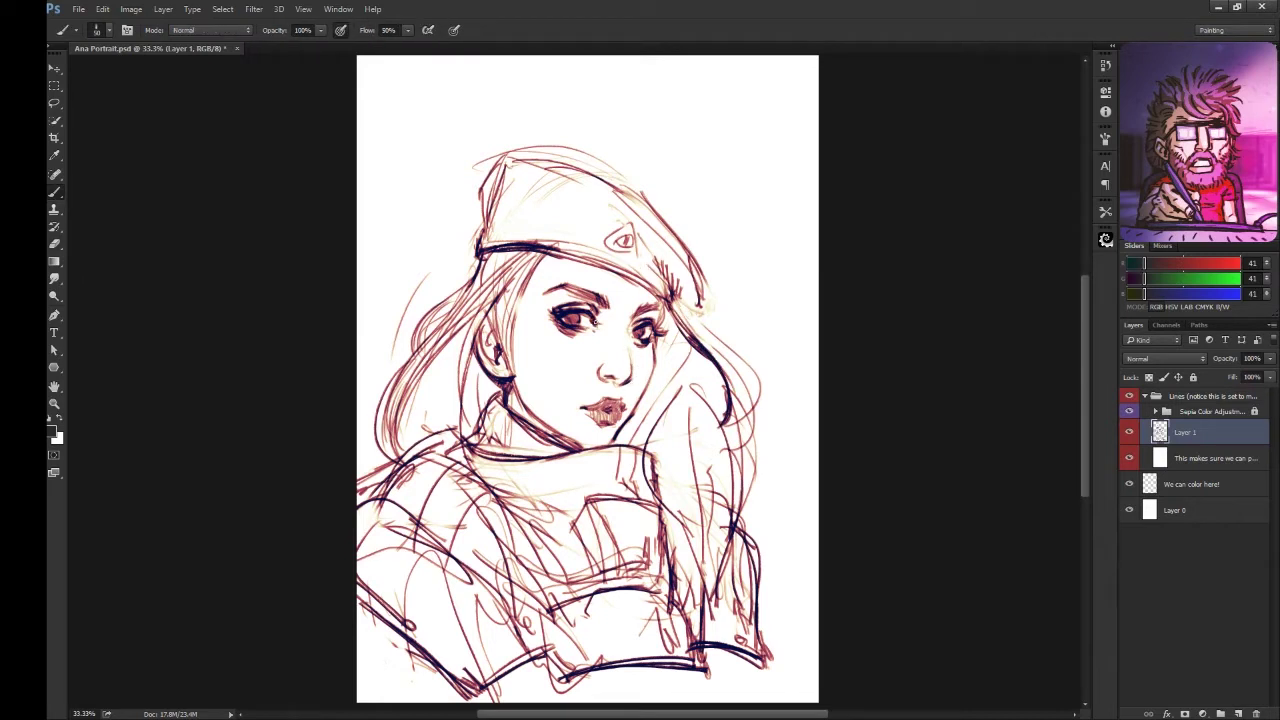
key(x)
key(x)
key(x)
key(x)
- Lasso the beret, rotate it a few degrees, and adjust hair strokes right of the face
key(l)
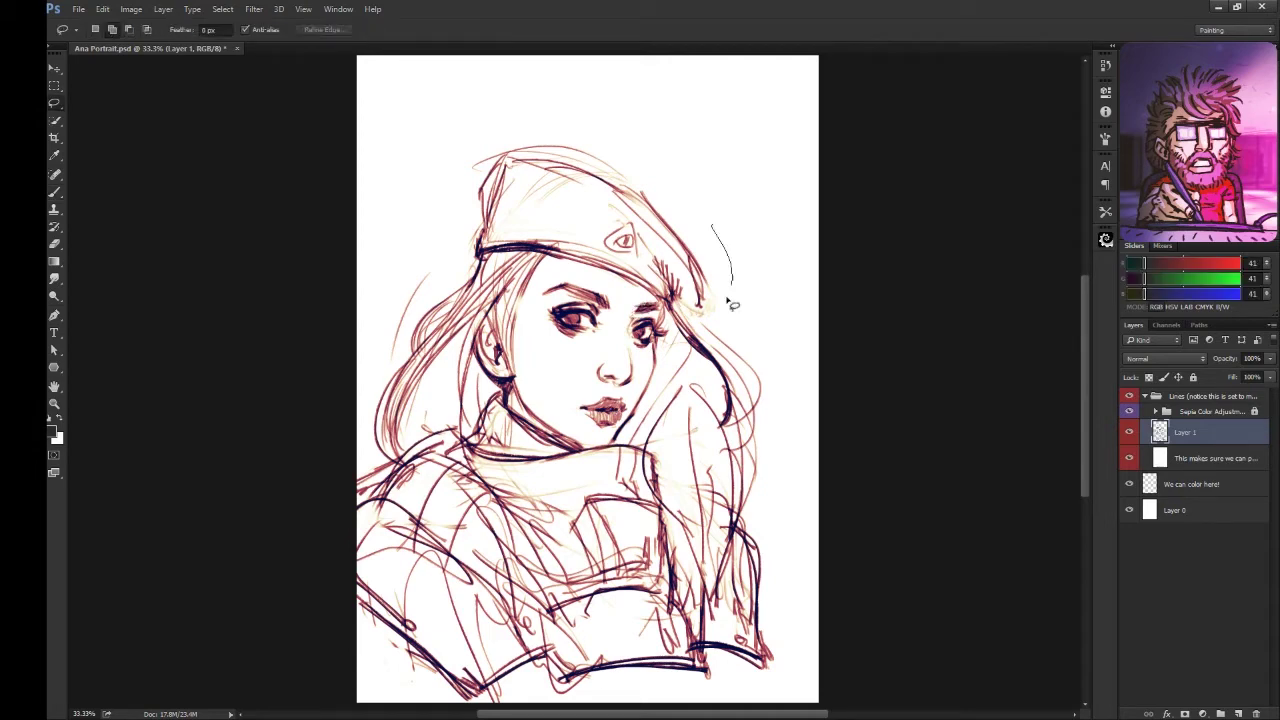
drag(700, 295, 668, 238)
key(ctrl+t)
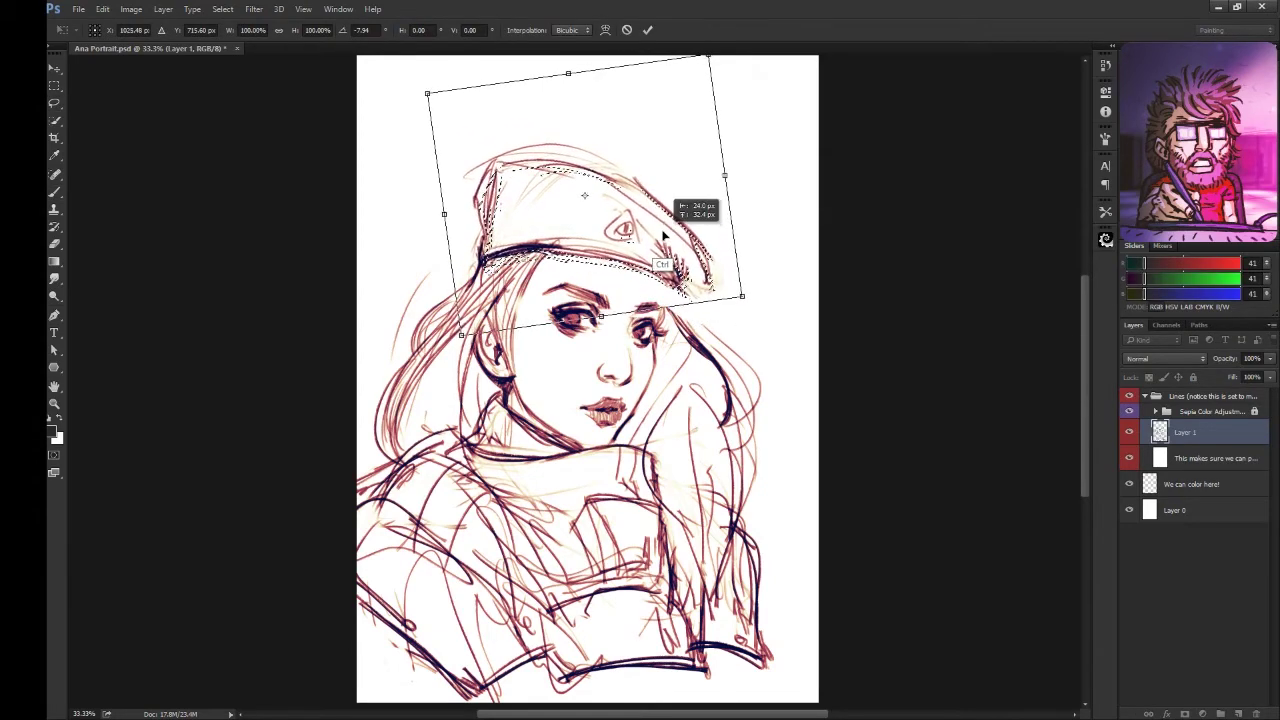
drag(766, 200, 707, 193)
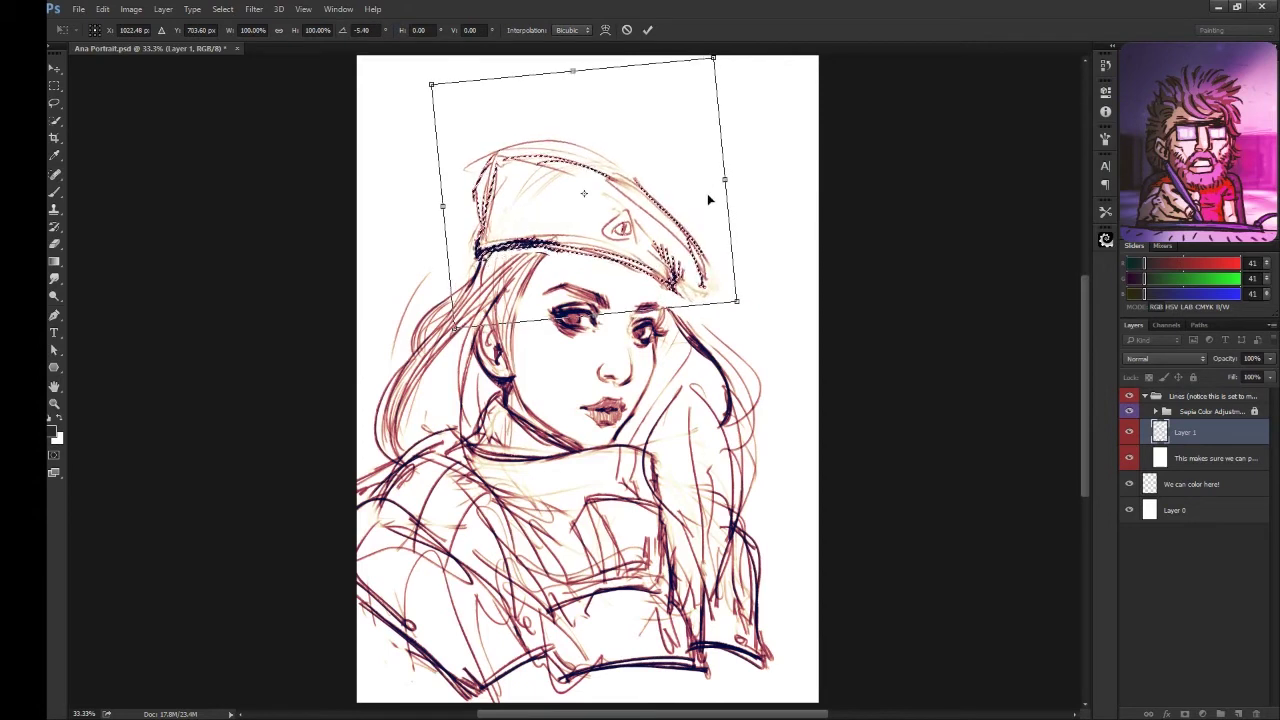
key(Return)
key(b)
mouse_move(660, 286)
mouse_down()
mouse_move(665, 320)
mouse_move(708, 380)
mouse_up()
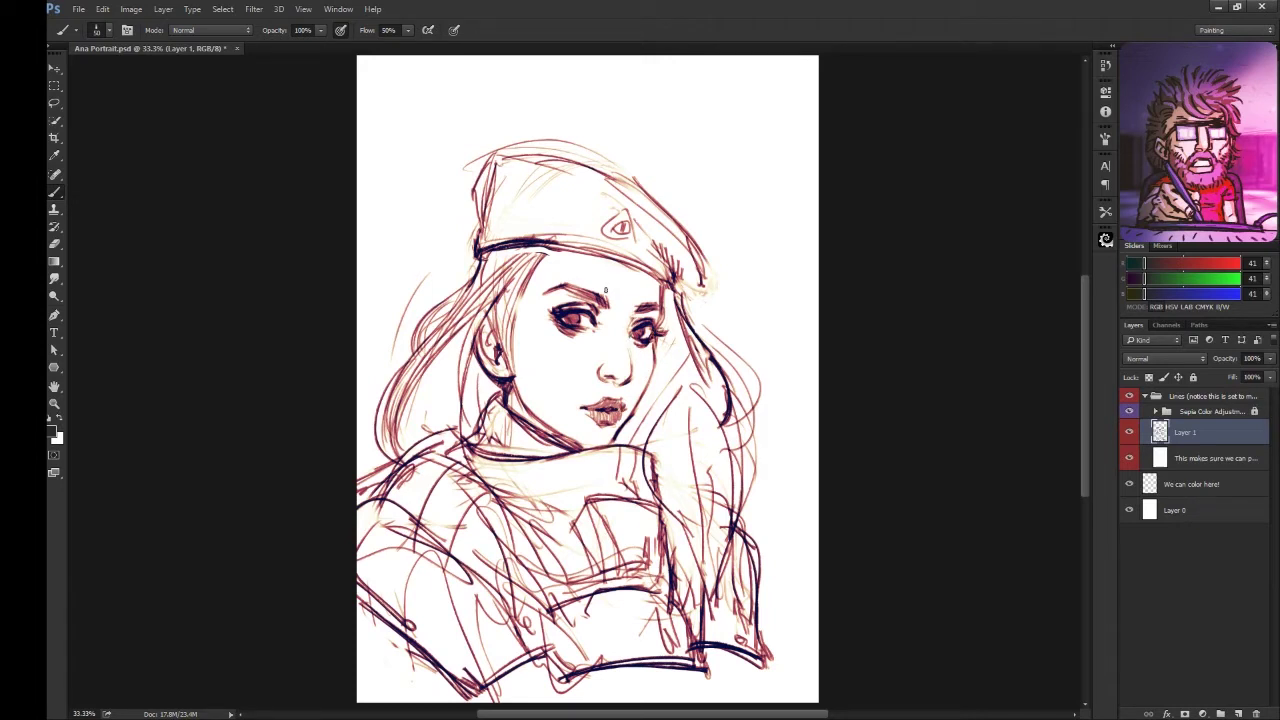
- Lasso-select the left eyebrow, reposition it, and deselect
key(l)
drag(606, 292, 610, 300)
key(v)
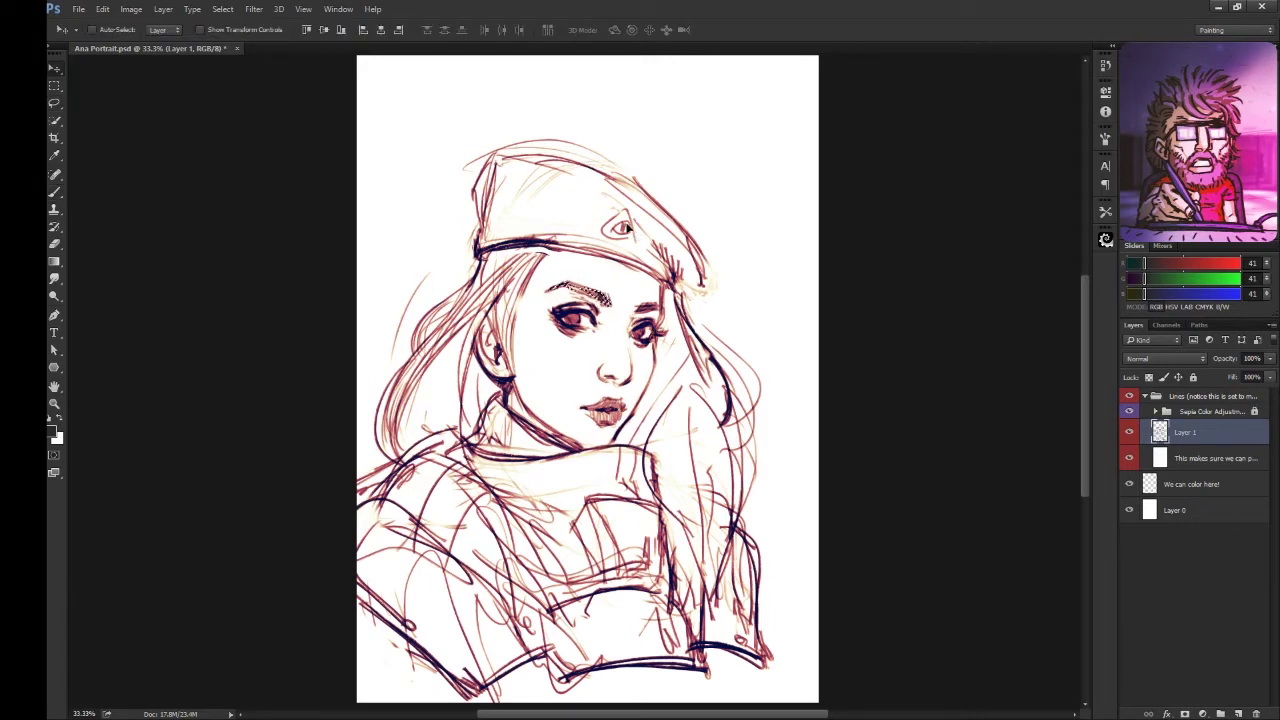
key(ctrl+d)
key(b)
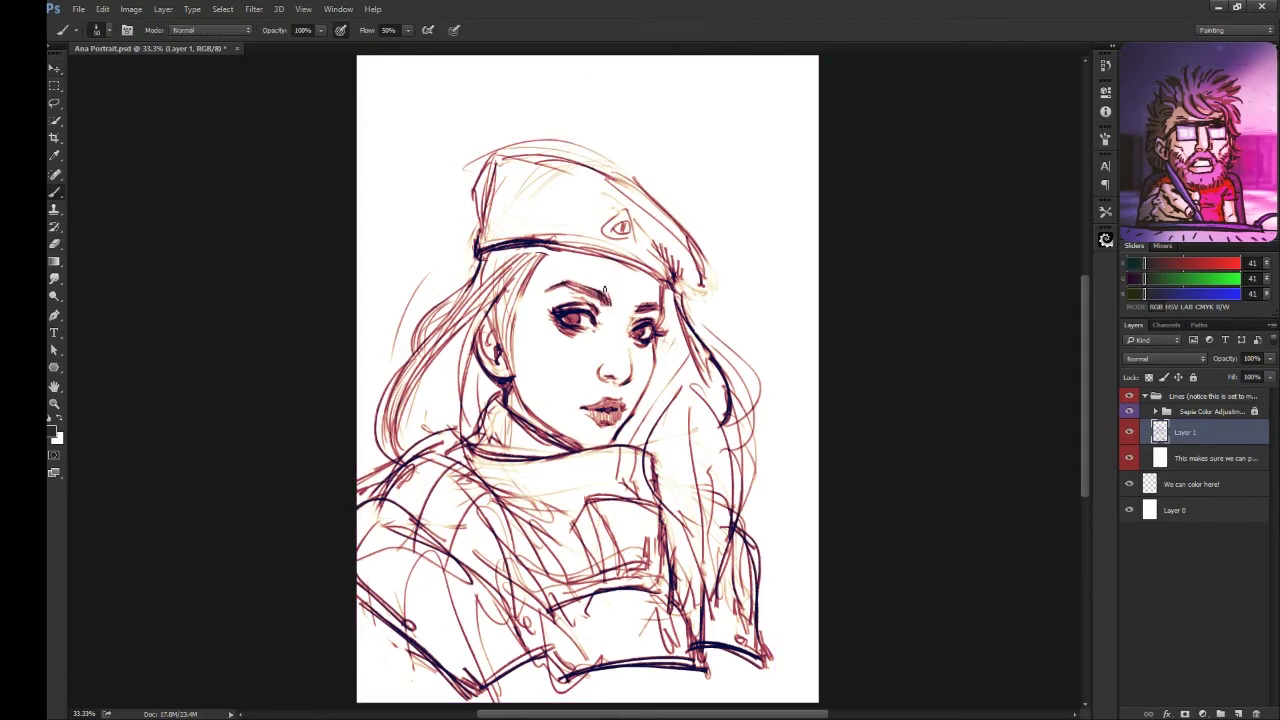
- Add faint strokes around the chin and neck, toggling eraser and colour swaps
key(e)
key(b)
key(e)
key(b)
key(e)
key(b)
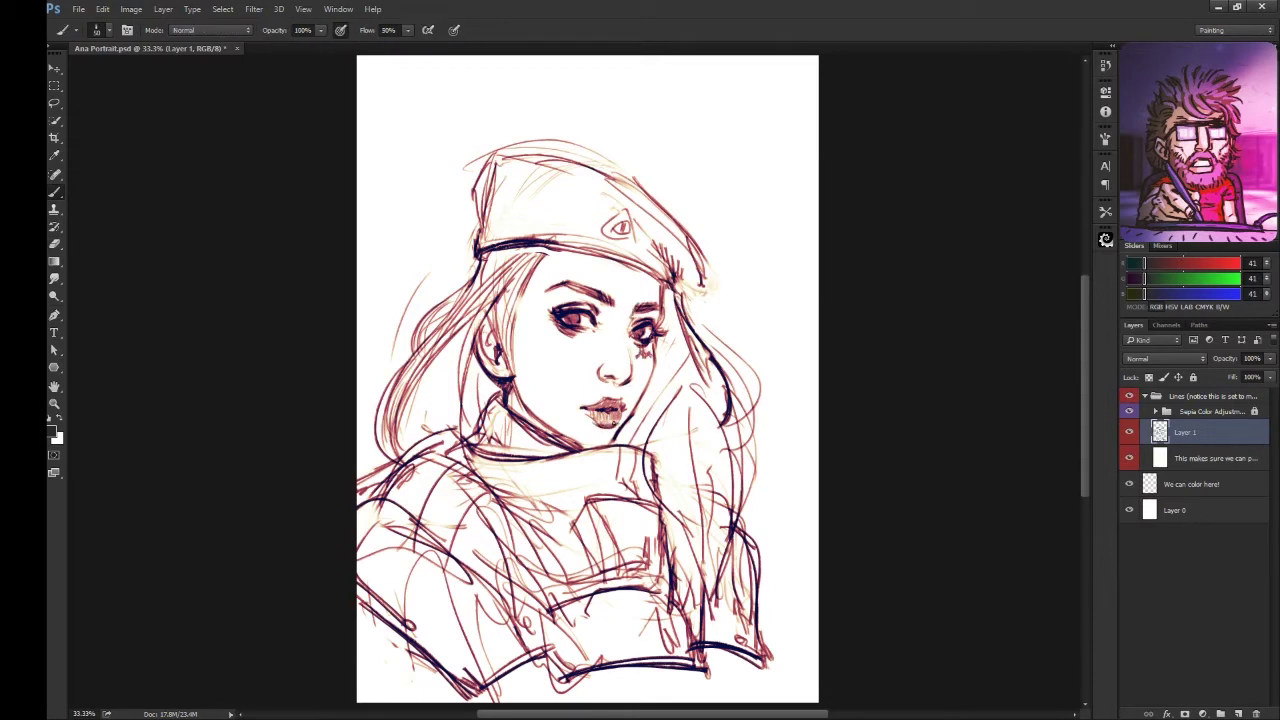
key(x)
key(x)
key(x)
key(x)
key(x)
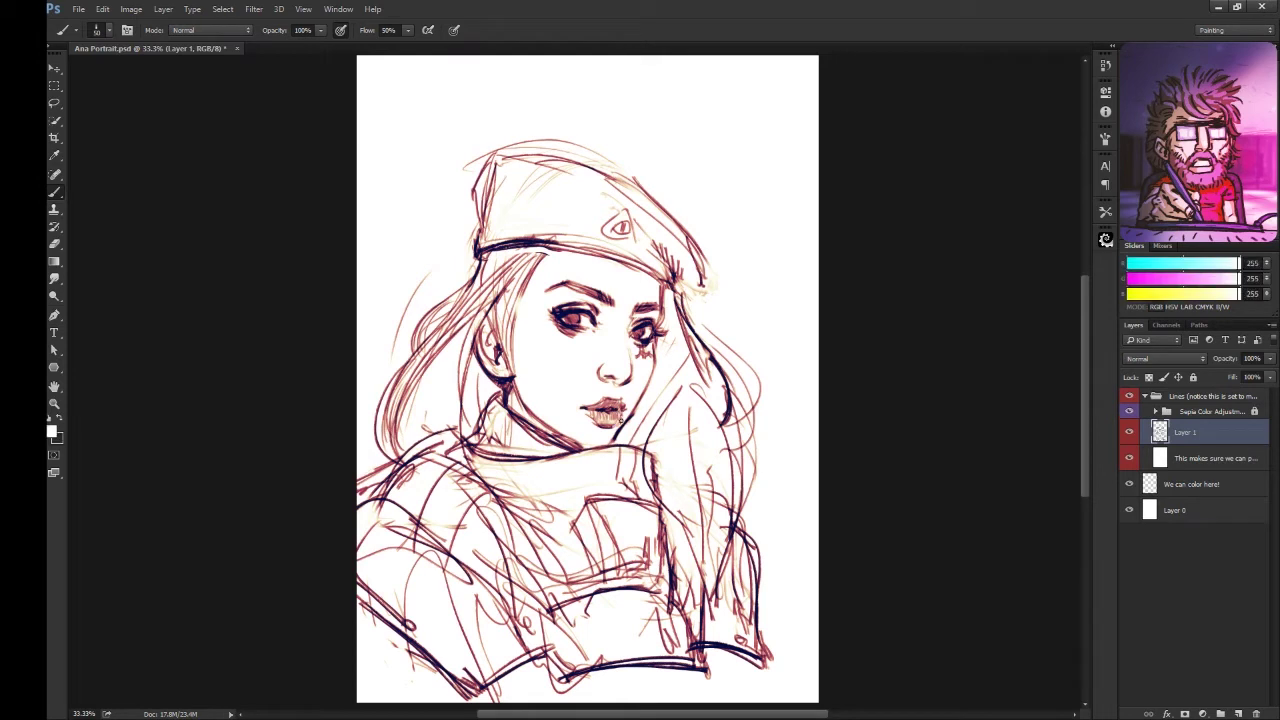
key(x)
key(e)
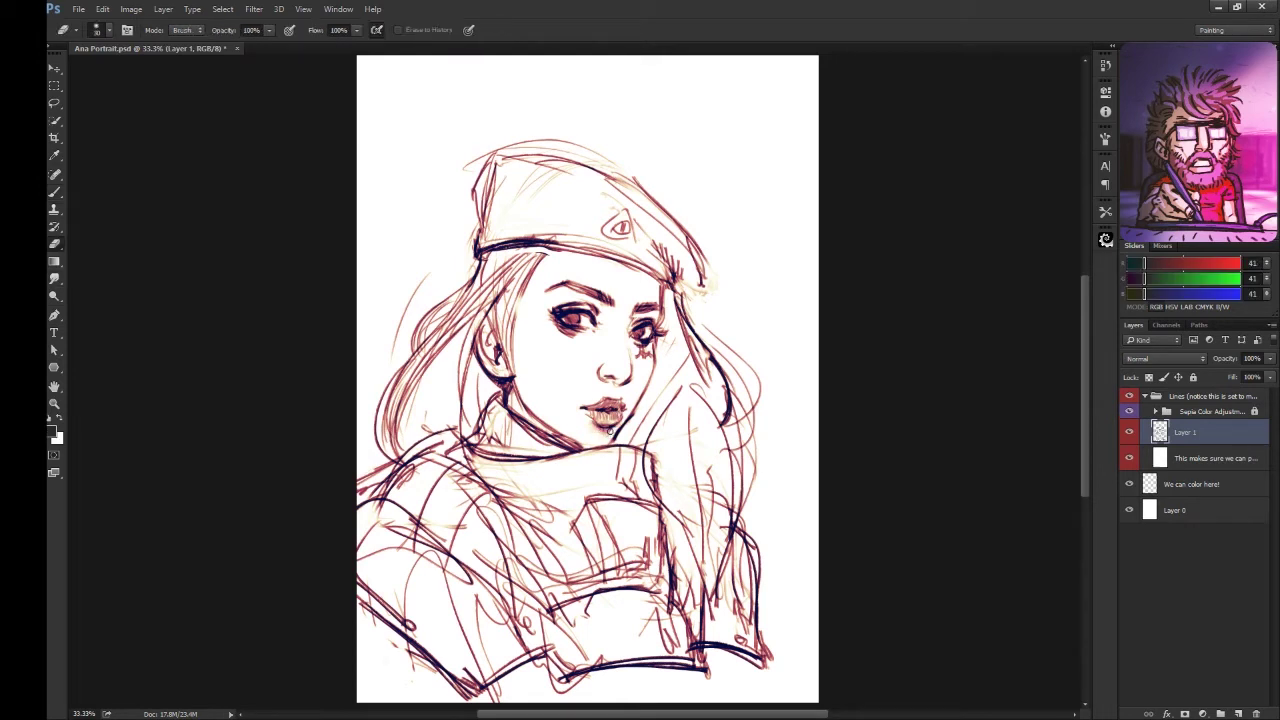
key(b)
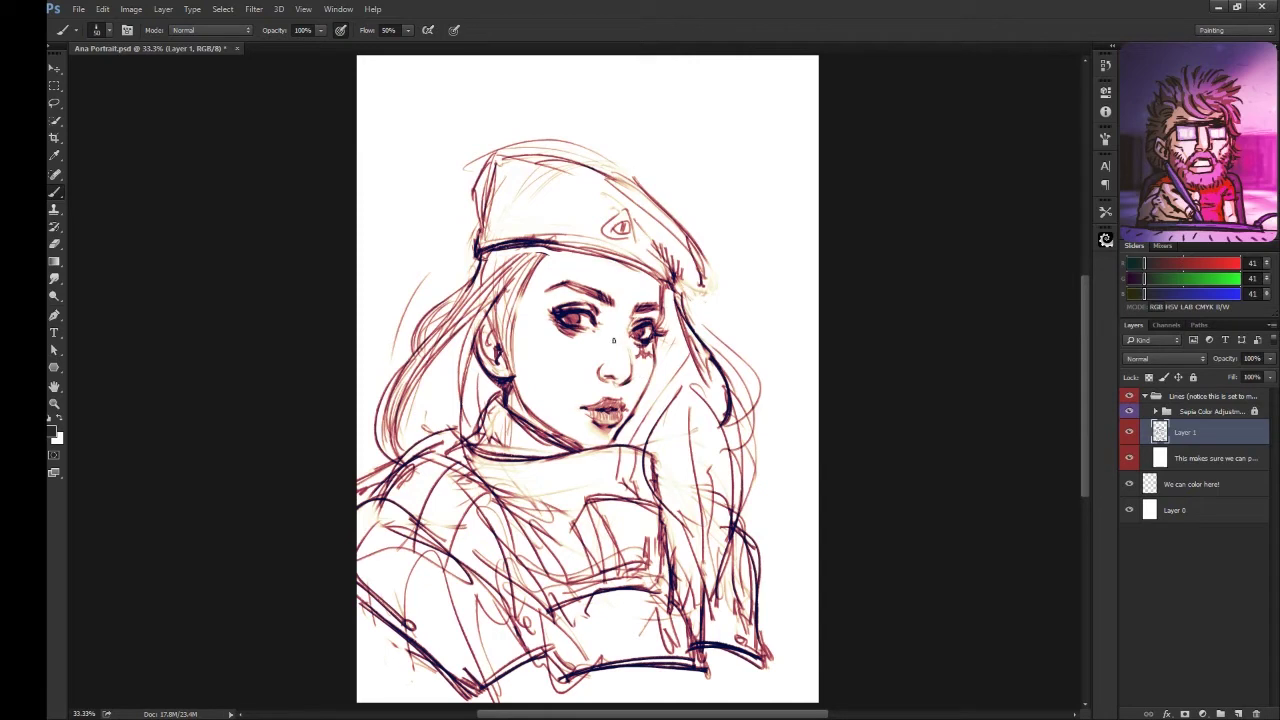
mouse_move(543, 385)
mouse_down()
mouse_move(560, 440)
mouse_move(563, 420)
mouse_up()
key(e)
key(b)
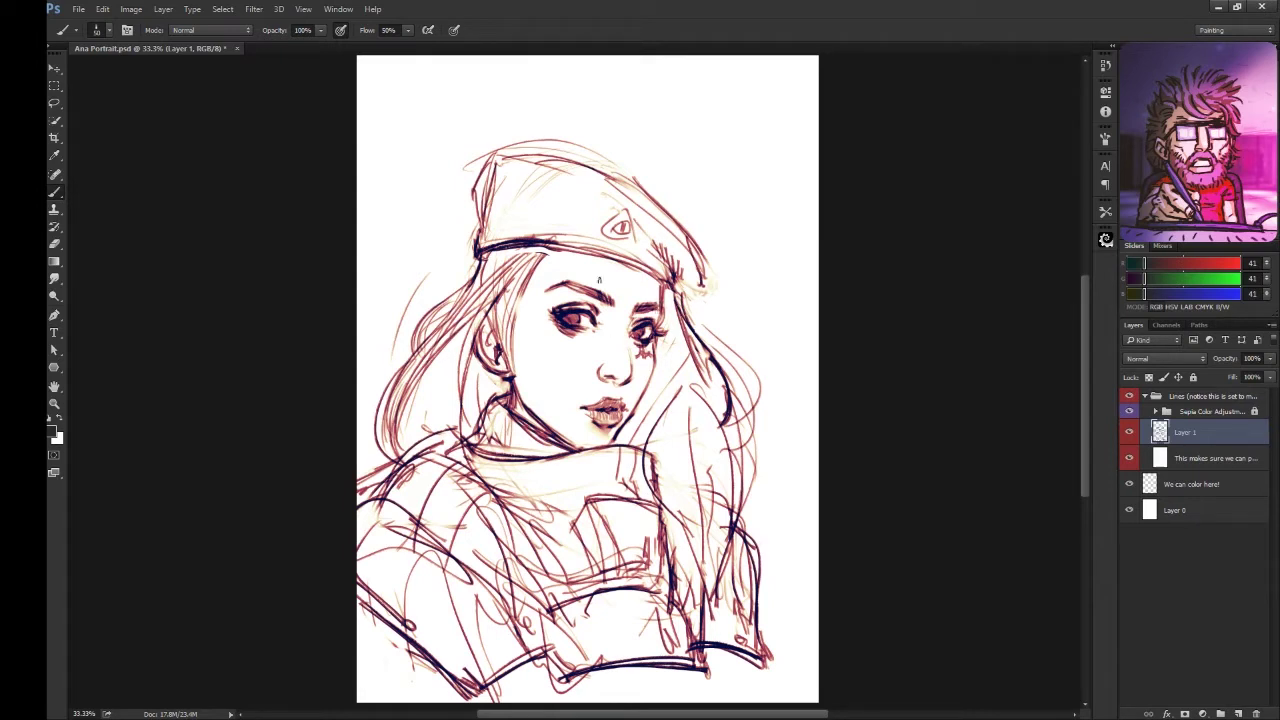
- Rotate the lips about 3.28° and nudge them up and right
key(l)
drag(565, 392, 566, 395)
key(ctrl+t)
drag(700, 363, 672, 364)
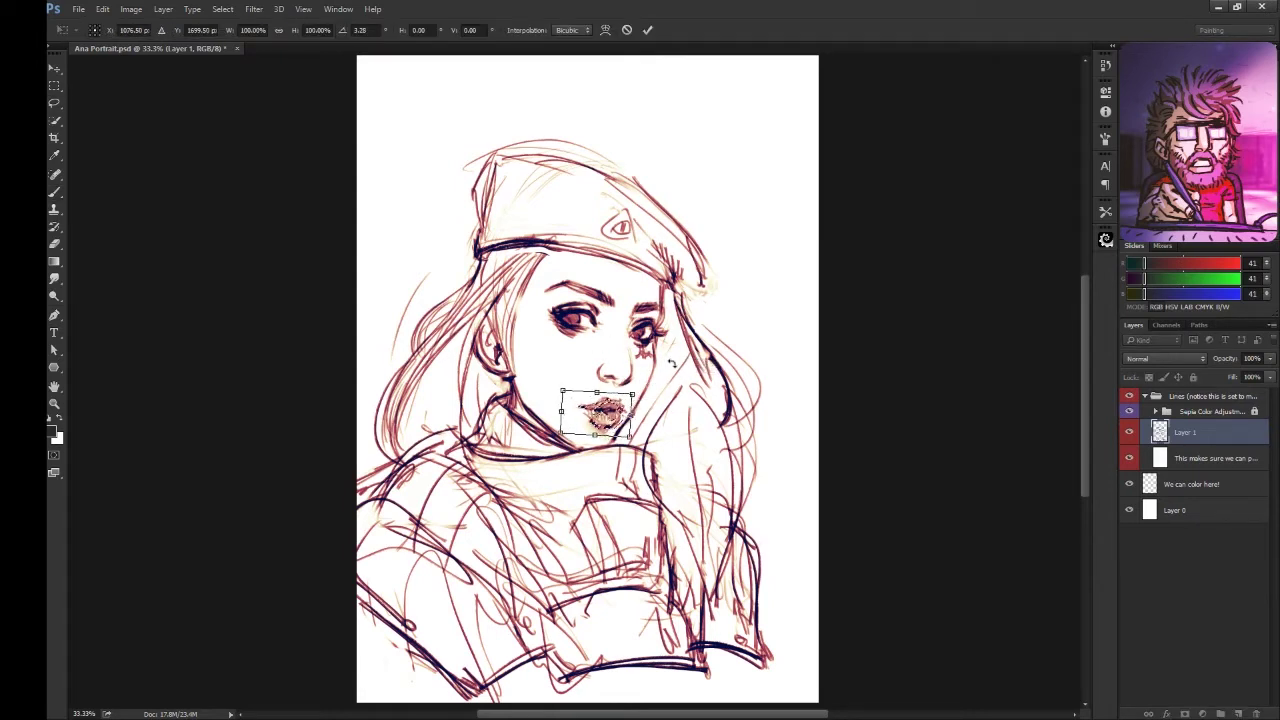
key(Right)
key(Right)
key(Right)
key(Up)
key(Up)
key(Up)
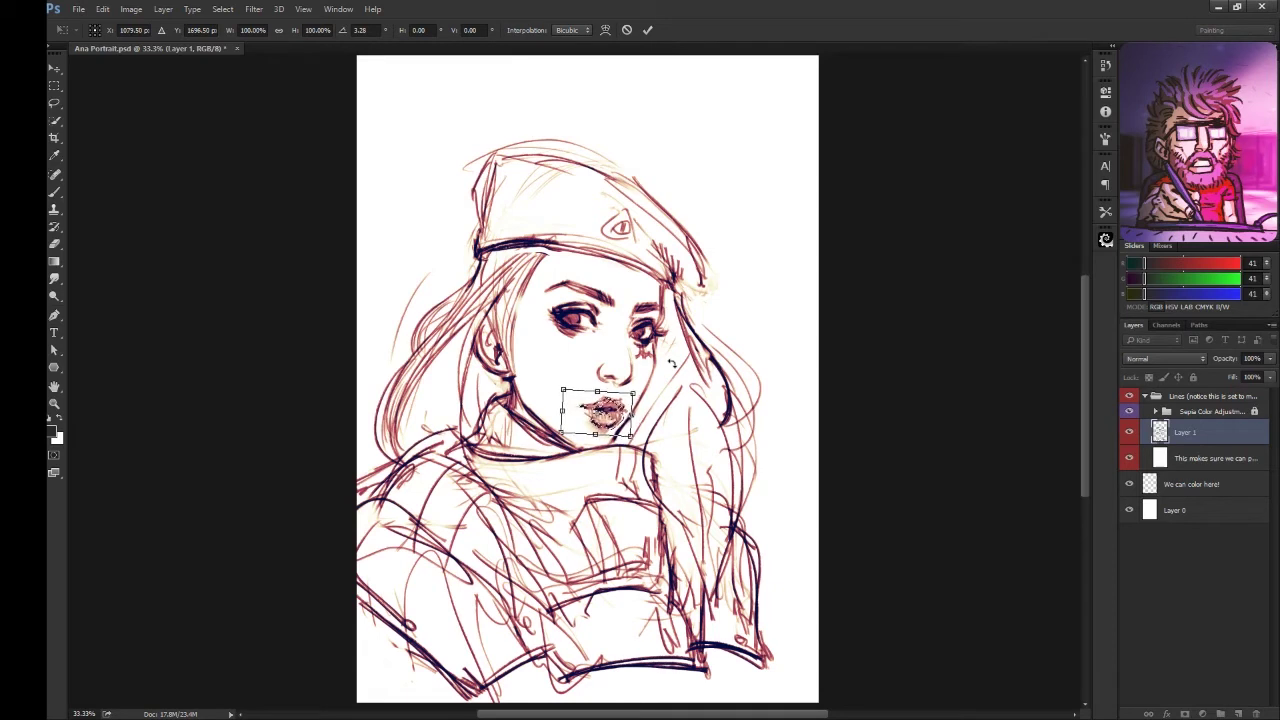
key(Return)
- Draw a dark stroke along the left edge of the hair
key(b)
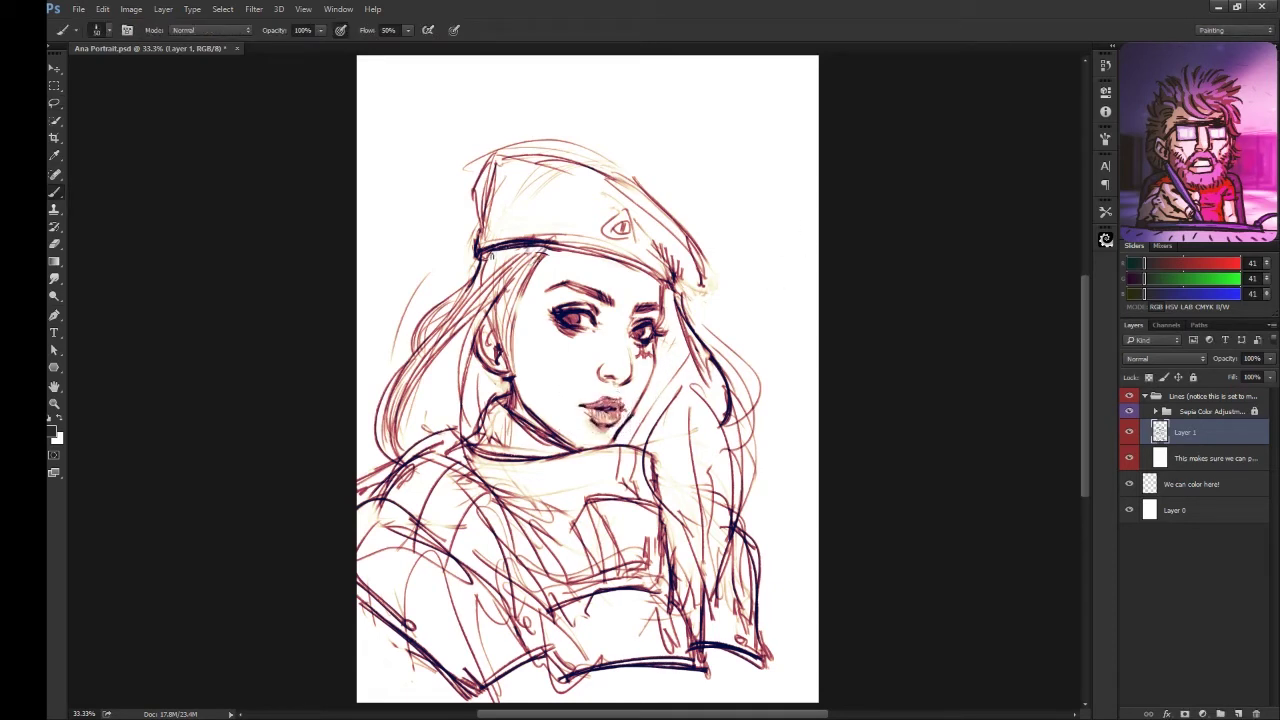
drag(414, 344, 490, 260)
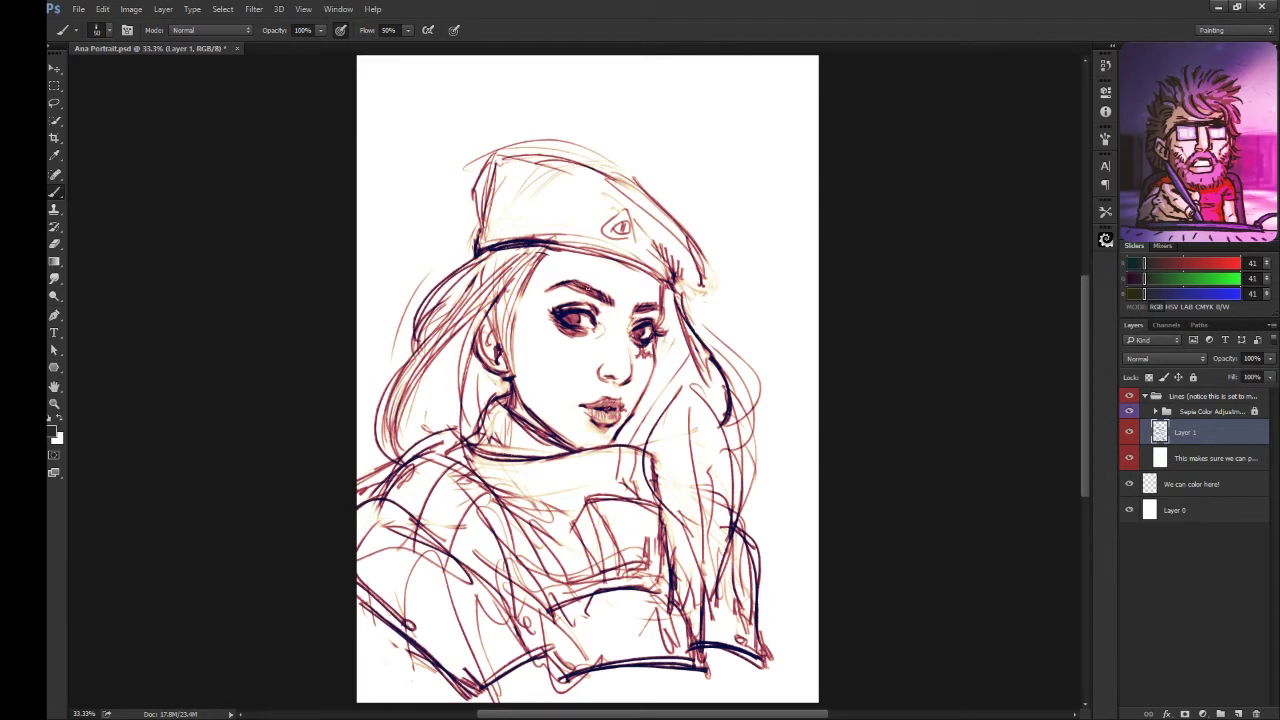
key(x)
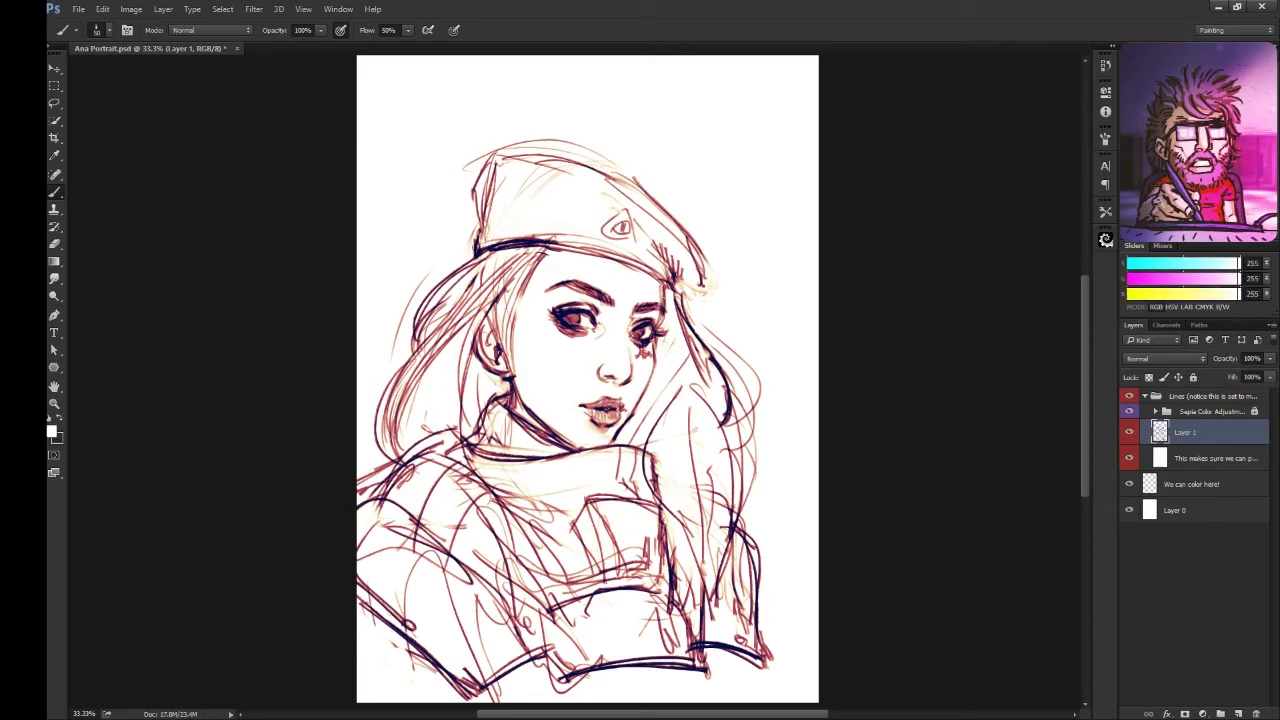
key(x)
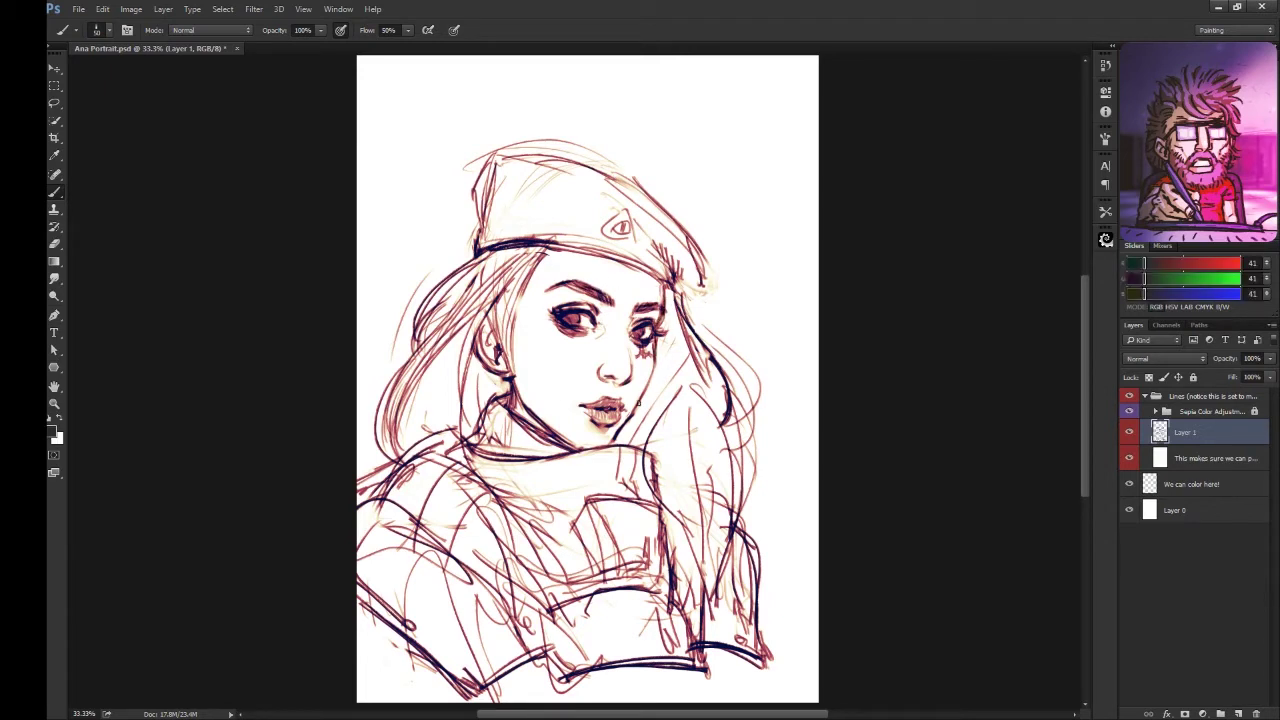
- Duplicate the line layer, hide the original, and delete the lower figure from the copy
key(ctrl+j)
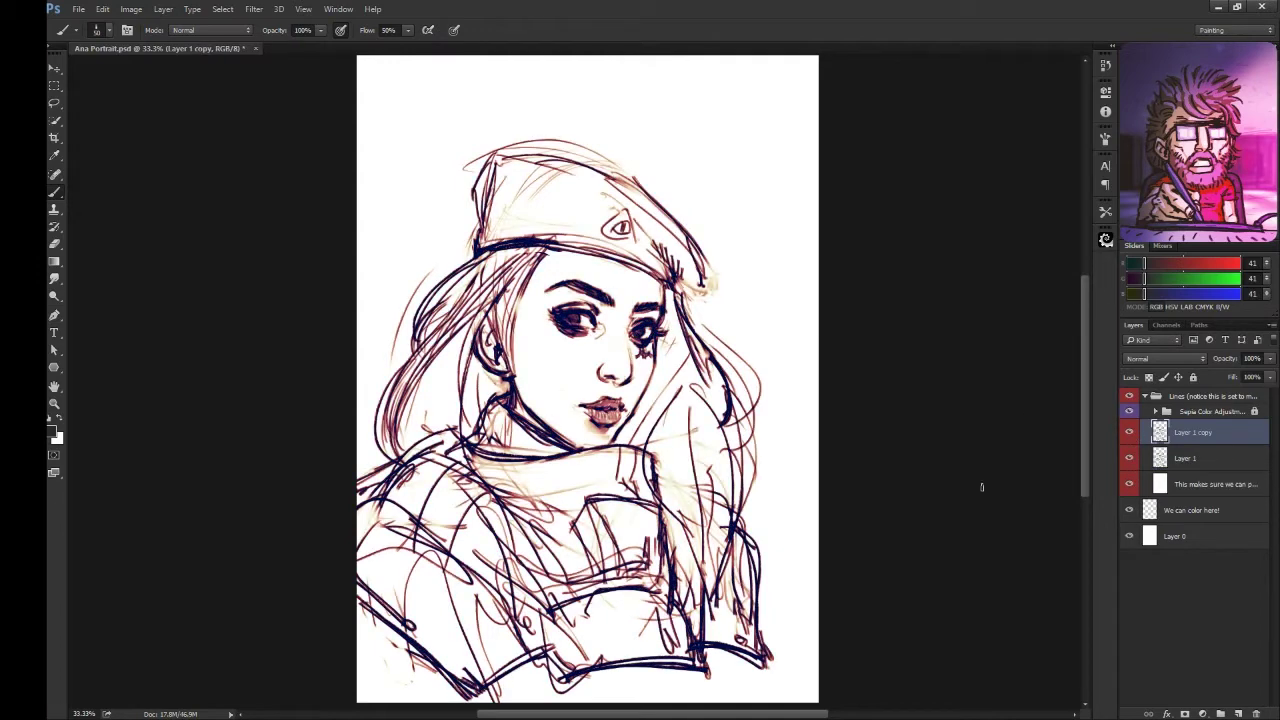
click(1129, 458)
key(l)
mouse_move(658, 443)
mouse_down()
mouse_move(787, 586)
mouse_move(545, 480)
mouse_up()
key(Delete)
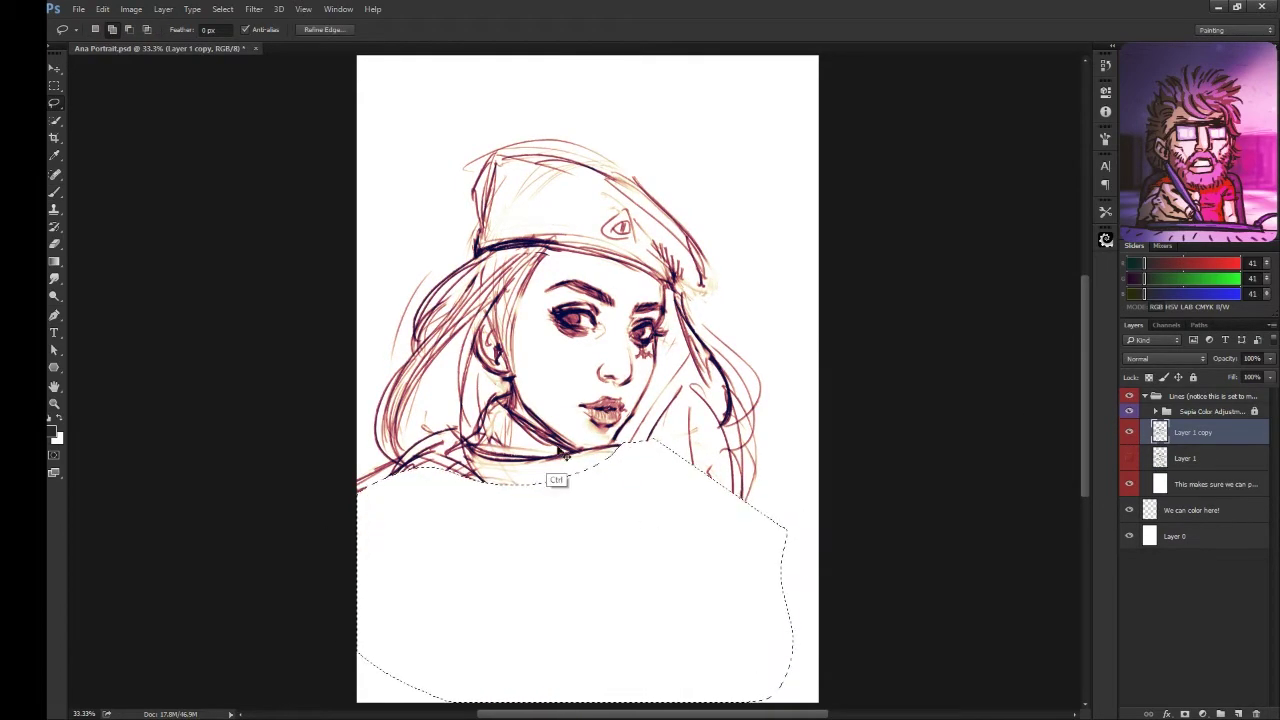
key(b)
key(ctrl+d)
- Sketch rough shoulder, collar, side and lower-torso contour lines
mouse_move(470, 452)
mouse_down()
mouse_move(558, 462)
mouse_move(362, 540)
mouse_up()
mouse_move(384, 496)
mouse_down()
mouse_move(704, 478)
mouse_move(760, 580)
mouse_up()
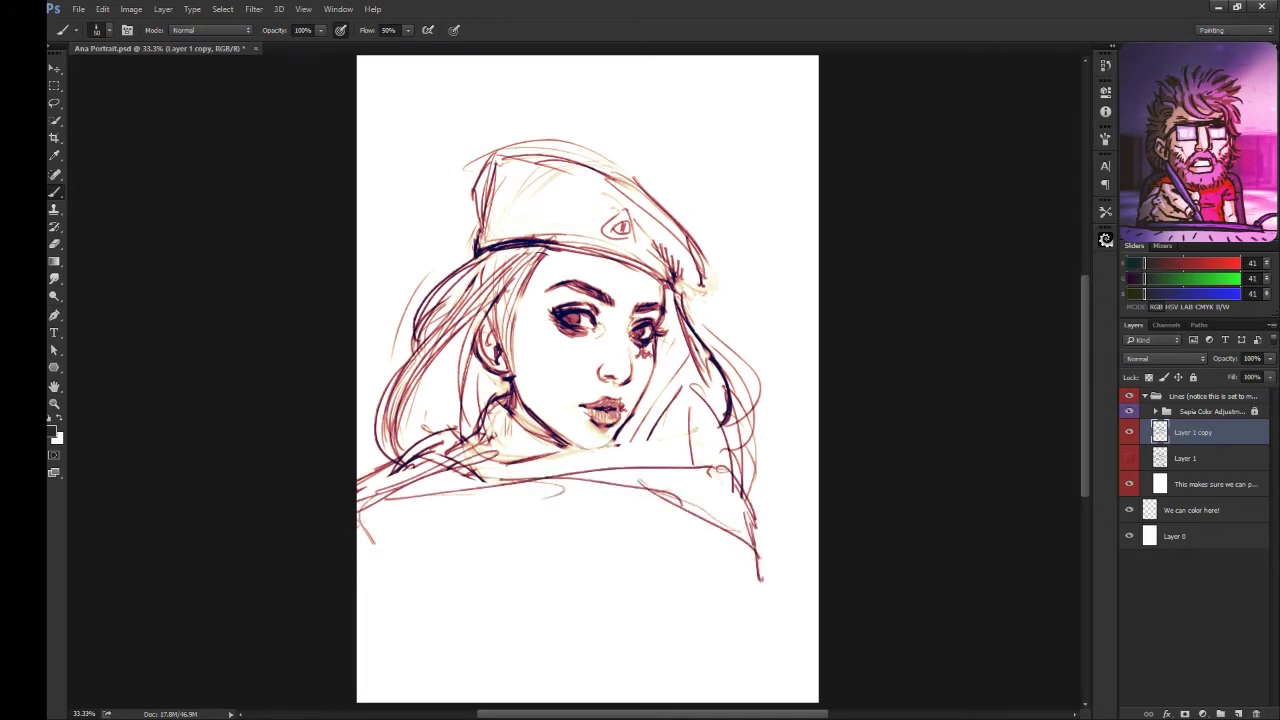
drag(520, 402, 496, 474)
drag(608, 450, 640, 470)
mouse_move(510, 466)
mouse_down()
mouse_move(474, 482)
mouse_move(412, 556)
mouse_up()
drag(640, 462, 696, 564)
drag(660, 452, 714, 548)
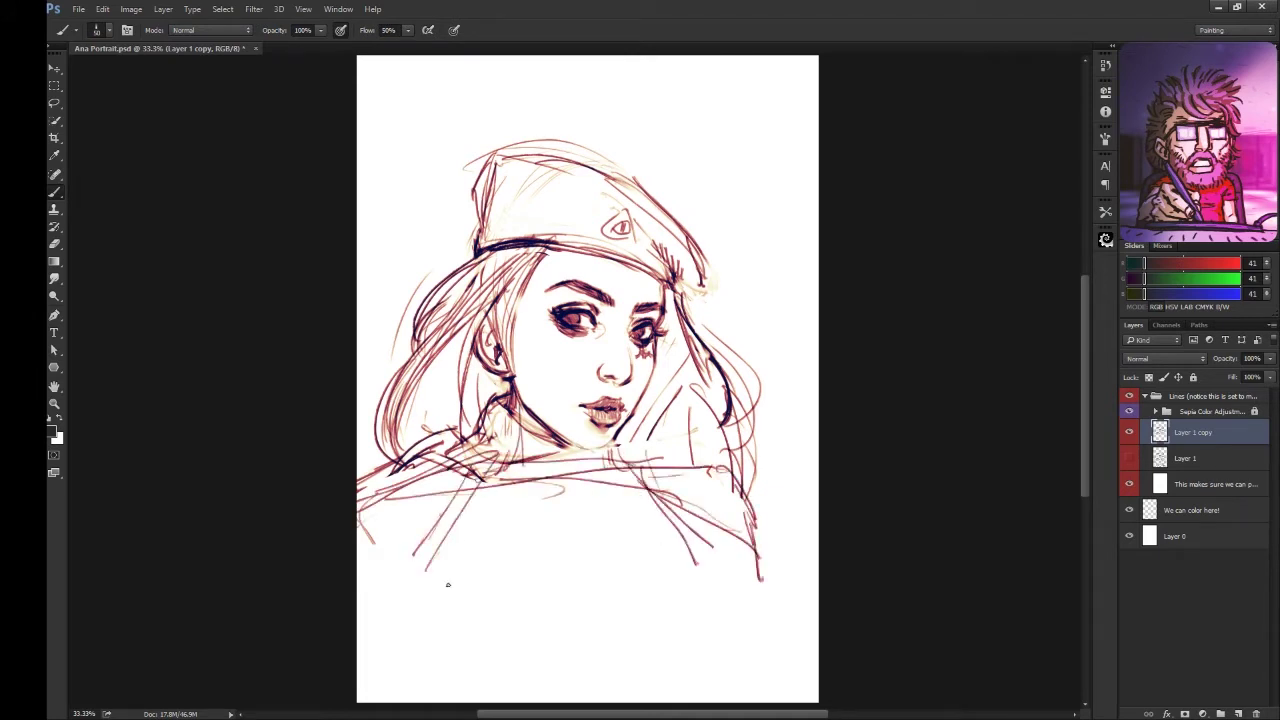
drag(428, 568, 700, 604)
drag(690, 548, 648, 620)
mouse_move(458, 518)
mouse_down()
mouse_move(514, 594)
mouse_move(656, 576)
mouse_up()
drag(660, 510, 624, 584)
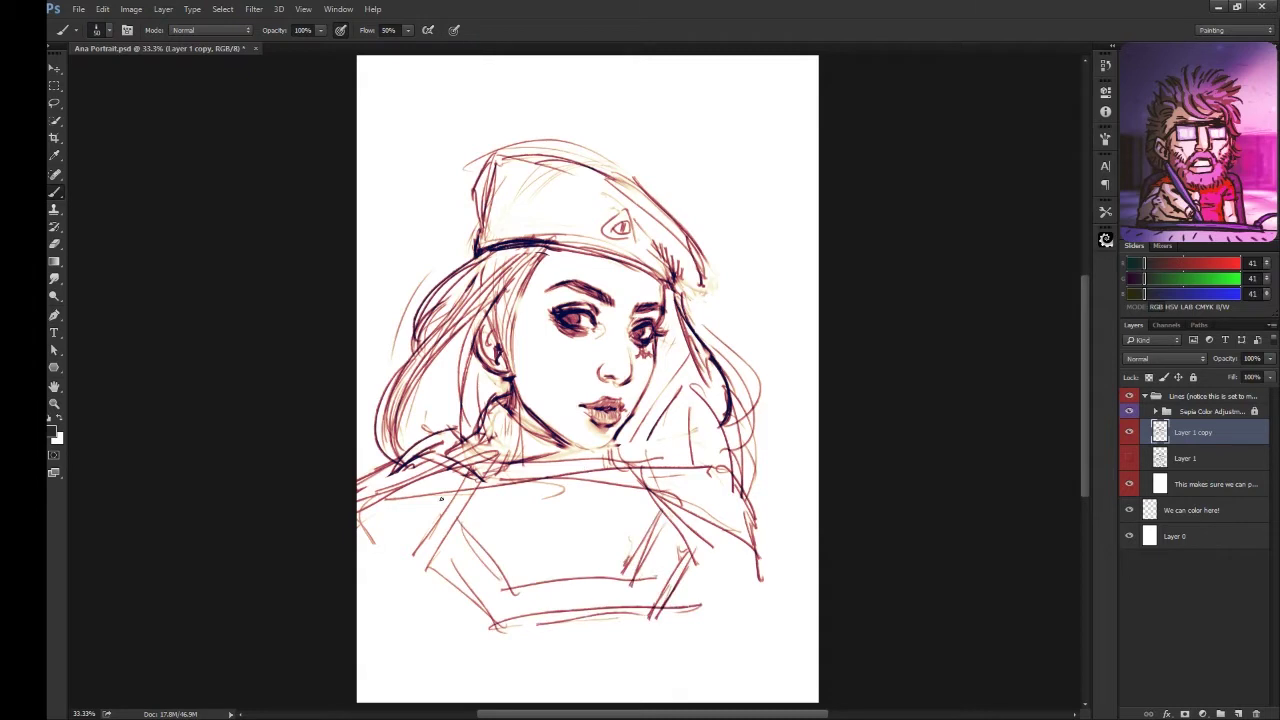
- Undo the last stroke and redraw the neck, collar, shoulders and jacket sides
key(ctrl+z)
key(ctrl+z)
drag(490, 406, 502, 452)
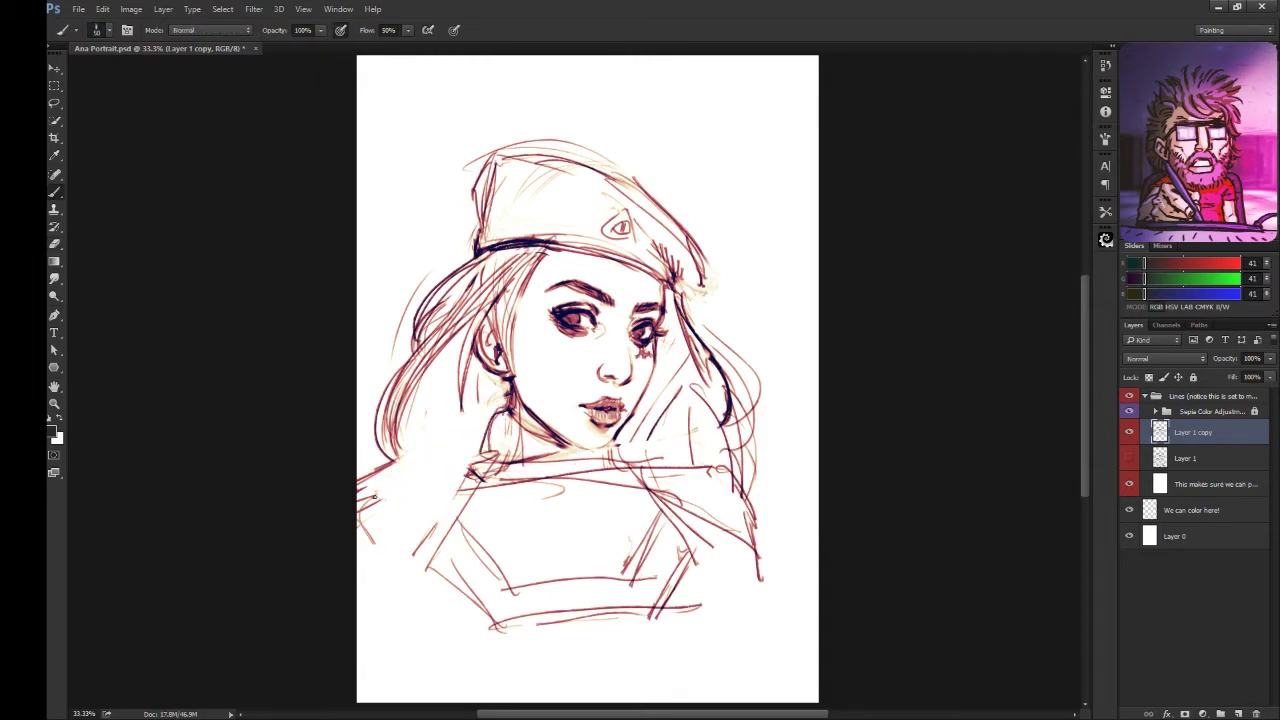
mouse_move(374, 497)
mouse_down()
mouse_move(451, 448)
mouse_move(466, 498)
mouse_up()
drag(436, 437, 458, 420)
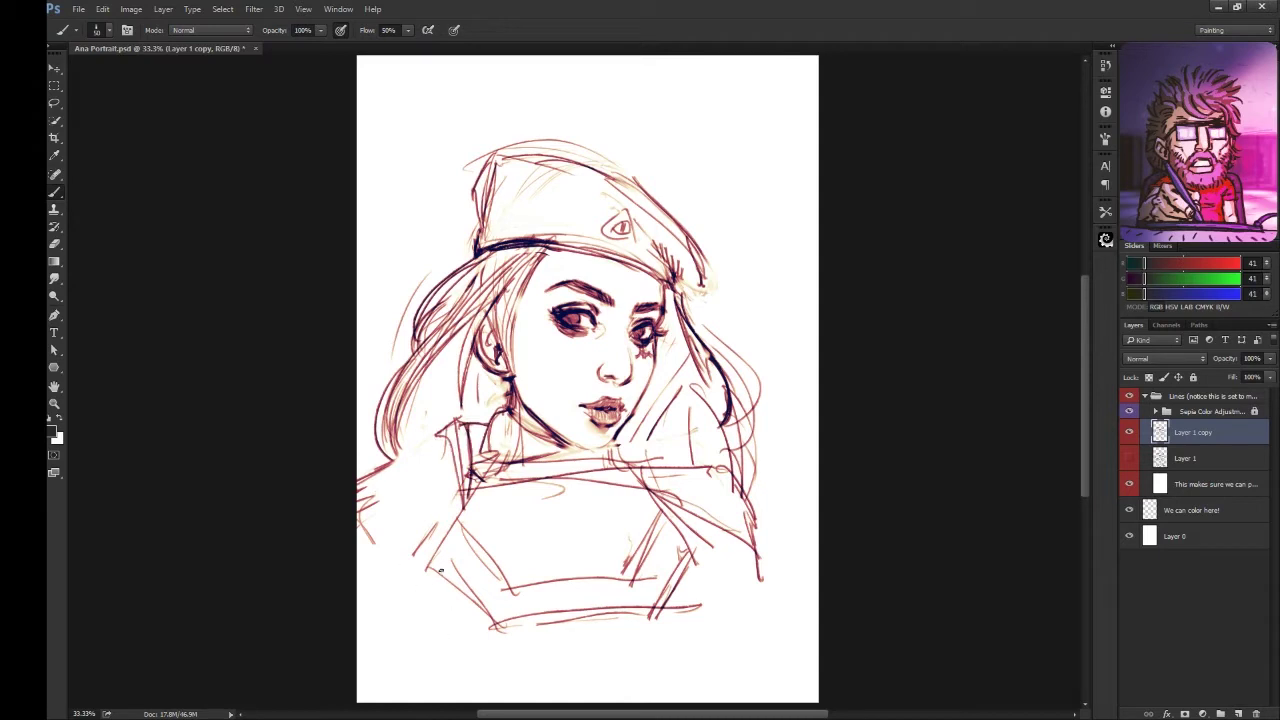
drag(466, 494, 450, 646)
drag(458, 430, 388, 528)
drag(388, 528, 440, 646)
drag(630, 436, 690, 424)
drag(692, 436, 706, 628)
drag(676, 506, 672, 478)
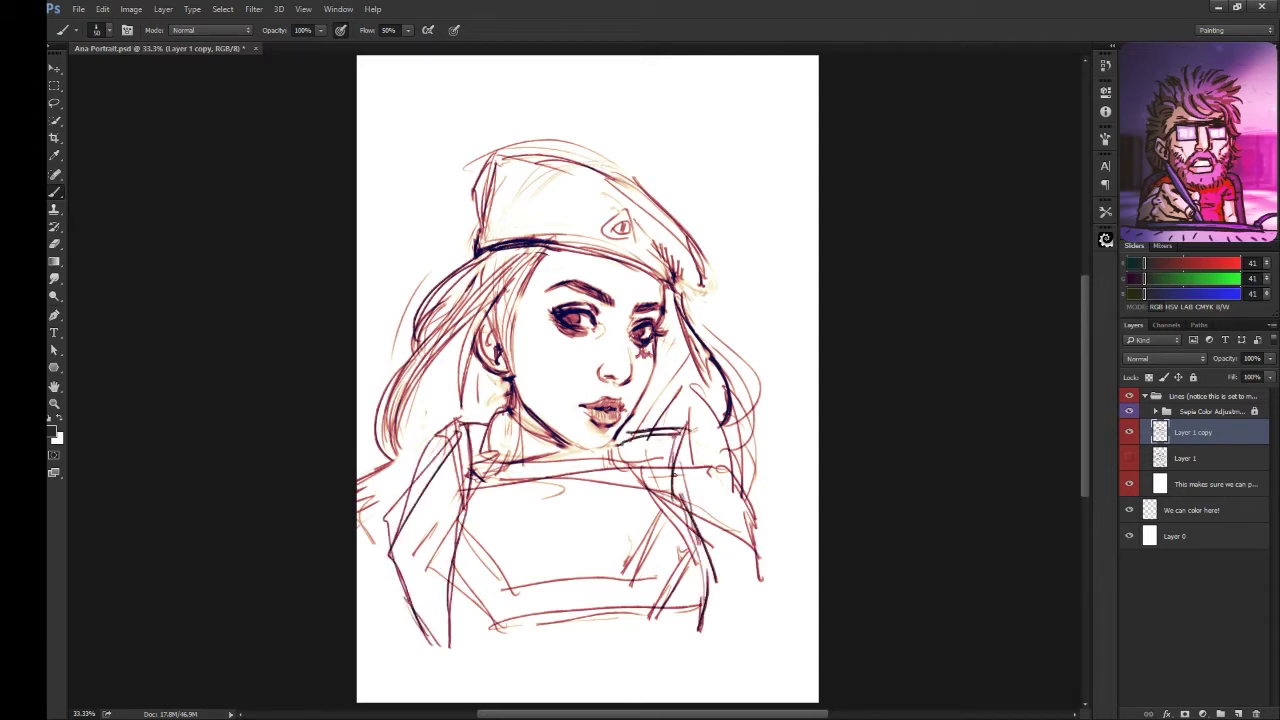
- Draw a curved collar, chest pouch, trapezoid chest panel and bottom torso contours
drag(466, 474, 660, 468)
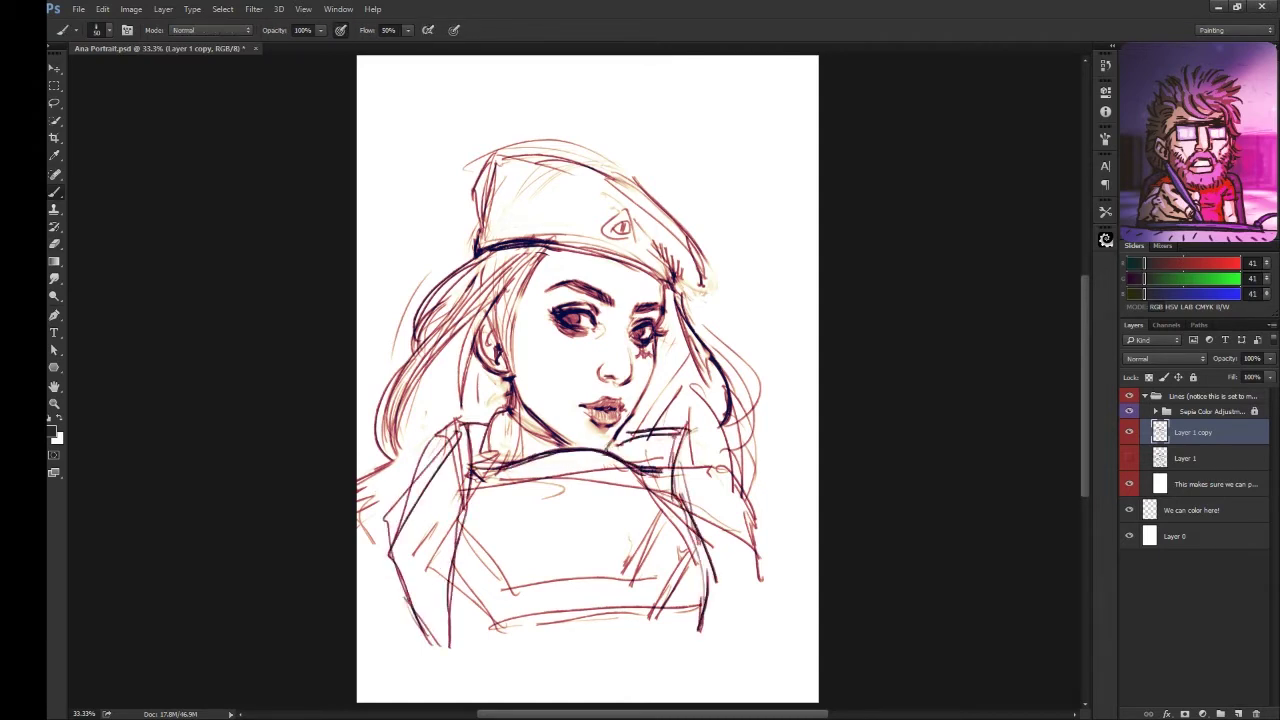
mouse_move(468, 498)
mouse_down()
mouse_move(645, 541)
mouse_move(672, 492)
mouse_up()
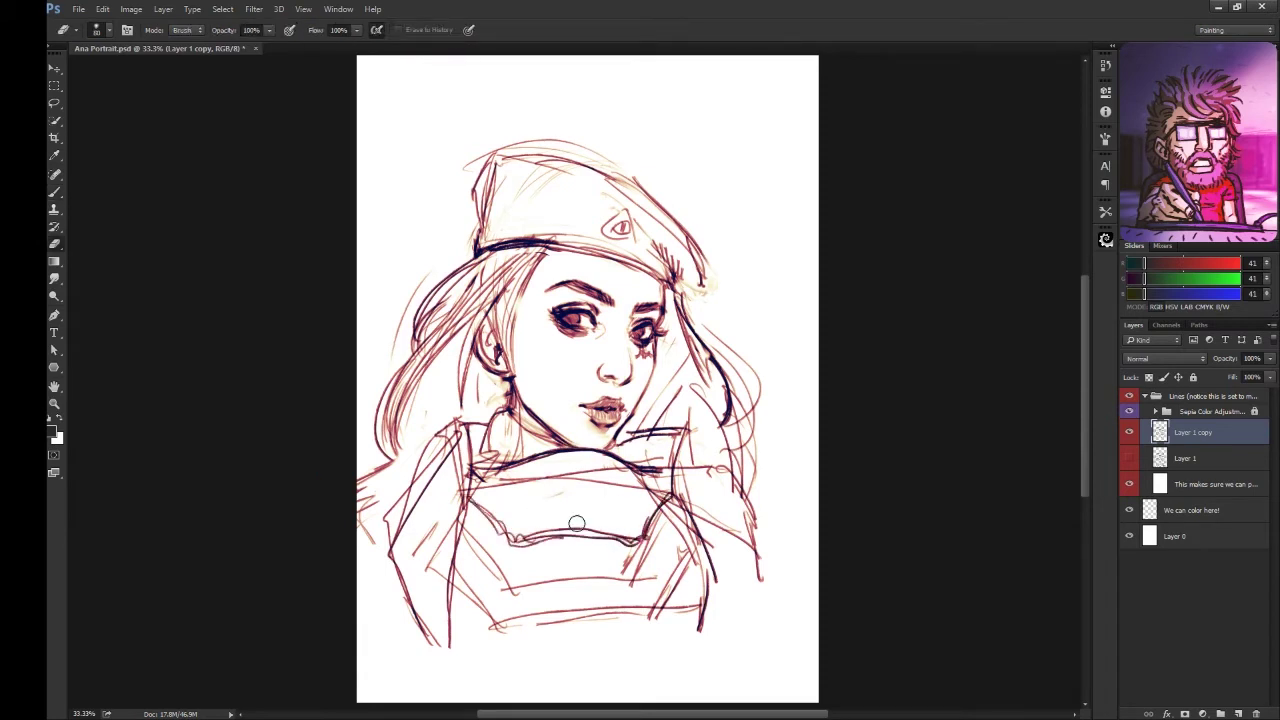
mouse_move(530, 502)
mouse_down()
mouse_move(622, 518)
mouse_move(540, 498)
mouse_move(628, 480)
mouse_up()
mouse_move(540, 524)
mouse_down()
mouse_move(466, 580)
mouse_move(626, 560)
mouse_up()
mouse_move(626, 578)
mouse_down()
mouse_move(690, 520)
mouse_move(482, 568)
mouse_up()
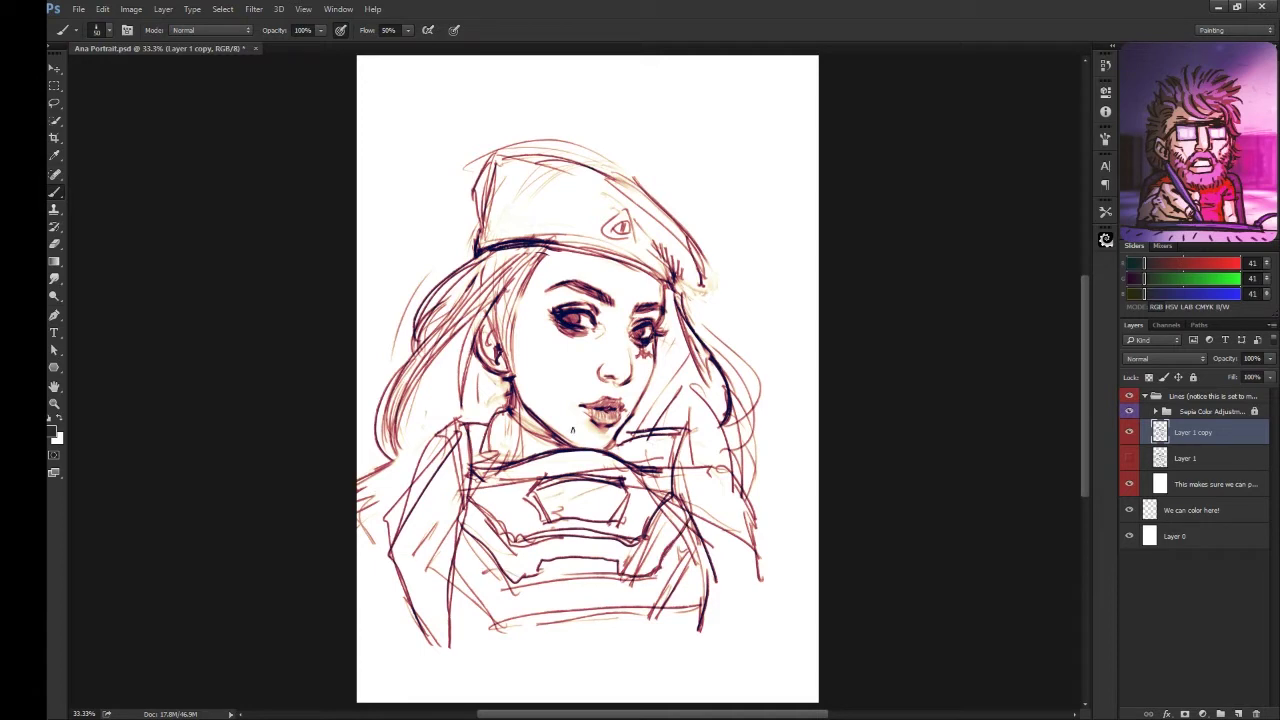
drag(370, 582, 386, 634)
drag(358, 660, 600, 686)
- Add bottom torso contours and lines along the jacket's right and lower-left sides
drag(380, 620, 695, 680)
drag(714, 594, 688, 682)
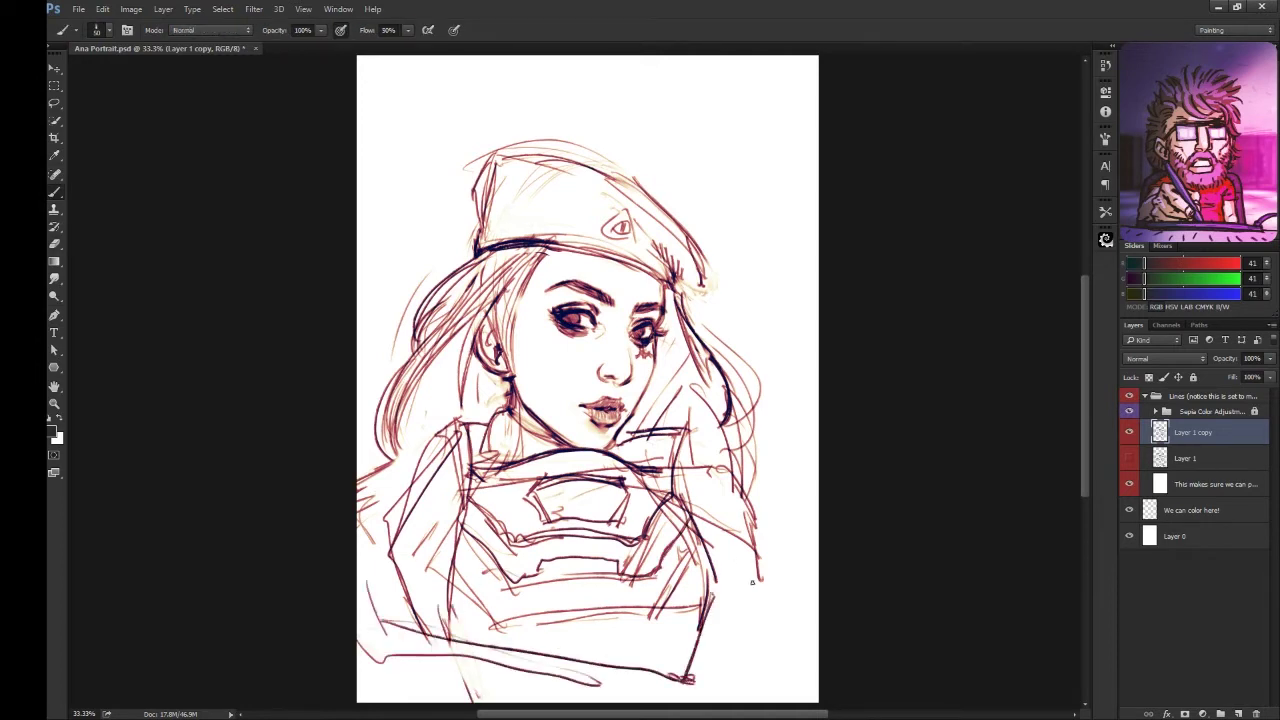
mouse_move(748, 476)
mouse_down()
mouse_move(682, 492)
mouse_move(758, 610)
mouse_up()
drag(700, 540, 738, 672)
drag(678, 468, 742, 662)
drag(398, 504, 450, 604)
mouse_move(438, 596)
mouse_down()
mouse_move(472, 650)
mouse_move(660, 570)
mouse_move(544, 578)
mouse_up()
- Darken the lower chest, right jacket edge and lower torso, and add dark collar strokes
key(e)
key(b)
drag(690, 510, 660, 586)
drag(470, 556, 540, 655)
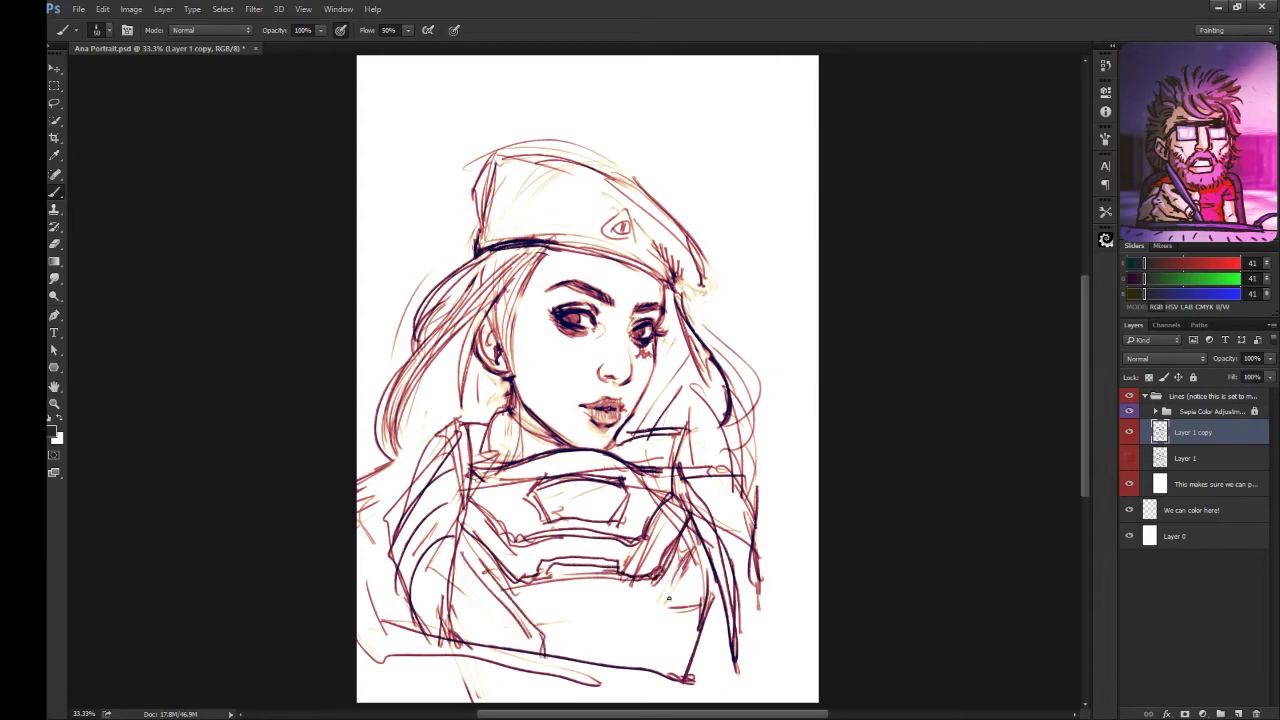
drag(690, 545, 655, 665)
drag(540, 620, 545, 668)
drag(510, 590, 550, 650)
drag(668, 570, 640, 660)
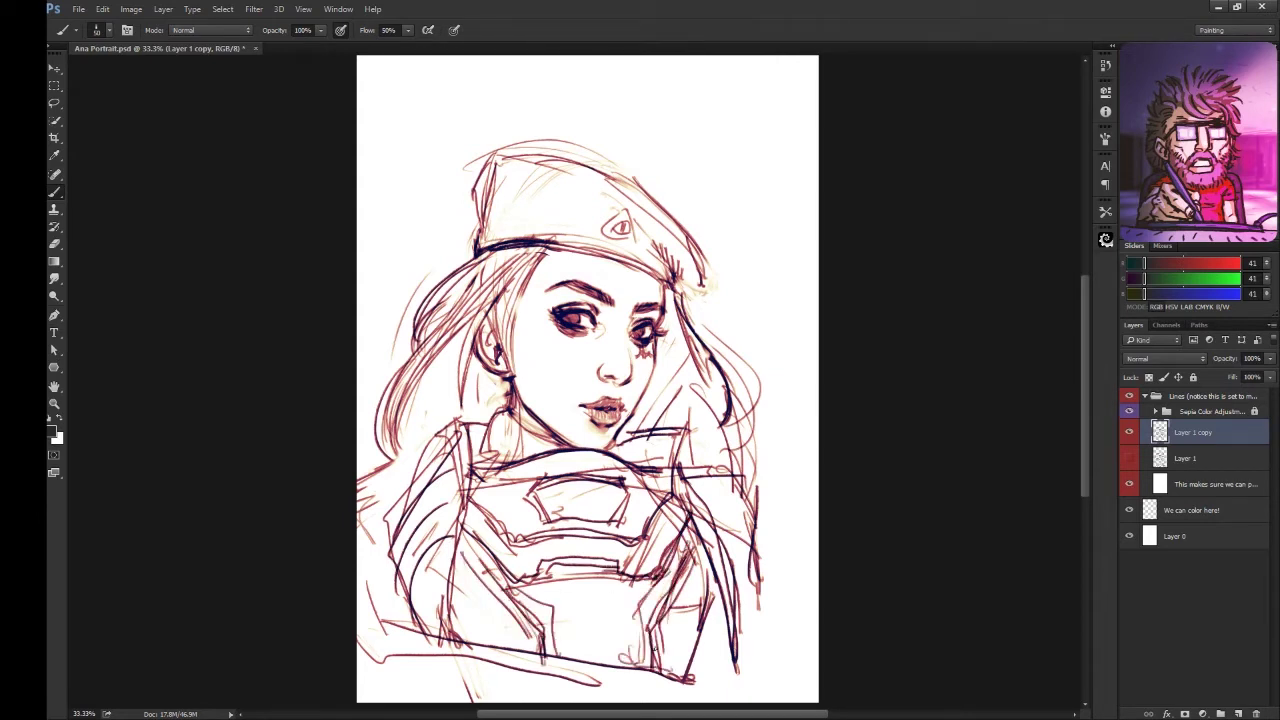
drag(492, 406, 462, 490)
drag(444, 398, 470, 492)
- Erase lines near the right hair edge and add strokes on the right side, left shoulder and lower left
key(e)
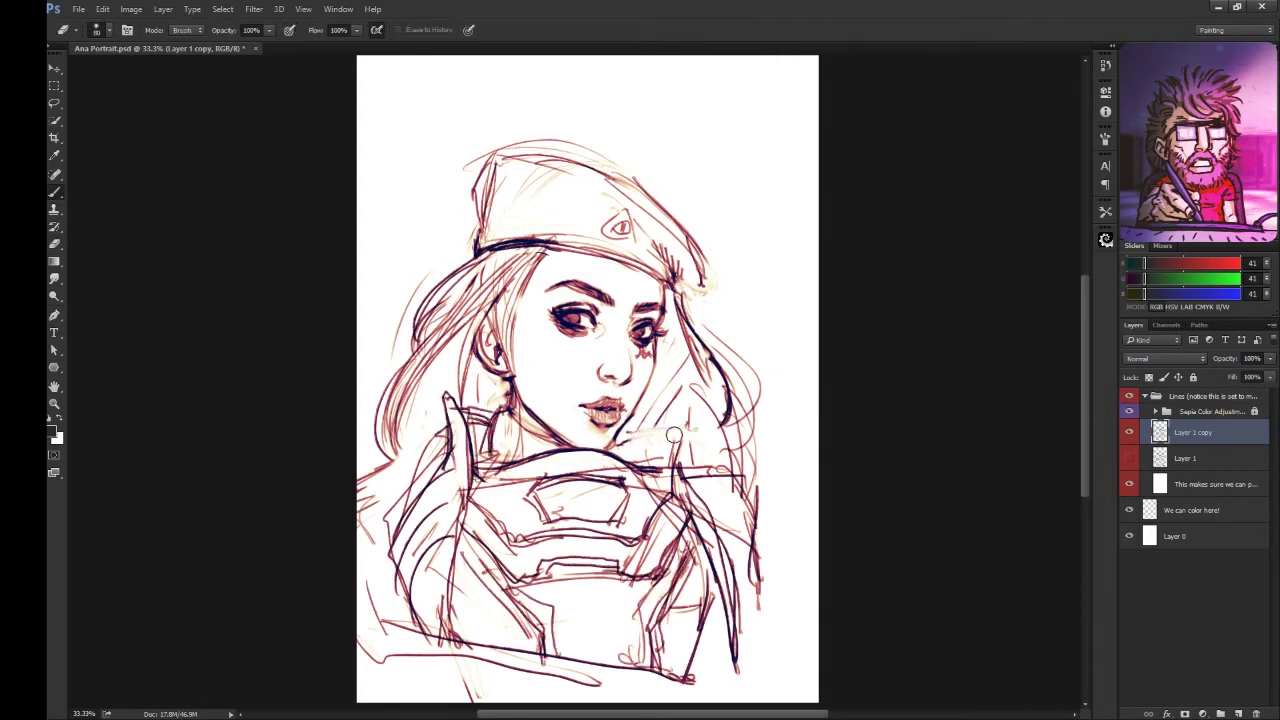
drag(720, 519, 735, 430)
key(b)
drag(700, 460, 720, 560)
drag(740, 490, 745, 660)
drag(430, 460, 360, 490)
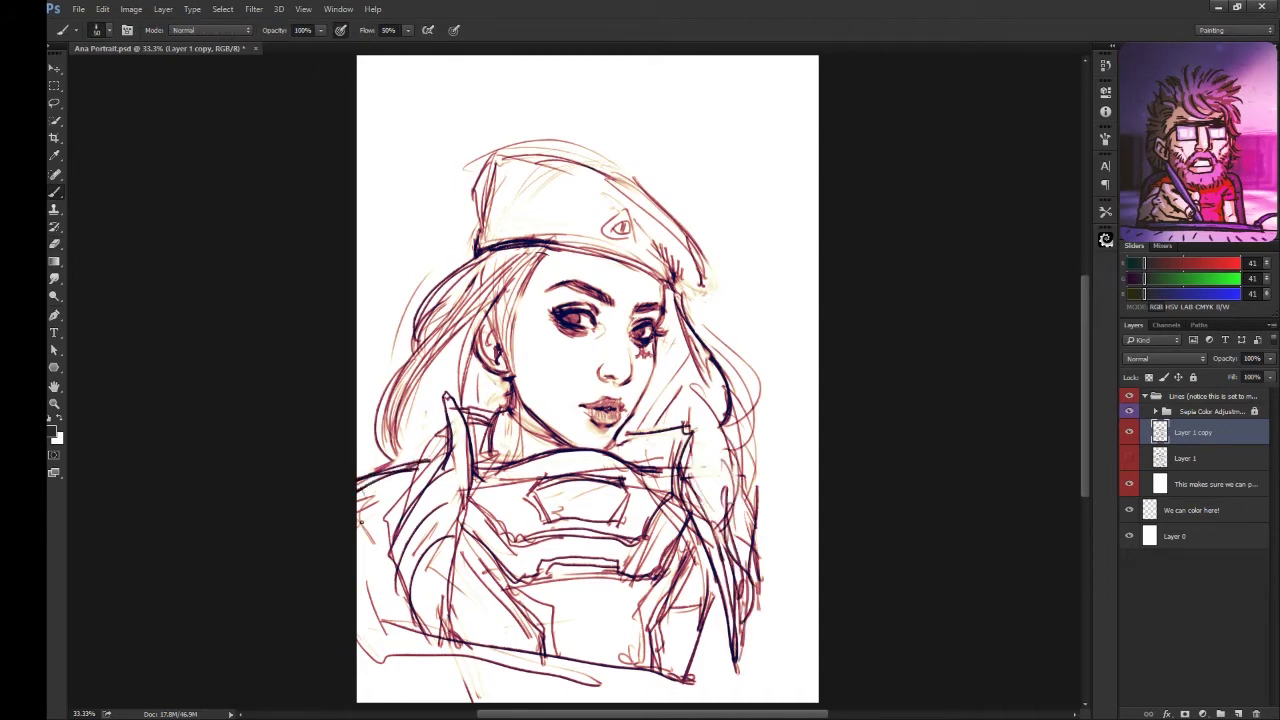
drag(367, 575, 372, 640)
drag(500, 450, 472, 478)
- At 50% flow, draw dark collar and chest strokes and lighten the chest lines
key(shift+5)
drag(664, 488, 632, 516)
mouse_move(610, 474)
mouse_down()
mouse_move(648, 484)
mouse_move(664, 518)
mouse_up()
key(e)
drag(505, 552, 620, 565)
key(b)
drag(475, 530, 505, 560)
drag(465, 500, 530, 532)
drag(614, 510, 660, 534)
drag(522, 524, 558, 550)
drag(545, 548, 625, 546)
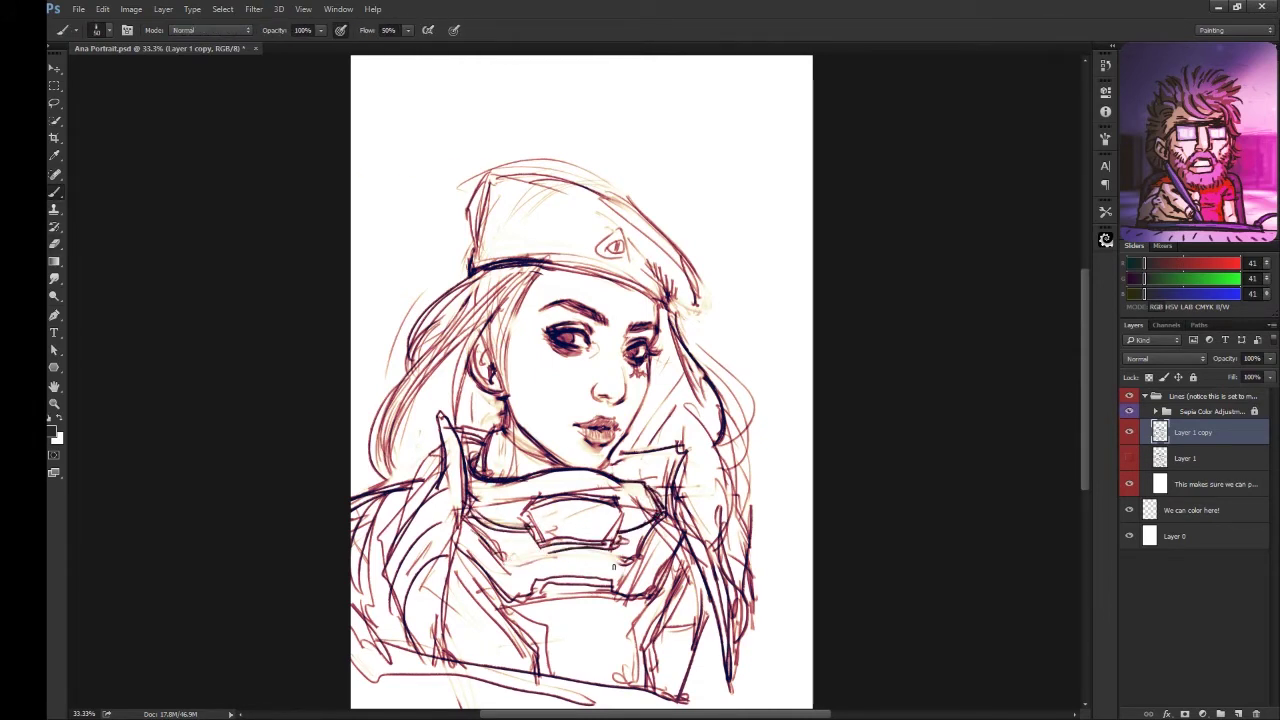
drag(580, 420, 586, 339)
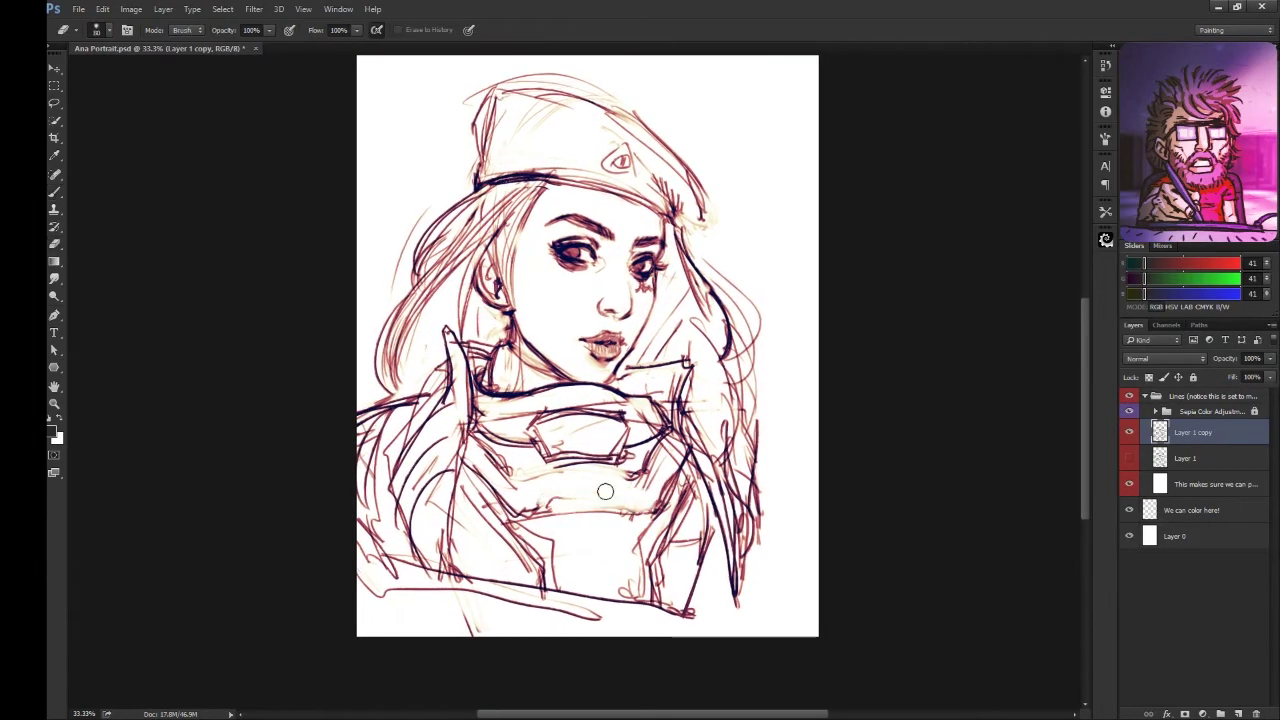
drag(495, 495, 475, 500)
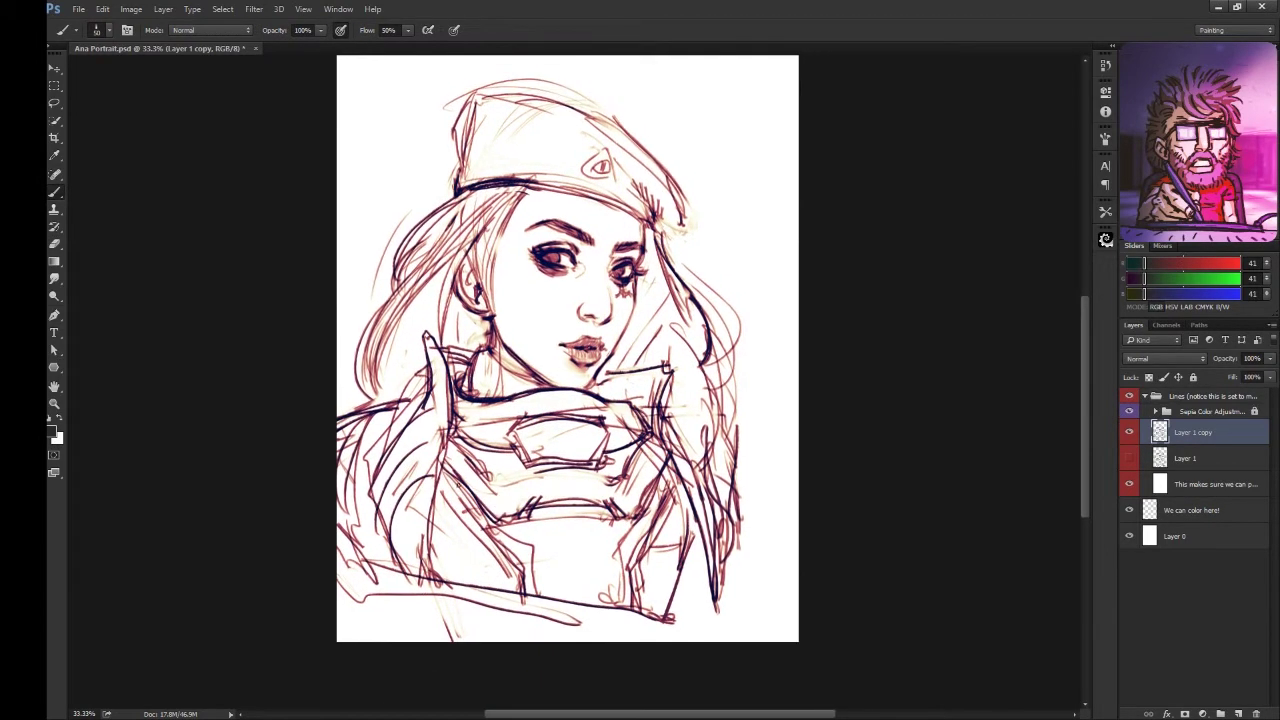
- Redraw the collar outline and chin line darker at 50% flow
key(shift+5)
drag(655, 460, 638, 524)
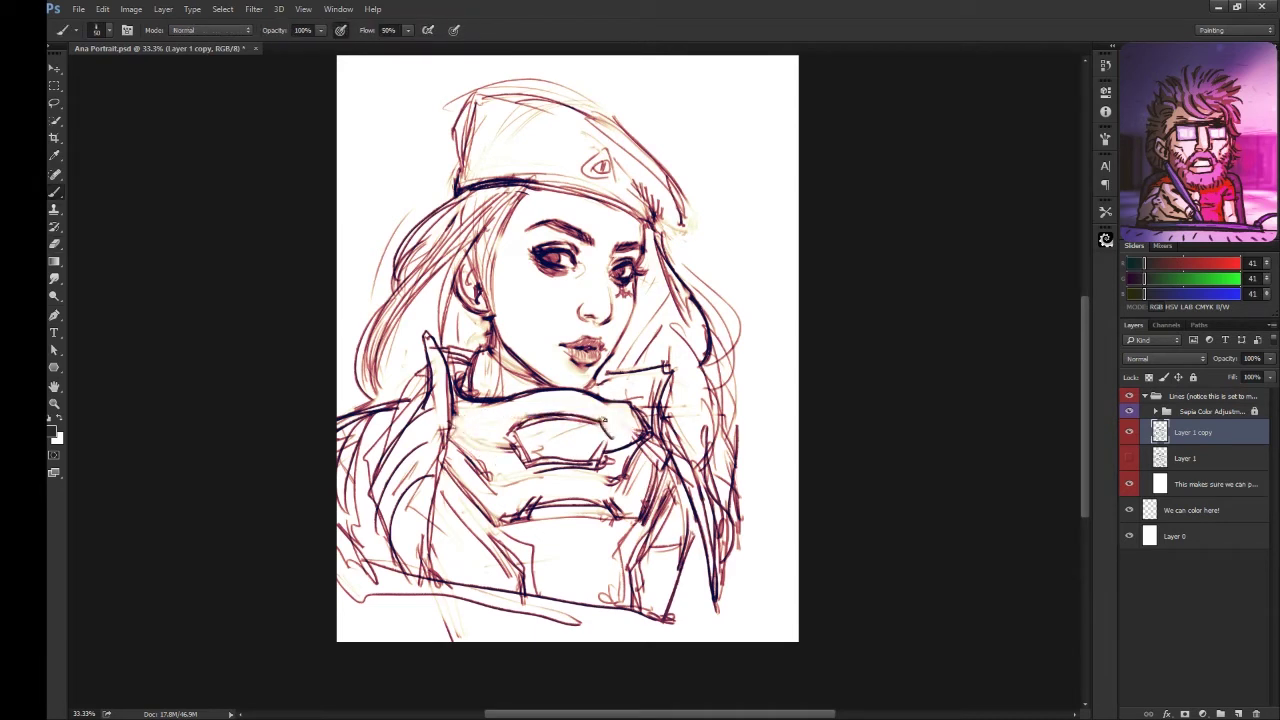
drag(612, 418, 604, 468)
drag(588, 464, 512, 440)
key(e)
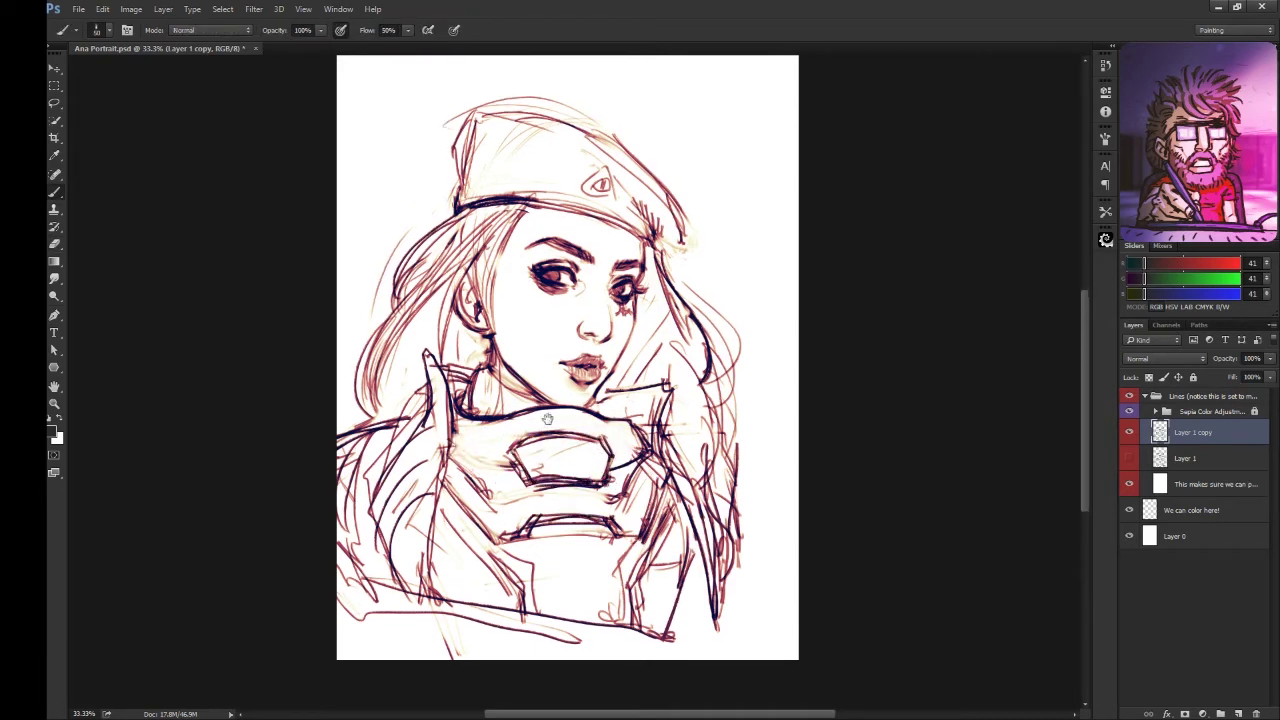
key(b)
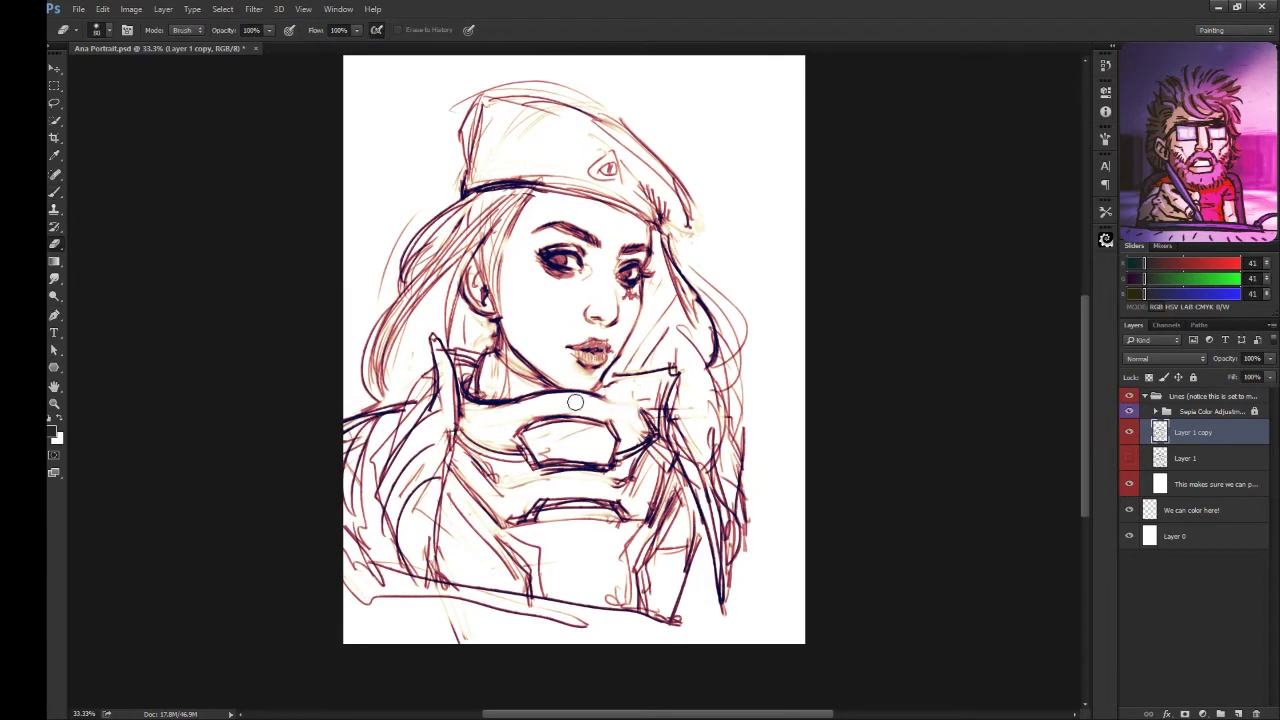
mouse_move(520, 398)
mouse_down()
mouse_move(610, 388)
mouse_move(646, 421)
mouse_move(578, 614)
mouse_up()
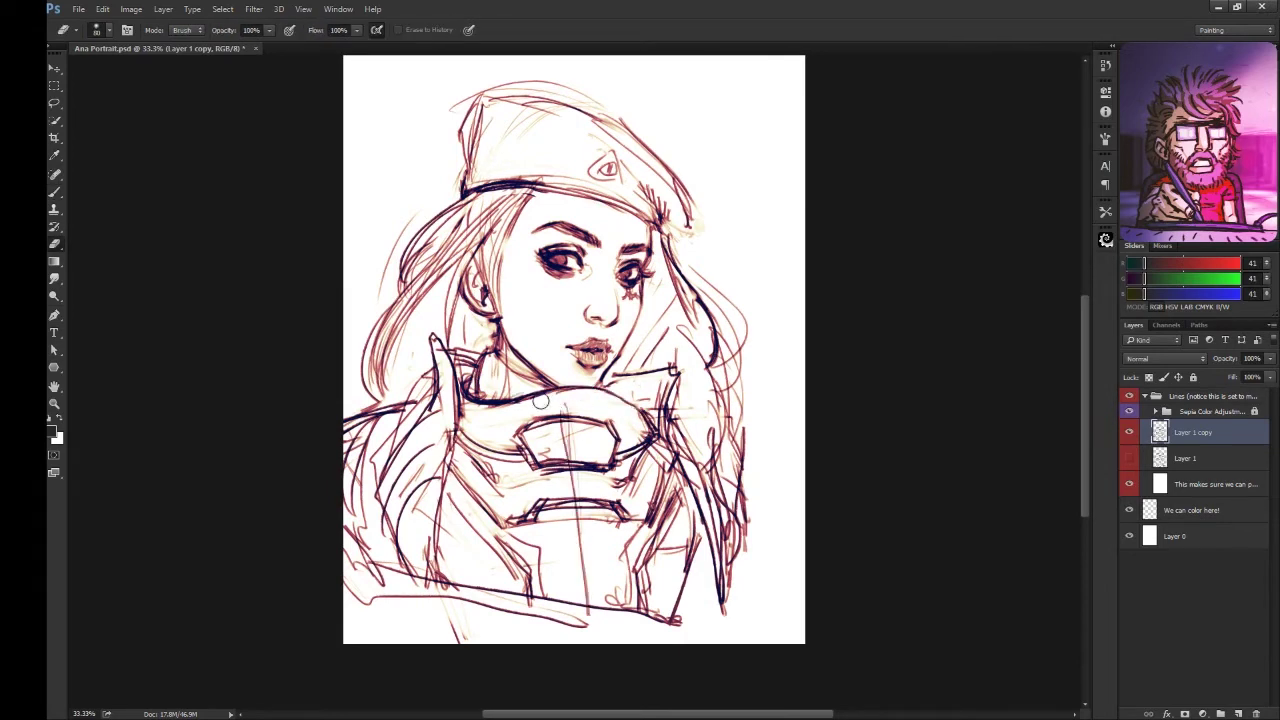
mouse_move(480, 400)
mouse_down()
mouse_move(540, 388)
mouse_move(638, 410)
mouse_move(648, 438)
mouse_up()
drag(562, 386, 628, 414)
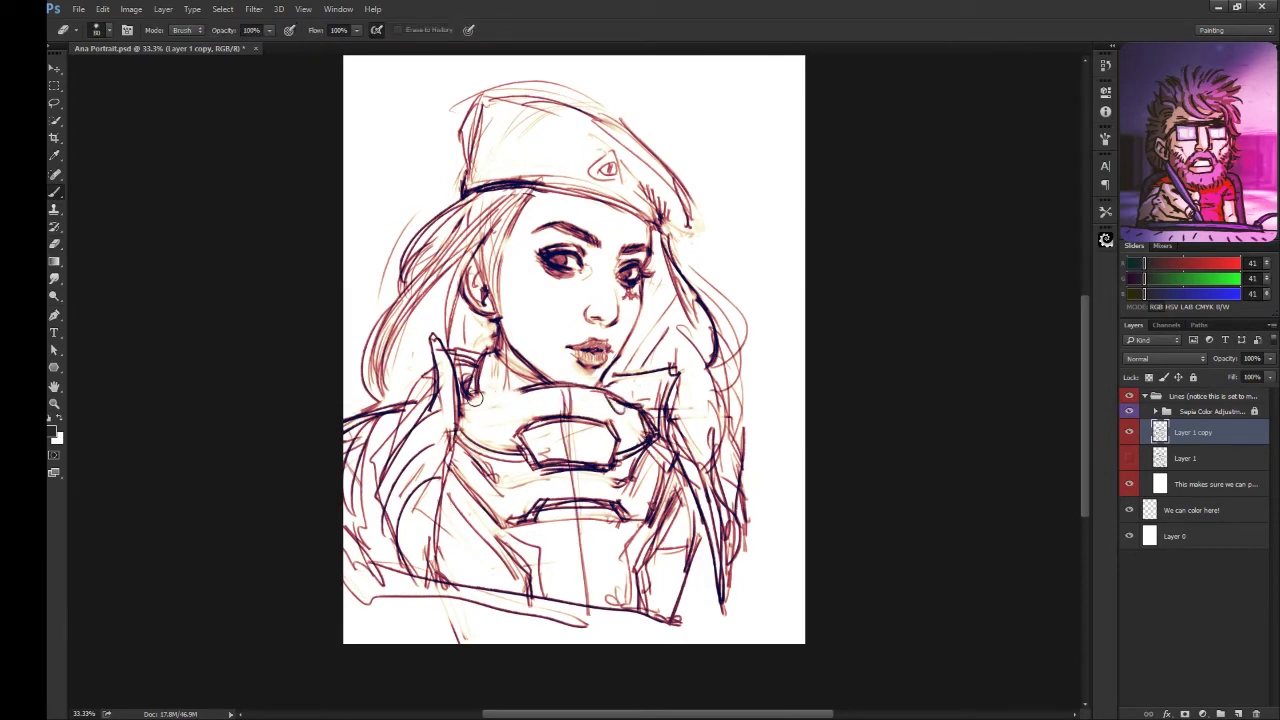
mouse_move(484, 400)
mouse_down()
mouse_move(536, 392)
mouse_move(560, 422)
mouse_move(656, 444)
mouse_up()
- Clean up the collar lines and add a new empty layer above Layer 1 copy
key(e)
key(b)
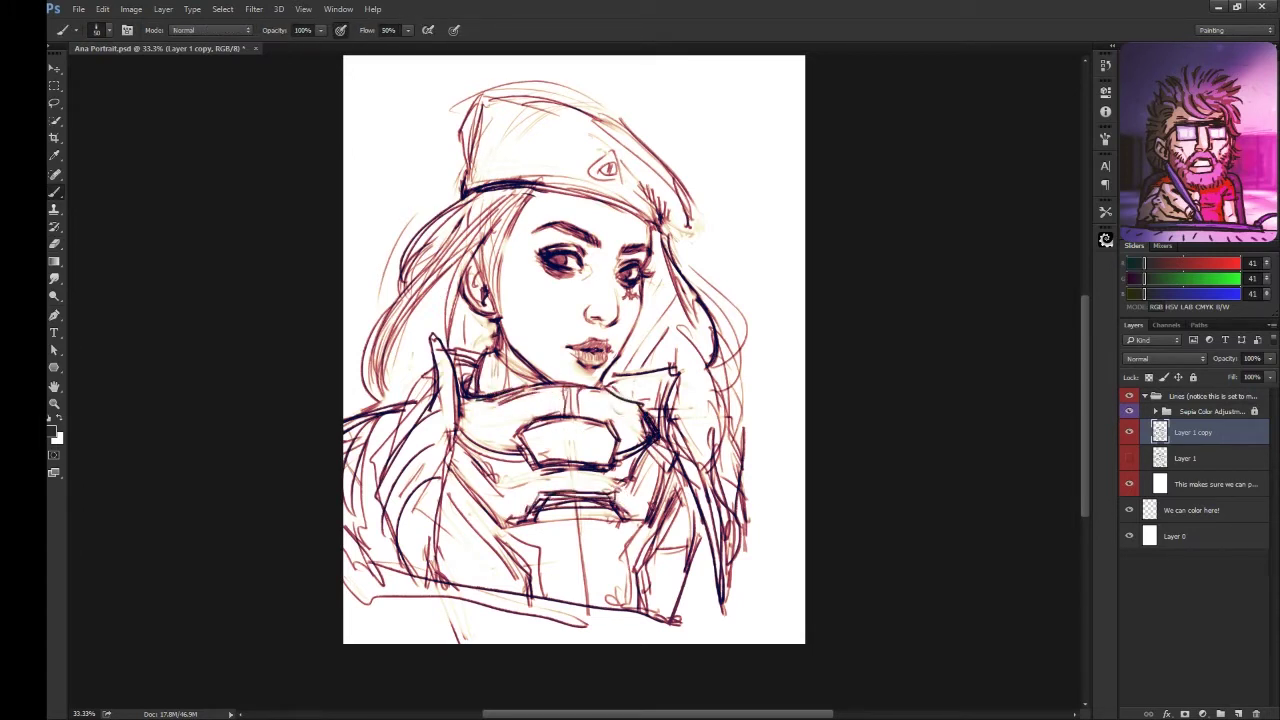
drag(526, 500, 630, 516)
key(e)
key(b)
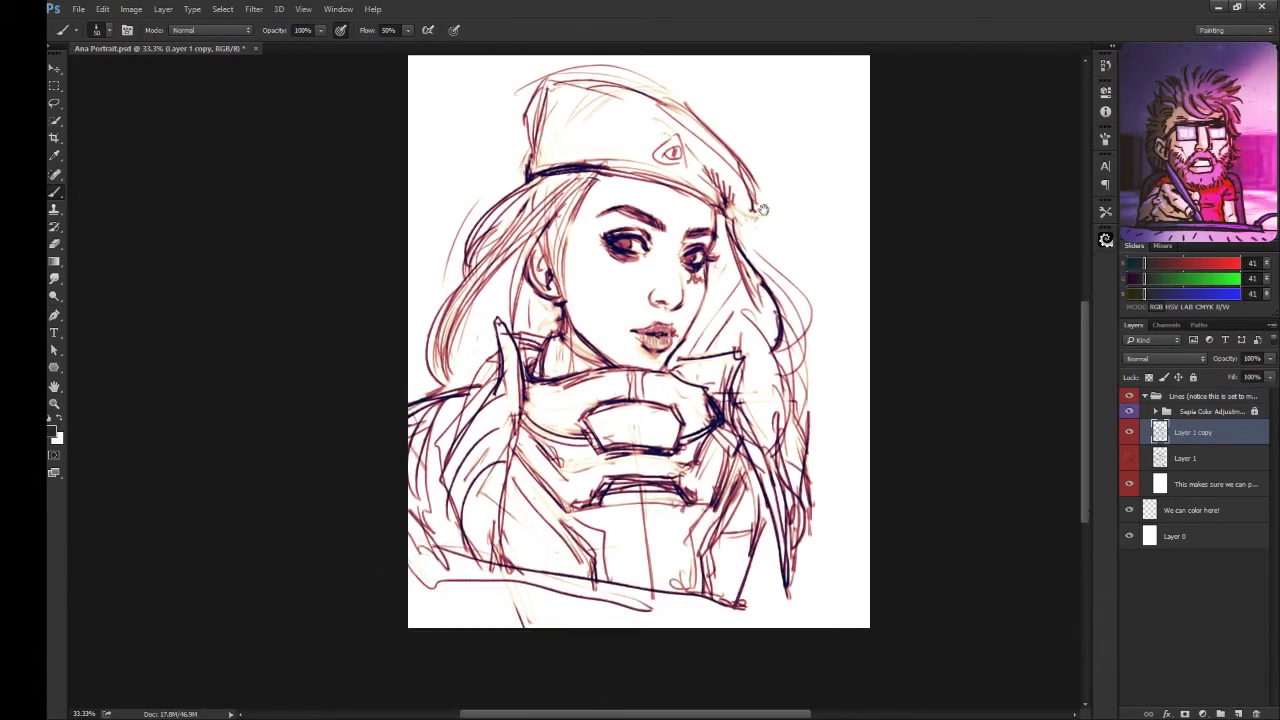
drag(659, 78, 735, 206)
key(ctrl+shift+alt+n)
- Write the signature tag at the top right, box it, and draw a downward arrow
mouse_move(750, 178)
mouse_down()
mouse_move(752, 206)
mouse_move(768, 206)
mouse_up()
drag(772, 206, 782, 190)
drag(786, 176, 795, 197)
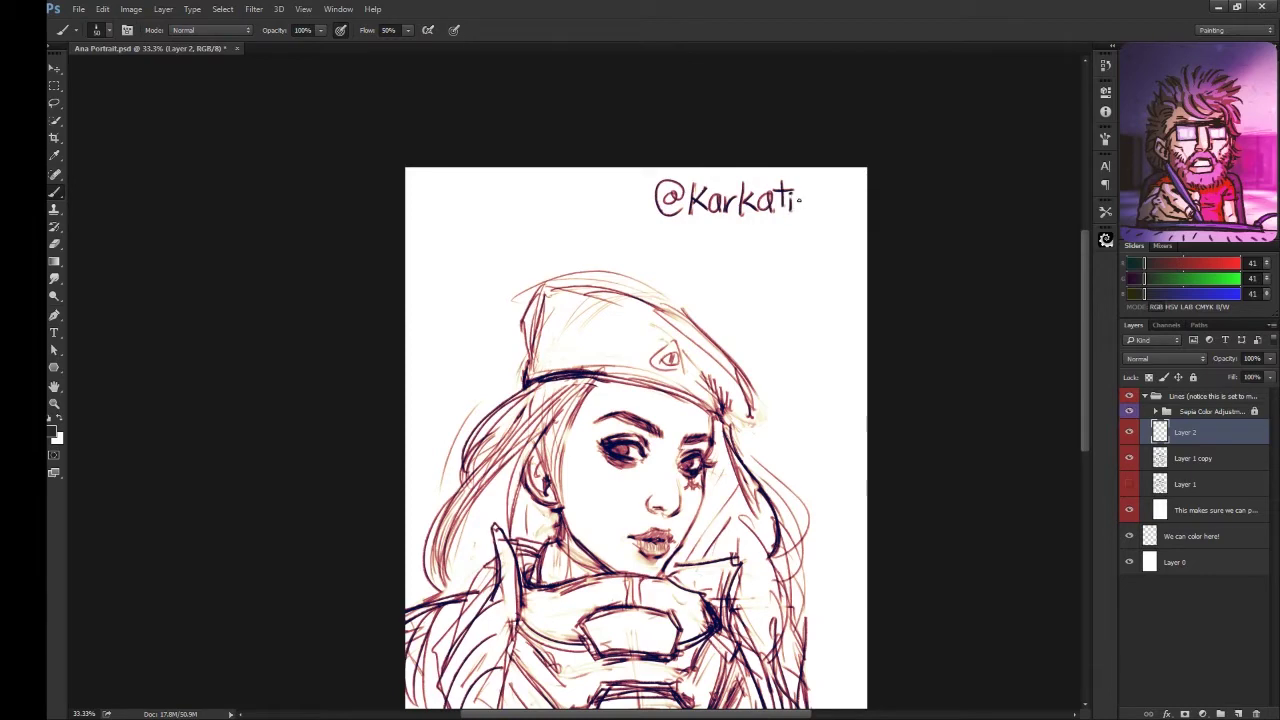
drag(797, 212, 828, 232)
drag(645, 233, 858, 233)
drag(848, 172, 850, 230)
mouse_move(643, 170)
mouse_down()
mouse_move(645, 222)
mouse_move(680, 268)
mouse_up()
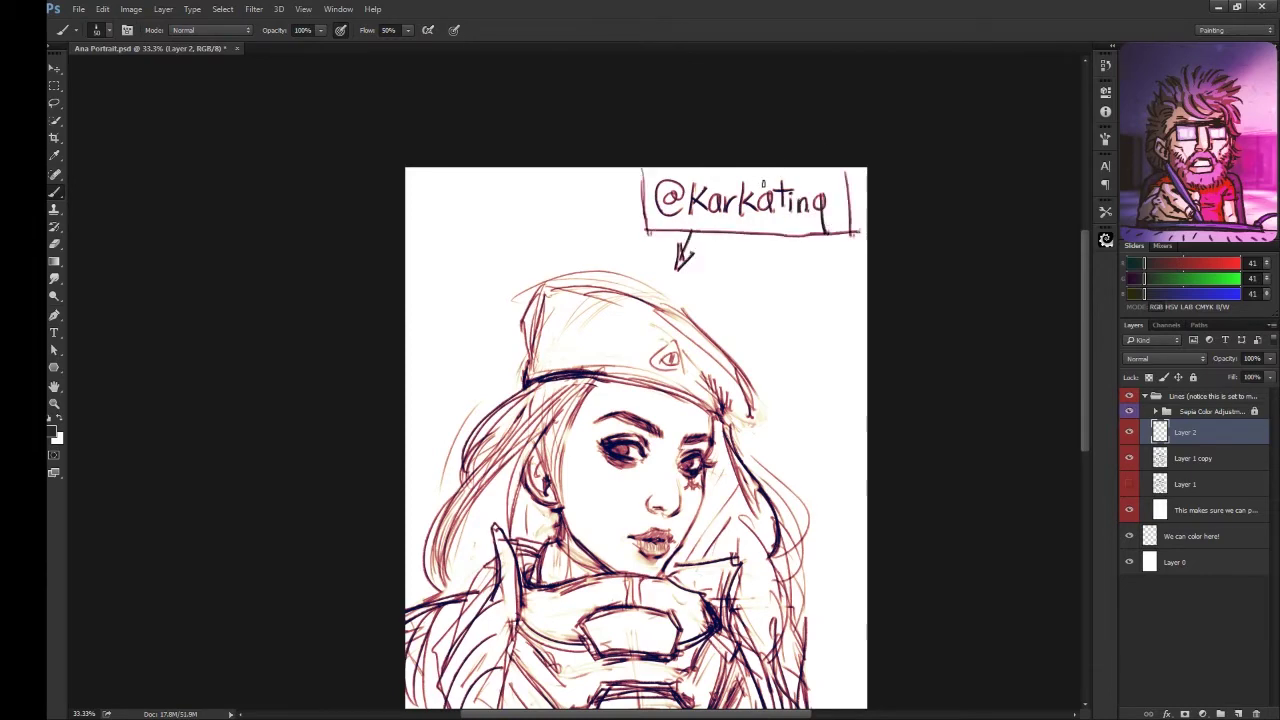
- Darken the goggle outline, remove the stray extra layer, and return to Layer 1 copy
scroll(711, 505, down, 3)
drag(610, 484, 680, 512)
mouse_move(612, 486)
mouse_down()
mouse_move(682, 484)
mouse_move(686, 508)
mouse_up()
drag(680, 466, 684, 498)
key(l)
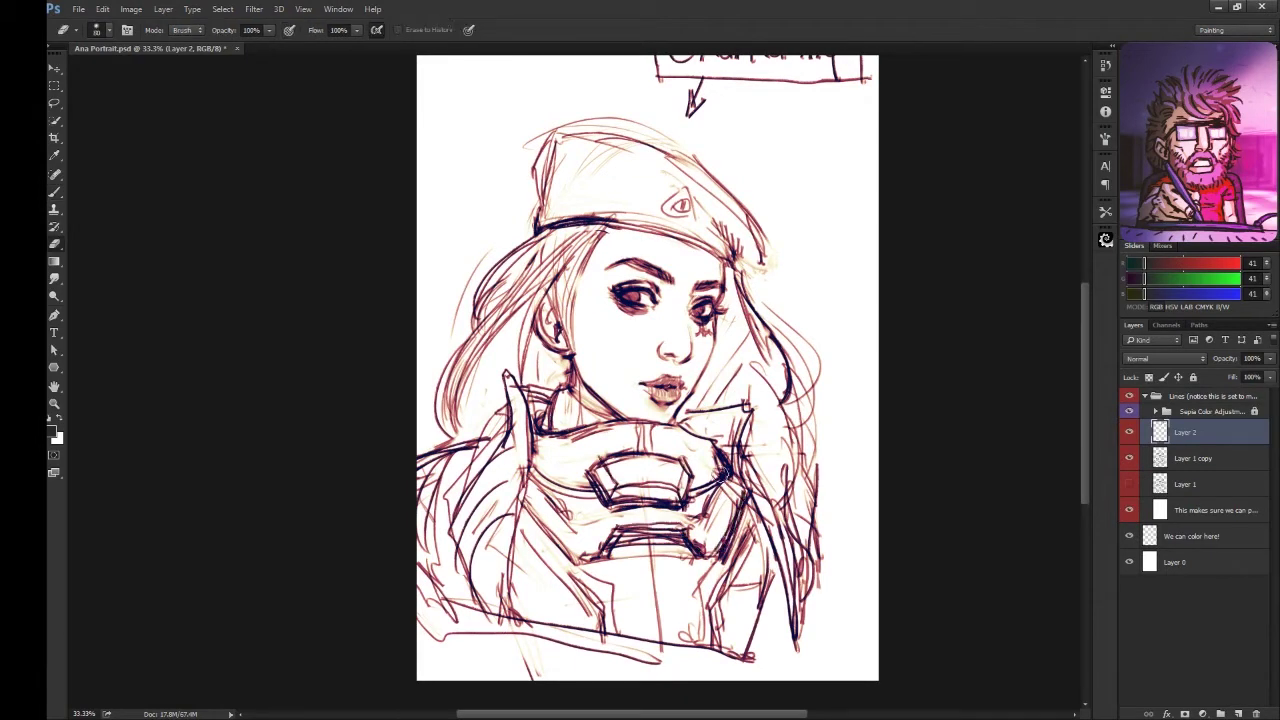
key(ctrl+shift+alt+n)
key(ctrl+z)
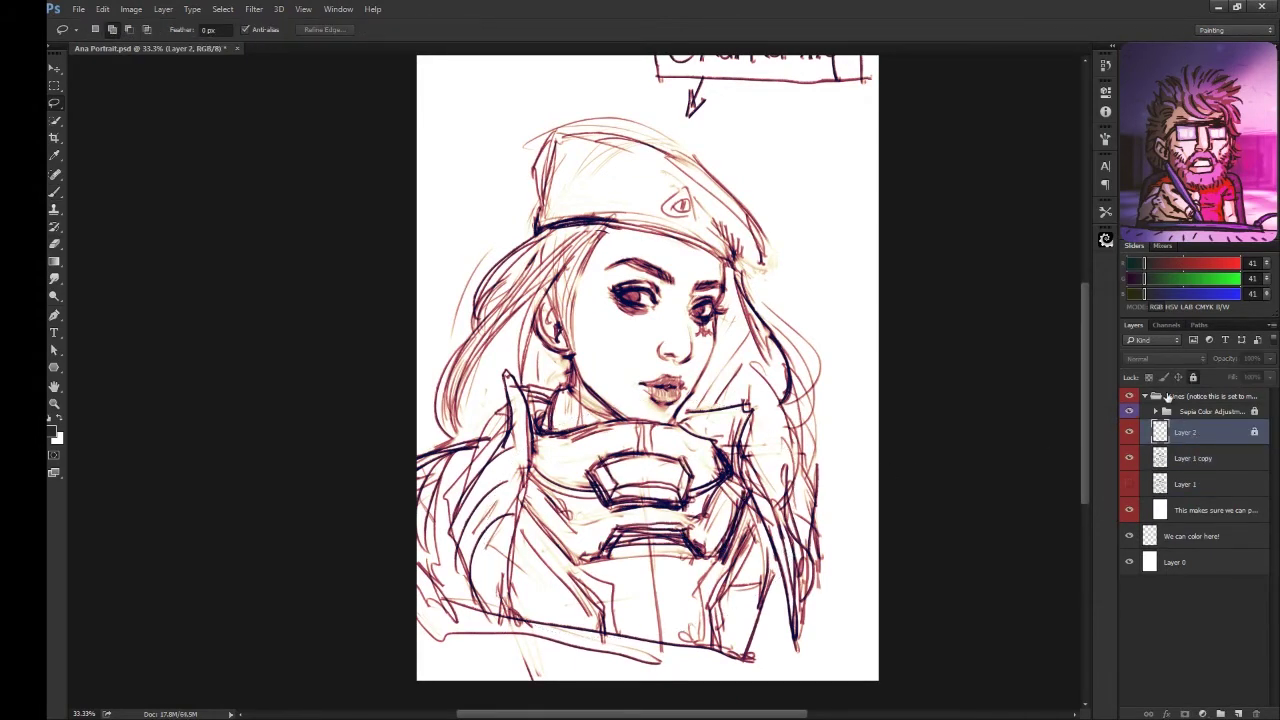
key(alt+bracketleft)
- Add dark strokes below the goggles and hair strands right of the face
key(b)
mouse_move(620, 530)
mouse_down()
mouse_move(694, 520)
mouse_move(662, 652)
mouse_up()
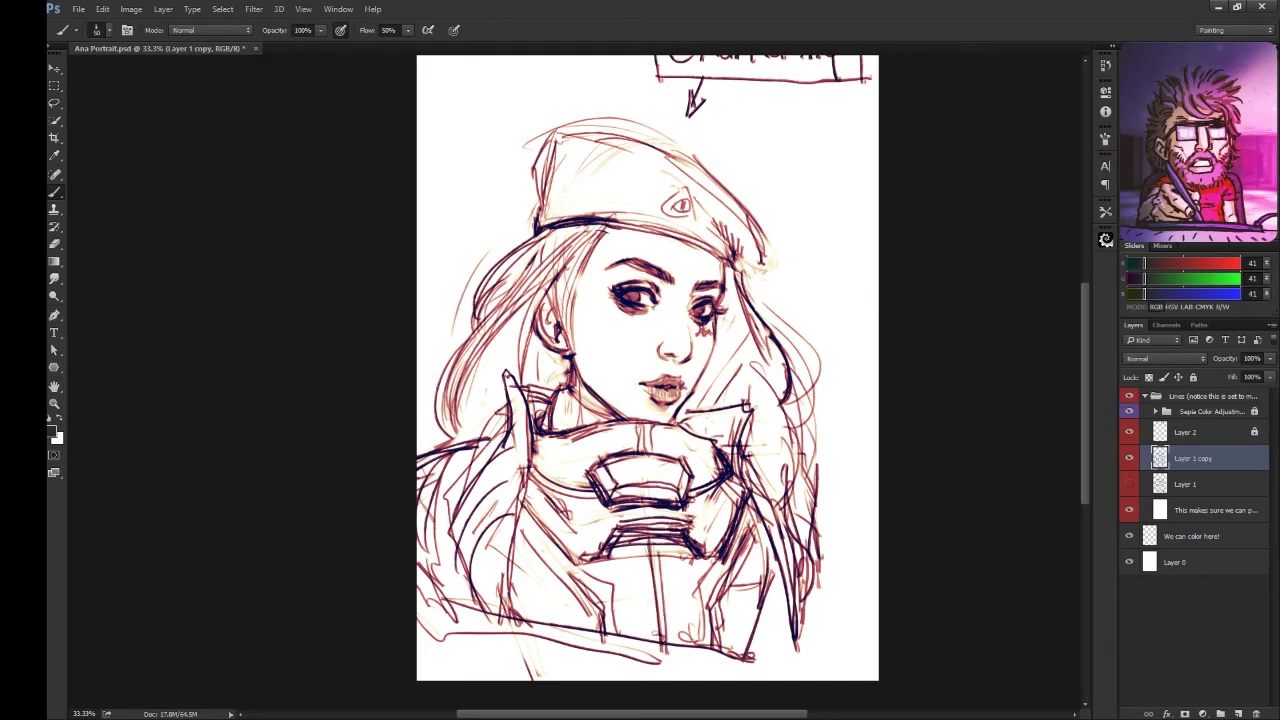
drag(786, 606, 750, 660)
scroll(648, 368, up, 2)
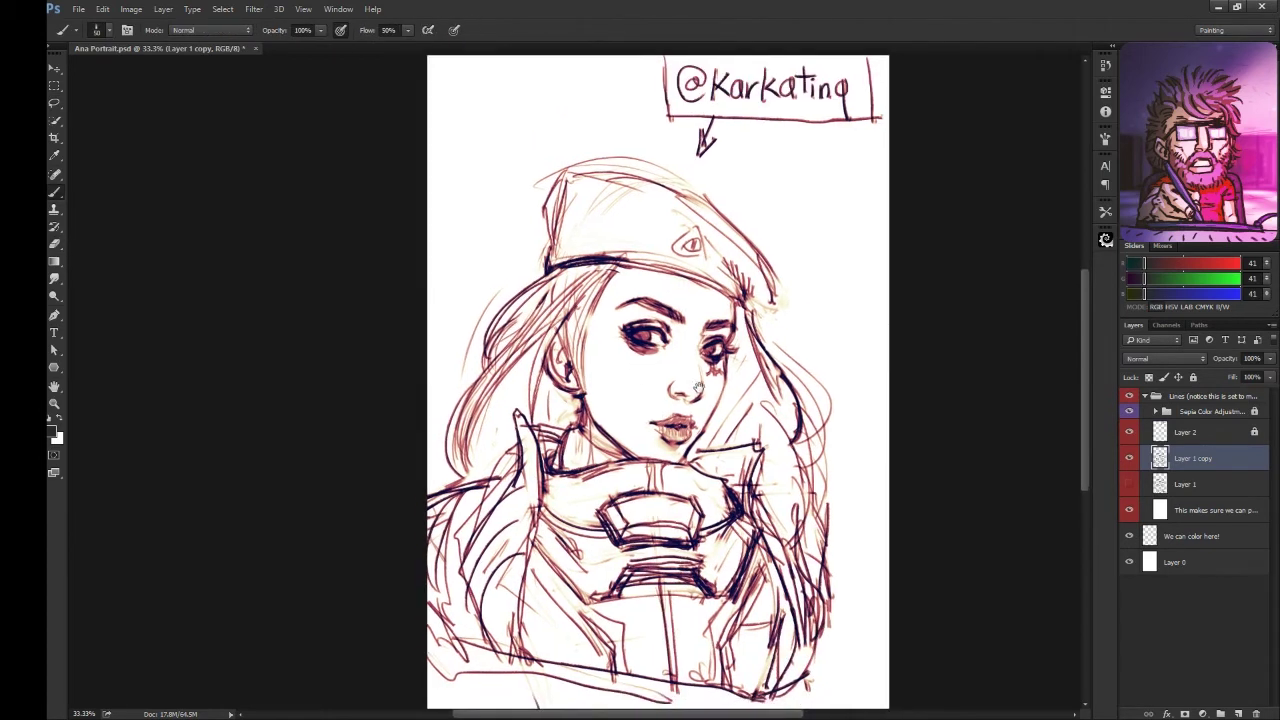
drag(540, 378, 570, 436)
drag(708, 428, 688, 470)
drag(726, 398, 708, 458)
drag(736, 362, 728, 452)
- Add dark strands in the left hair and darken strands in the right hair
scroll(811, 326, up, 1)
mouse_move(577, 338)
mouse_down()
mouse_move(572, 396)
mouse_move(532, 416)
mouse_up()
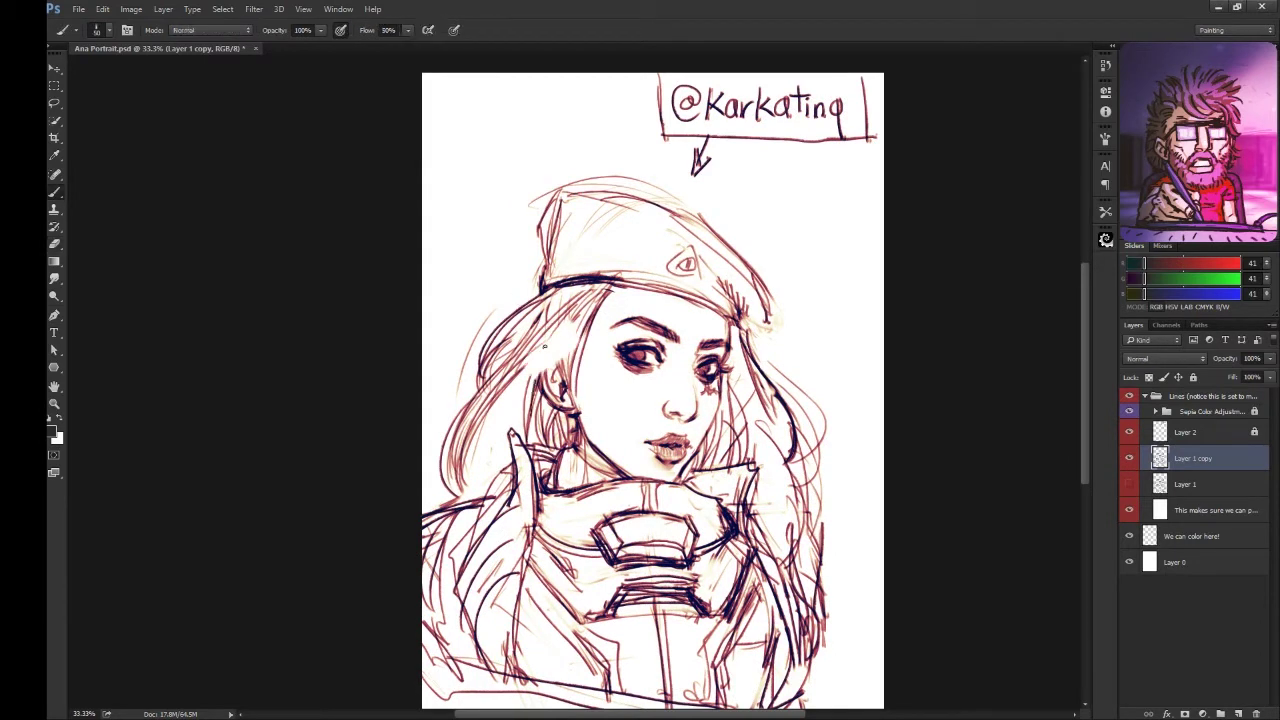
drag(570, 306, 536, 406)
drag(584, 320, 542, 370)
drag(594, 290, 546, 362)
drag(734, 328, 762, 438)
drag(744, 382, 772, 516)
drag(772, 408, 788, 536)
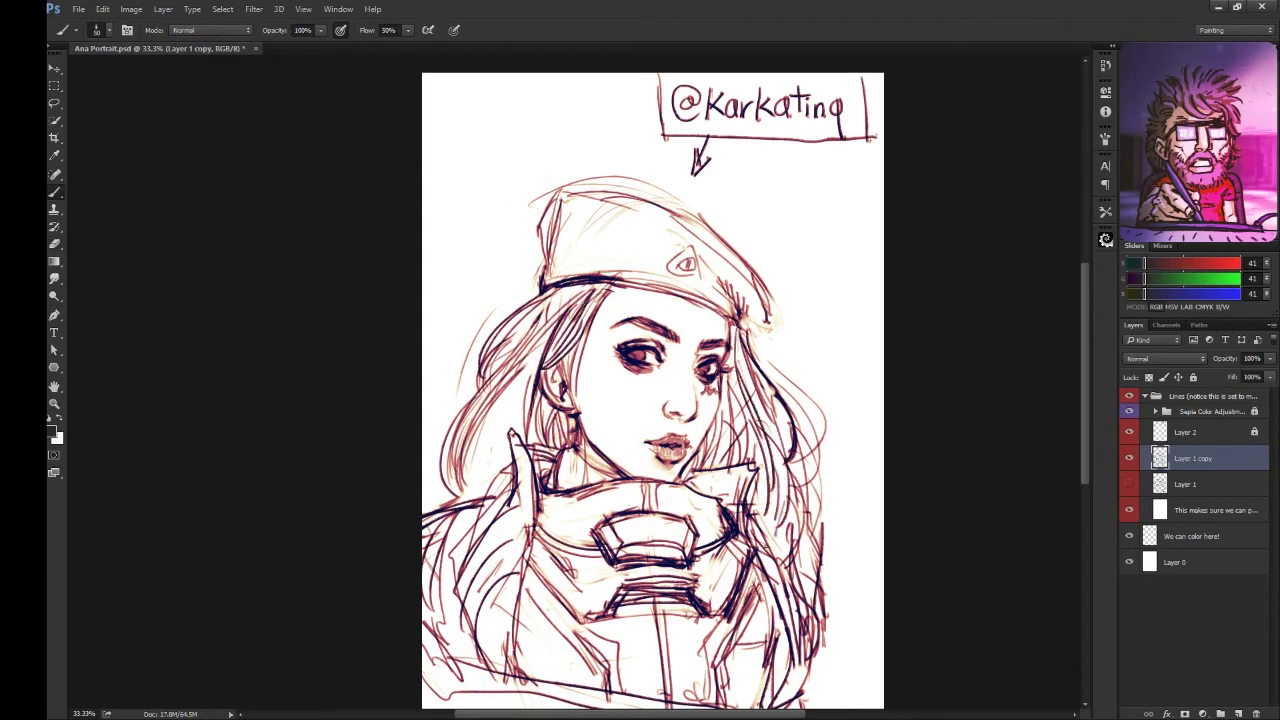
drag(768, 486, 784, 552)
- Swap between black and white paint to add a faint left strand and small right-hair strokes
key(x)
key(x)
drag(738, 281, 648, 258)
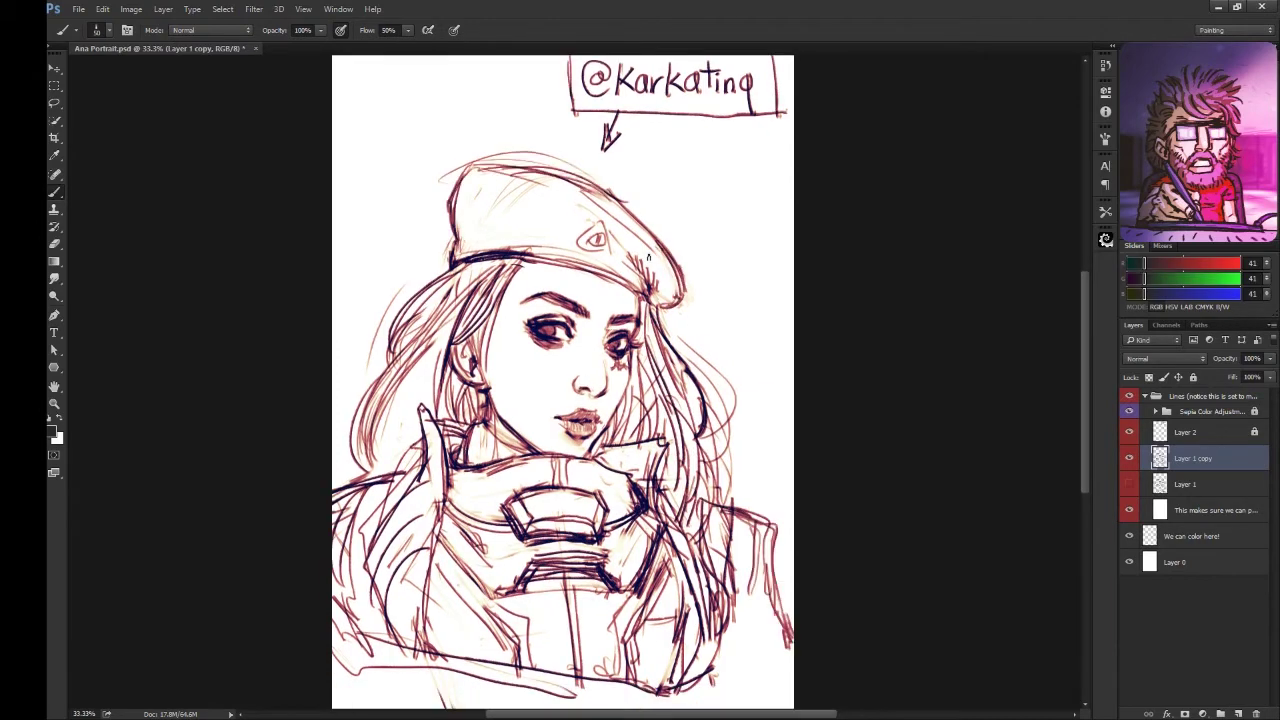
drag(577, 324, 585, 290)
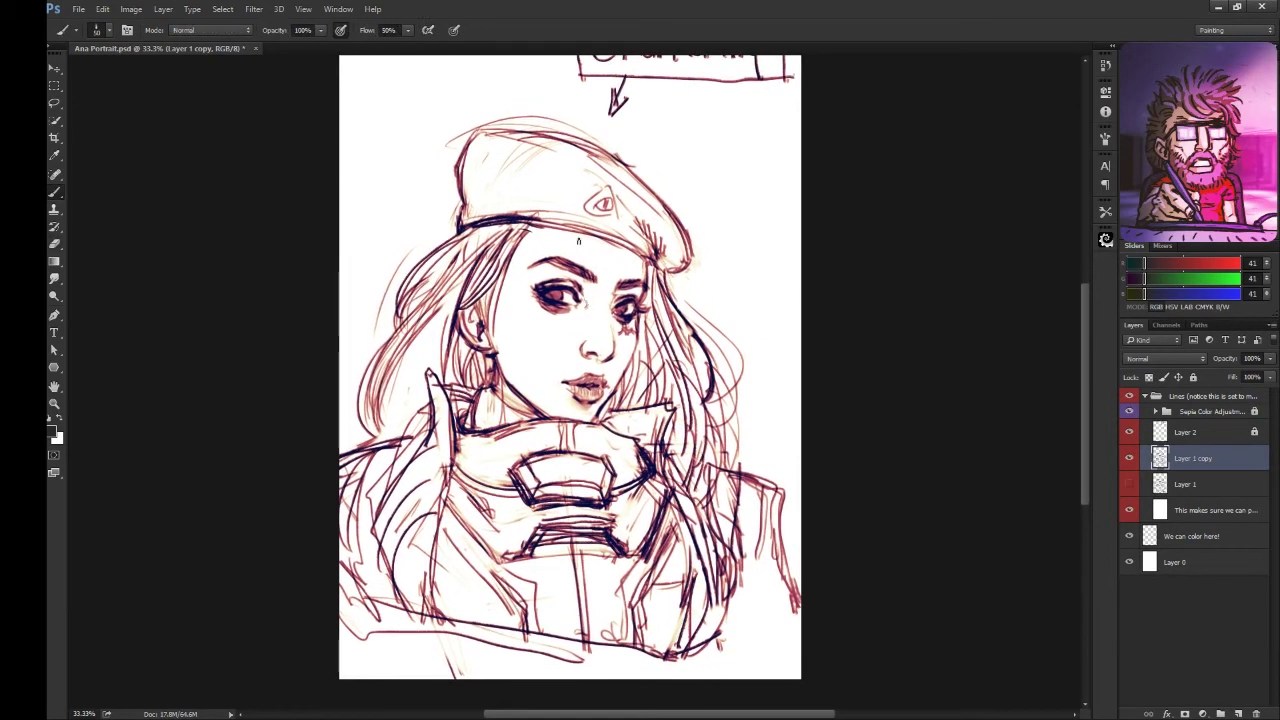
drag(578, 241, 579, 257)
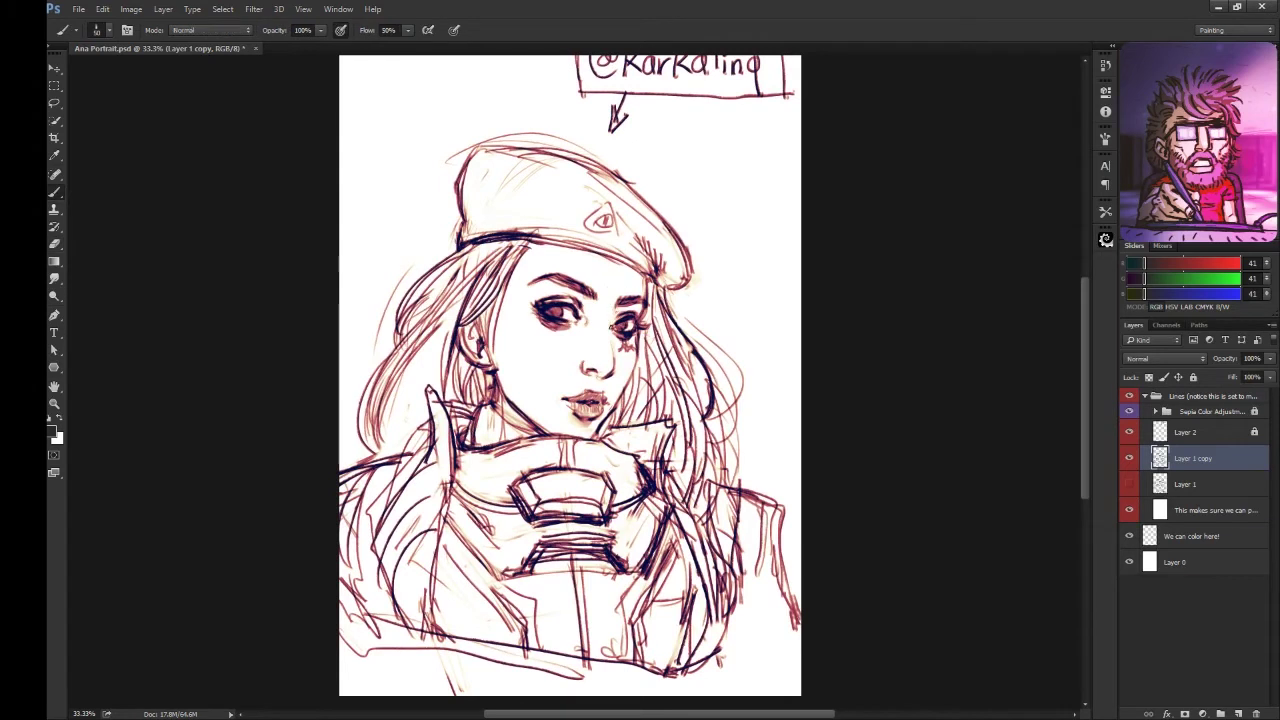
key(b)
key(x)
key(x)
scroll(670, 214, left, 1)
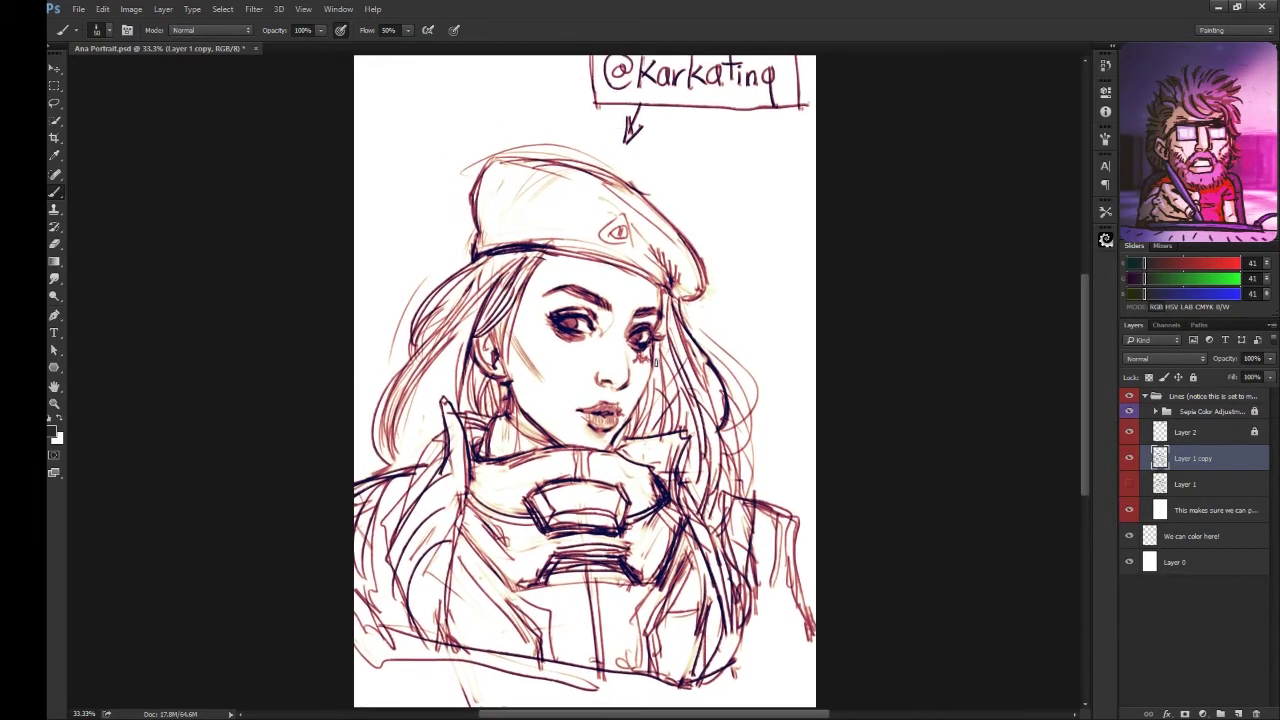
scroll(540, 277, left, 2)
drag(568, 240, 523, 310)
key(x)
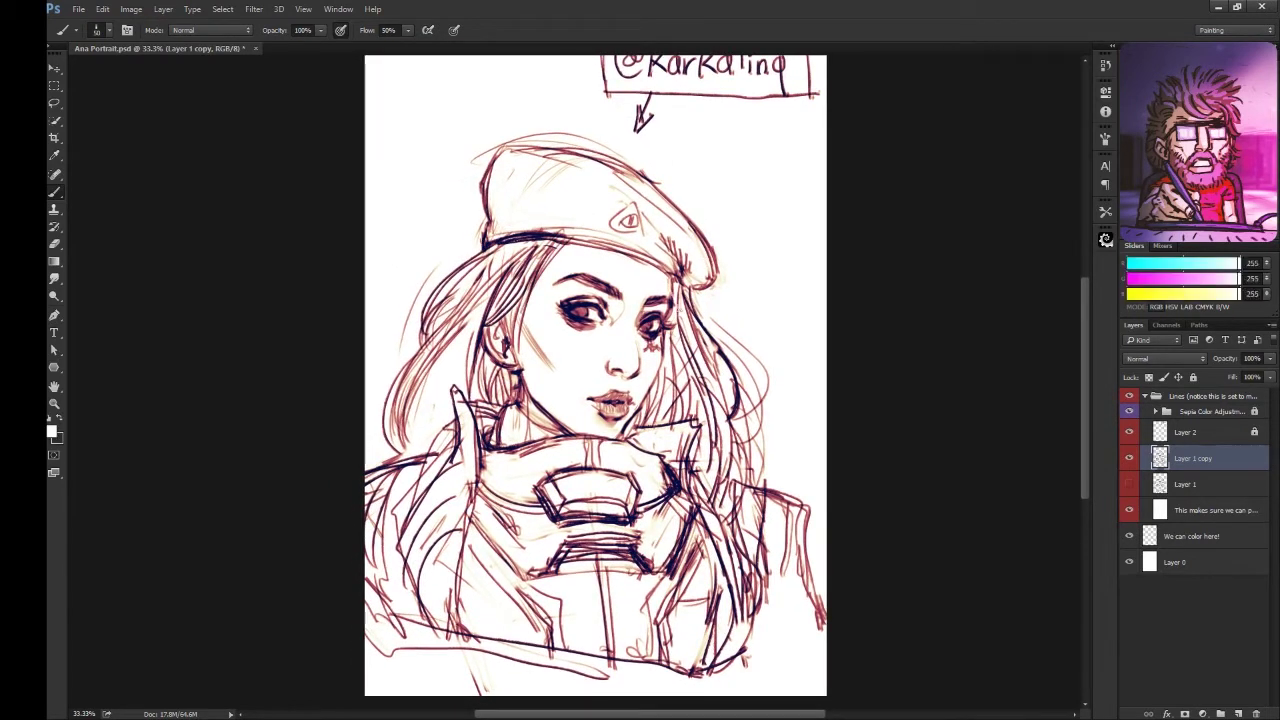
mouse_move(672, 278)
mouse_down()
mouse_move(675, 340)
mouse_move(705, 366)
mouse_move(676, 292)
mouse_up()
key(x)
key(x)
key(x)
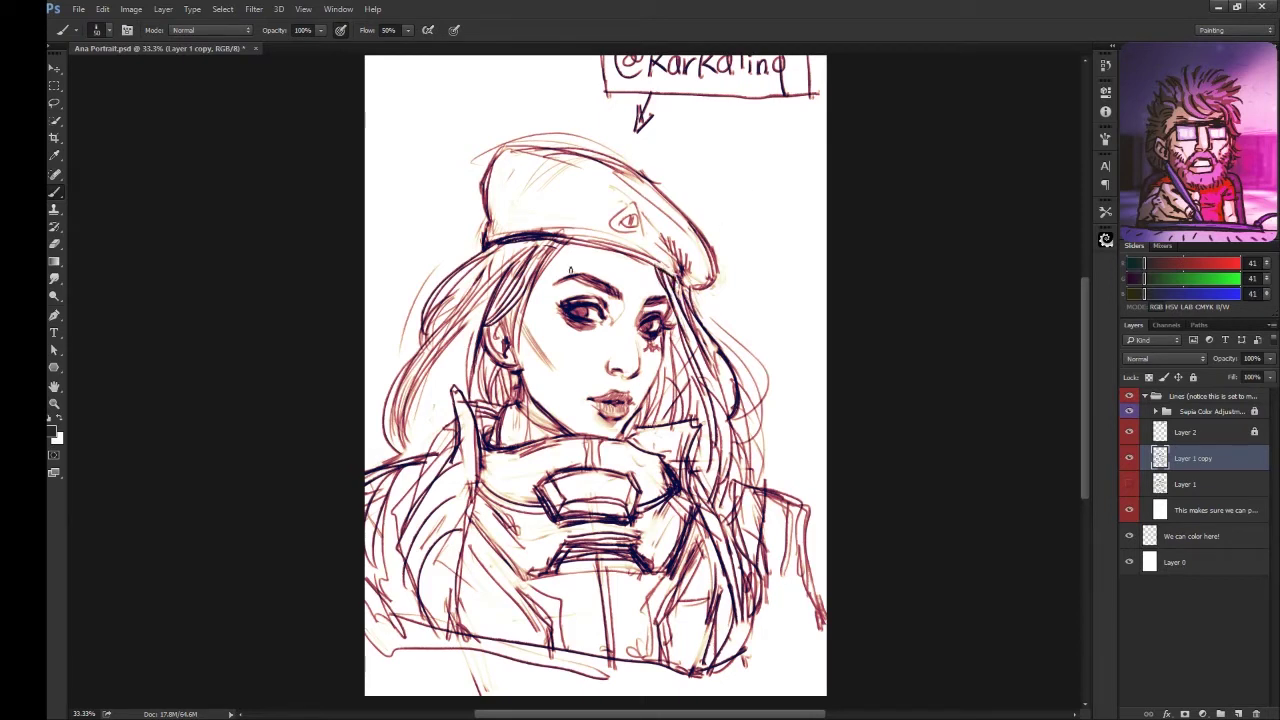
- Draw the left eye crease, nose bridge, darker lips and left eyebrow
drag(554, 294, 594, 288)
drag(631, 345, 630, 362)
drag(598, 390, 620, 392)
drag(556, 284, 584, 280)
- Pan around the portrait and paint the lips darker
drag(612, 365, 620, 361)
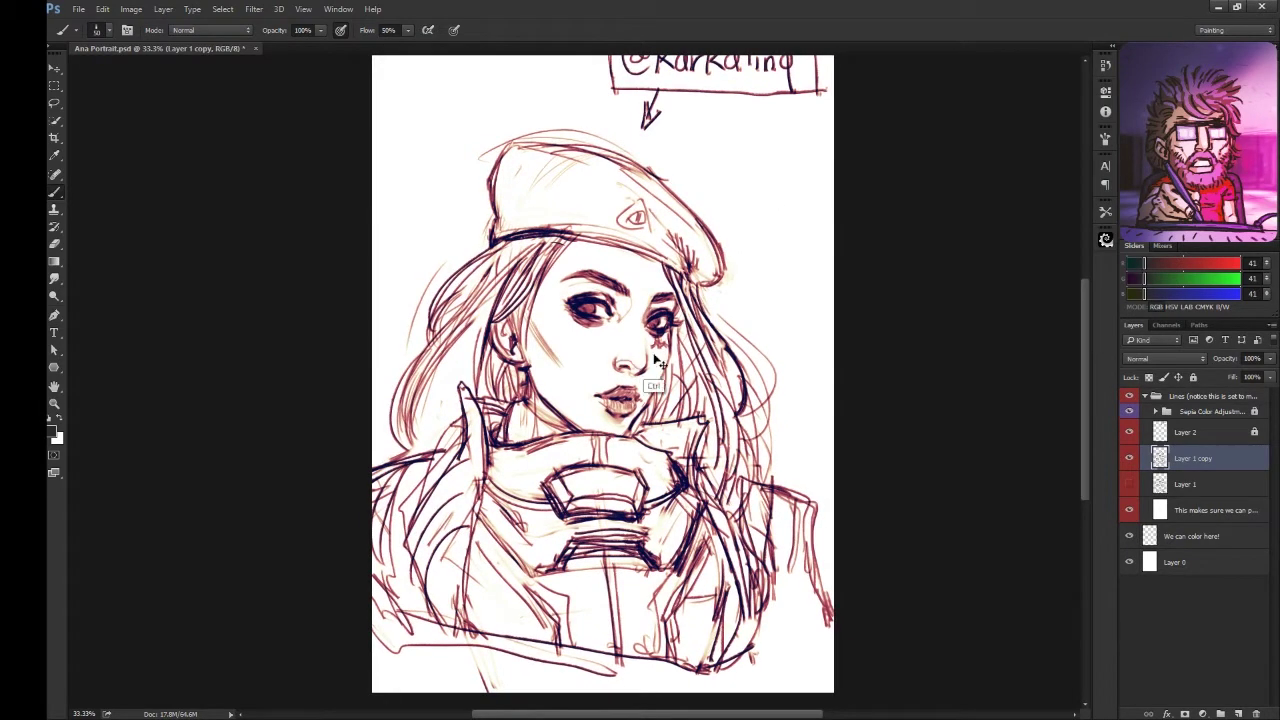
drag(771, 215, 787, 223)
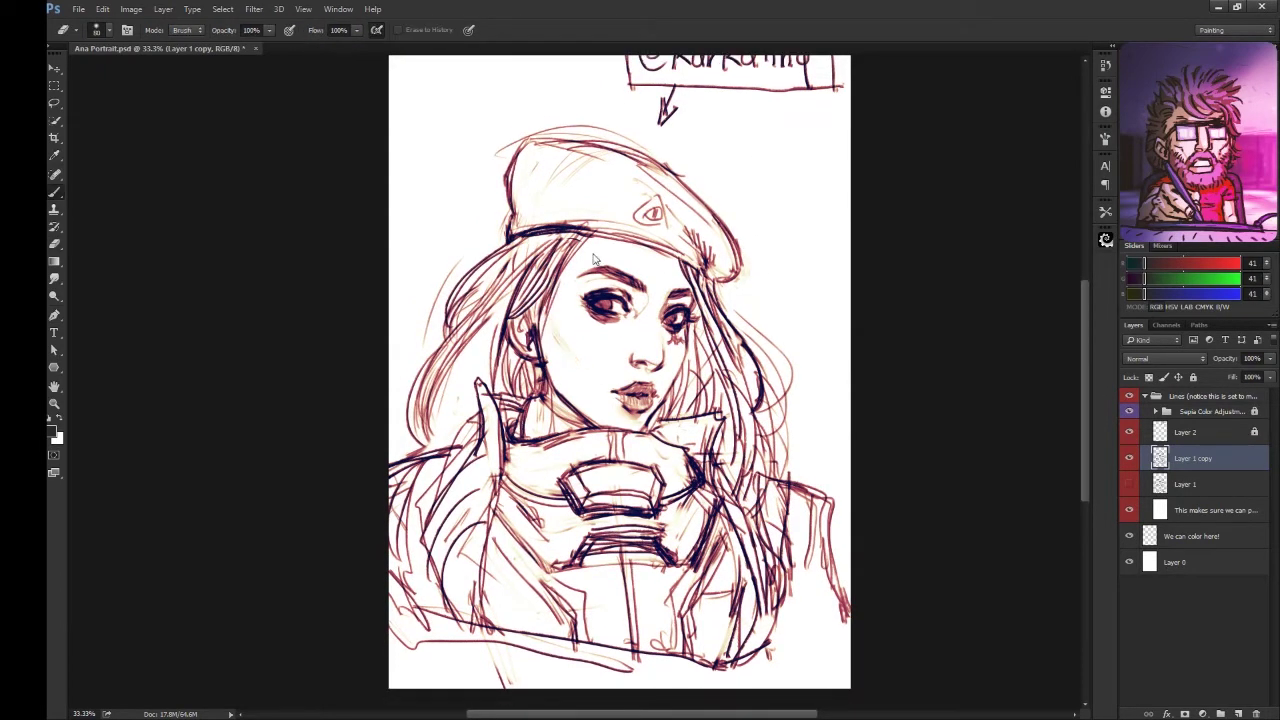
mouse_move(651, 236)
mouse_down()
mouse_move(634, 256)
mouse_move(648, 236)
mouse_move(640, 244)
mouse_move(606, 218)
mouse_up()
drag(720, 300, 728, 310)
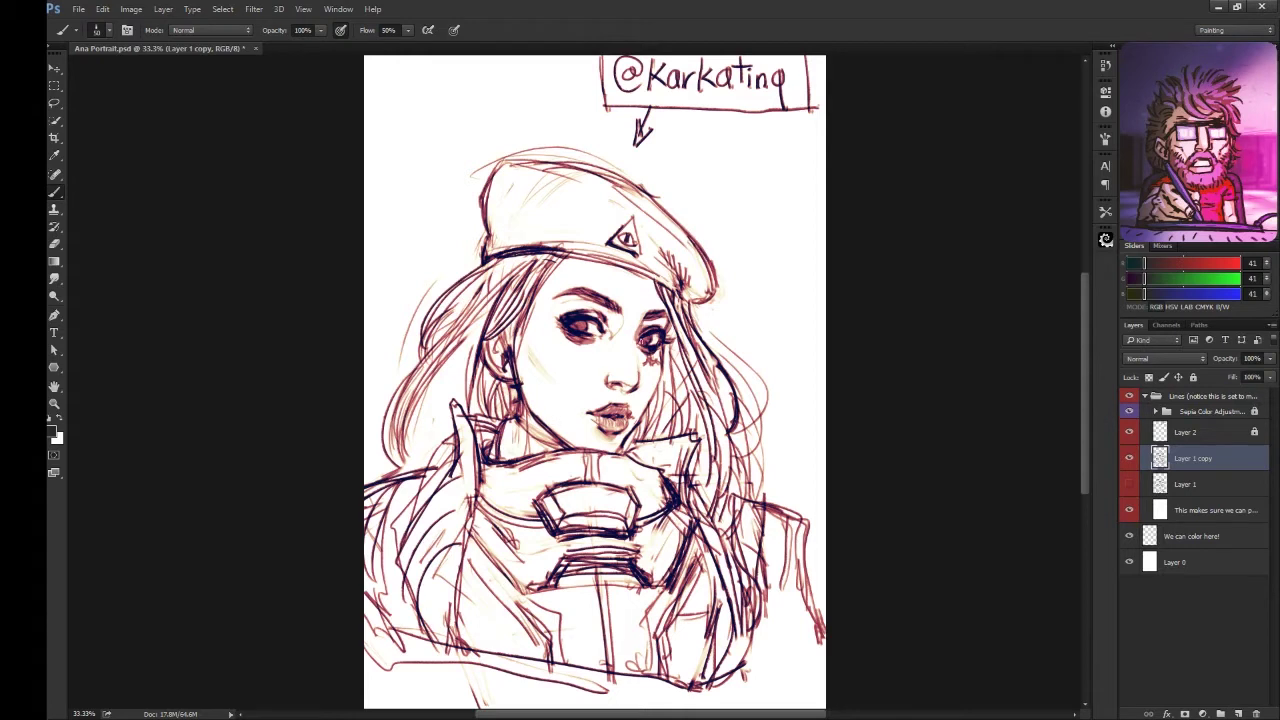
drag(603, 390, 593, 402)
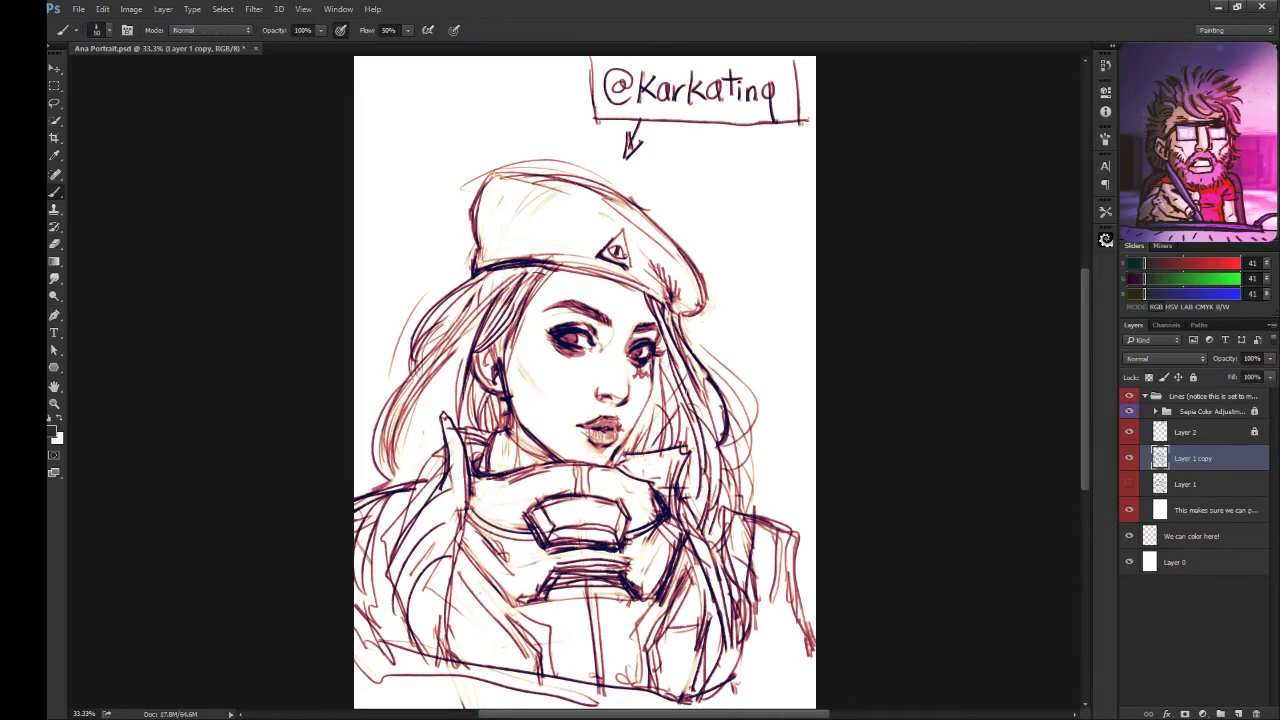
key(x)
key(x)
drag(584, 434, 614, 446)
key(x)
key(r)
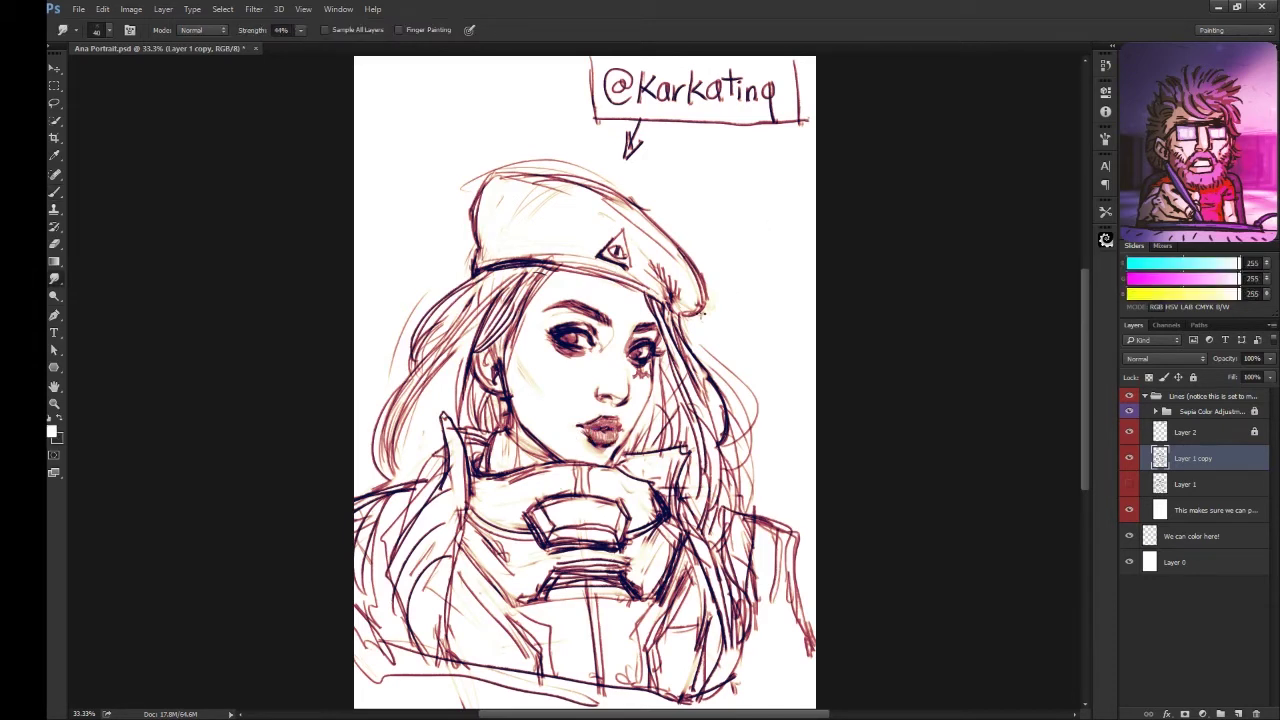
key(b)
key(x)
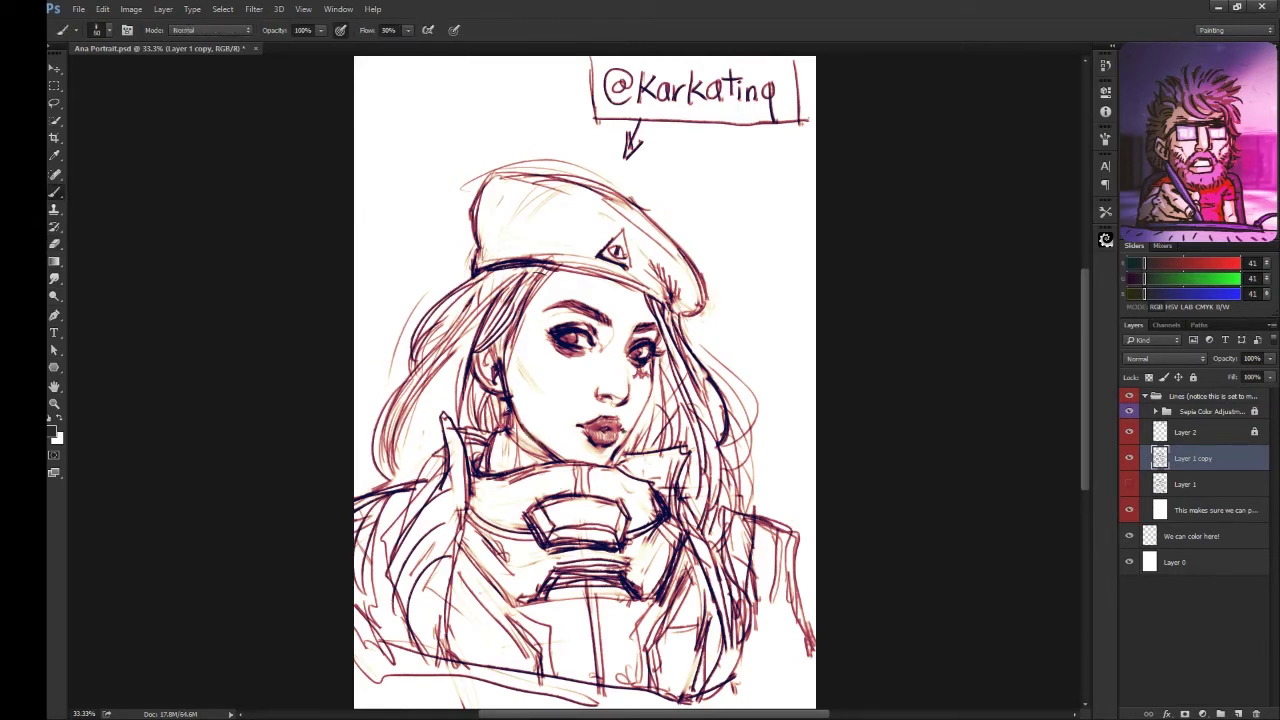
- Add hair strands on the right and left sides of the portrait
scroll(800, 493, up, 1)
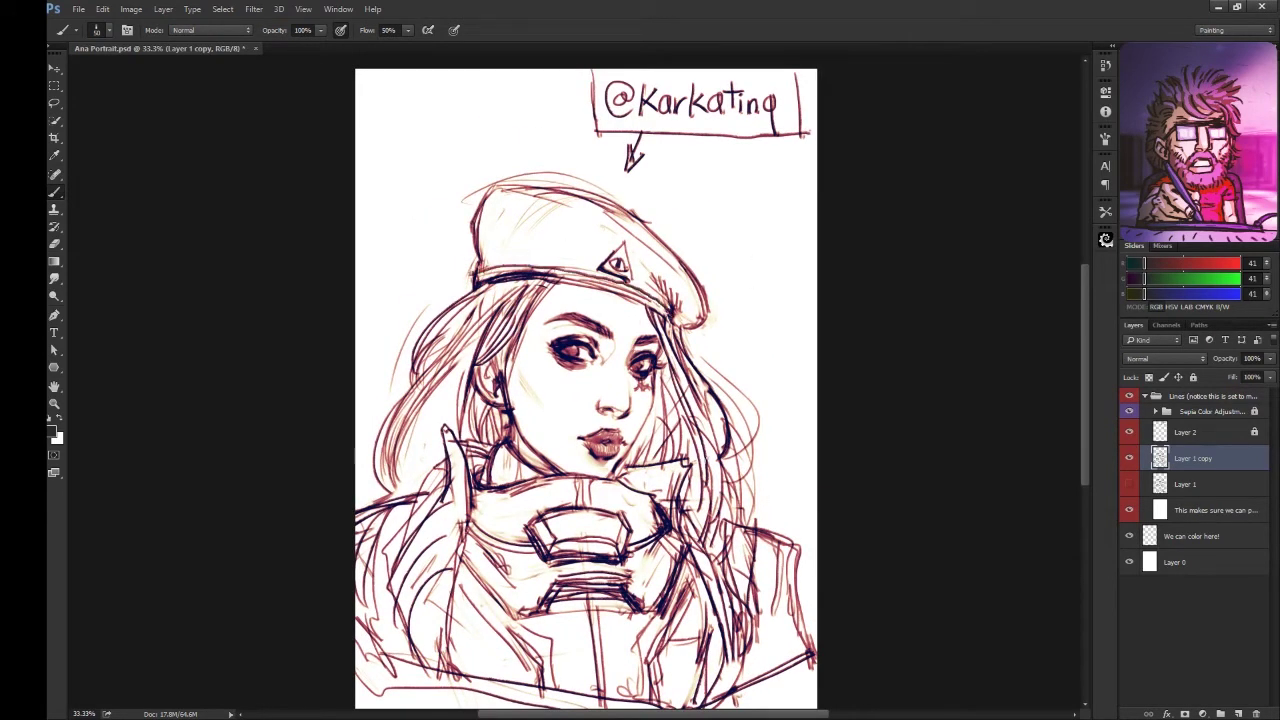
drag(716, 438, 776, 500)
drag(434, 388, 404, 476)
drag(462, 372, 414, 490)
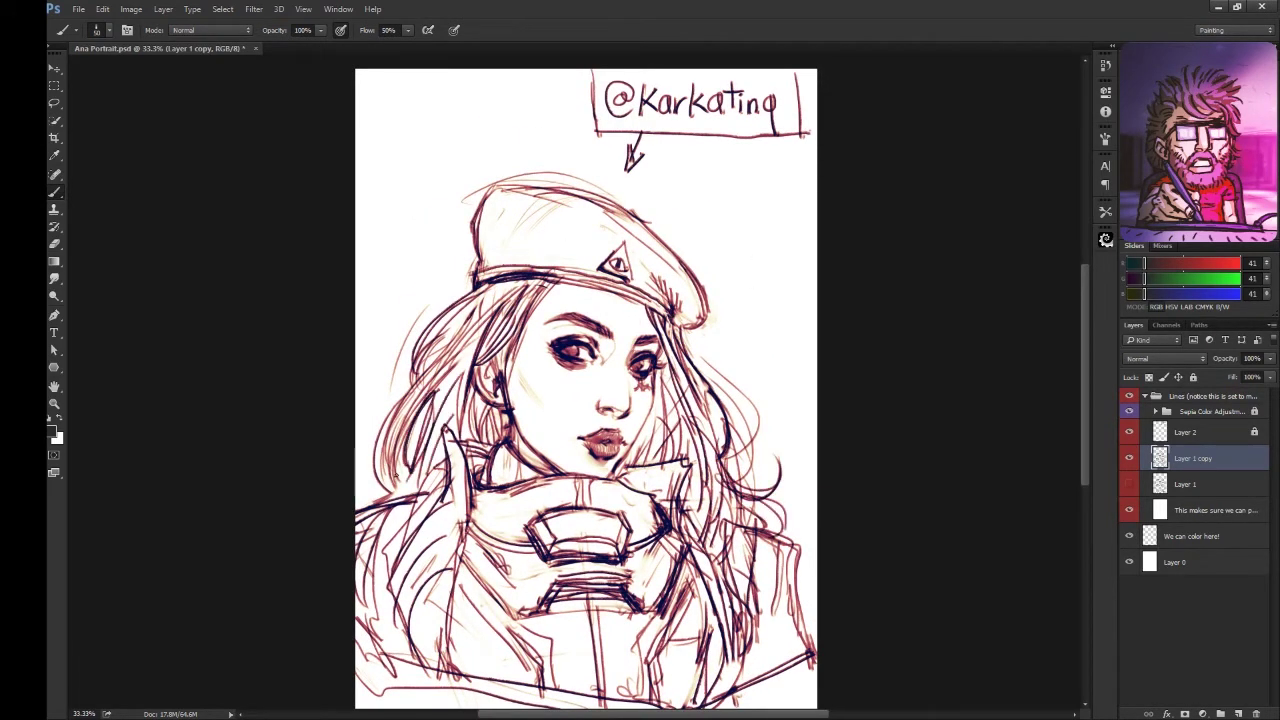
scroll(523, 397, up, 1)
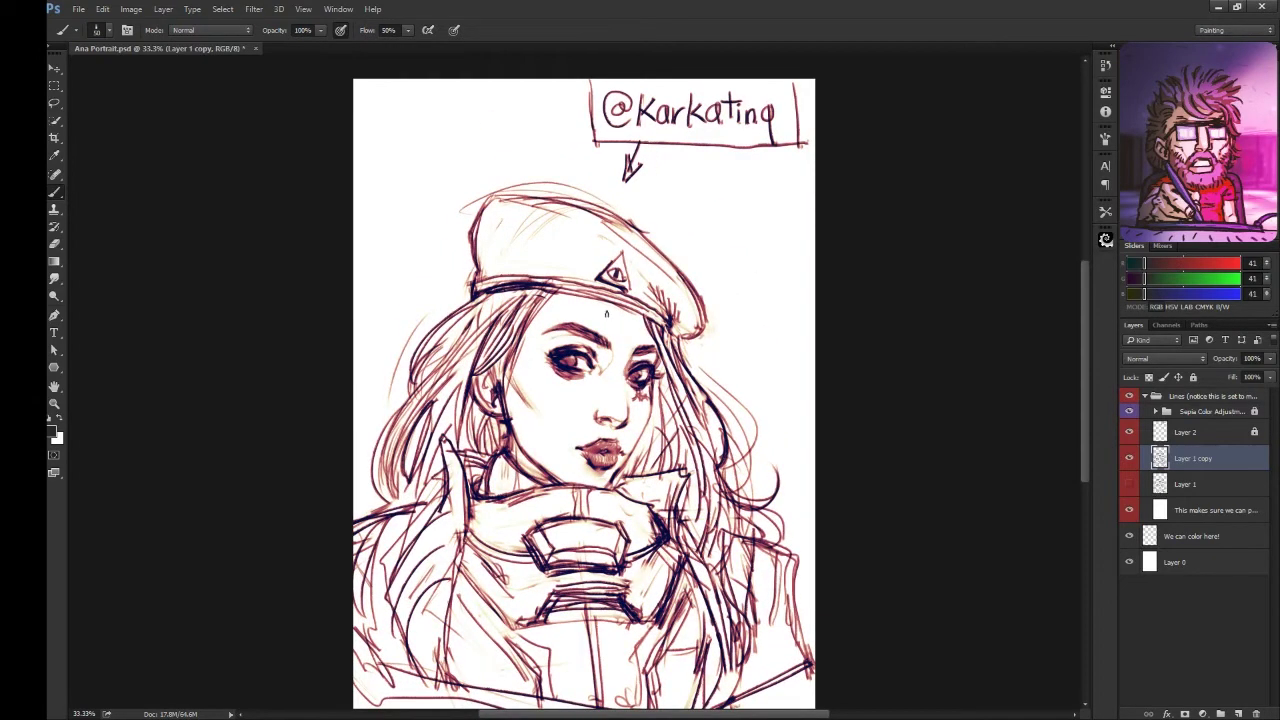
- Tilt the canvas view and darken the line along the eyebrow and eye
key(r)
mouse_move(749, 293)
mouse_down()
mouse_move(700, 230)
mouse_move(749, 293)
mouse_up()
key(b)
mouse_move(549, 302)
mouse_down()
mouse_move(605, 310)
mouse_move(575, 299)
mouse_up()
- Reposition the view and mirror the portrait horizontally to check proportions
mouse_move(732, 259)
mouse_down()
mouse_move(759, 272)
mouse_move(748, 266)
mouse_move(704, 316)
mouse_up()
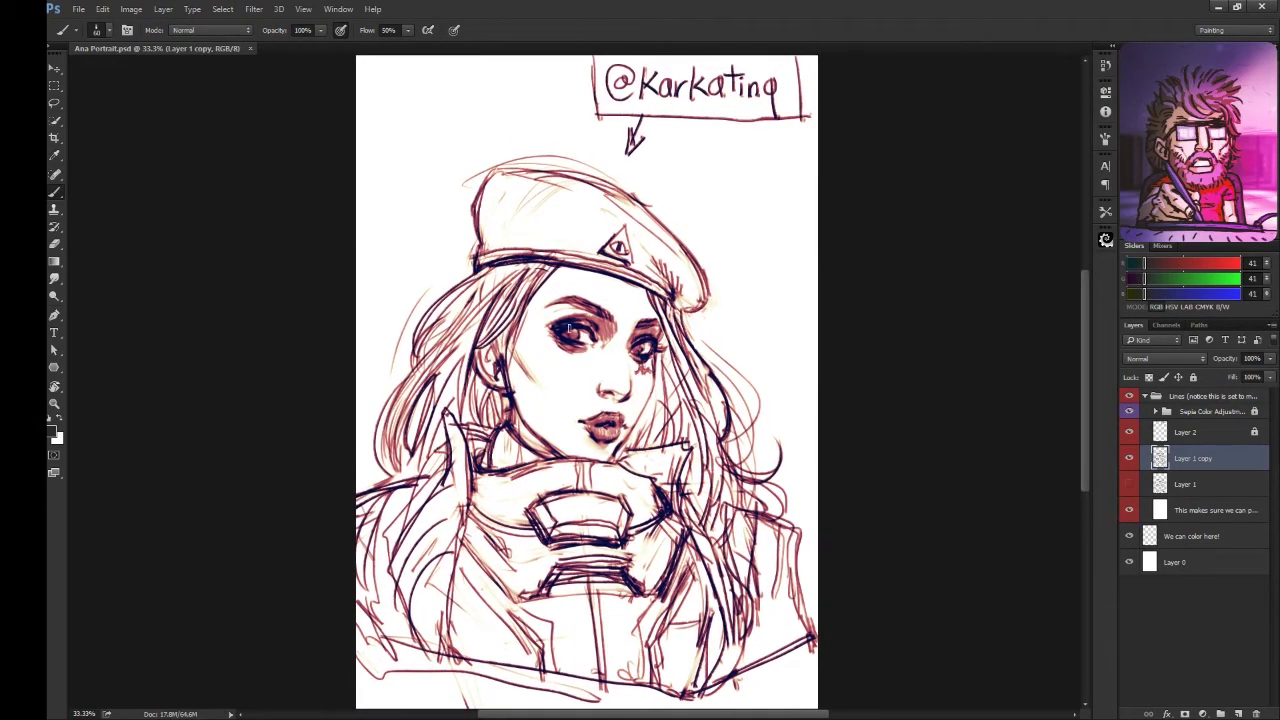
drag(568, 328, 574, 313)
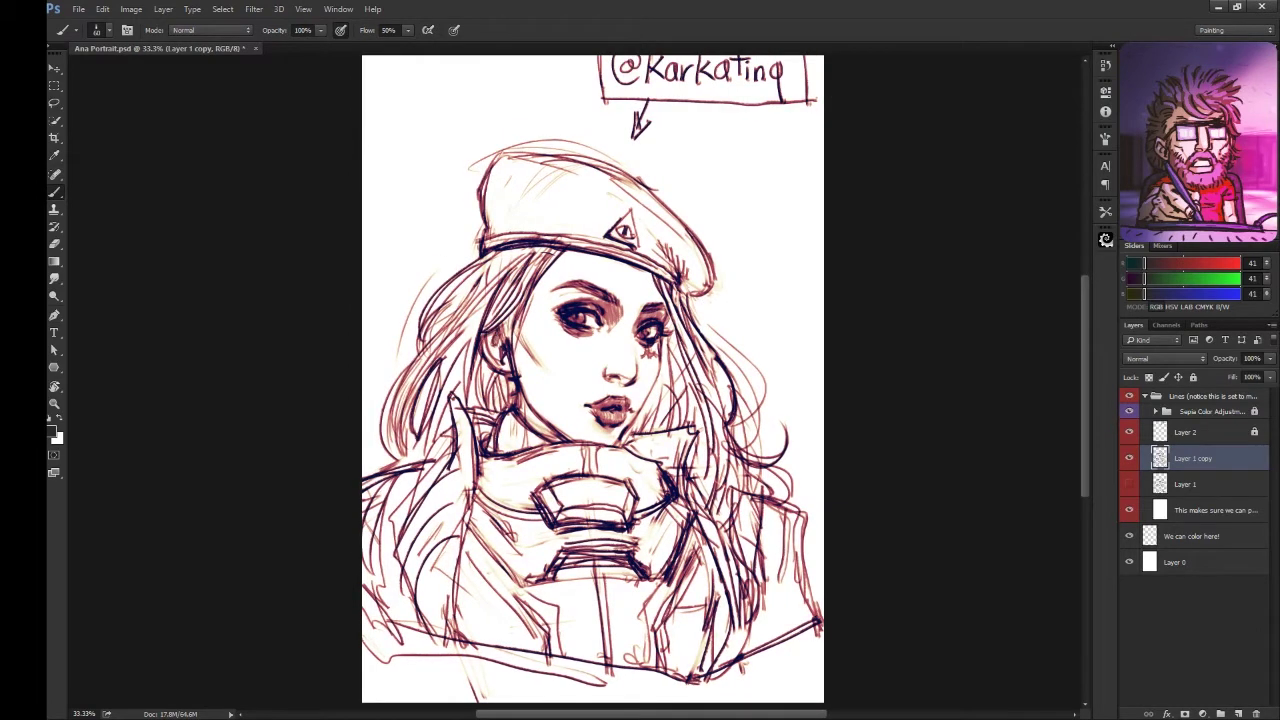
drag(590, 420, 586, 424)
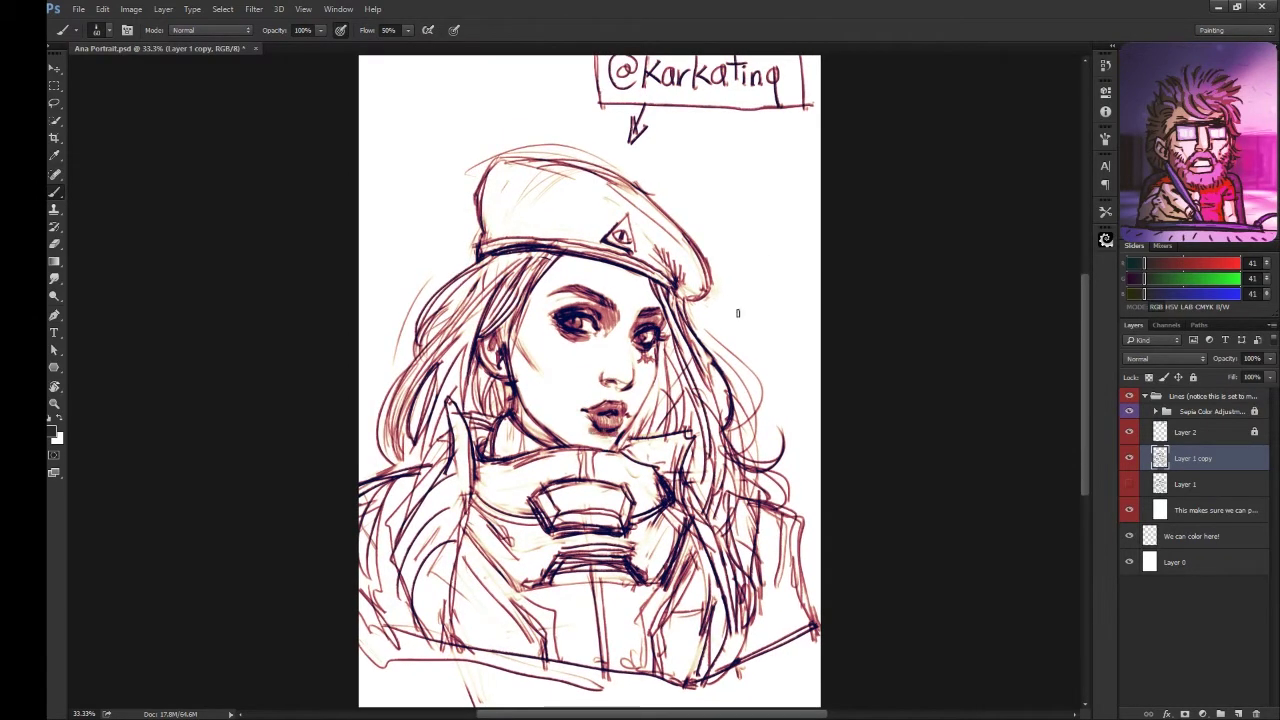
drag(737, 313, 744, 289)
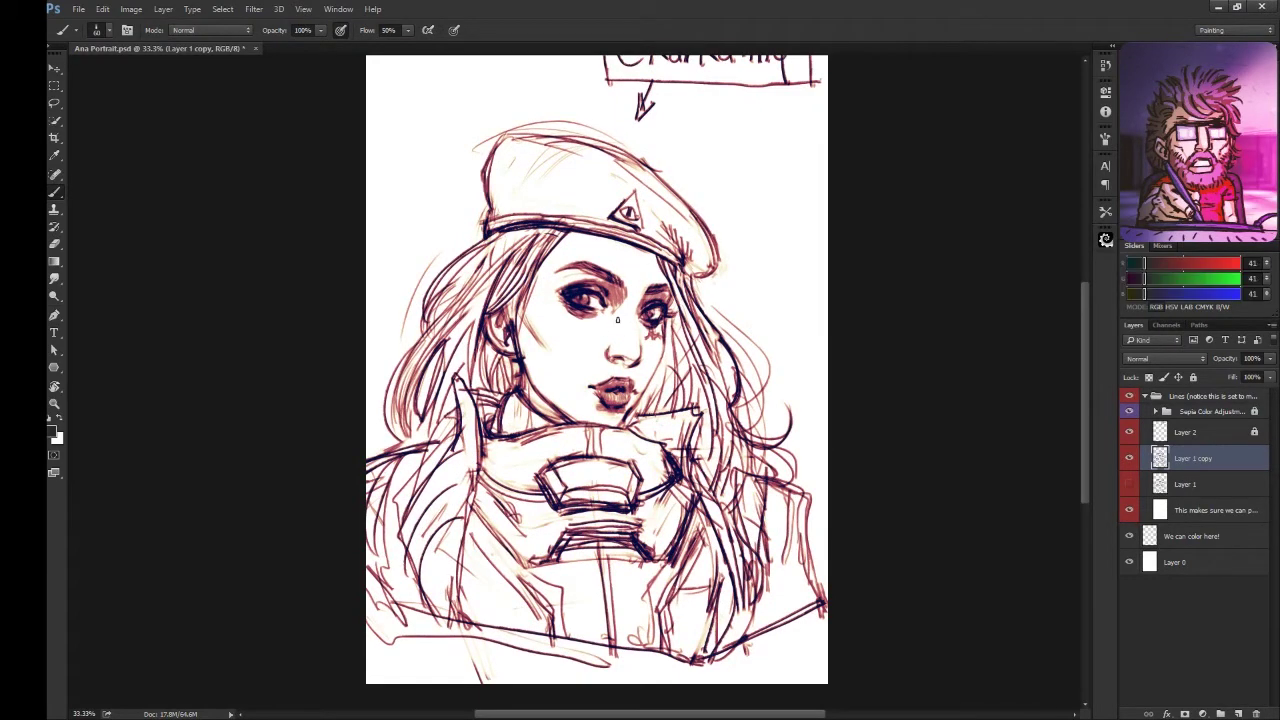
key(h)
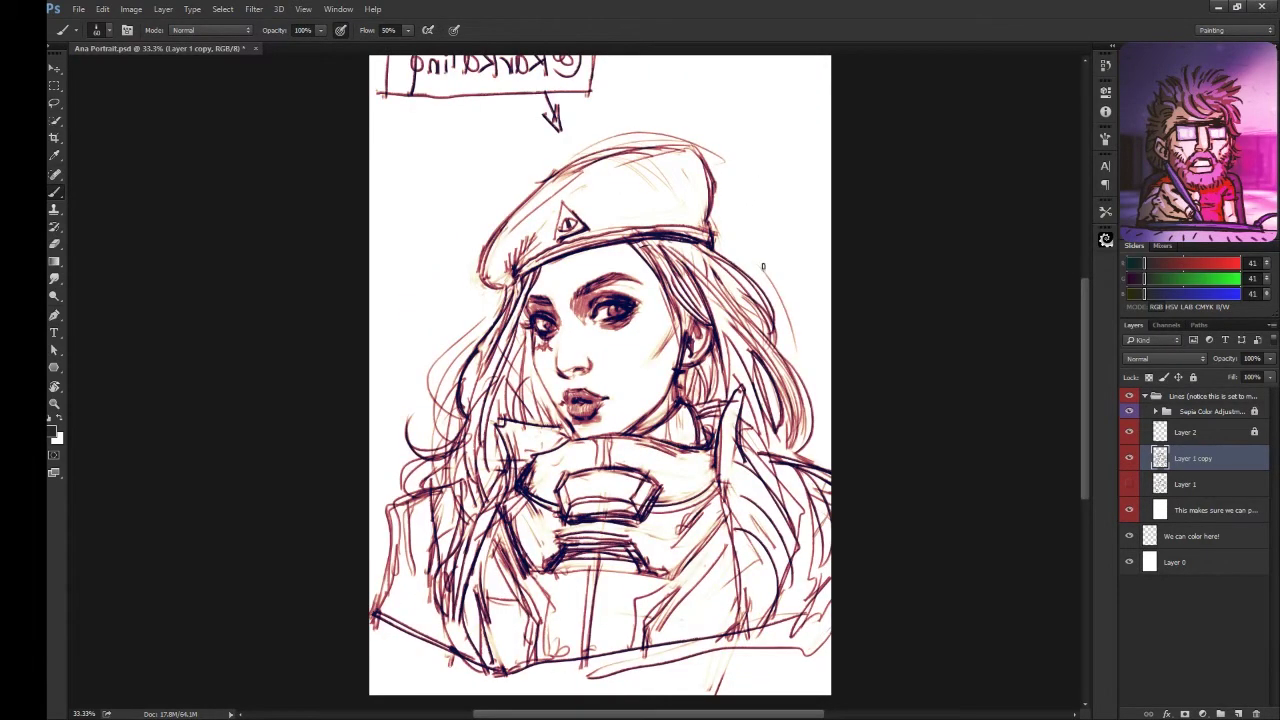
- Enlarge the right side of the beret using a freehand selection and transform
key(l)
key(ctrl+t)
mouse_move(700, 245)
mouse_down()
mouse_move(690, 172)
mouse_move(780, 189)
mouse_up()
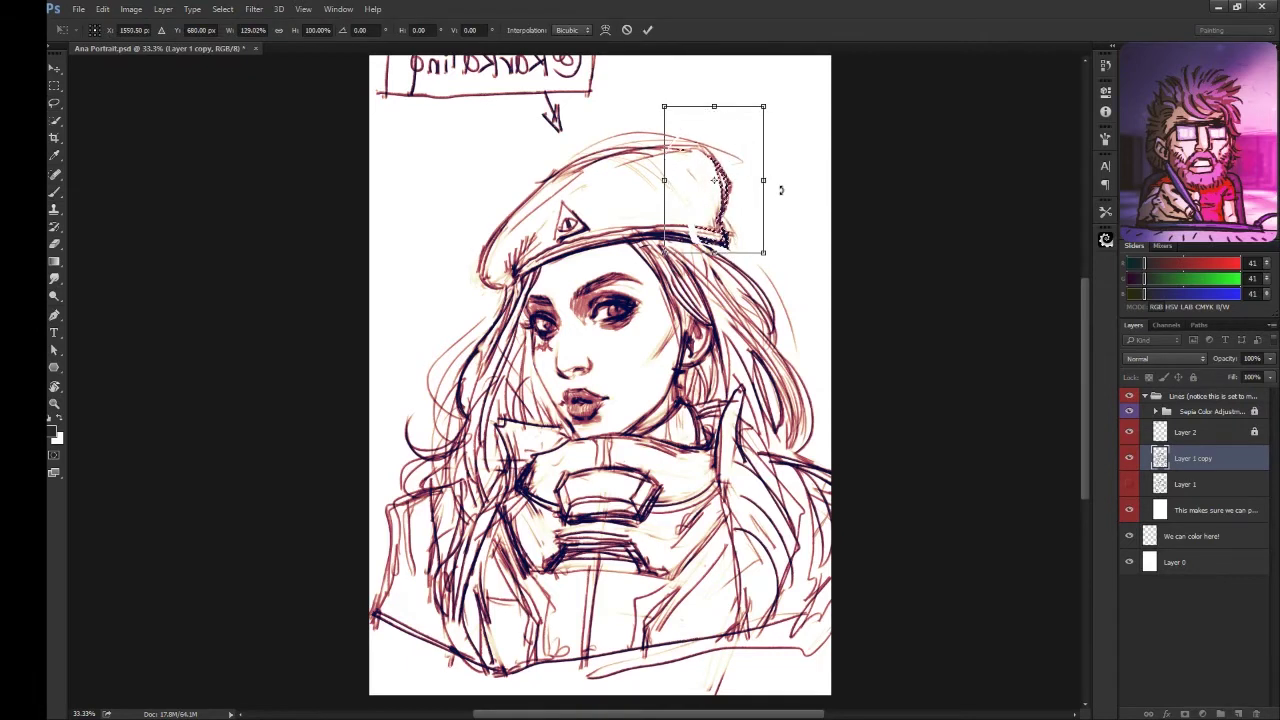
key(Return)
key(b)
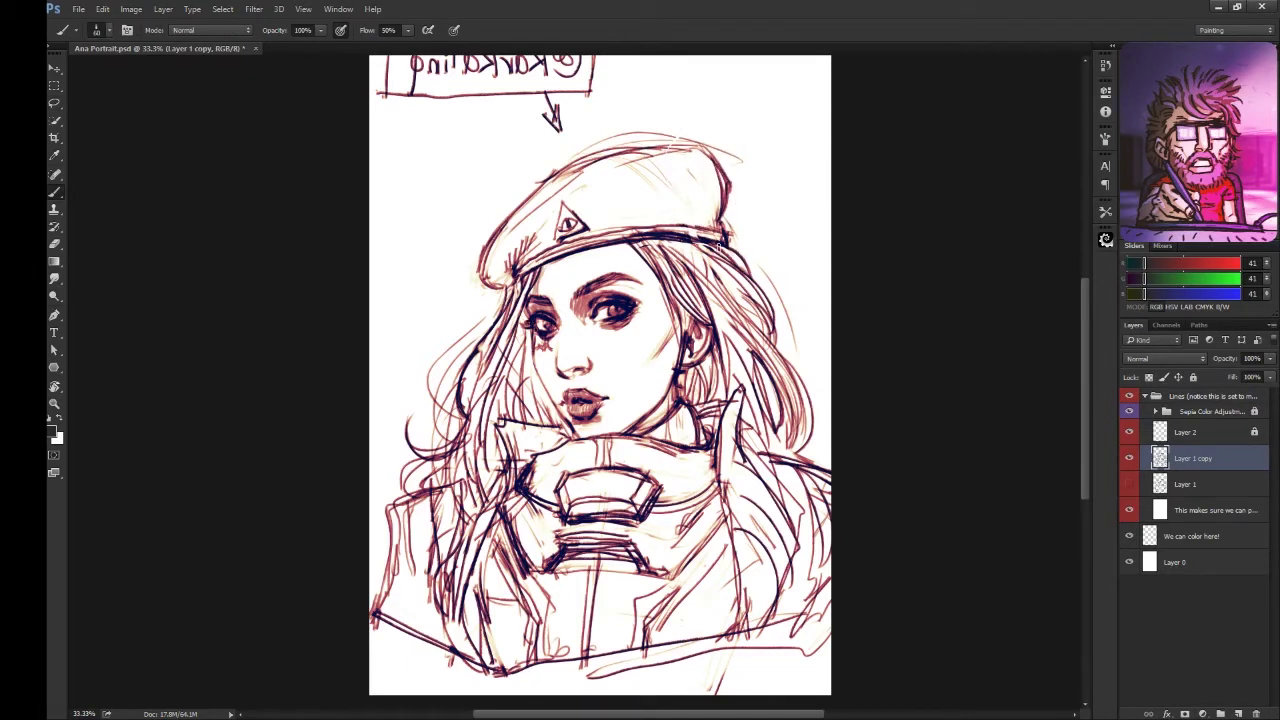
- Flip the portrait back to normal and add hair strokes on both sides
key(h)
drag(478, 256, 414, 346)
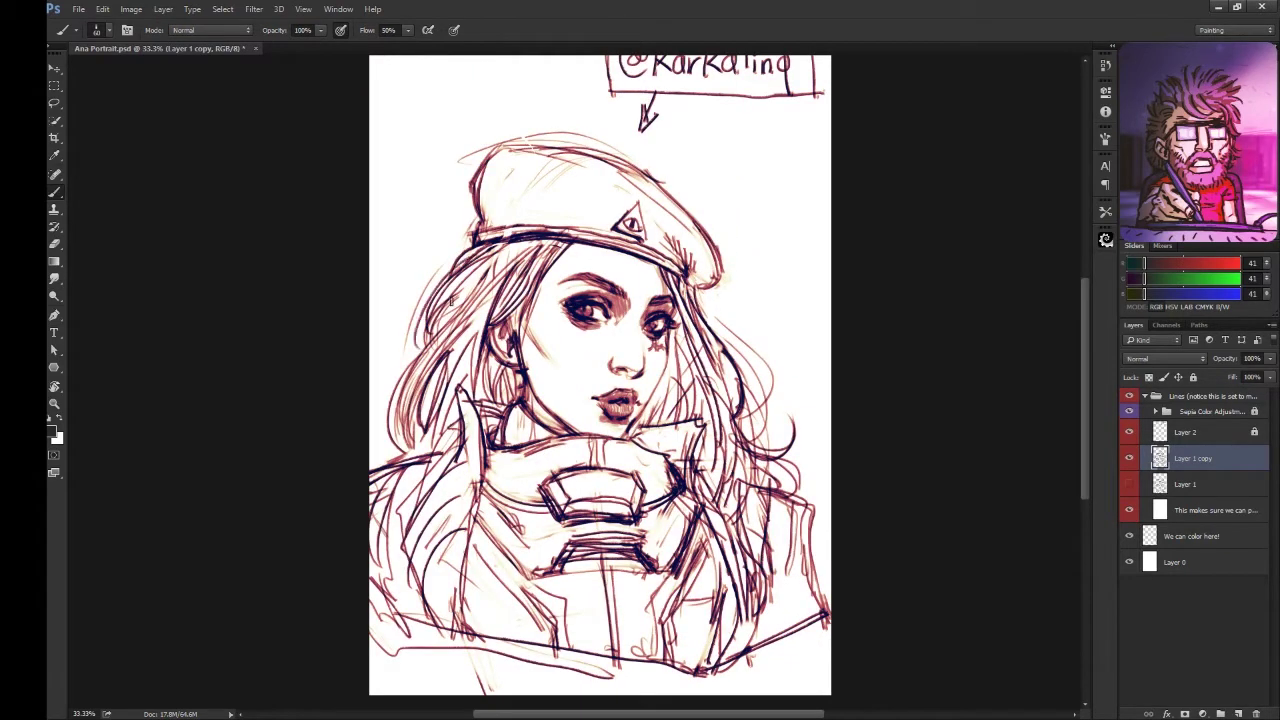
drag(740, 304, 720, 416)
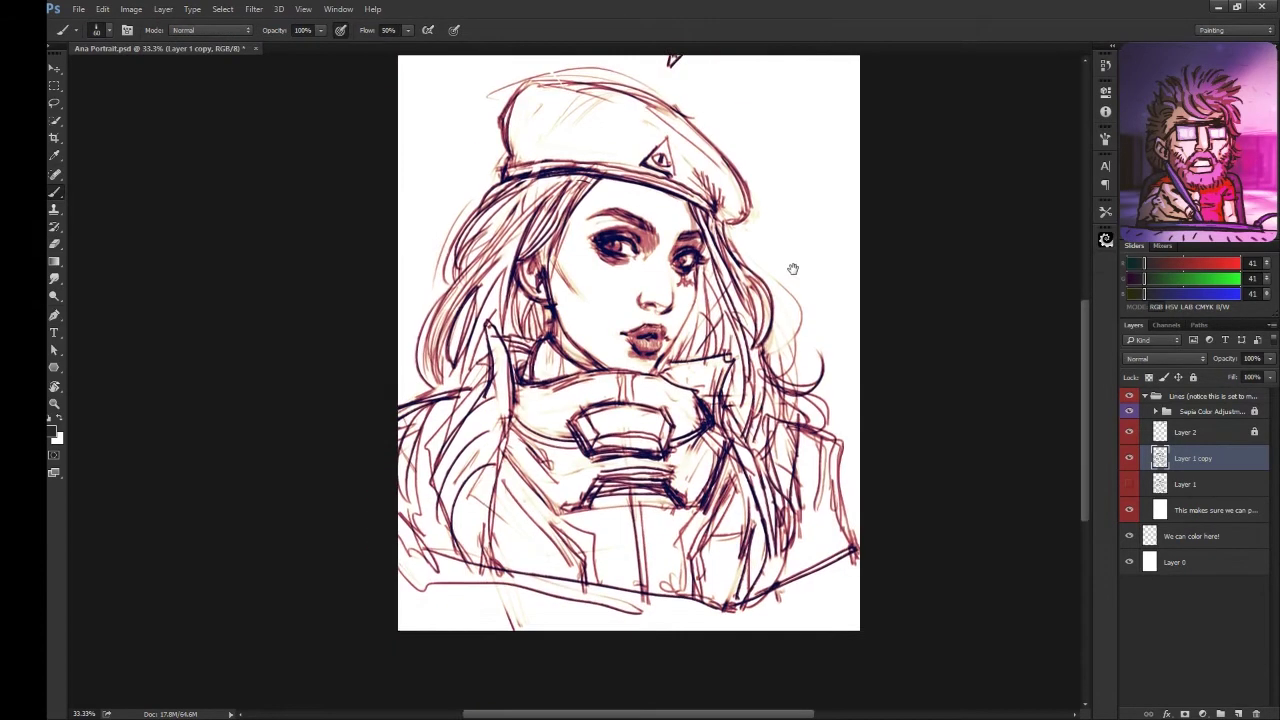
drag(627, 275, 645, 300)
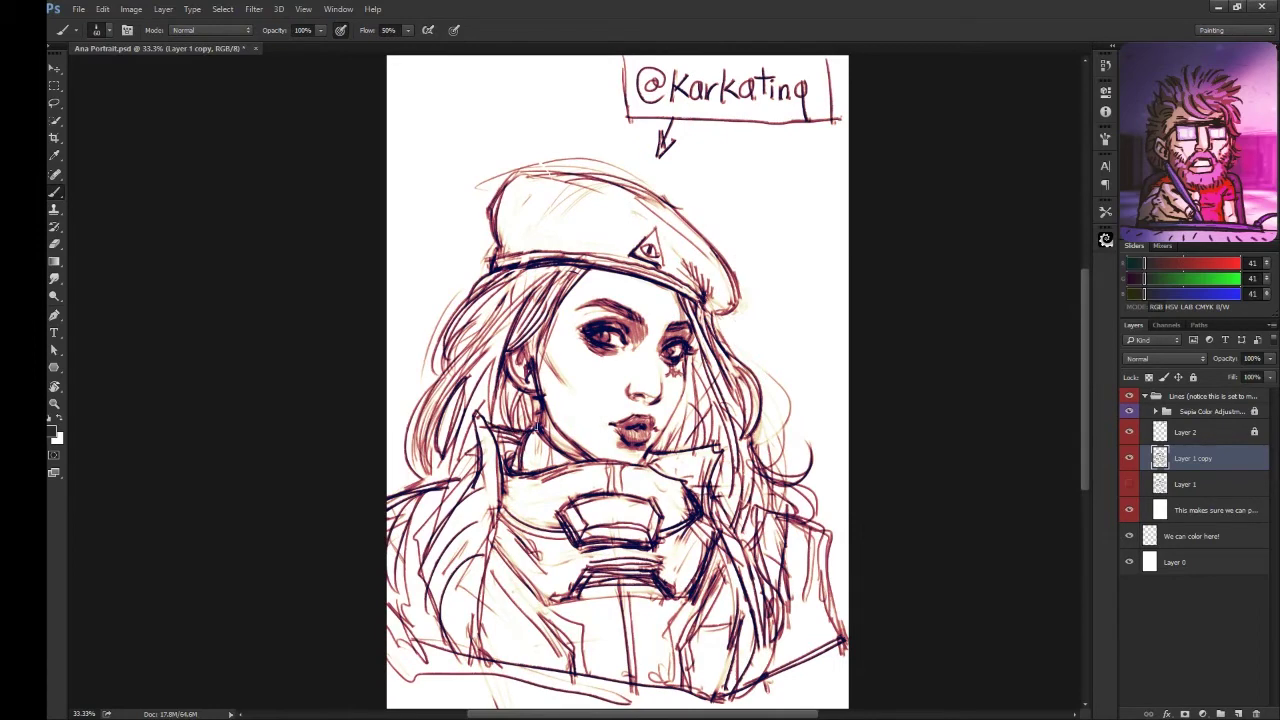
drag(520, 440, 502, 420)
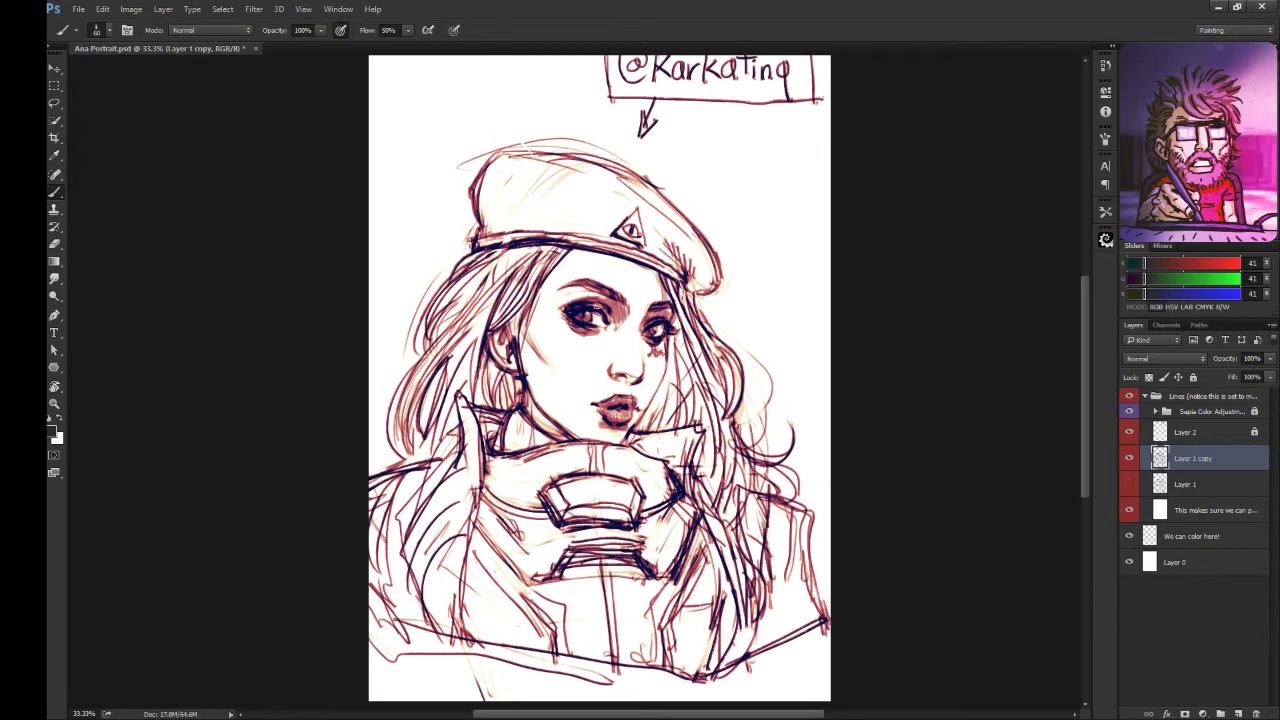
- Undo the old beret stroke and redraw the beret's right edge and top with hatching
key(x)
key(x)
key(x)
key(x)
key(x)
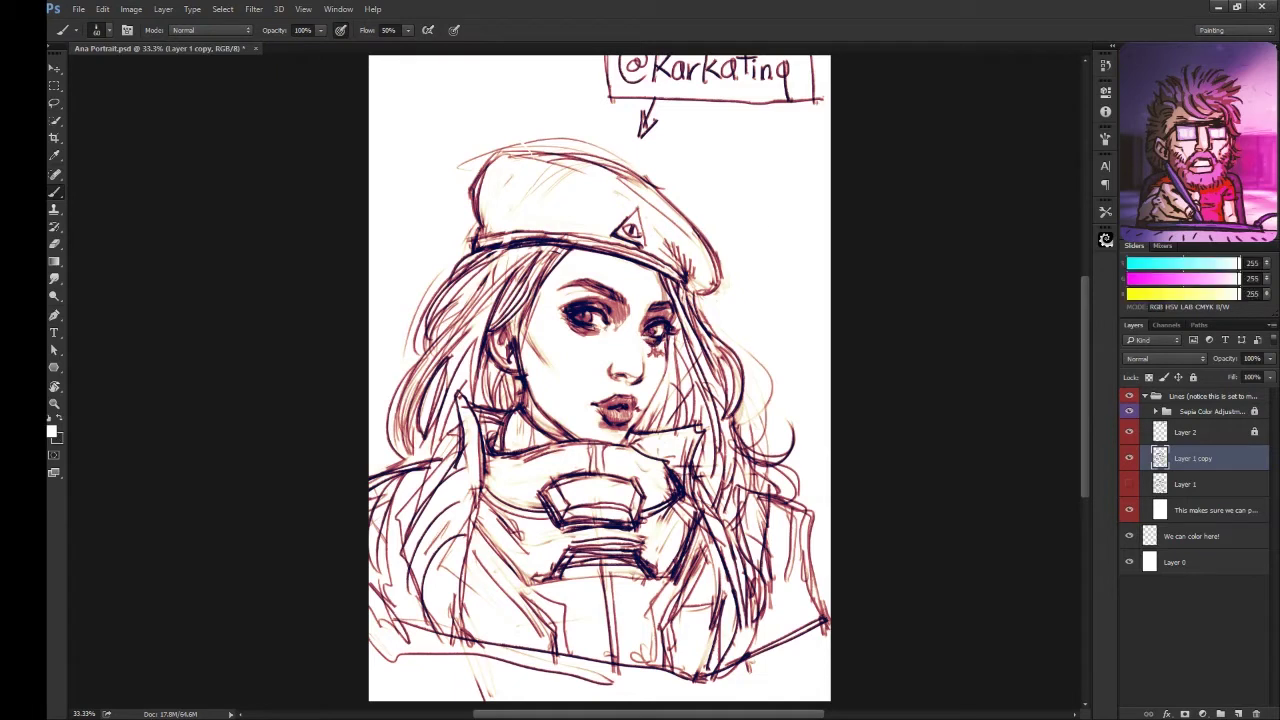
key(x)
key(x)
key(x)
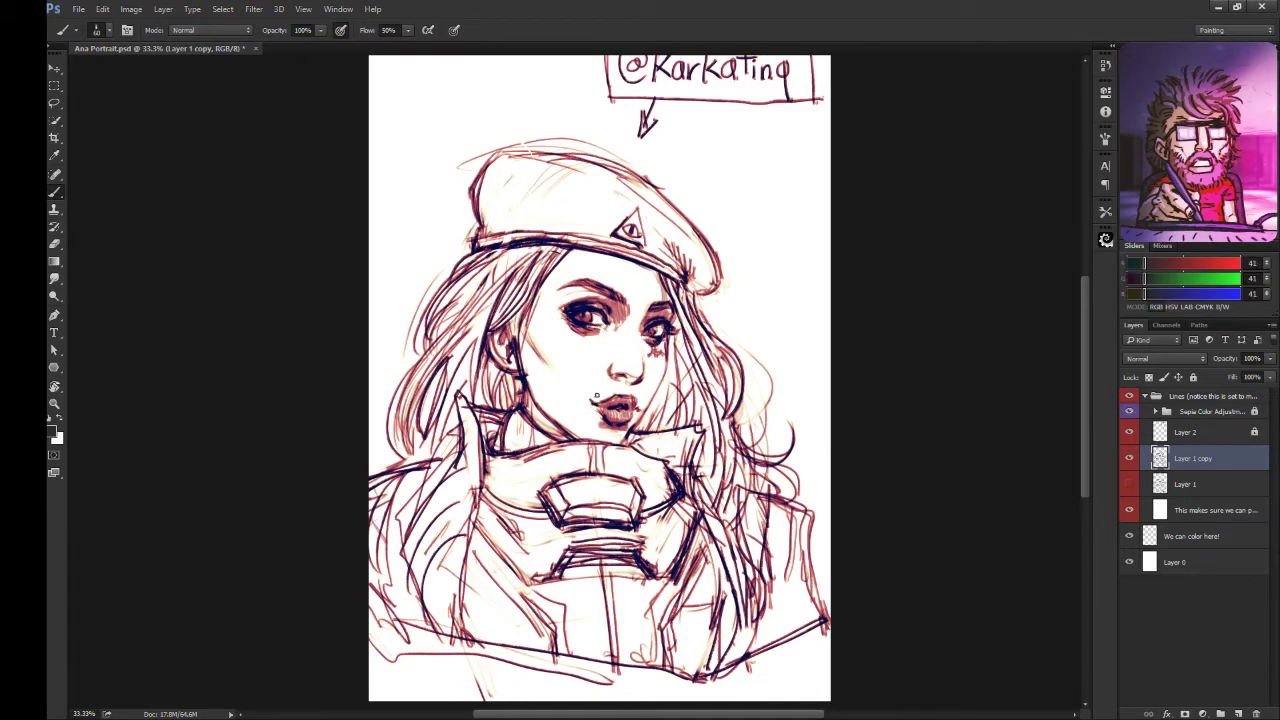
key(x)
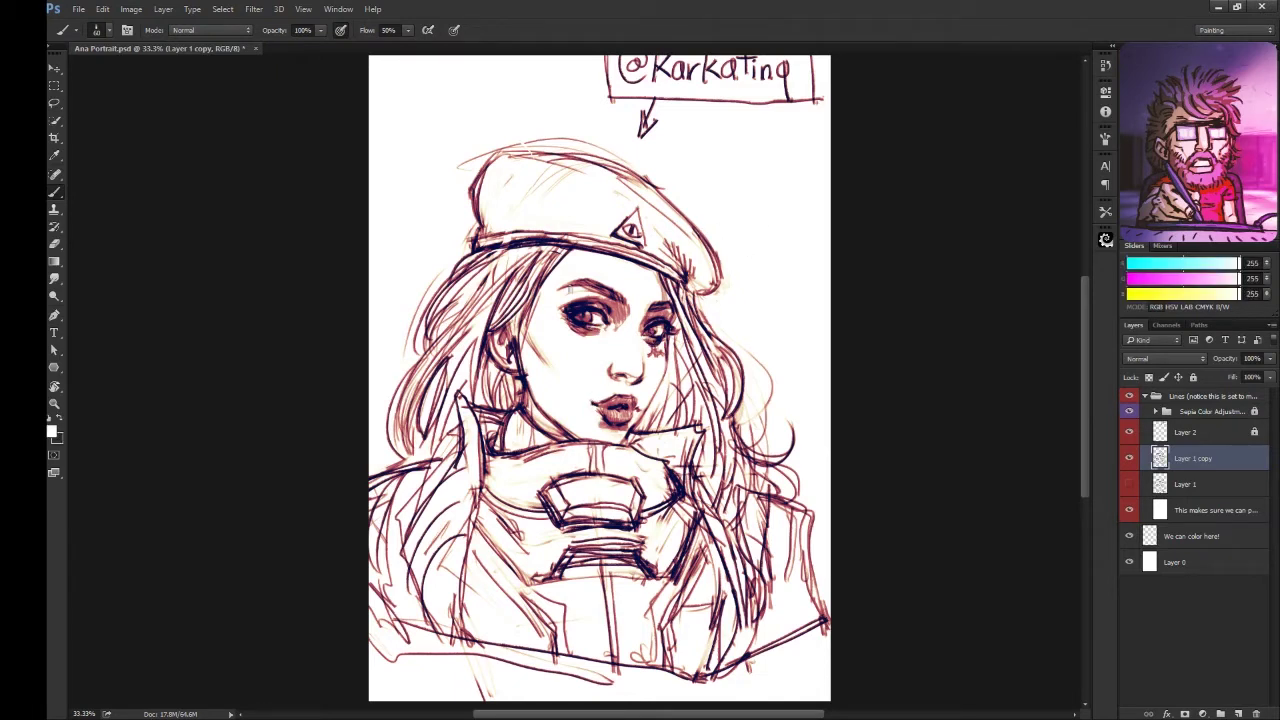
key(x)
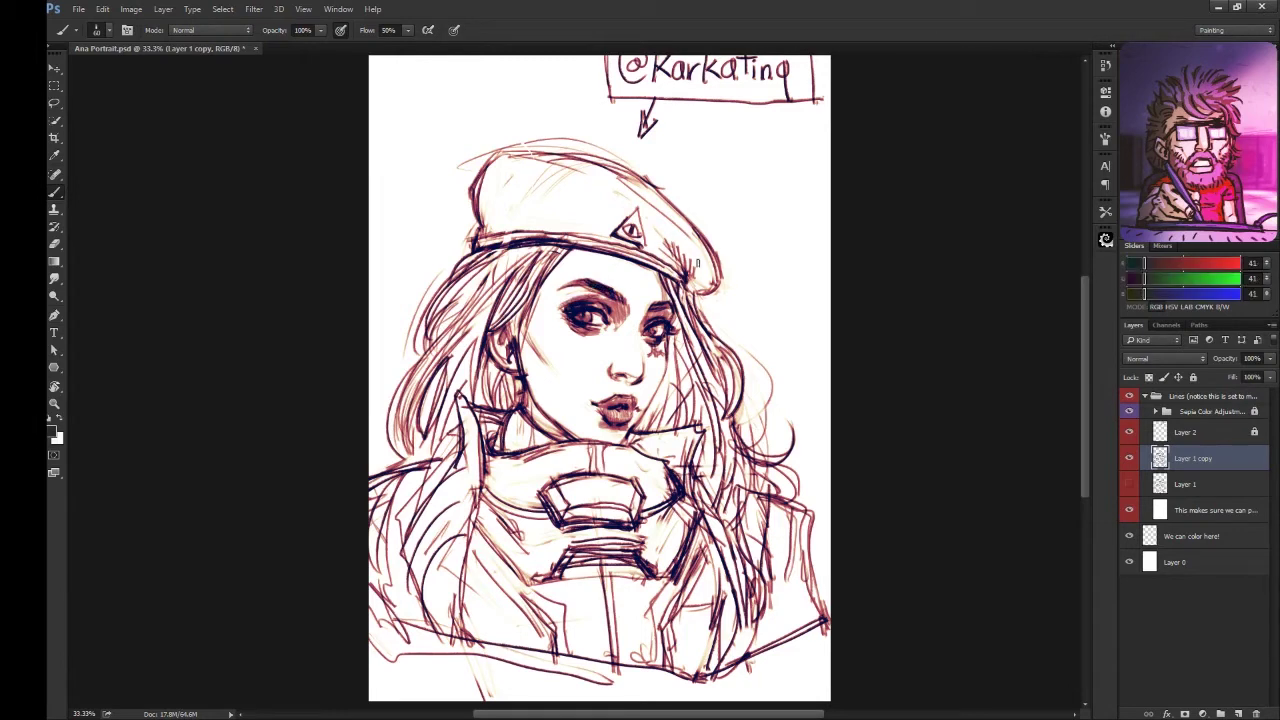
key(ctrl+z)
drag(666, 178, 712, 290)
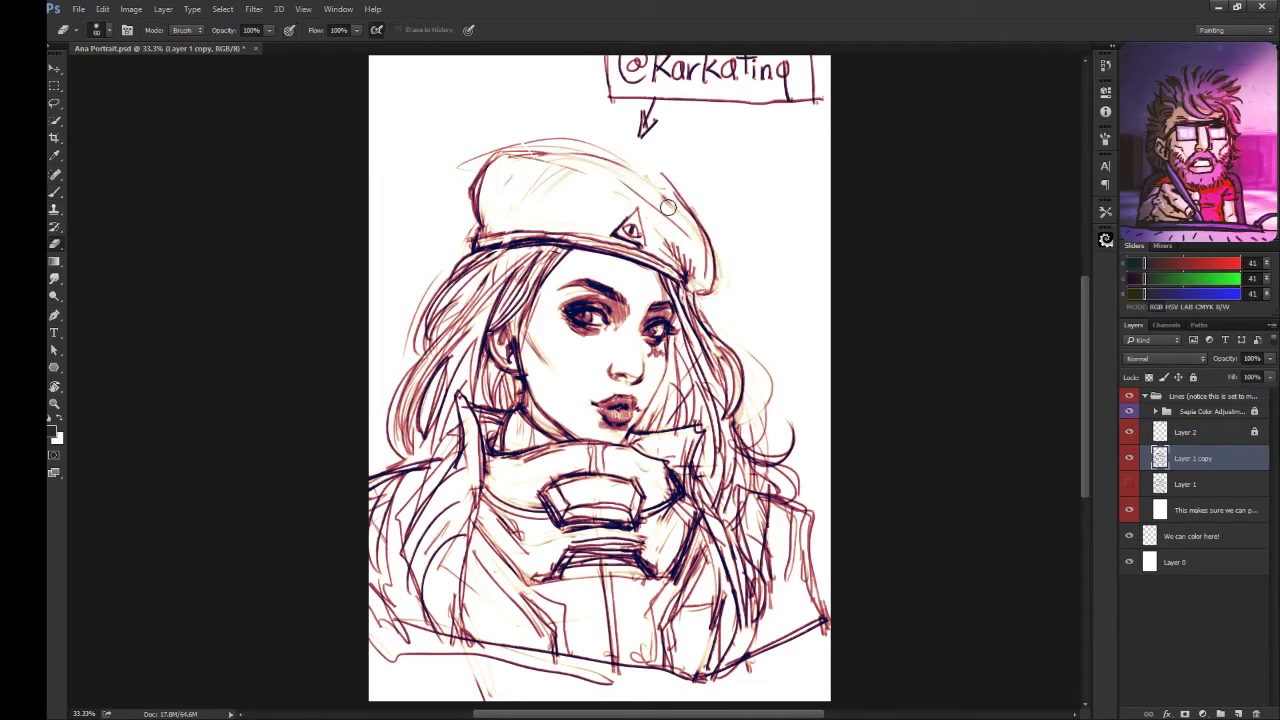
drag(482, 168, 638, 140)
mouse_move(545, 140)
mouse_down()
mouse_move(672, 188)
mouse_move(698, 294)
mouse_up()
drag(586, 184, 684, 242)
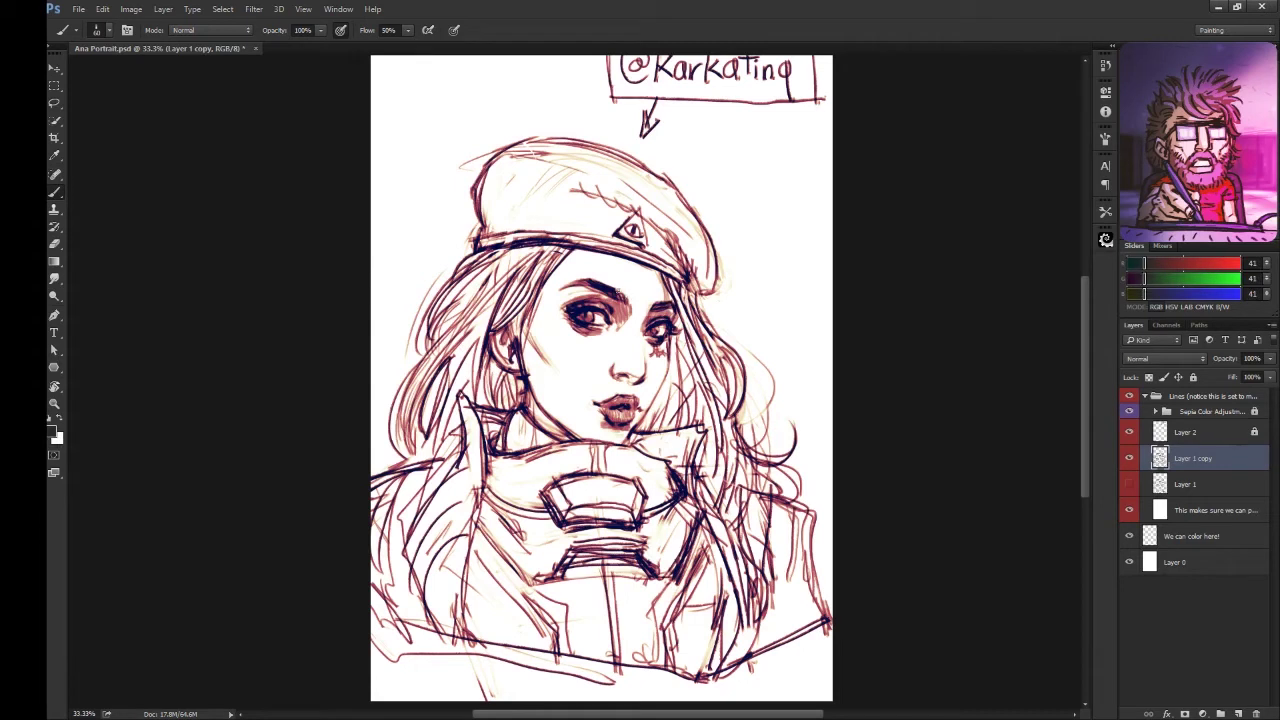
- Touch up the lines, then mirror the portrait to check it and restore
drag(620, 292, 630, 268)
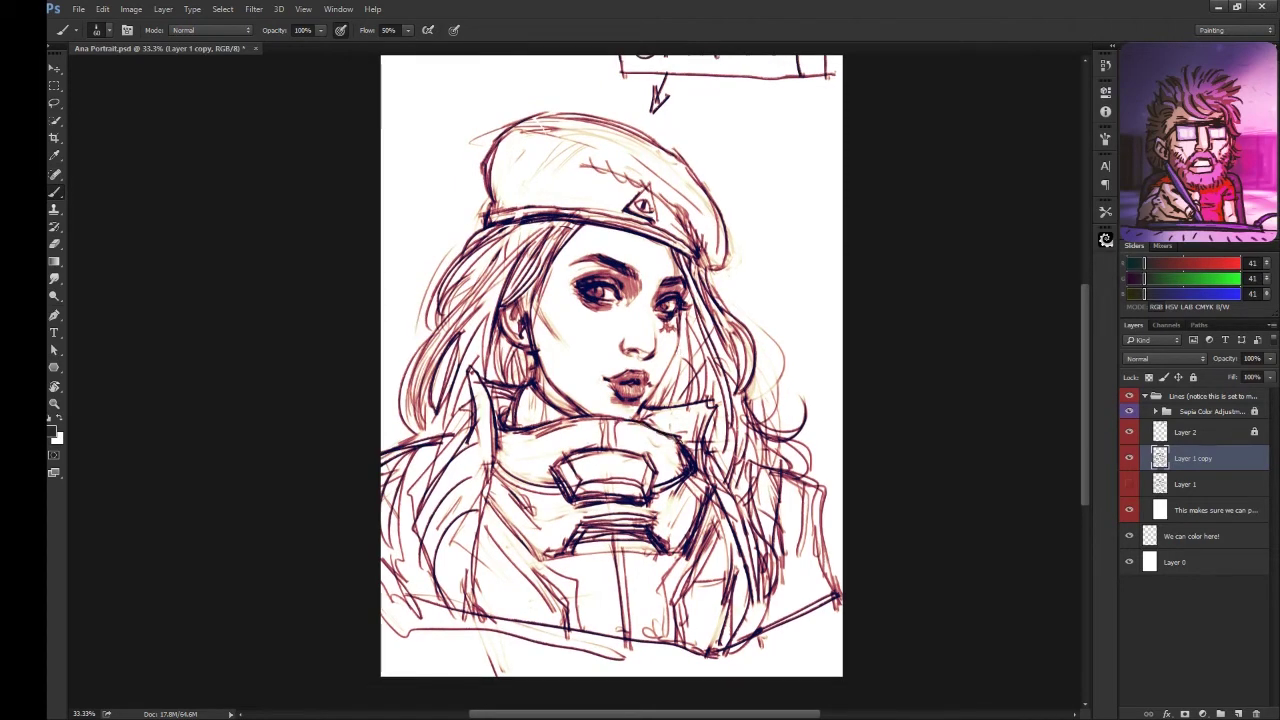
key(x)
key(x)
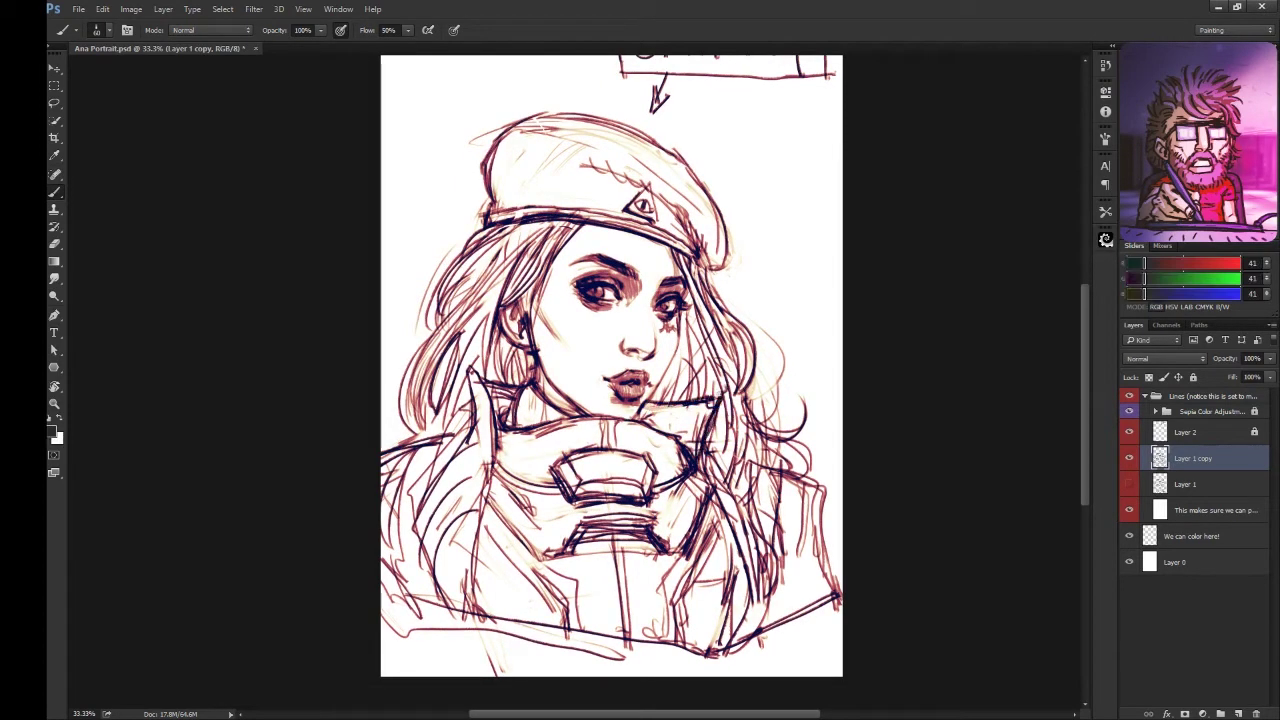
mouse_move(773, 383)
mouse_down()
mouse_move(755, 325)
mouse_move(789, 401)
mouse_up()
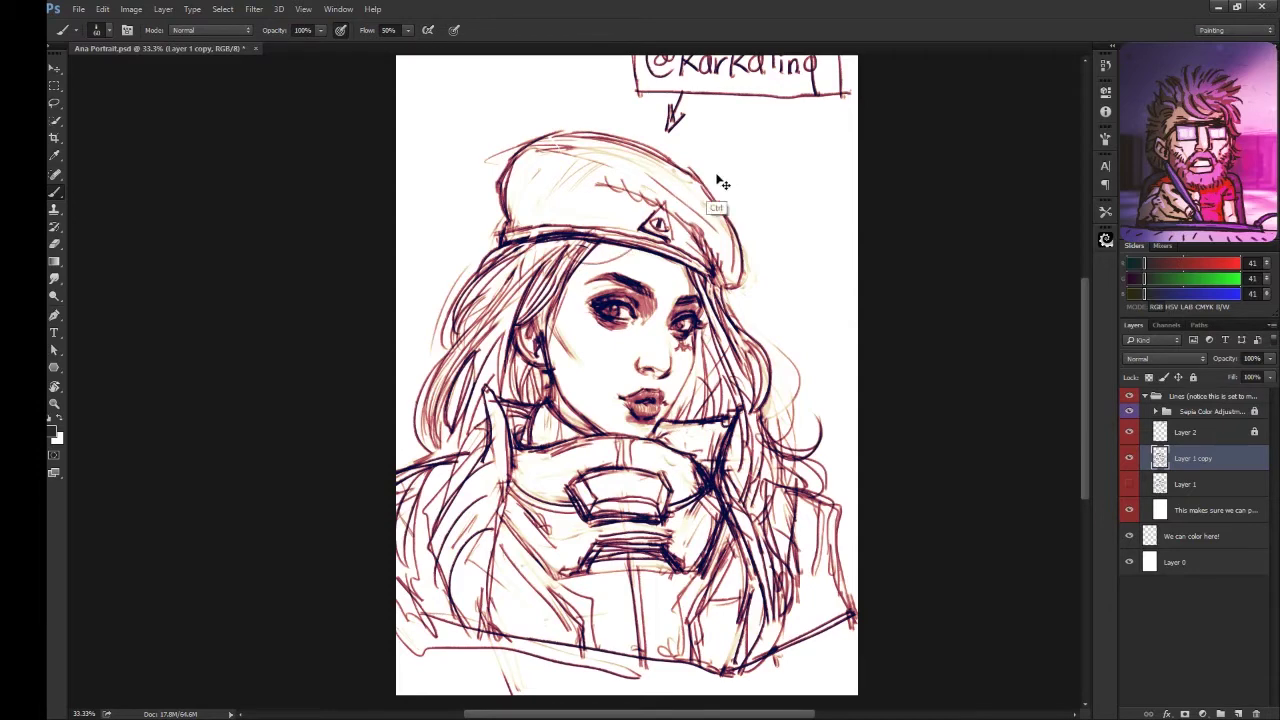
drag(656, 296, 642, 286)
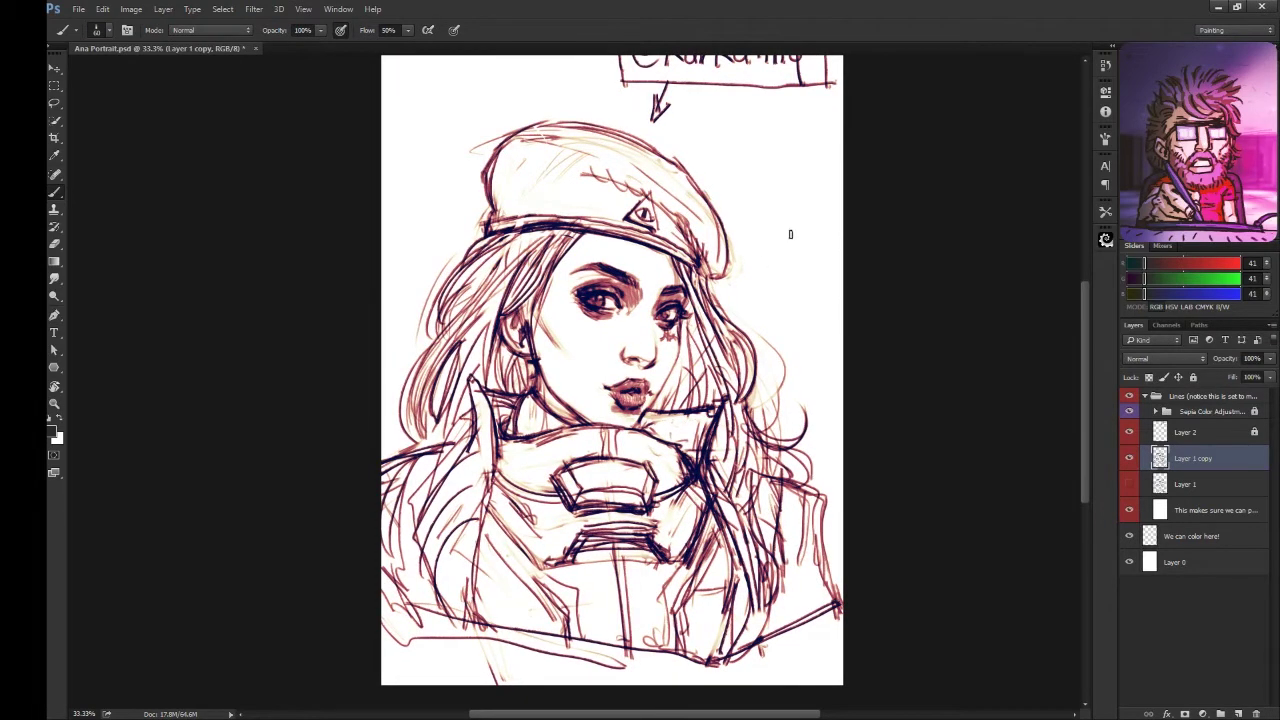
drag(791, 234, 801, 244)
key(r)
key(b)
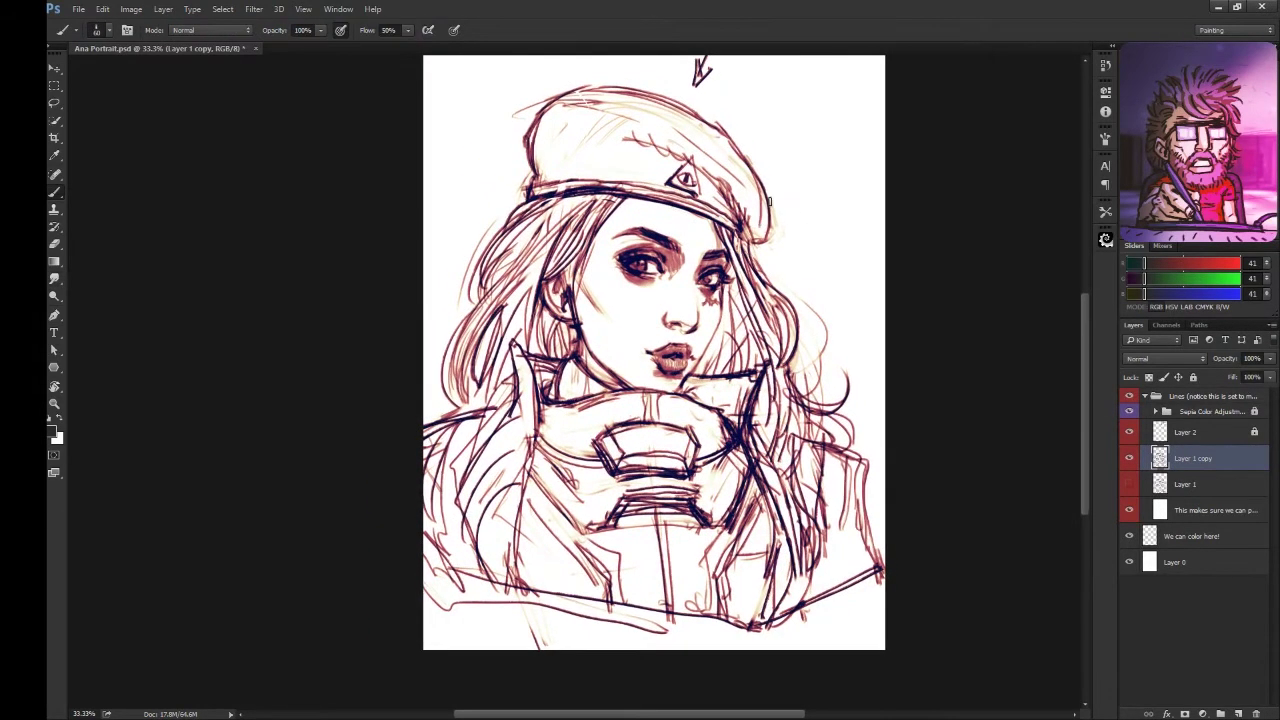
drag(765, 198, 740, 204)
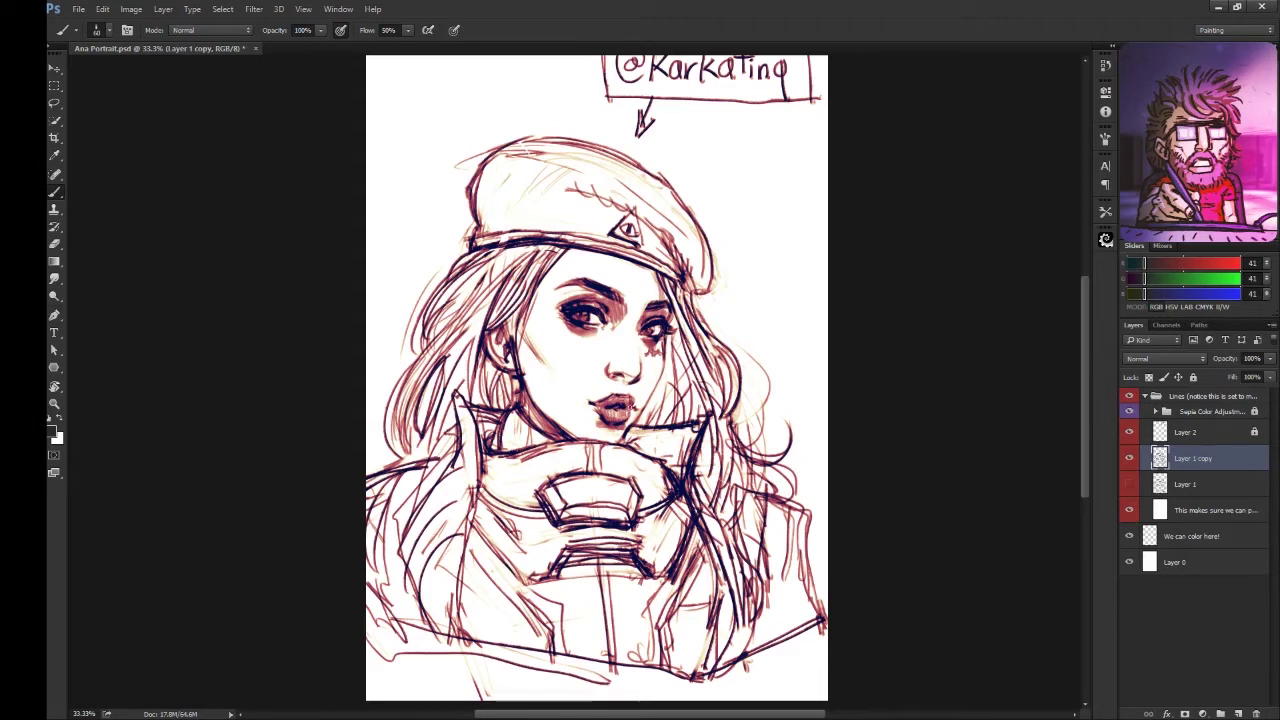
key(x)
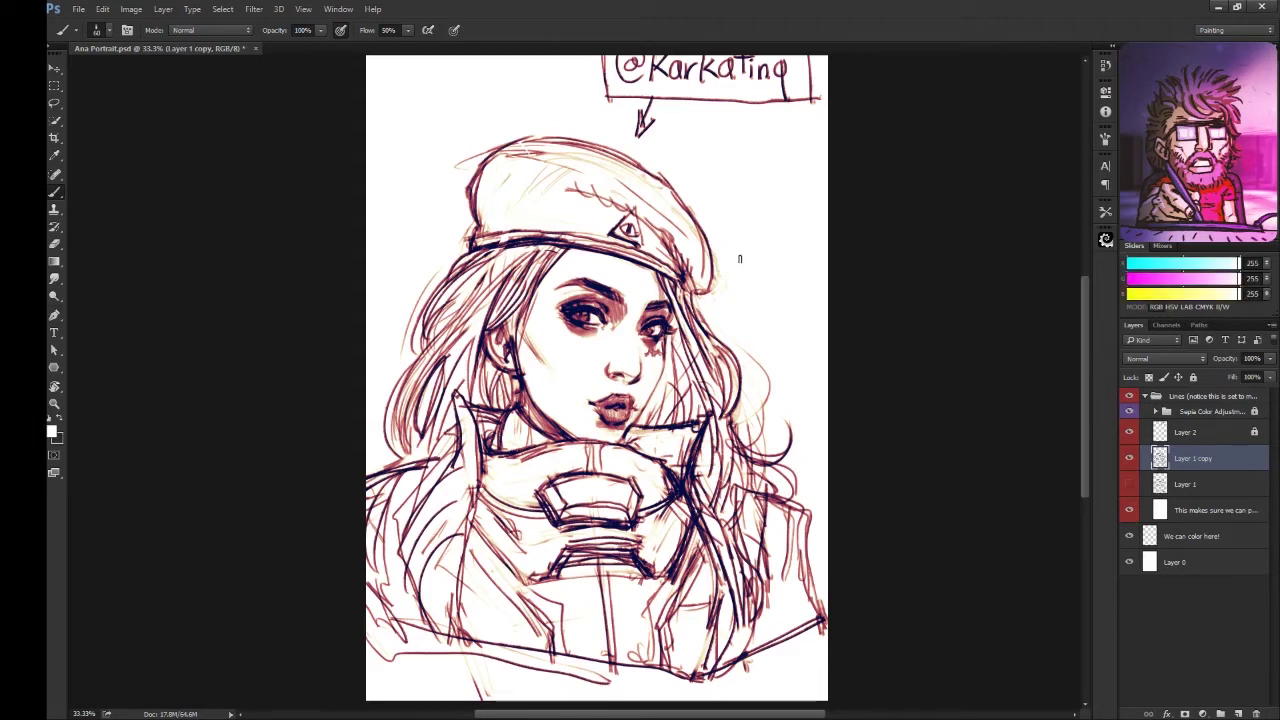
key(x)
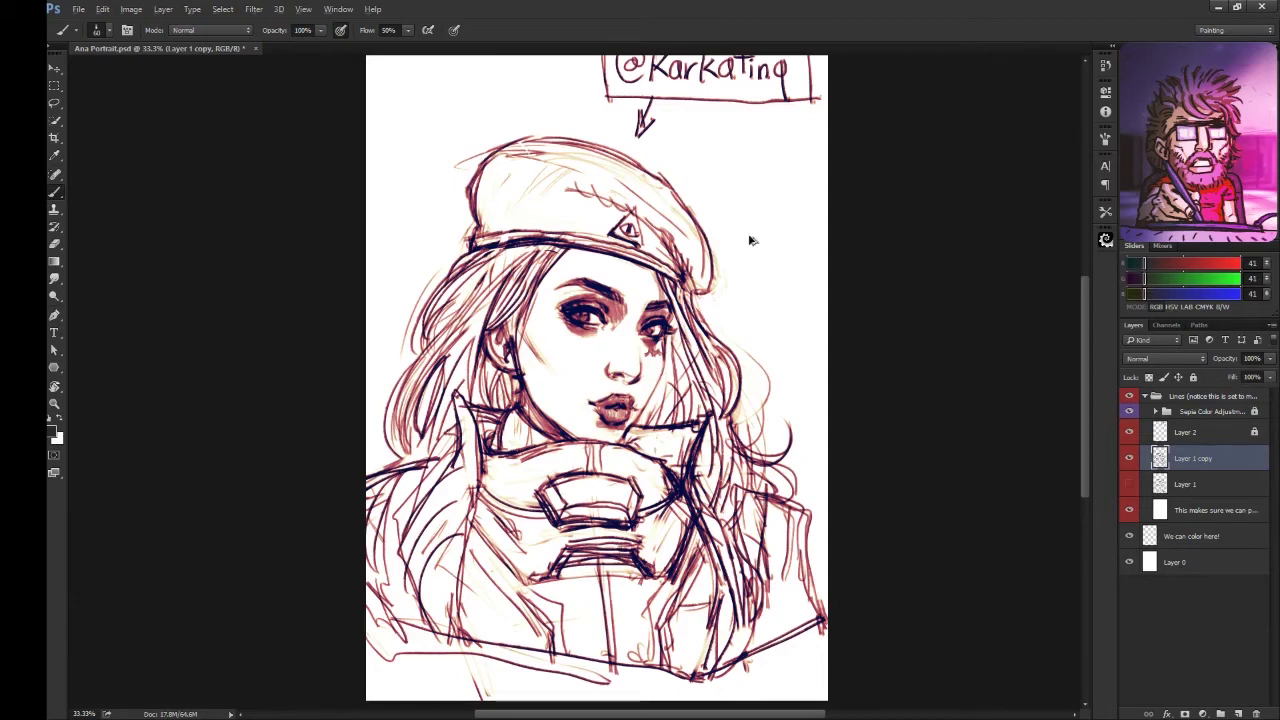
key(h)
key(h)
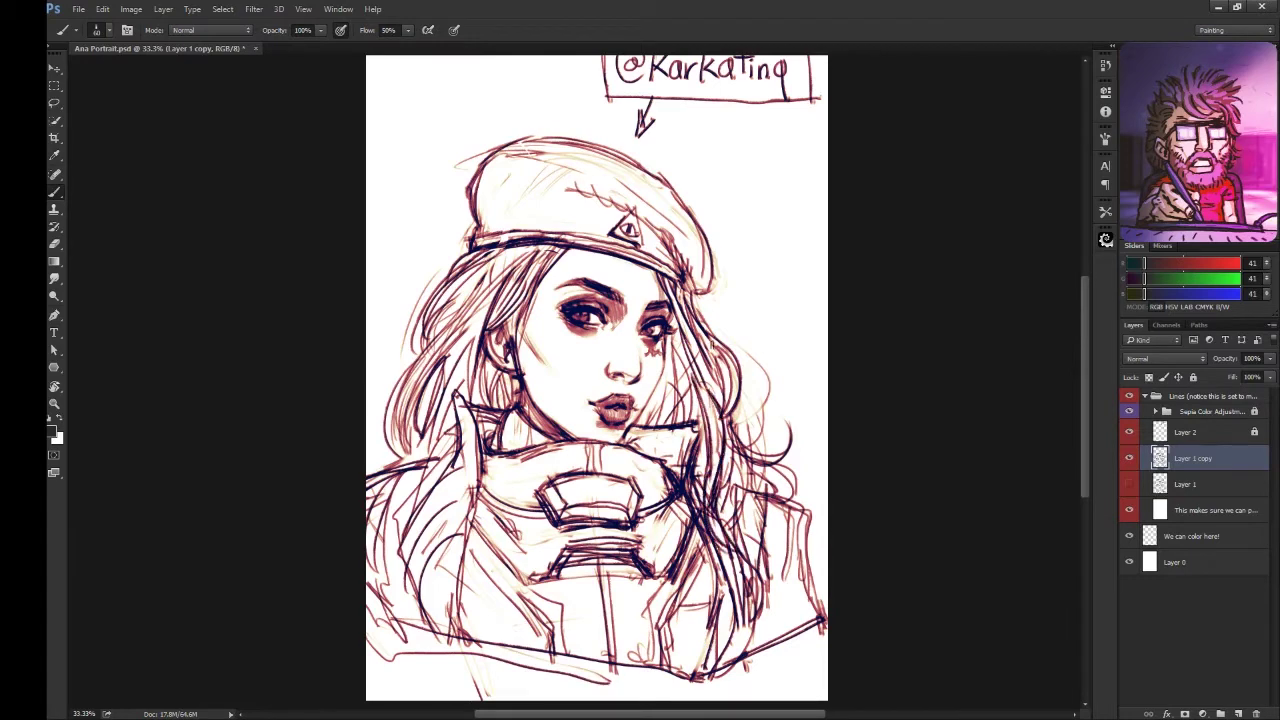
- Erase stray lines and fade the Layer 1 copy sketch to 40% opacity
drag(620, 412, 656, 420)
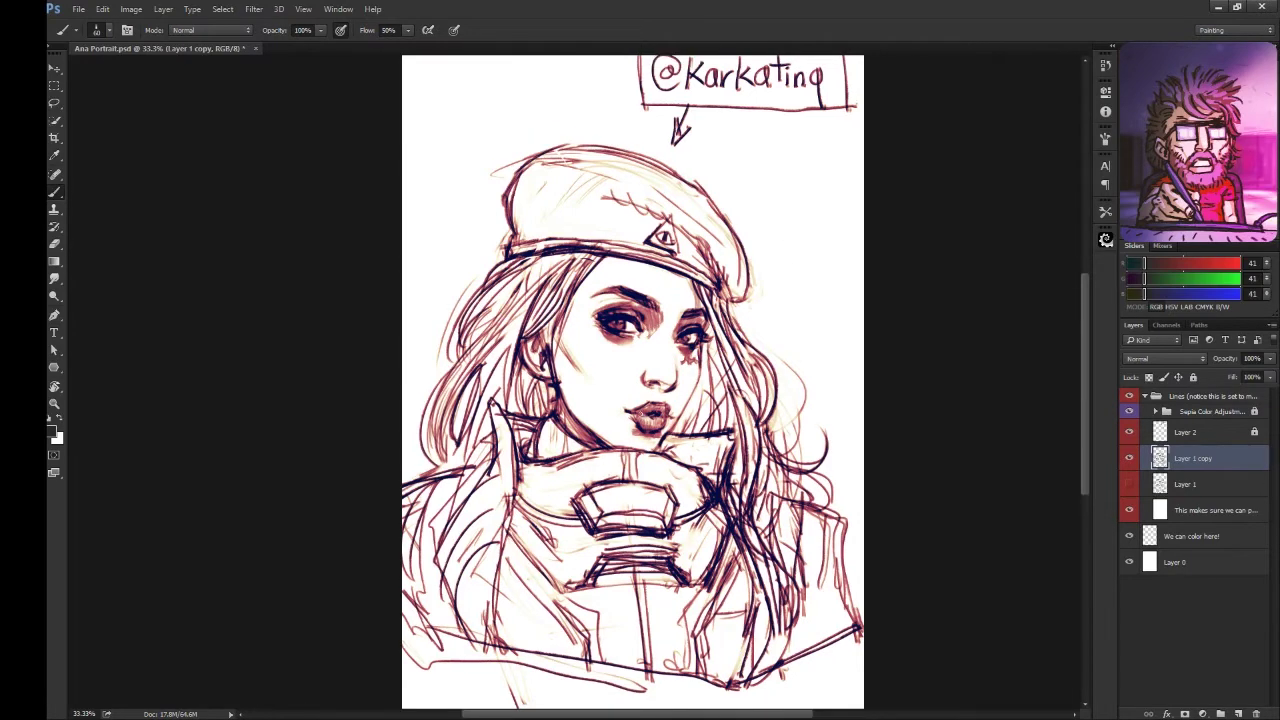
drag(567, 387, 616, 369)
key(e)
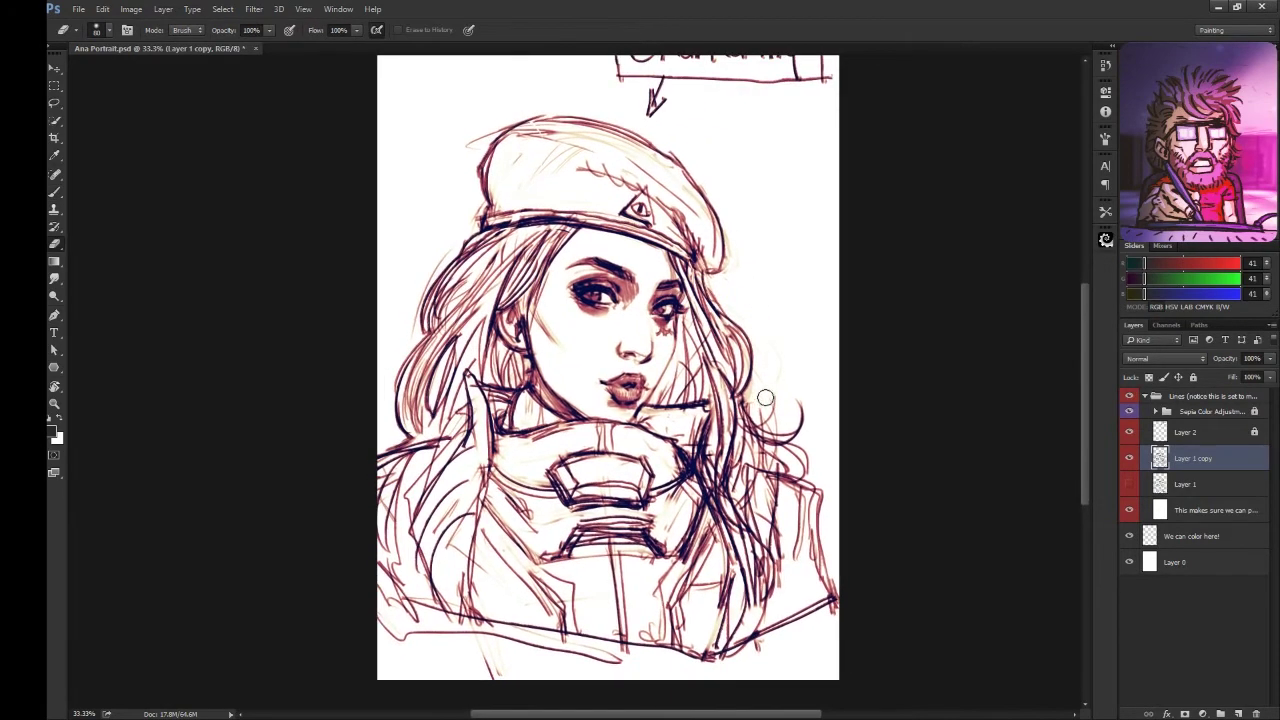
key(b)
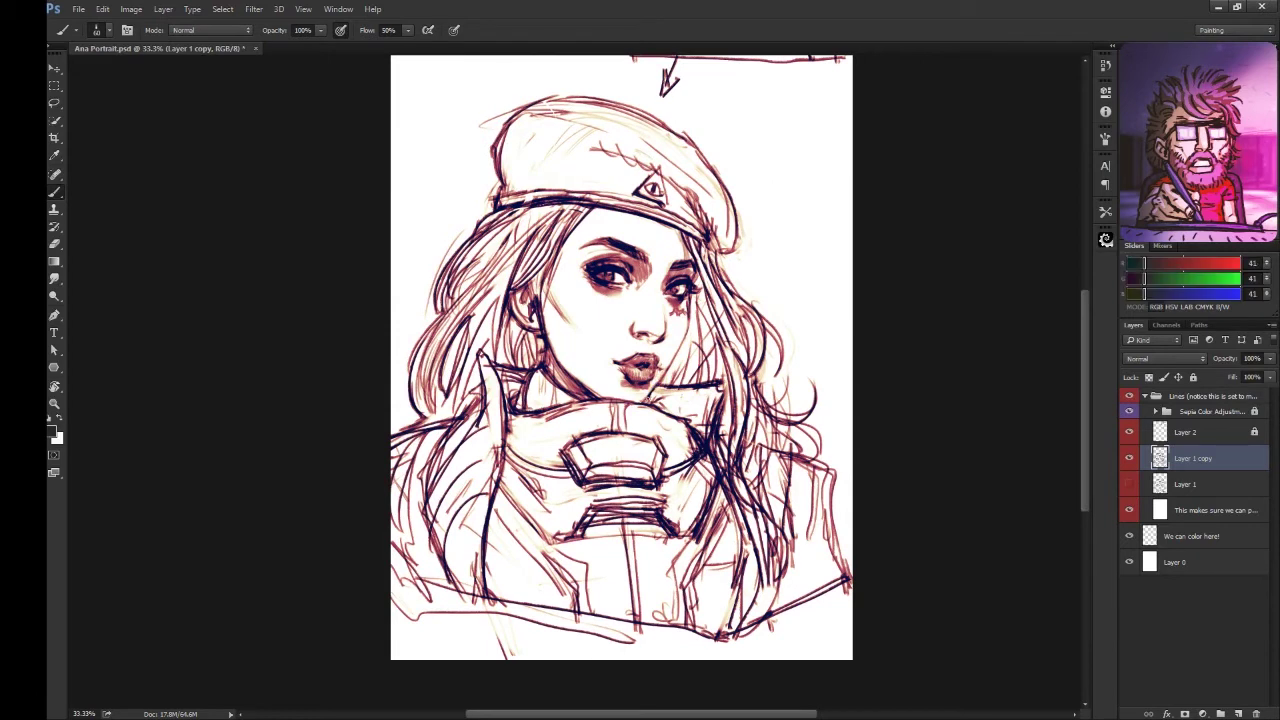
key(x)
key(x)
key(x)
key(x)
key(x)
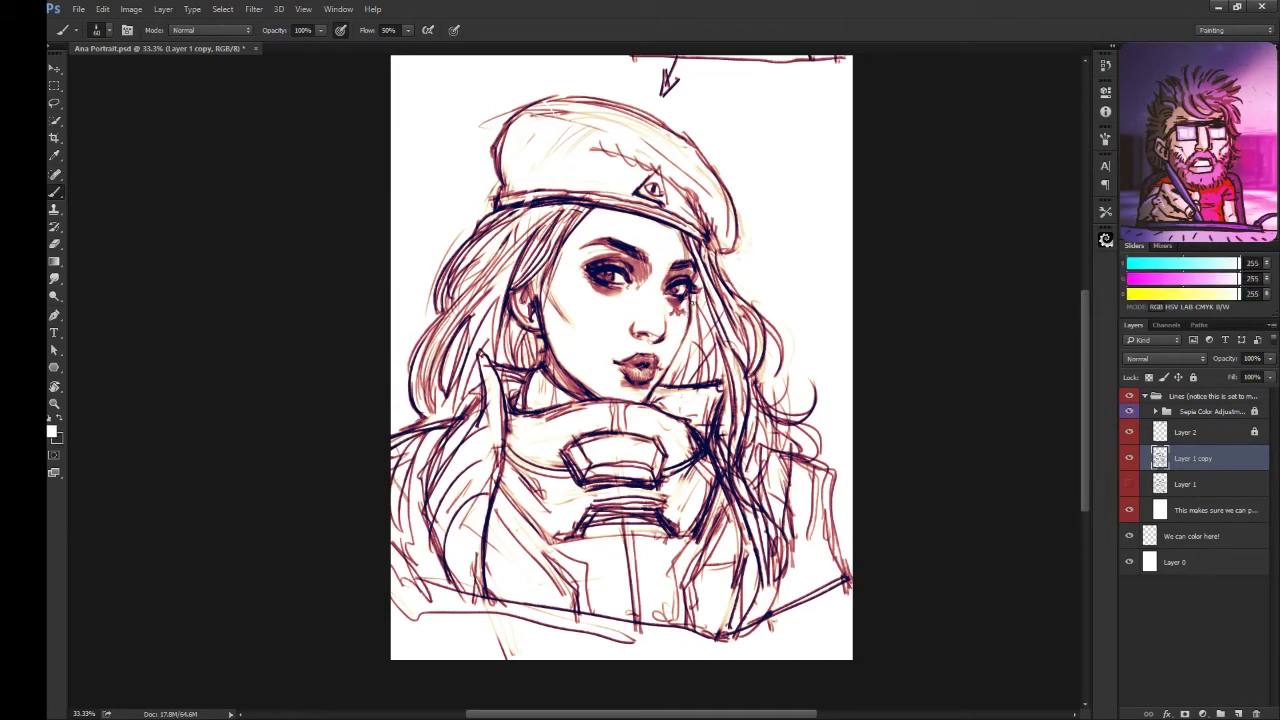
key(x)
key(x)
key(x)
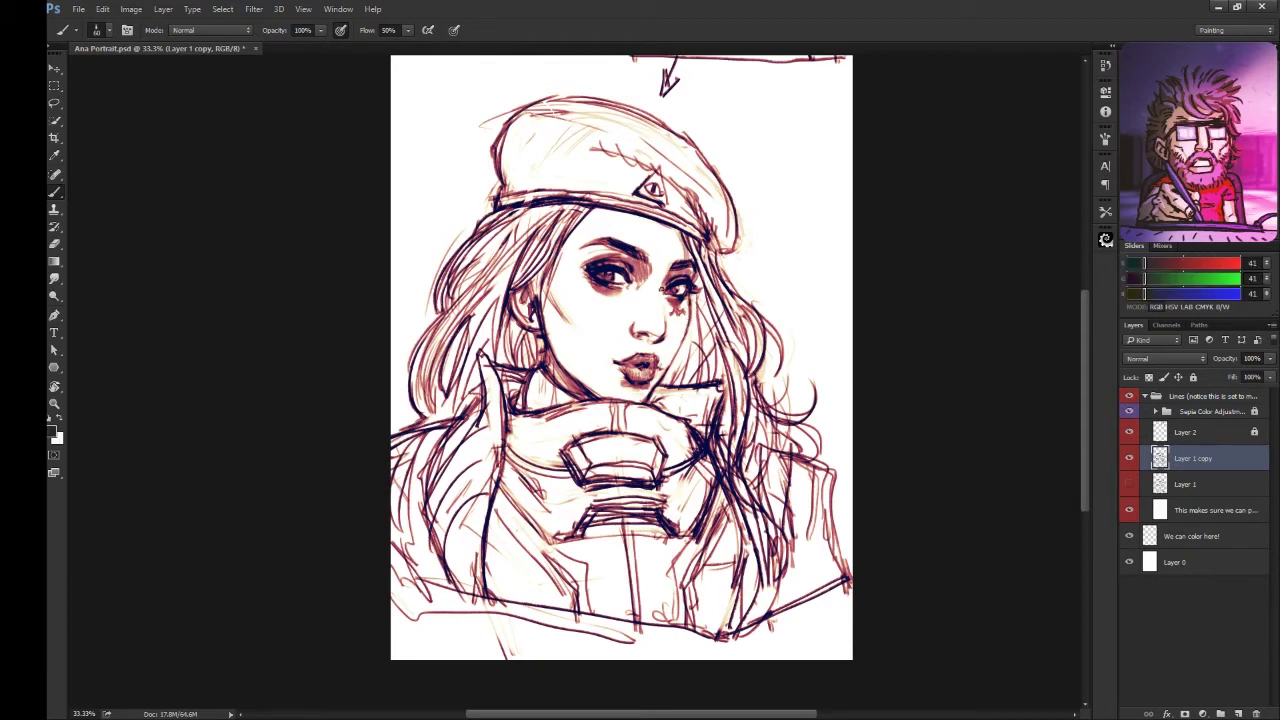
key(x)
key(x)
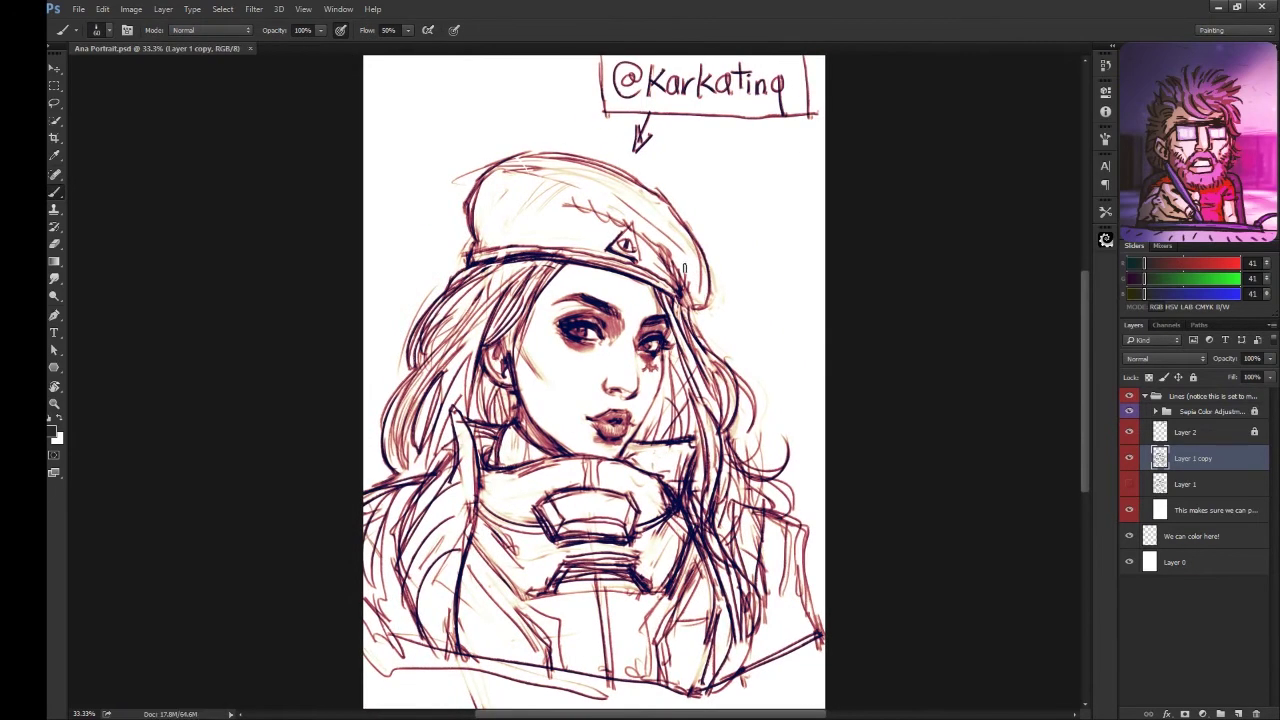
click(1270, 358)
drag(1266, 374, 1223, 374)
- On a new layer, draw the raised finger at the lips, hand, forearm and sleeve
click(1238, 713)
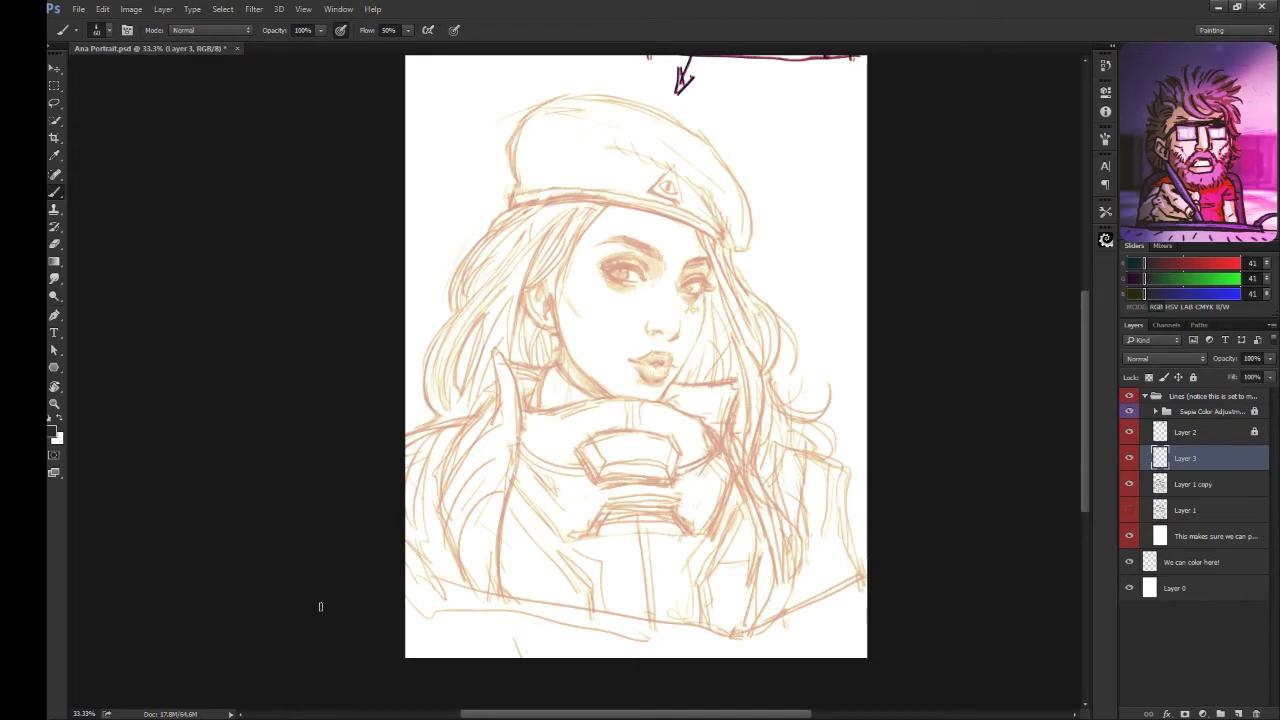
mouse_move(585, 548)
mouse_down()
mouse_move(662, 346)
mouse_move(645, 420)
mouse_move(610, 446)
mouse_move(668, 430)
mouse_up()
mouse_move(672, 438)
mouse_down()
mouse_move(698, 488)
mouse_move(670, 438)
mouse_up()
mouse_move(666, 442)
mouse_down()
mouse_move(686, 468)
mouse_move(664, 452)
mouse_up()
drag(658, 454, 690, 490)
mouse_move(663, 478)
mouse_down()
mouse_move(692, 494)
mouse_move(642, 584)
mouse_up()
drag(594, 500, 584, 588)
mouse_move(580, 588)
mouse_down()
mouse_move(646, 568)
mouse_move(548, 644)
mouse_up()
drag(632, 586, 616, 654)
drag(598, 644, 532, 658)
- Nudge the hand sketch up-right and redraw the raised finger and knuckles
key(v)
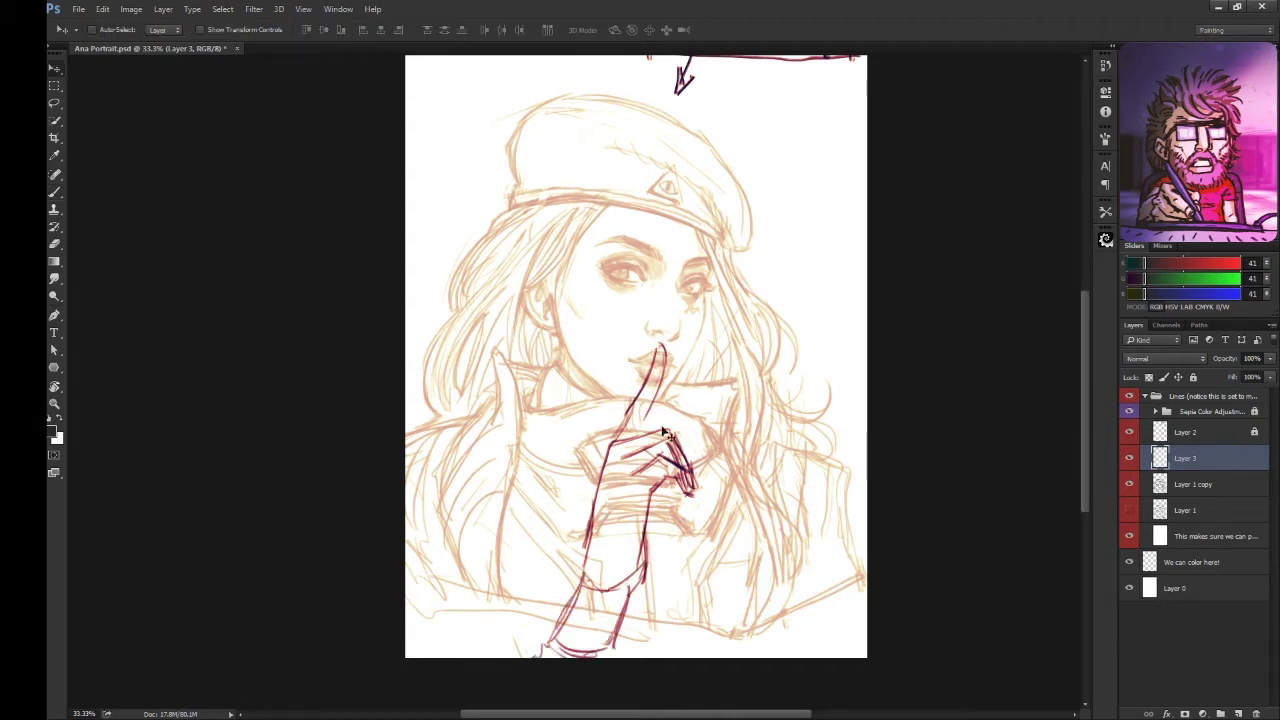
mouse_move(656, 442)
mouse_down()
mouse_move(676, 432)
mouse_move(662, 437)
mouse_up()
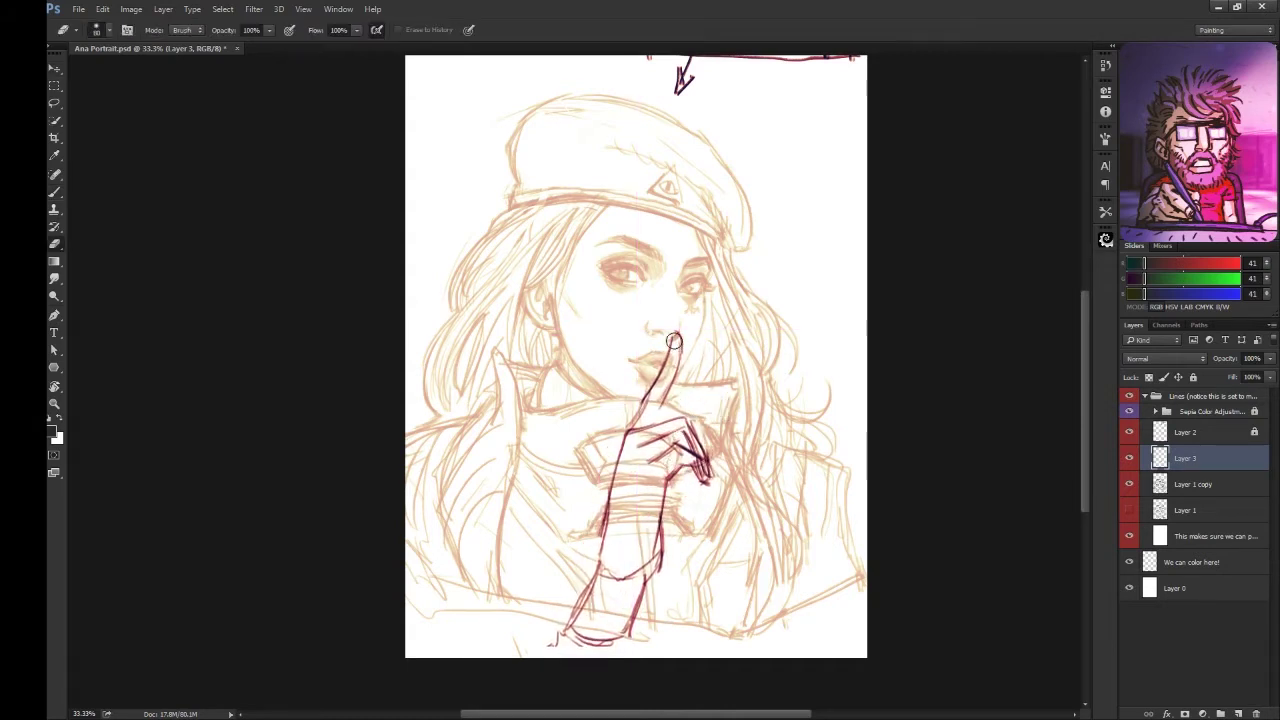
key(b)
drag(652, 370, 636, 420)
drag(656, 345, 644, 430)
drag(666, 376, 650, 426)
mouse_move(646, 434)
mouse_down()
mouse_move(620, 454)
mouse_move(628, 438)
mouse_up()
drag(632, 464, 642, 446)
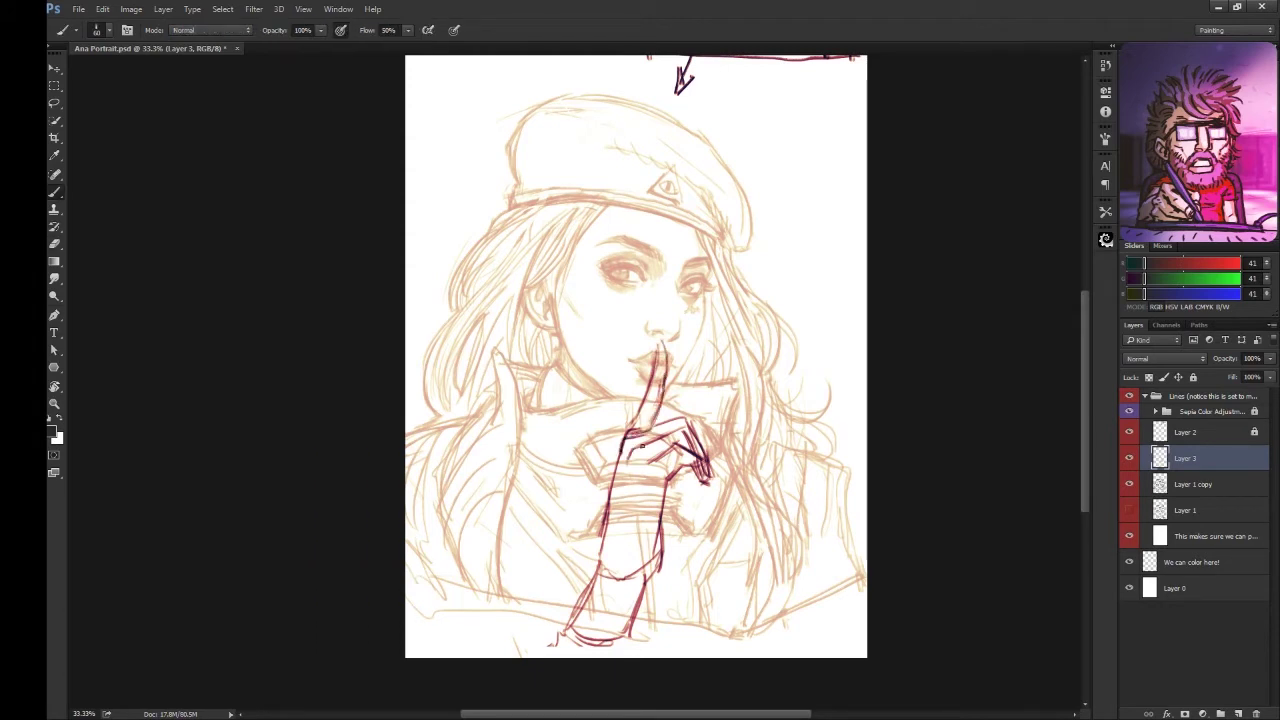
drag(620, 553, 605, 590)
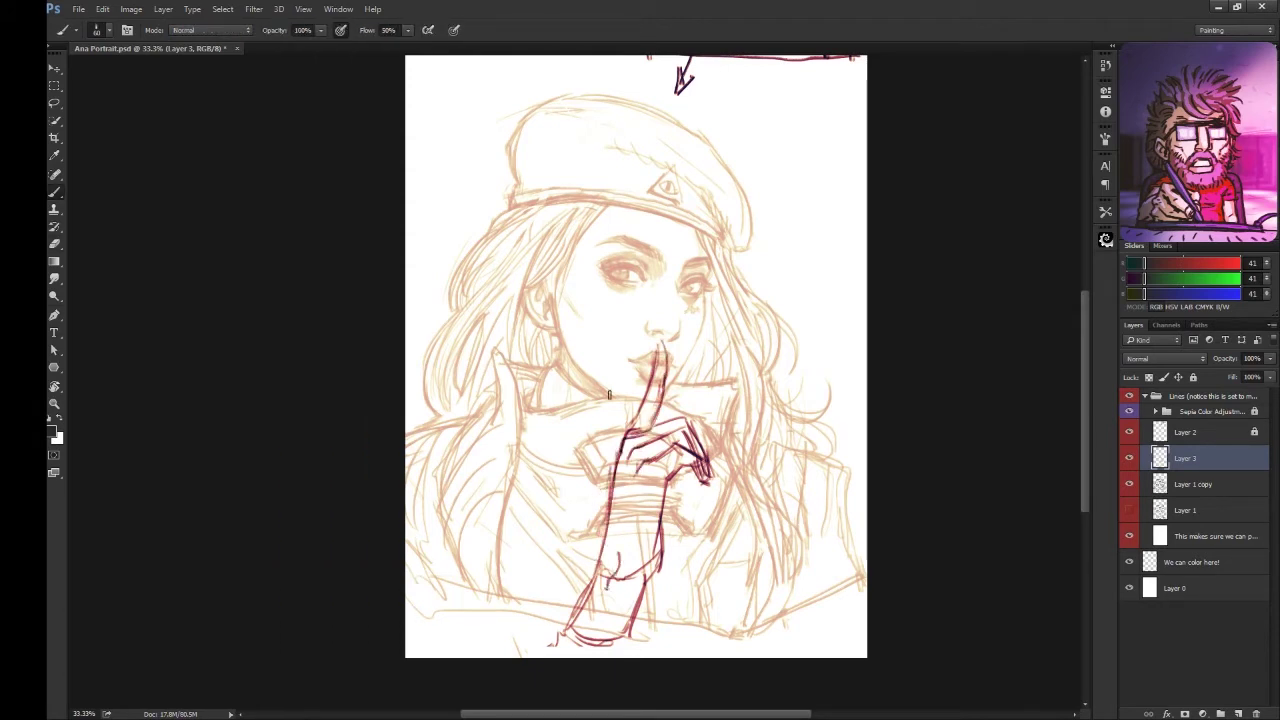
mouse_move(682, 420)
mouse_down()
mouse_move(638, 434)
mouse_move(648, 462)
mouse_move(703, 488)
mouse_move(630, 636)
mouse_up()
- Sketch the forearm, wrist and wrist-cuff lines
drag(665, 502, 630, 616)
mouse_move(626, 436)
mouse_down()
mouse_move(617, 475)
mouse_move(630, 432)
mouse_move(635, 485)
mouse_move(621, 489)
mouse_move(668, 484)
mouse_move(642, 496)
mouse_up()
mouse_move(645, 450)
mouse_down()
mouse_move(628, 478)
mouse_move(622, 462)
mouse_up()
drag(642, 476, 624, 478)
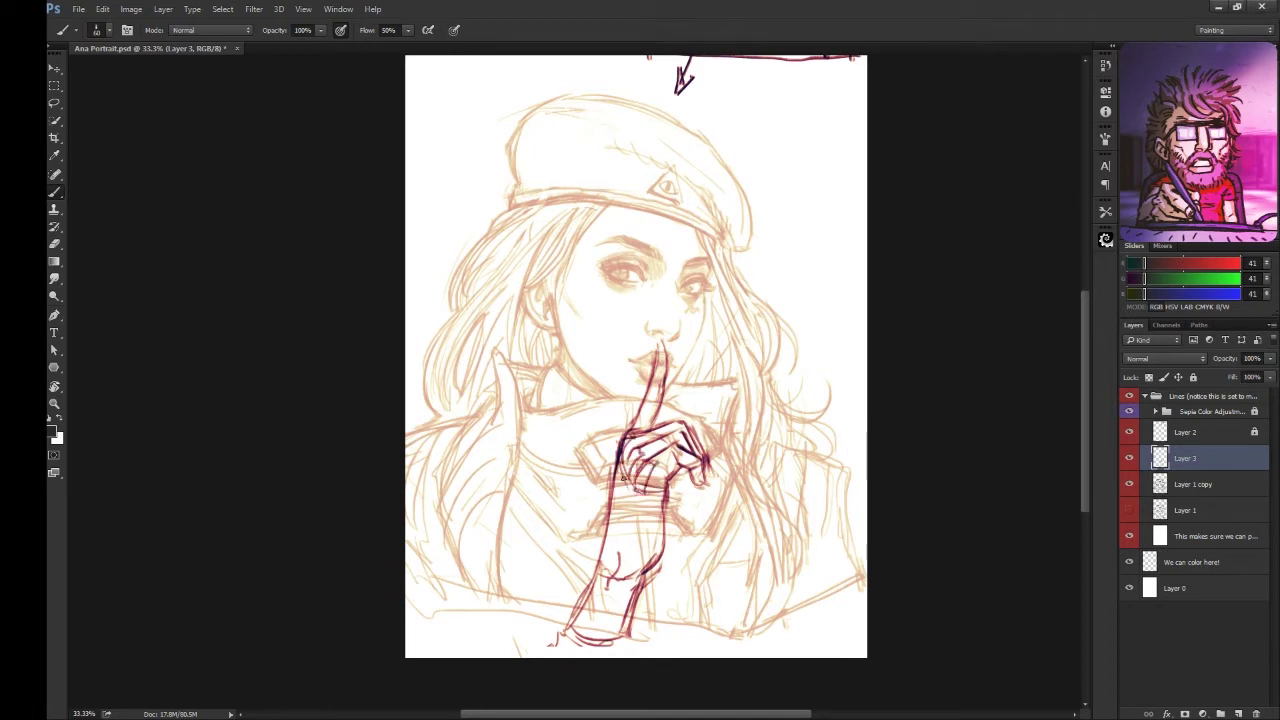
drag(648, 545, 628, 590)
mouse_move(668, 465)
mouse_down()
mouse_move(642, 548)
mouse_move(702, 476)
mouse_up()
drag(650, 440, 680, 454)
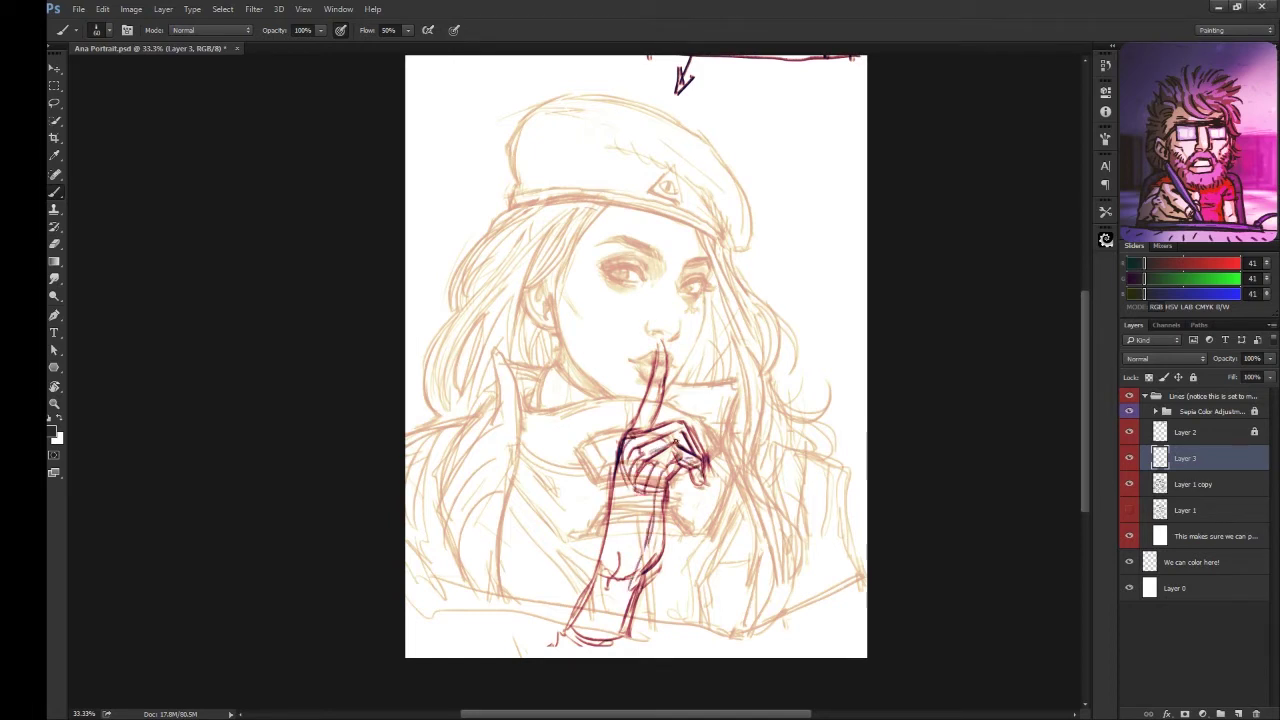
key(e)
key(b)
- Strengthen the lower forearm and hand lines, then save the document
drag(598, 550, 566, 620)
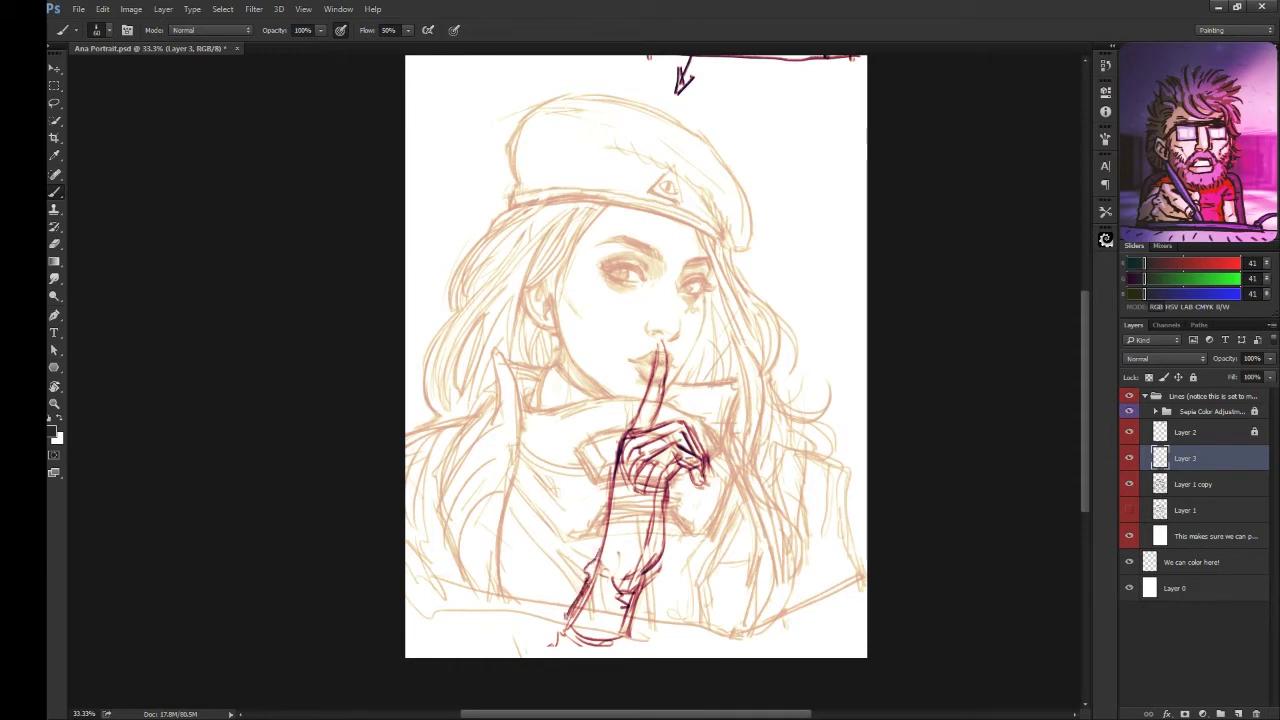
drag(620, 525, 594, 562)
mouse_move(630, 522)
mouse_down()
mouse_move(610, 574)
mouse_move(546, 642)
mouse_up()
drag(644, 598, 626, 656)
mouse_move(650, 430)
mouse_down()
mouse_move(662, 344)
mouse_move(672, 348)
mouse_up()
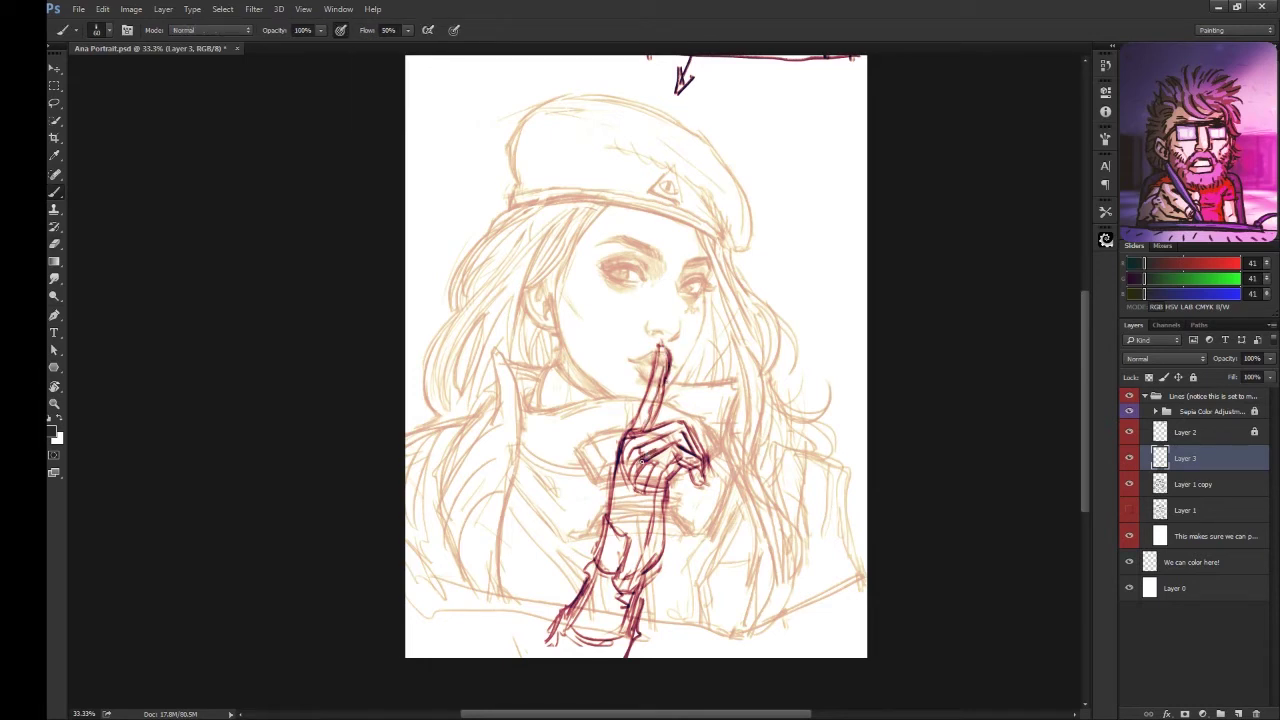
drag(642, 460, 652, 440)
mouse_move(666, 486)
mouse_down()
mouse_move(682, 454)
mouse_move(700, 460)
mouse_move(700, 486)
mouse_move(702, 430)
mouse_up()
key(ctrl+s)
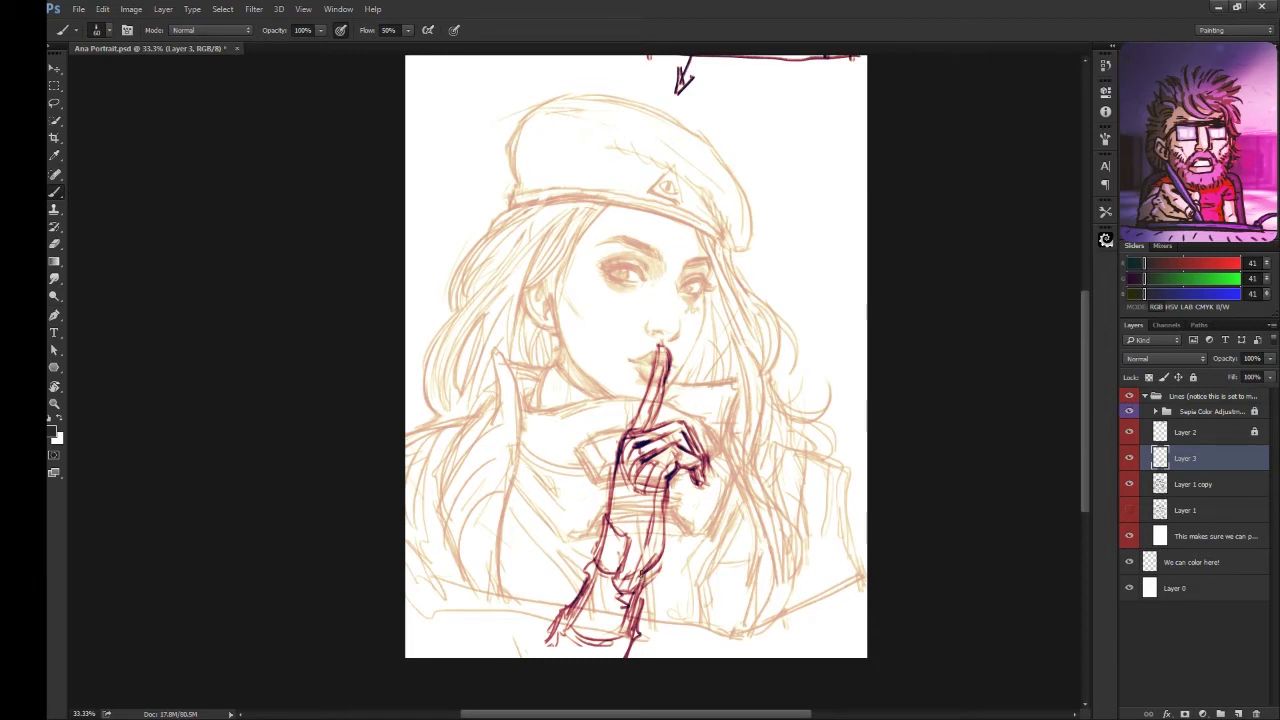
- Enlarge and tilt the hand sketch with Free Transform
key(ctrl+t)
drag(718, 329, 723, 309)
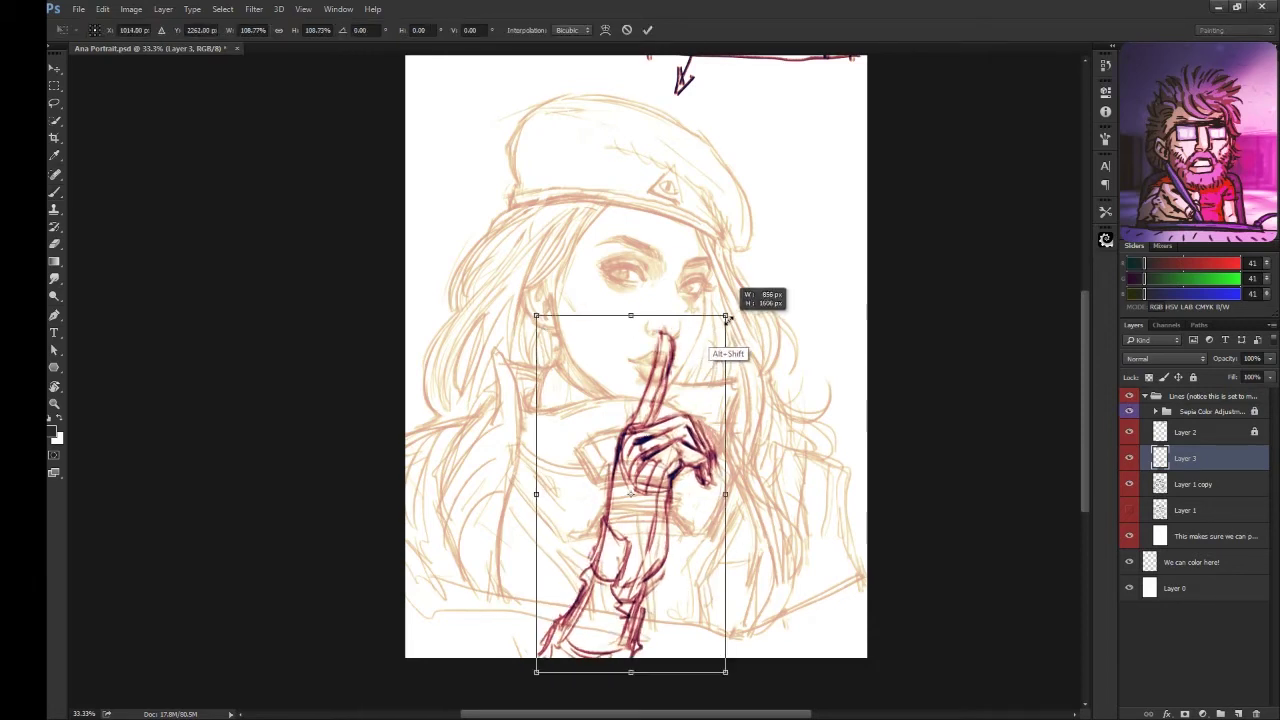
drag(627, 671, 731, 565)
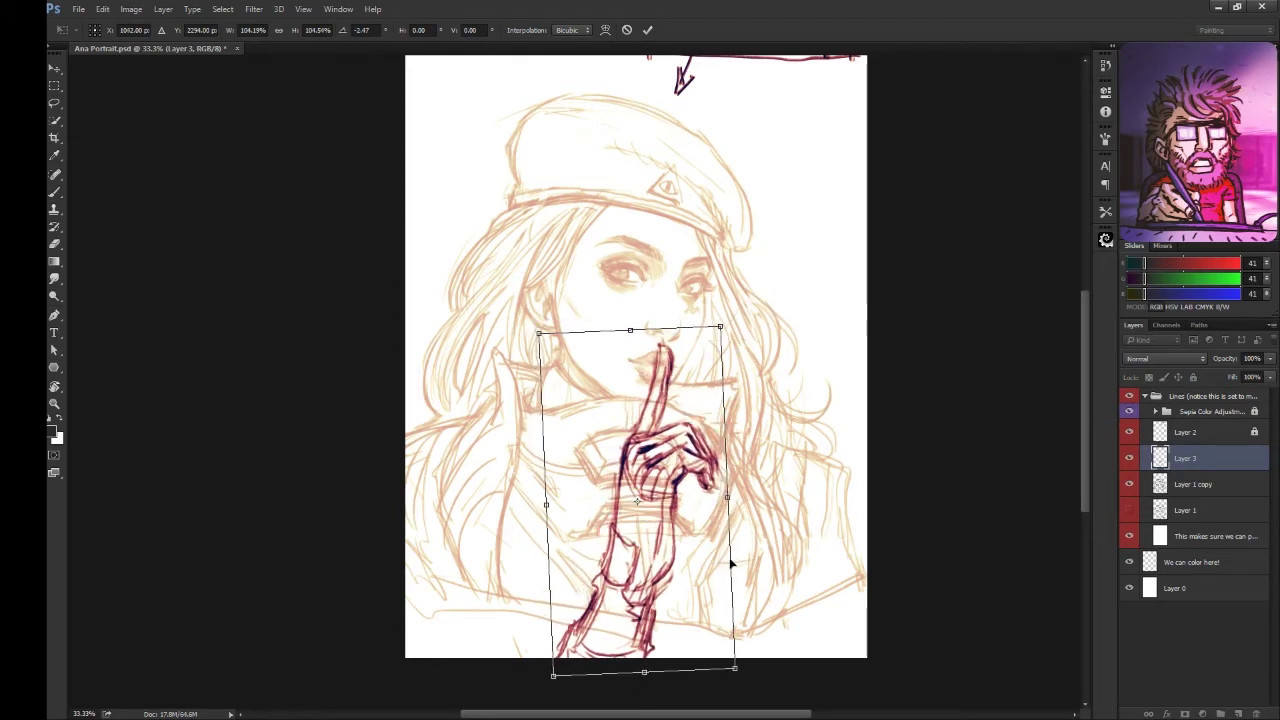
key(Return)
key(b)
- Draw and thicken the wrist cuff outline, cleaning strokes at the forearm bottom
mouse_move(606, 538)
mouse_down()
mouse_move(642, 540)
mouse_move(631, 581)
mouse_move(640, 556)
mouse_up()
drag(616, 480, 668, 504)
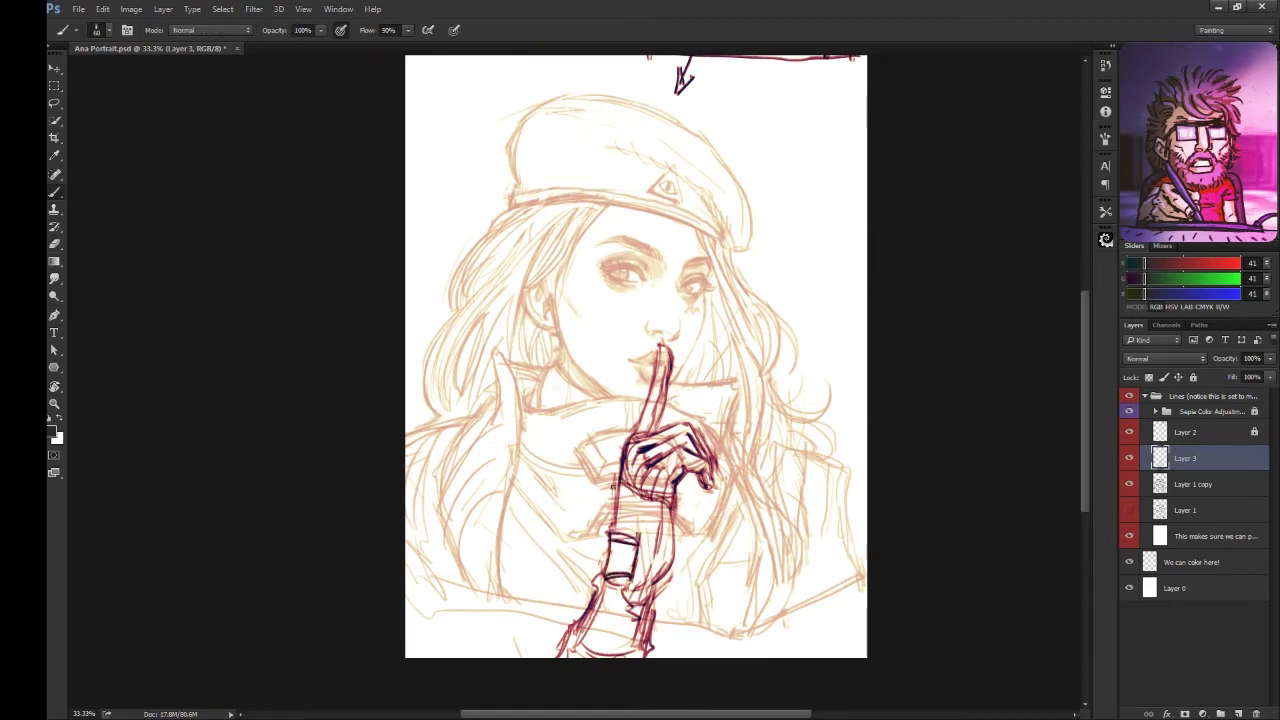
mouse_move(604, 582)
mouse_down()
mouse_move(650, 630)
mouse_move(640, 652)
mouse_up()
key(e)
key(b)
drag(585, 620, 645, 656)
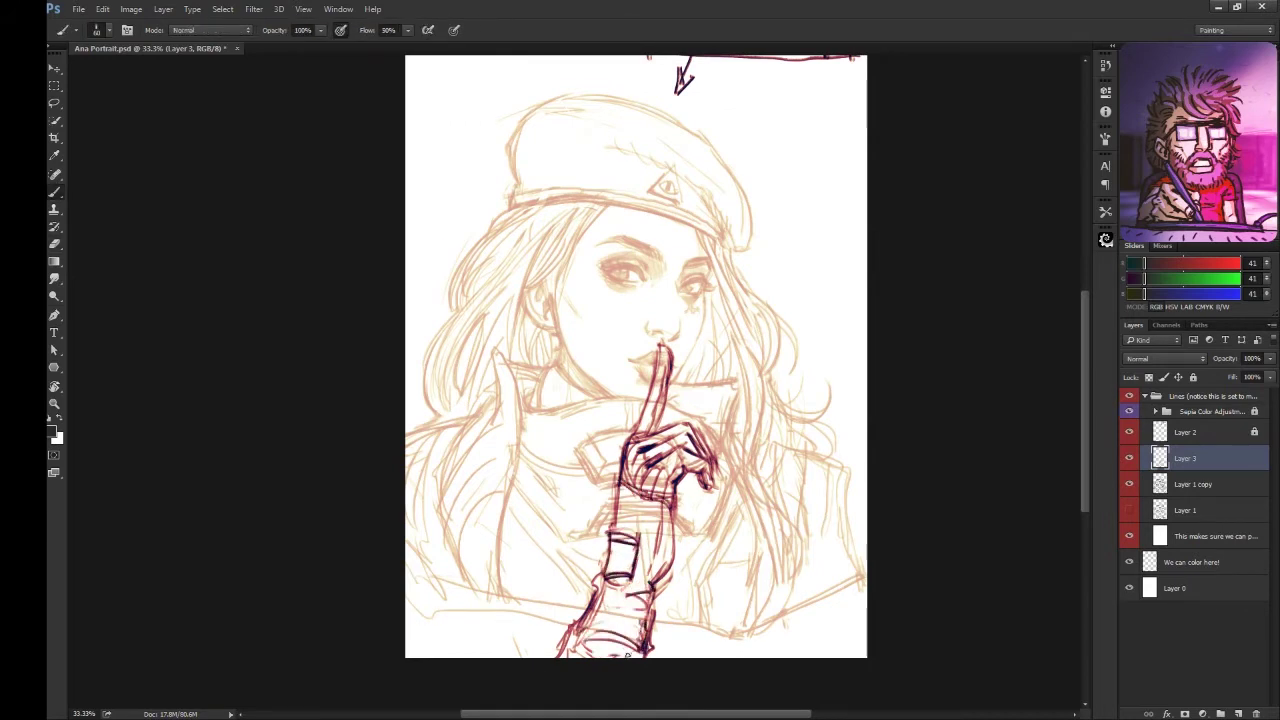
- Ink the finger edges and redraw the wrist cuff bolder with 50% brush flow
drag(696, 428, 712, 466)
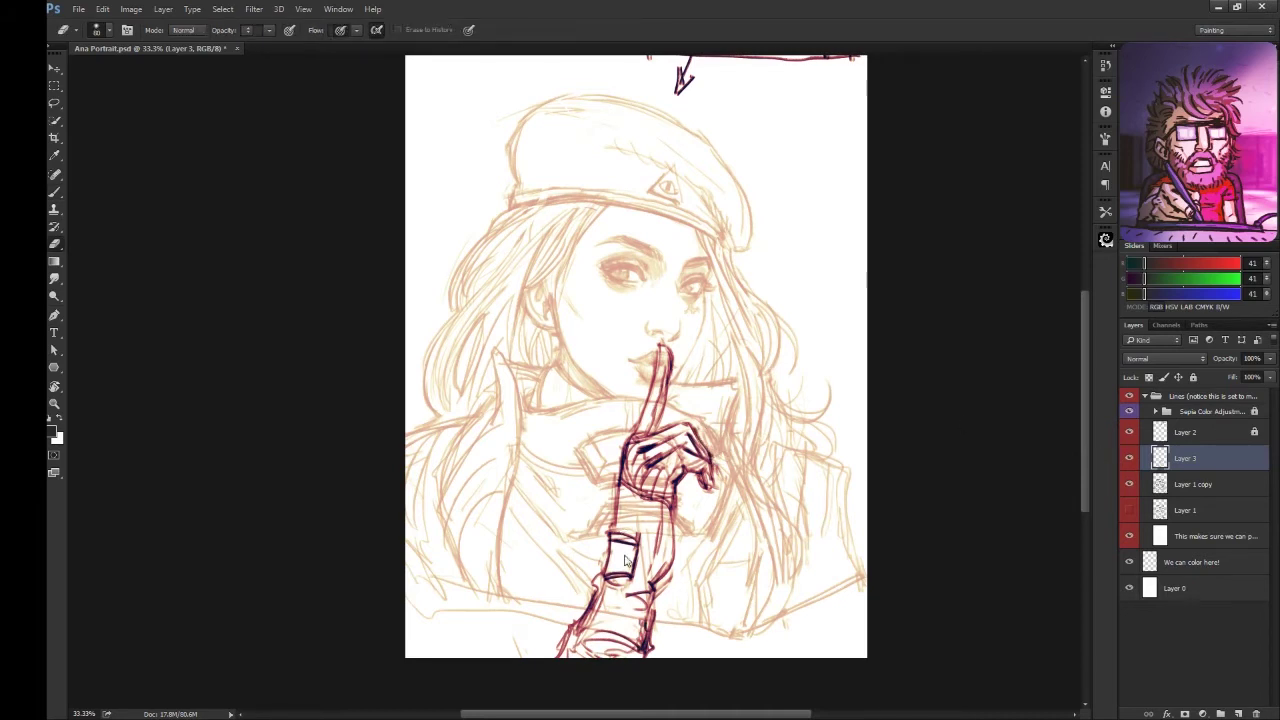
drag(608, 536, 602, 578)
drag(640, 534, 630, 580)
drag(612, 540, 644, 528)
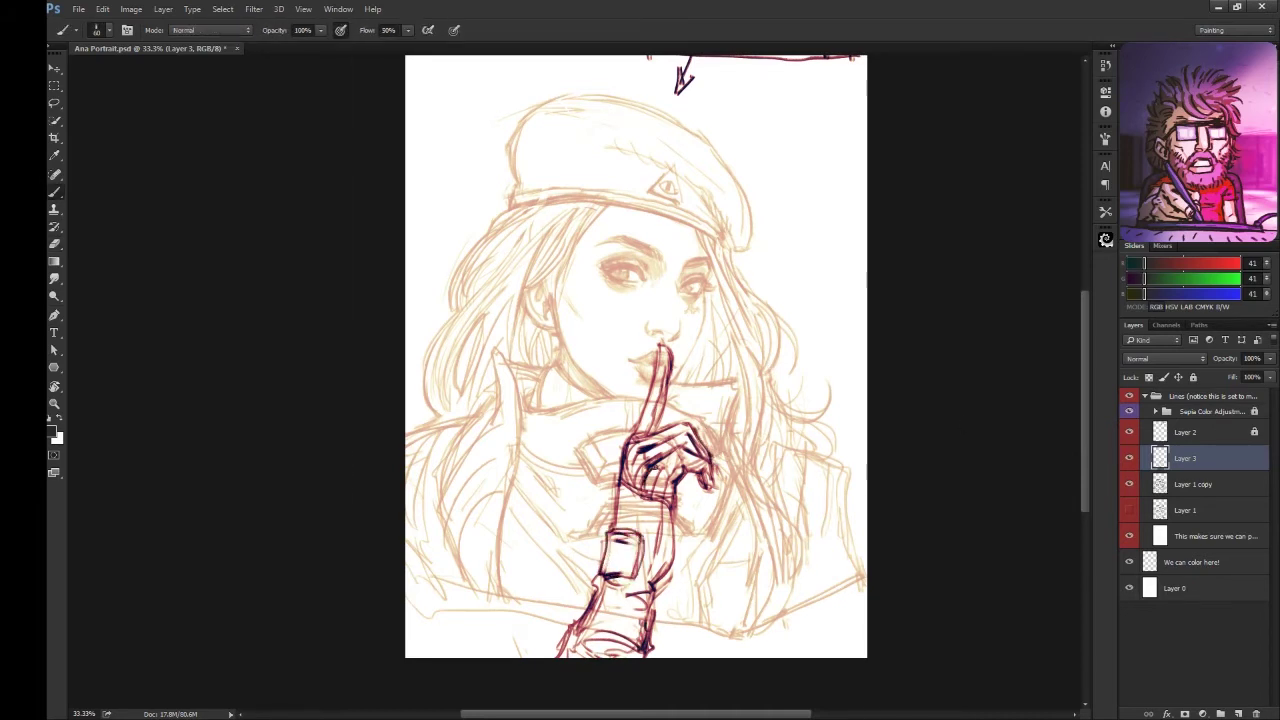
key(shift+5)
mouse_move(660, 466)
mouse_down()
mouse_move(650, 494)
mouse_move(624, 470)
mouse_up()
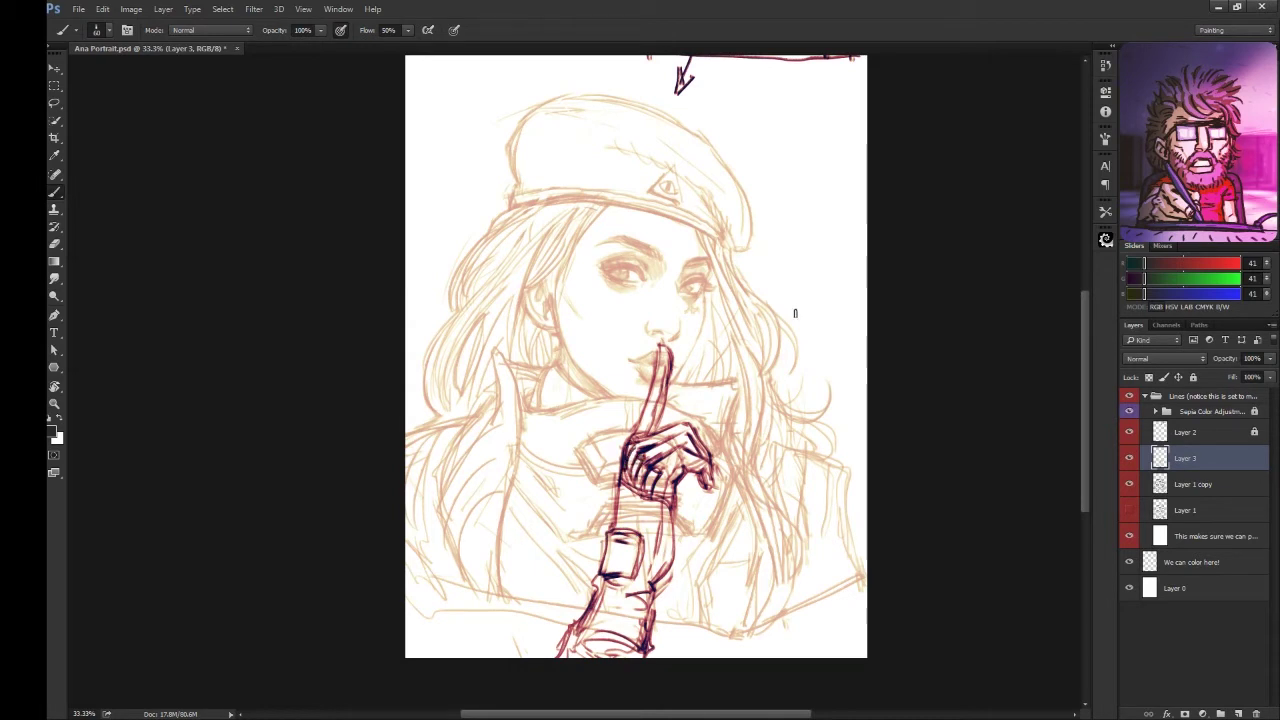
- Refine the bottle lines, erase lower-left strays, hide Layer 3 and select Layer 1 copy
click(1129, 484)
click(1129, 484)
drag(410, 576, 488, 656)
drag(440, 535, 505, 657)
drag(470, 615, 478, 657)
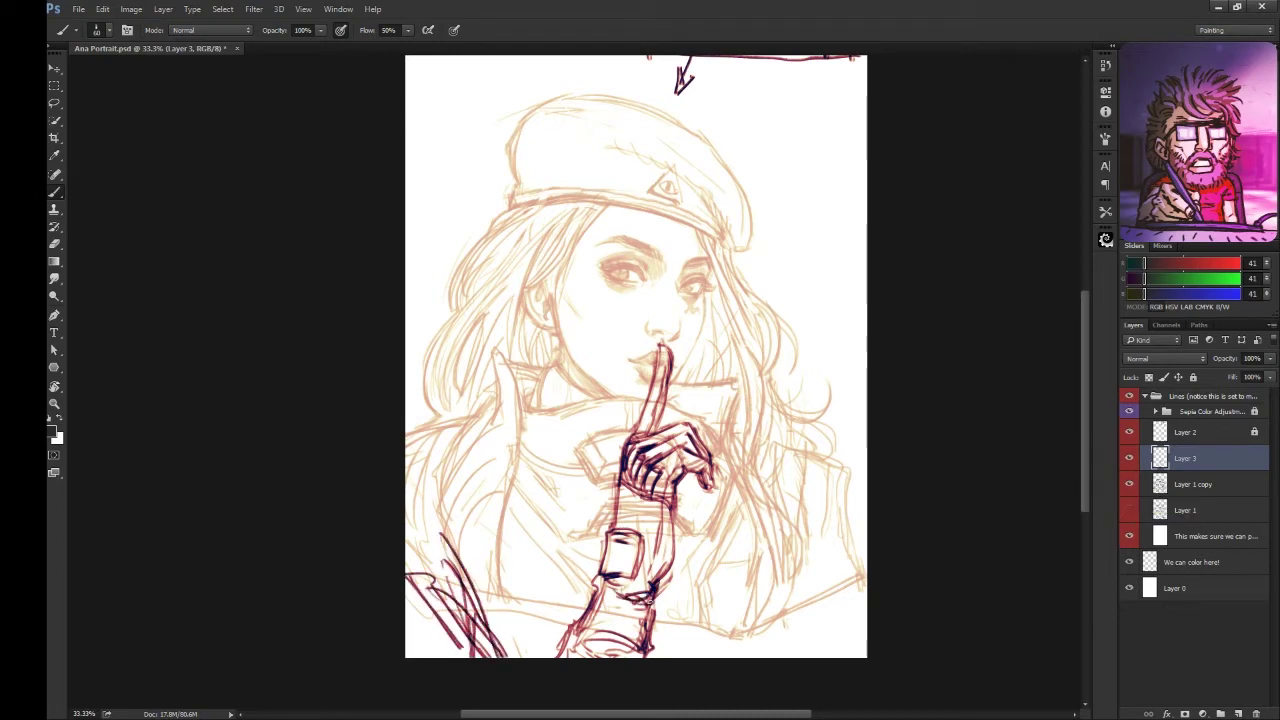
mouse_move(645, 612)
mouse_down()
mouse_move(648, 645)
mouse_move(632, 535)
mouse_up()
key(e)
drag(430, 560, 500, 650)
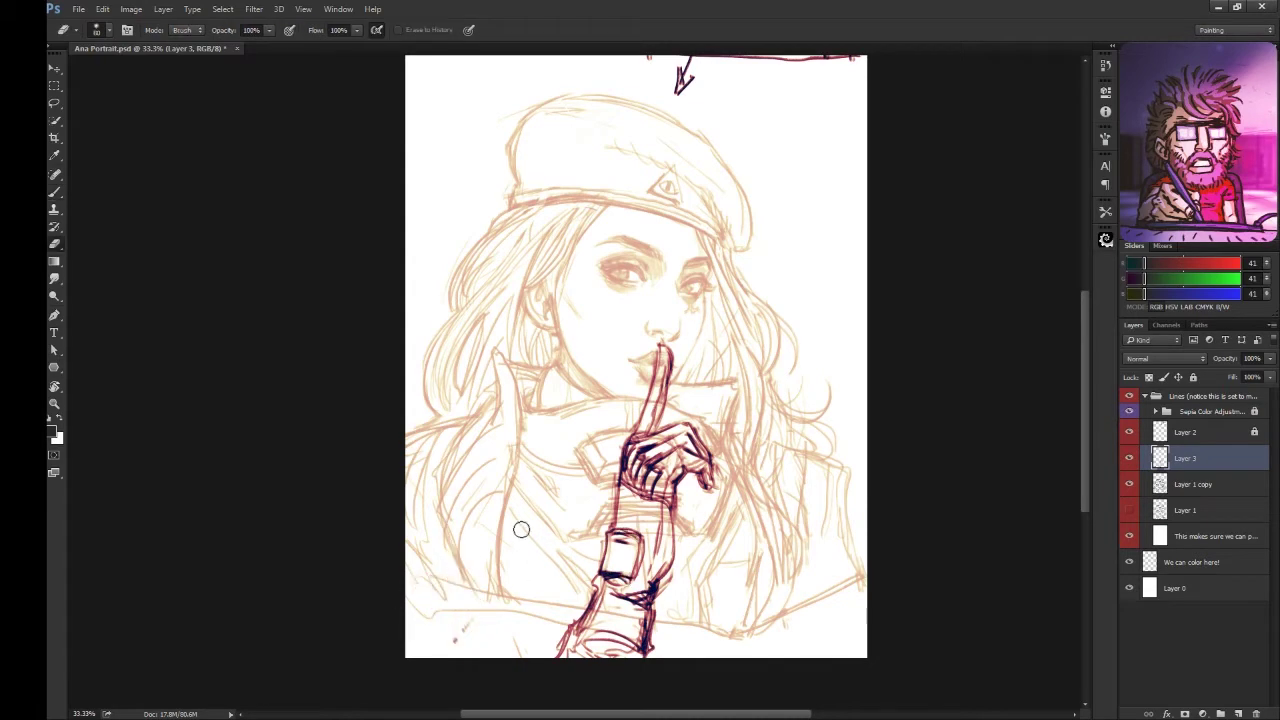
key(b)
click(1150, 484)
click(1129, 457)
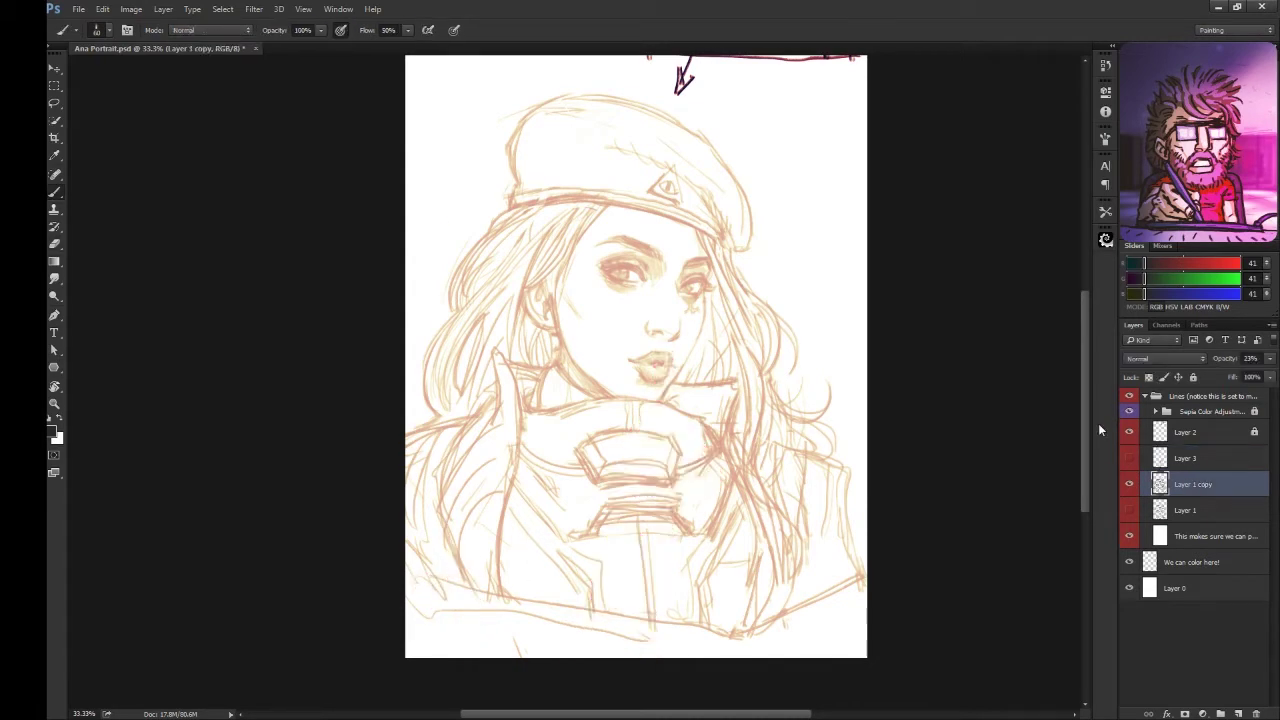
- Duplicate the sketch layer at full opacity and rotate its lower body about 5 degrees
drag(1269, 358, 1274, 374)
key(ctrl+j)
key(l)
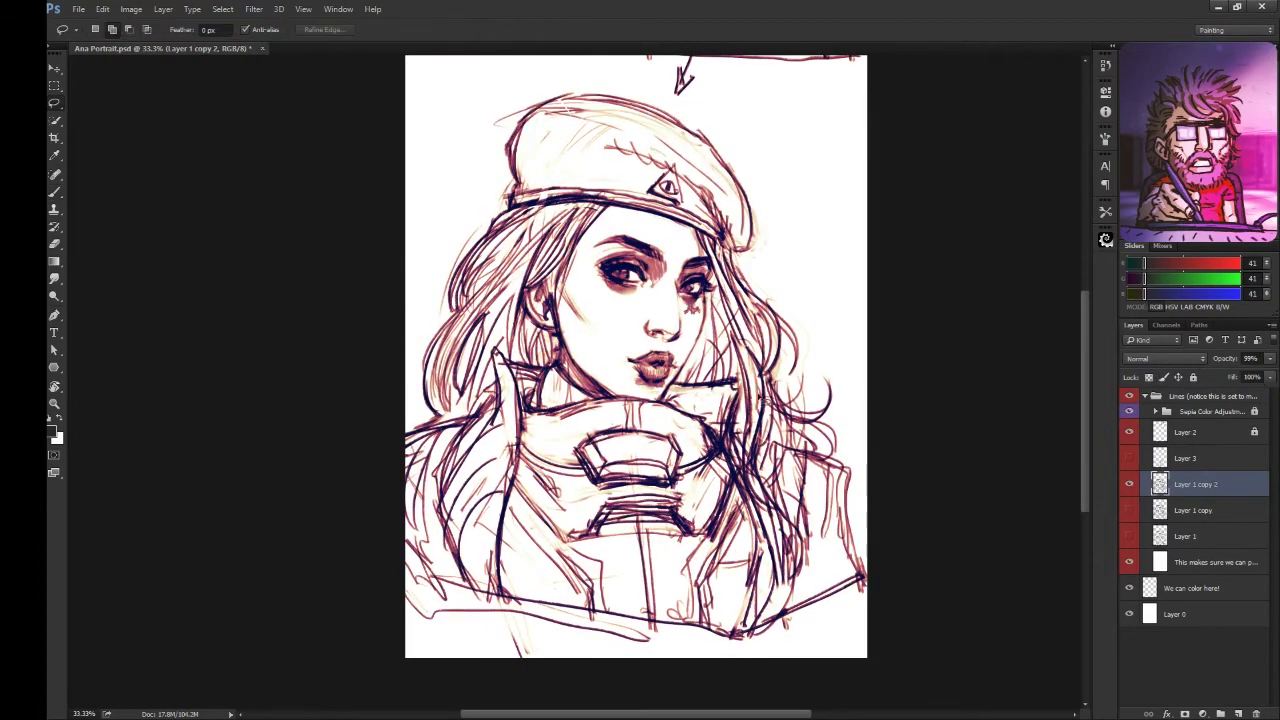
mouse_move(850, 435)
mouse_down()
mouse_move(450, 660)
mouse_move(868, 600)
mouse_up()
key(ctrl+t)
mouse_move(896, 396)
mouse_down()
mouse_move(924, 371)
mouse_move(920, 357)
mouse_up()
key(Return)
- Brush darker strokes along the hair left of the face
key(b)
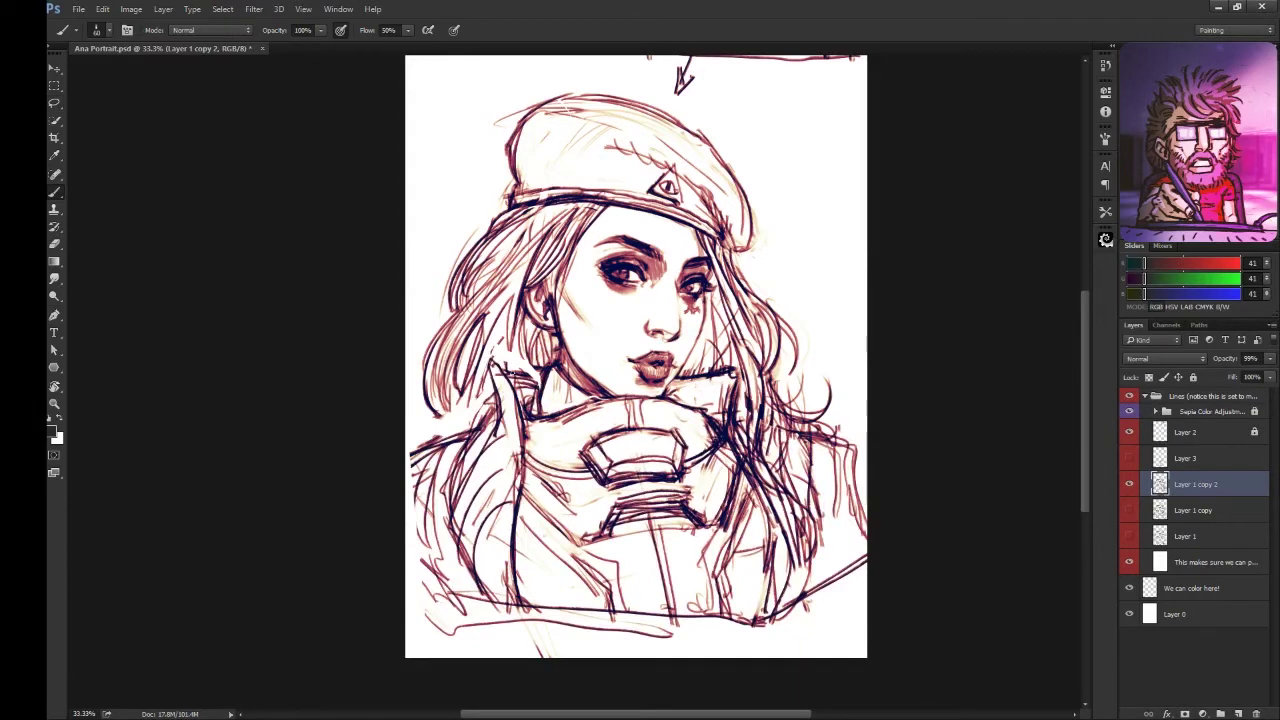
drag(410, 450, 448, 392)
mouse_move(436, 440)
mouse_down()
mouse_move(476, 374)
mouse_move(478, 398)
mouse_up()
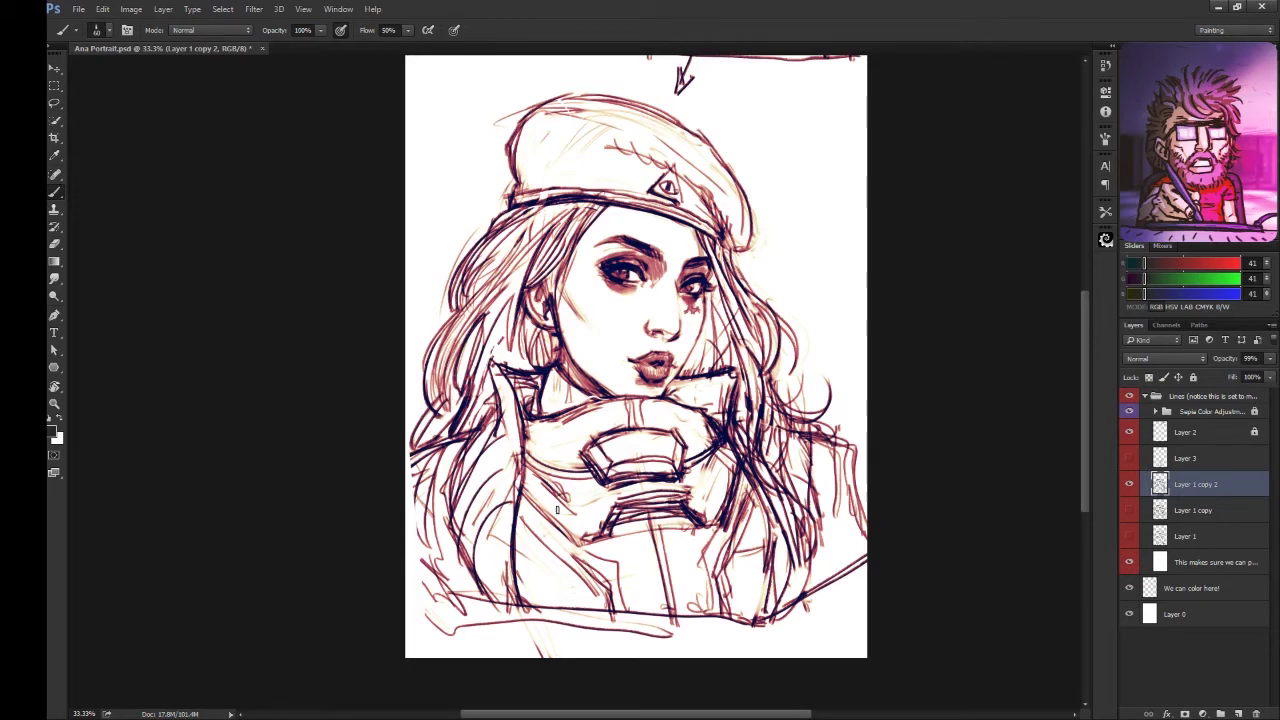
mouse_move(476, 428)
mouse_down()
mouse_move(406, 464)
mouse_move(406, 610)
mouse_up()
drag(420, 456, 406, 558)
- Erase stray right-side lines, darken the right hair, and hatch the left side of the jacket
key(e)
drag(852, 440, 806, 520)
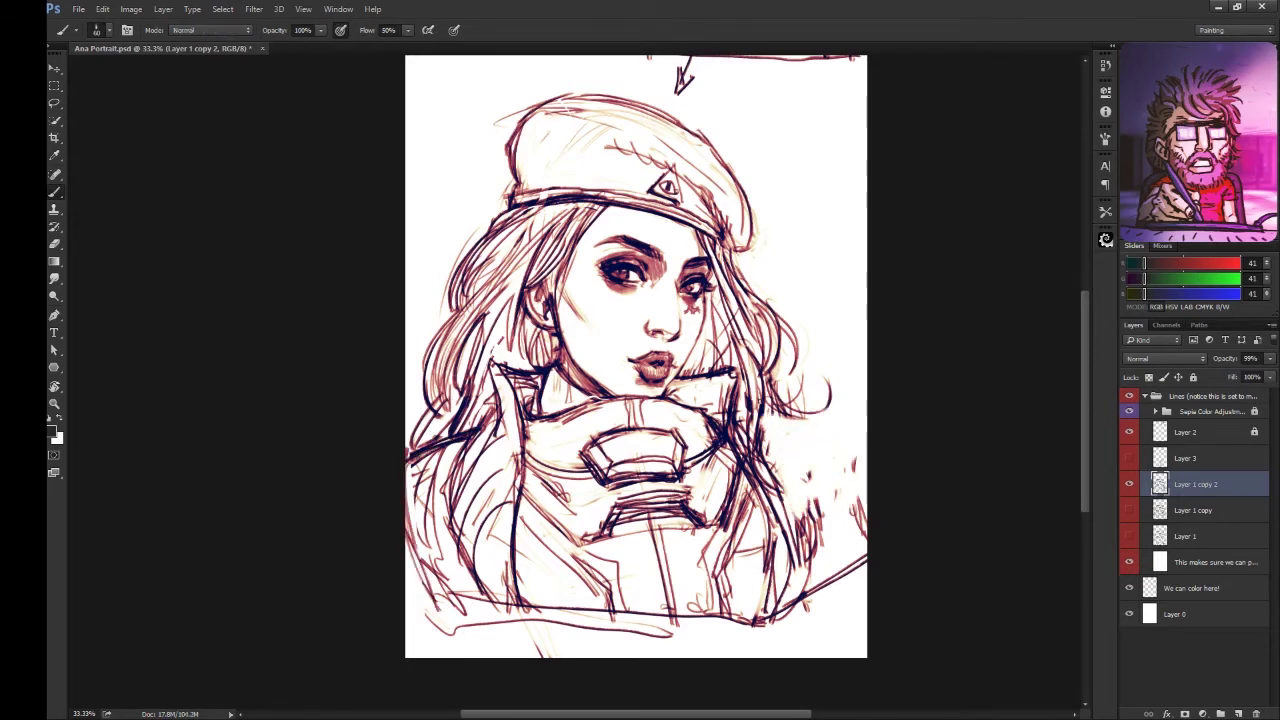
drag(772, 402, 840, 515)
drag(846, 430, 852, 590)
drag(792, 418, 856, 530)
drag(770, 476, 808, 590)
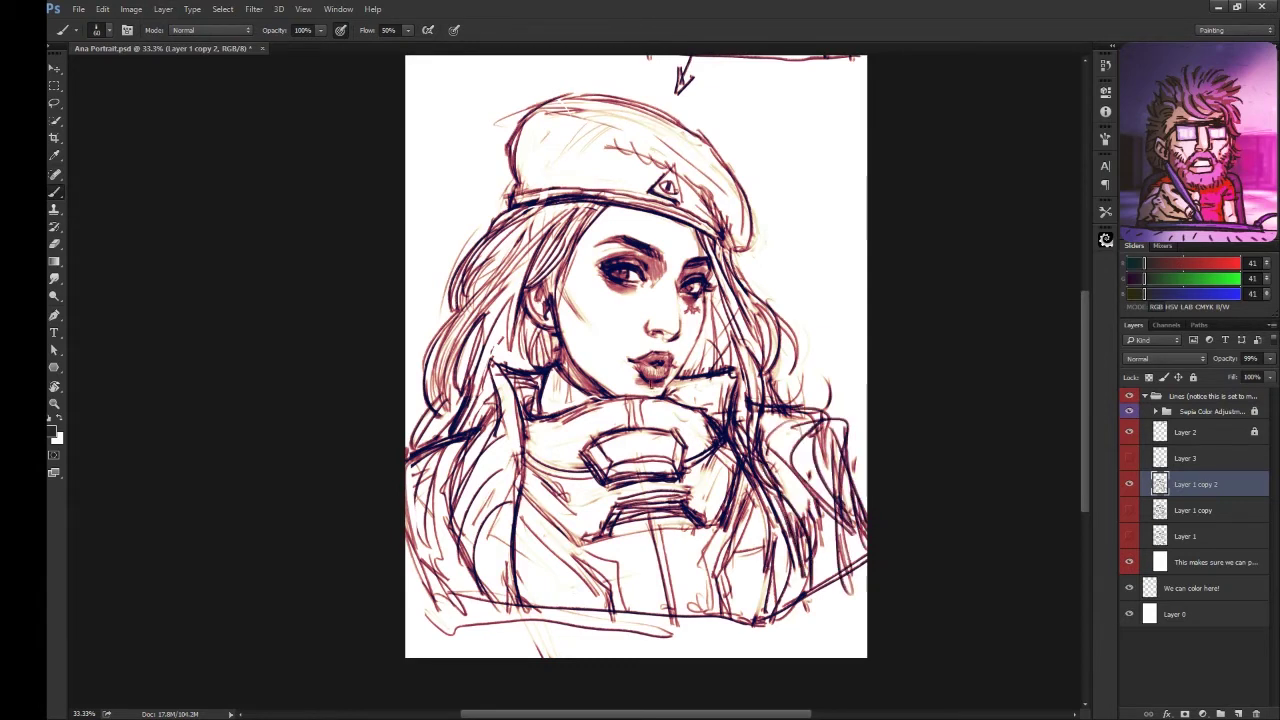
drag(516, 490, 588, 550)
drag(690, 522, 730, 536)
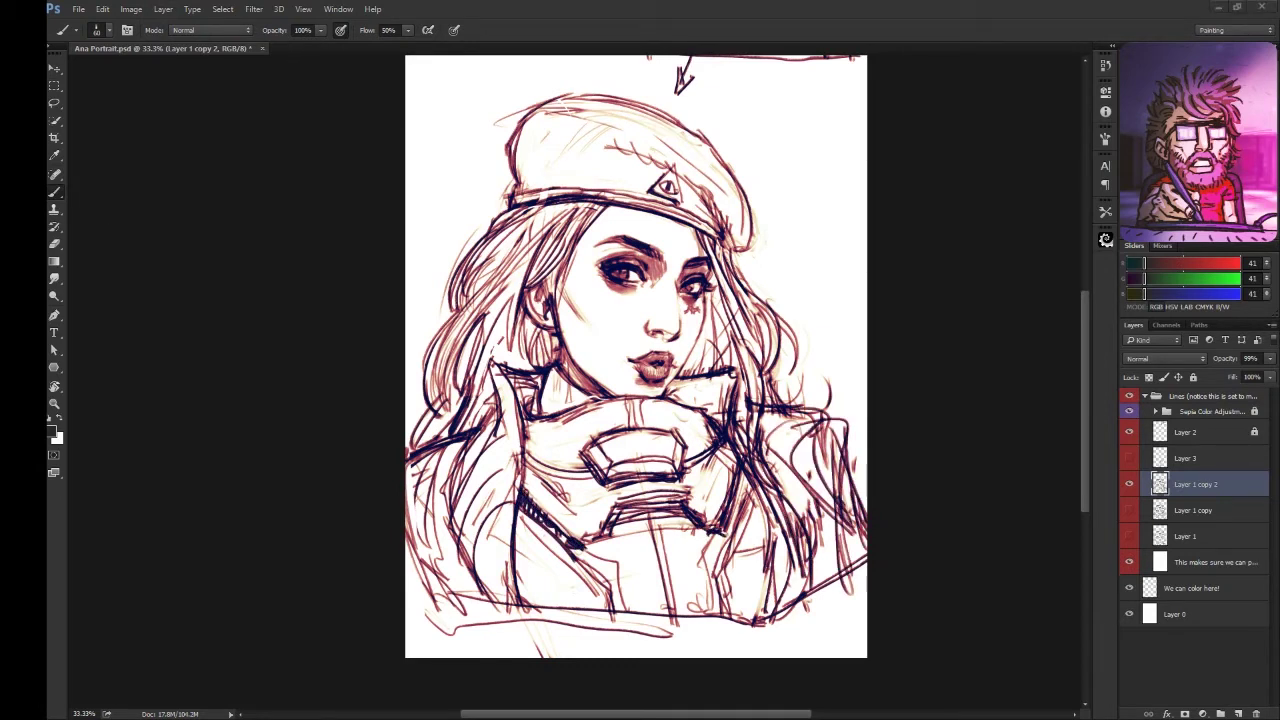
- Toggle Layer 3's hand sketch to compare the hands, then view it on its own
click(1129, 458)
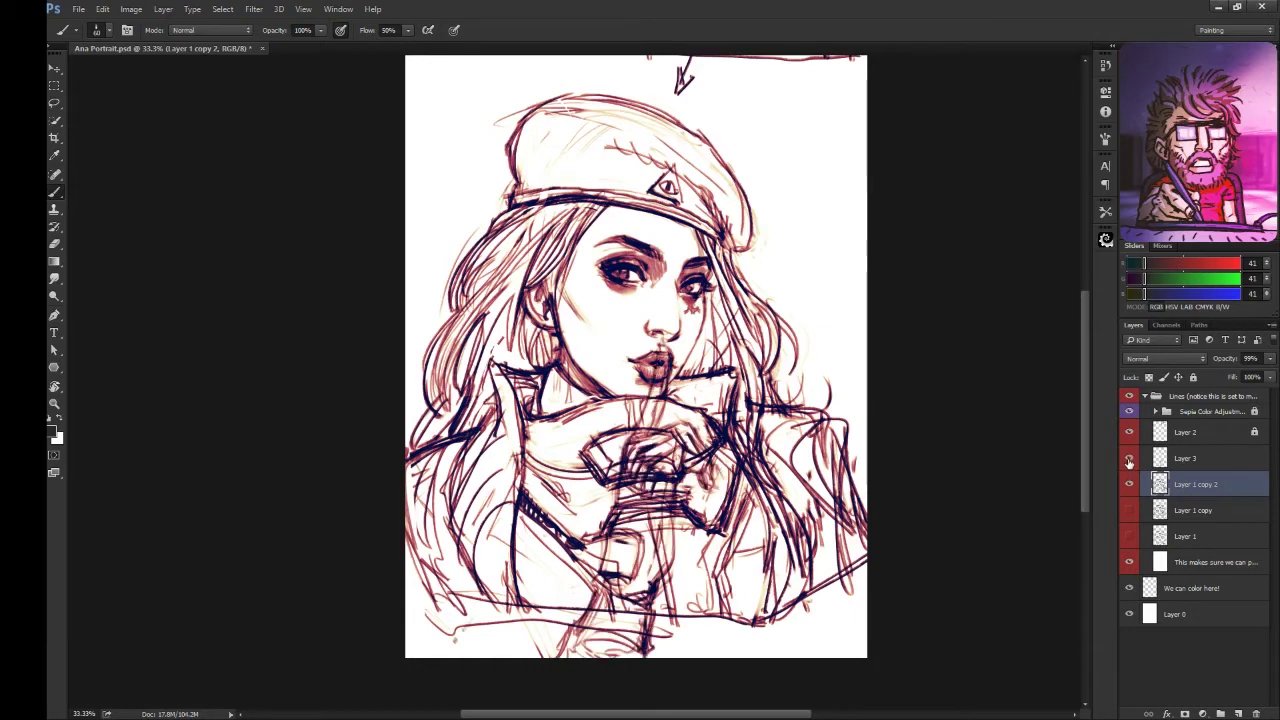
click(1129, 458)
click(1129, 460)
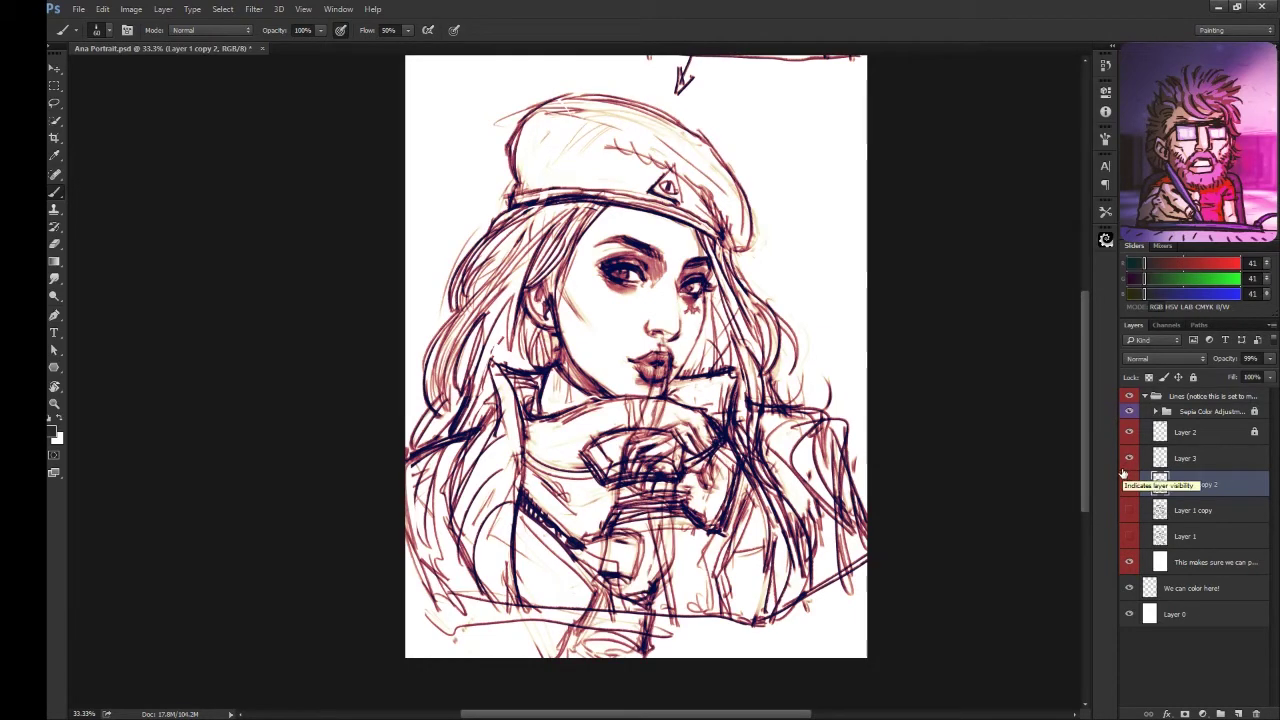
alt+click(1129, 458)
- Show all layers again and move the signature tag on Layer 2 slightly left
alt+click(1129, 458)
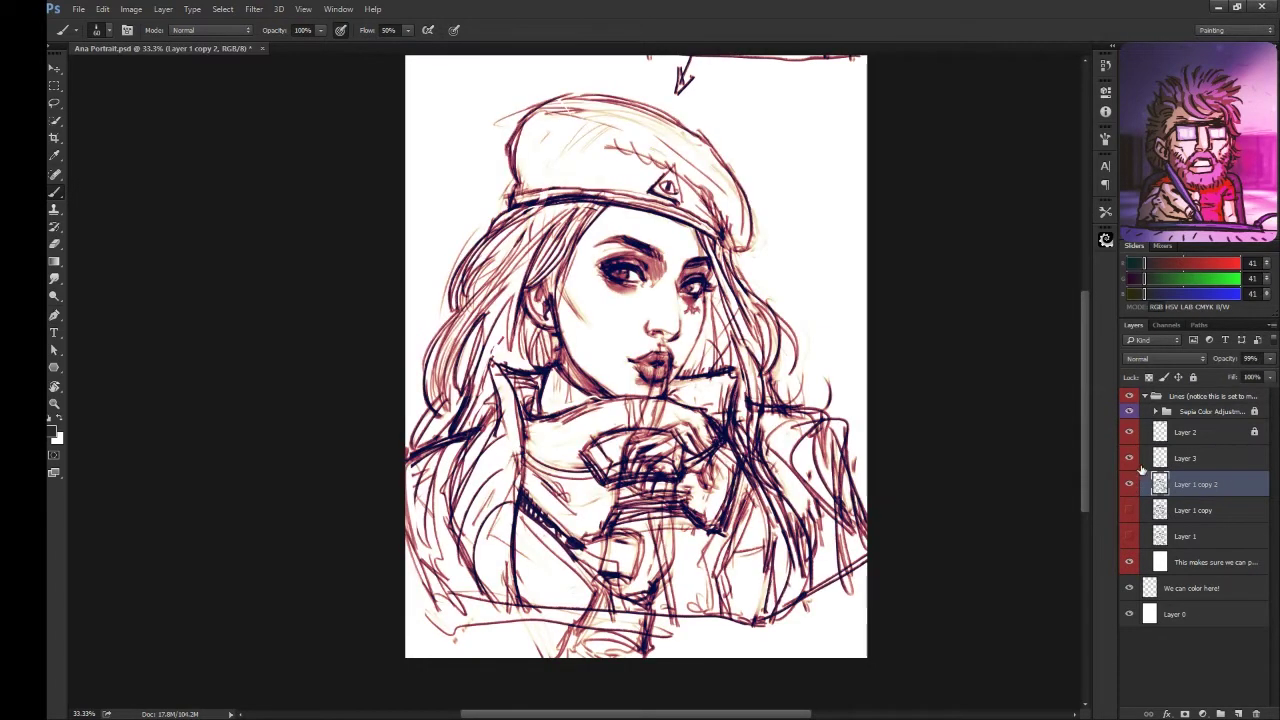
scroll(635, 380, up, 1)
key(ctrl+minus)
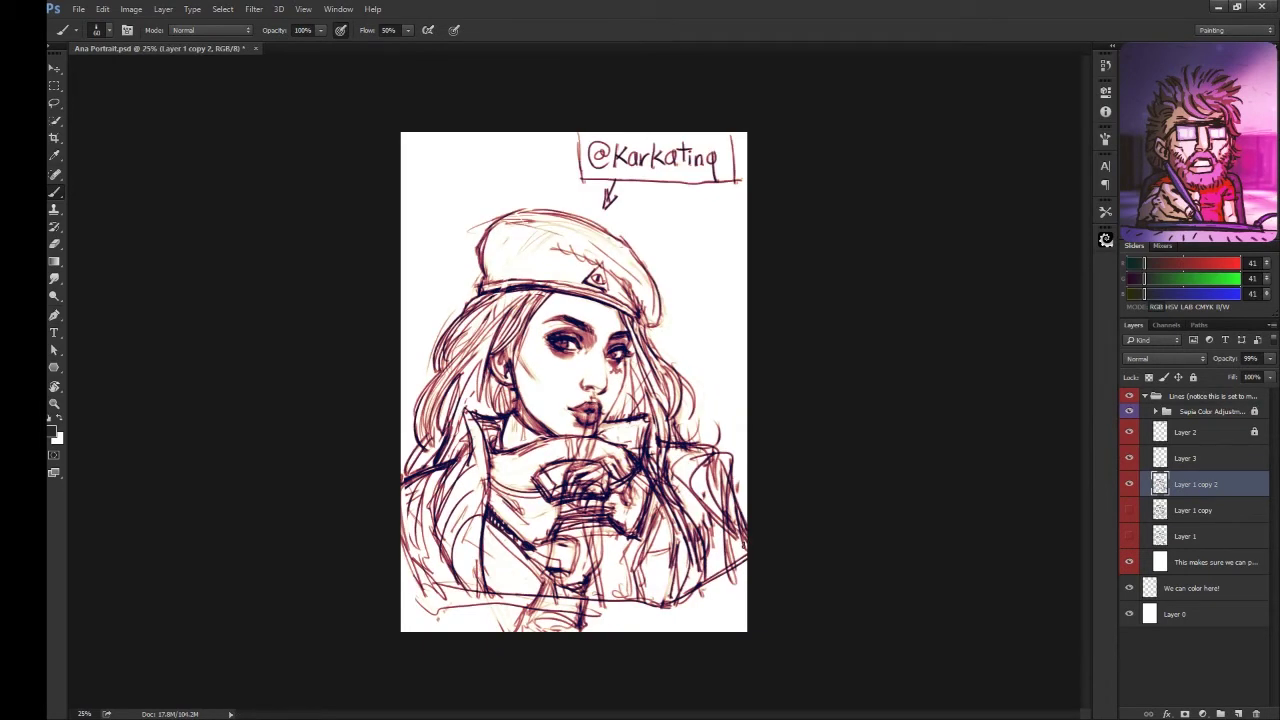
click(1185, 432)
key(v)
drag(962, 340, 914, 340)
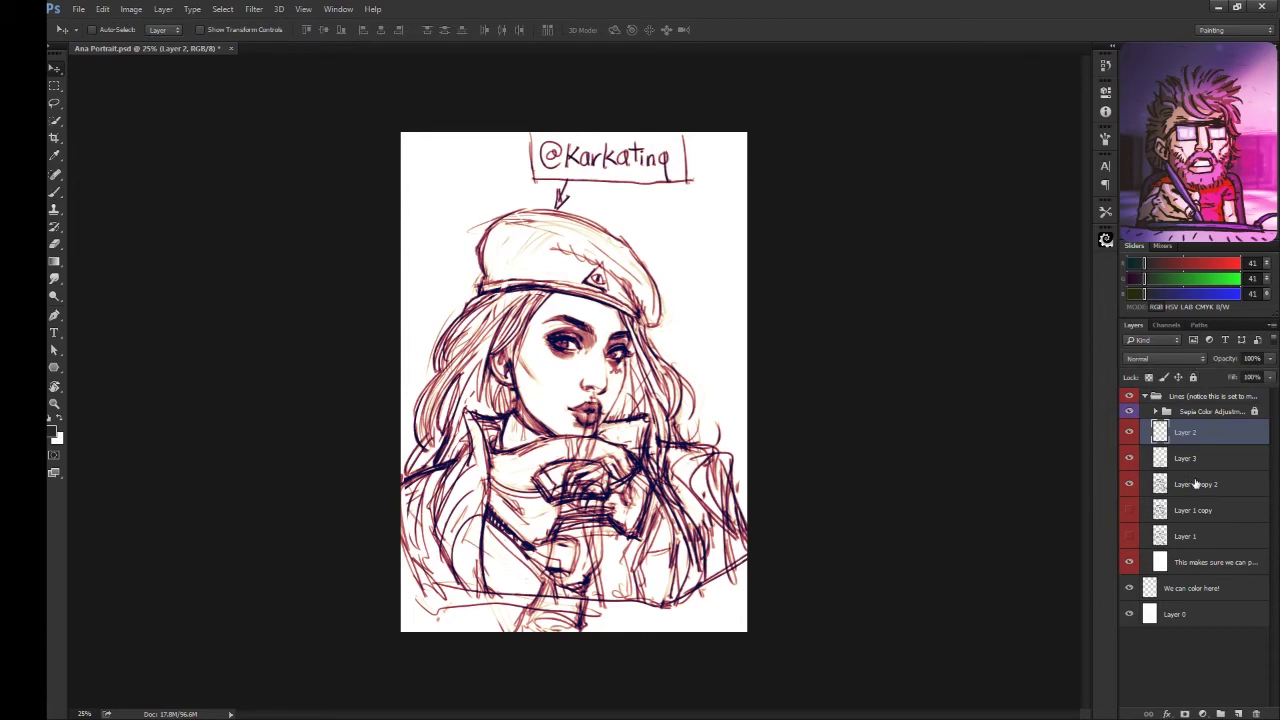
- Crop the canvas narrower from both the left and right sides
click(1195, 484)
key(c)
drag(747, 360, 727, 360)
drag(398, 383, 421, 383)
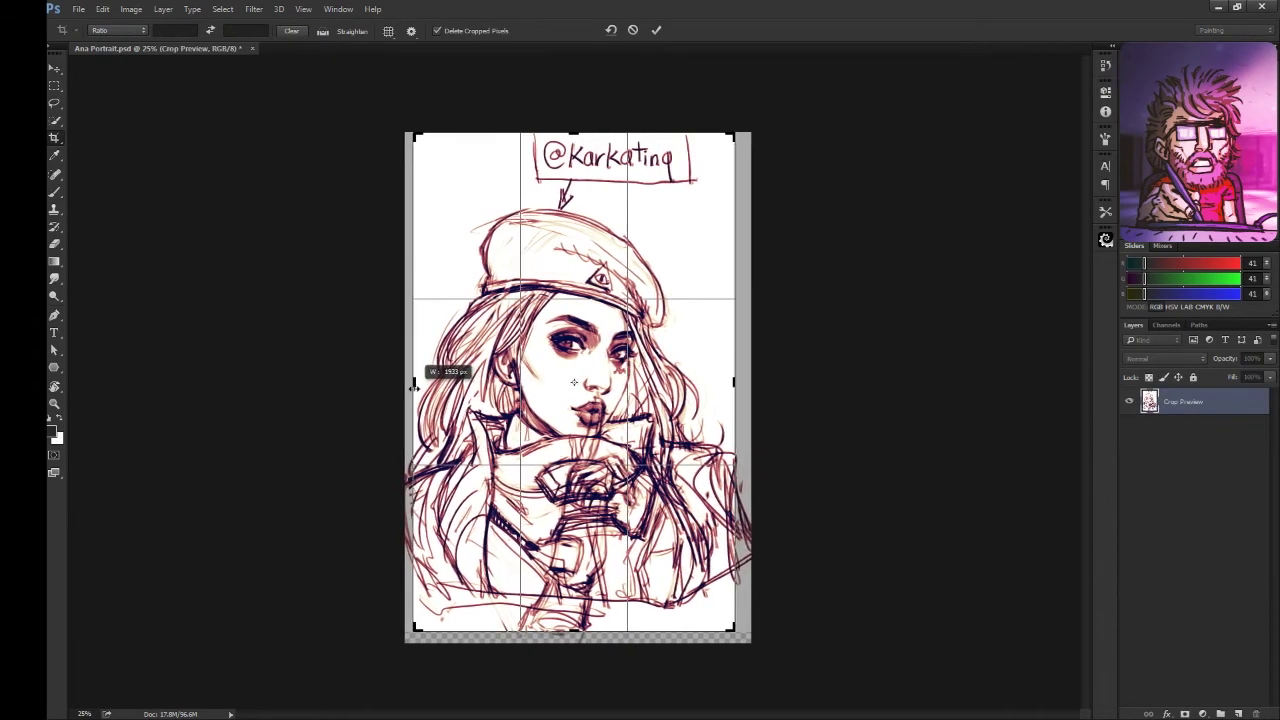
key(Return)
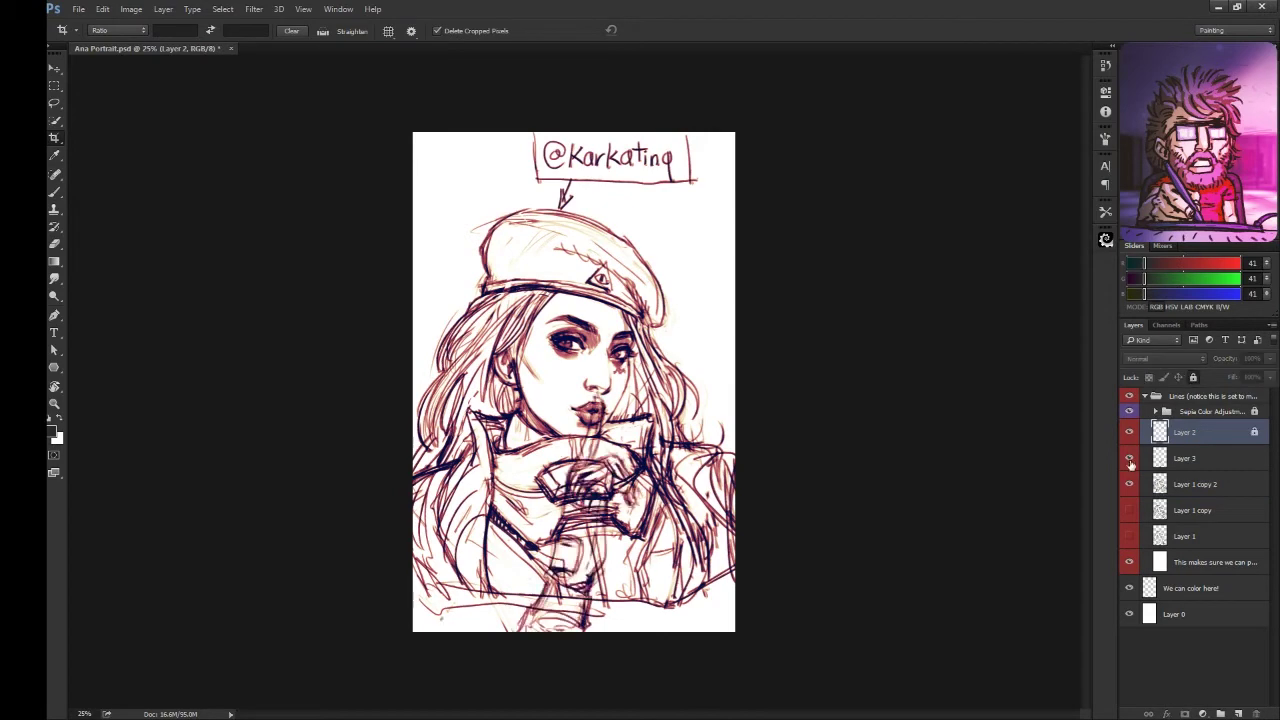
- Lasso the rough hand lines on Layer 1 copy 2 and add a layer mask
key(ctrl+plus)
scroll(600, 400, down, 3)
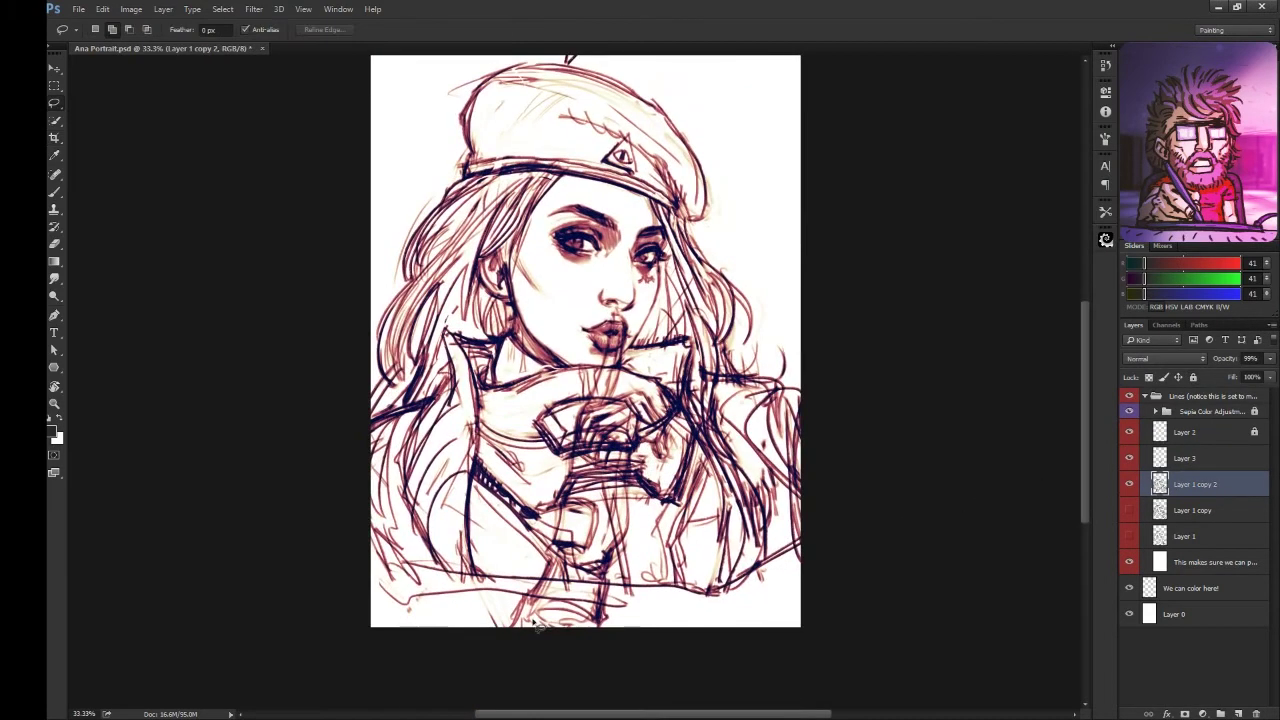
key(l)
drag(580, 445, 610, 590)
drag(520, 620, 585, 440)
click(1185, 713)
- Brush on Layer 1 copy 2's mask to reveal bolder lines along the bottom edge
key(ctrl+minus)
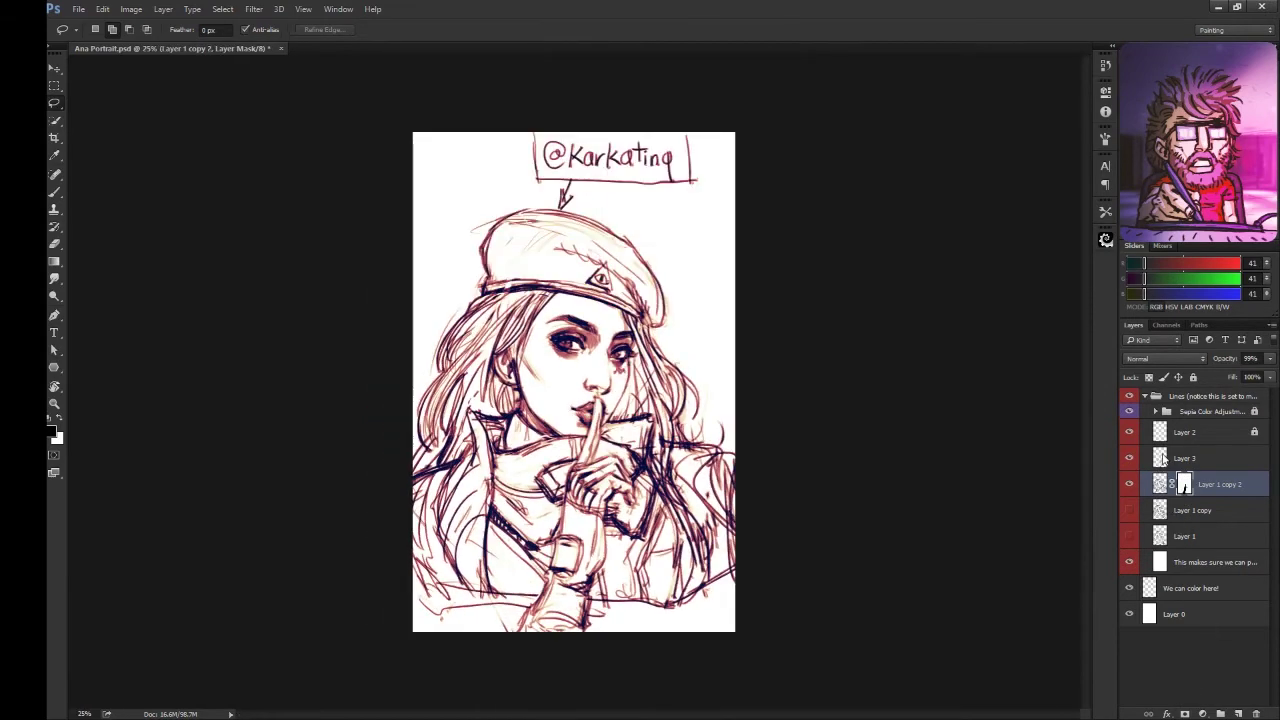
click(1190, 458)
click(1183, 484)
key(b)
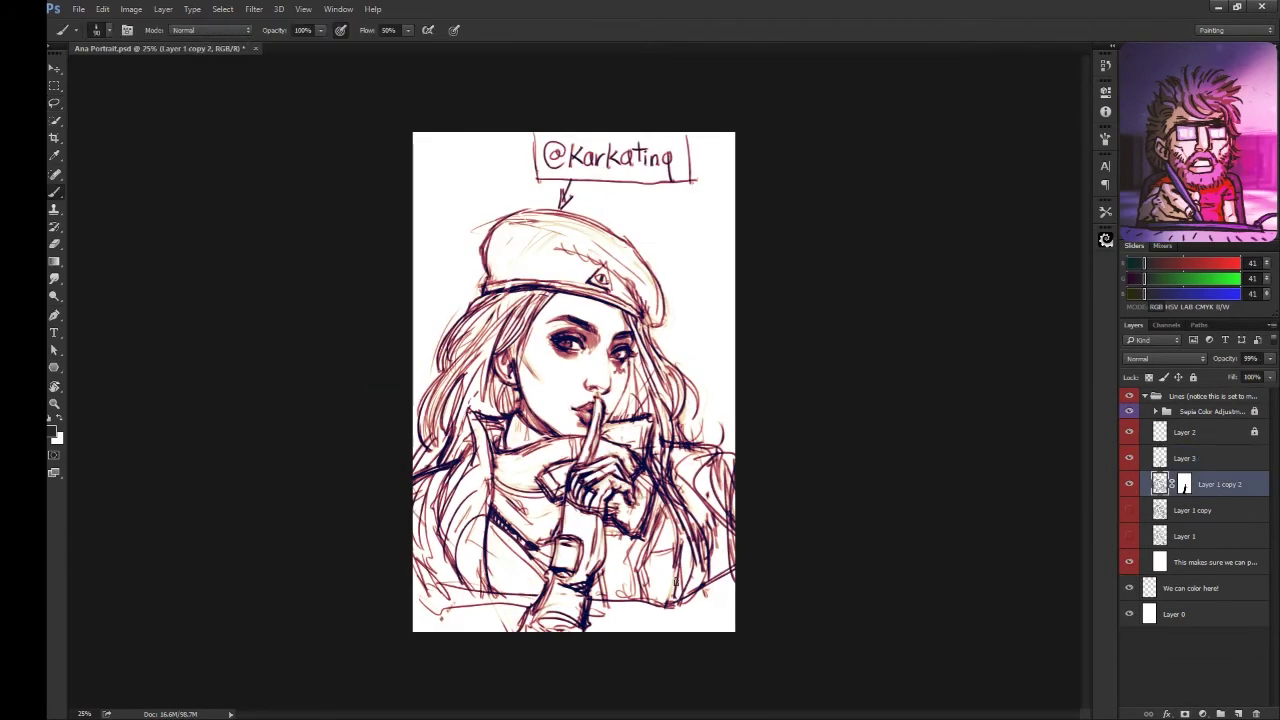
mouse_move(650, 625)
mouse_down()
mouse_move(690, 575)
mouse_move(730, 560)
mouse_up()
mouse_move(505, 625)
mouse_down()
mouse_move(475, 565)
mouse_move(450, 600)
mouse_move(470, 620)
mouse_move(515, 560)
mouse_move(508, 585)
mouse_up()
mouse_move(665, 628)
mouse_down()
mouse_move(660, 560)
mouse_move(675, 560)
mouse_up()
- Reveal bolder lines in the lower middle, right edge, collar, beret pin and down the coat
drag(521, 584, 520, 497)
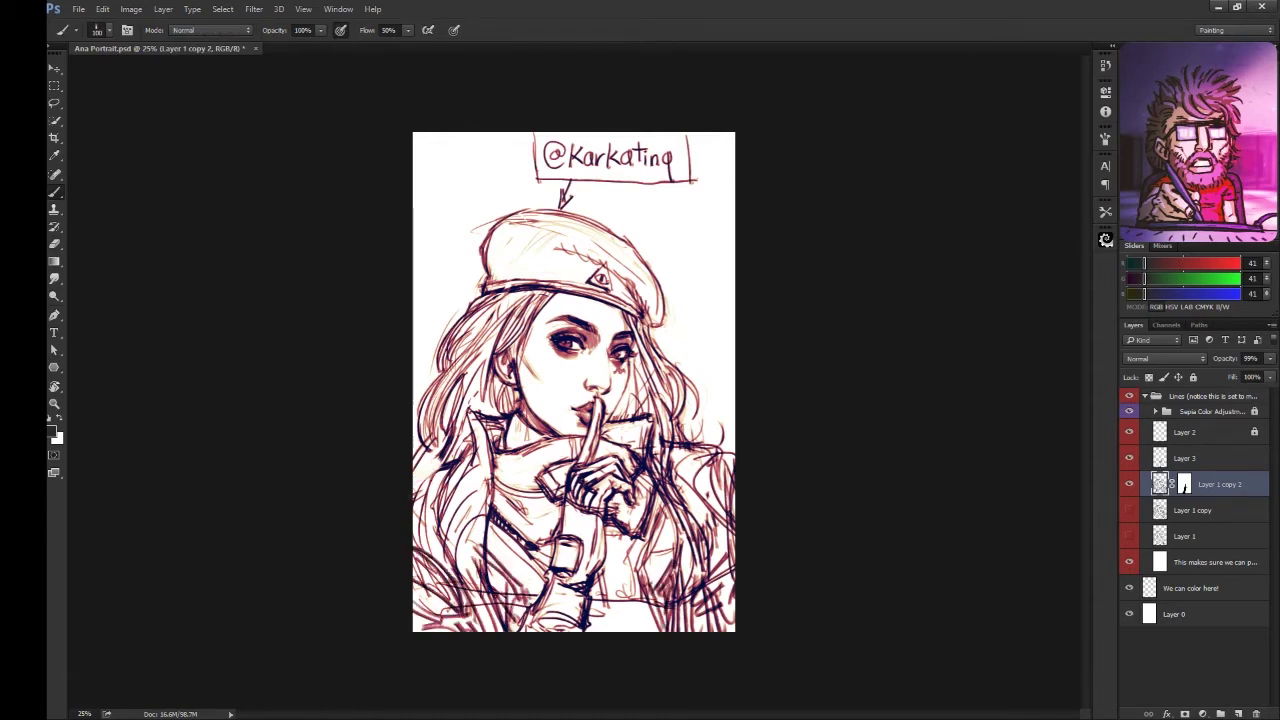
mouse_move(730, 520)
mouse_down()
mouse_move(668, 445)
mouse_move(718, 446)
mouse_up()
mouse_move(734, 520)
mouse_down()
mouse_move(708, 448)
mouse_move(734, 486)
mouse_up()
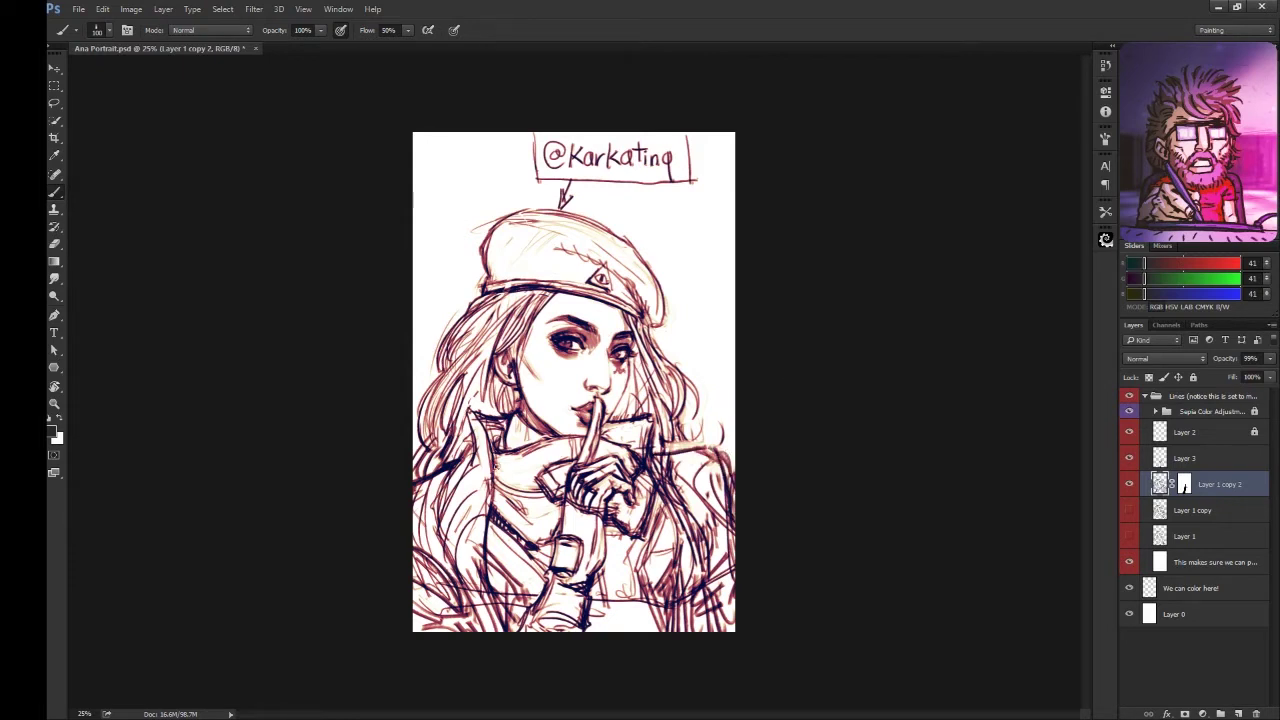
drag(495, 450, 494, 494)
drag(591, 266, 600, 272)
mouse_move(494, 484)
mouse_down()
mouse_move(648, 554)
mouse_move(676, 500)
mouse_move(676, 628)
mouse_up()
drag(492, 512, 500, 620)
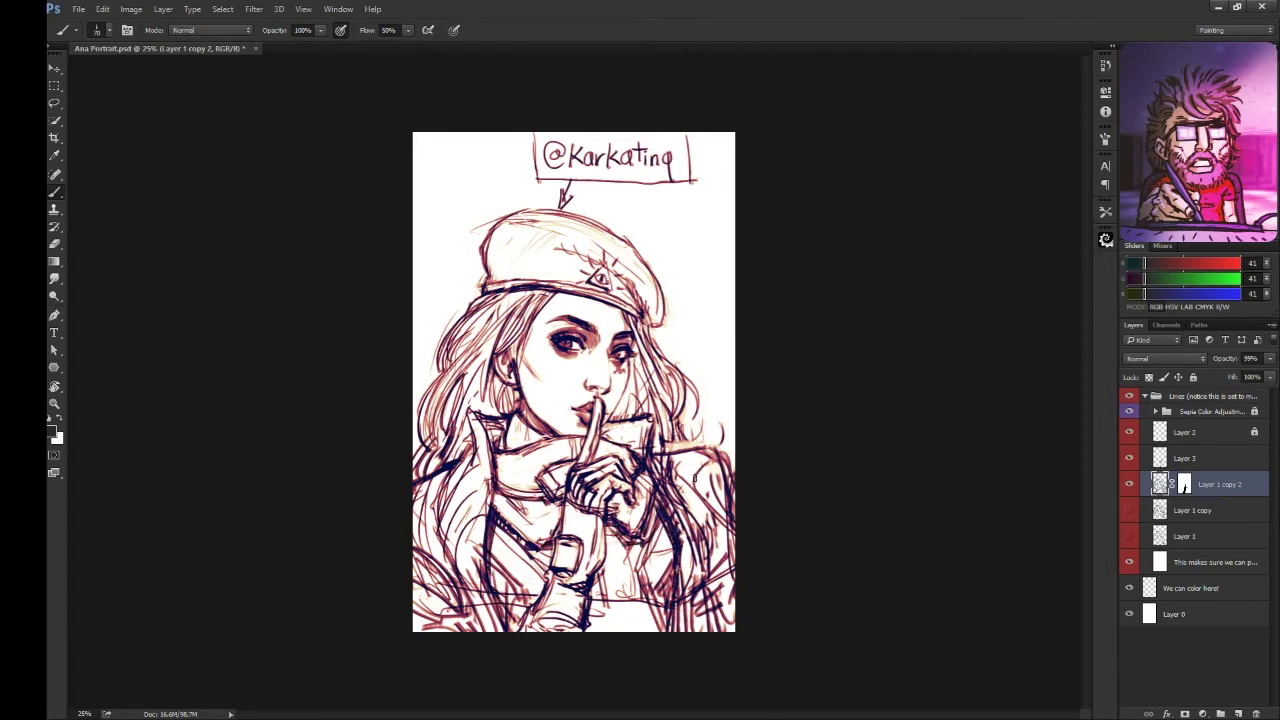
- Mirror the canvas to check, then draw darker collar strokes and right-side hair near the cigarette
key(h)
key(h)
mouse_move(478, 504)
mouse_down()
mouse_move(474, 436)
mouse_move(506, 420)
mouse_up()
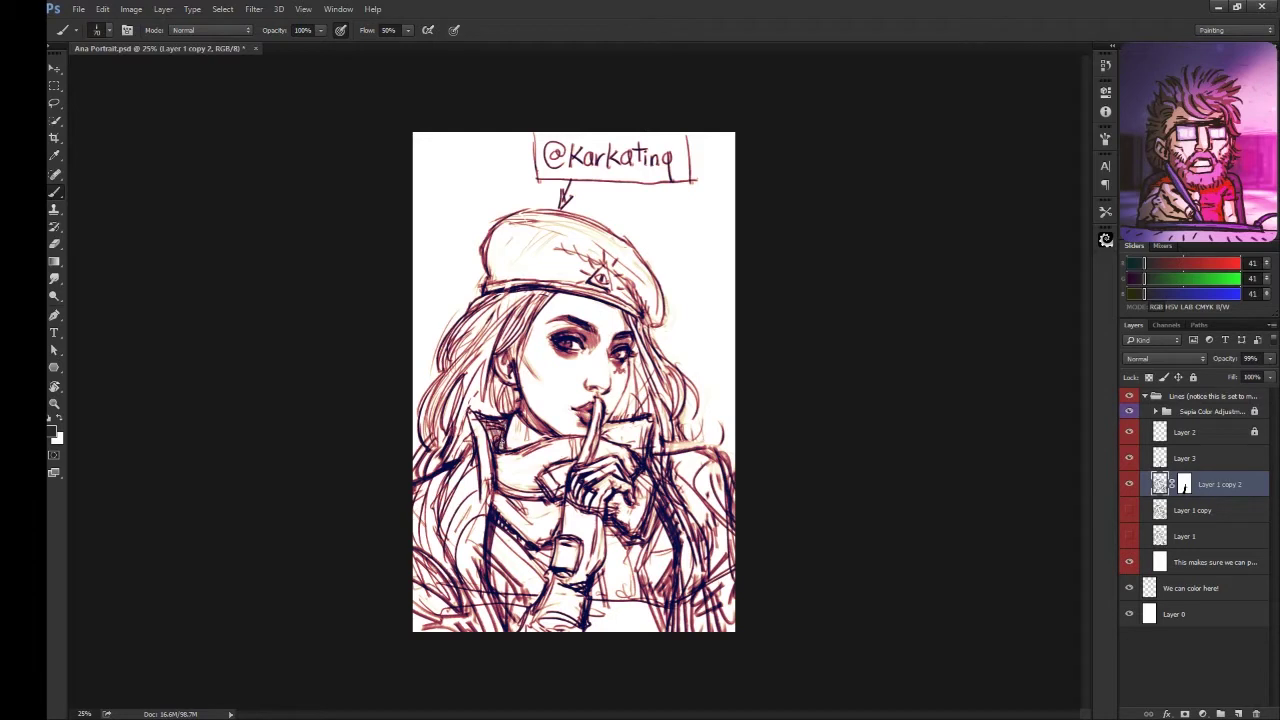
mouse_move(602, 444)
mouse_down()
mouse_move(622, 418)
mouse_move(652, 428)
mouse_up()
drag(474, 446, 438, 510)
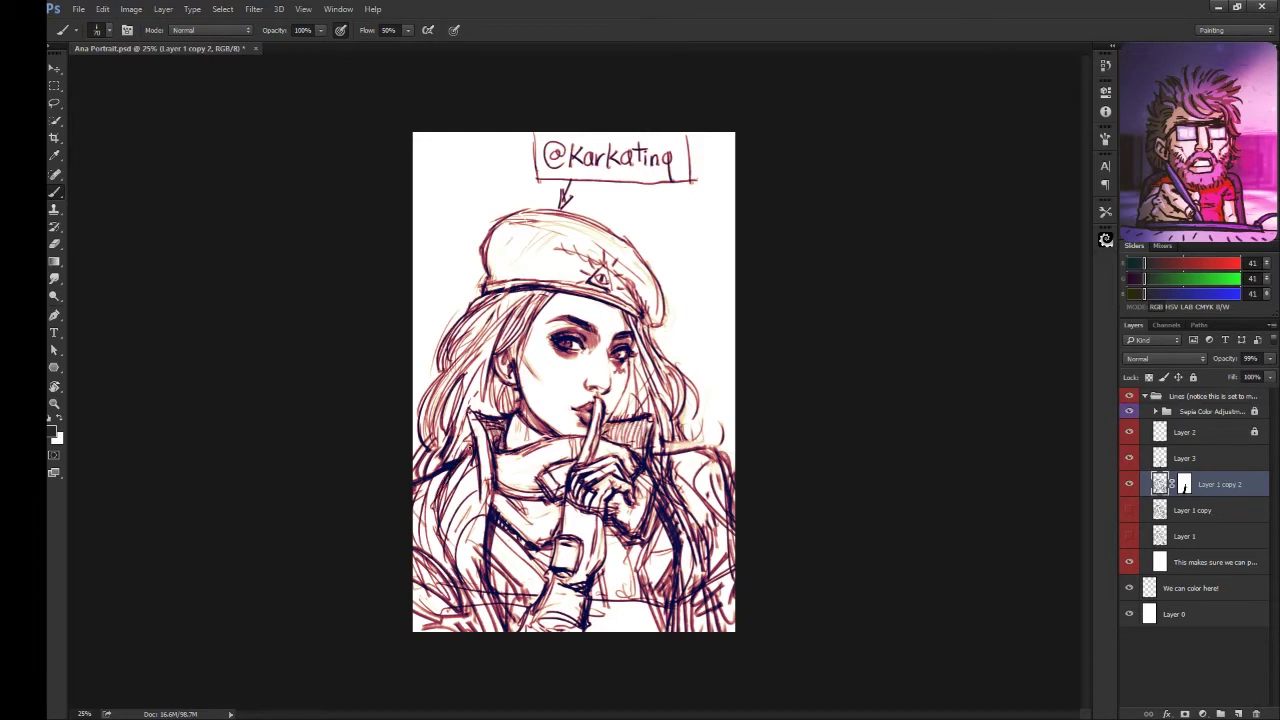
drag(698, 474, 660, 594)
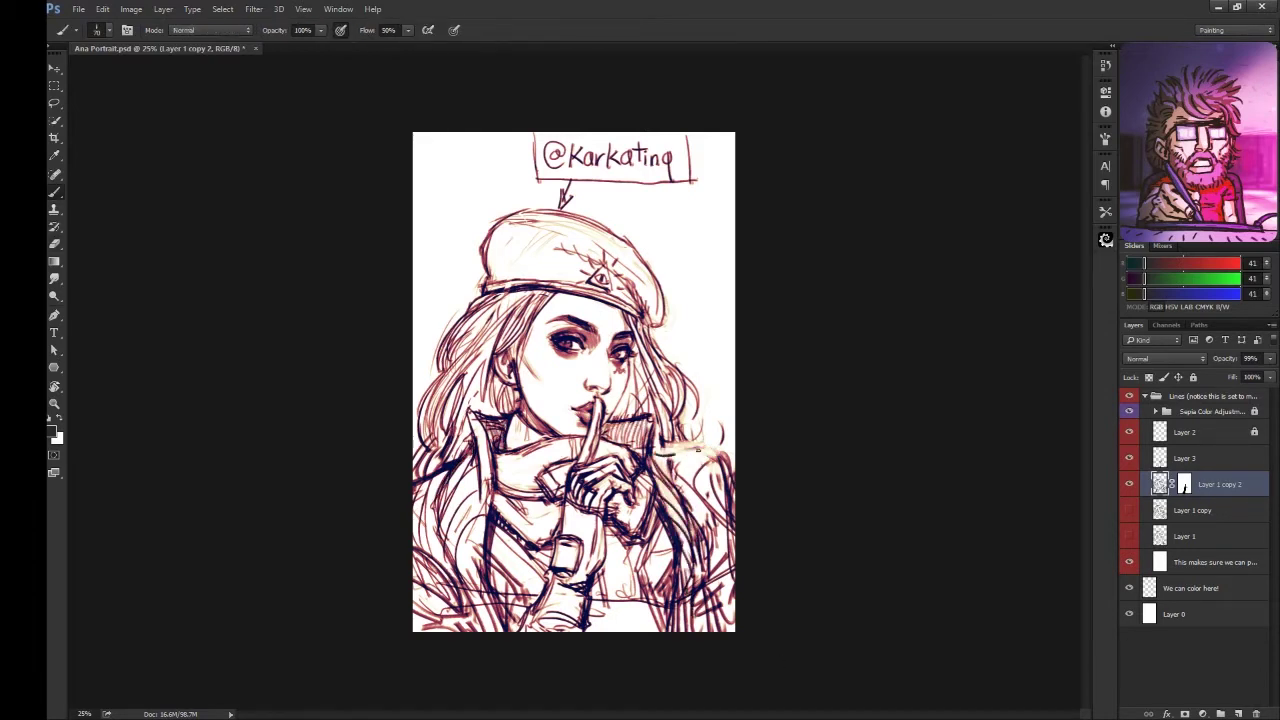
mouse_move(732, 450)
mouse_down()
mouse_move(655, 478)
mouse_move(702, 498)
mouse_up()
mouse_move(740, 464)
mouse_down()
mouse_move(674, 518)
mouse_move(690, 486)
mouse_move(690, 530)
mouse_up()
- Add more dark hair strokes along the right side
key(e)
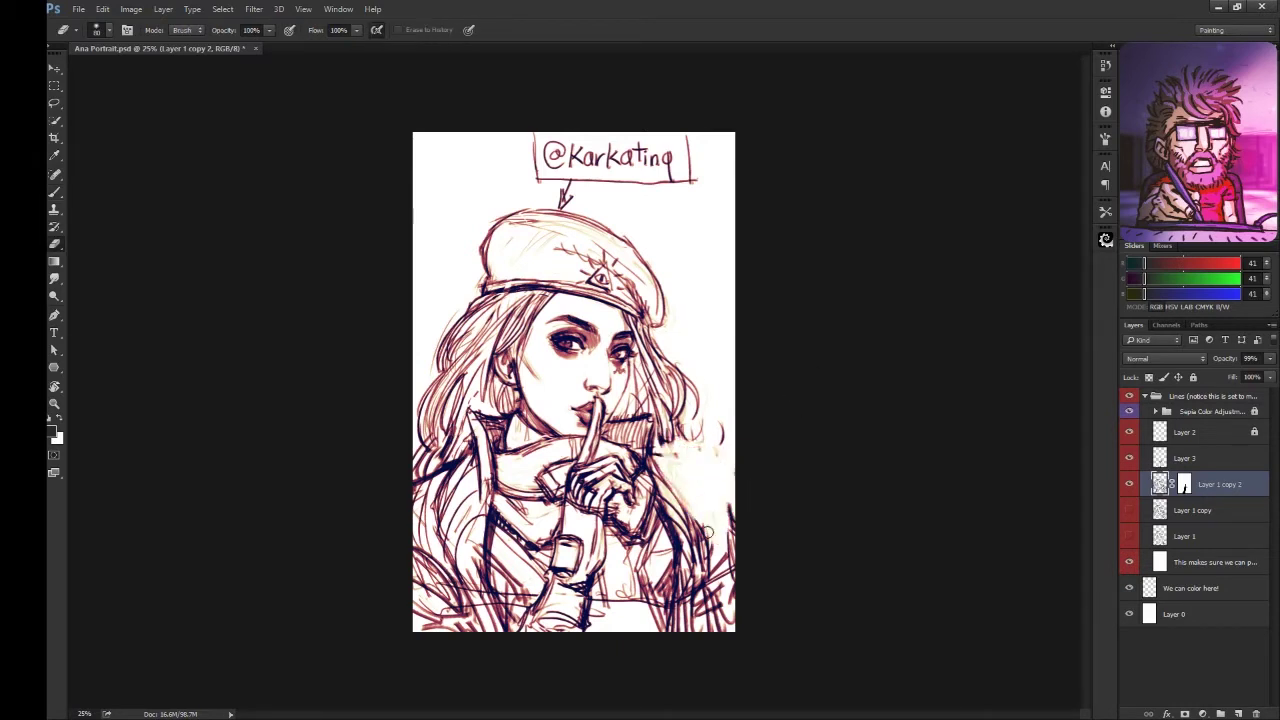
key(b)
drag(722, 428, 670, 520)
mouse_move(684, 410)
mouse_down()
mouse_move(704, 510)
mouse_move(730, 494)
mouse_up()
mouse_move(702, 452)
mouse_down()
mouse_move(734, 526)
mouse_move(728, 560)
mouse_up()
- Hide the signature tag layer and select the Layer 1 copy 2 lines
click(1129, 433)
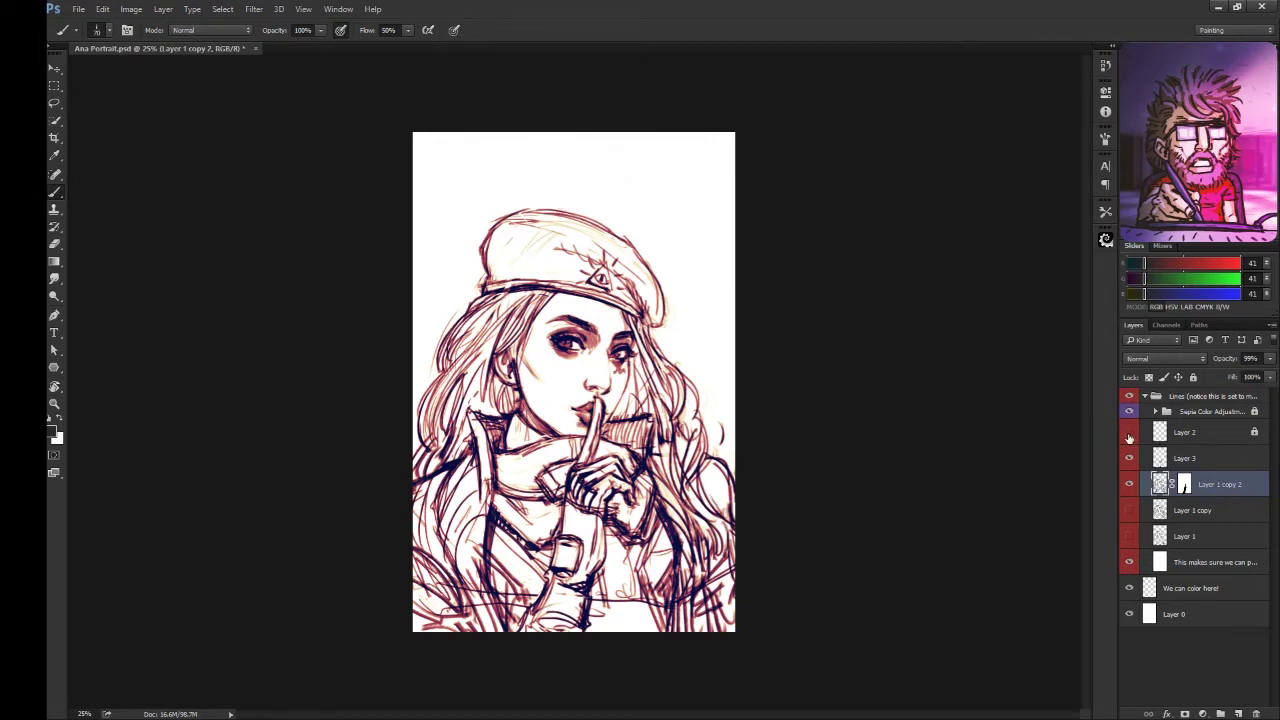
click(1200, 458)
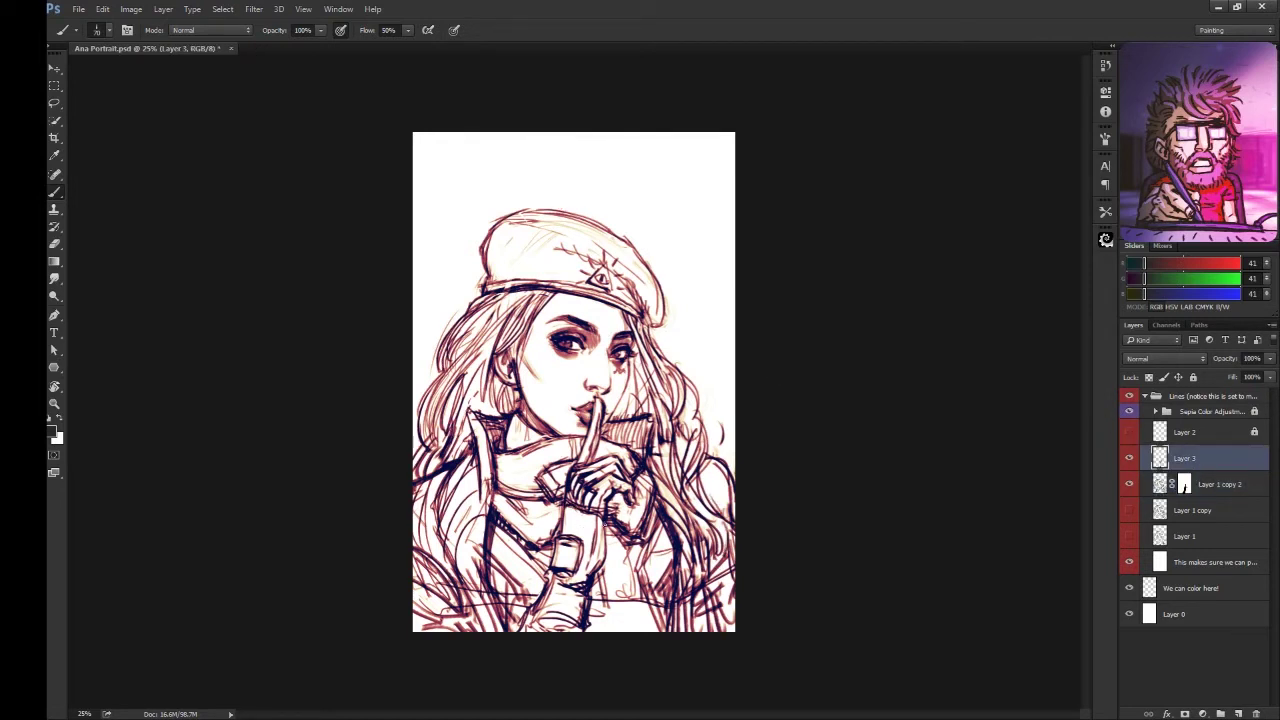
ctrl+click(713, 437)
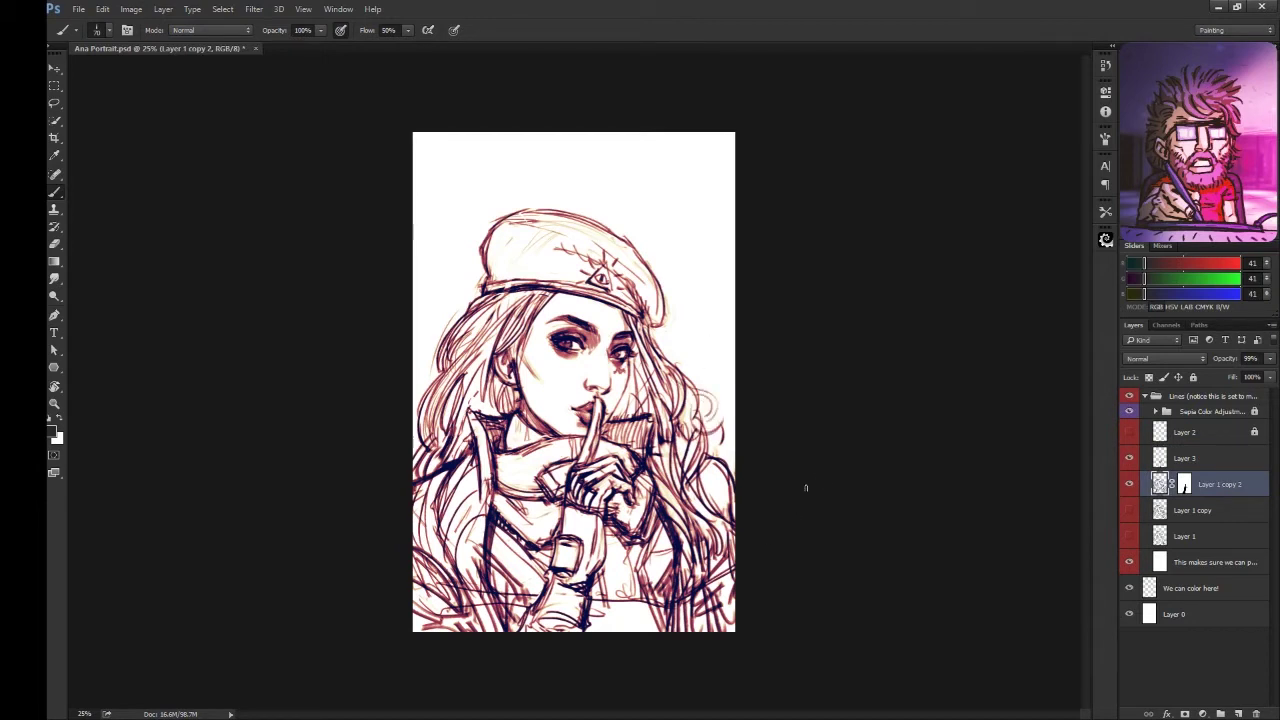
- Draw a short dark stroke under the nose, then return to the full-page view
key(ctrl+equal)
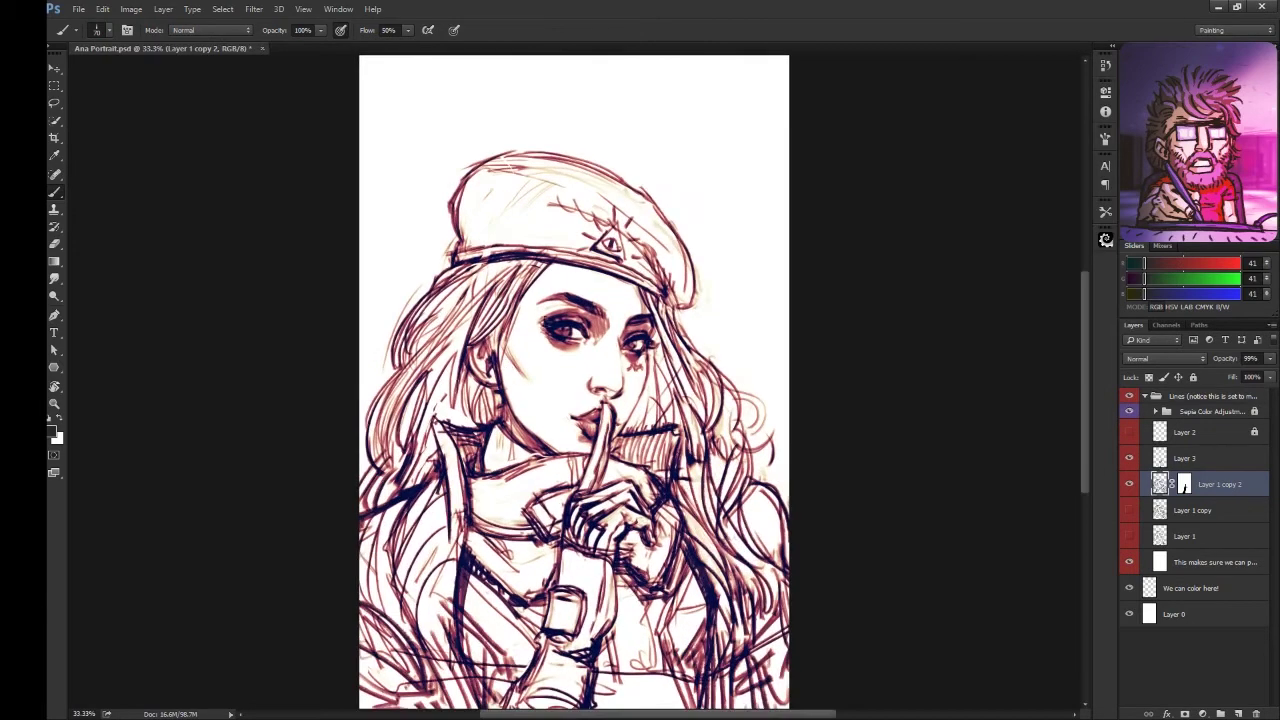
key(x)
key(x)
drag(606, 388, 618, 394)
key(x)
key(x)
key(r)
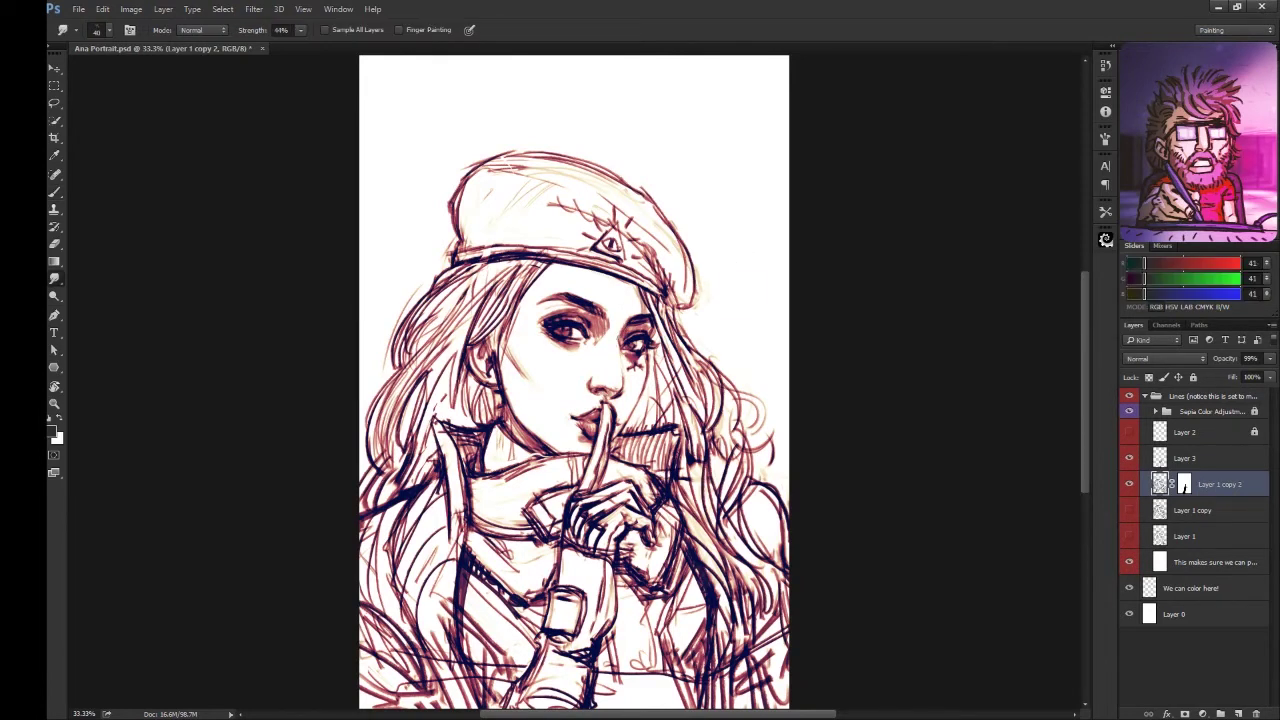
key(e)
key(e)
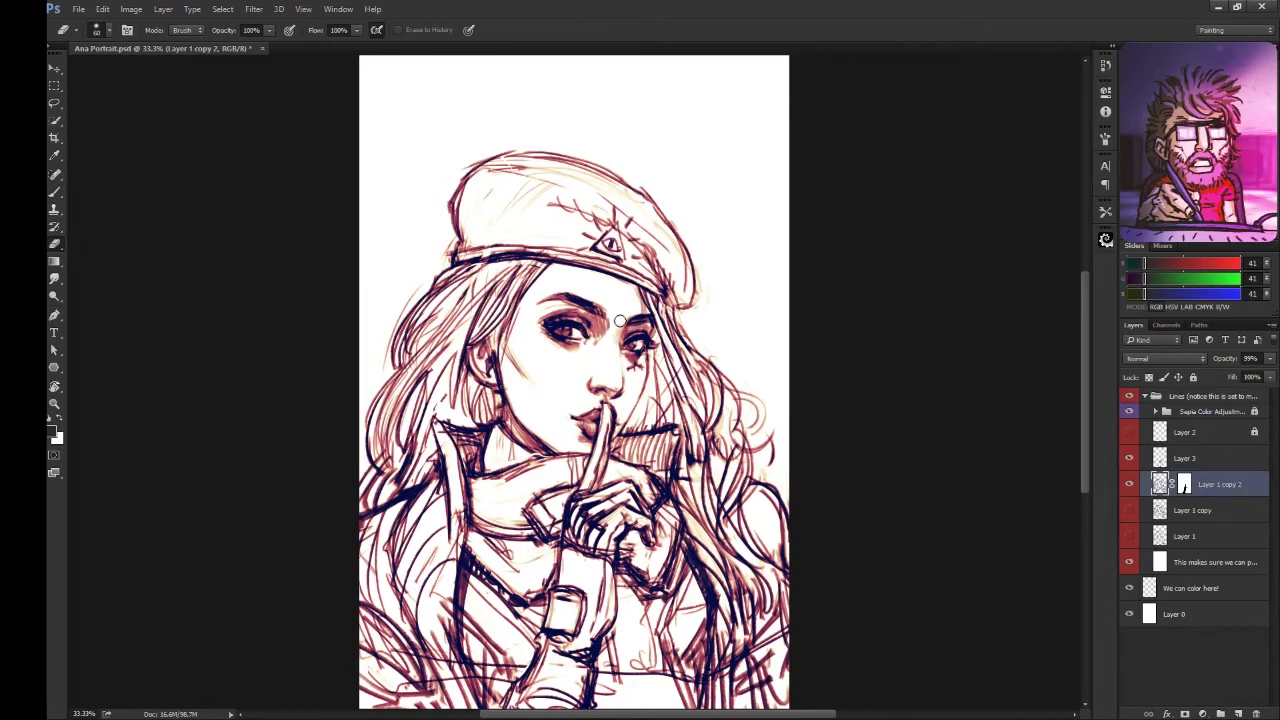
key(ctrl+minus)
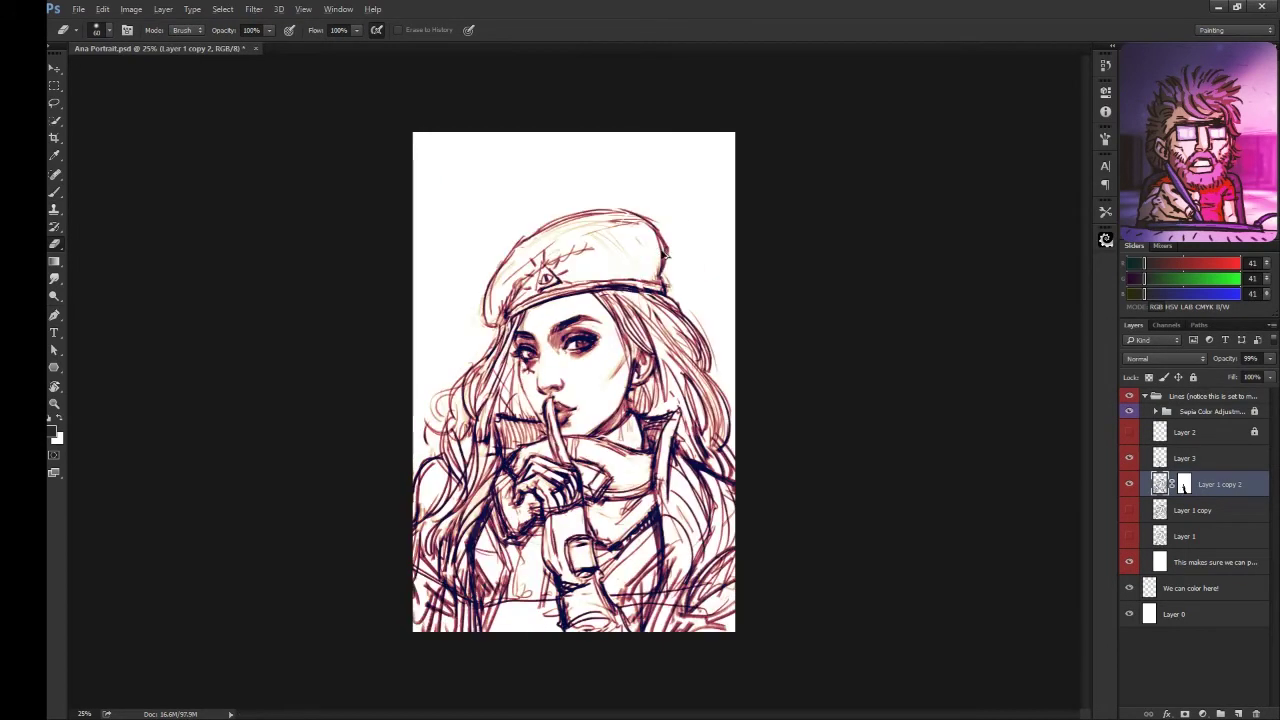
- On a new layer, paint red-brown into the left hair under the beret with the Sketch brush
ctrl+click(1238, 713)
key(b)
click(1105, 211)
click(988, 440)
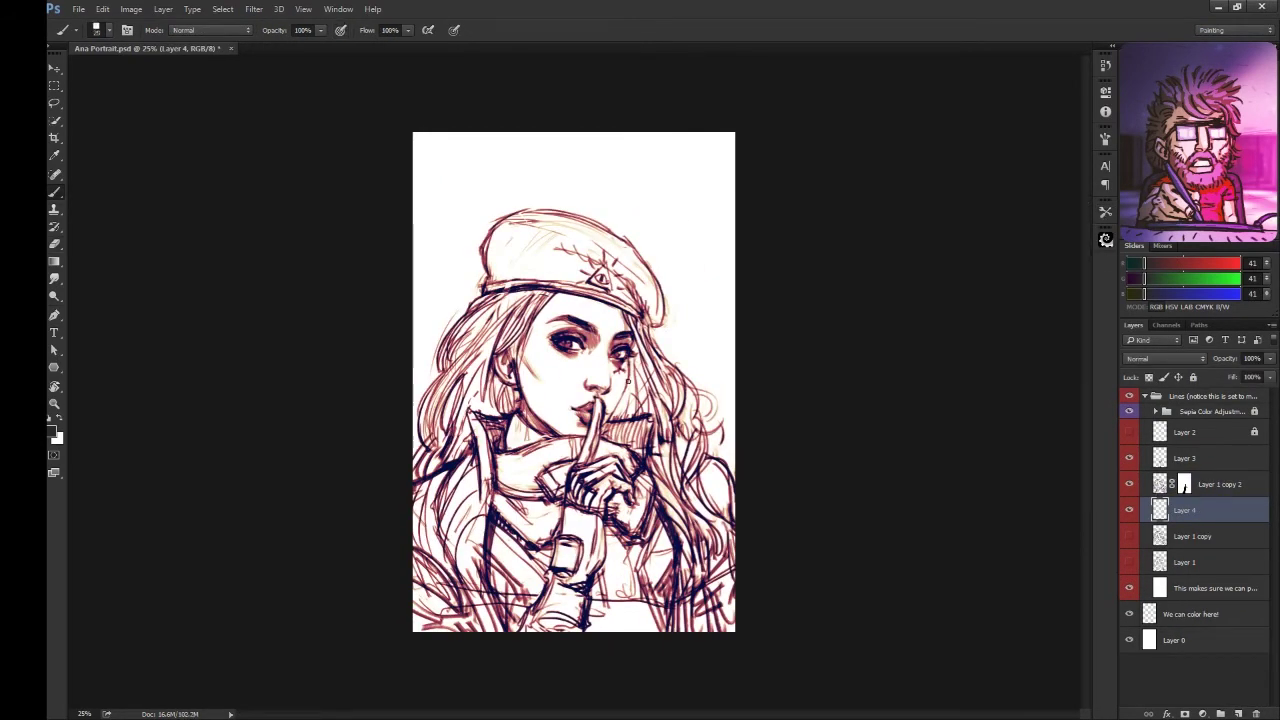
mouse_move(484, 360)
mouse_down()
mouse_move(500, 412)
mouse_move(515, 415)
mouse_move(420, 475)
mouse_move(420, 452)
mouse_up()
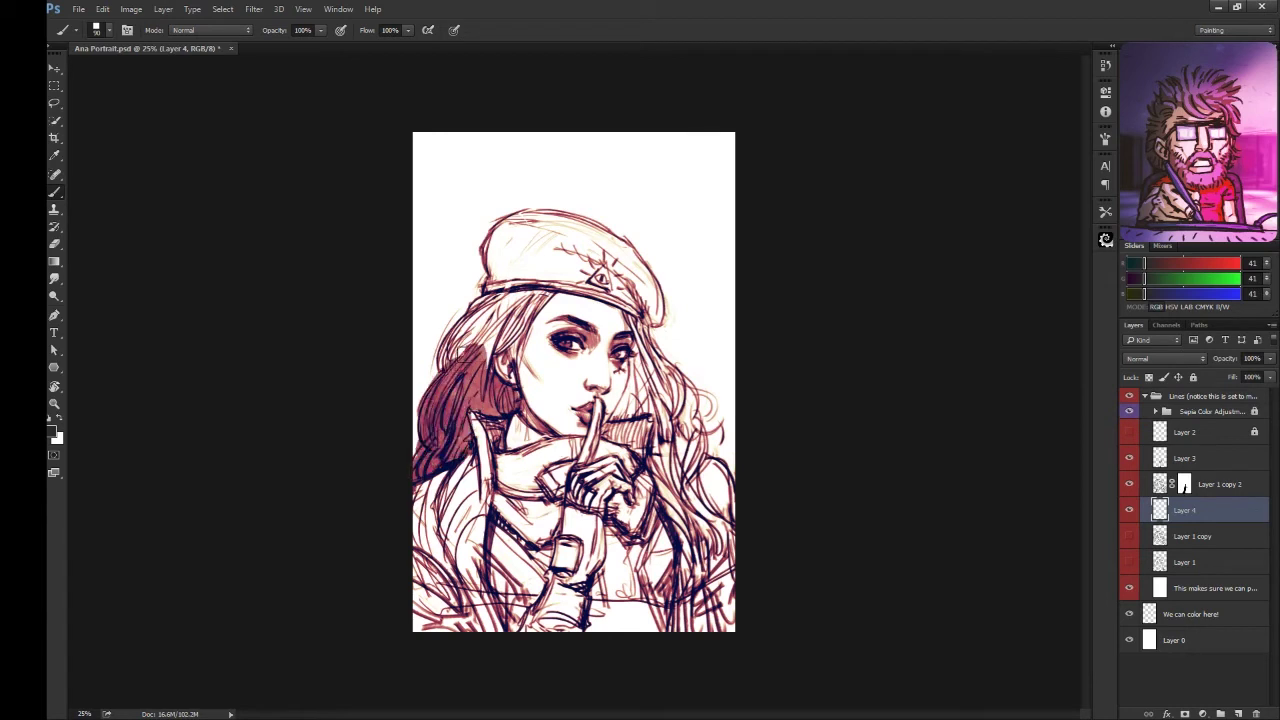
mouse_move(440, 378)
mouse_down()
mouse_move(500, 292)
mouse_move(550, 345)
mouse_up()
mouse_move(480, 365)
mouse_down()
mouse_move(507, 312)
mouse_move(462, 346)
mouse_up()
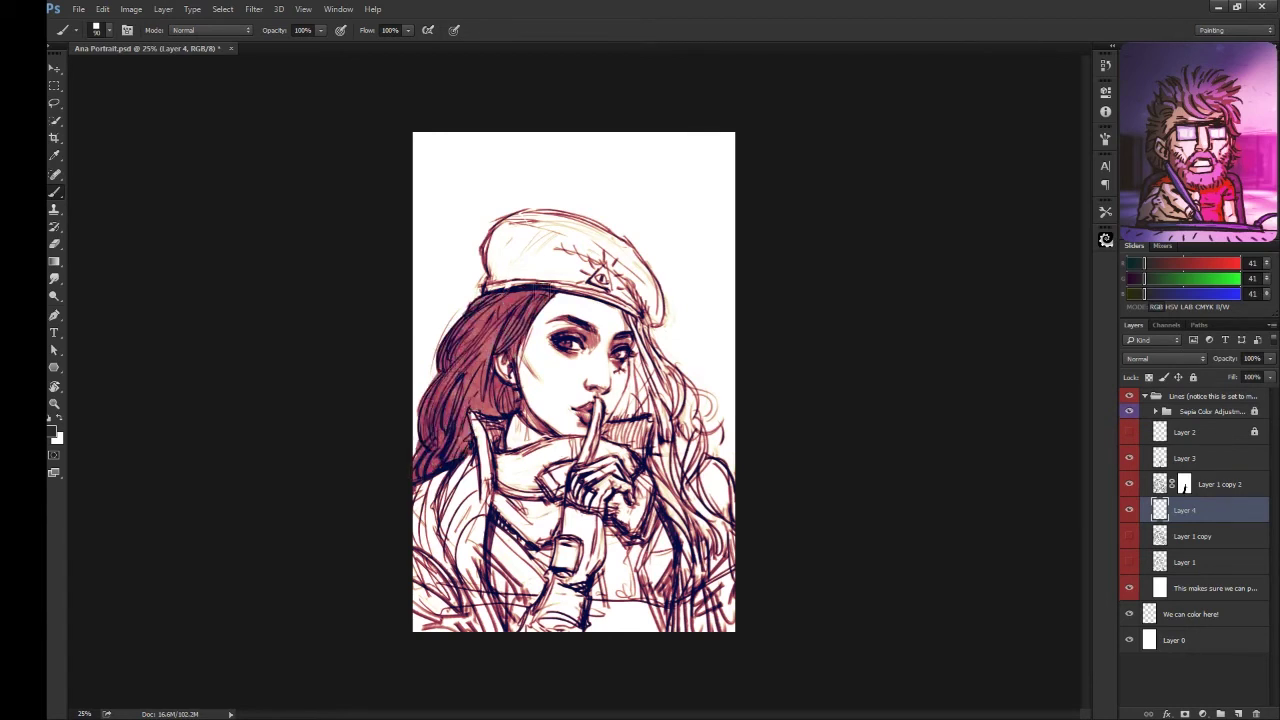
- Paint brown fill over the right-side hair, extending from the finger down to the shoulder
click(1220, 484)
click(1160, 358)
key(Escape)
key(ctrl+shift+alt+n)
drag(632, 356, 648, 396)
mouse_move(642, 322)
mouse_down()
mouse_move(668, 386)
mouse_move(620, 412)
mouse_move(684, 368)
mouse_up()
mouse_move(670, 422)
mouse_down()
mouse_move(660, 492)
mouse_move(702, 530)
mouse_up()
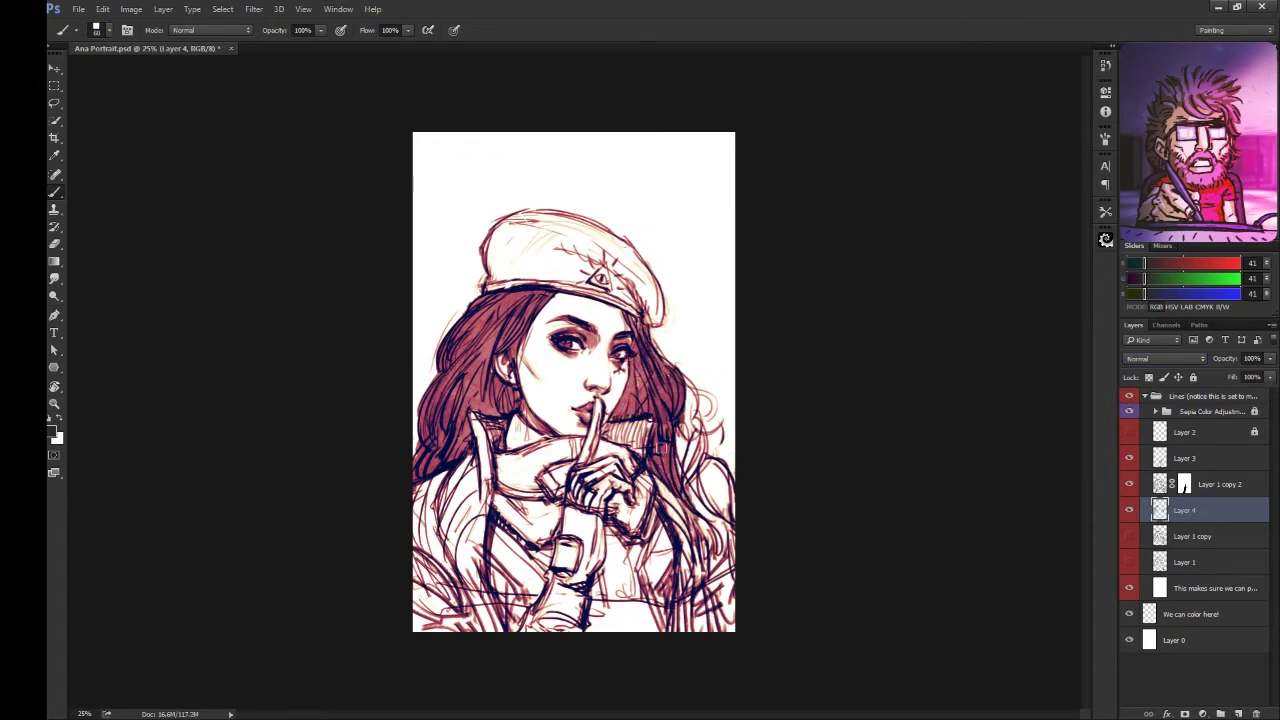
mouse_move(668, 482)
mouse_down()
mouse_move(724, 536)
mouse_move(720, 590)
mouse_up()
drag(682, 454, 700, 494)
drag(674, 412, 700, 478)
drag(672, 376, 700, 478)
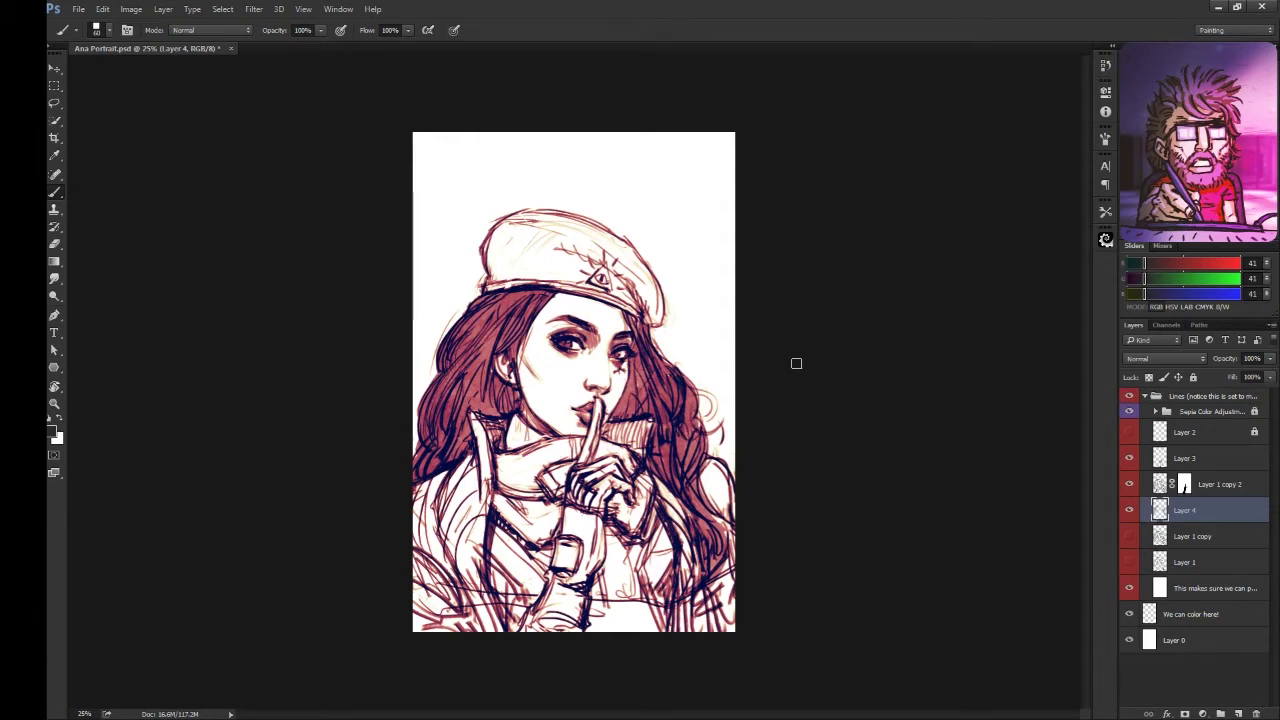
- Nudge the Layer 1 copy 2 sketch lines slightly upward on the canvas
click(1210, 484)
key(v)
mouse_move(607, 209)
mouse_down()
mouse_move(618, 260)
mouse_move(600, 175)
mouse_up()
- Set the brush to size 50 and 80% flow, hatching faint hair marks and the beret's right edge
key(ctrl+plus)
key(b)
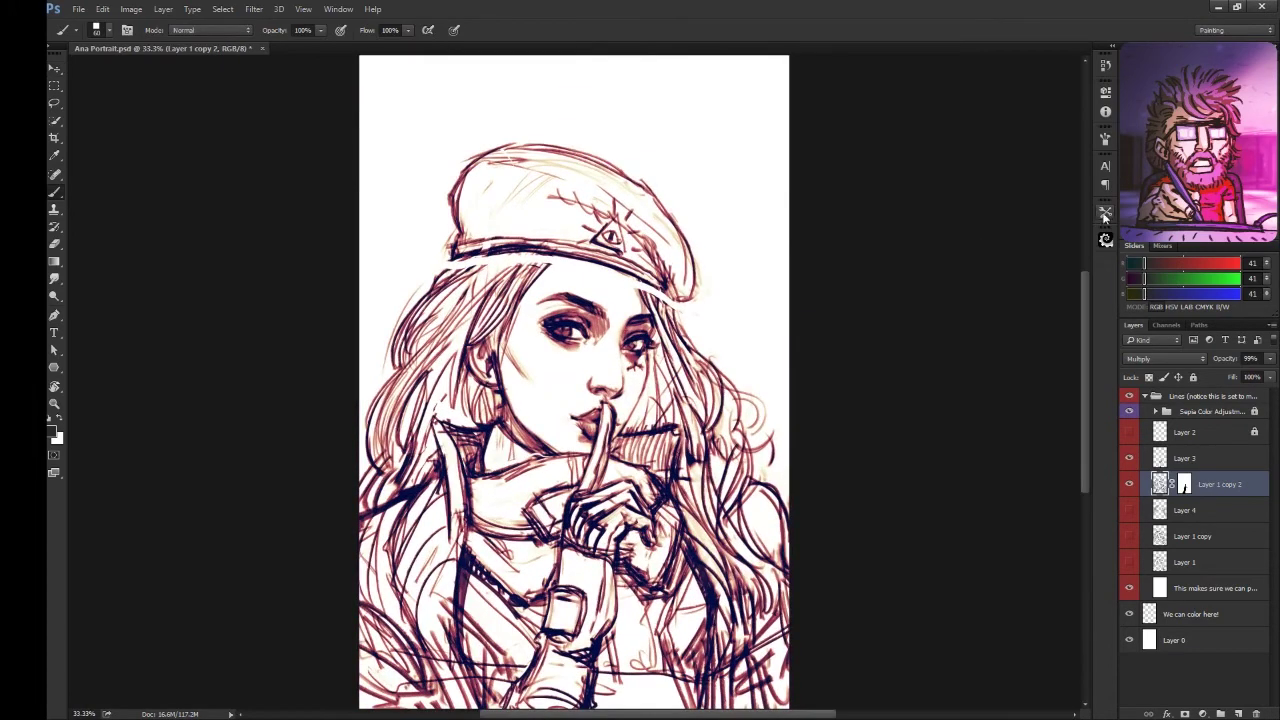
key(F5)
key(F5)
key(bracketleft)
key(bracketleft)
key(bracketleft)
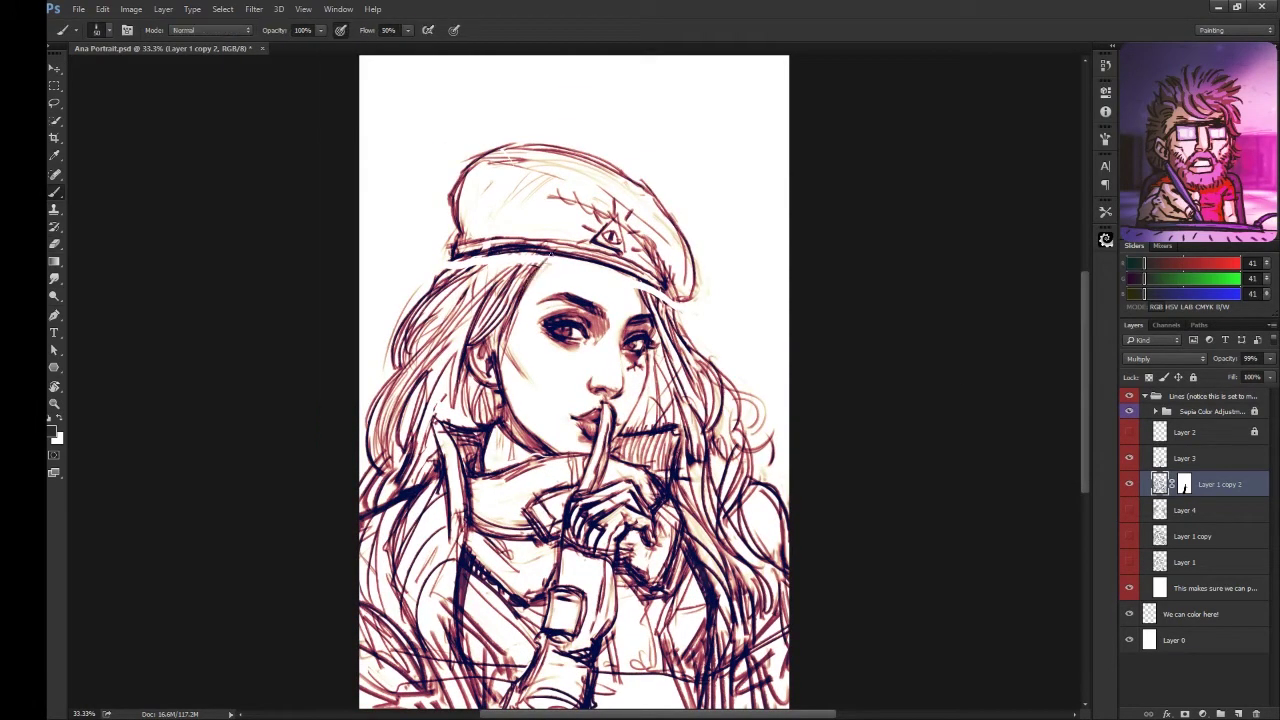
drag(457, 294, 446, 262)
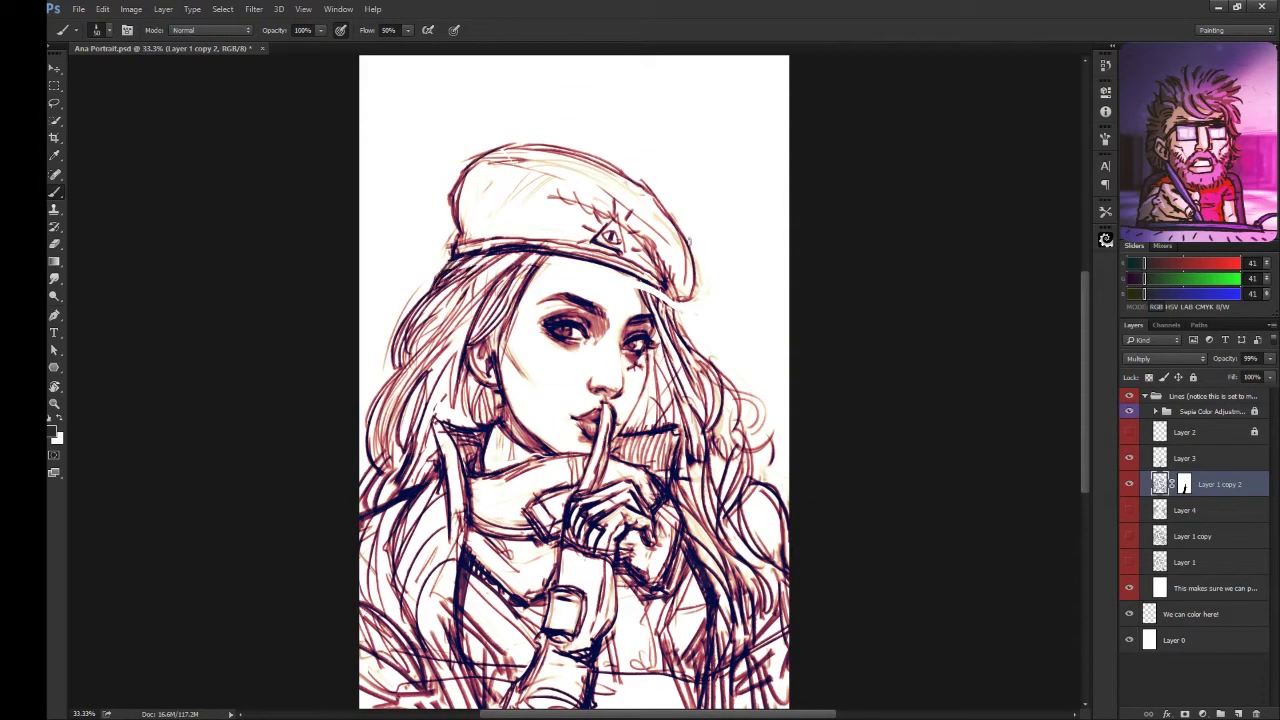
drag(636, 282, 674, 320)
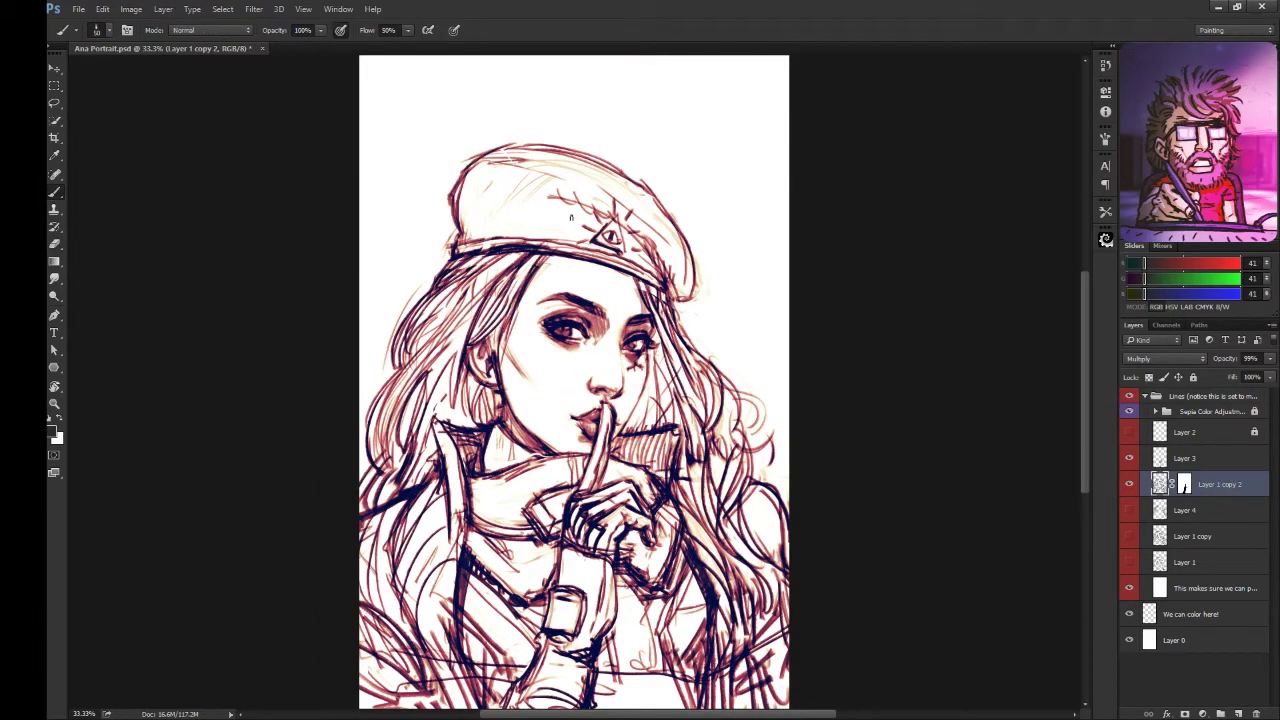
key(shift+8)
- Redraw the beret's left outline and rework its brim line with the eraser
drag(464, 252, 460, 190)
key(ctrl+z)
drag(460, 240, 461, 175)
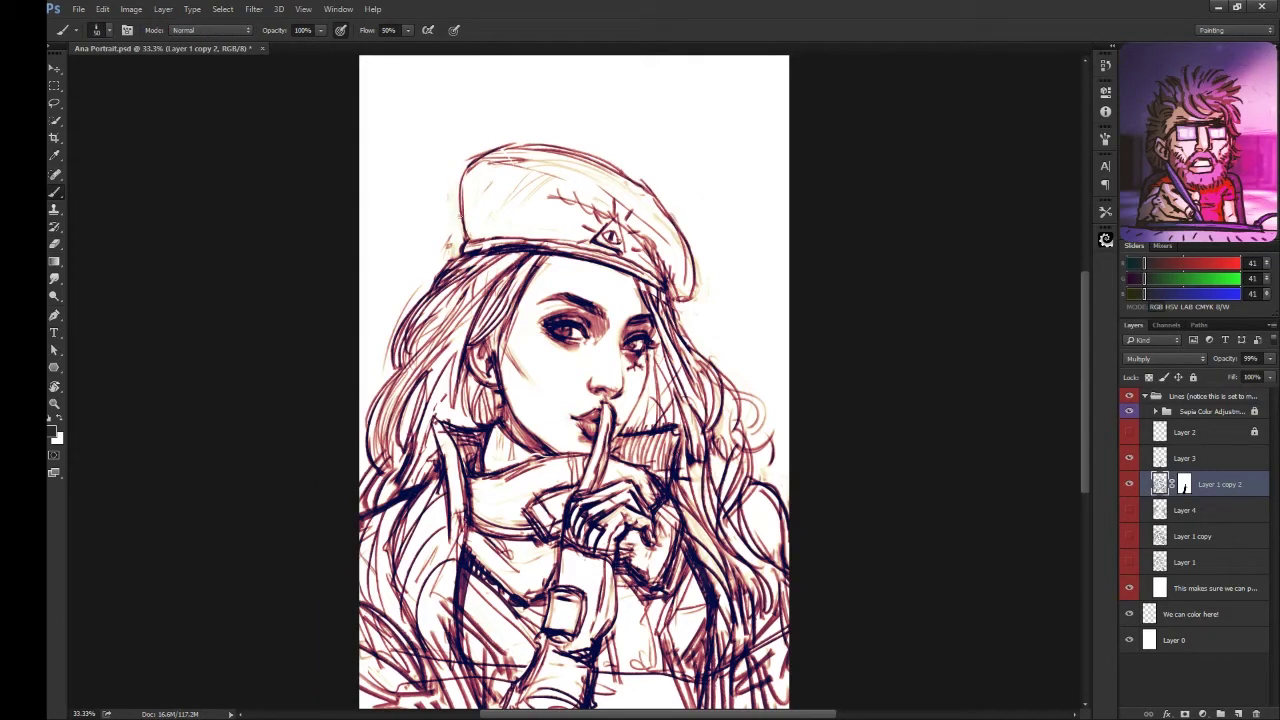
key(e)
drag(466, 244, 564, 246)
key(b)
key(e)
mouse_move(480, 240)
mouse_down()
mouse_move(584, 250)
mouse_move(556, 246)
mouse_up()
key(b)
- Darken the beret's right side and brim edge, and fill gaps in the hair left of the face
drag(695, 264, 678, 310)
drag(652, 240, 676, 302)
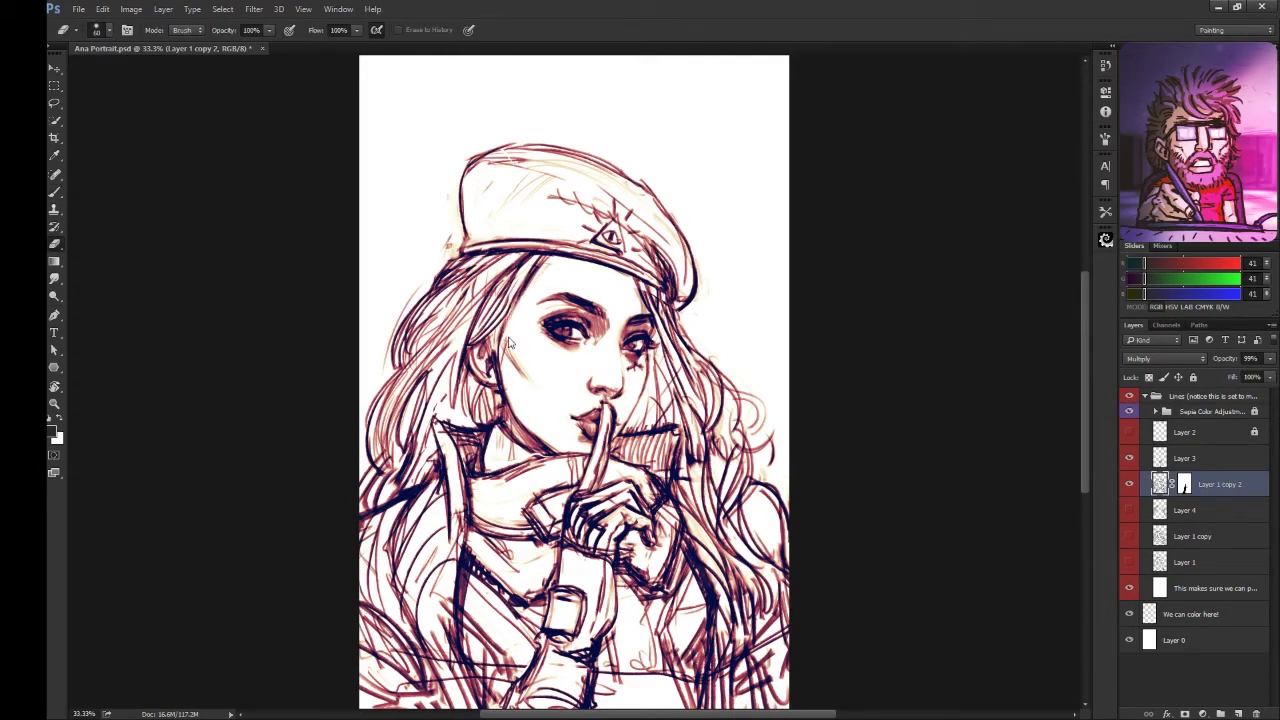
drag(508, 312, 490, 364)
drag(532, 274, 496, 346)
drag(554, 254, 502, 328)
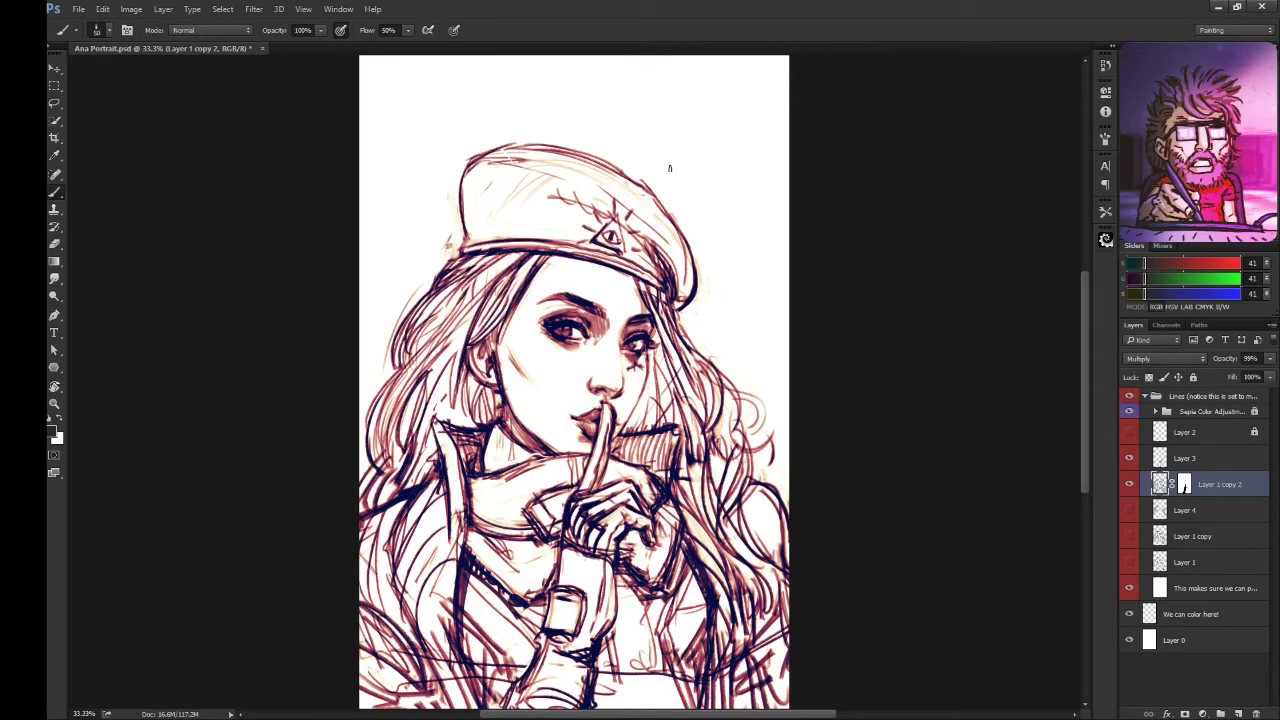
drag(601, 300, 584, 270)
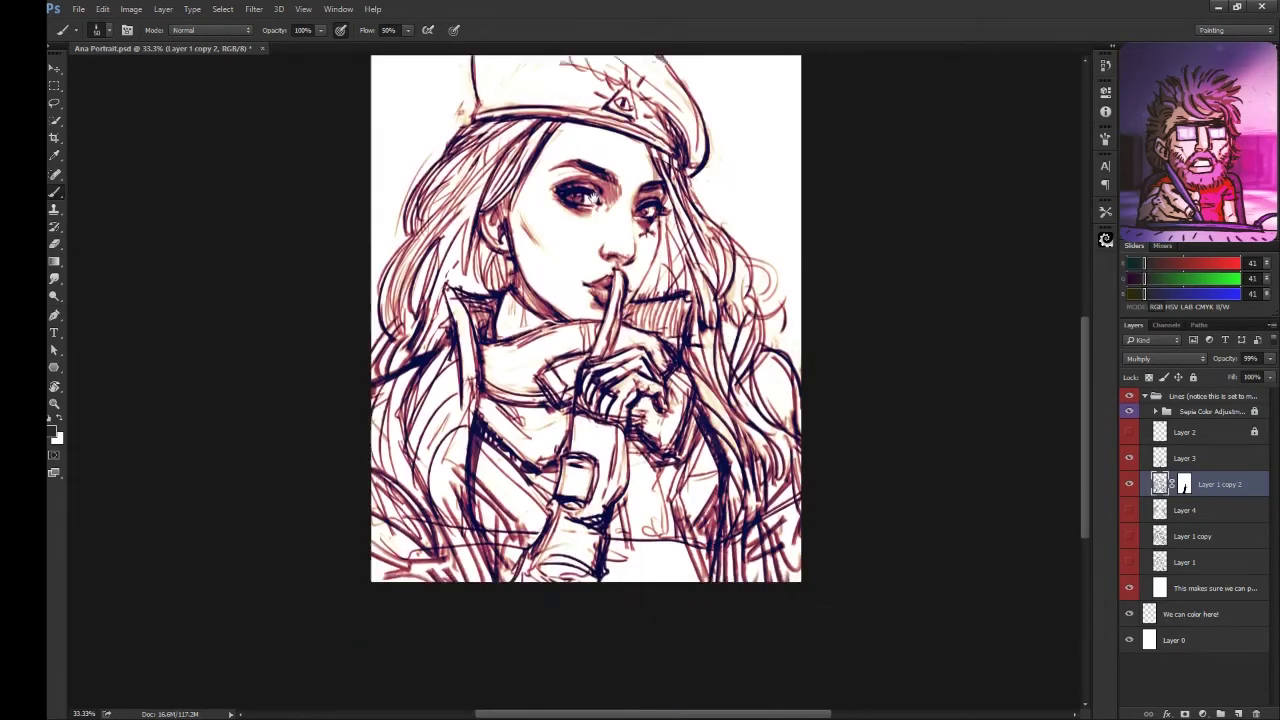
key(x)
key(x)
key(x)
key(x)
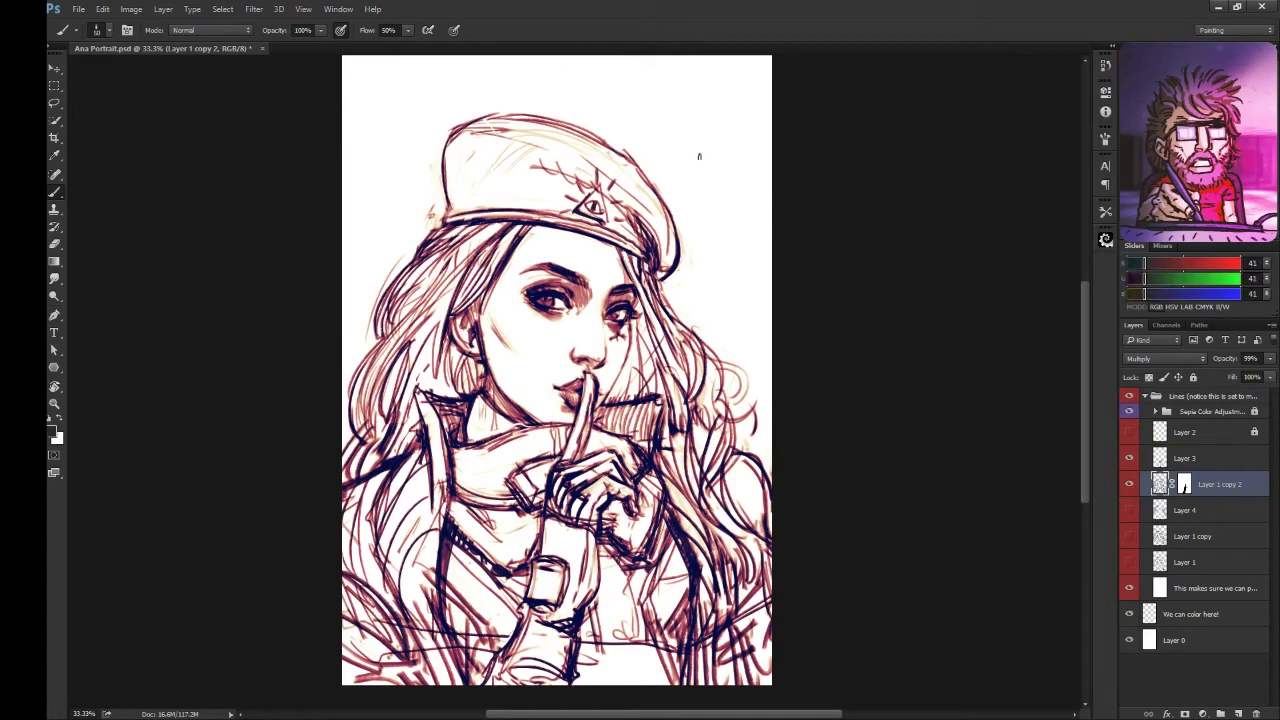
key(x)
key(x)
key(x)
key(x)
key(ctrl+minus)
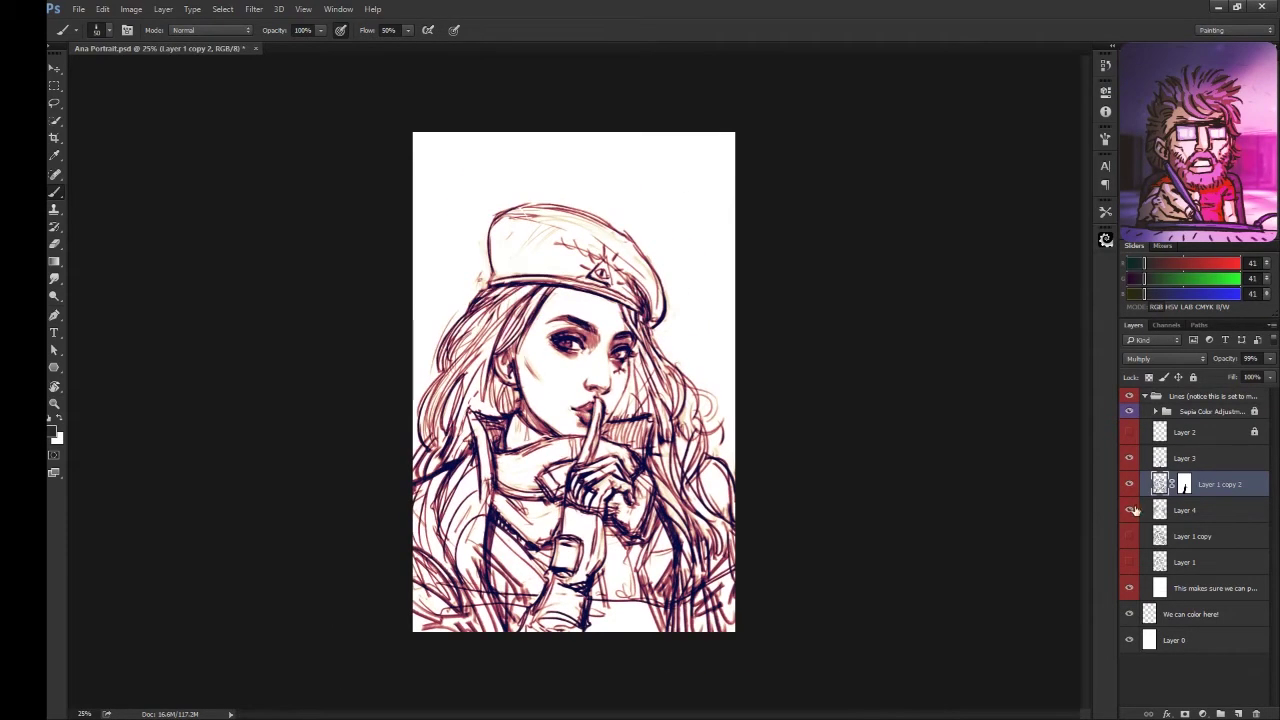
- Show the Layer 4 hair fill and deepen it under the beret's brim and on the right
click(1129, 510)
click(1190, 510)
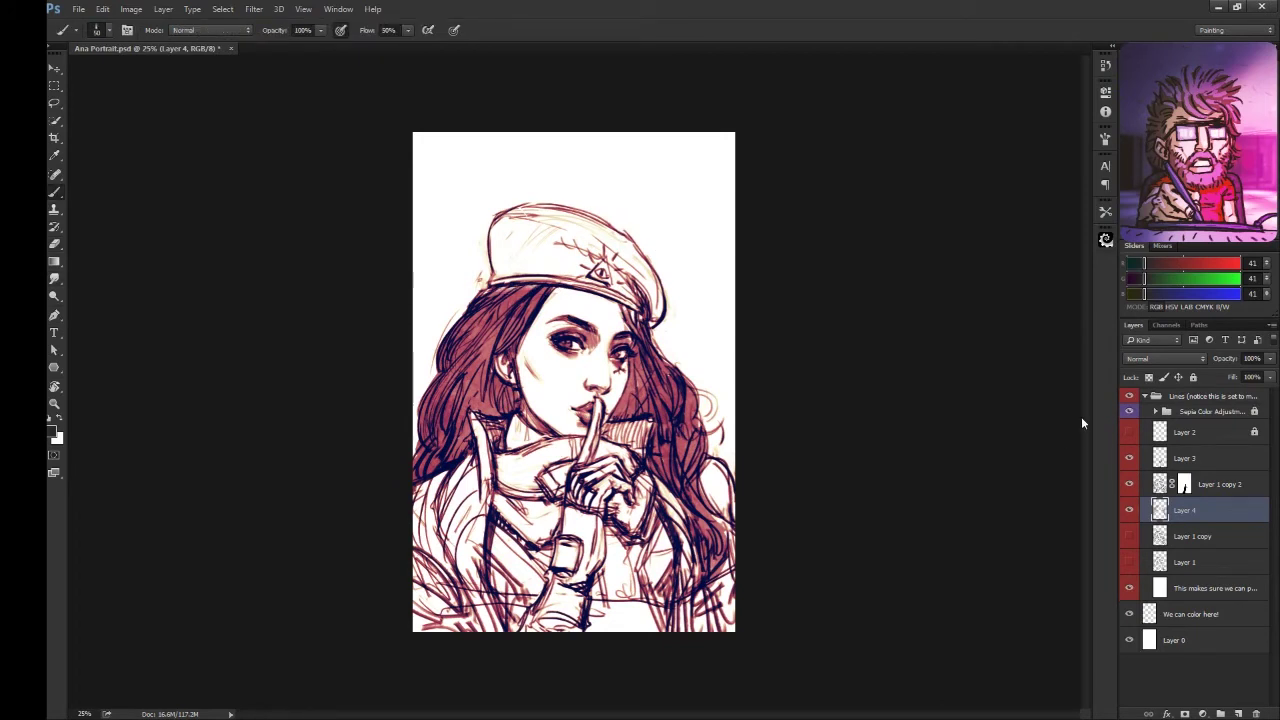
drag(487, 292, 540, 288)
drag(622, 302, 642, 336)
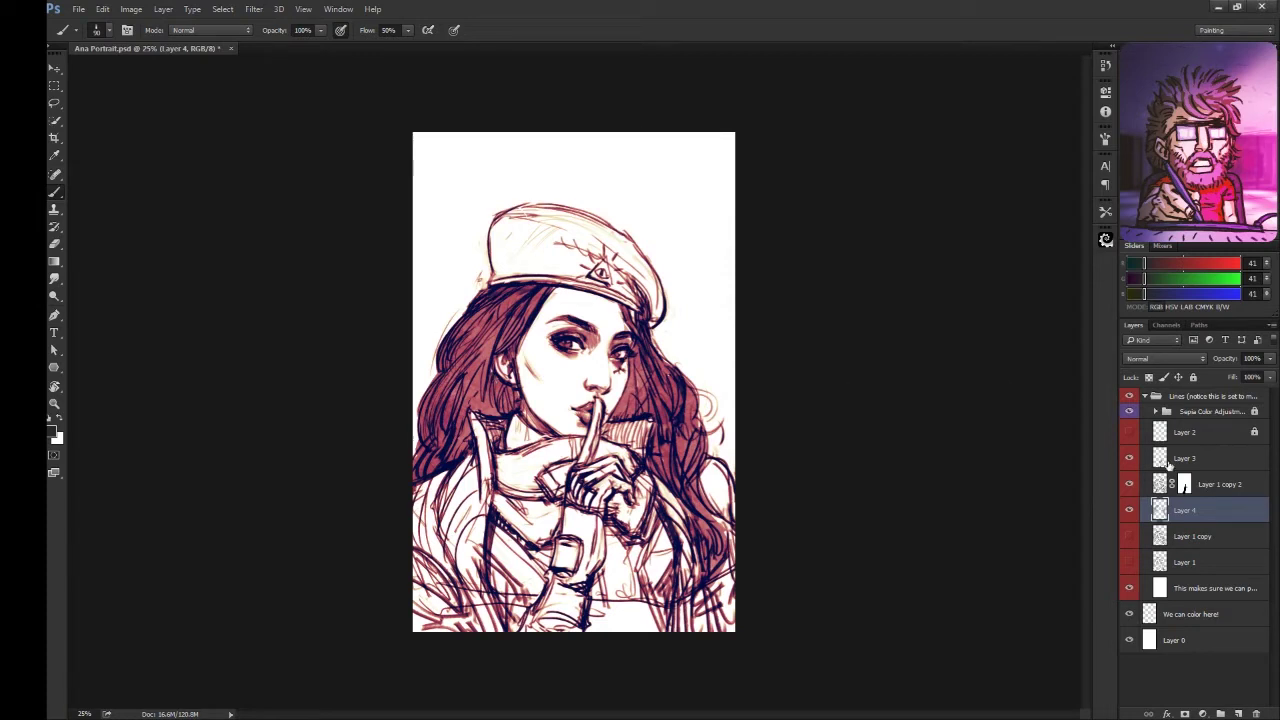
- Erase stray lines near the figure's bottom on Layer 1 copy 2
click(1210, 484)
key(e)
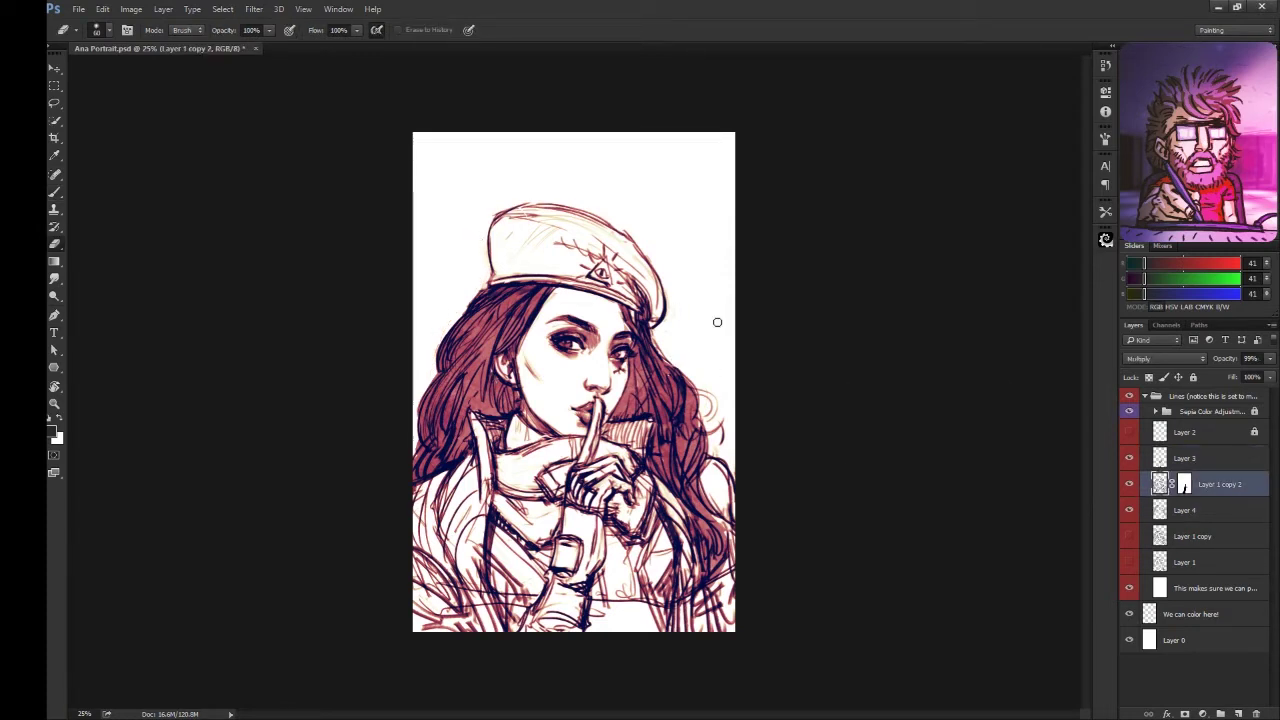
drag(570, 590, 612, 605)
key(b)
- Show the Layer 2 signature tag, scale it to about 82% and move it above the beret
click(1129, 432)
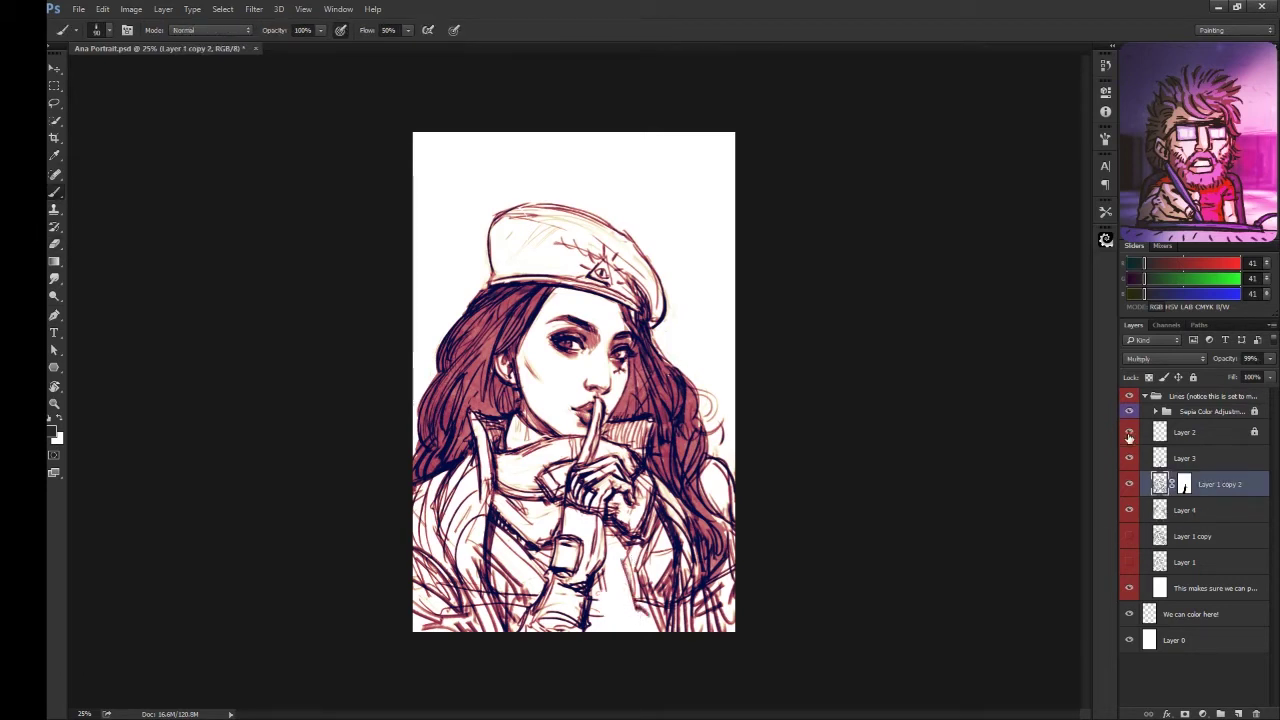
click(1200, 432)
key(ctrl+t)
drag(698, 131, 680, 150)
drag(615, 200, 615, 177)
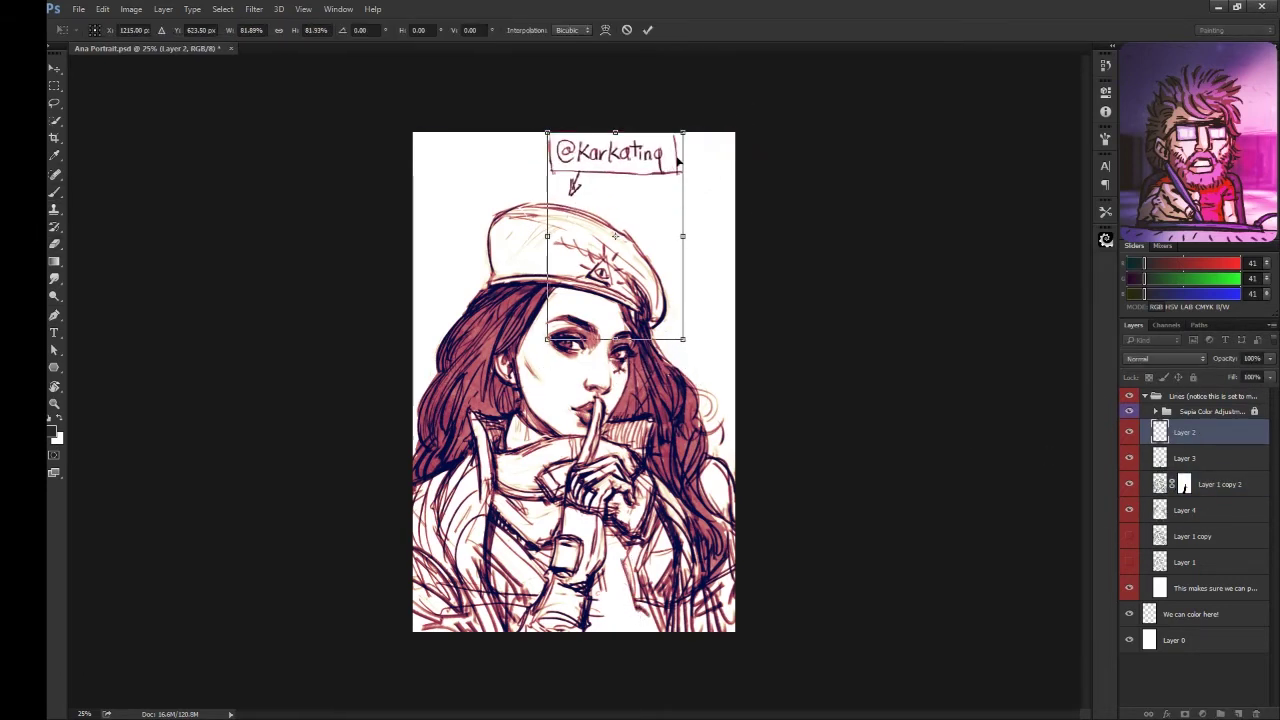
key(Return)
- Step between the hair fill and sketch layers, ending on Layer 1 copy 2 with the brush
key(alt+bracketleft)
key(alt+bracketleft)
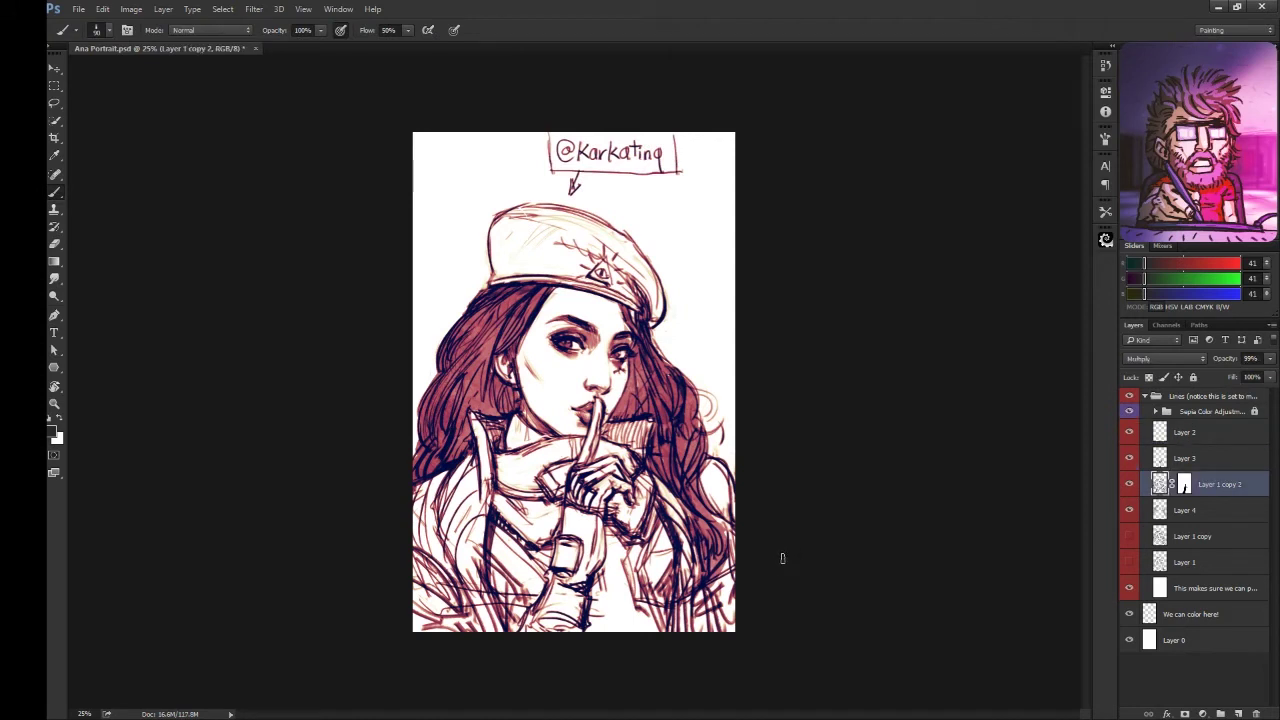
key(e)
key(alt+bracketleft)
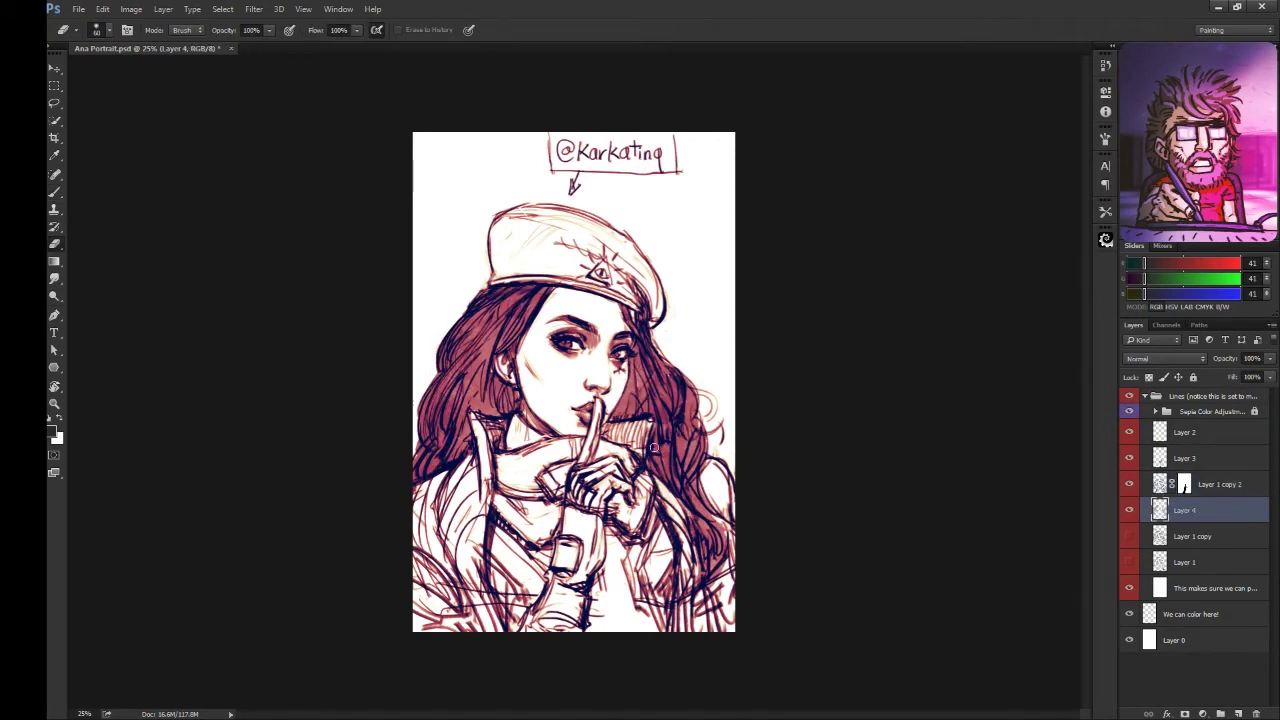
key(b)
key(alt+bracketright)
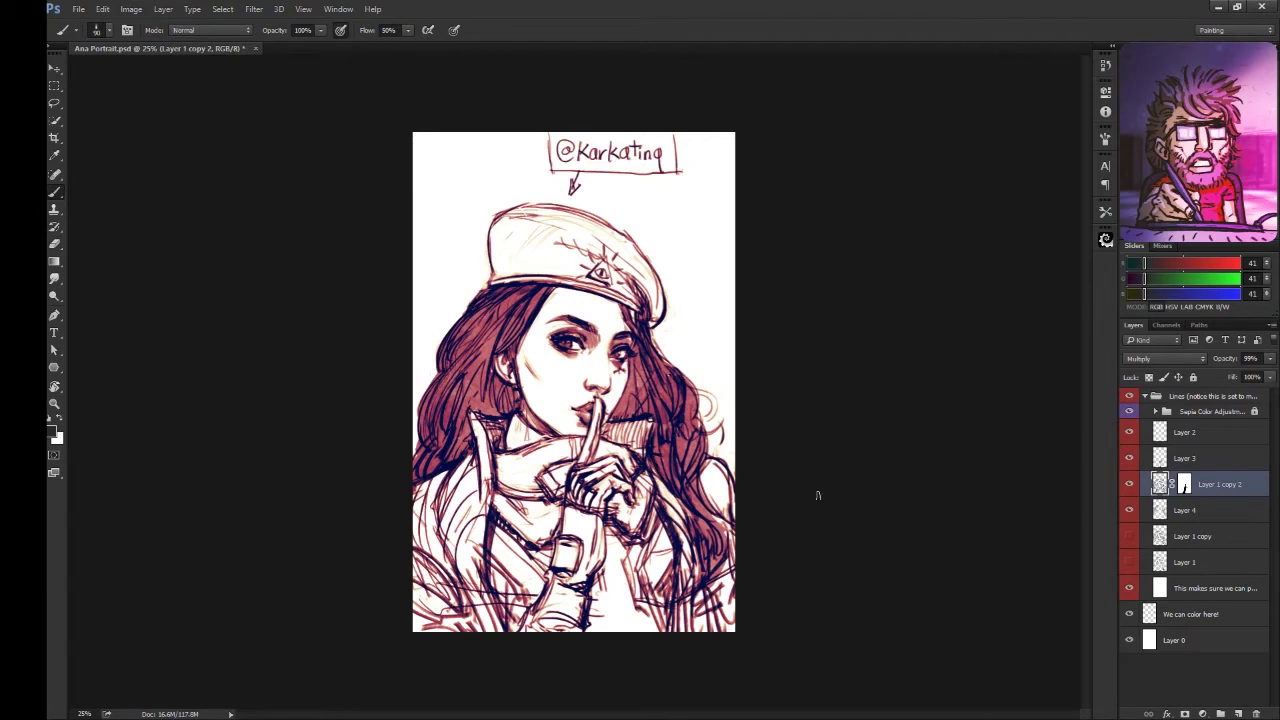
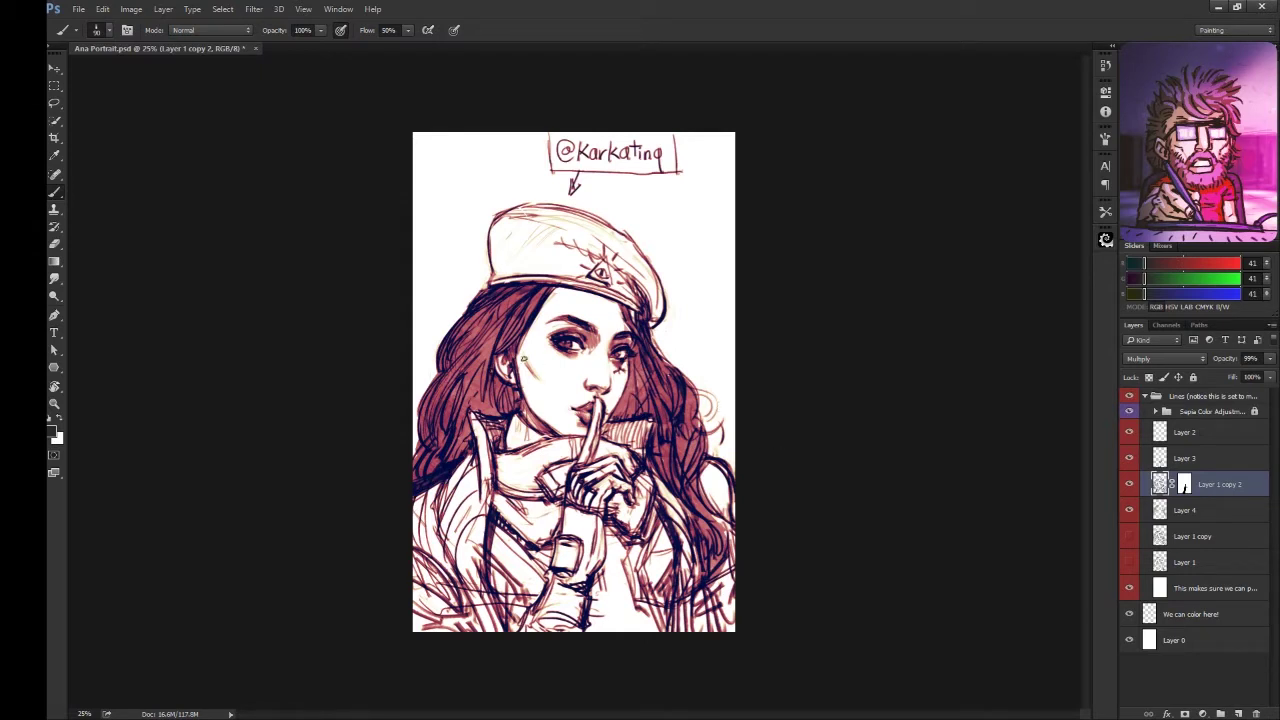
- Paint a darker shadow on the cheek and blend it with the Smudge tool
drag(524, 358, 542, 386)
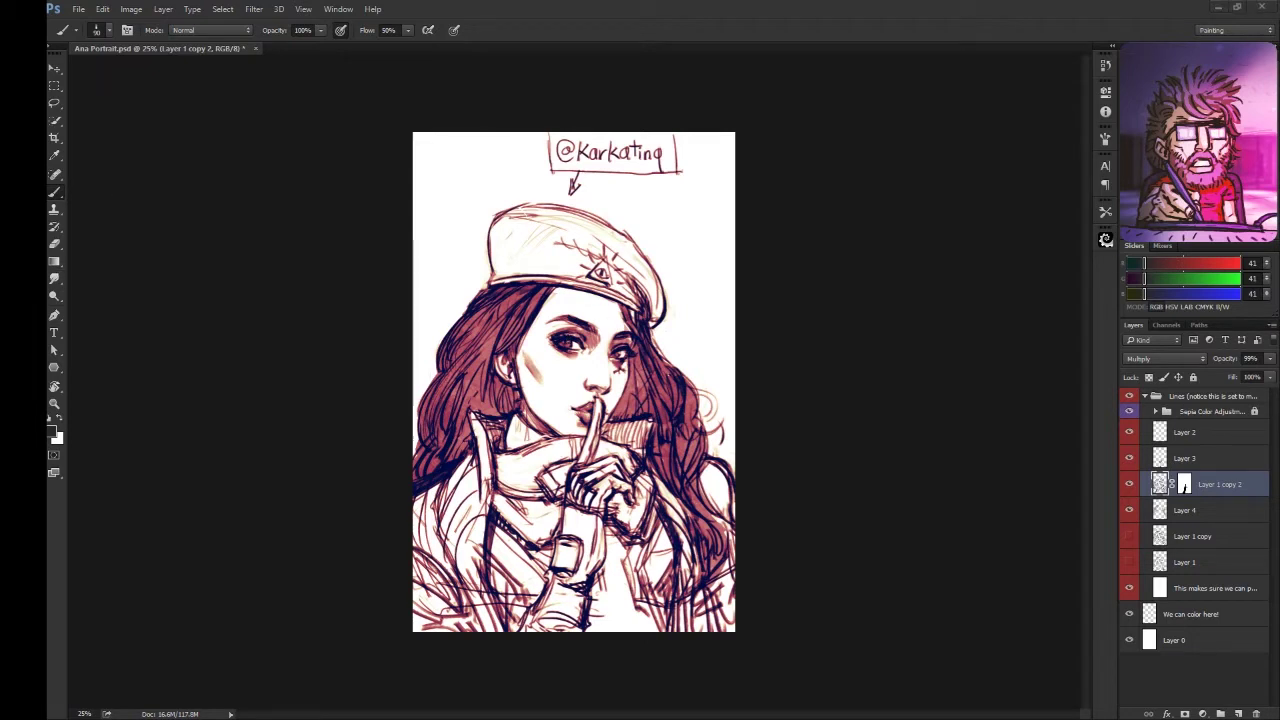
key(r)
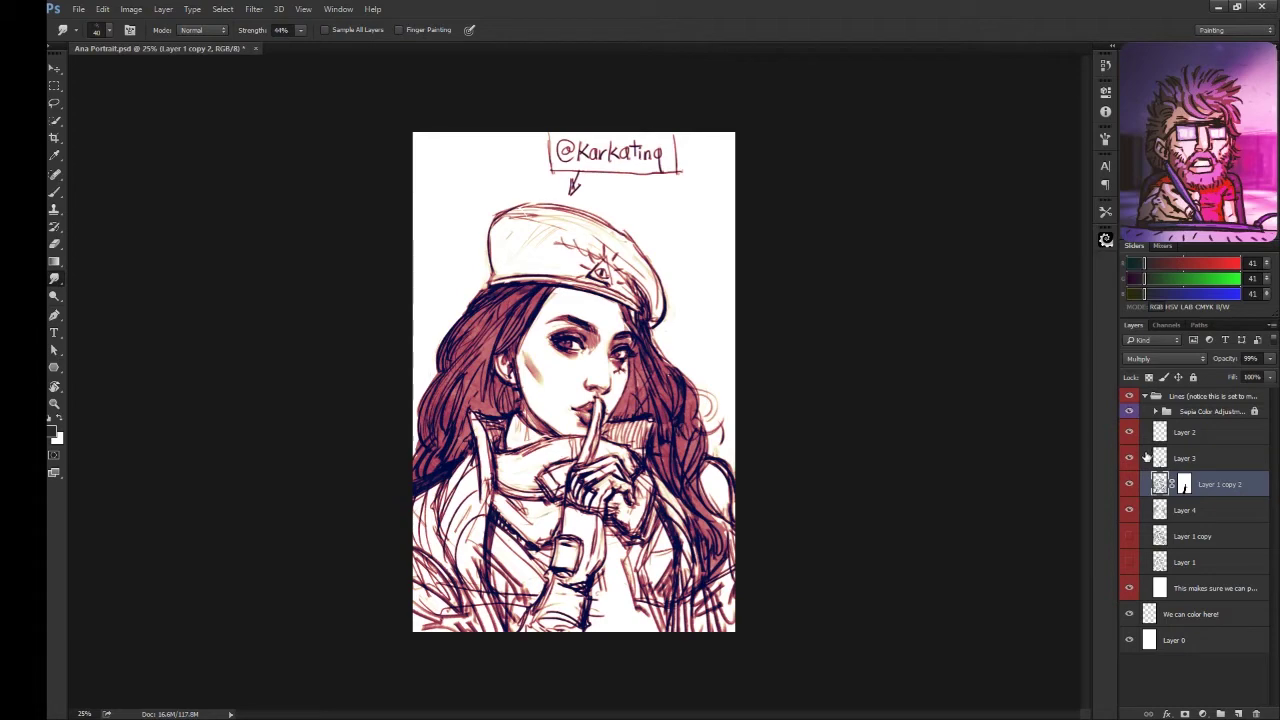
key(ctrl+plus)
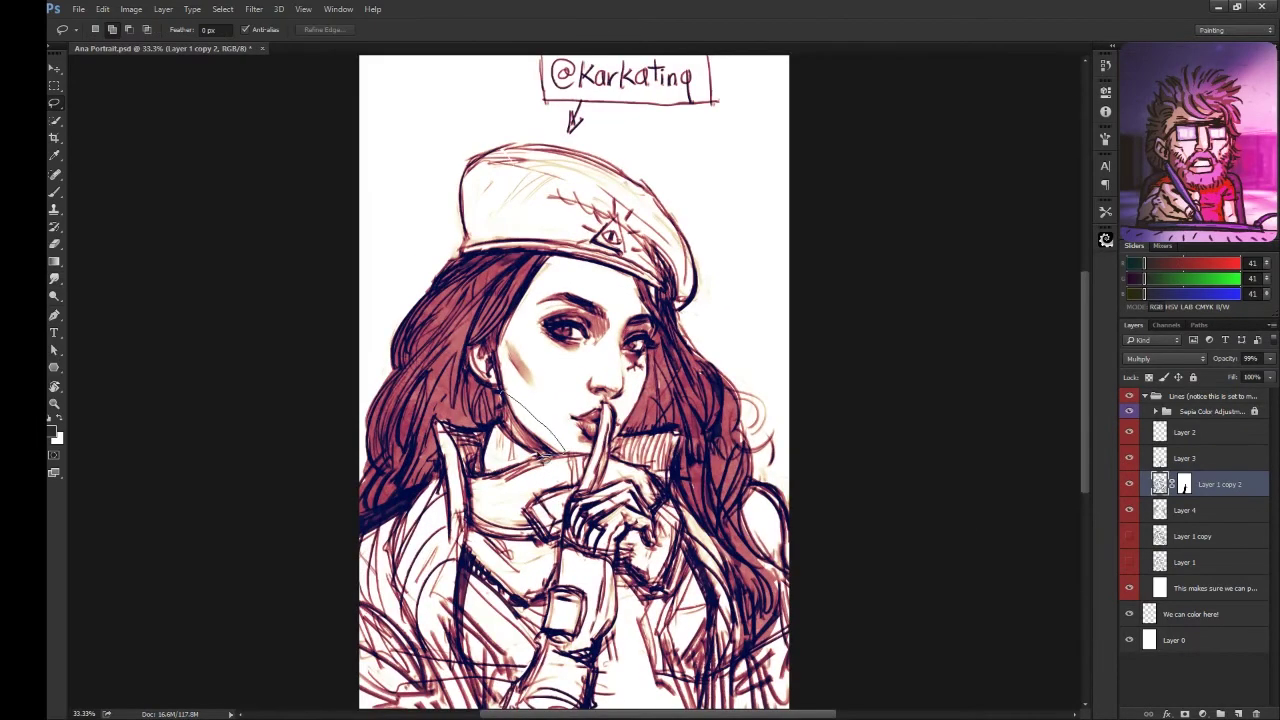
- Darken the chin and neck shading, then check proportions in a mirrored, zoomed-out view
key(ctrl+d)
key(b)
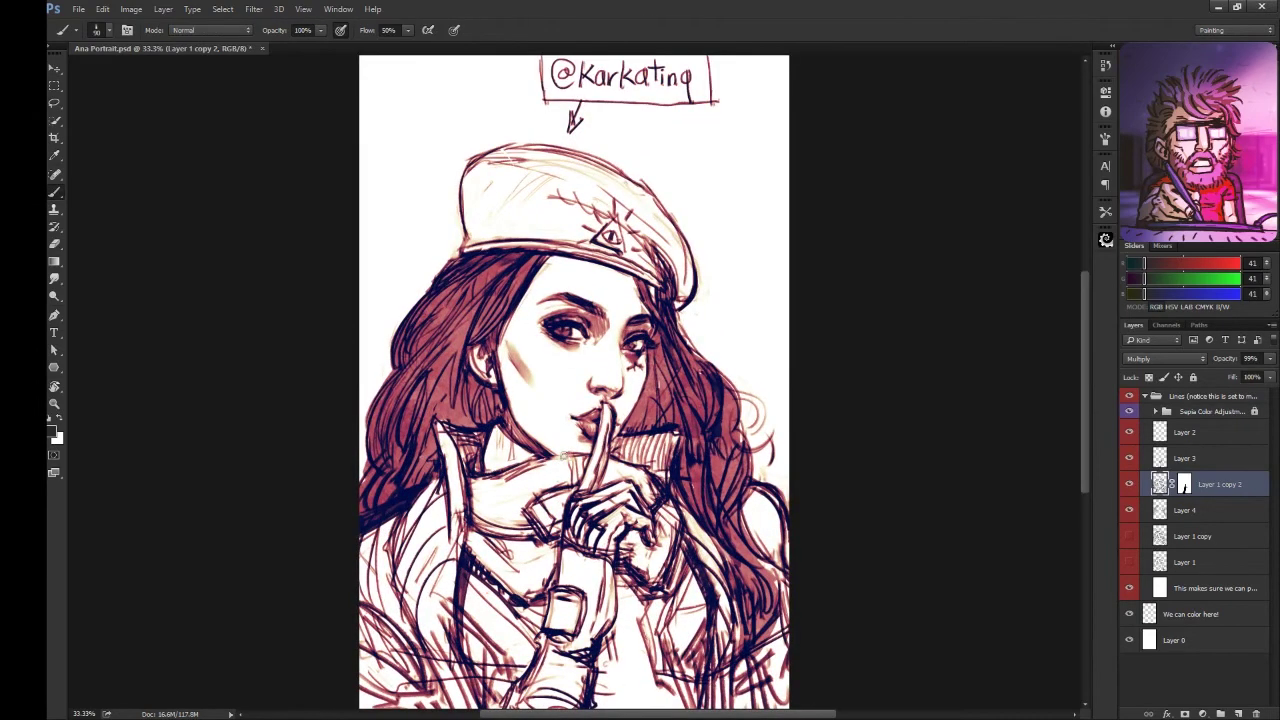
drag(534, 457, 586, 458)
key(ctrl+minus)
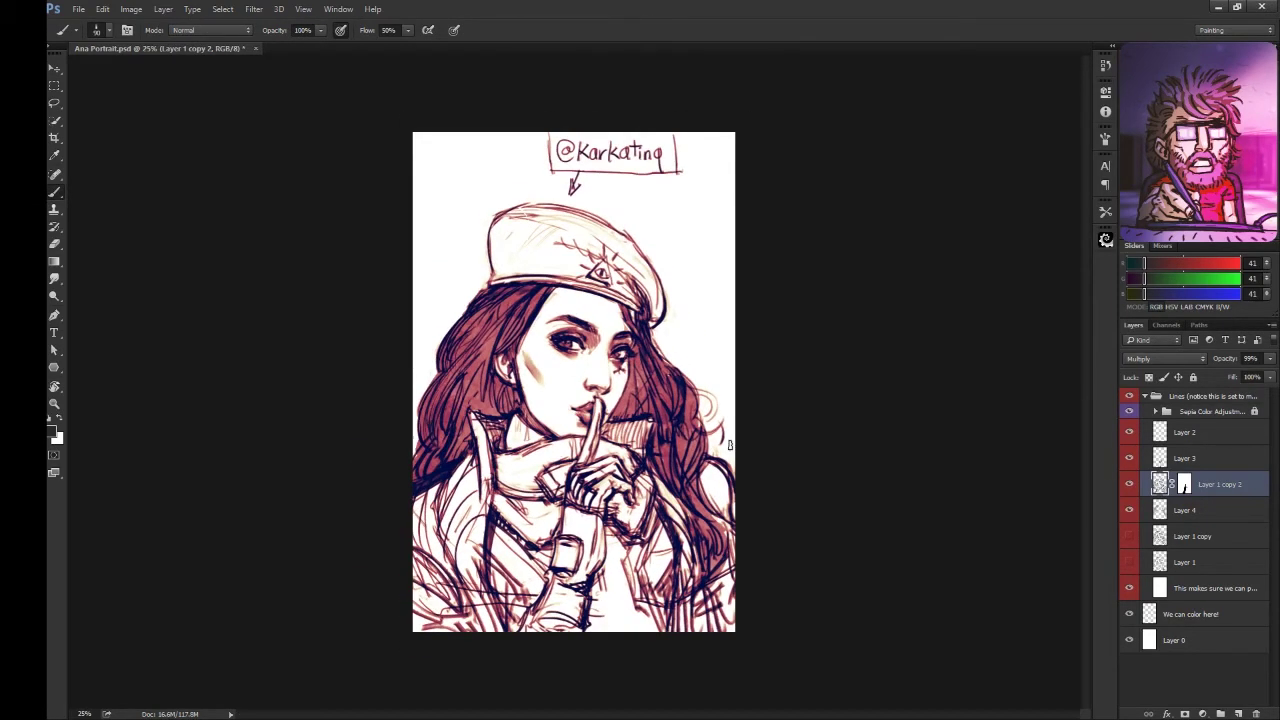
key(h)
key(h)
double_click(1130, 458)
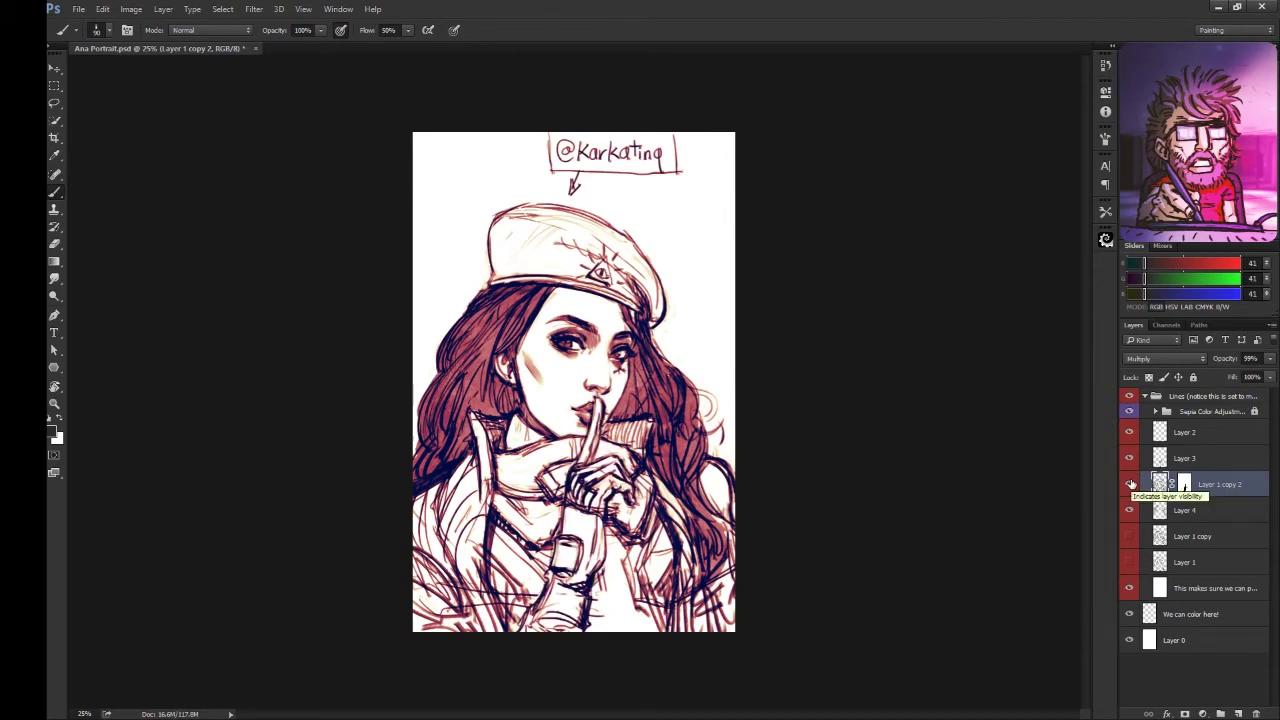
- Hide Layer 3, disable the mask and duplicate the line layer for an alternate version
click(1129, 458)
shift+click(1184, 484)
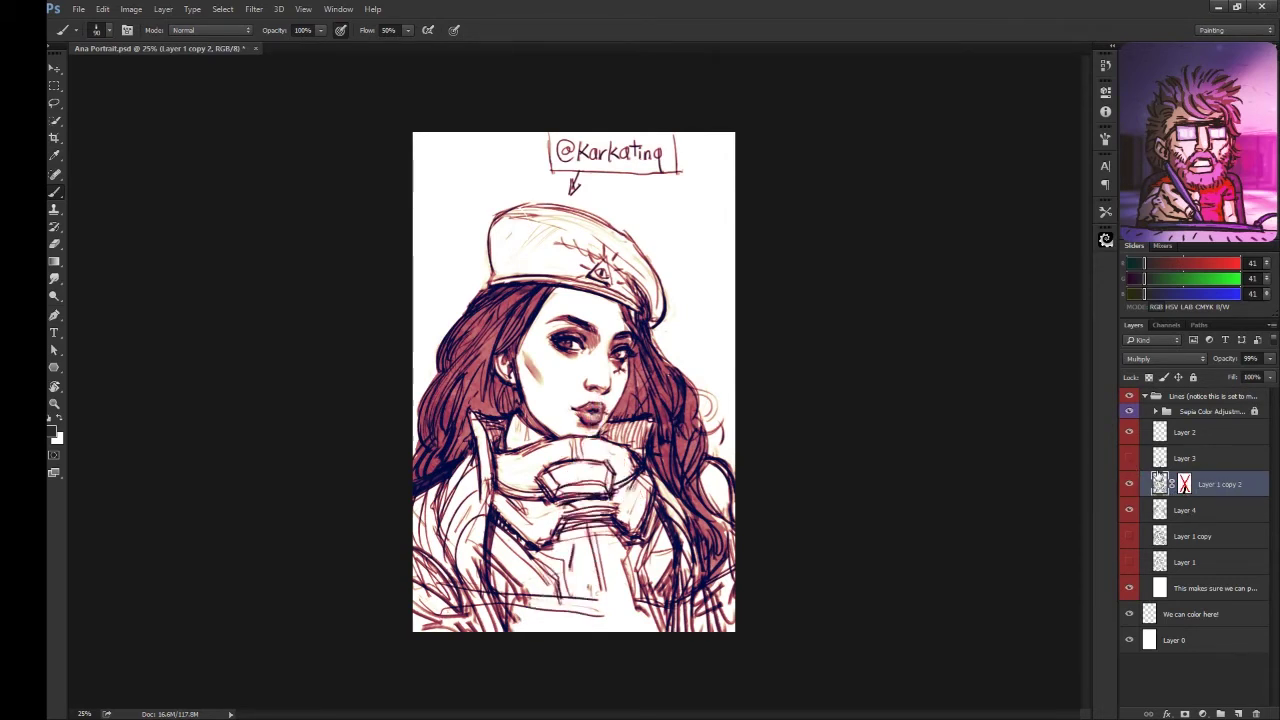
key(ctrl+j)
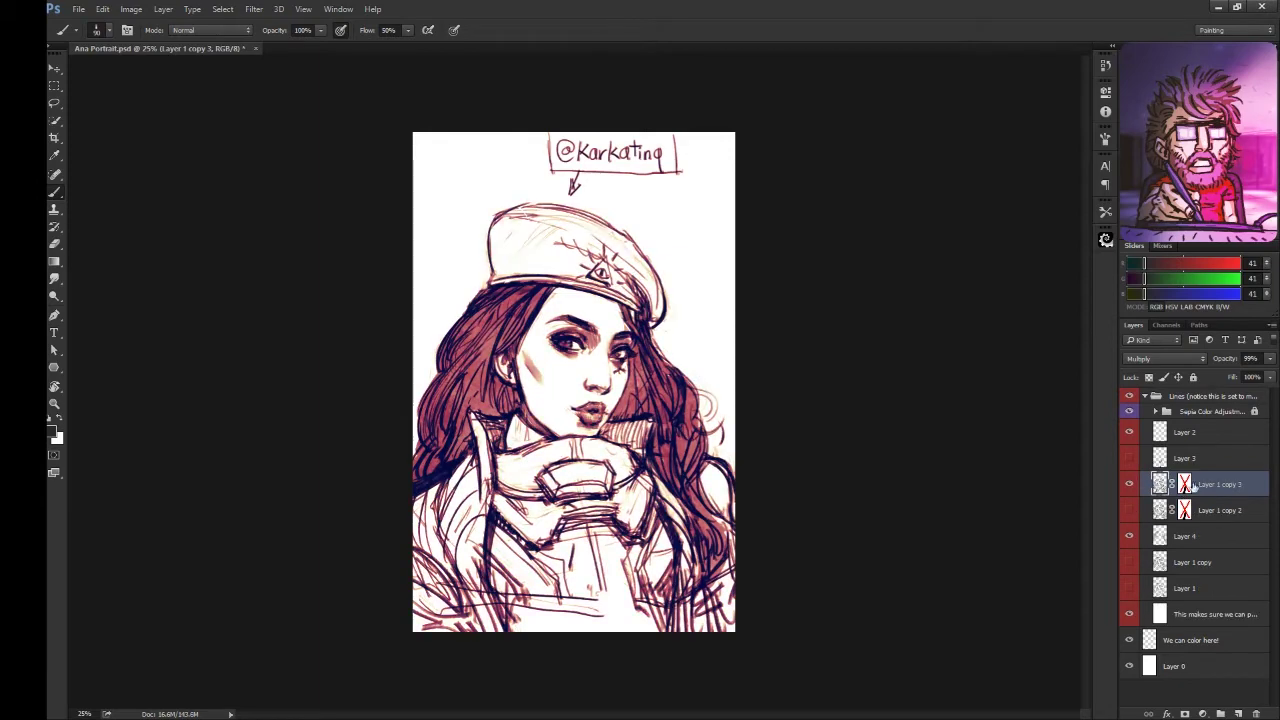
key(ctrl+plus)
key(l)
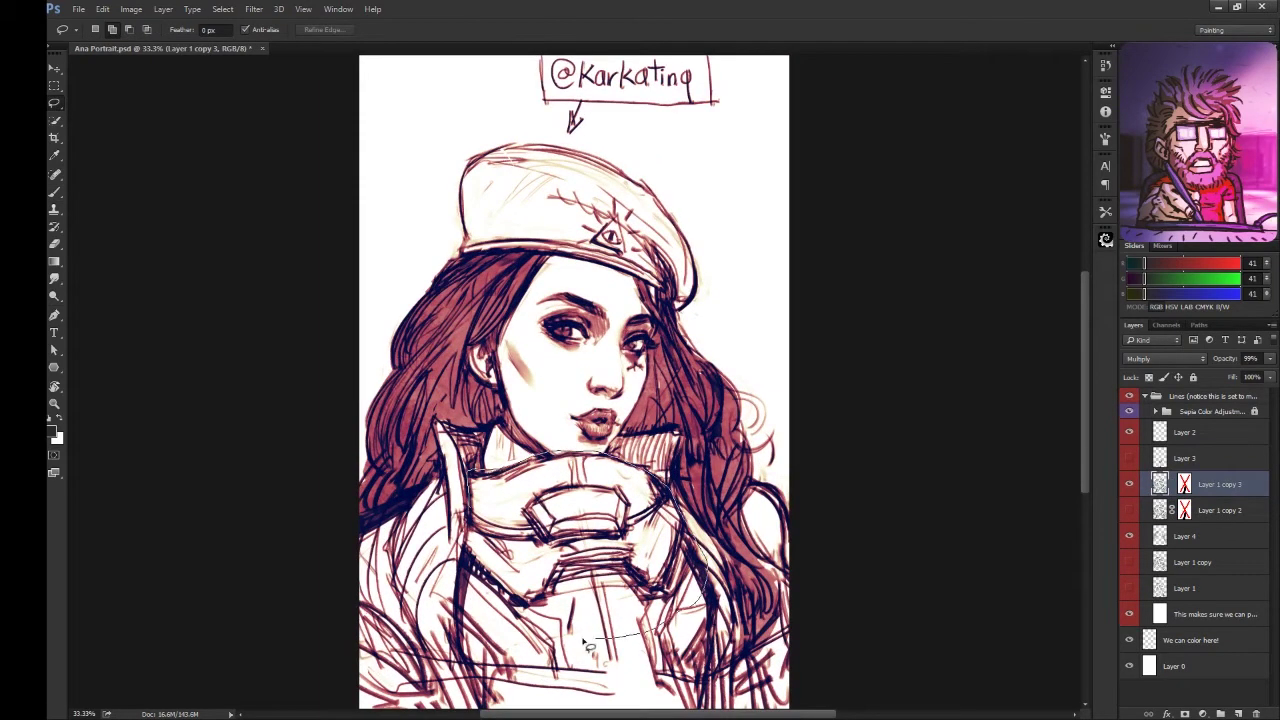
- Redraw the clasped-hand contours, then select and delete those strokes
key(b)
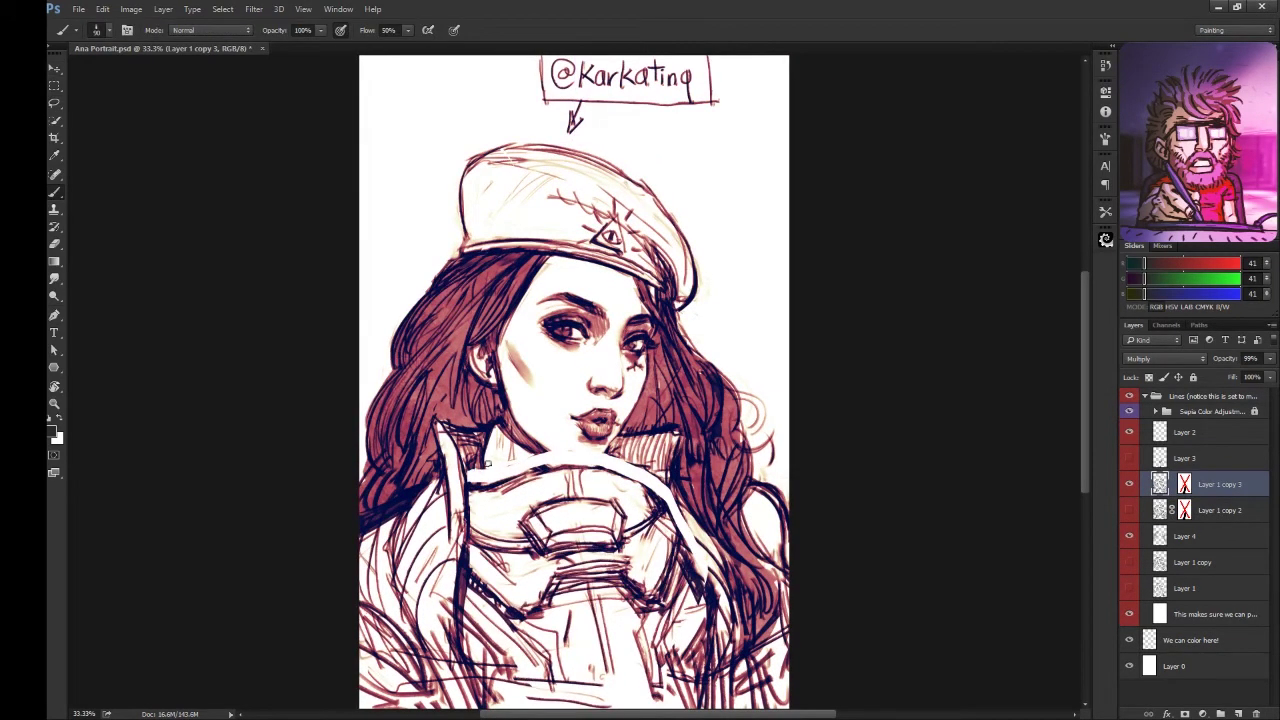
mouse_move(470, 484)
mouse_down()
mouse_move(612, 470)
mouse_move(686, 542)
mouse_up()
drag(658, 468, 724, 620)
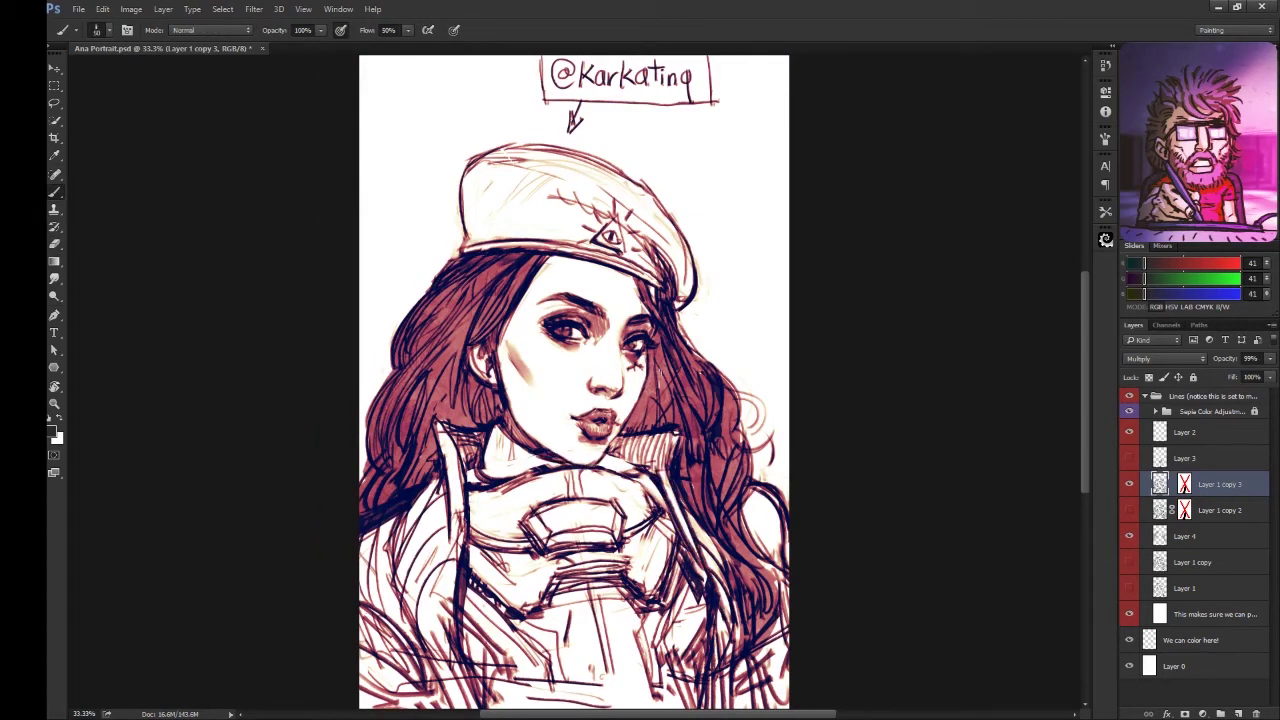
key(x)
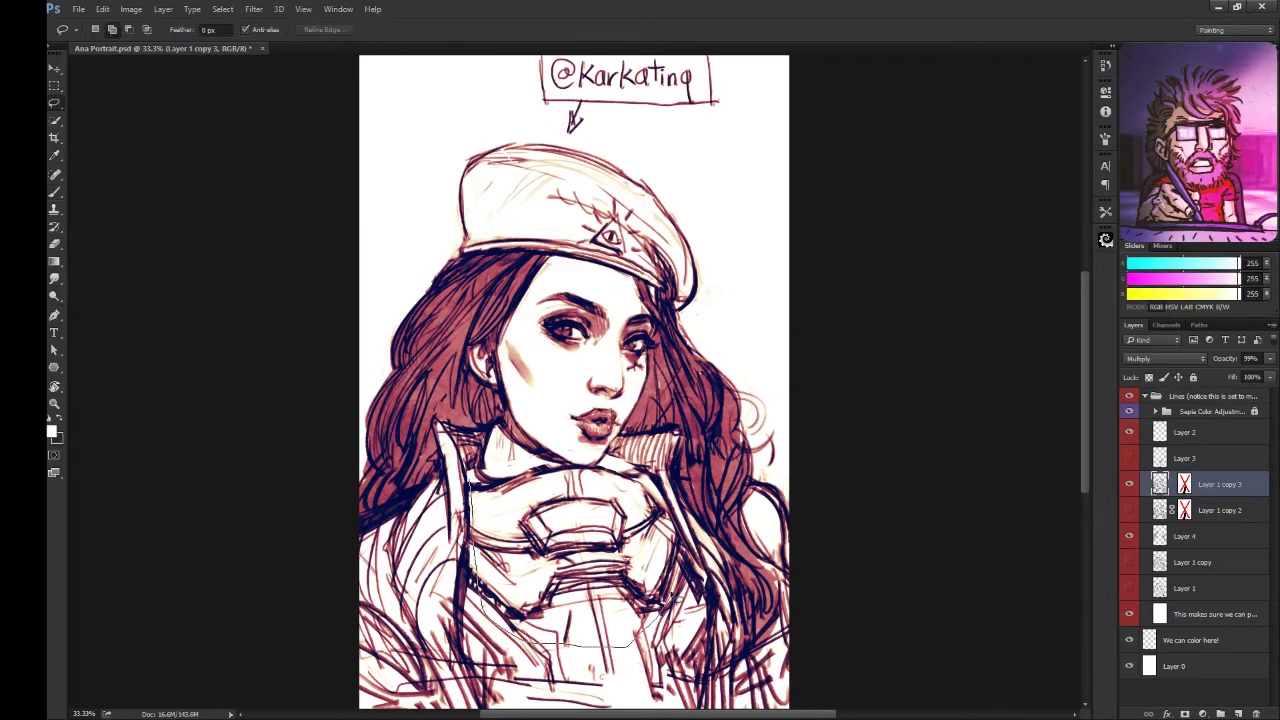
ctrl+click(1159, 484)
key(Delete)
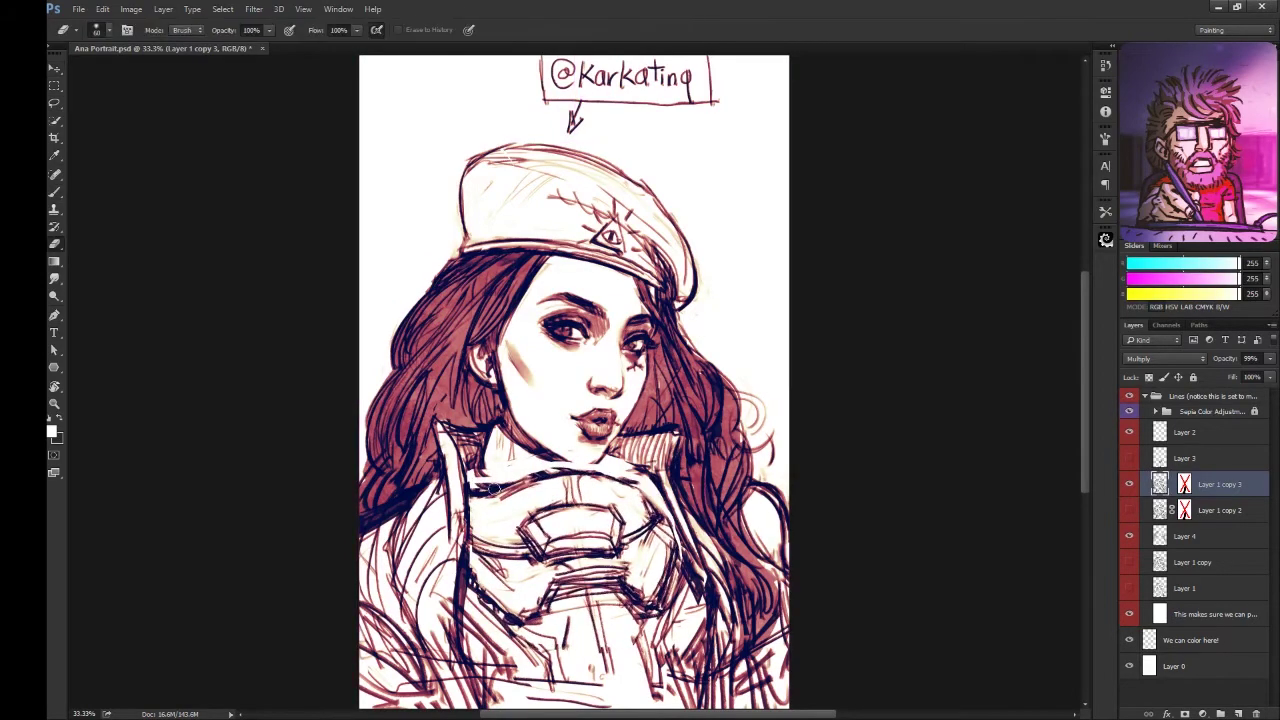
key(ctrl+d)
key(b)
key(x)
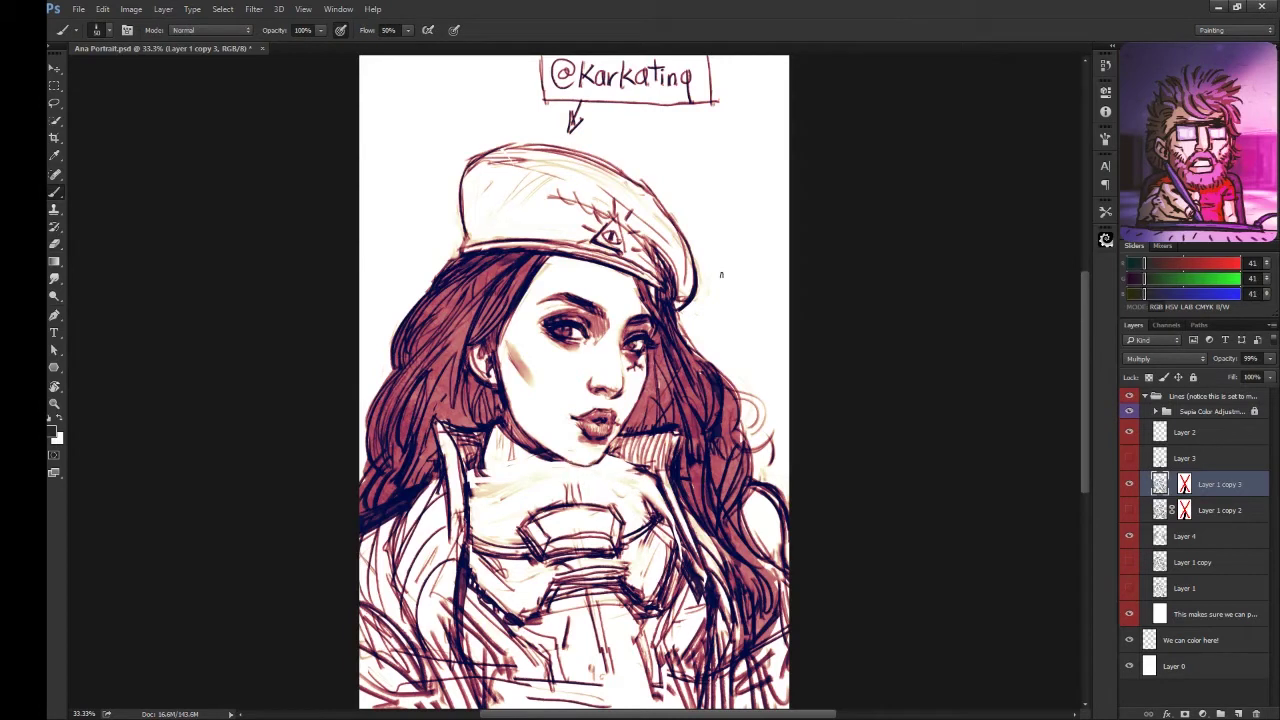
- Sketch new curved lines across the collar below the chin
mouse_move(545, 488)
mouse_down()
mouse_move(474, 478)
mouse_move(585, 495)
mouse_up()
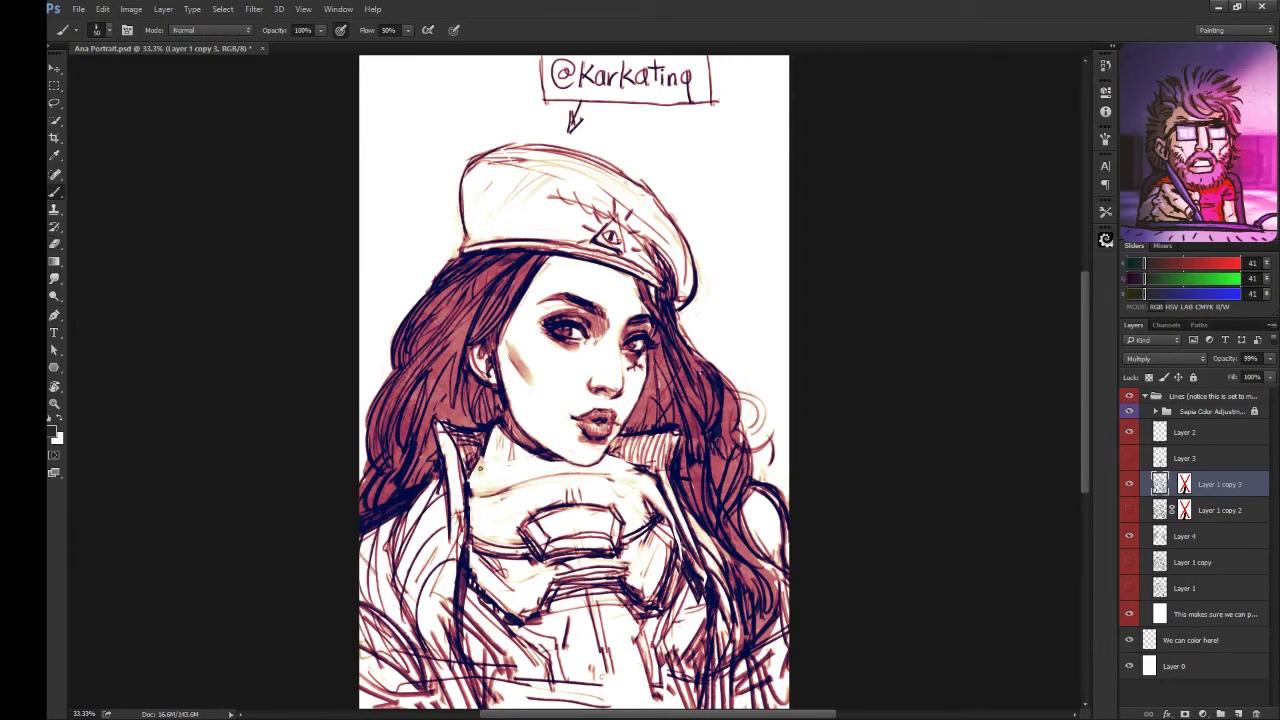
mouse_move(480, 482)
mouse_down()
mouse_move(616, 476)
mouse_move(606, 468)
mouse_up()
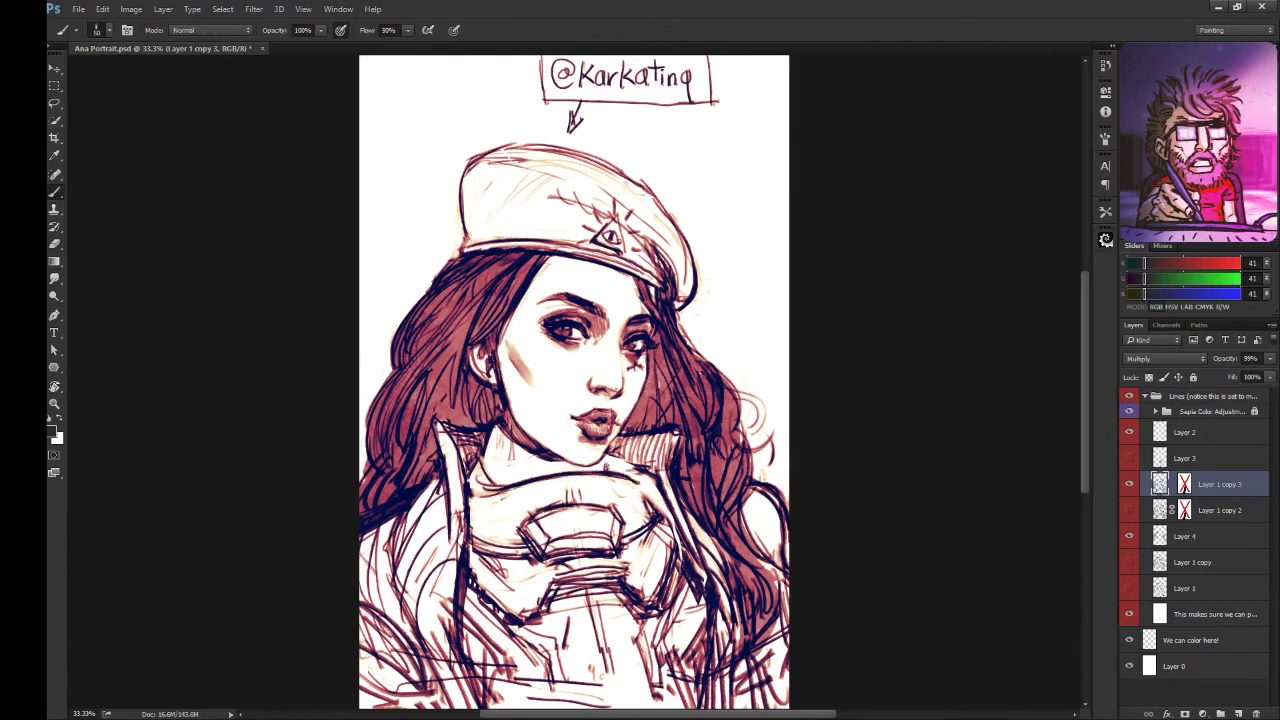
key(e)
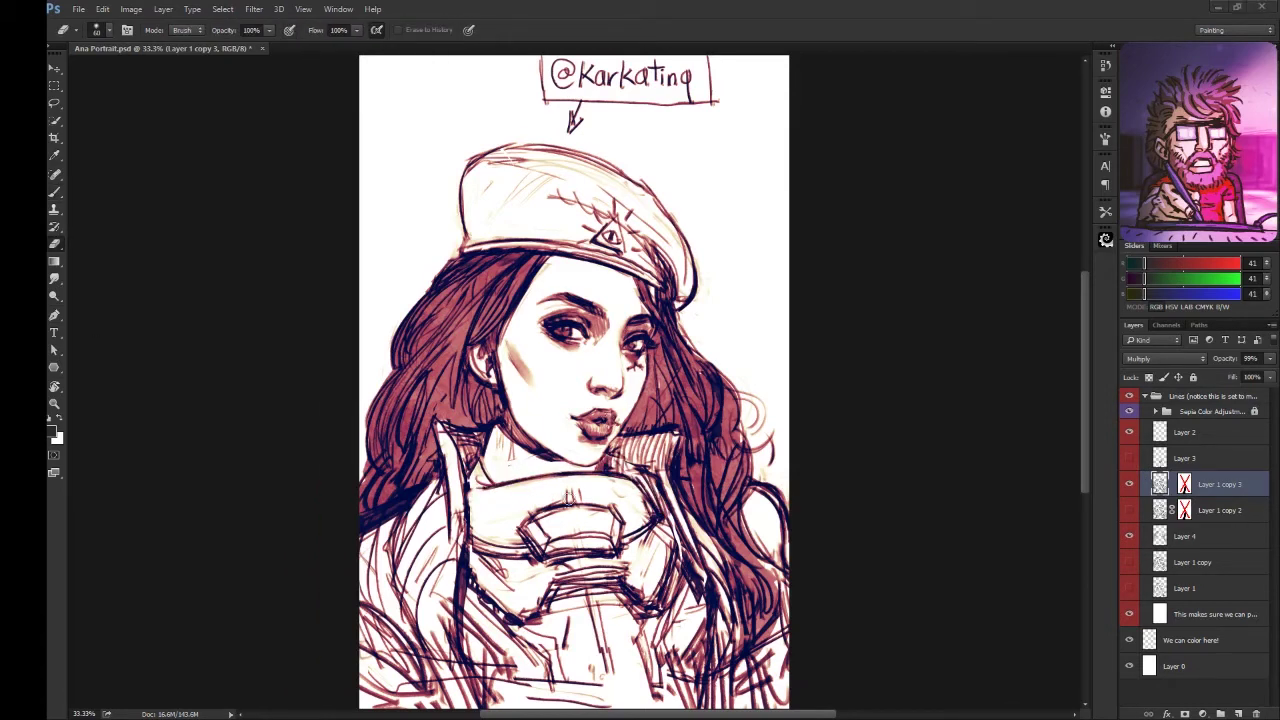
key(b)
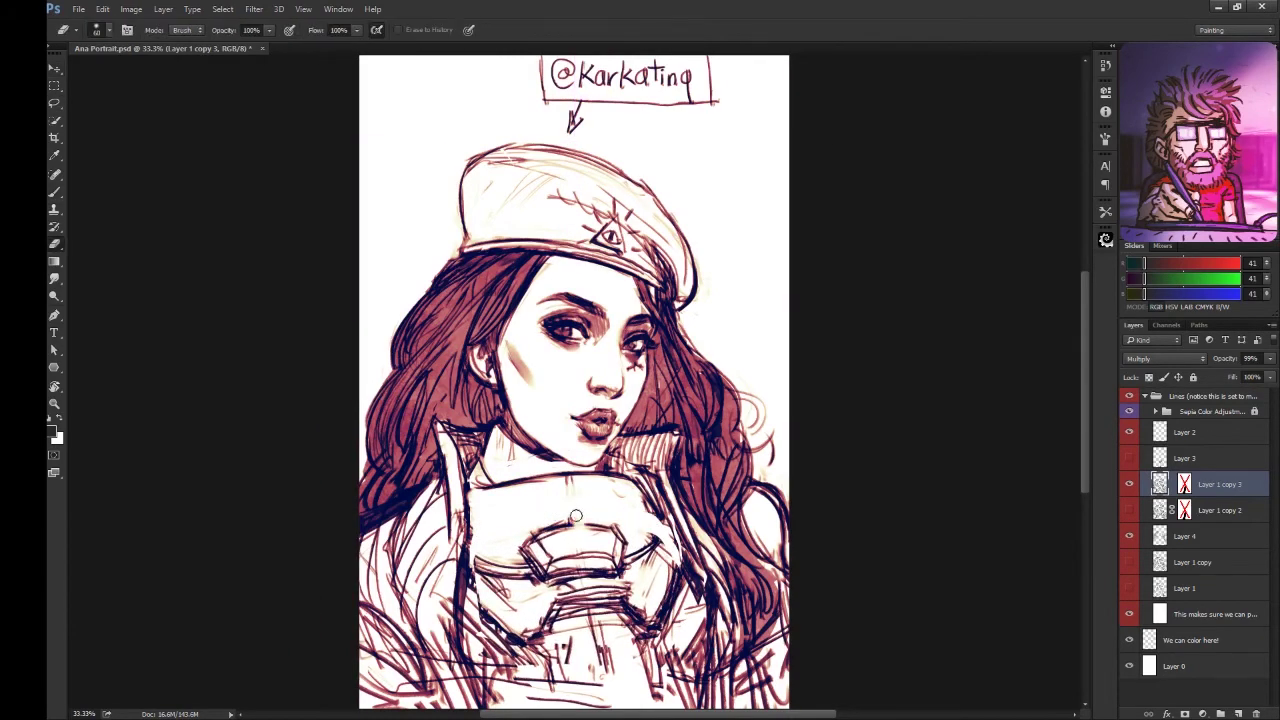
key(b)
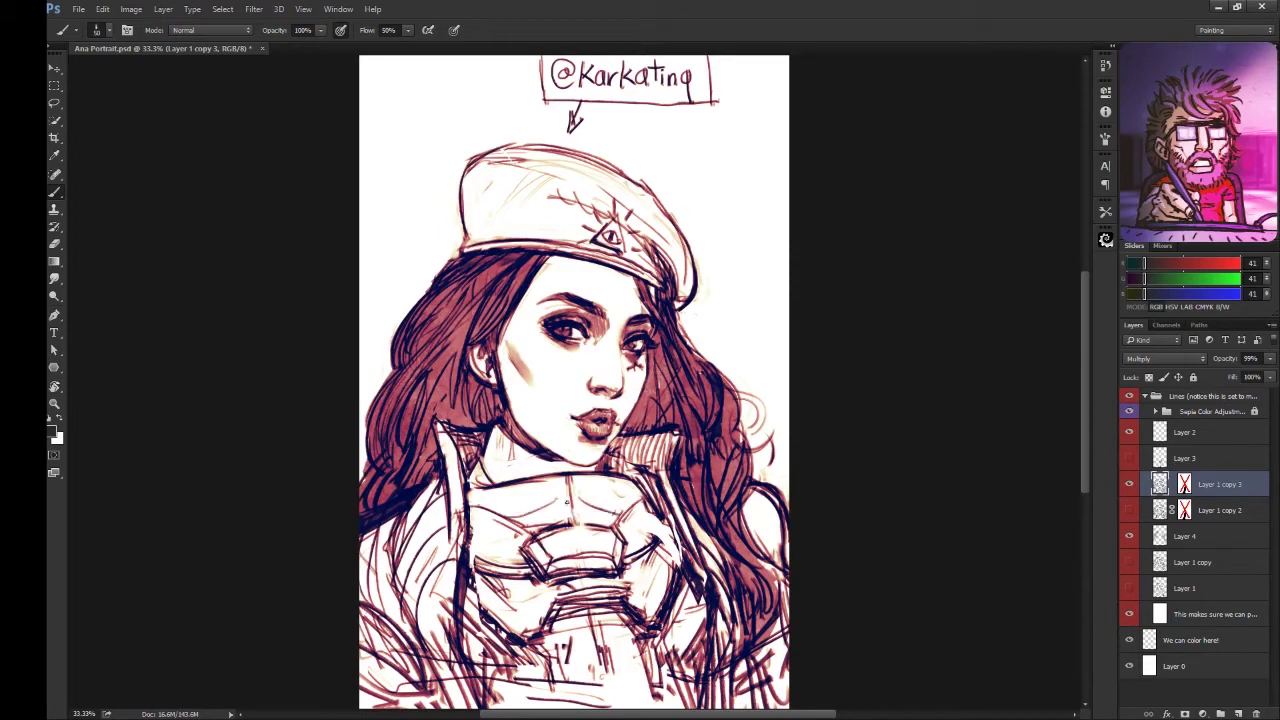
drag(516, 522, 622, 506)
mouse_move(562, 478)
mouse_down()
mouse_move(563, 505)
mouse_move(584, 503)
mouse_up()
drag(565, 506, 588, 520)
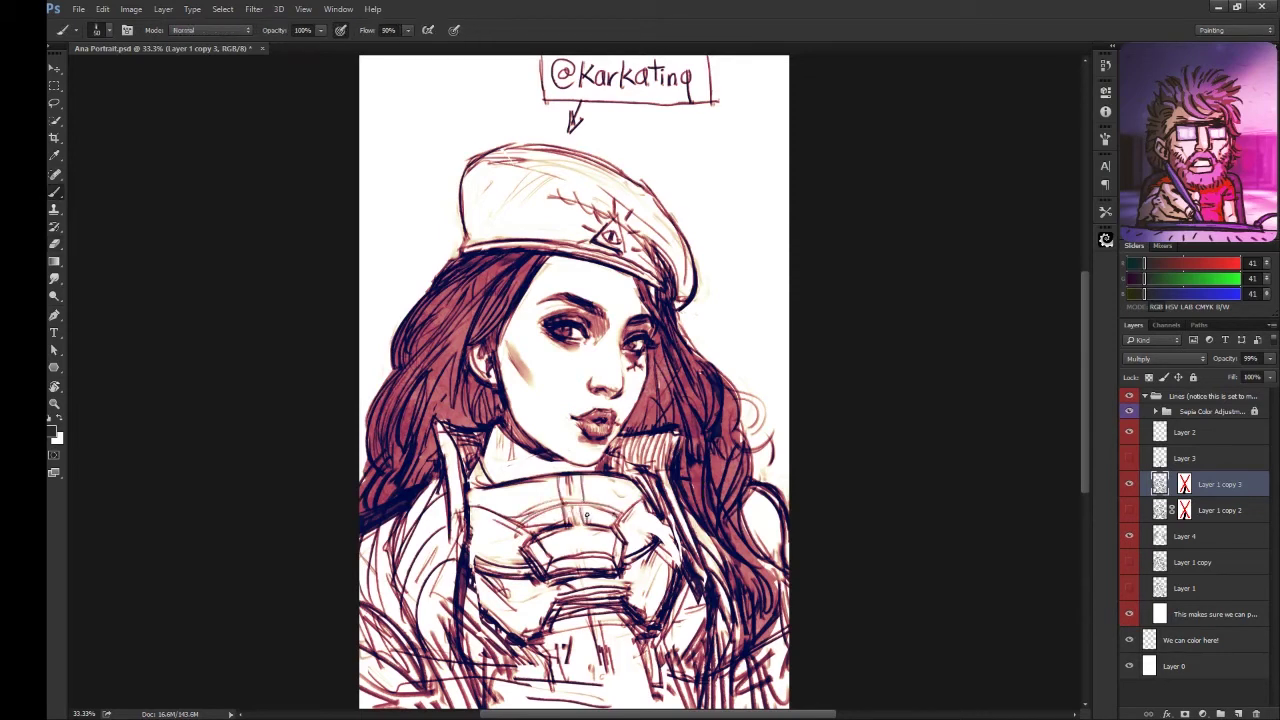
- At 80% brush flow, erase stray collar strokes and draw dark lower-chest lines
key(shift+8)
mouse_move(510, 482)
mouse_down()
mouse_move(470, 466)
mouse_move(496, 486)
mouse_up()
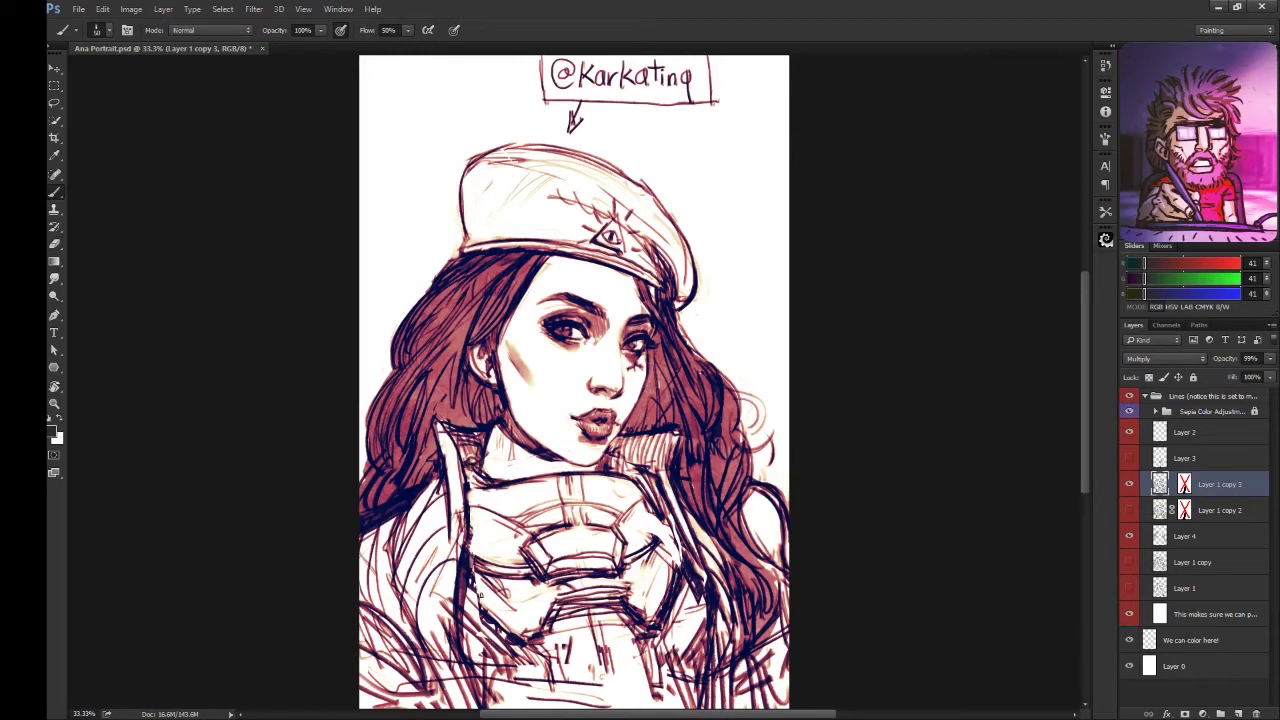
key(e)
drag(572, 683, 586, 623)
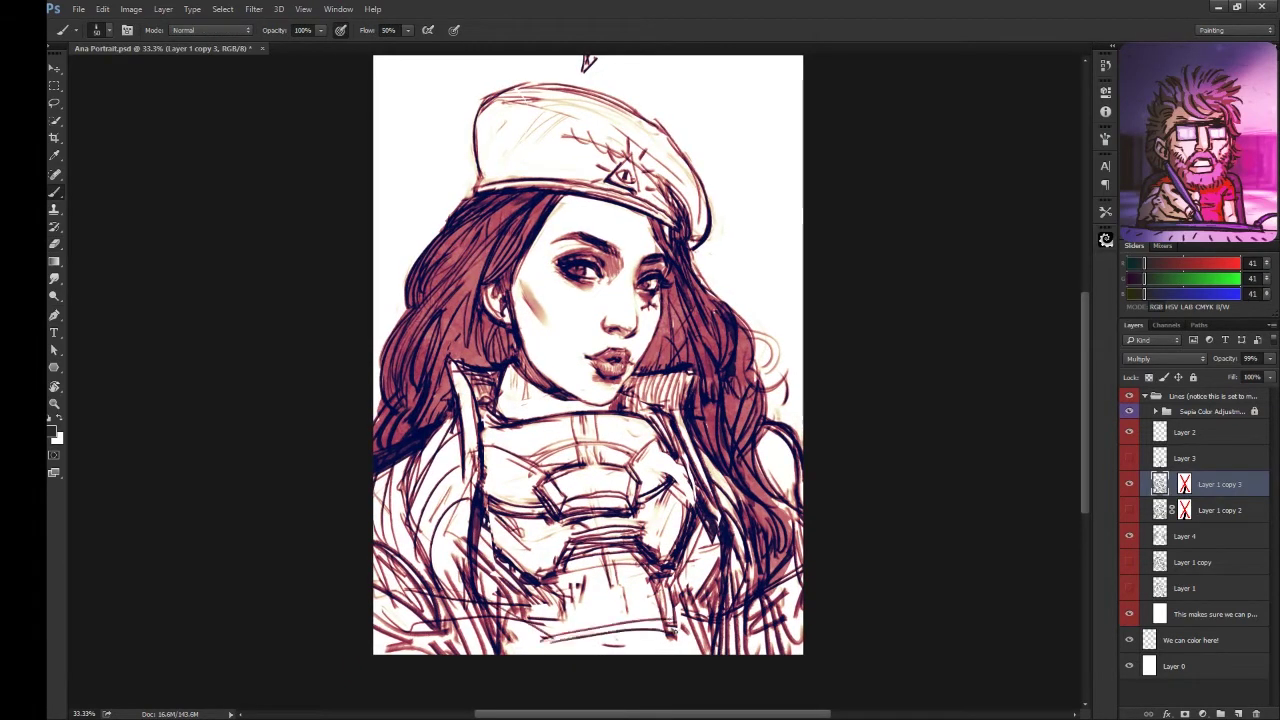
key(b)
key(shift+5)
drag(700, 575, 655, 622)
drag(560, 585, 495, 632)
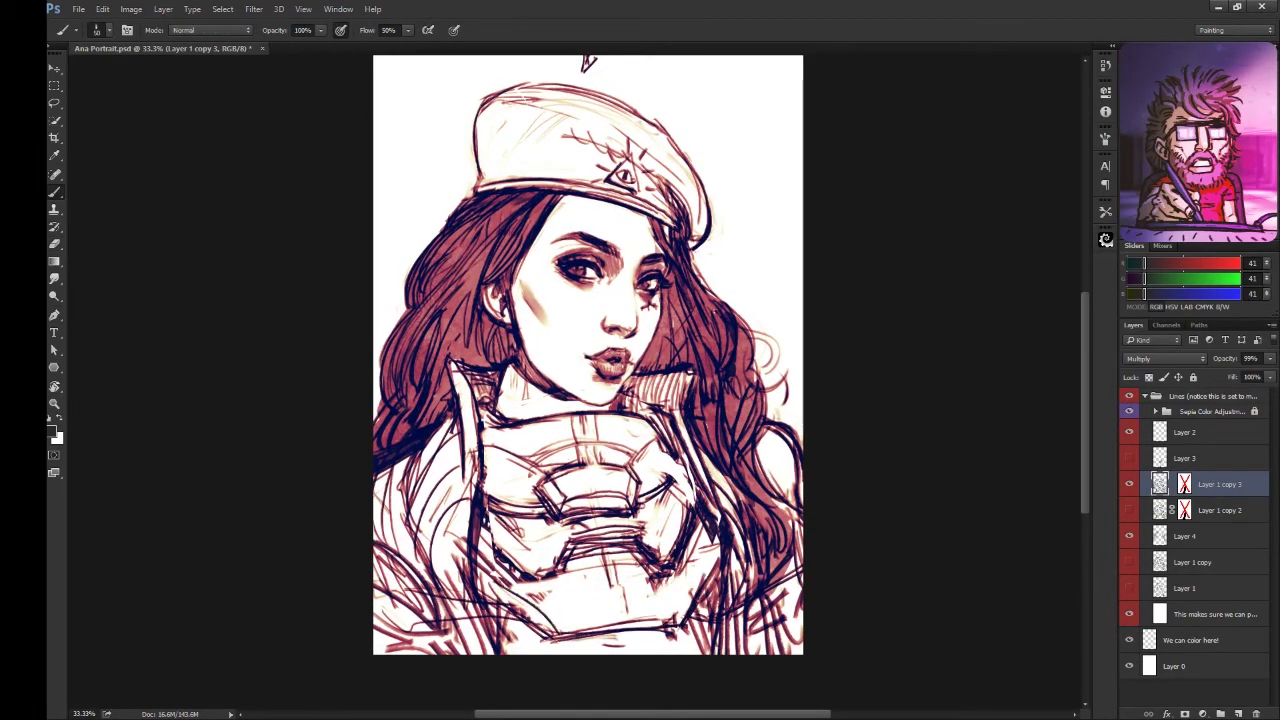
drag(700, 618, 672, 654)
- Rework the right collar strokes and re-enable the Layer 1 copy 3 mask
key(e)
drag(718, 558, 722, 650)
key(b)
drag(708, 524, 712, 650)
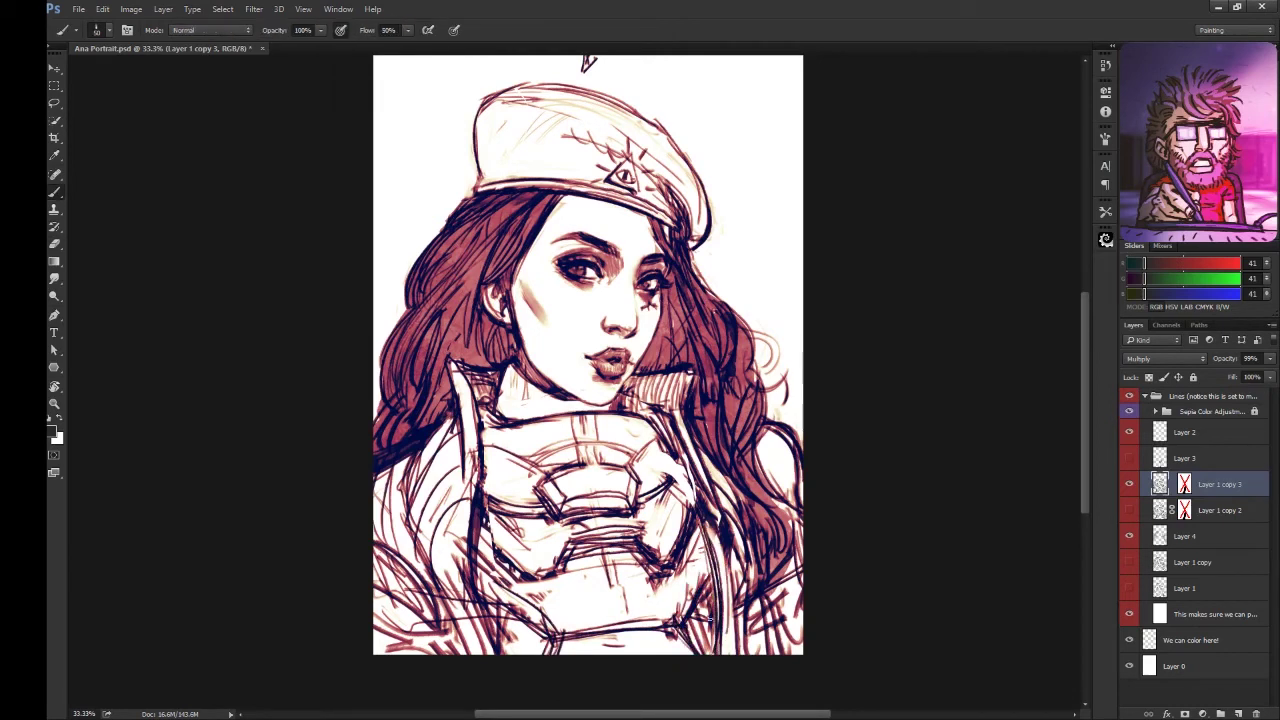
key(e)
key(b)
mouse_move(676, 430)
mouse_down()
mouse_move(656, 488)
mouse_move(688, 554)
mouse_move(658, 502)
mouse_move(628, 656)
mouse_up()
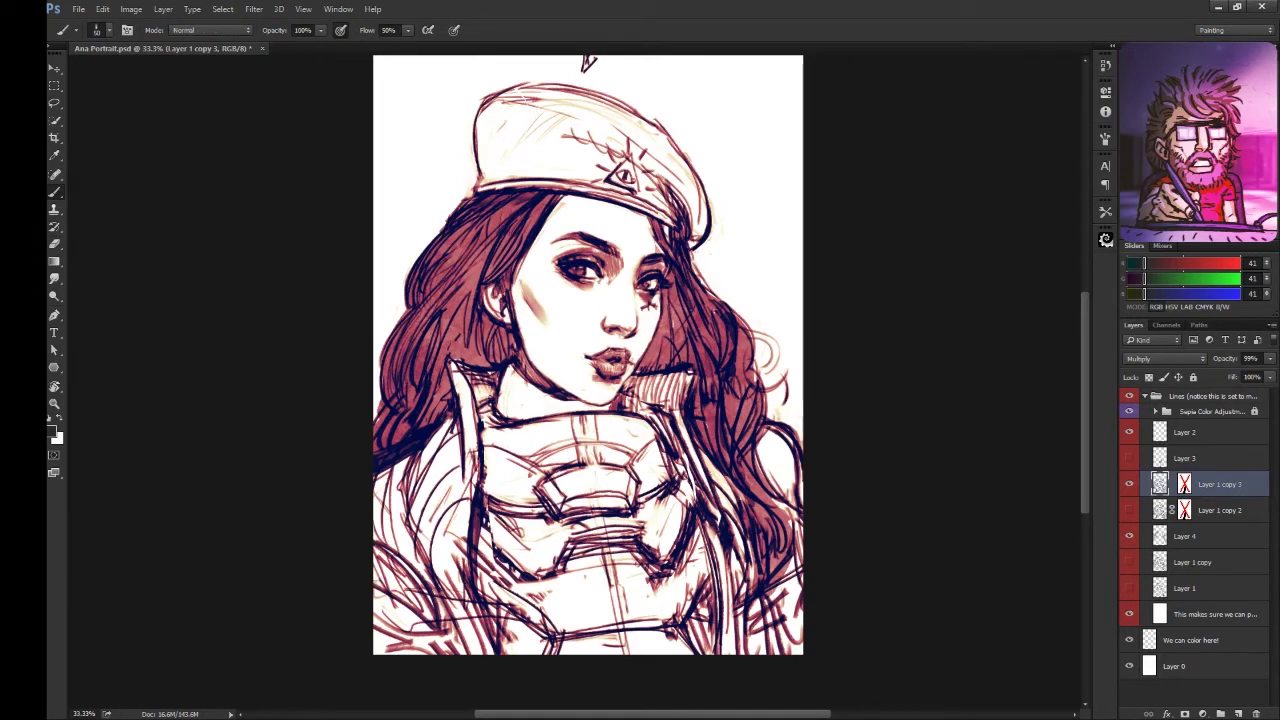
shift+click(1184, 484)
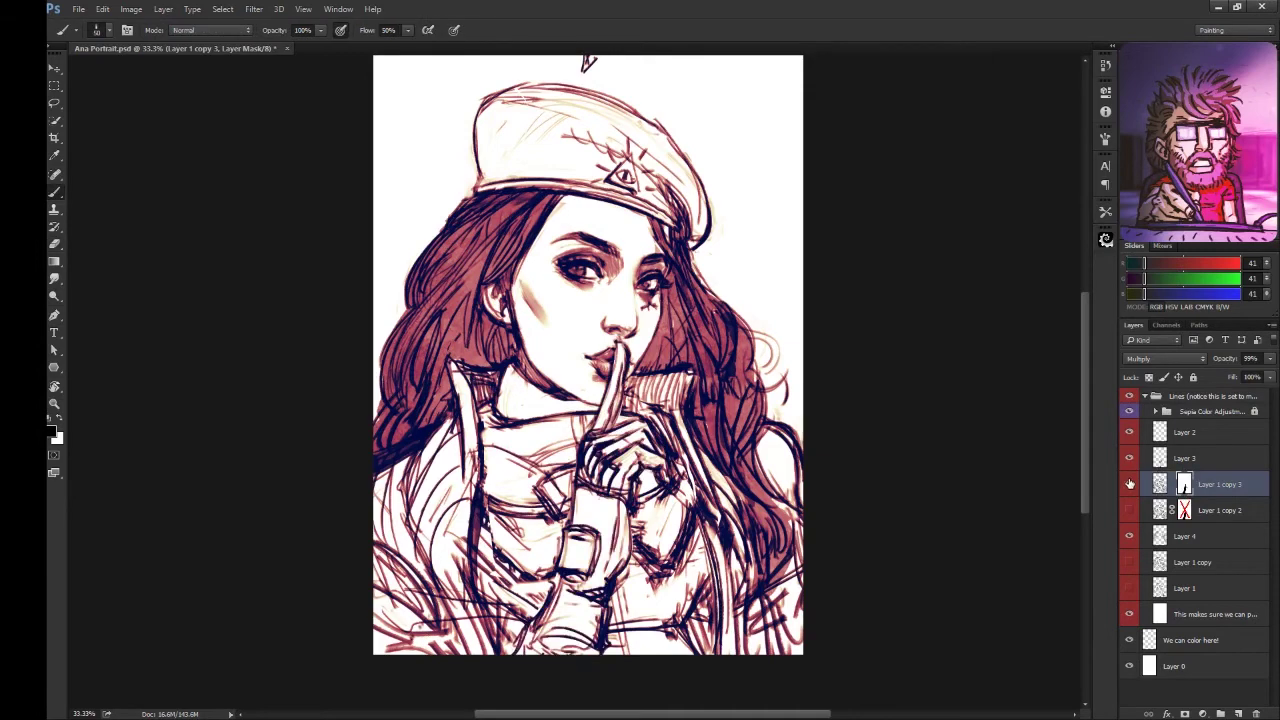
- Hide Layer 1 copy 2, disable Layer 1 copy 3's mask, and recentre the zoomed-out view
key(ctrl+minus)
click(1132, 510)
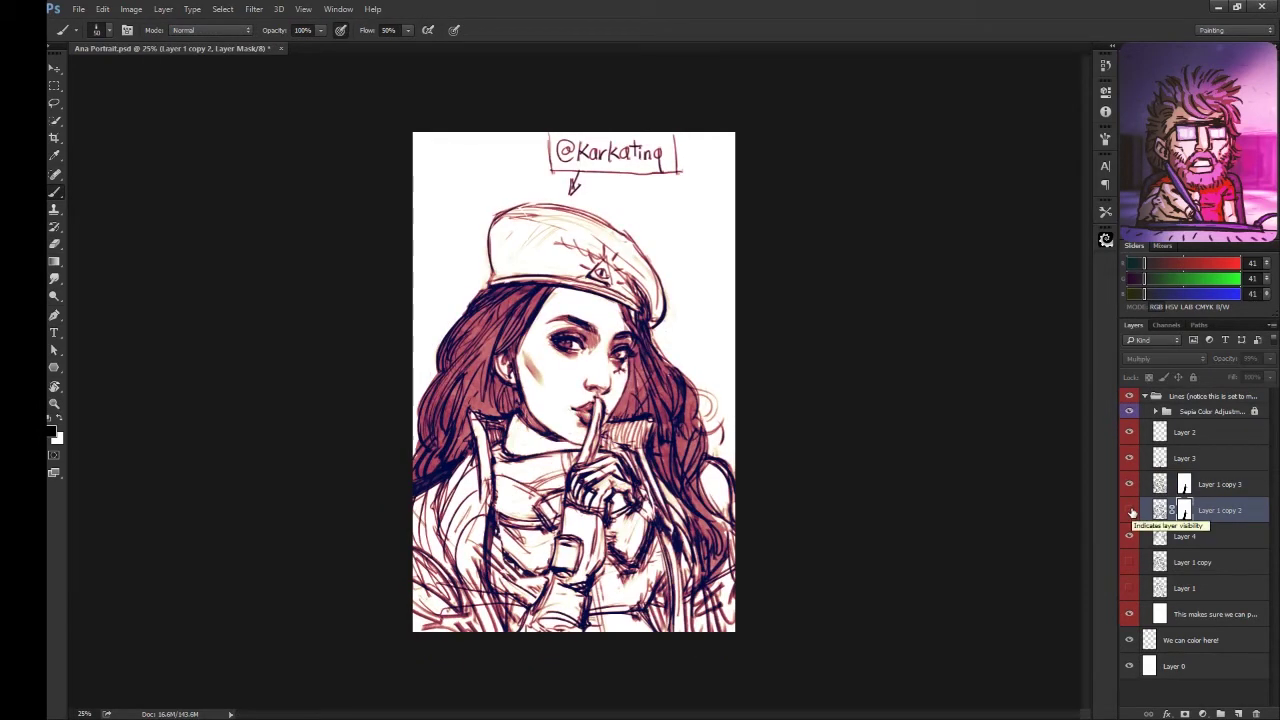
click(1129, 510)
click(1159, 484)
key(ctrl+plus)
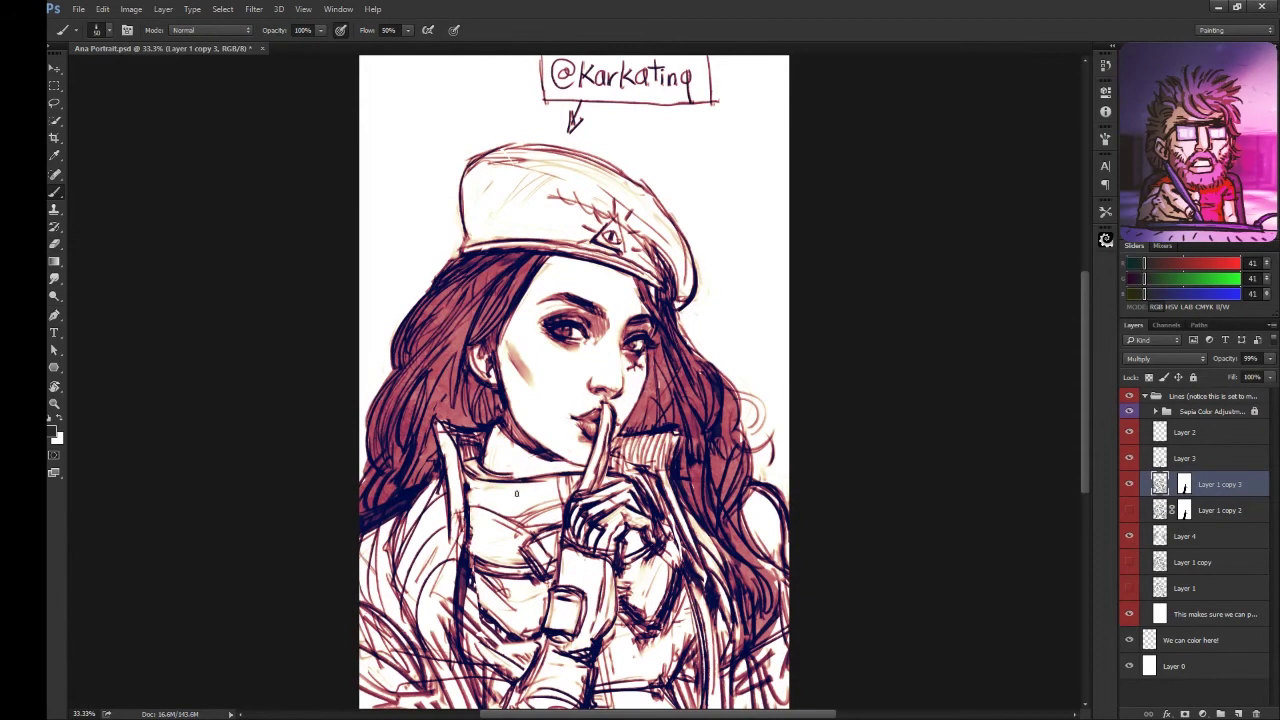
mouse_move(509, 452)
mouse_down()
mouse_move(441, 434)
mouse_move(456, 461)
mouse_up()
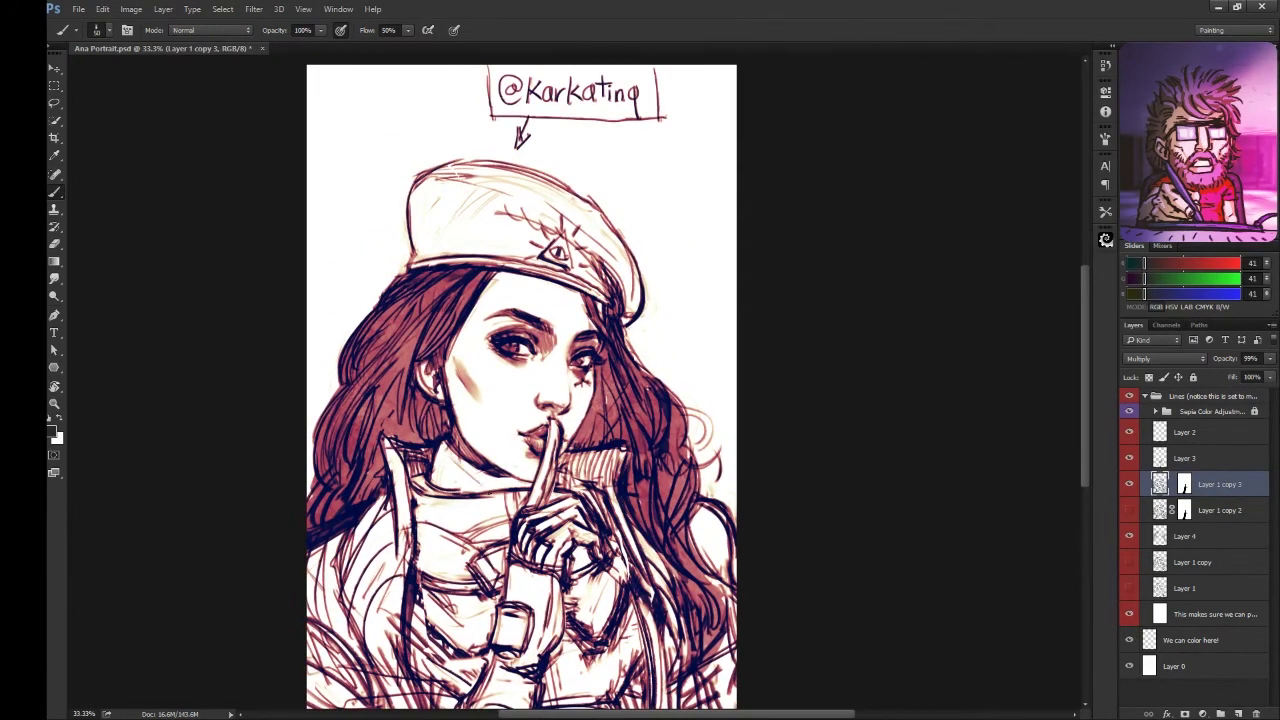
key(ctrl+minus)
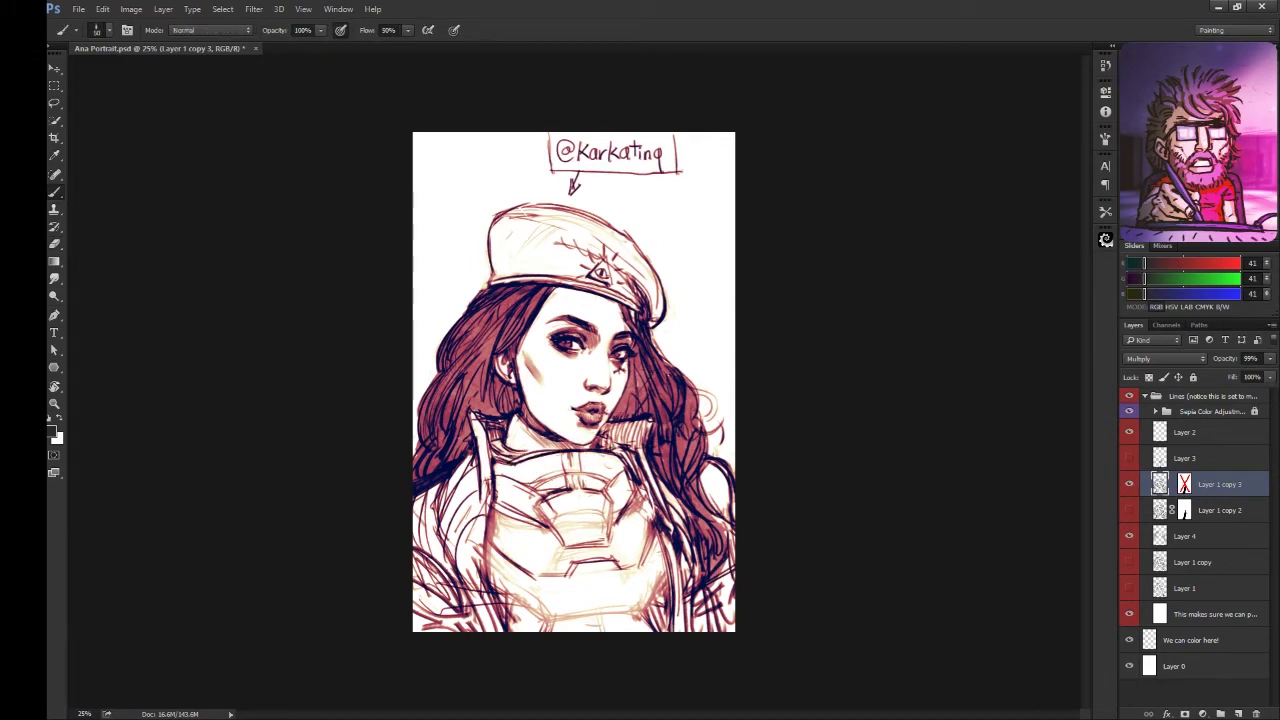
- Darken the linework on the chest armour emblem and lower chest
drag(534, 510, 570, 552)
mouse_move(610, 494)
mouse_down()
mouse_move(606, 548)
mouse_move(602, 524)
mouse_up()
drag(572, 564, 576, 580)
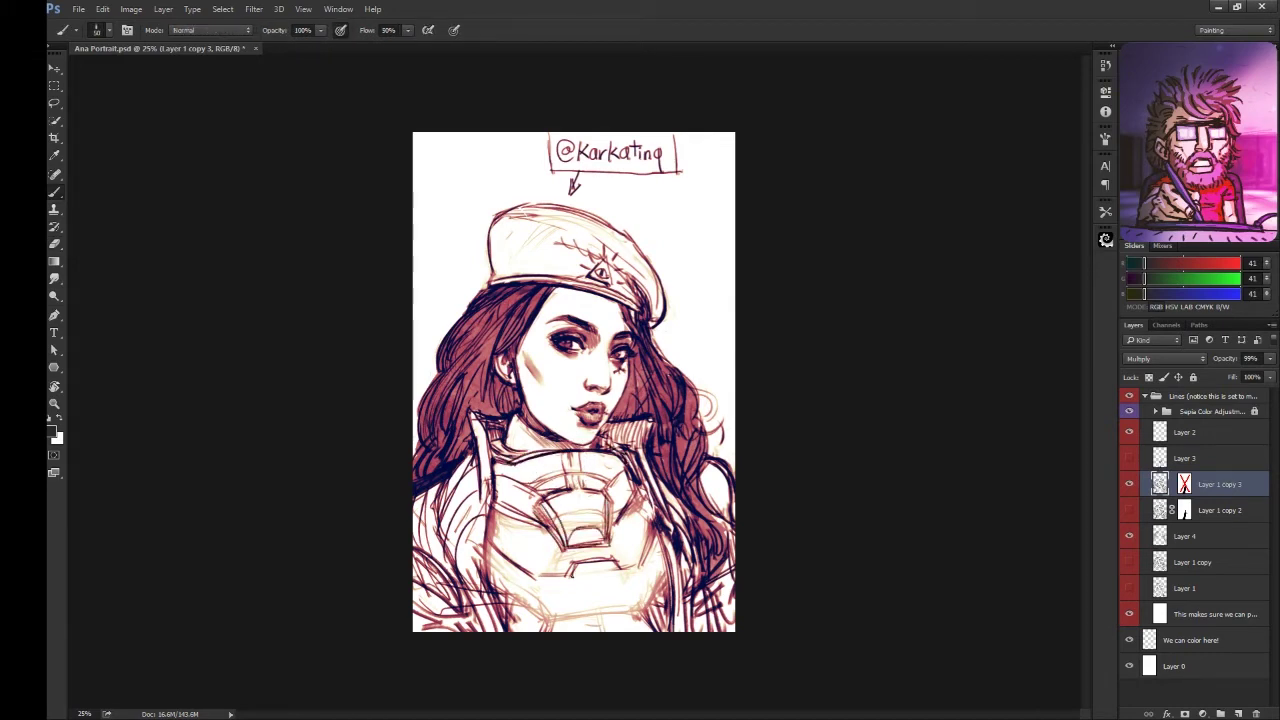
drag(490, 562, 530, 588)
drag(490, 570, 556, 622)
drag(664, 554, 640, 610)
drag(646, 592, 636, 630)
- Add more short dark strokes across the chest and lower armour
drag(554, 598, 566, 632)
drag(646, 574, 632, 630)
mouse_move(562, 564)
mouse_down()
mouse_move(570, 578)
mouse_move(640, 572)
mouse_up()
drag(542, 578, 558, 574)
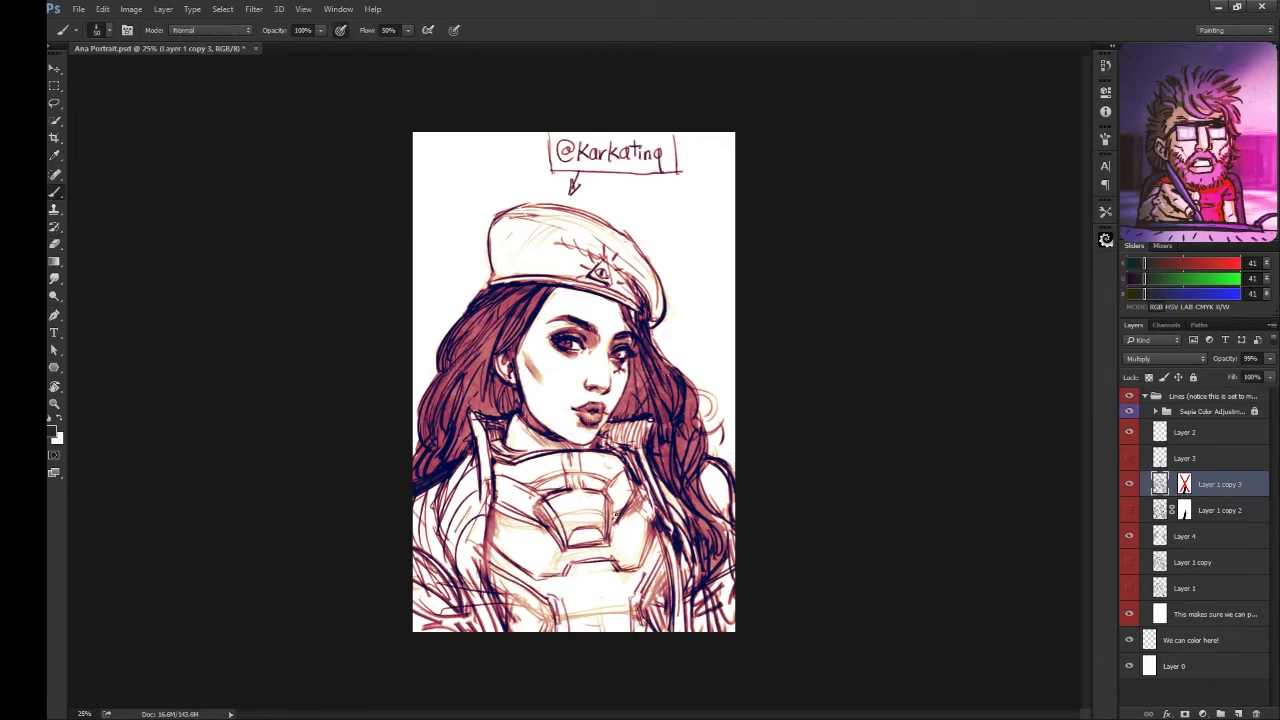
drag(510, 514, 550, 536)
drag(614, 492, 614, 536)
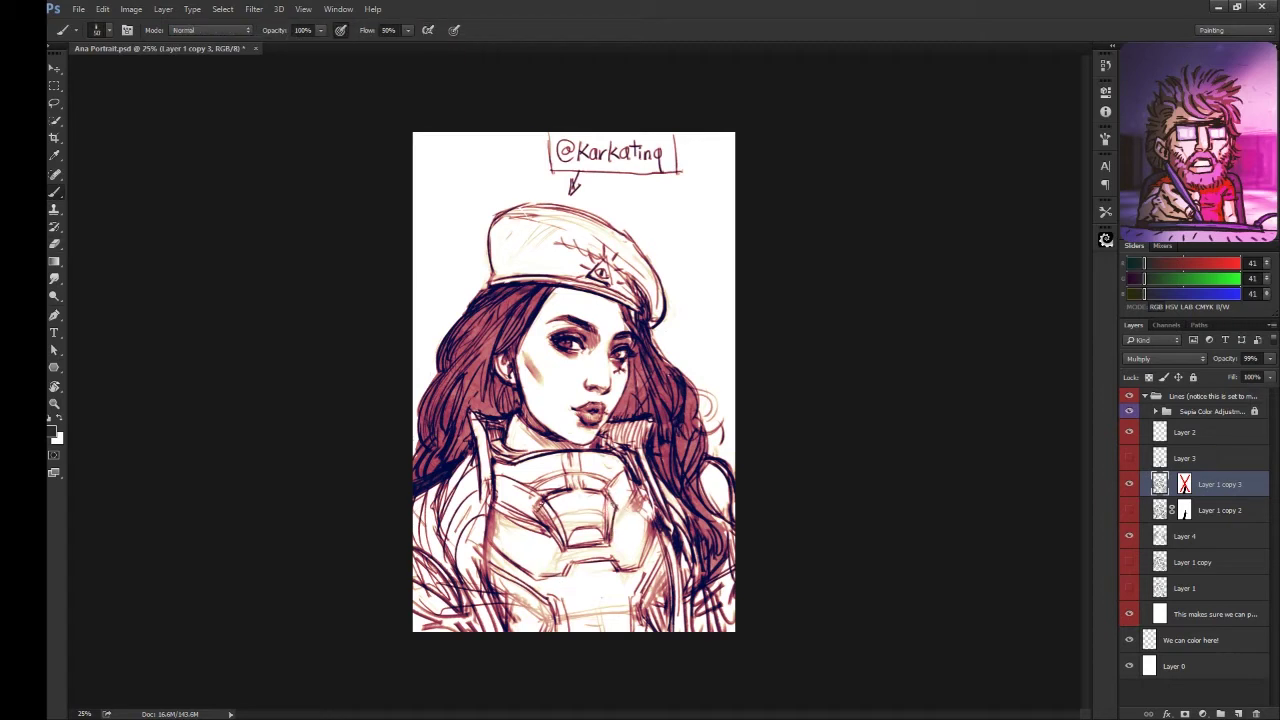
drag(640, 468, 660, 536)
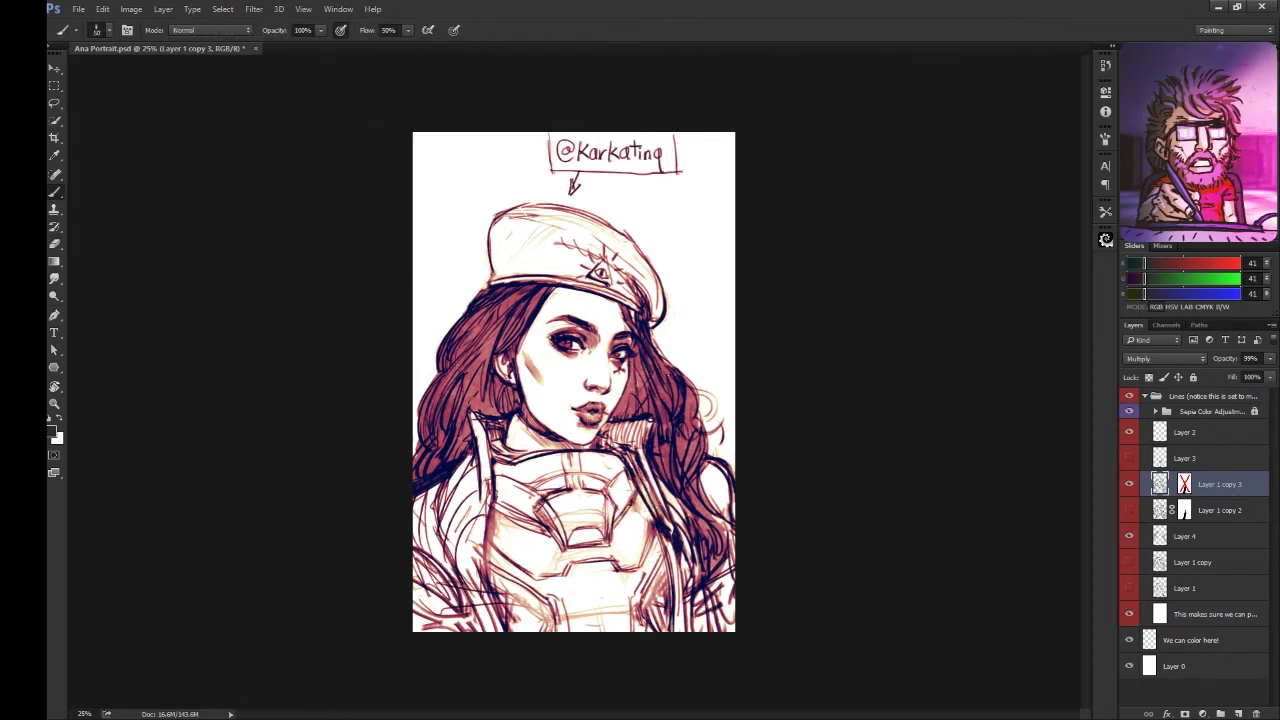
drag(500, 506, 546, 528)
drag(536, 580, 568, 576)
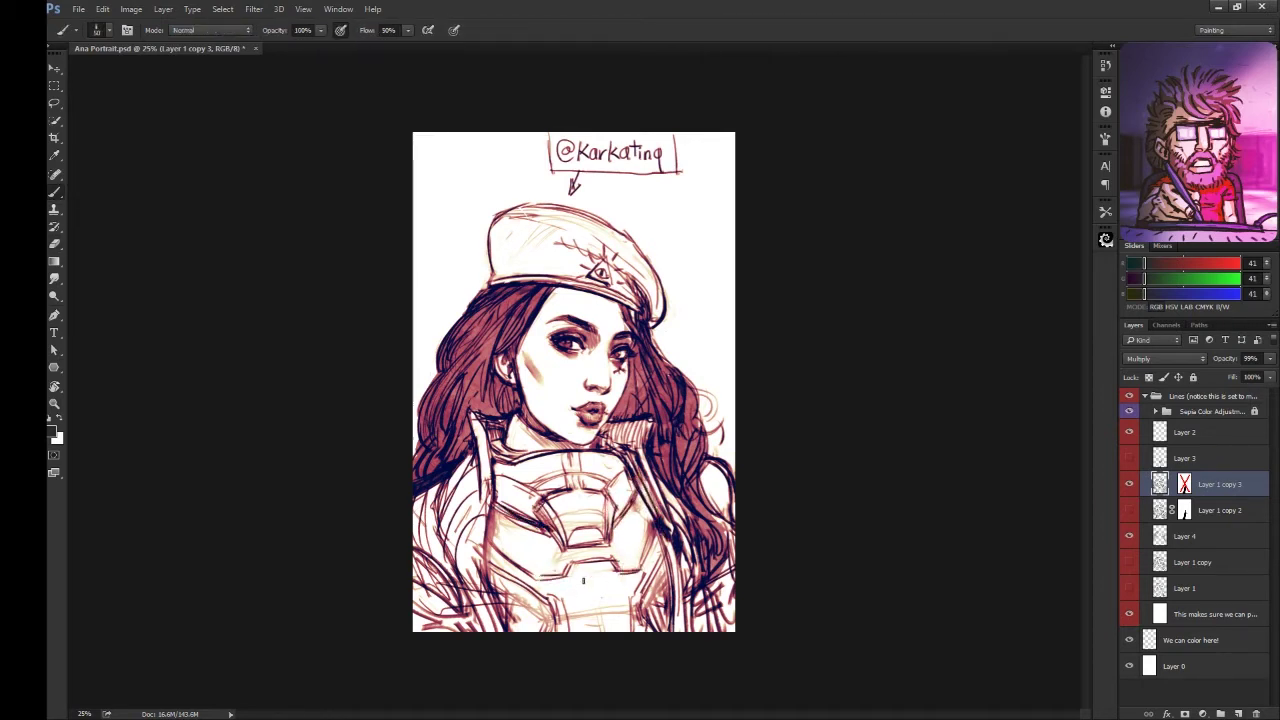
drag(558, 622, 634, 602)
- Lasso the chest armour, skew it and warp its lower edge into a curve
key(l)
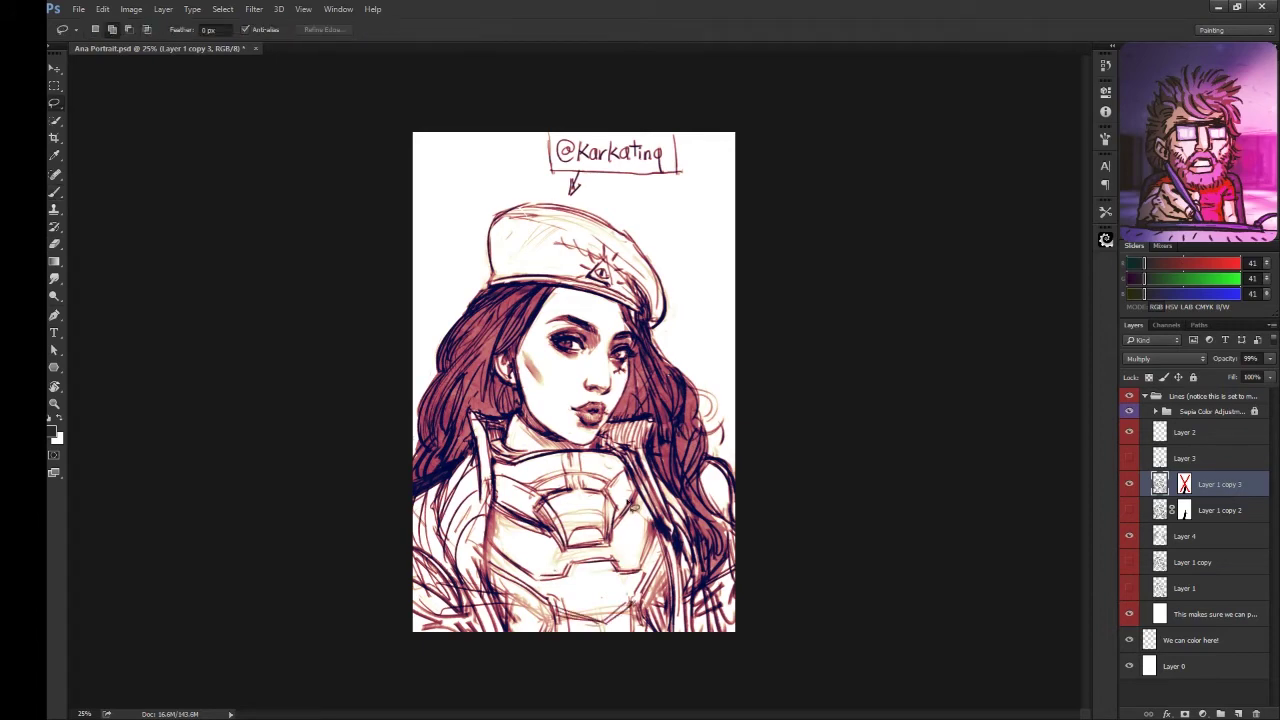
drag(500, 478, 505, 560)
key(ctrl+t)
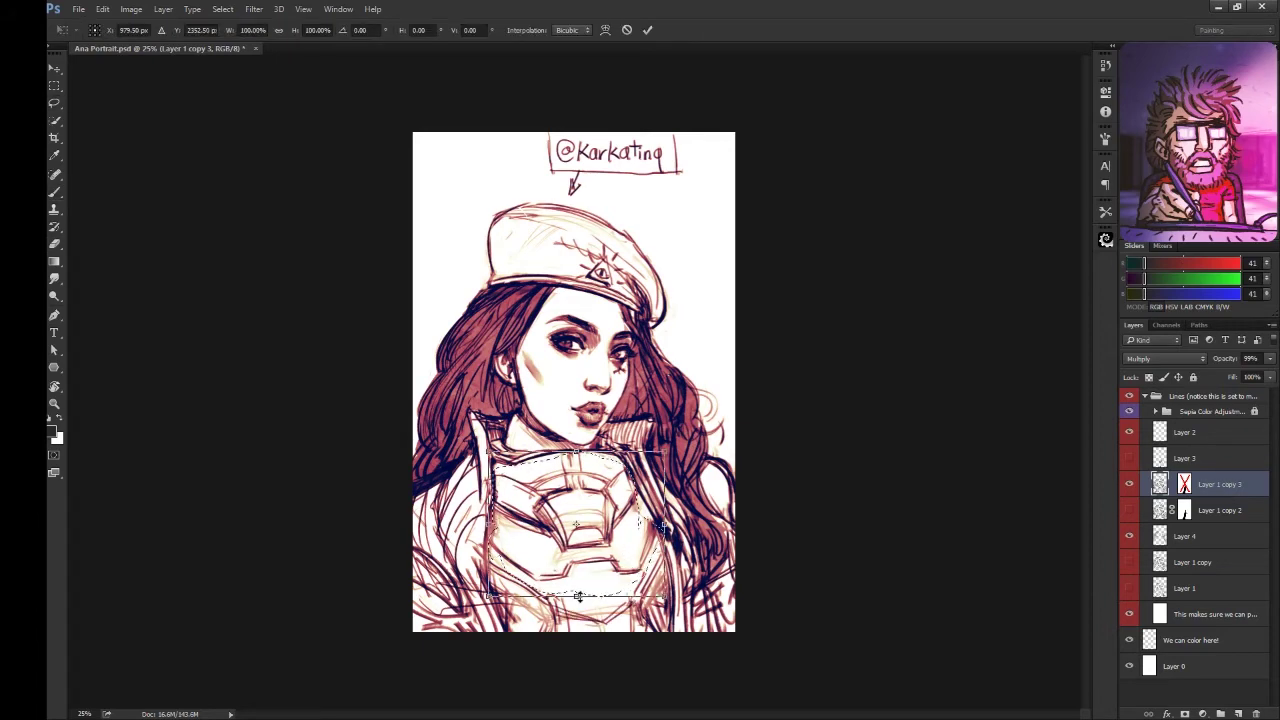
drag(673, 532, 737, 429)
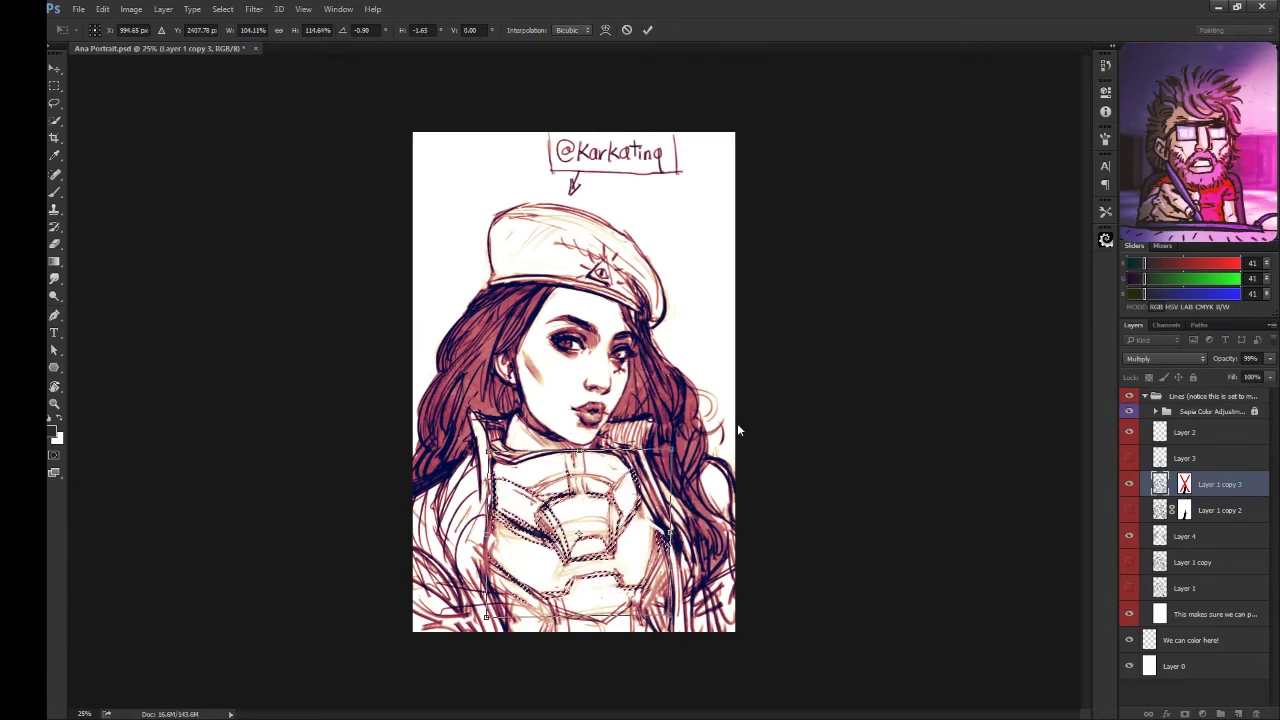
right_click(571, 331)
click(614, 423)
drag(586, 580, 606, 585)
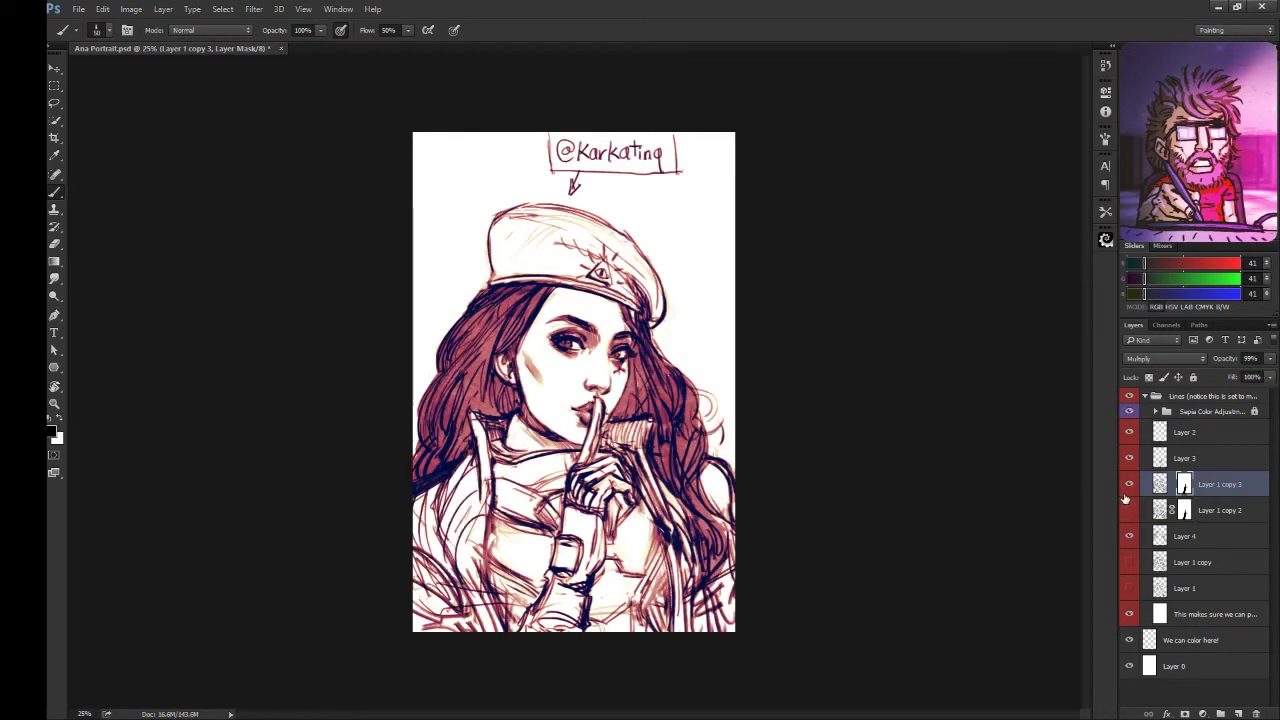
ctrl+click(1152, 506)
key(ctrl+d)
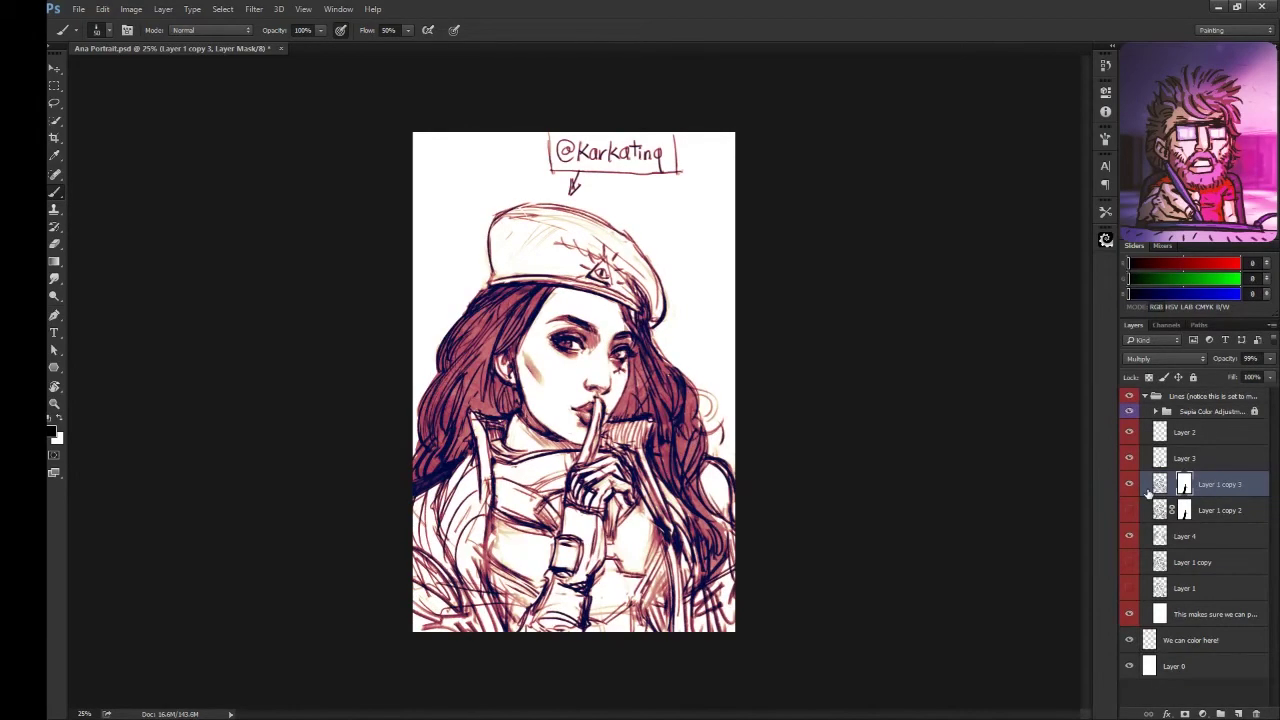
- Target the layer's artwork instead of its mask and inspect the drawing at several zooms
click(1159, 484)
key(ctrl+plus)
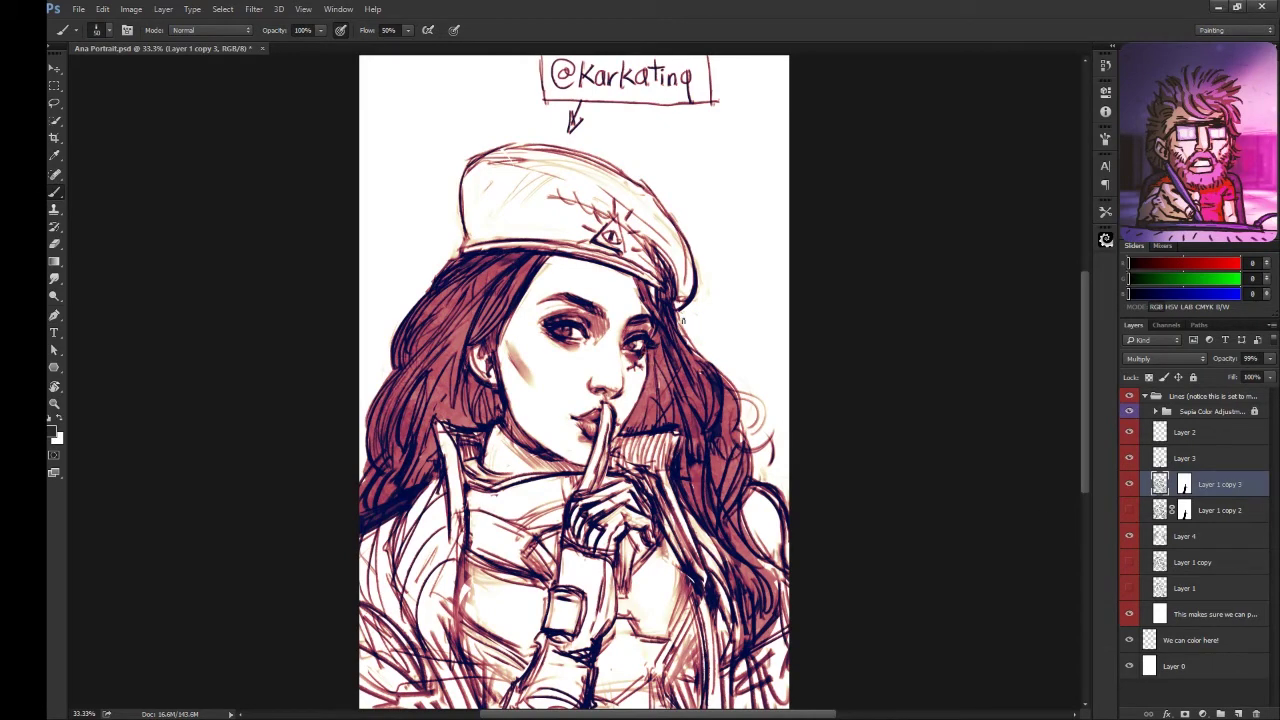
key(ctrl+minus)
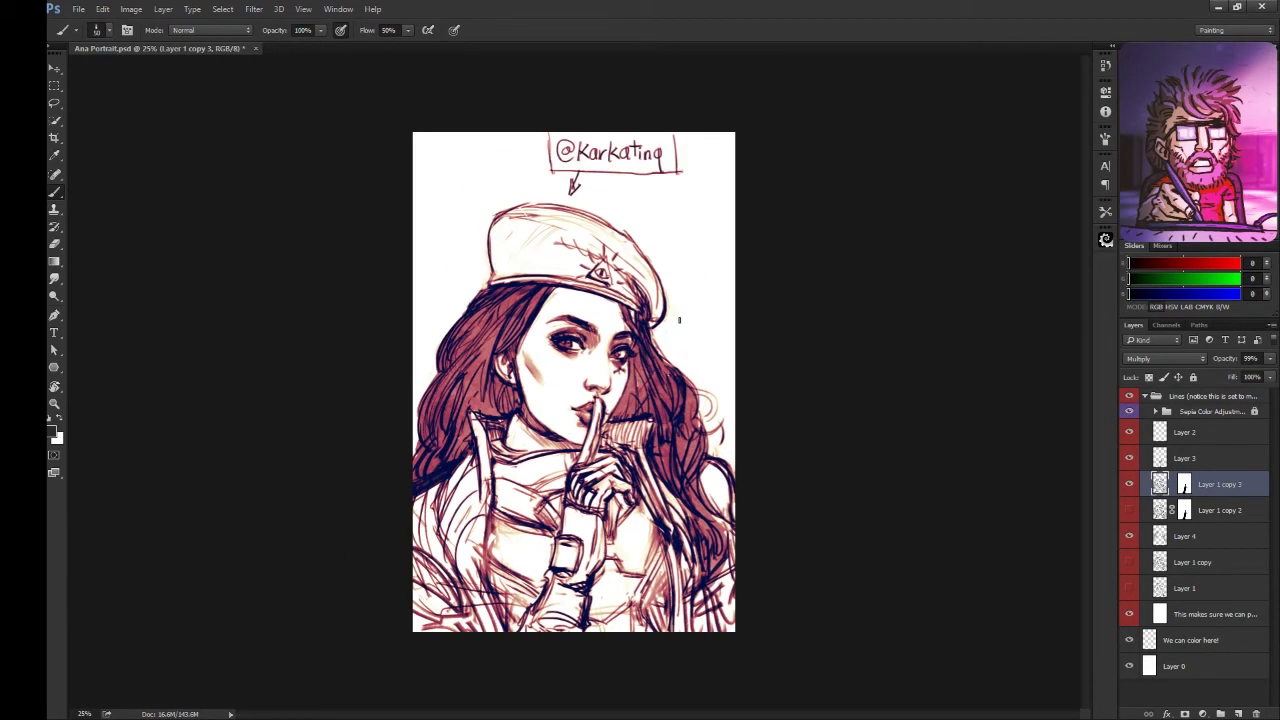
key(ctrl+plus)
key(ctrl+minus)
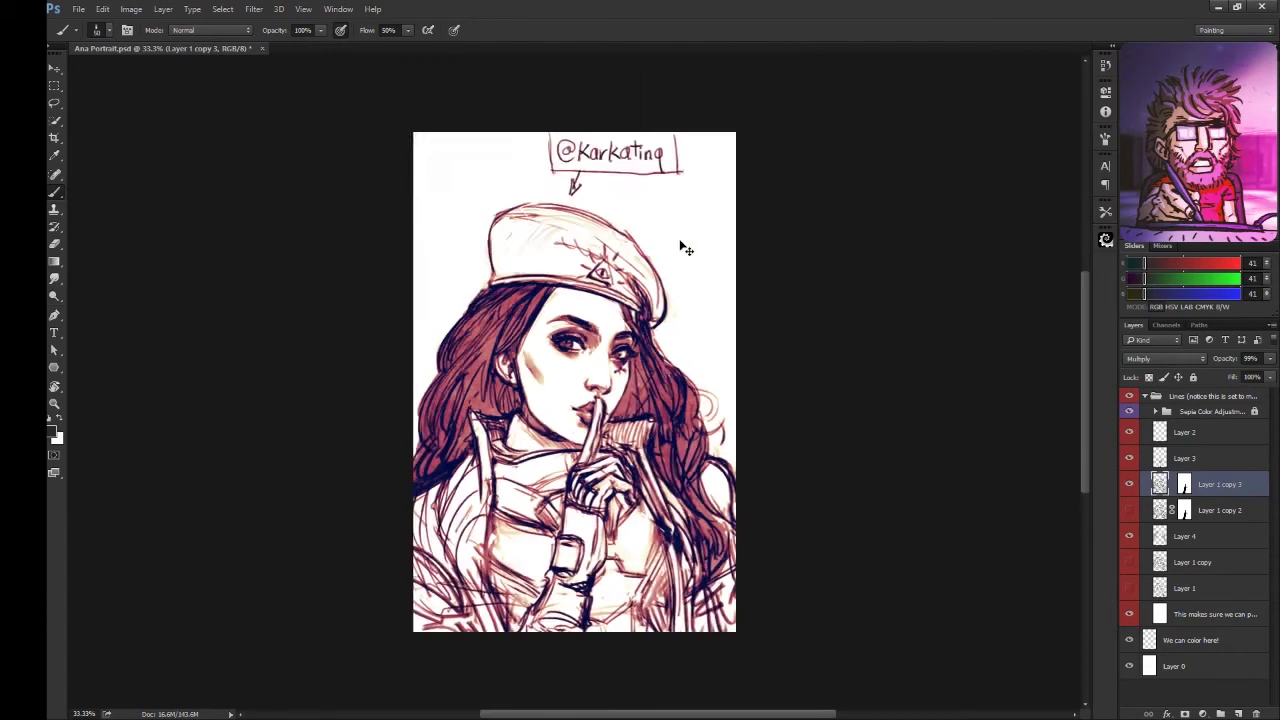
key(ctrl+minus)
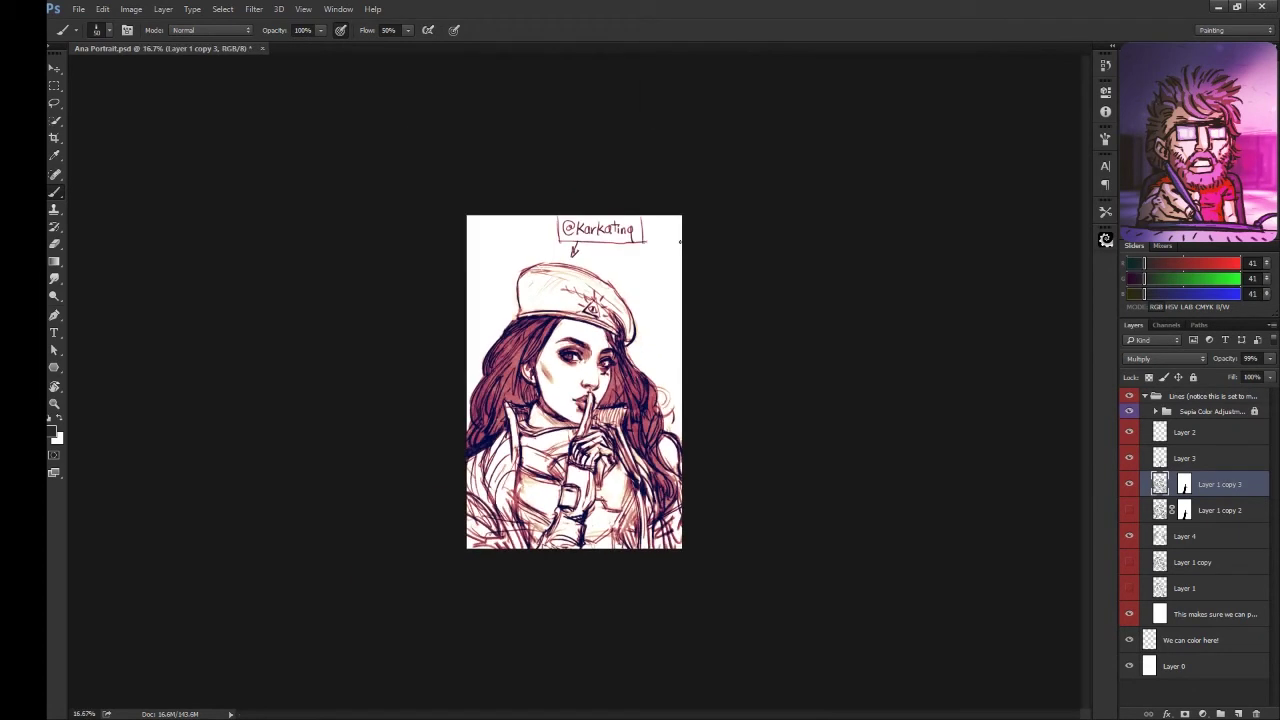
key(ctrl+plus)
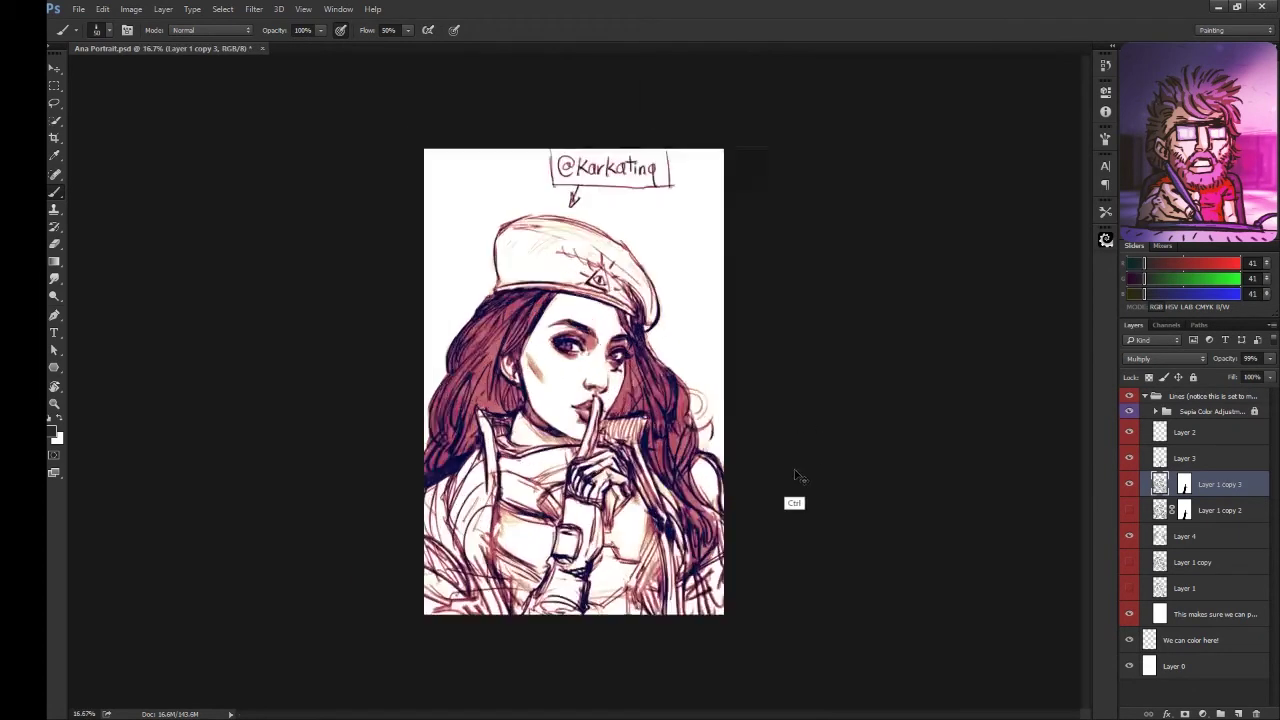
key(ctrl+plus)
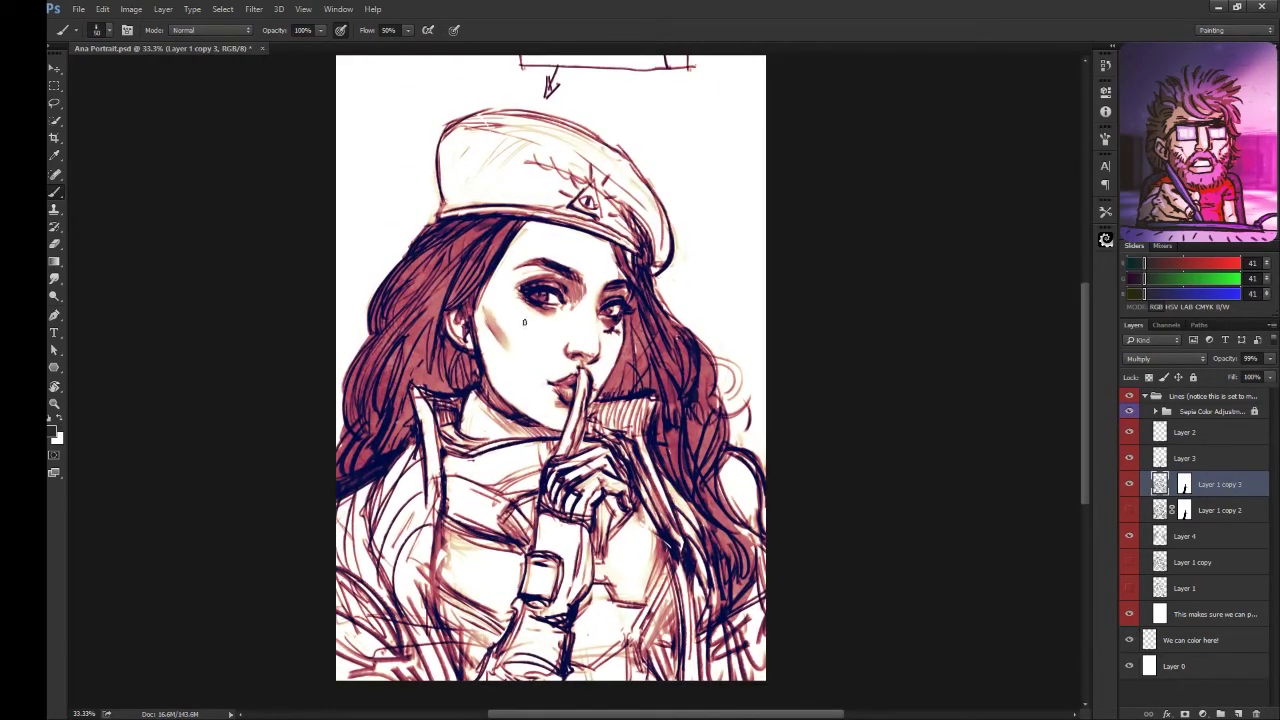
scroll(509, 362, up, 2)
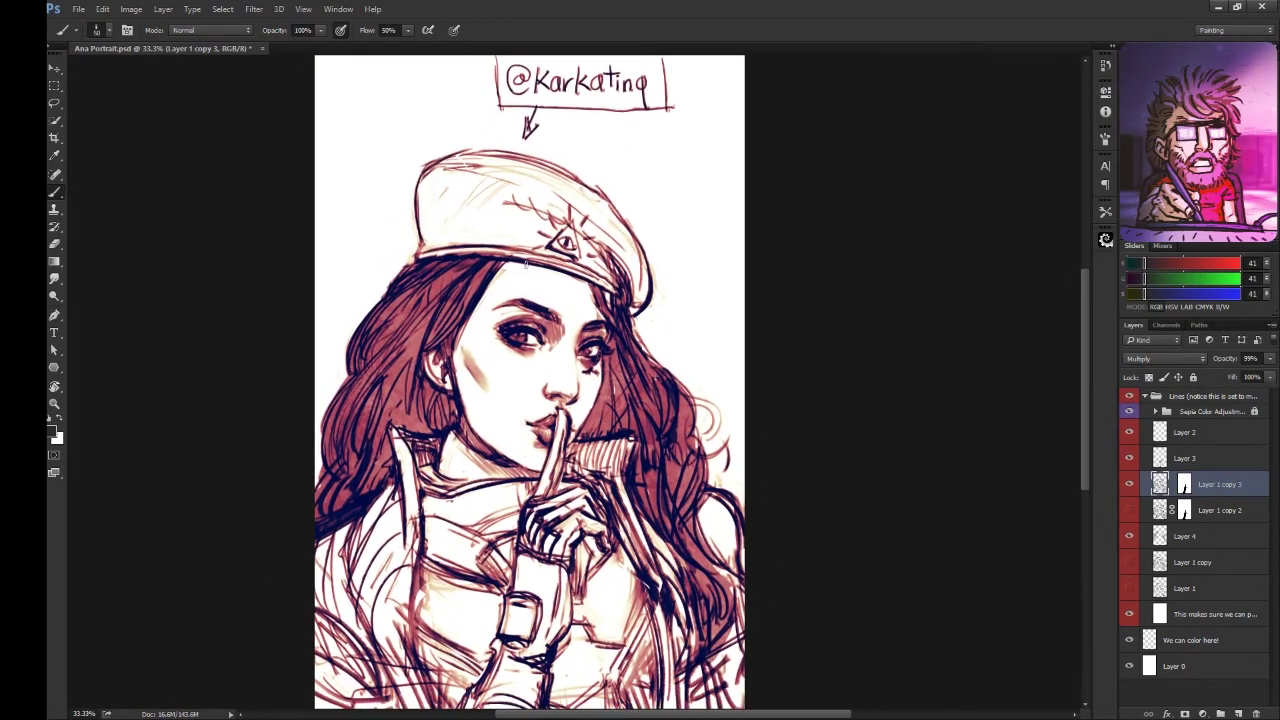
- Disable the mask, then lasso the lips and resize them with Free Transform
shift+click(1184, 486)
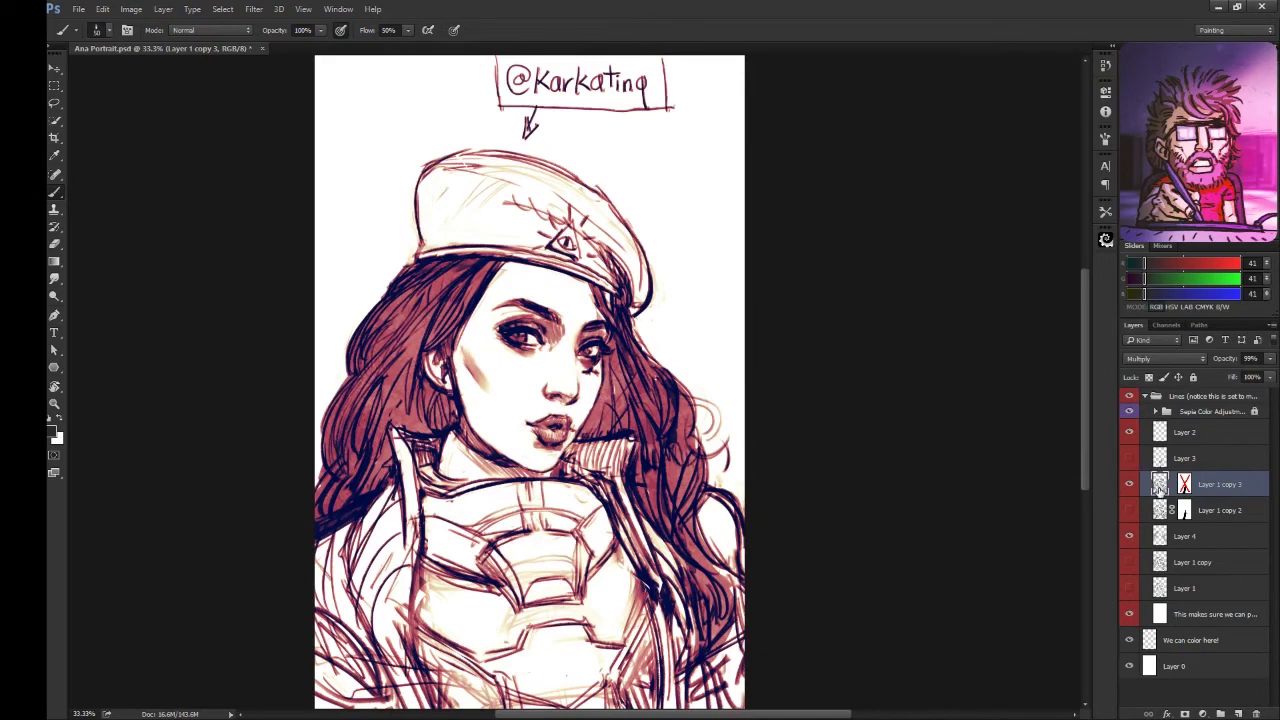
key(l)
drag(545, 408, 560, 410)
key(ctrl+t)
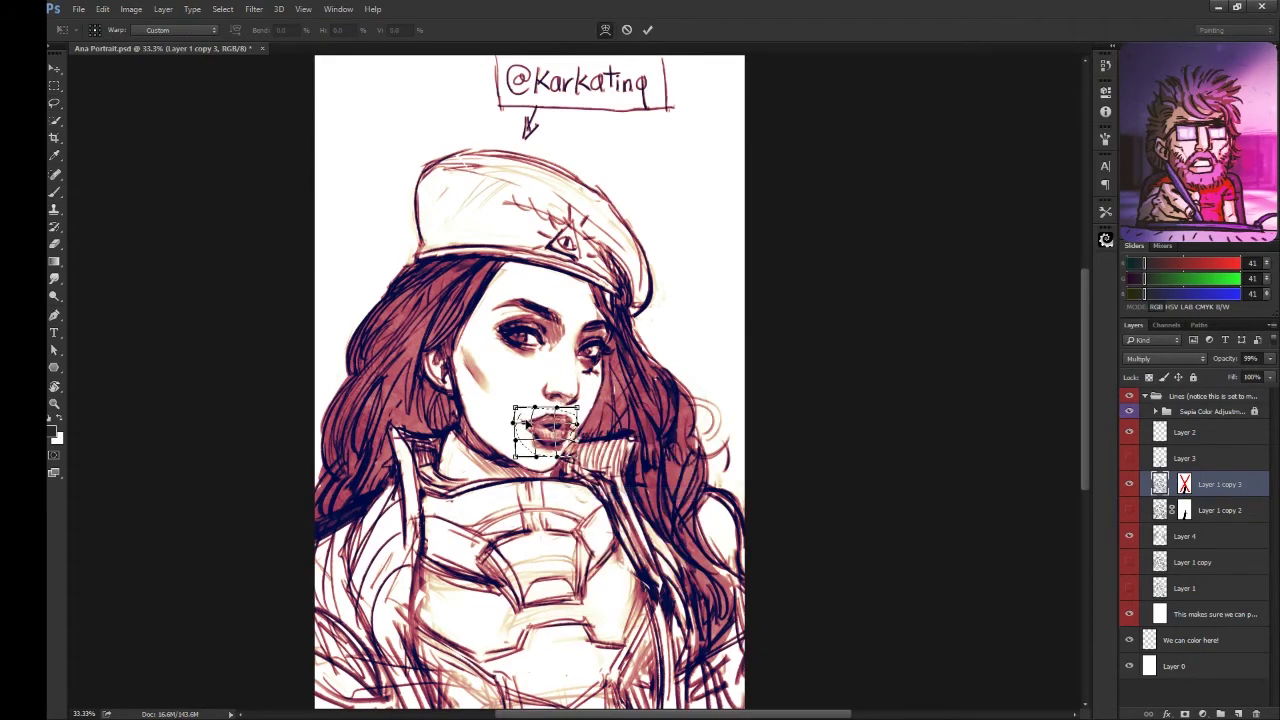
key(Return)
key(ctrl+d)
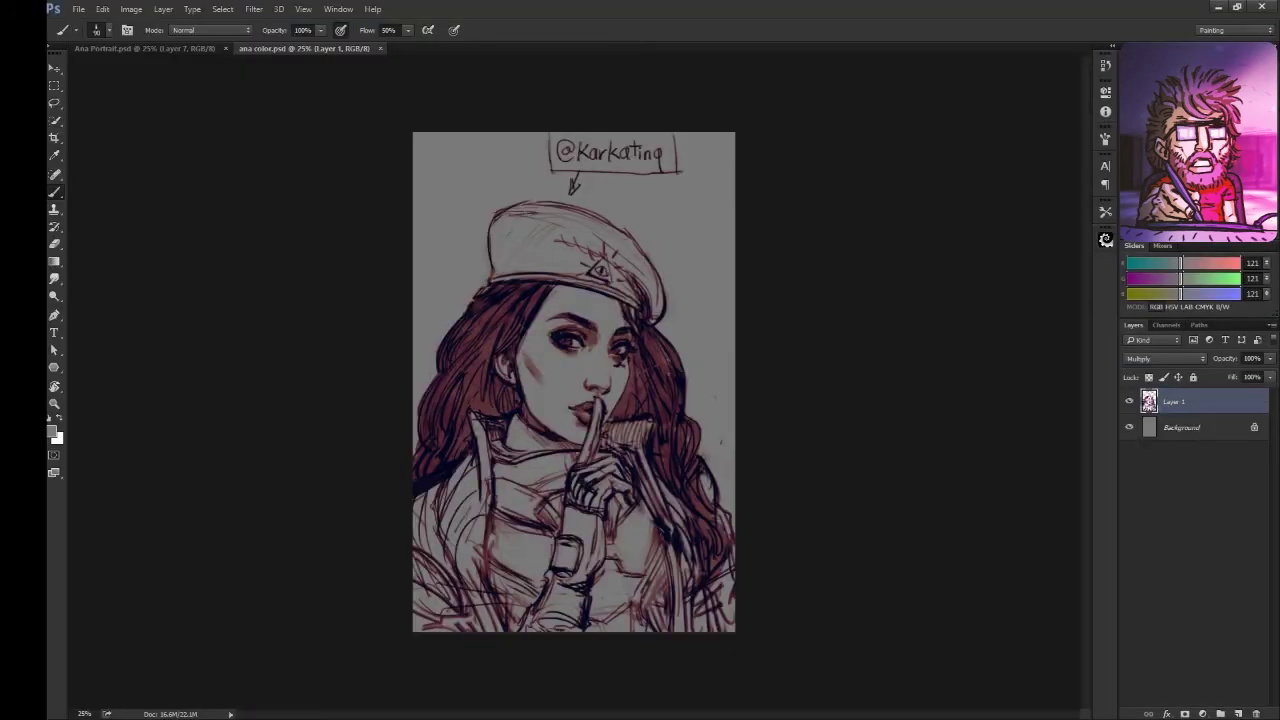
- Enlarge the document in Image Size, entering a value of 3
key(ctrl+alt+i)
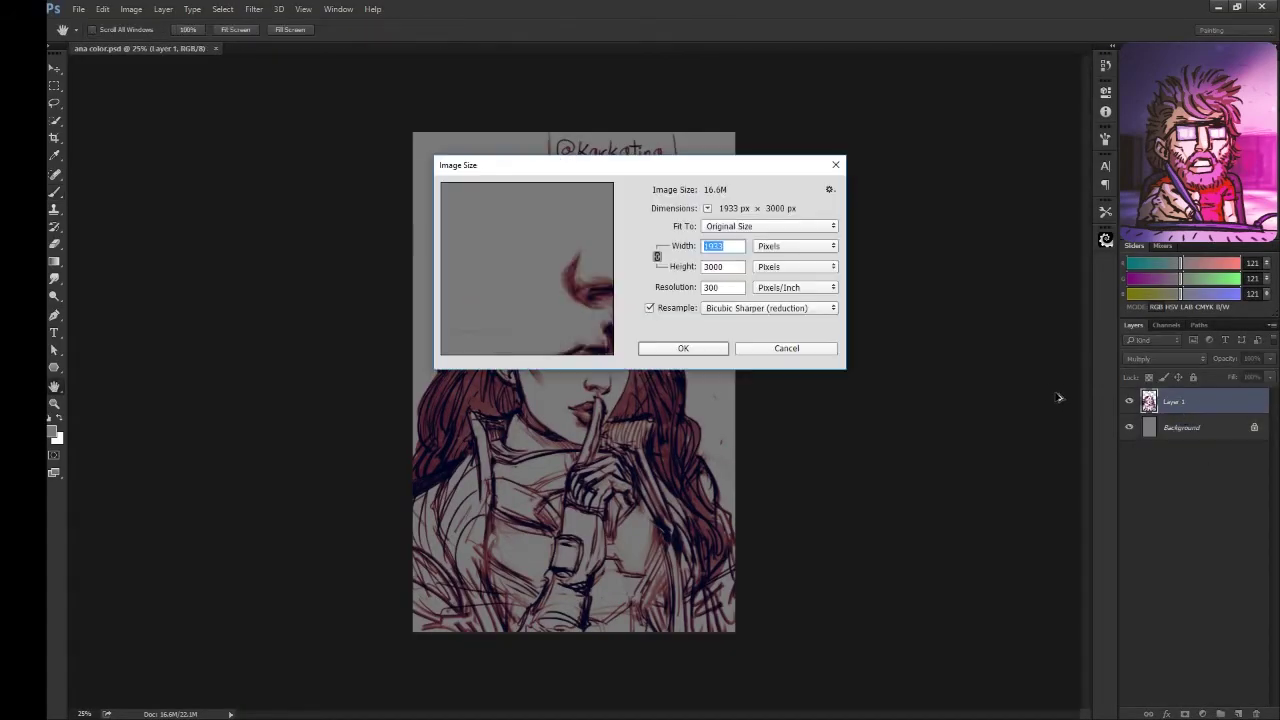
drag(557, 291, 554, 243)
text(3)
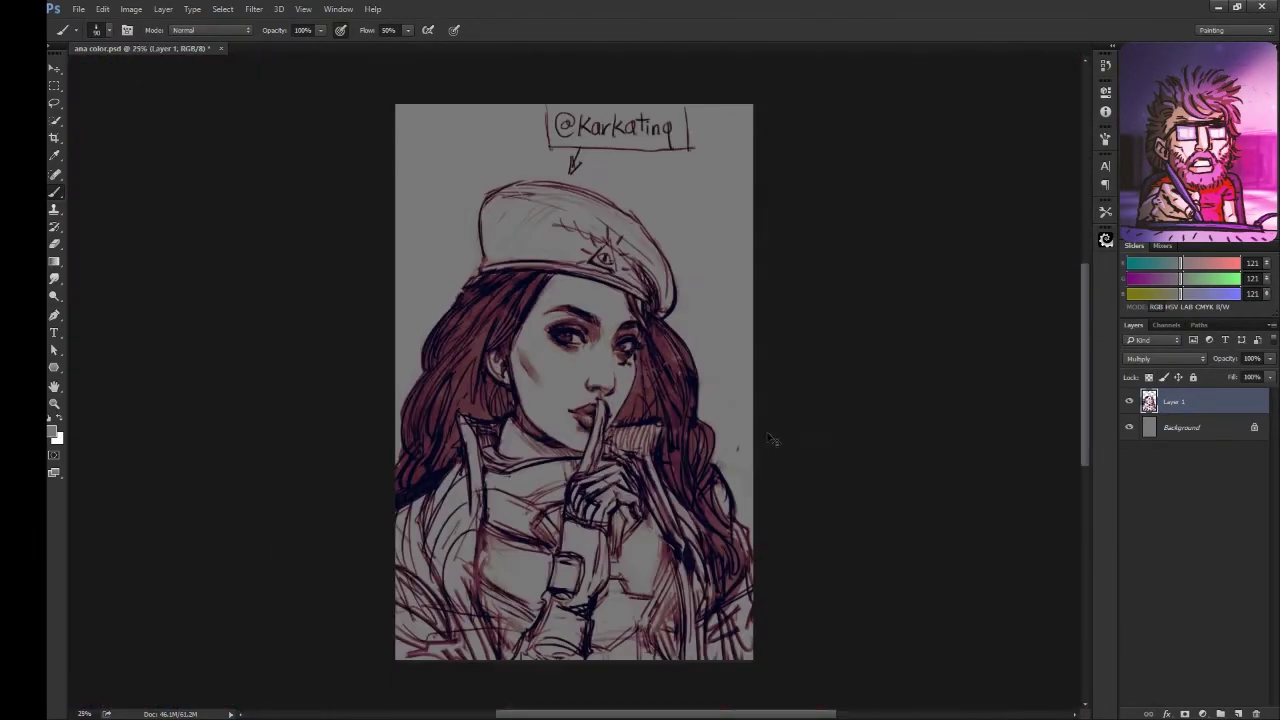
- Add a new empty layer, then another empty layer beneath the ink line-art layer
key(ctrl+shift+alt+n)
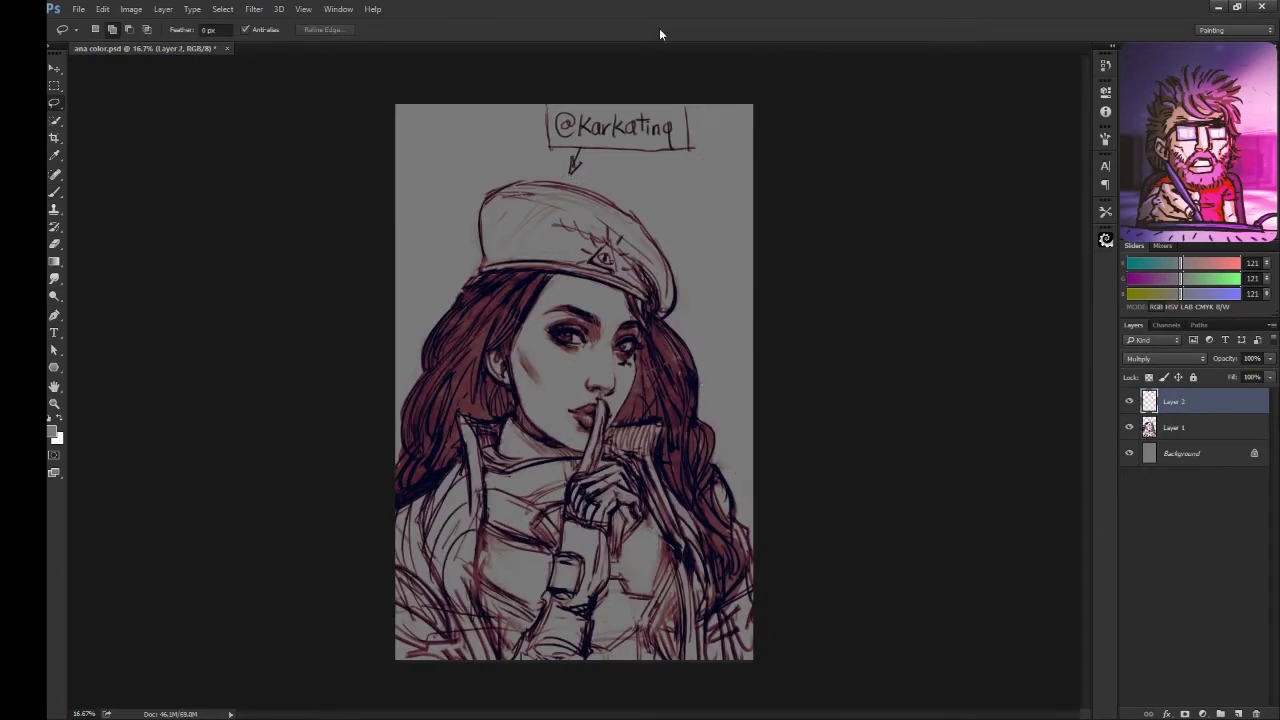
click(1172, 428)
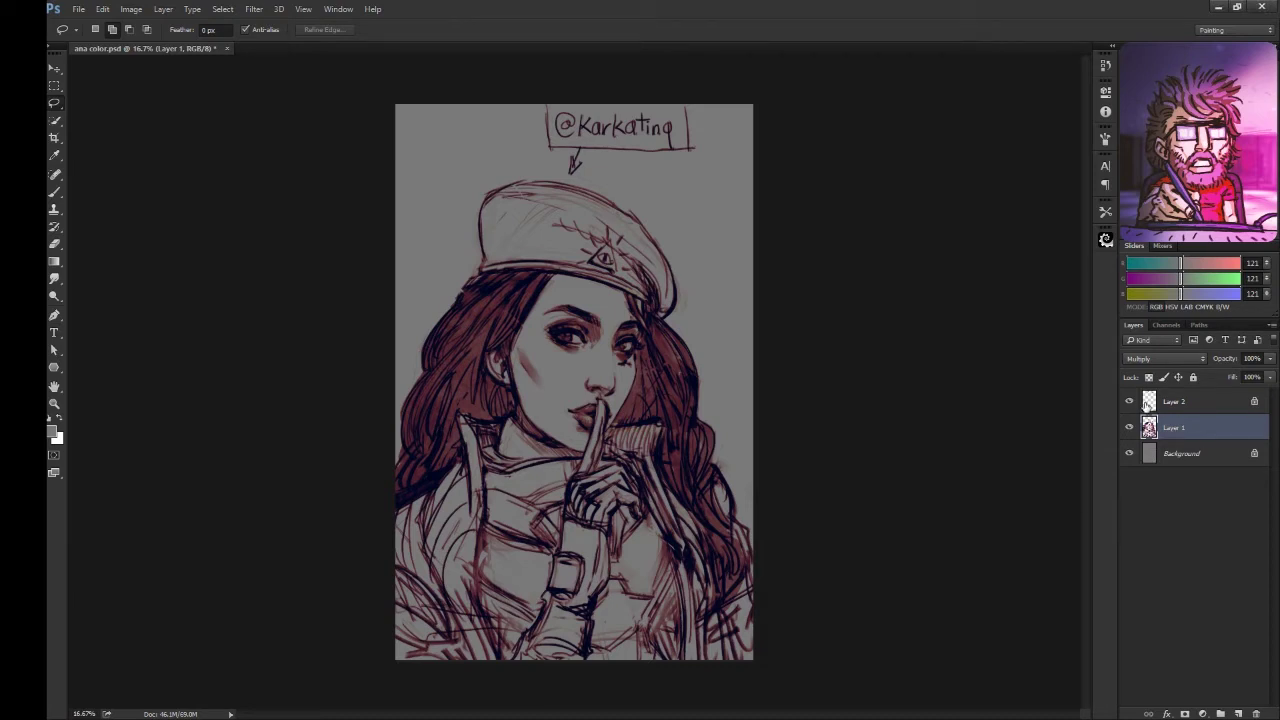
click(1165, 453)
click(1175, 428)
key(ctrl+shift+alt+n)
- Fill the face and neck with a skin tone and pencil the lips red
key(b)
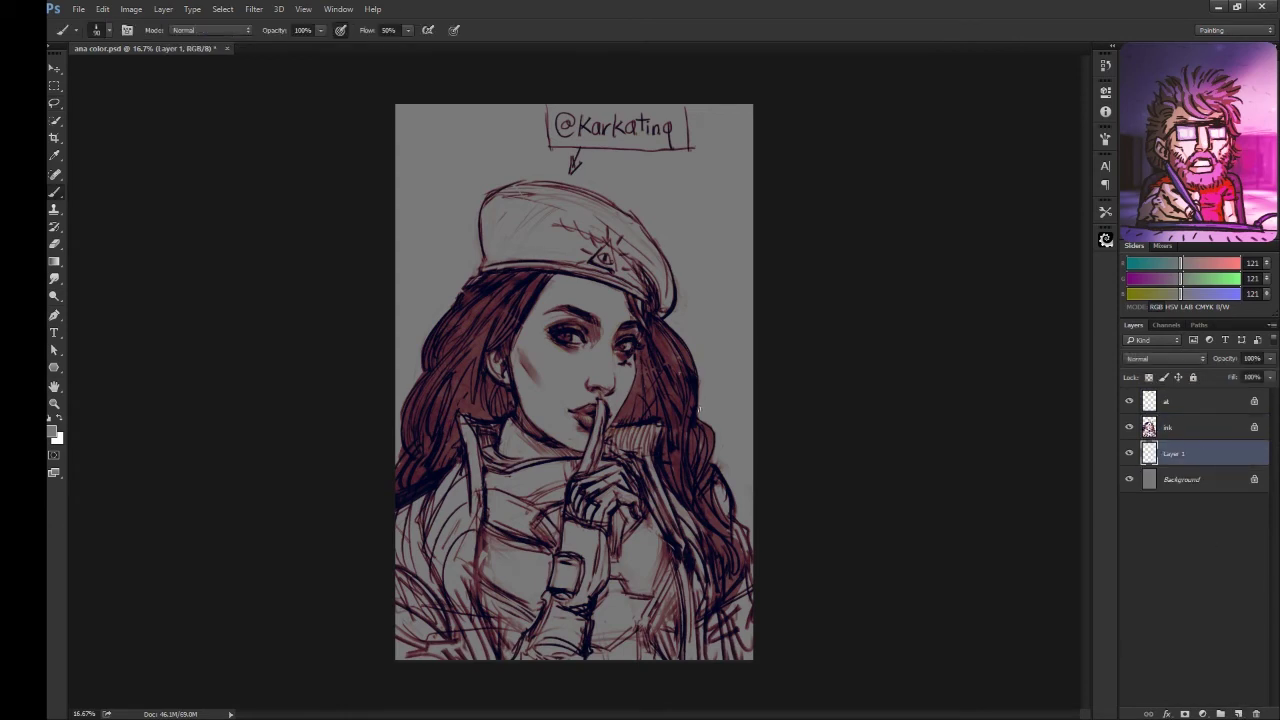
key(shift+b)
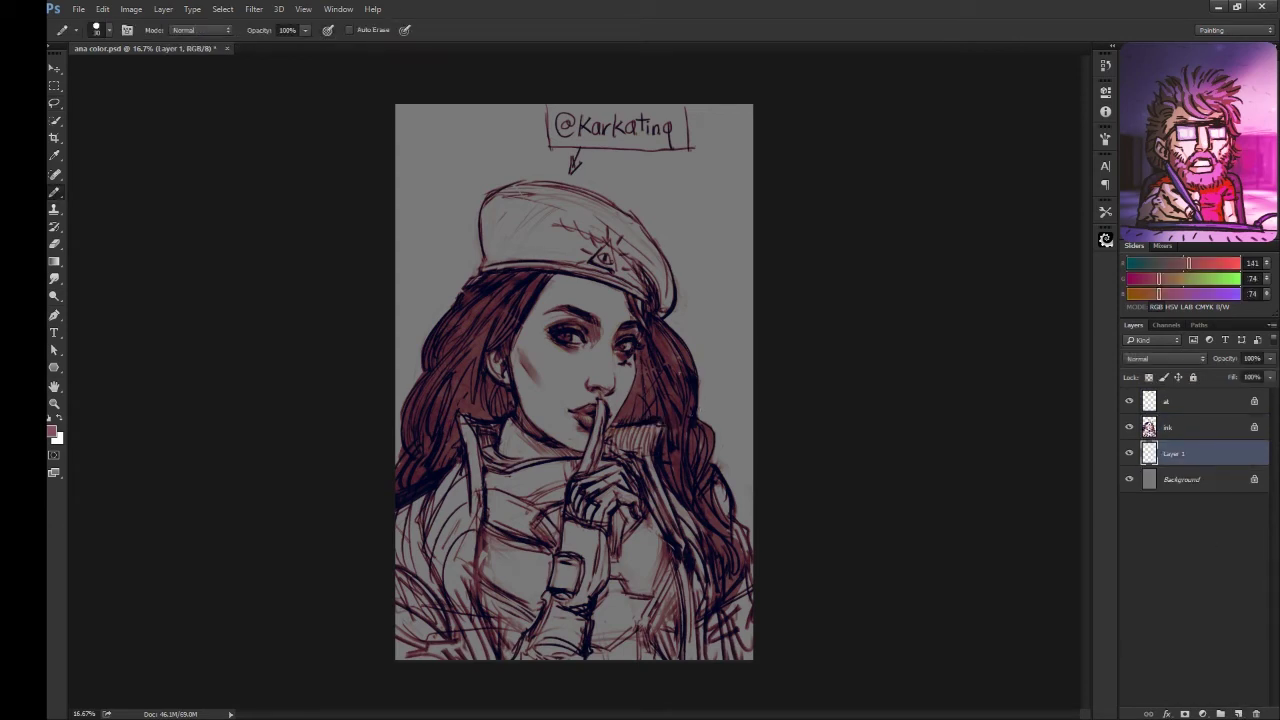
alt+click(584, 406)
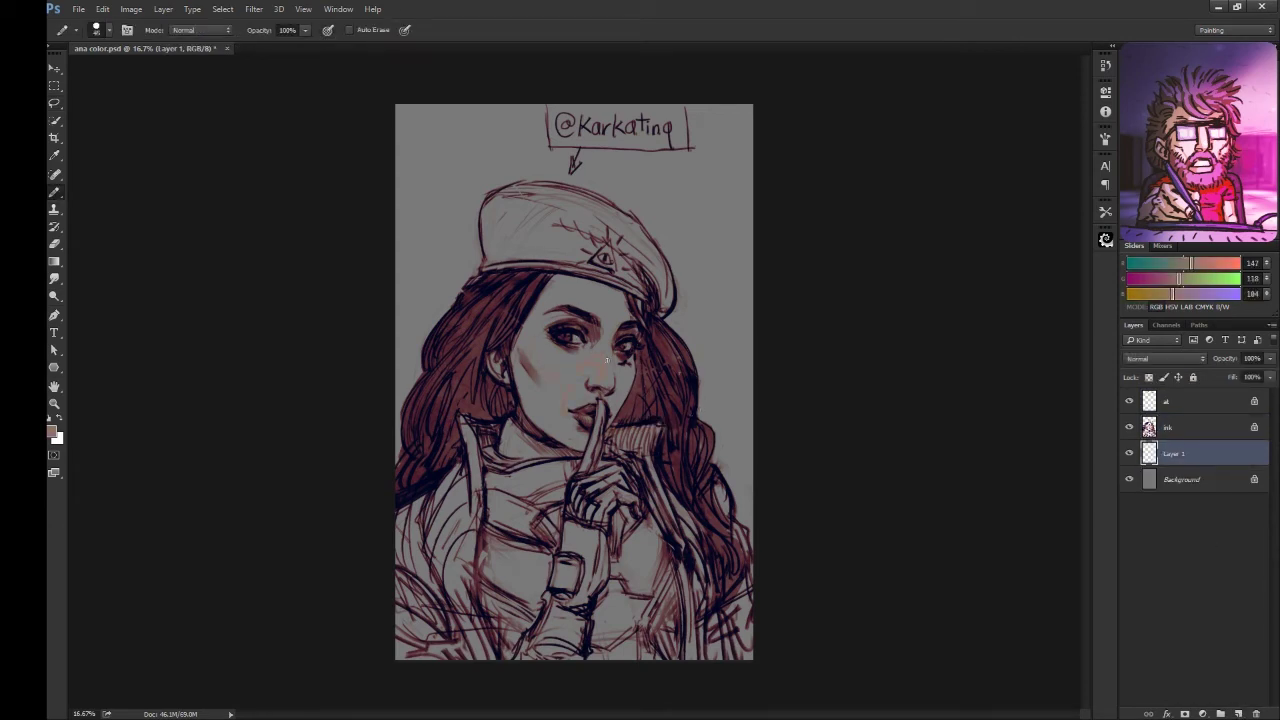
key(shift+g)
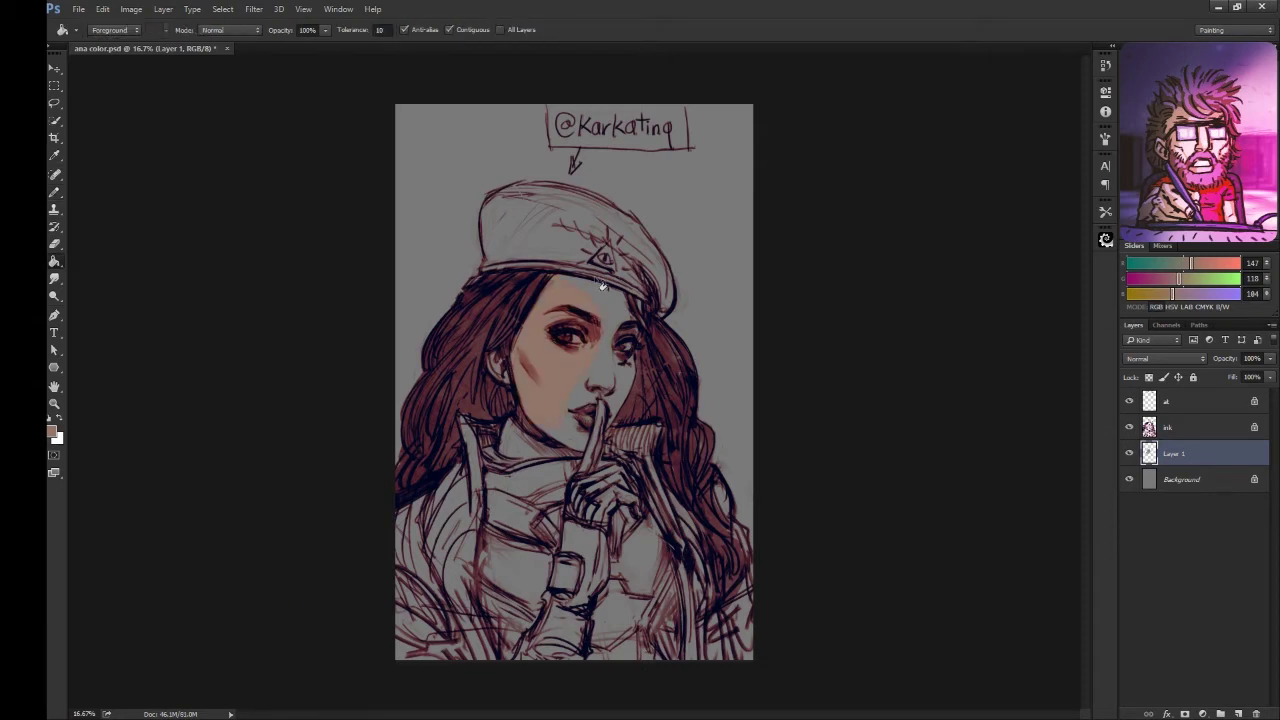
click(552, 425)
key(b)
drag(593, 403, 598, 394)
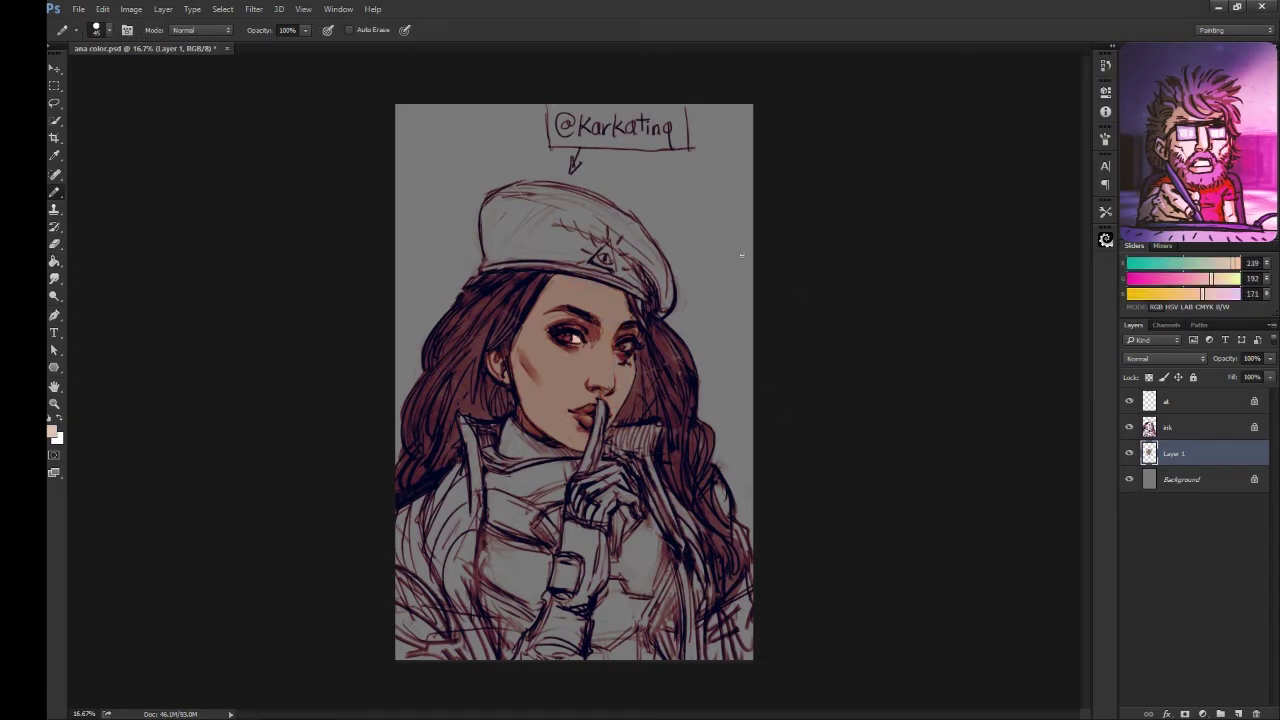
- Lasso the beret, fill it blue-grey and paint over it in blue
alt+click(575, 340)
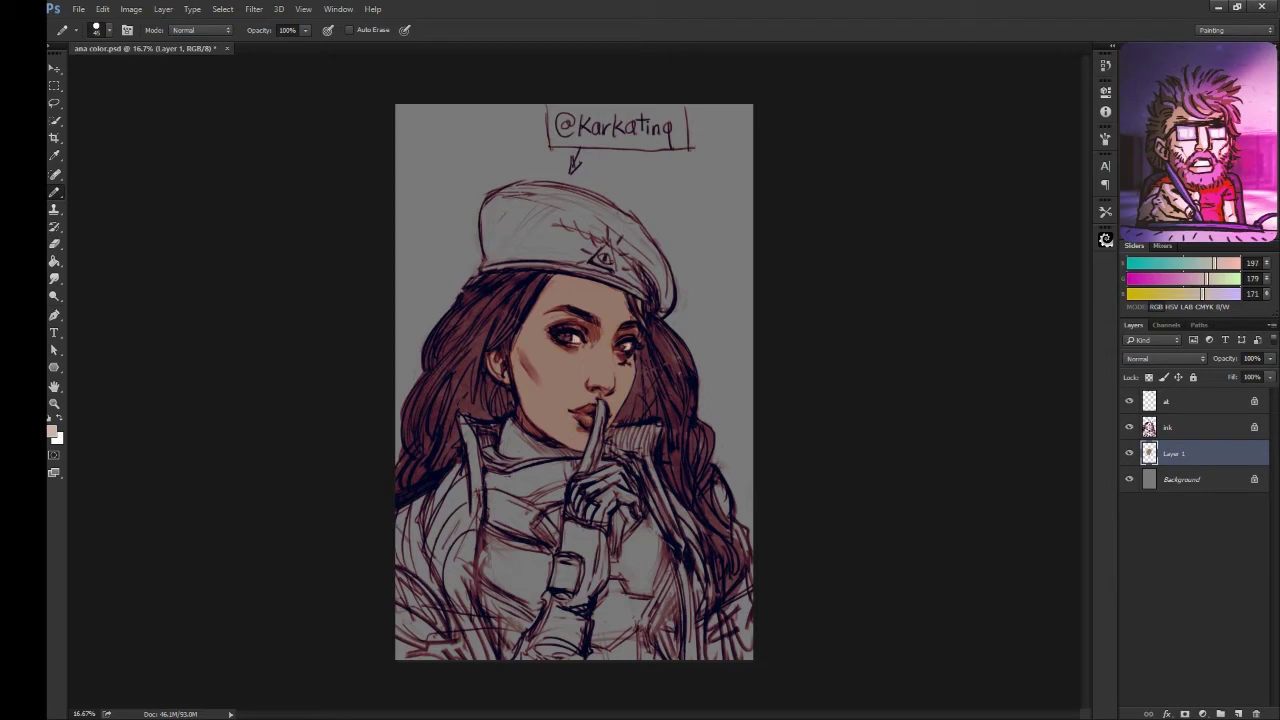
alt+click(517, 239)
mouse_move(484, 262)
mouse_down()
mouse_move(588, 190)
mouse_move(484, 270)
mouse_up()
key(alt+BackSpace)
mouse_move(648, 300)
mouse_down()
mouse_move(665, 265)
mouse_move(610, 210)
mouse_move(560, 188)
mouse_up()
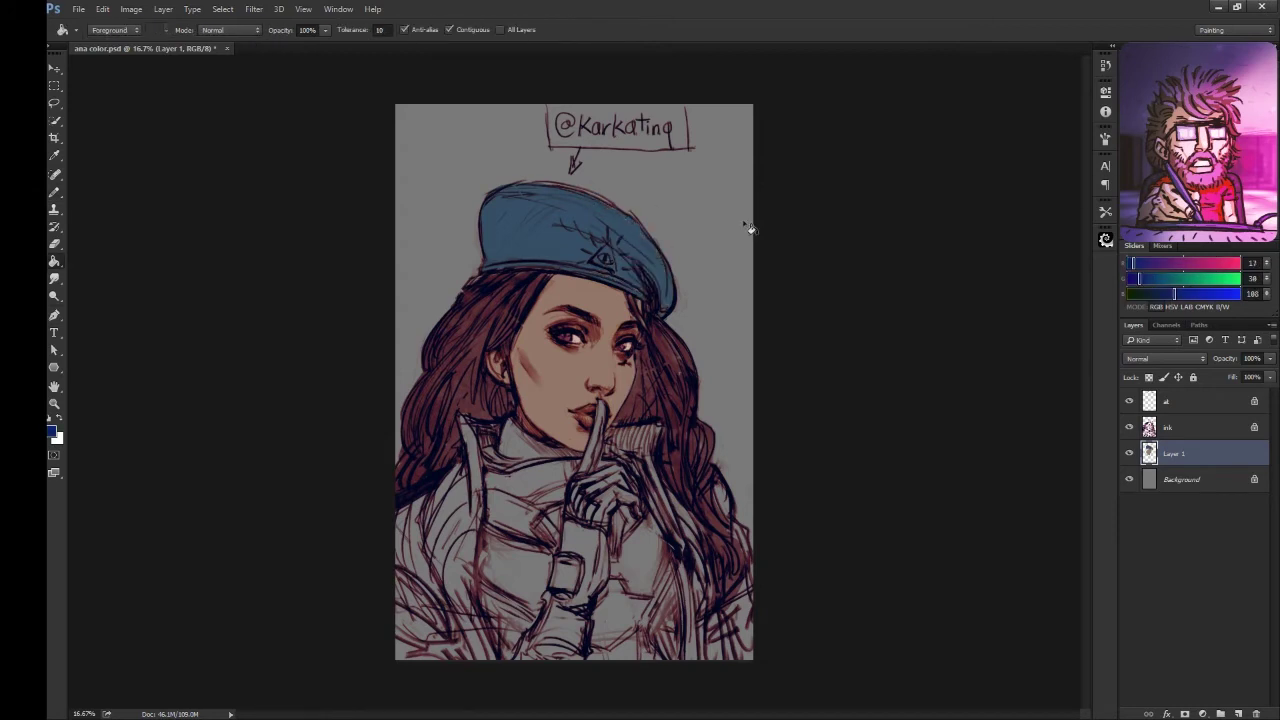
- Refill the beret in bright blue and start painting the lower jacket
key(alt+BackSpace)
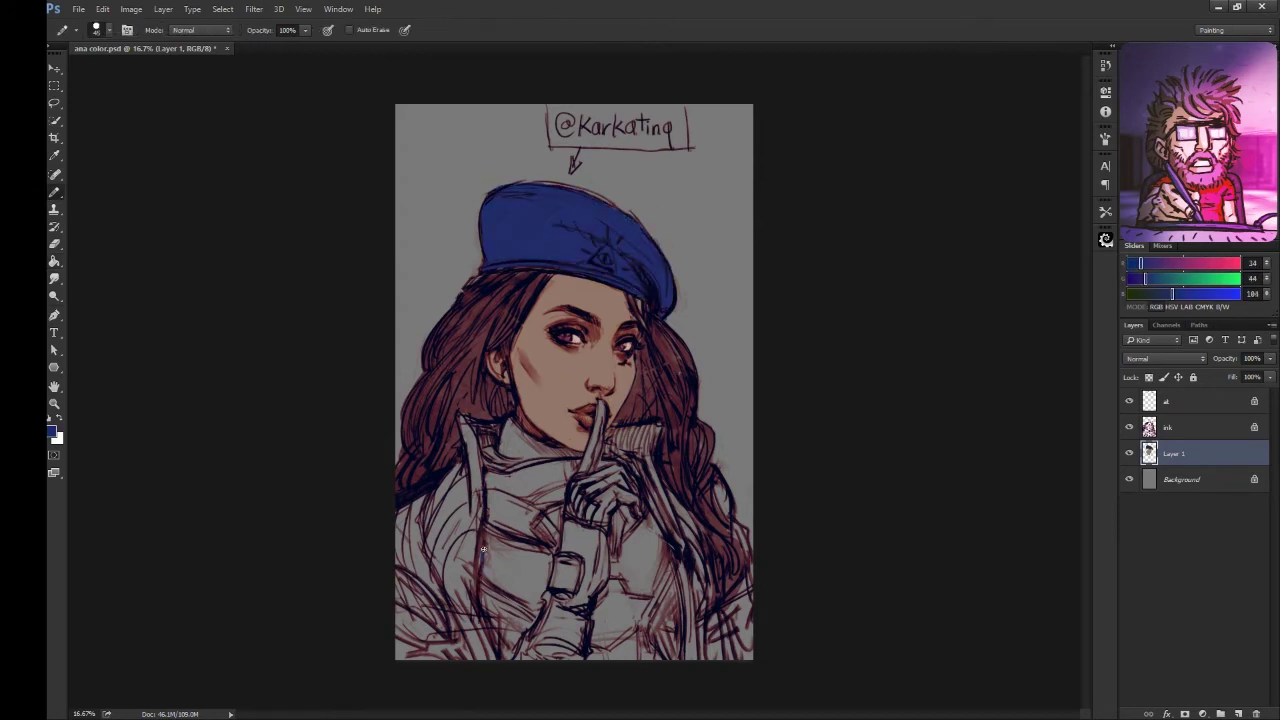
mouse_move(478, 580)
mouse_down()
mouse_move(540, 606)
mouse_move(492, 600)
mouse_up()
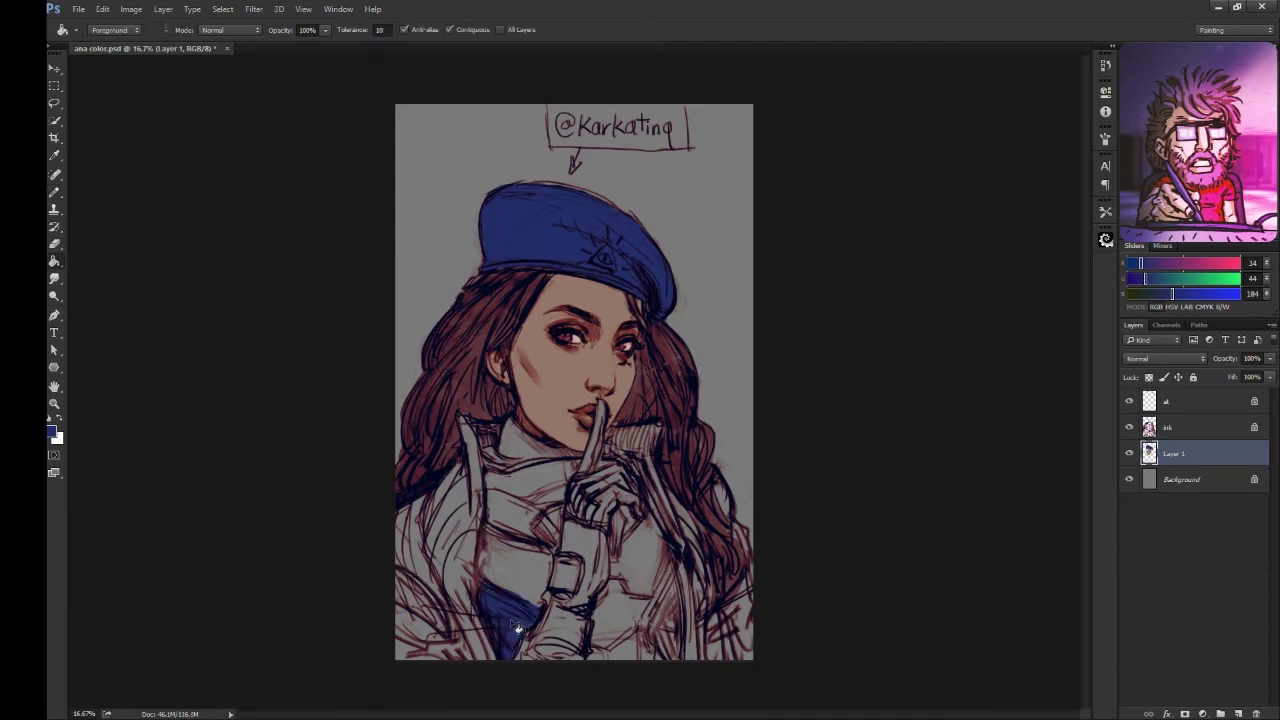
mouse_move(594, 650)
mouse_down()
mouse_move(600, 606)
mouse_move(679, 597)
mouse_up()
- Pick dark navy, select the painted areas and fill the collar and neck with it
alt+click(679, 597)
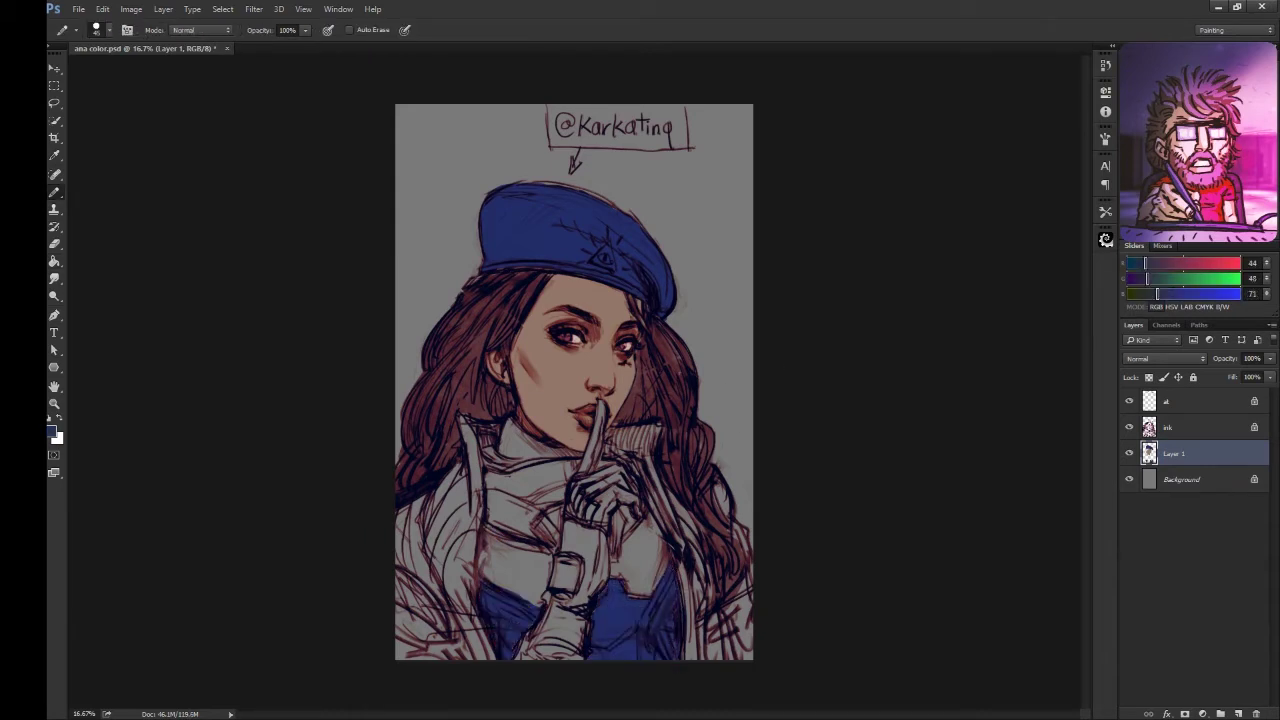
alt+click(688, 408)
key(w)
click(481, 452)
key(b)
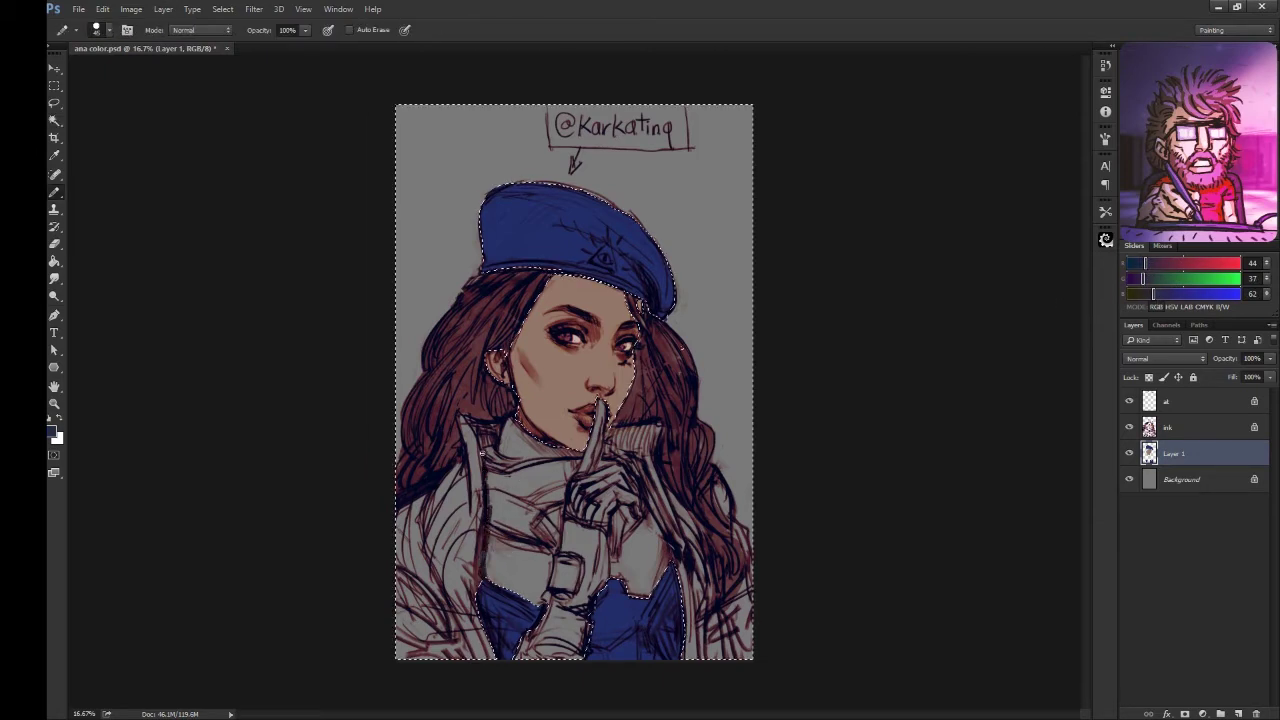
mouse_move(481, 452)
mouse_down()
mouse_move(543, 606)
mouse_move(662, 585)
mouse_up()
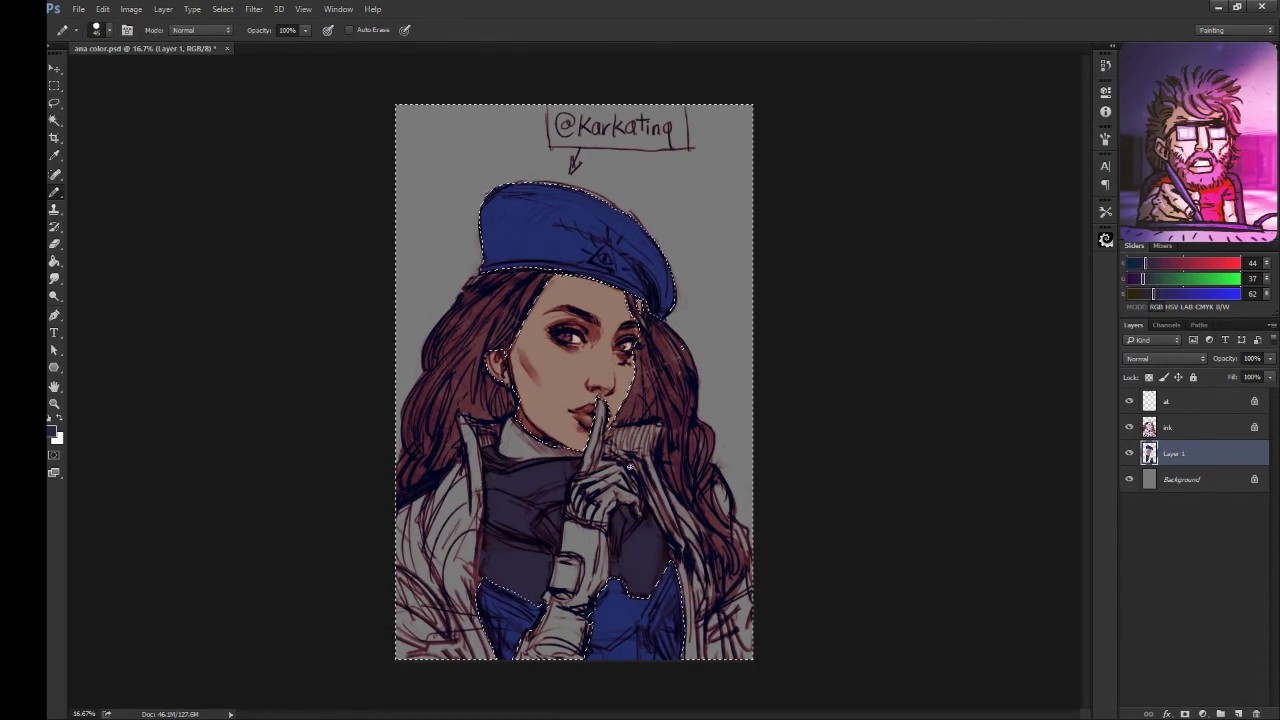
key(ctrl+d)
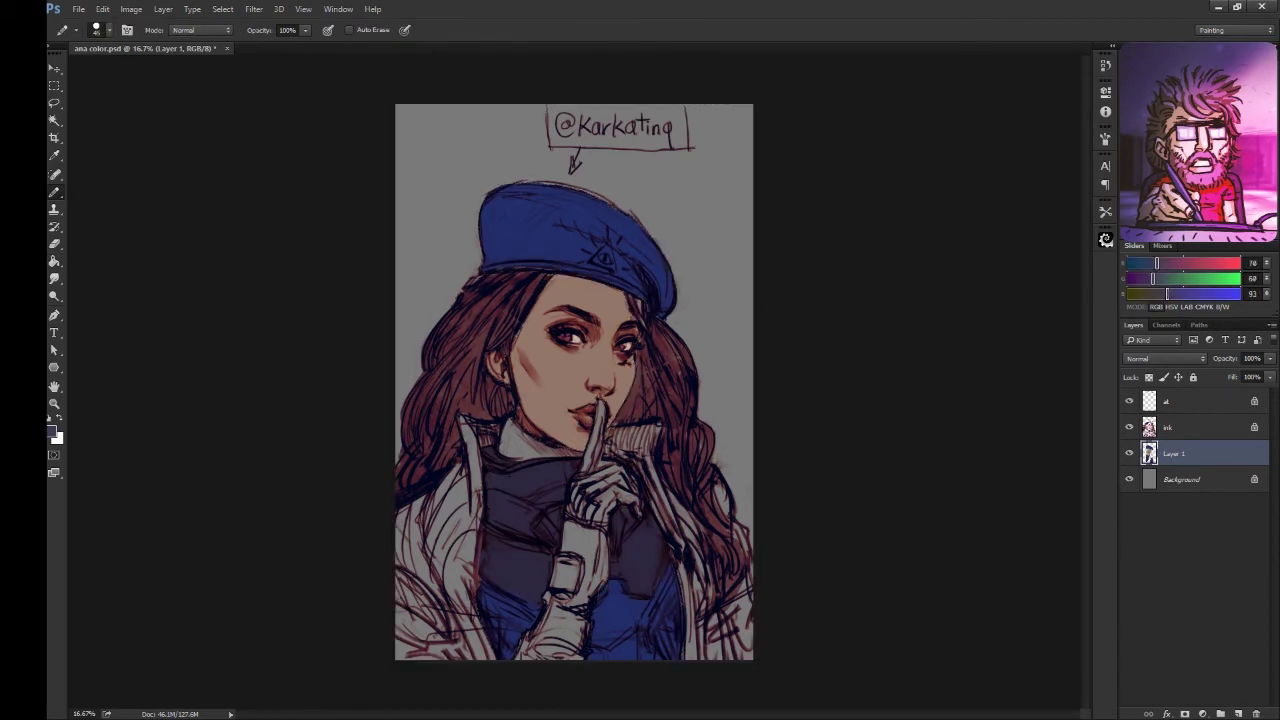
- Restore the selection and paint dark navy over the left collar and beside the raised hand
key(ctrl+shift+d)
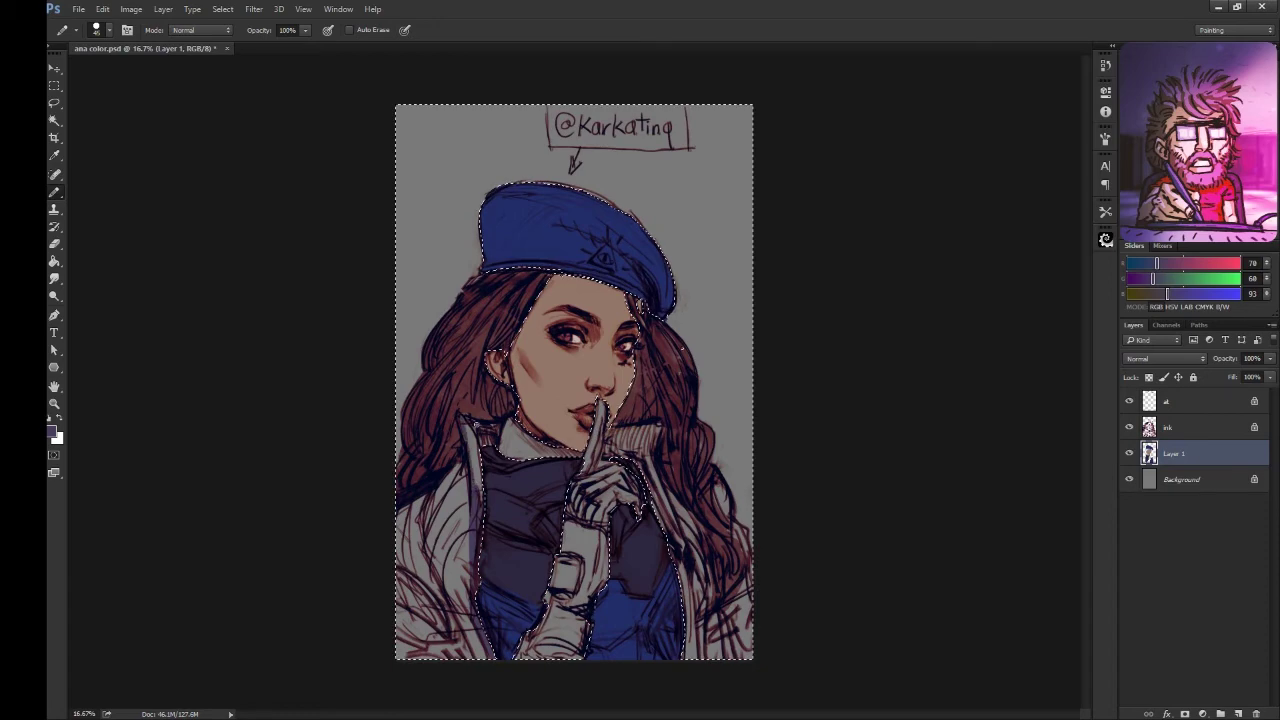
drag(477, 425, 482, 495)
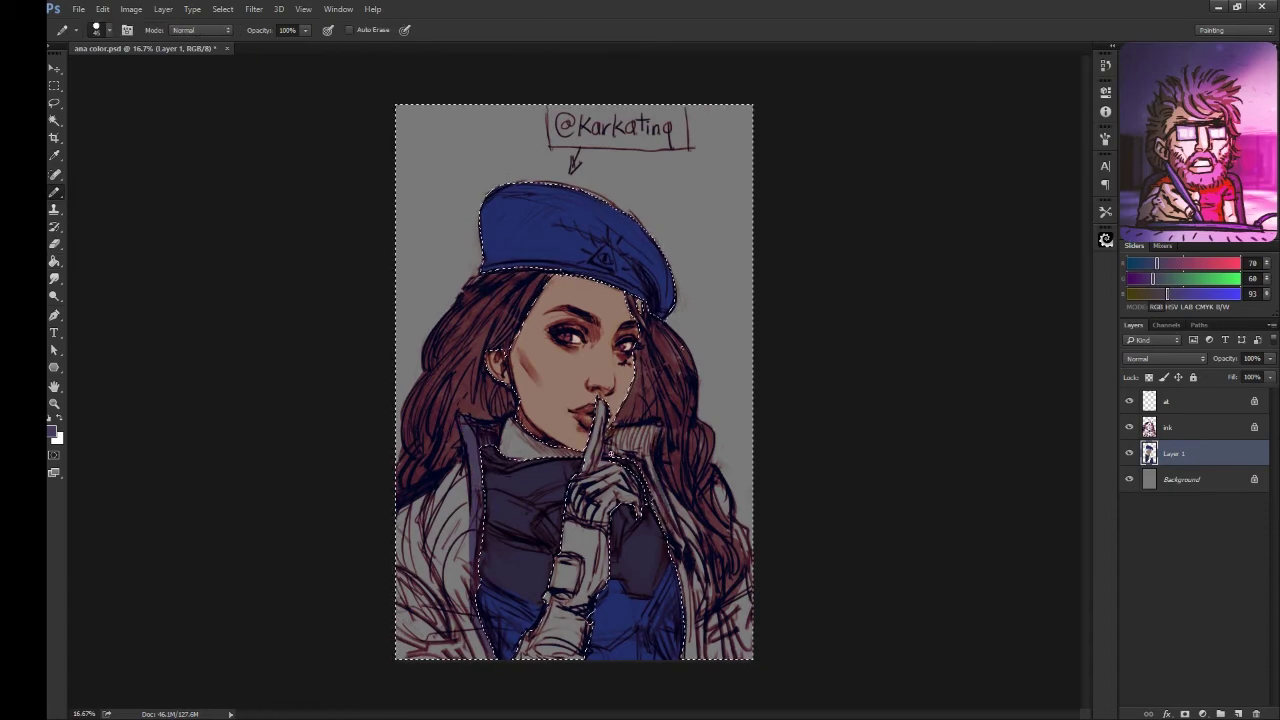
mouse_move(610, 453)
mouse_down()
mouse_move(655, 520)
mouse_move(690, 655)
mouse_up()
key(ctrl+d)
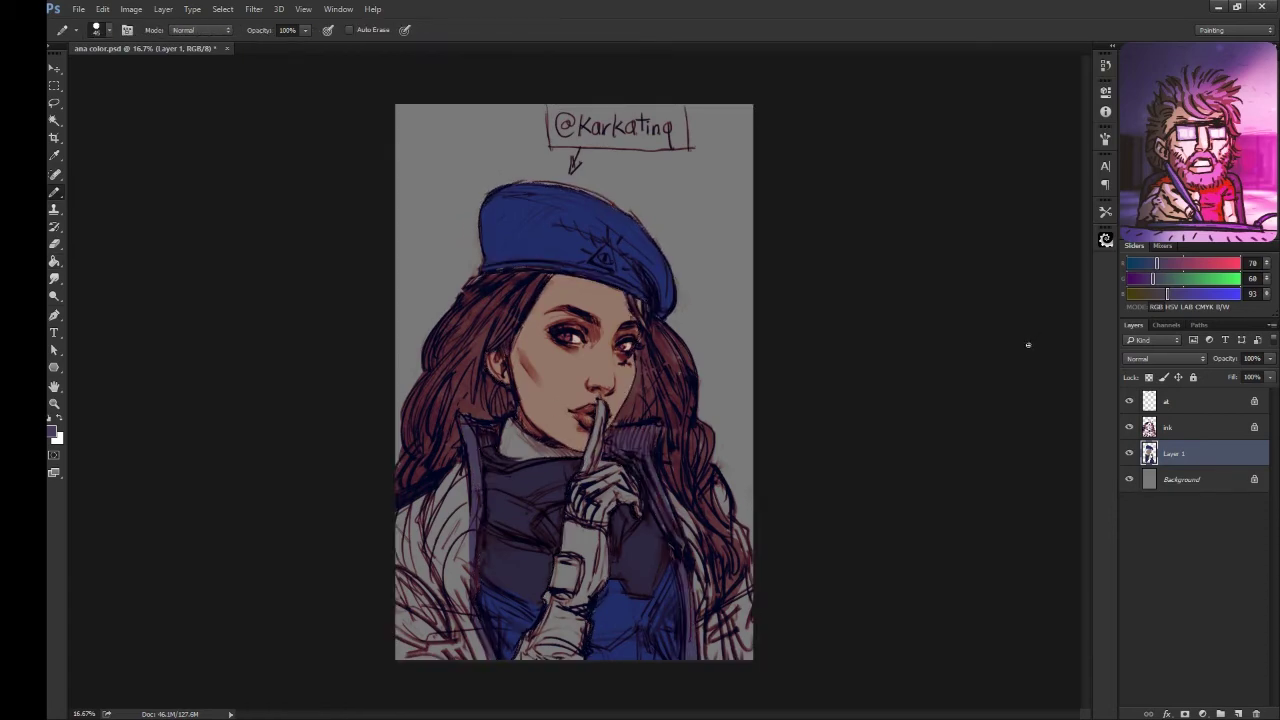
- Cover the lower-left coat in darker navy blue and darken its lower-right edge
alt+click(618, 652)
drag(400, 605, 462, 658)
drag(735, 650, 755, 574)
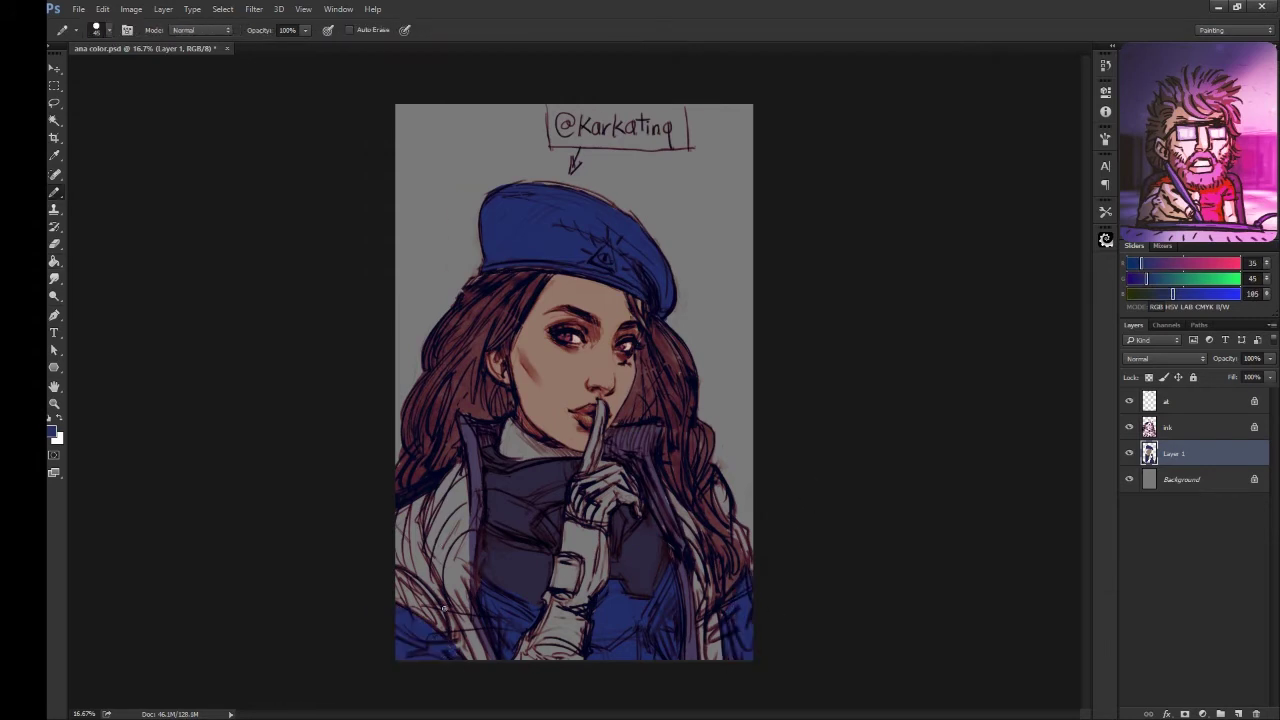
drag(455, 650, 425, 500)
drag(400, 630, 440, 500)
alt+click(449, 533)
- Fill the coat's left collar lining with light grey
key(w)
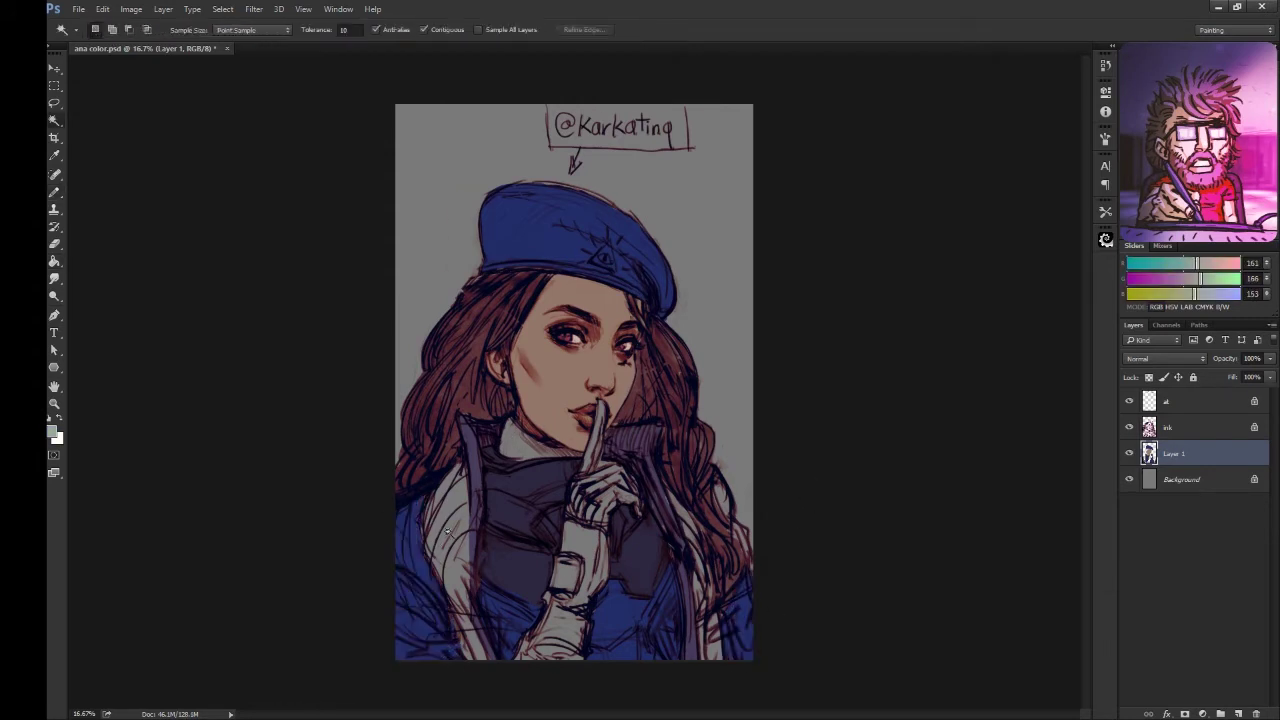
click(447, 532)
key(alt+BackSpace)
key(g)
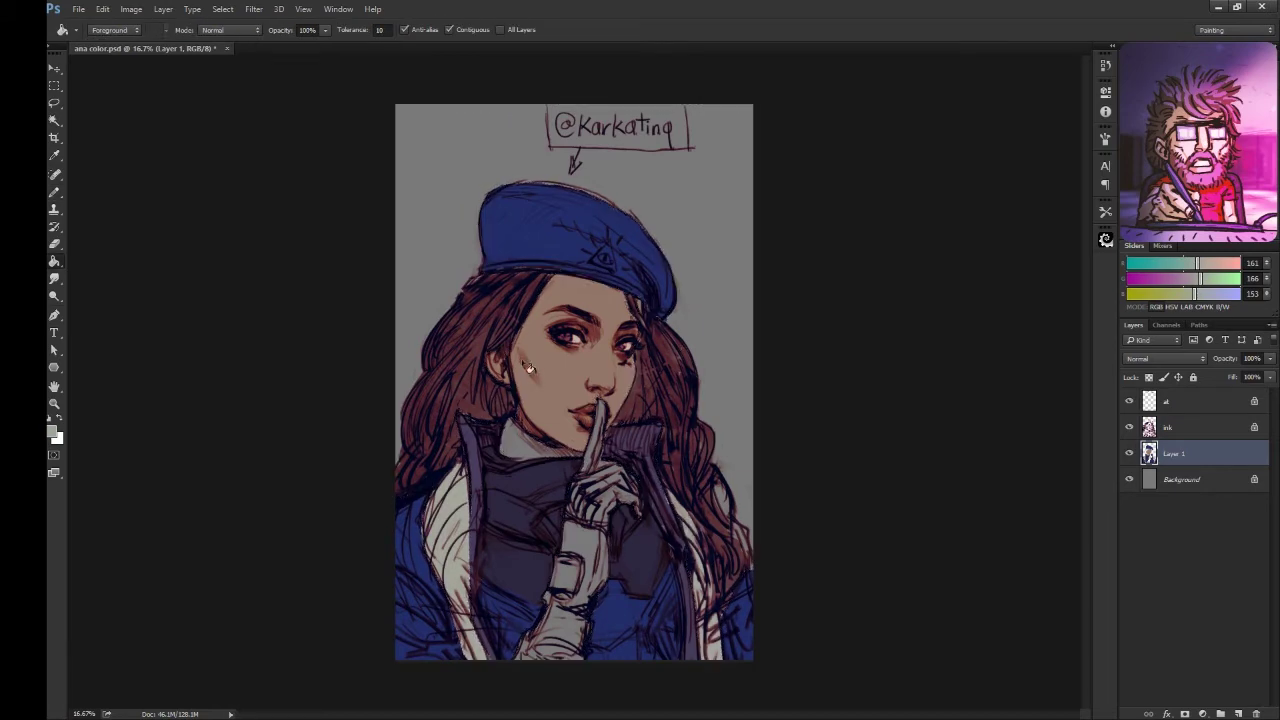
- Sample a dark tone and fill the gloved hand and chest area with it
key(b)
alt+click(584, 413)
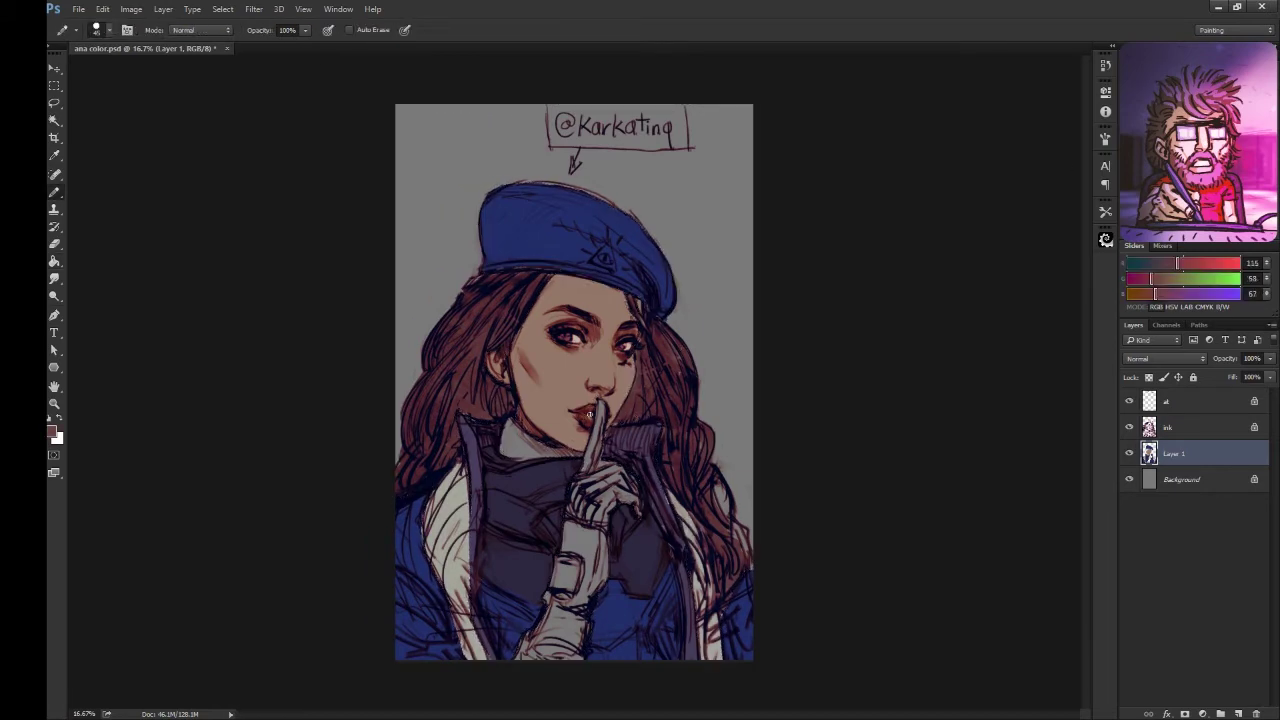
alt+click(540, 518)
key(w)
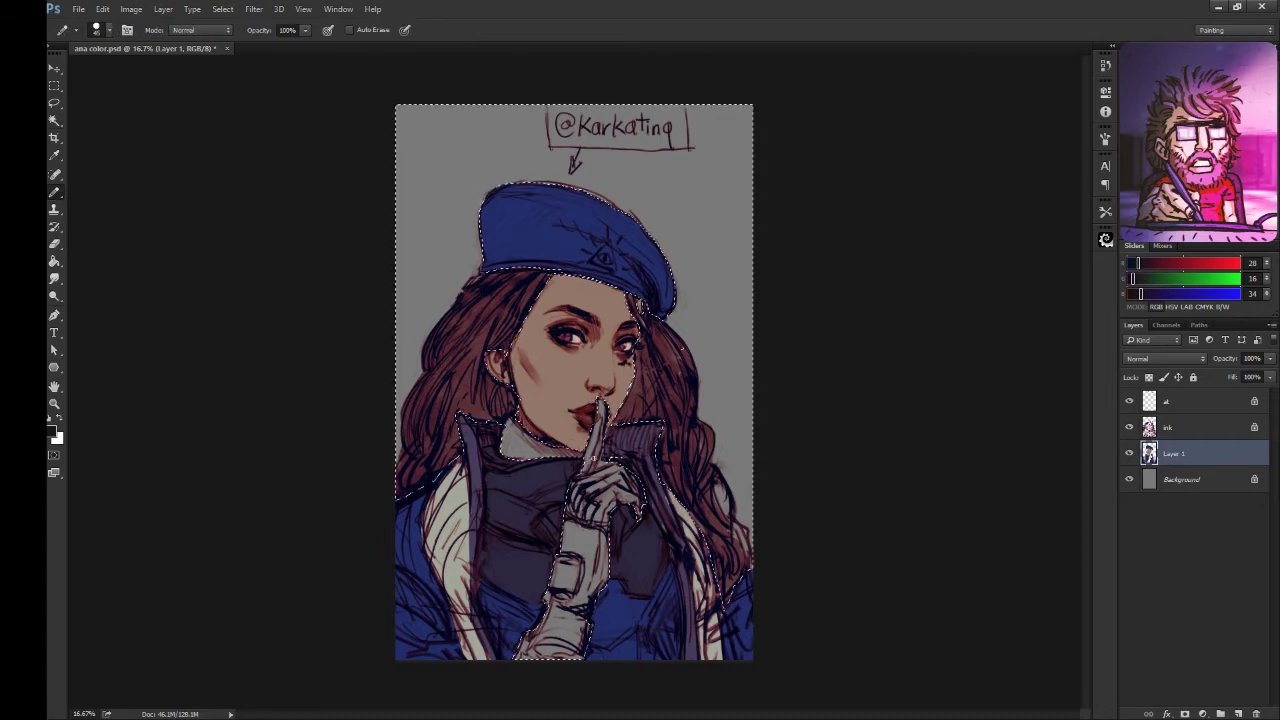
click(598, 412)
key(b)
key(alt+BackSpace)
key(ctrl+d)
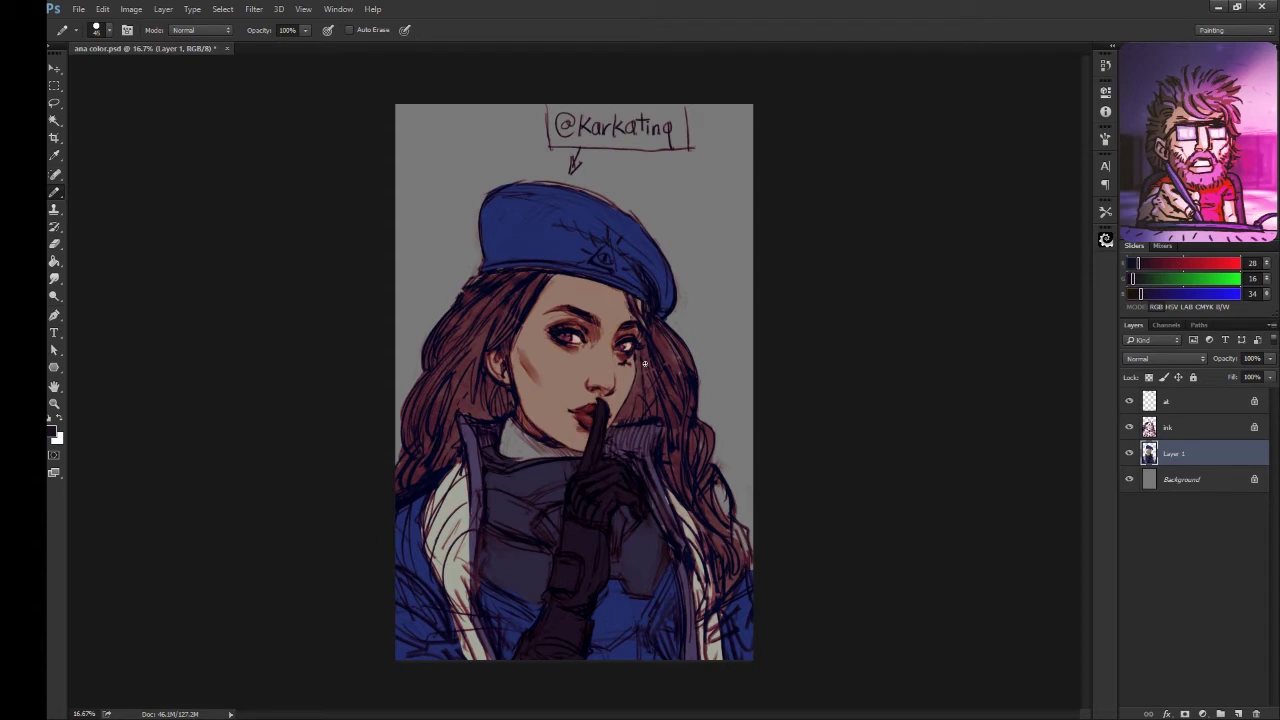
- Repaint the glove brown and add a gold triangle badge to the beret
drag(600, 440, 560, 640)
alt+click(604, 255)
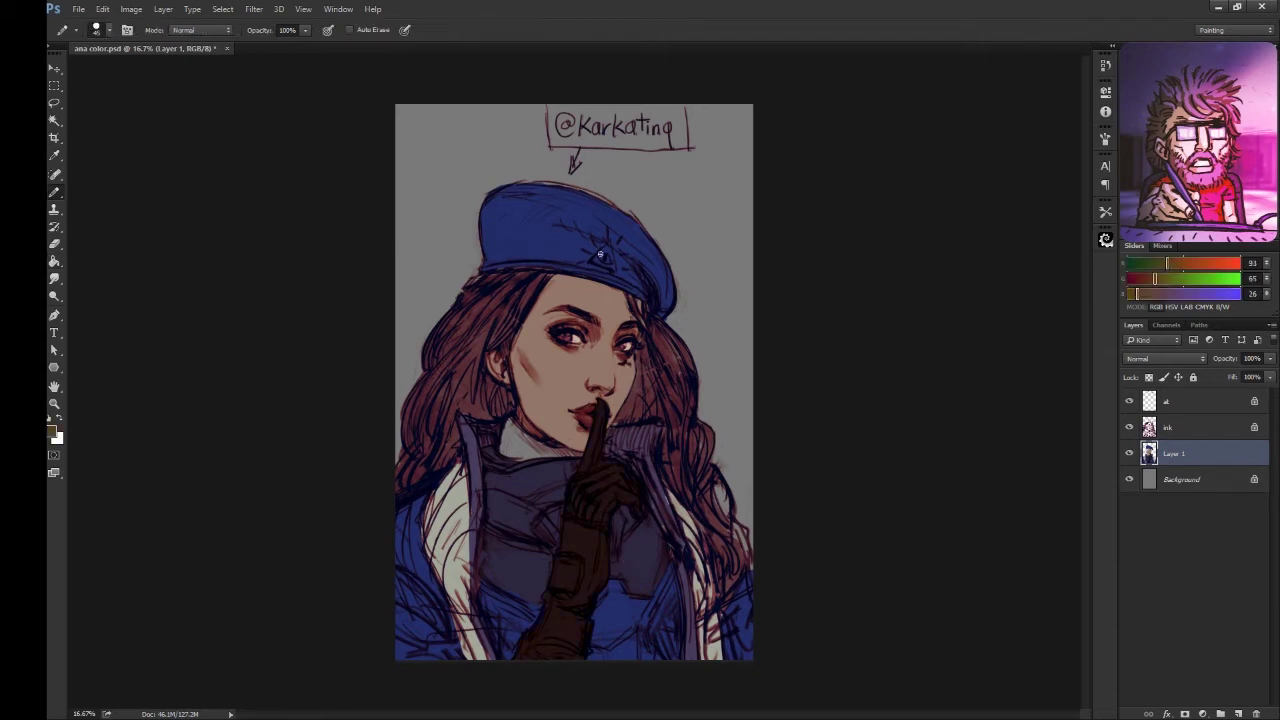
drag(598, 248, 608, 260)
- Pick a near-black colour and fill the left side of the hair
alt+click(413, 469)
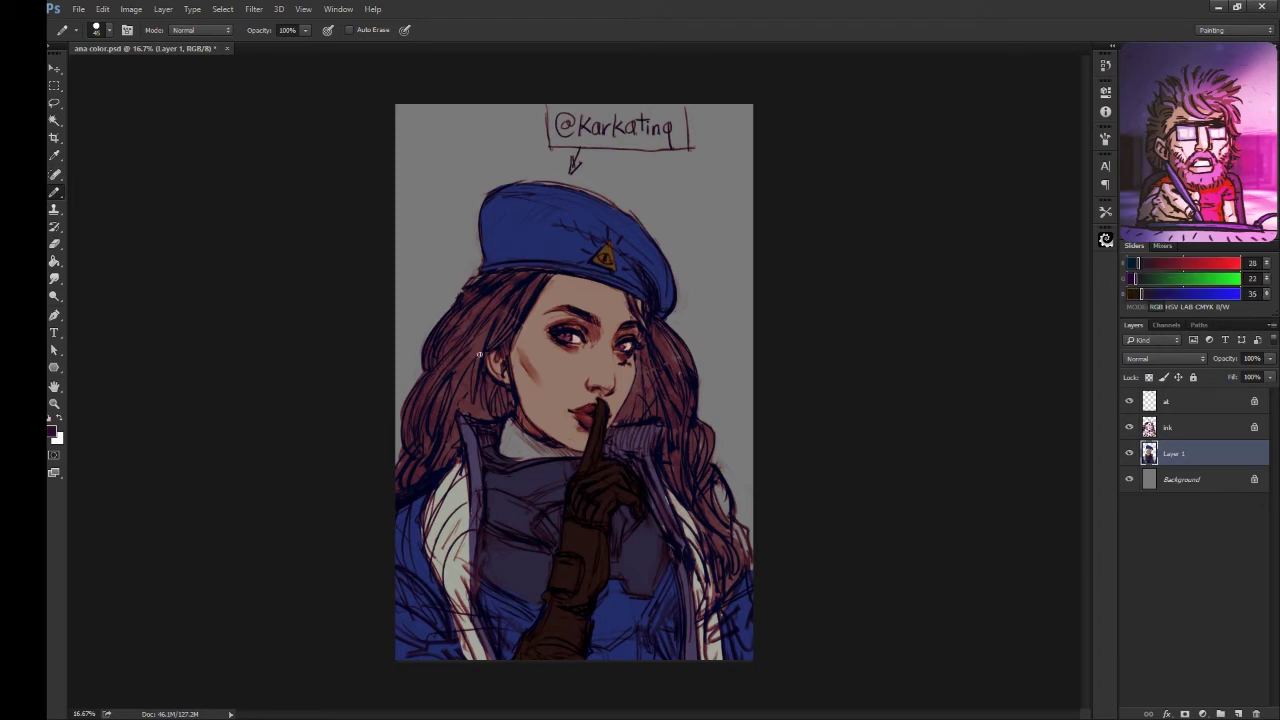
key(w)
click(413, 469)
key(b)
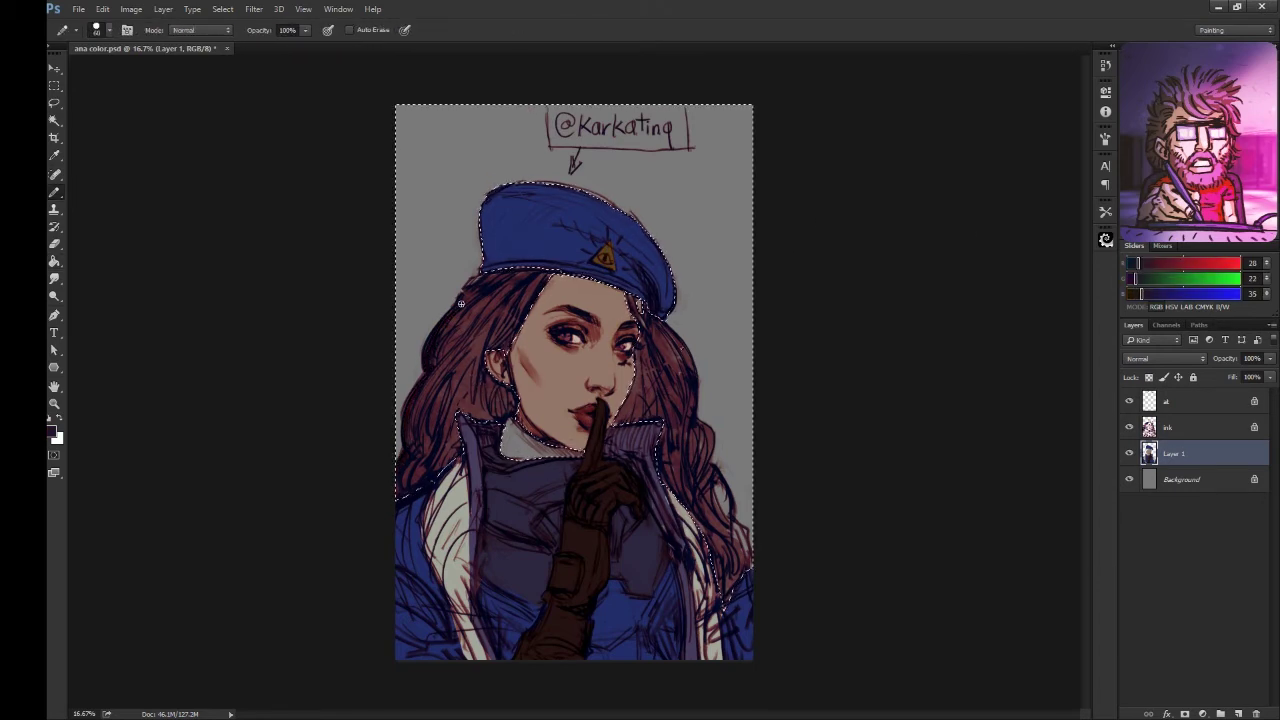
key(g)
click(565, 281)
- Trace the right hairline and fill the right and lower-right hair near-black
key(b)
mouse_move(565, 281)
mouse_down()
mouse_move(710, 470)
mouse_move(740, 580)
mouse_up()
key(g)
click(705, 465)
key(b)
key(g)
click(728, 540)
key(b)
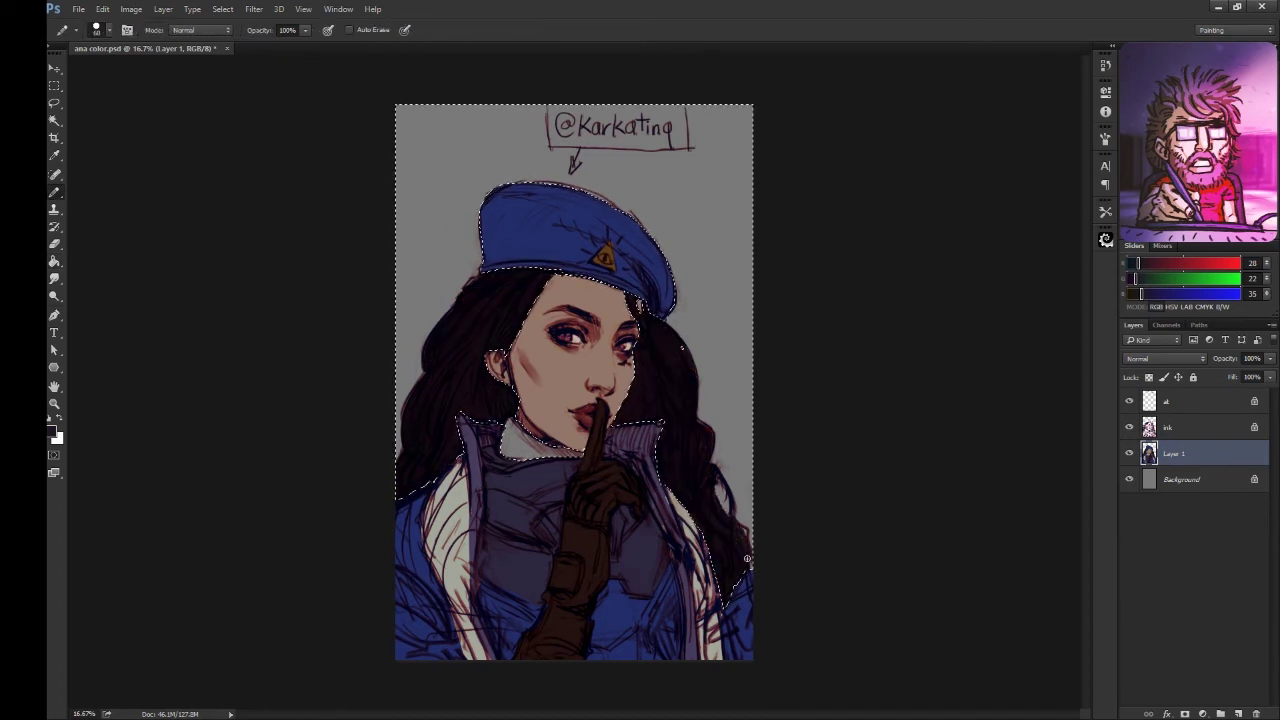
key(ctrl+d)
- Fill the white collar with grey
alt+click(528, 455)
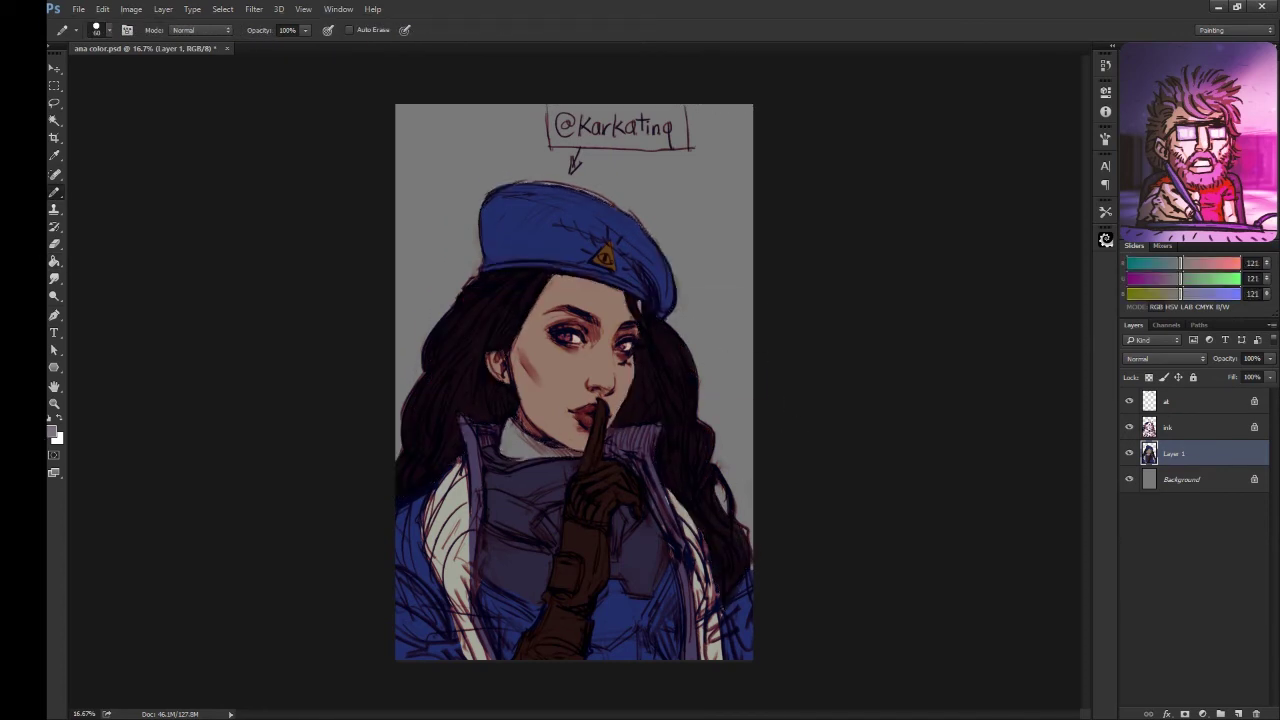
key(g)
click(526, 455)
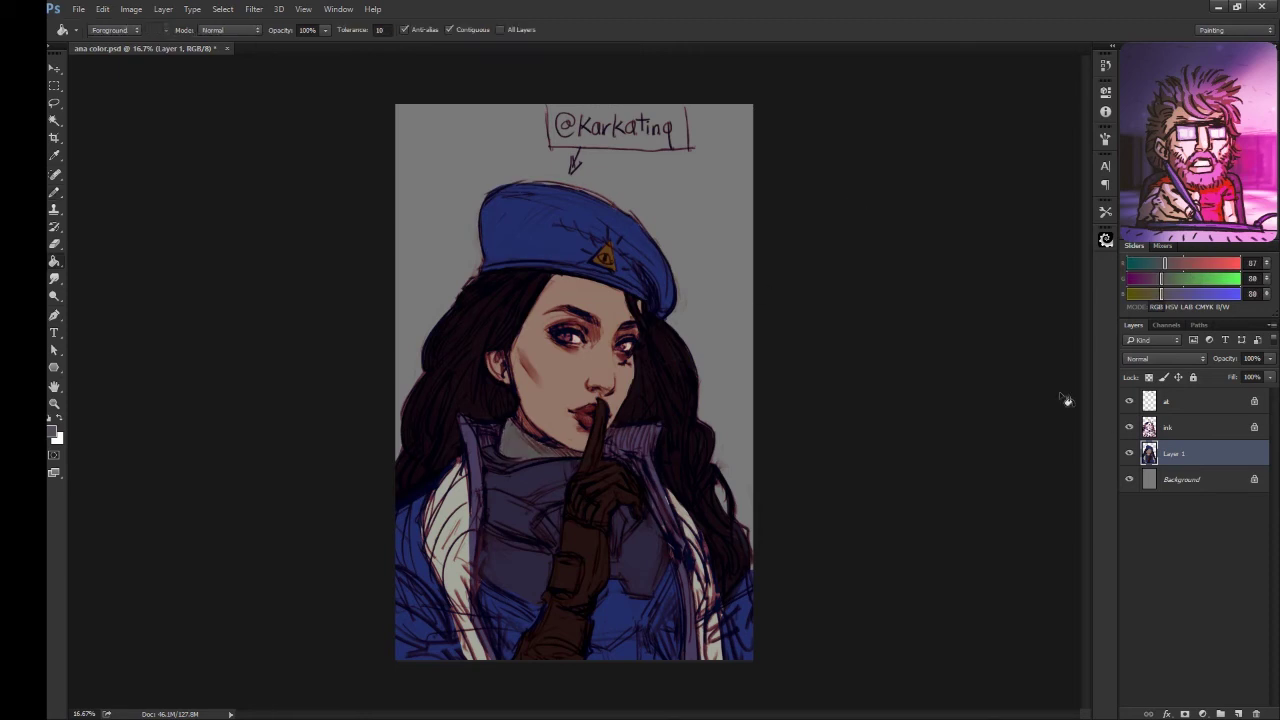
- Sample purples from hair and sweater, settle on a darker purple, and compare layer visibility
key(b)
alt+click(685, 538)
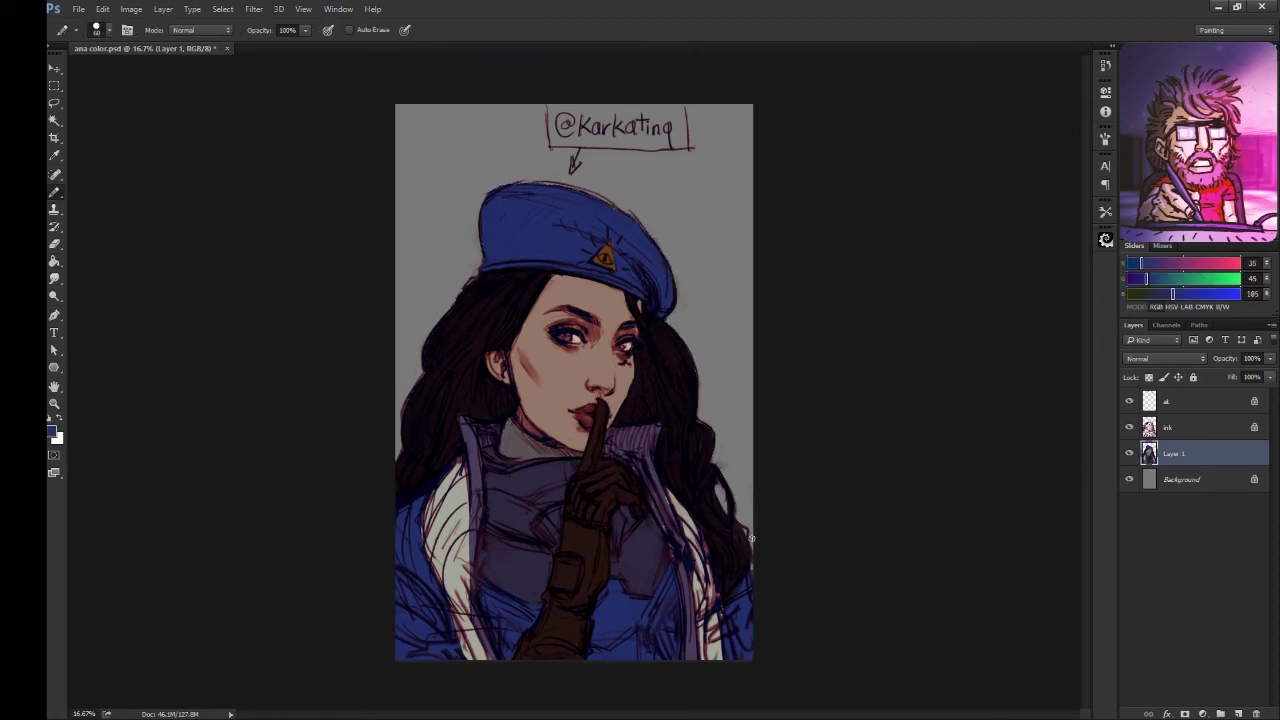
alt+click(677, 546)
alt+click(673, 565)
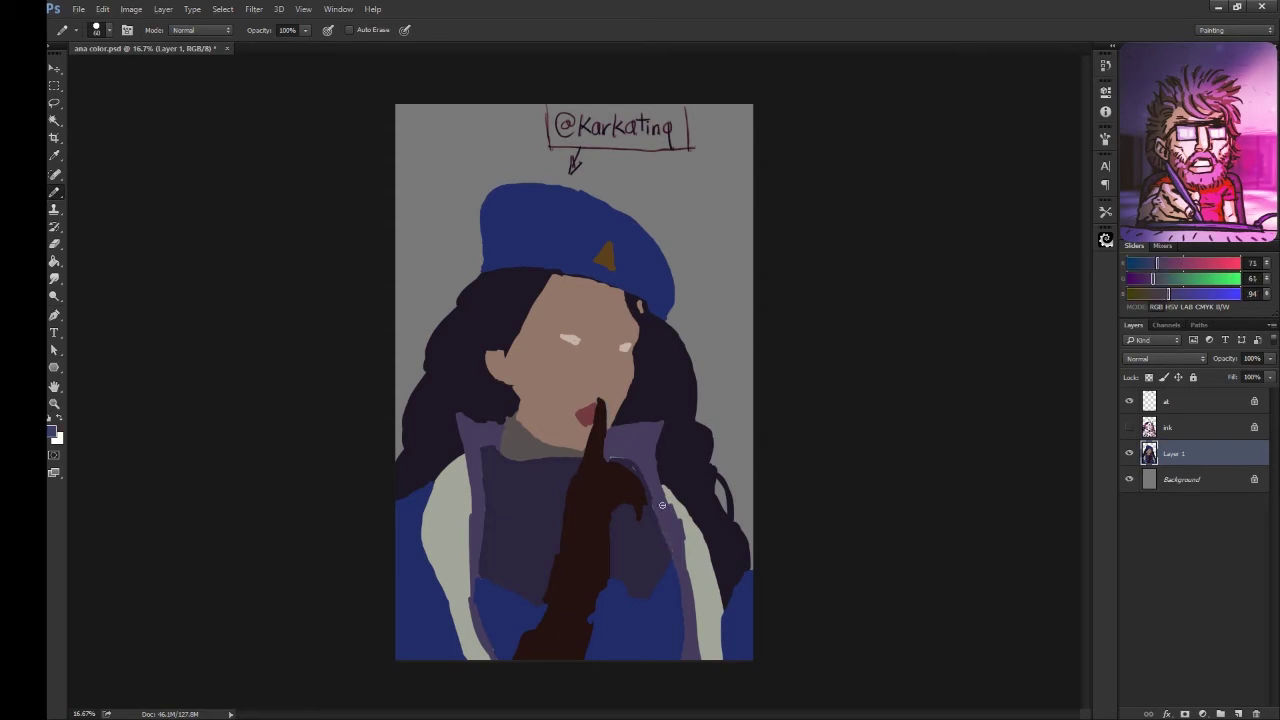
alt+click(639, 463)
click(1129, 427)
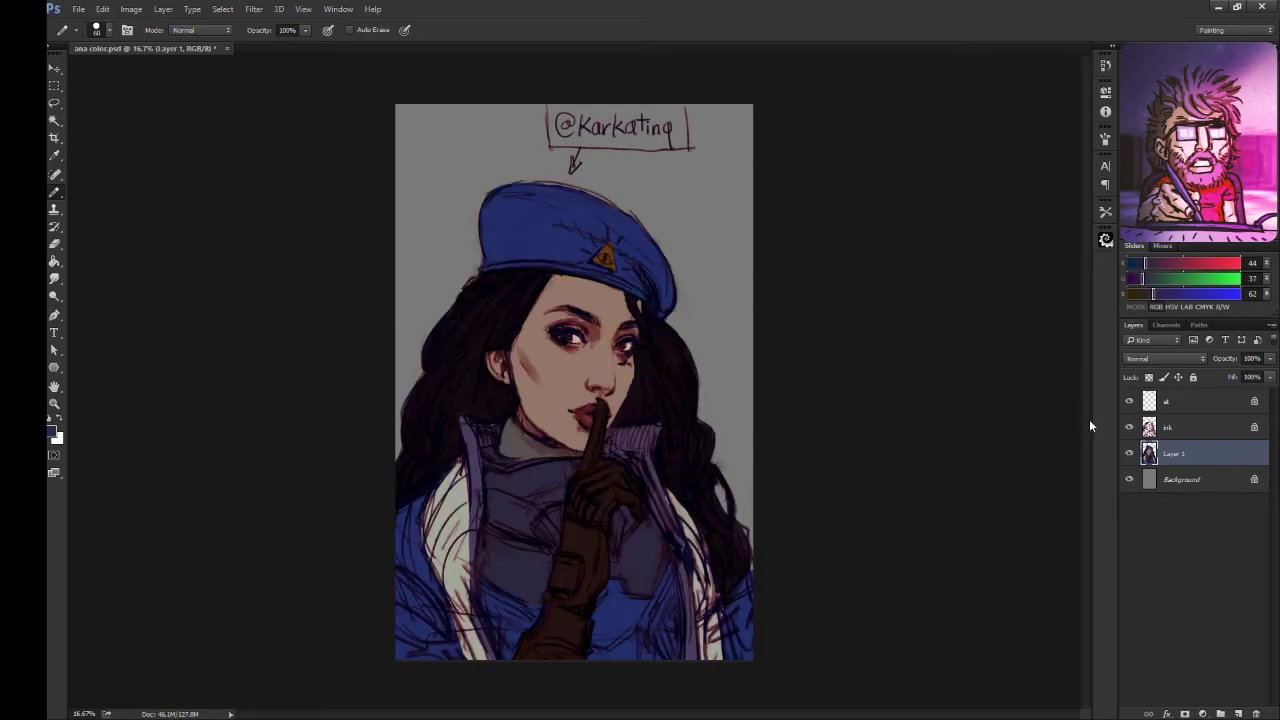
click(1129, 453)
click(1129, 453)
- Fill the Background layer with greenish grey
click(1175, 481)
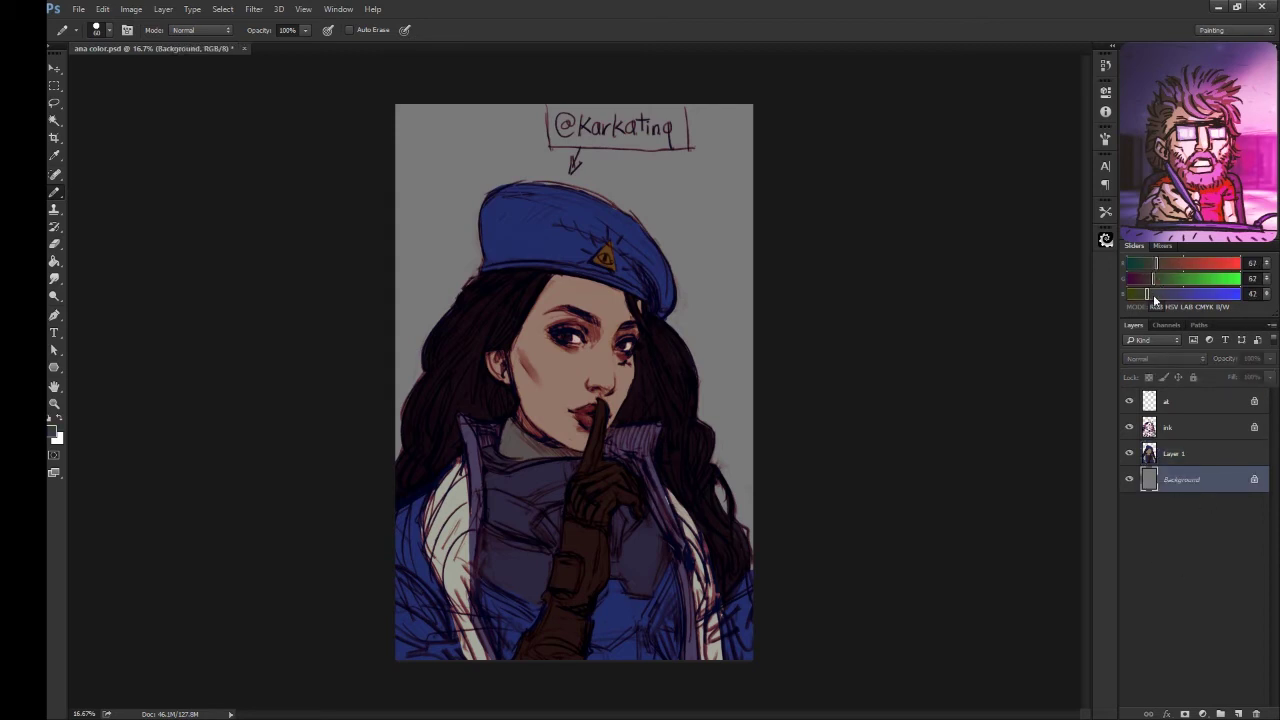
drag(1153, 294, 1163, 294)
key(alt+BackSpace)
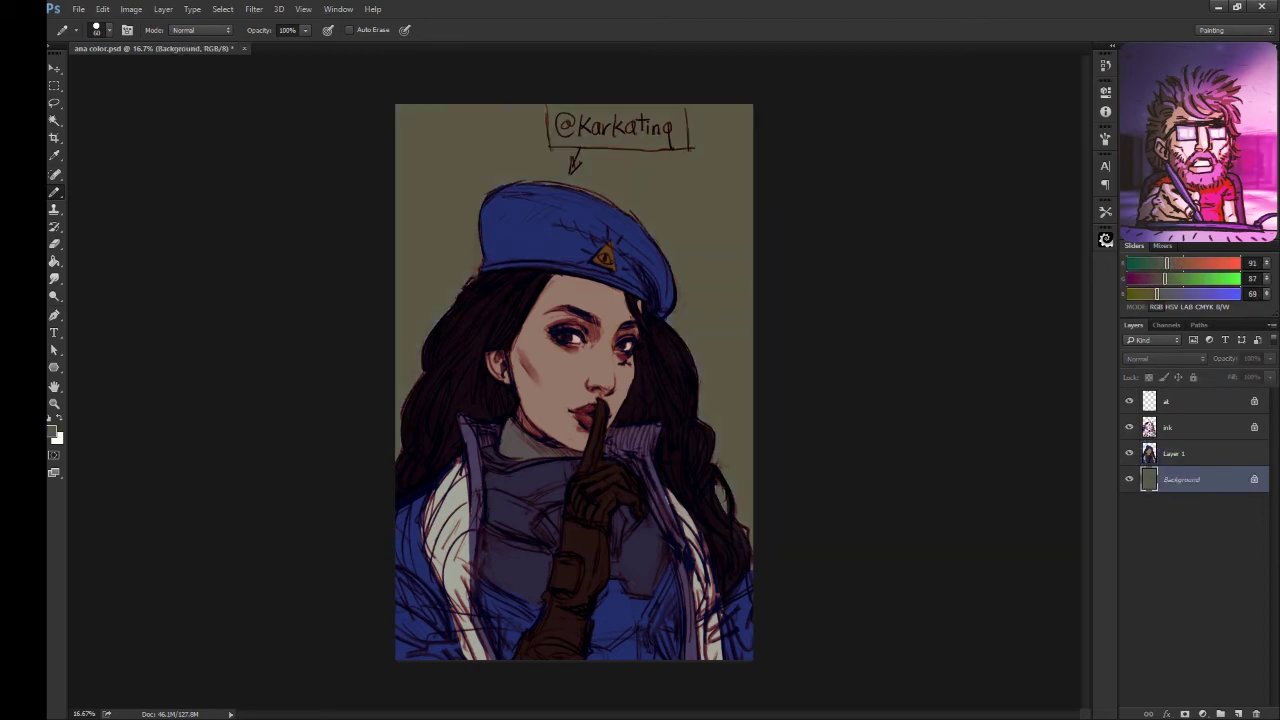
- Add a yellowish gradient glow from the top-left and pick darker olive colours
key(g)
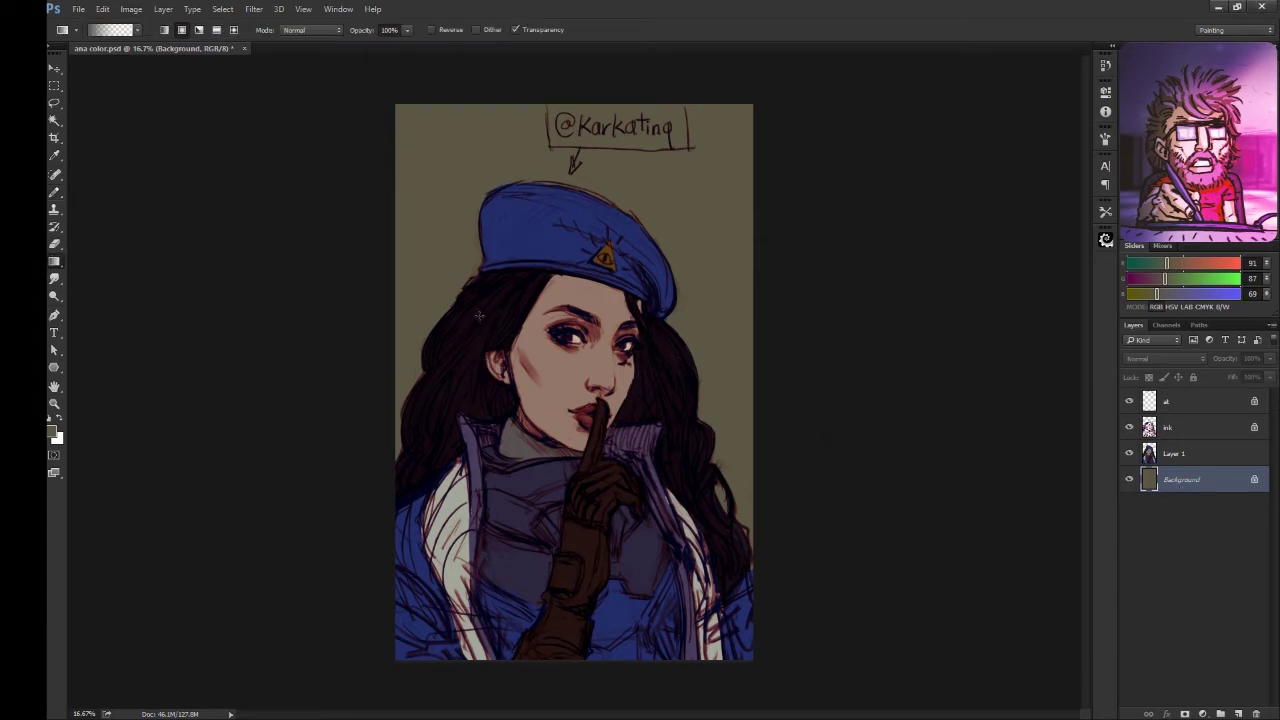
drag(420, 150, 667, 260)
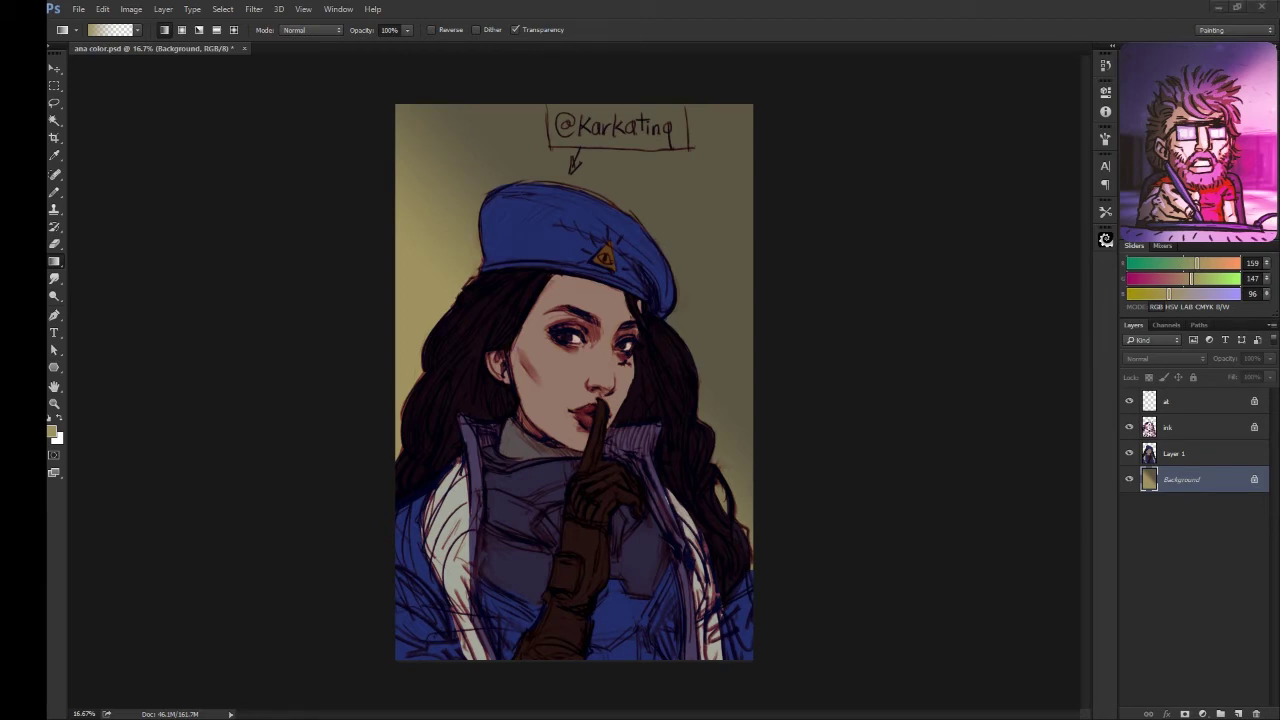
key(alt+Tab)
alt+click(745, 480)
alt+click(730, 395)
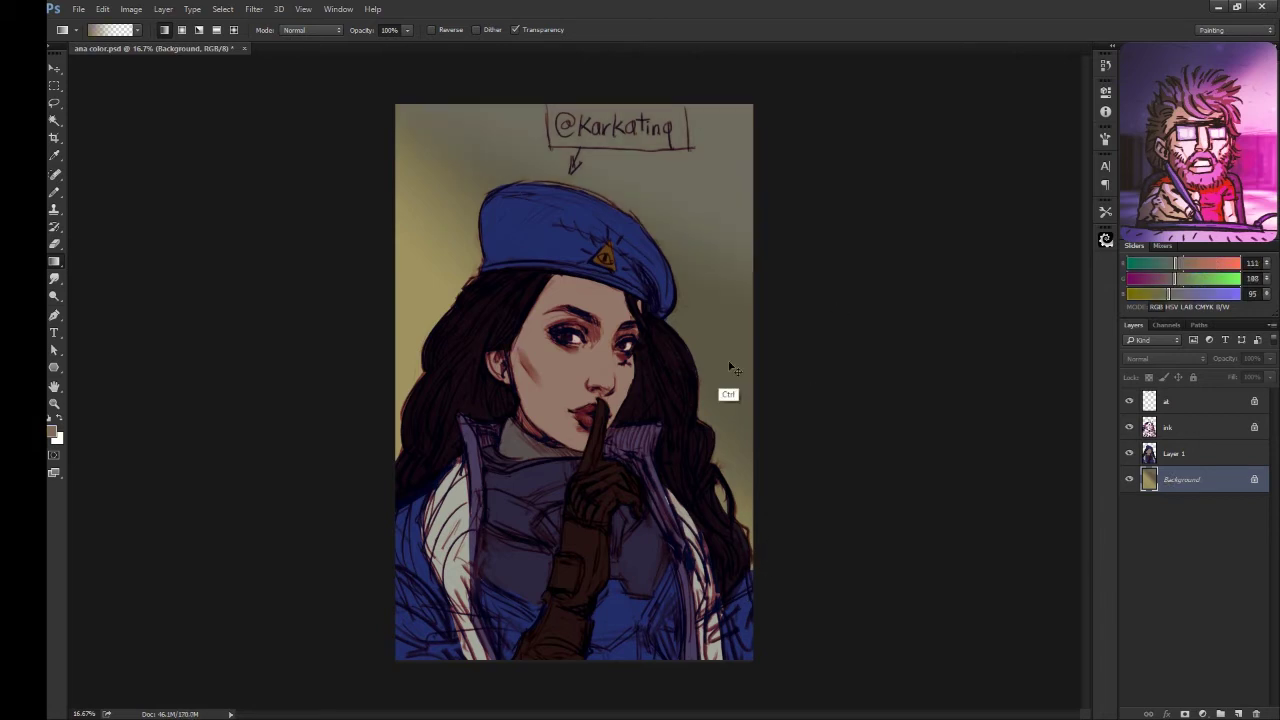
- Sample skin and tan-olive tones from the colour layer
key(alt+bracketright)
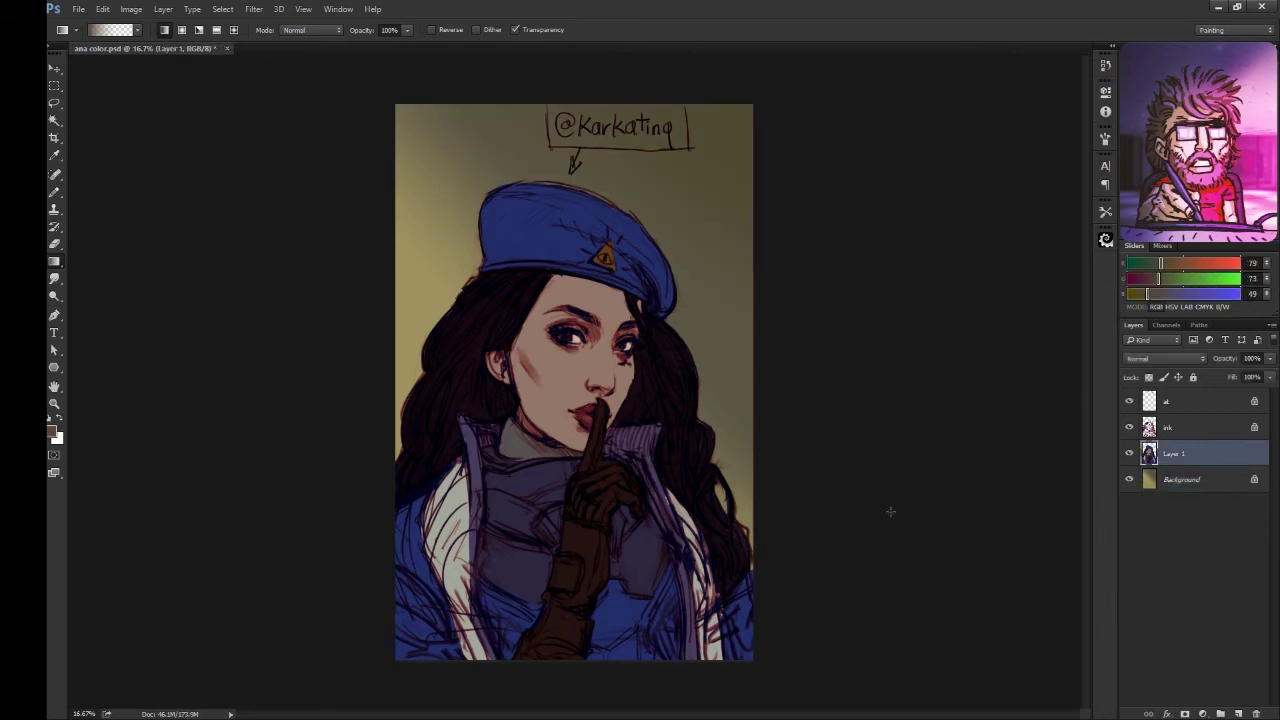
key(shift+g)
alt+click(555, 402)
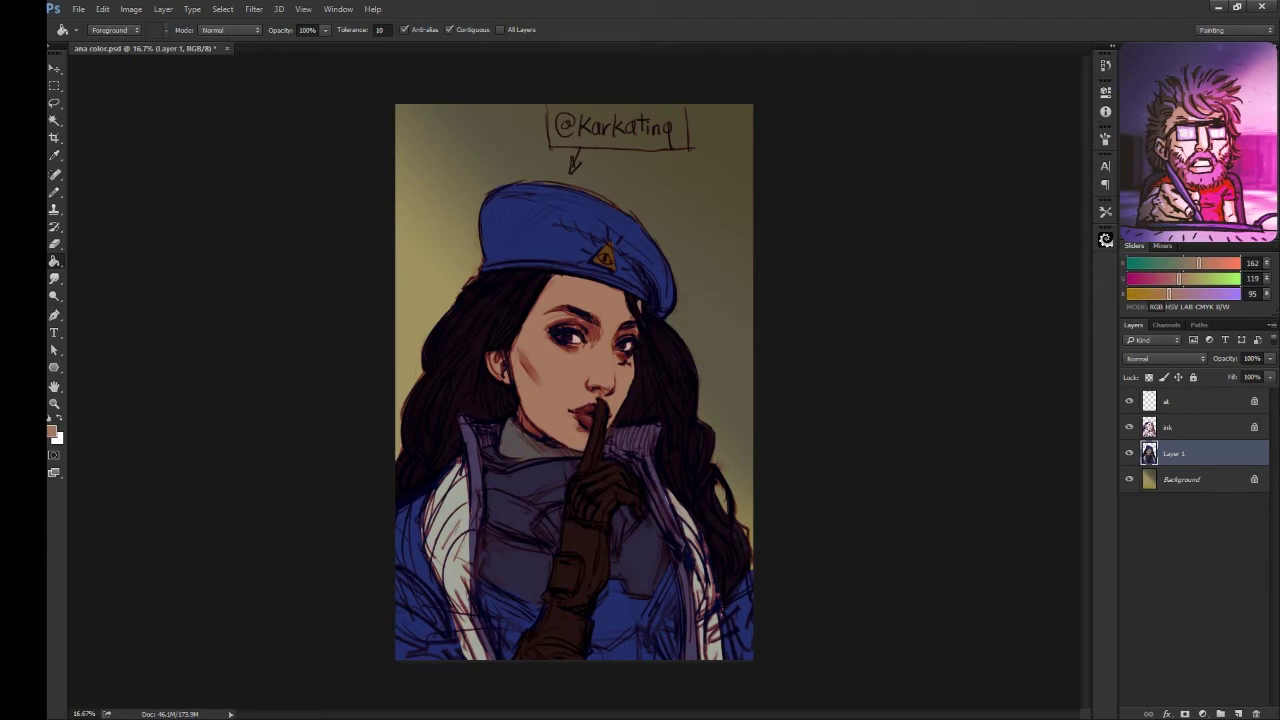
alt+click(711, 279)
key(b)
alt+click(518, 395)
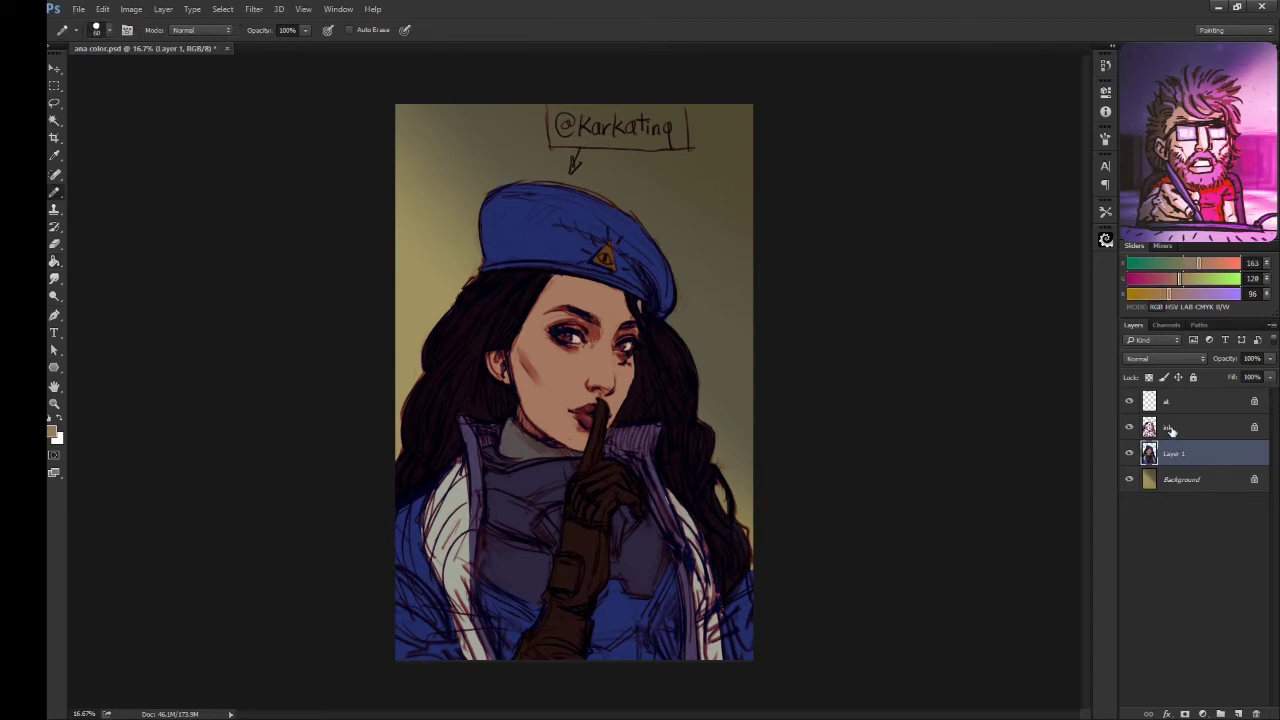
- Mirror the canvas to check proportions, then add Layer 2 above the flat colour layer
click(1171, 429)
key(e)
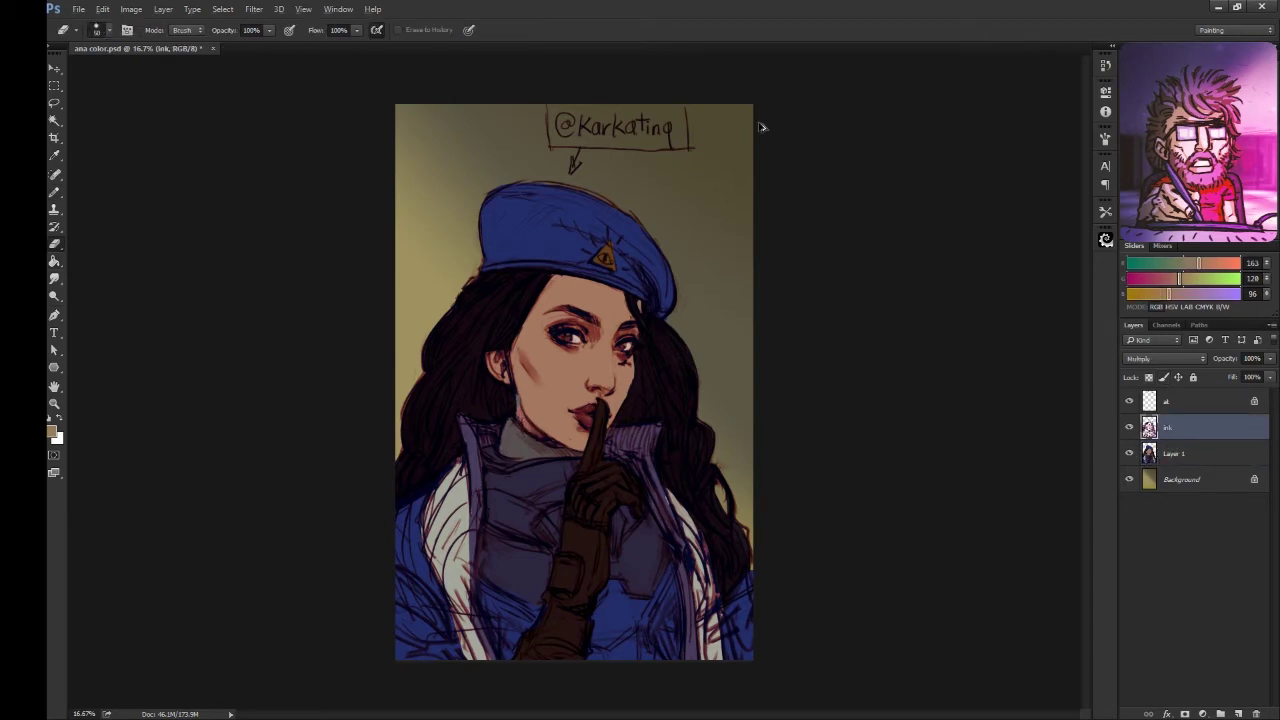
key(ctrl+shift+h)
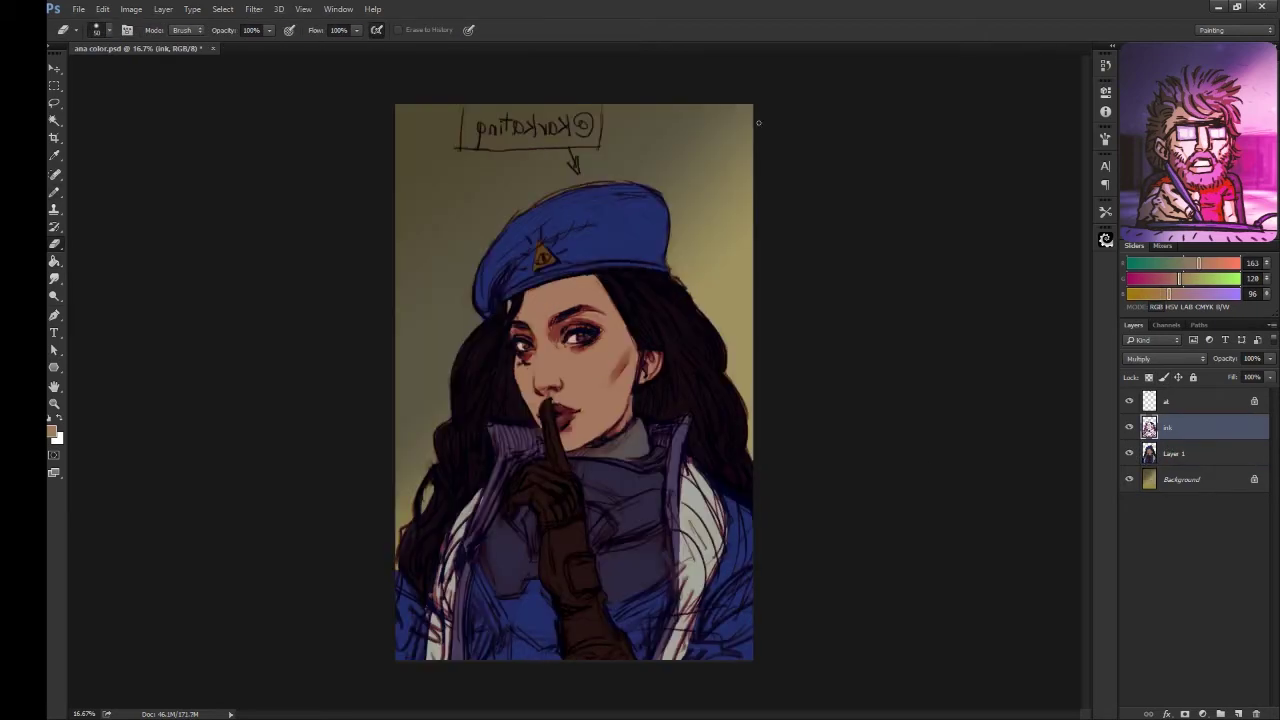
key(ctrl+shift+h)
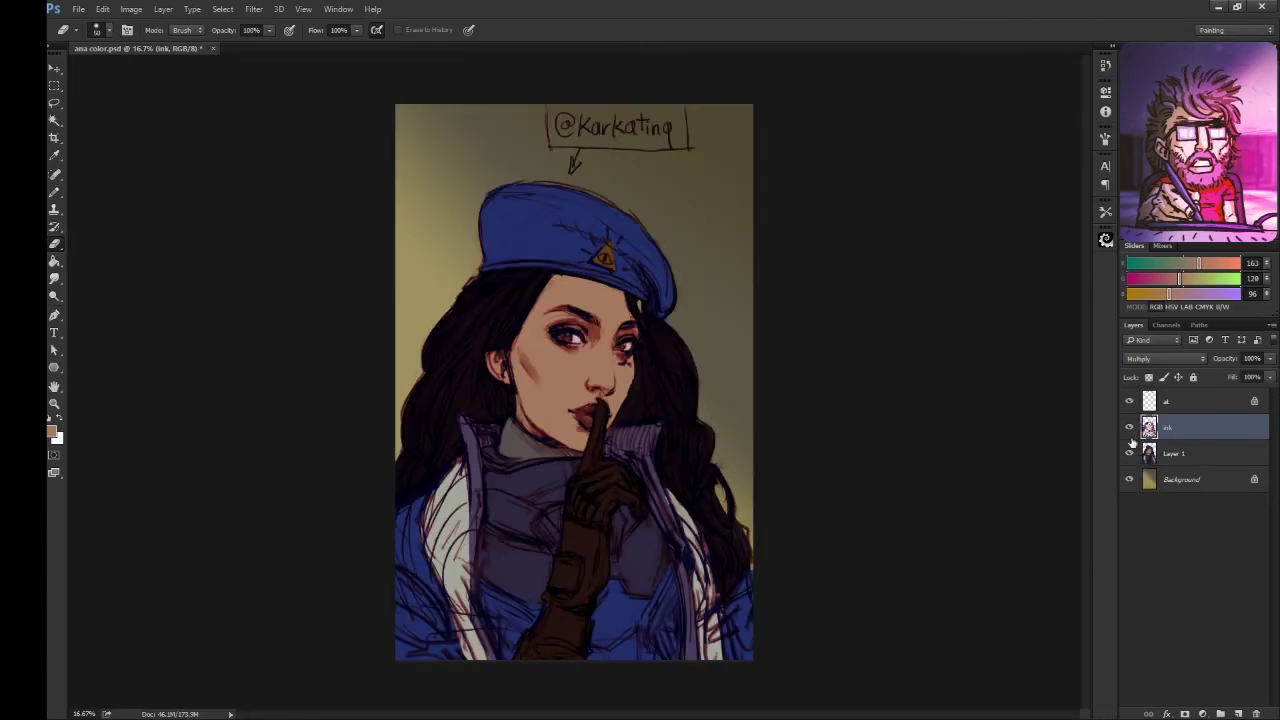
click(1175, 452)
key(ctrl+shift+alt+n)
- Select Layer 2 with the Brush tool and zoom to frame the face at 25%
key(b)
click(1175, 452)
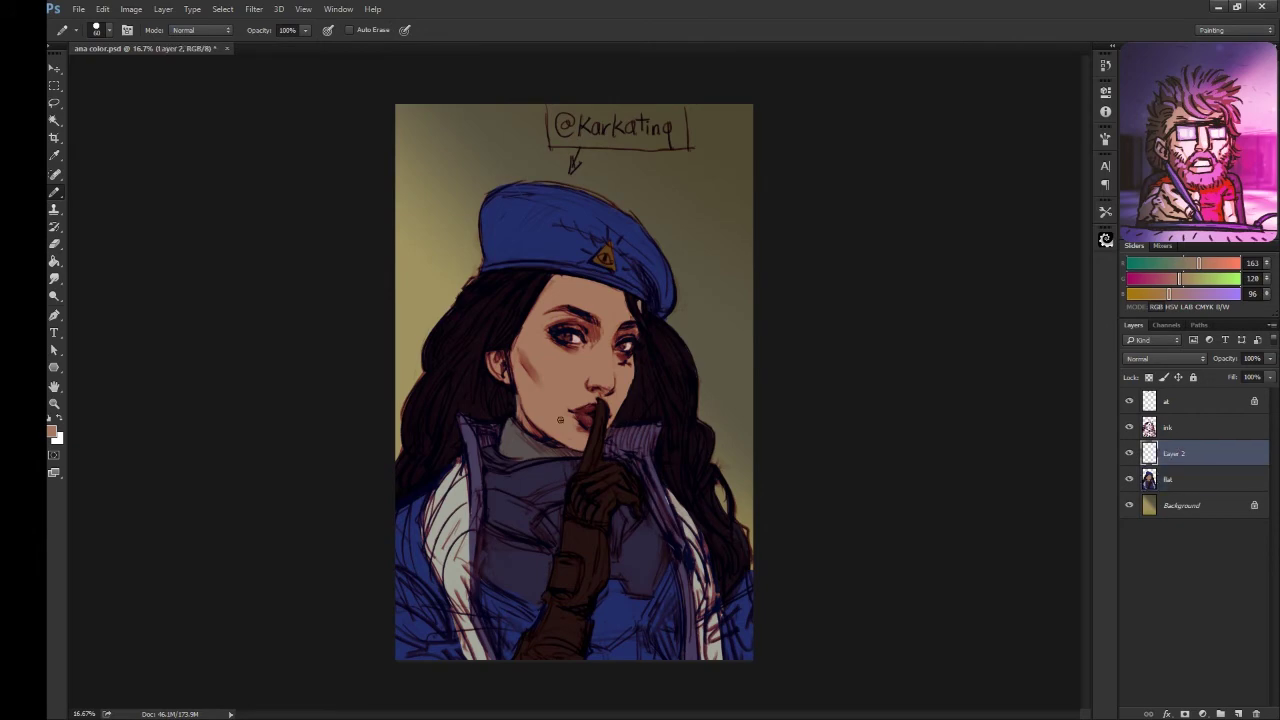
key(b)
key(F5)
key(F5)
key(ctrl+plus)
key(ctrl+minus)
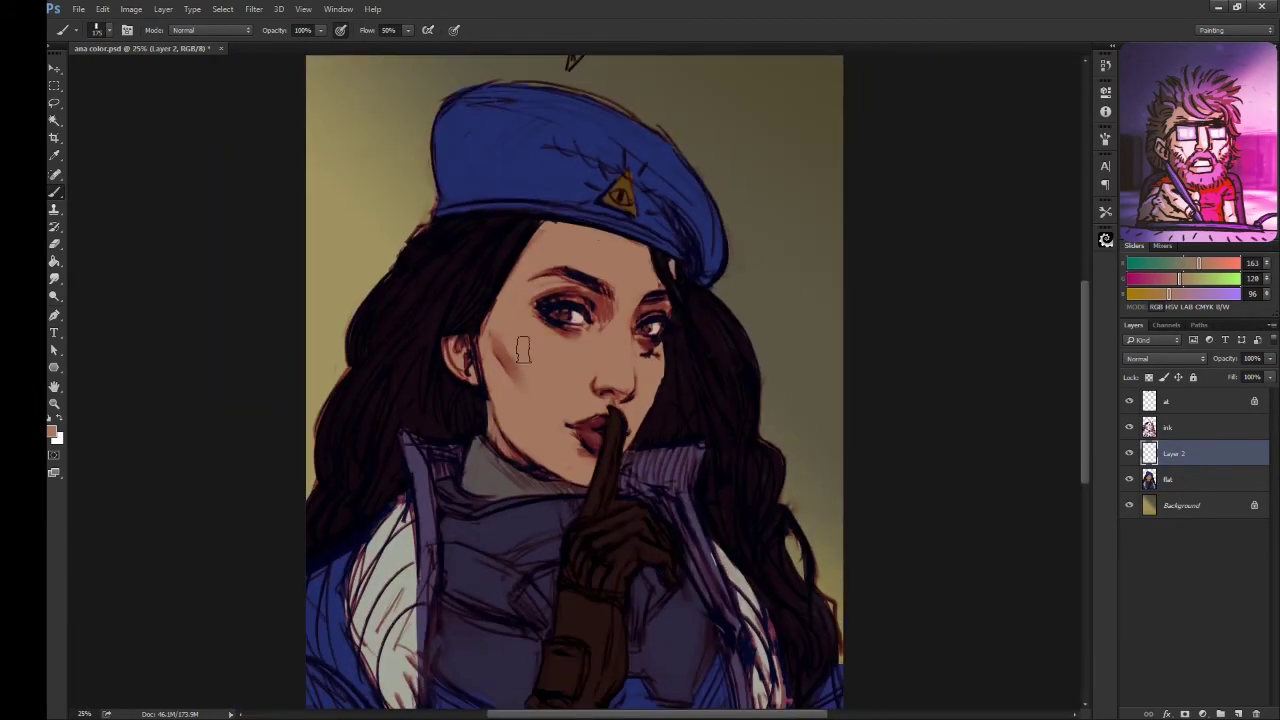
- Shade the left cheek with a darker tone sampled from the face
alt+click(508, 386)
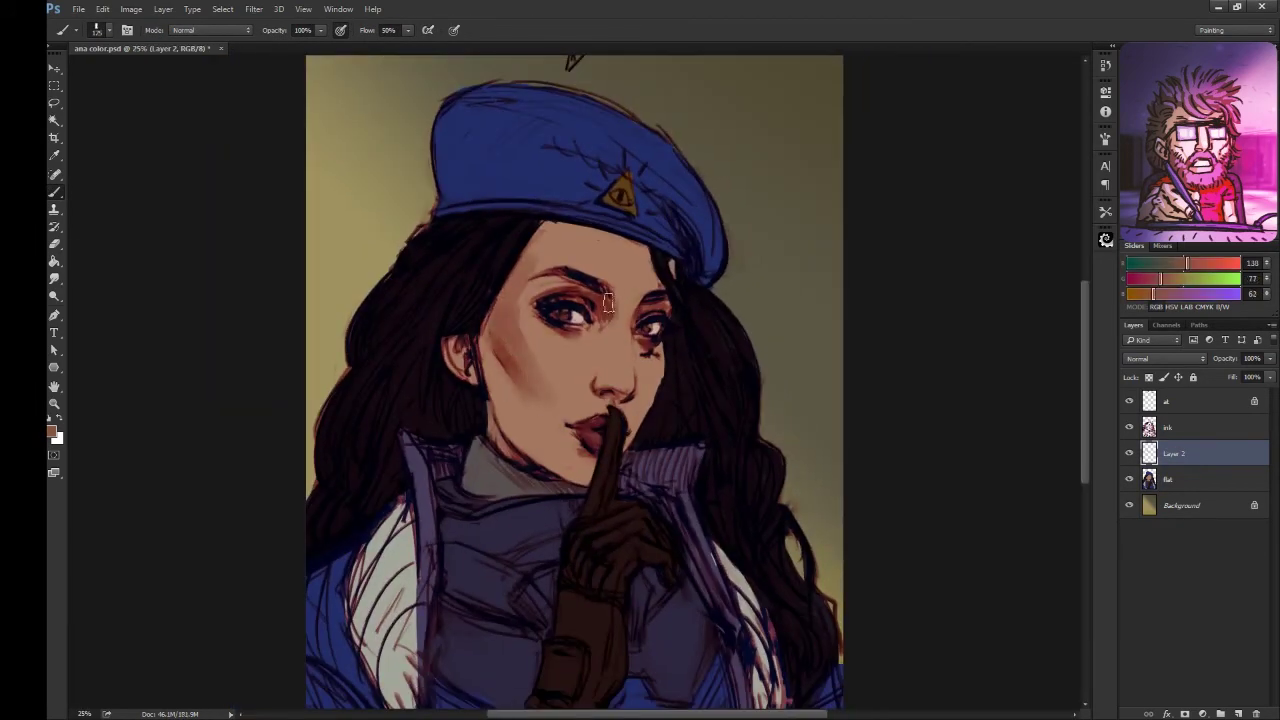
alt+click(604, 268)
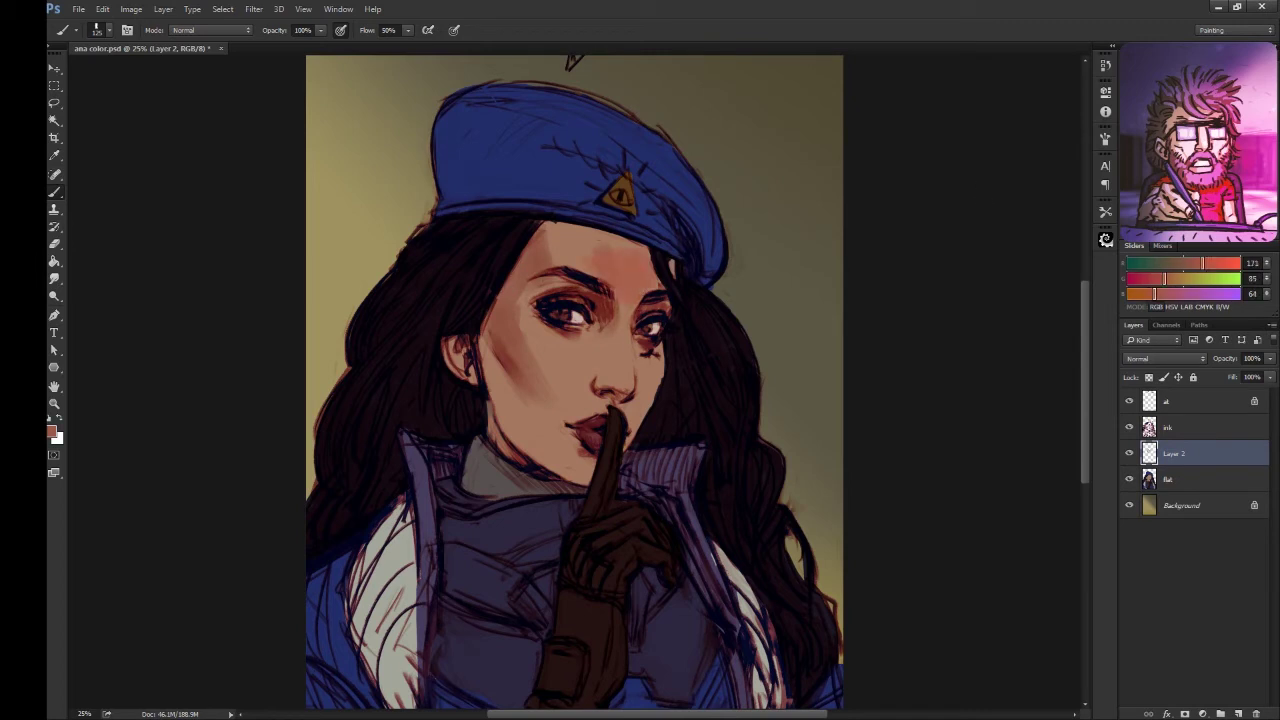
alt+click(607, 384)
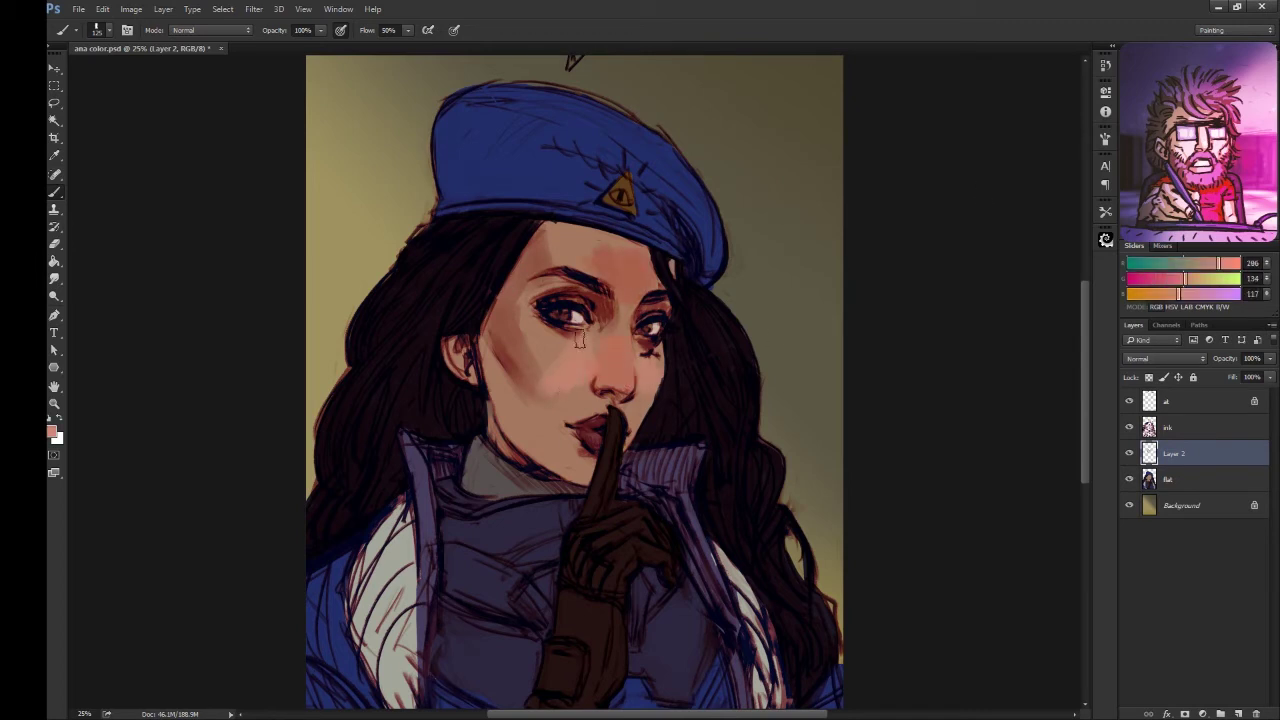
alt+click(574, 413)
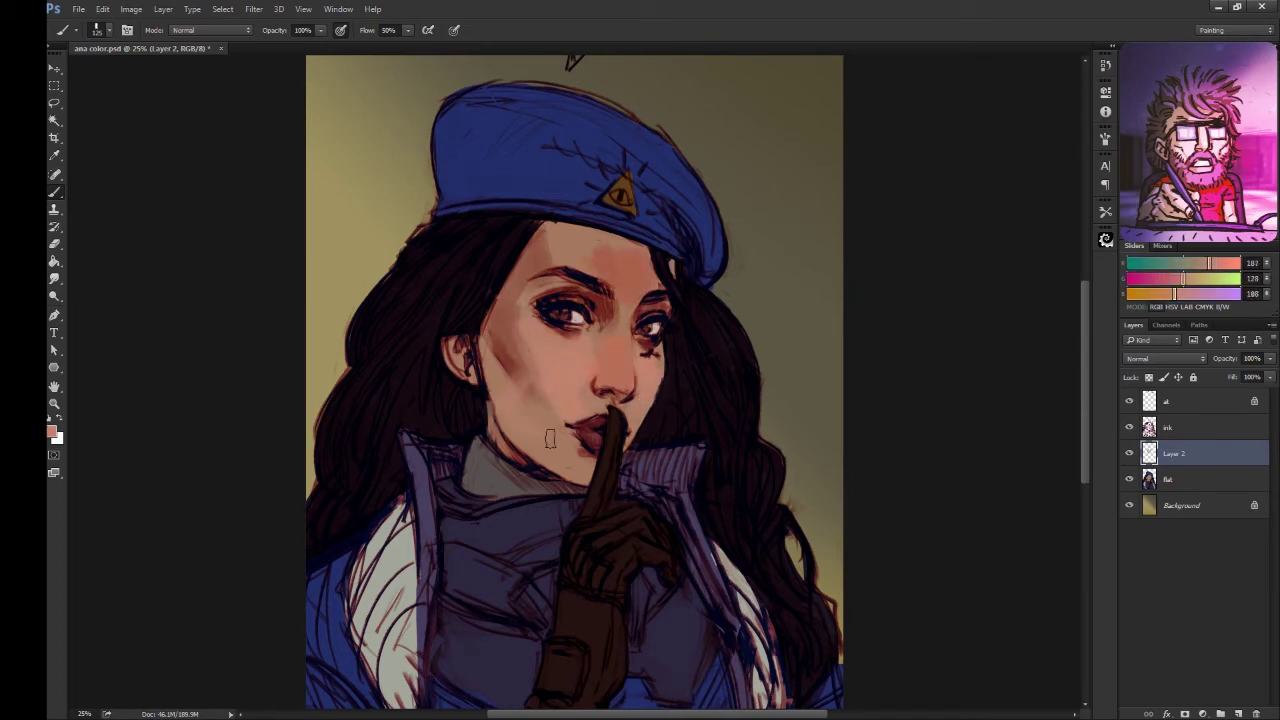
alt+click(547, 435)
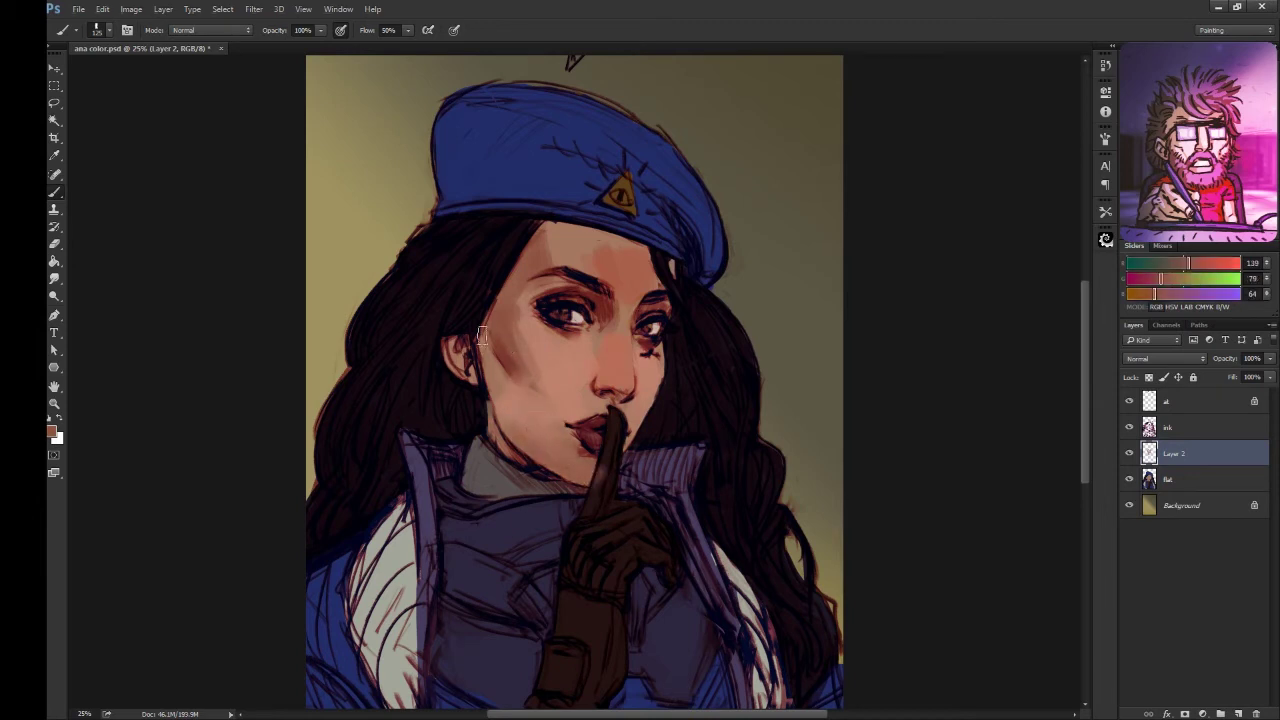
drag(510, 330, 480, 440)
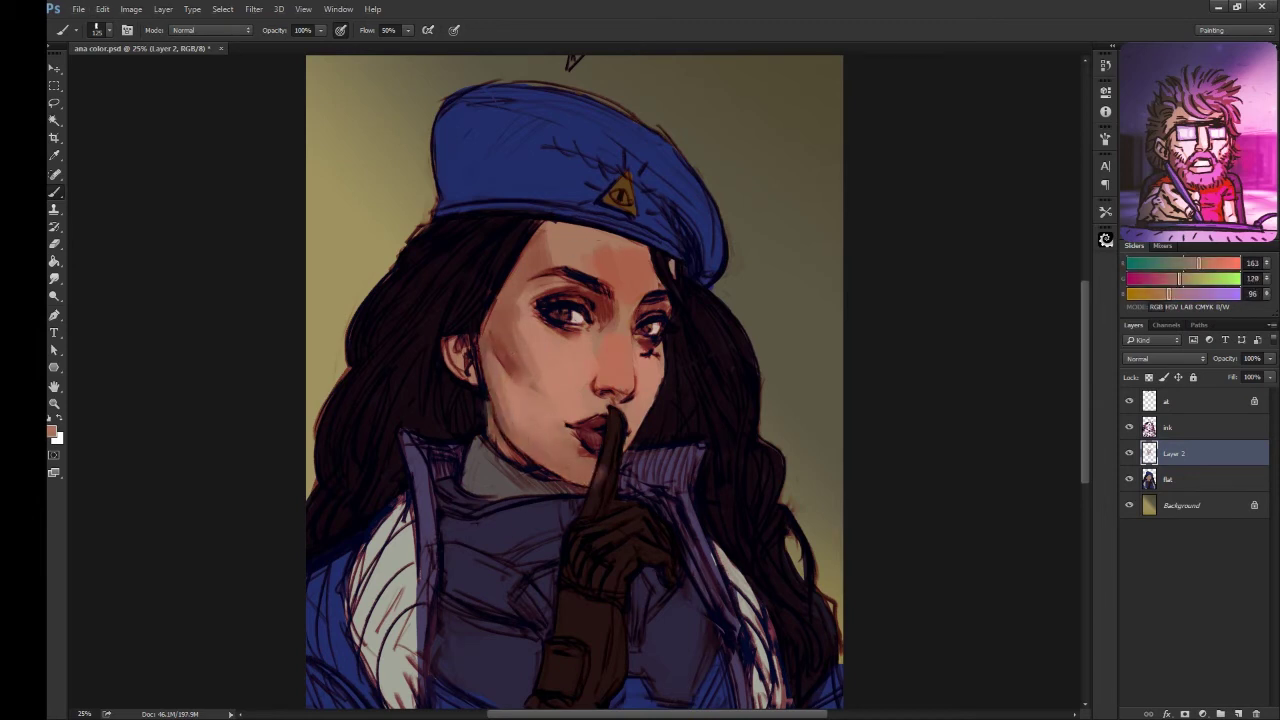
- Paint light peach highlights on the forehead, left cheek and chin
alt+click(627, 270)
mouse_move(577, 251)
mouse_down()
mouse_move(548, 228)
mouse_move(575, 268)
mouse_up()
drag(518, 305, 558, 364)
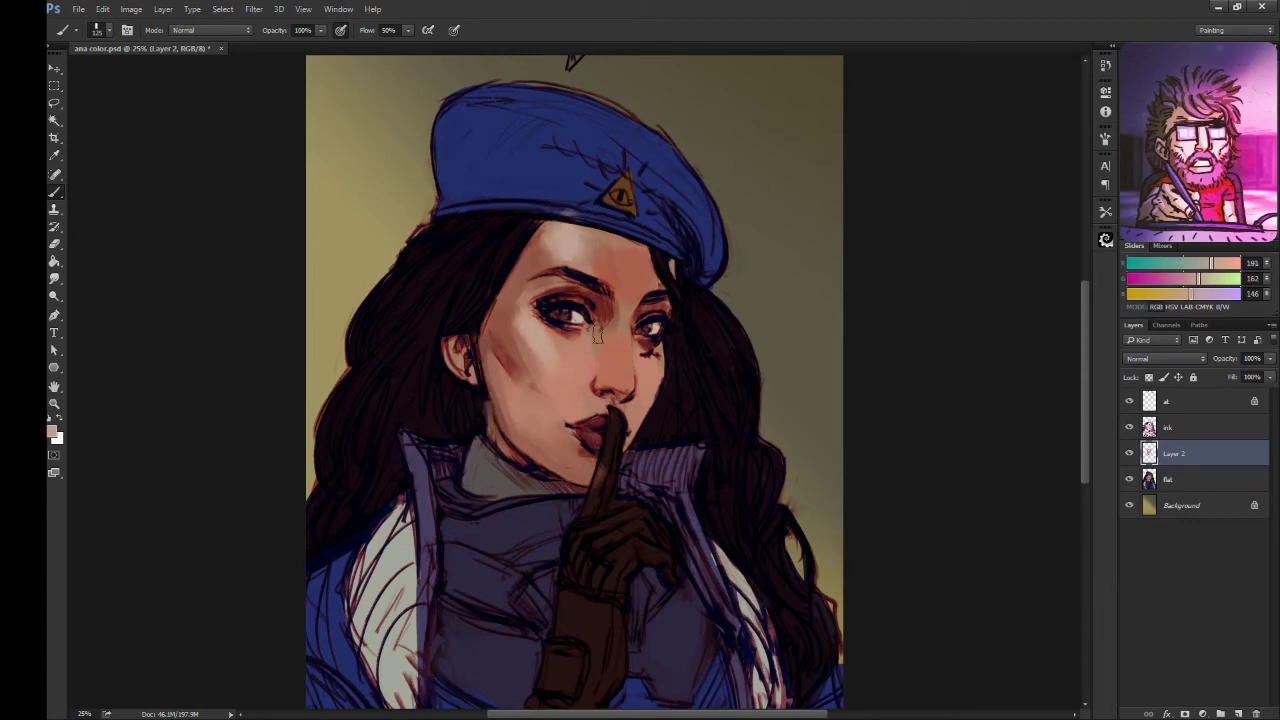
alt+click(590, 335)
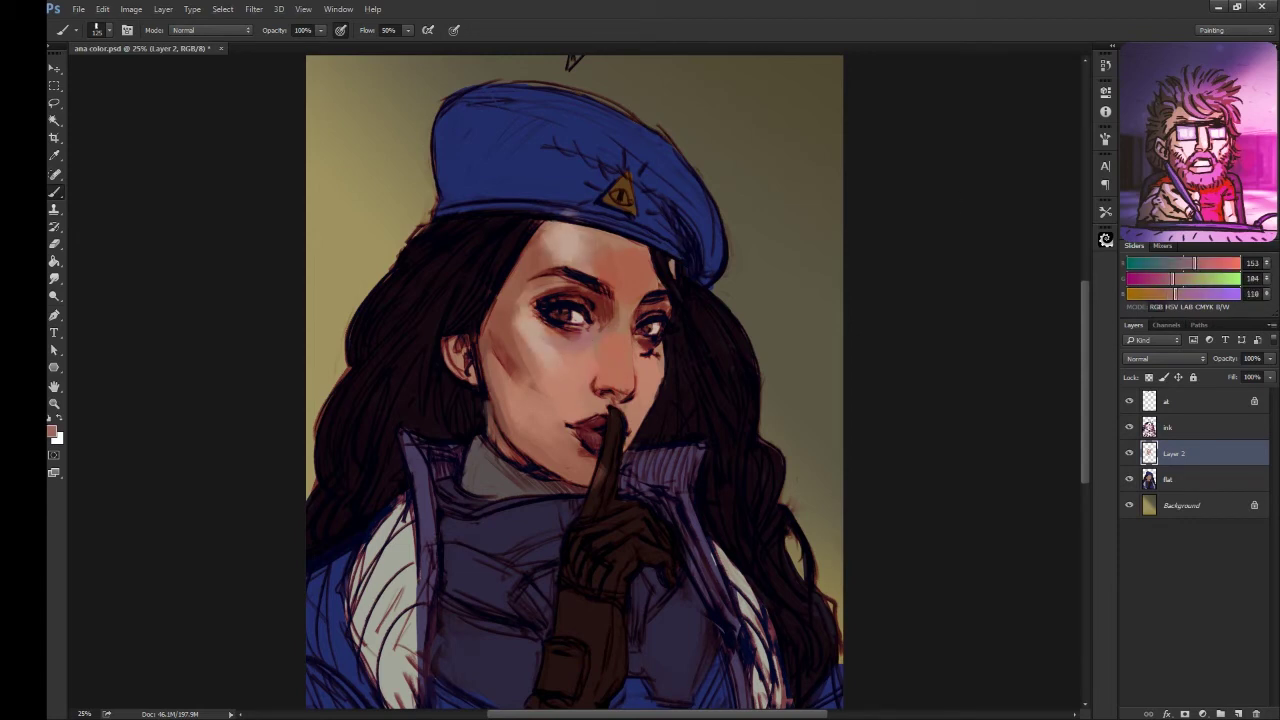
alt+click(566, 337)
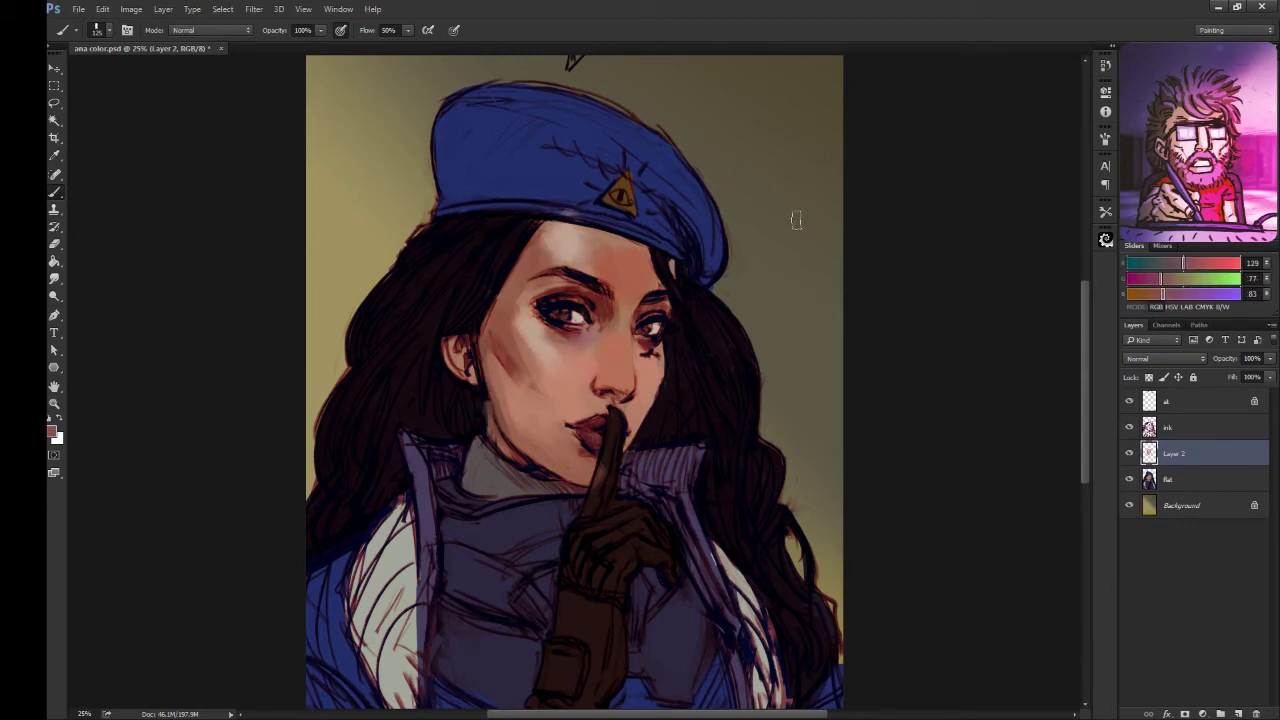
alt+click(622, 350)
alt+click(627, 403)
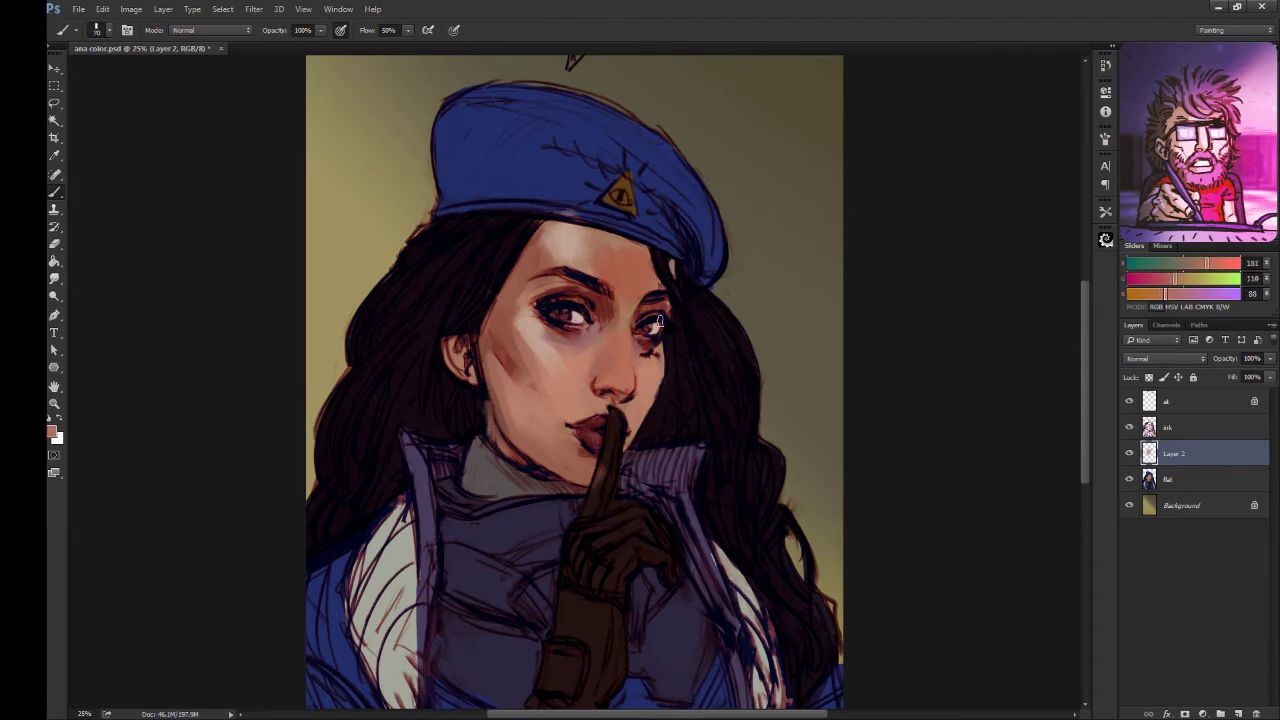
alt+click(566, 408)
mouse_move(518, 352)
mouse_down()
mouse_move(566, 414)
mouse_move(534, 404)
mouse_move(560, 403)
mouse_up()
- Add soft lighter strokes to the left cheek using sampled mid skin tones
alt+click(546, 360)
drag(560, 350, 571, 388)
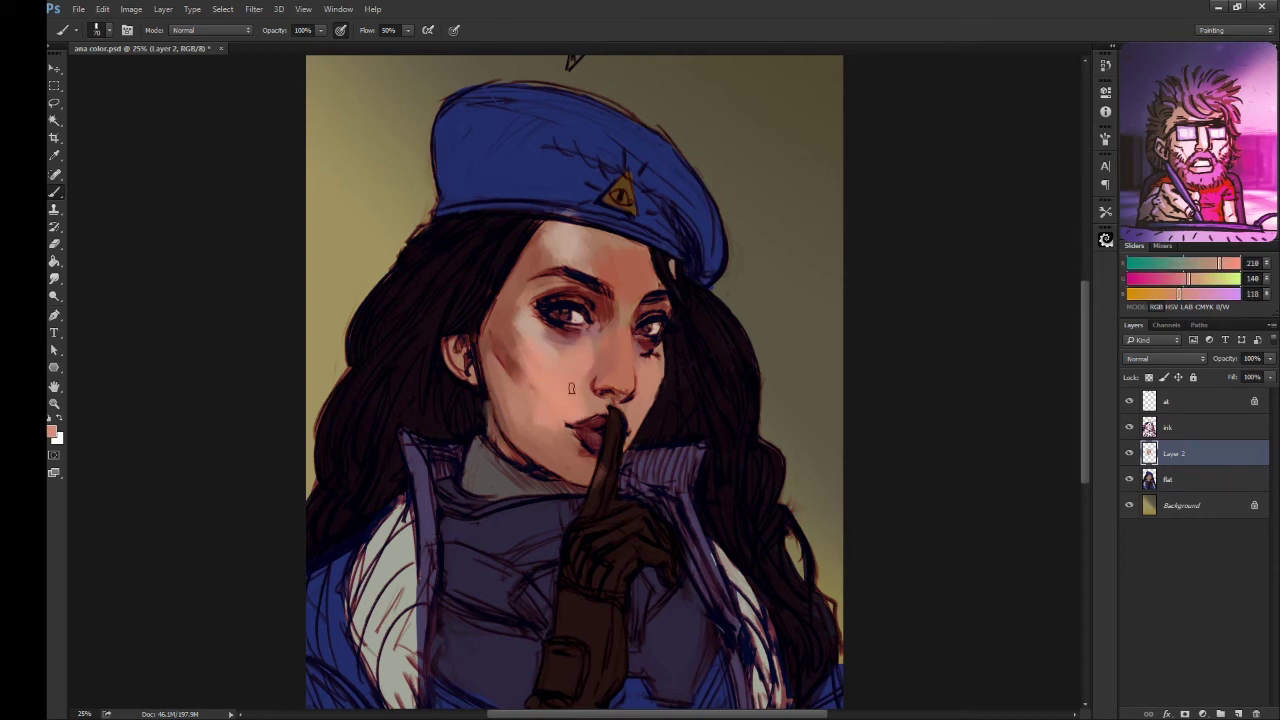
alt+click(561, 385)
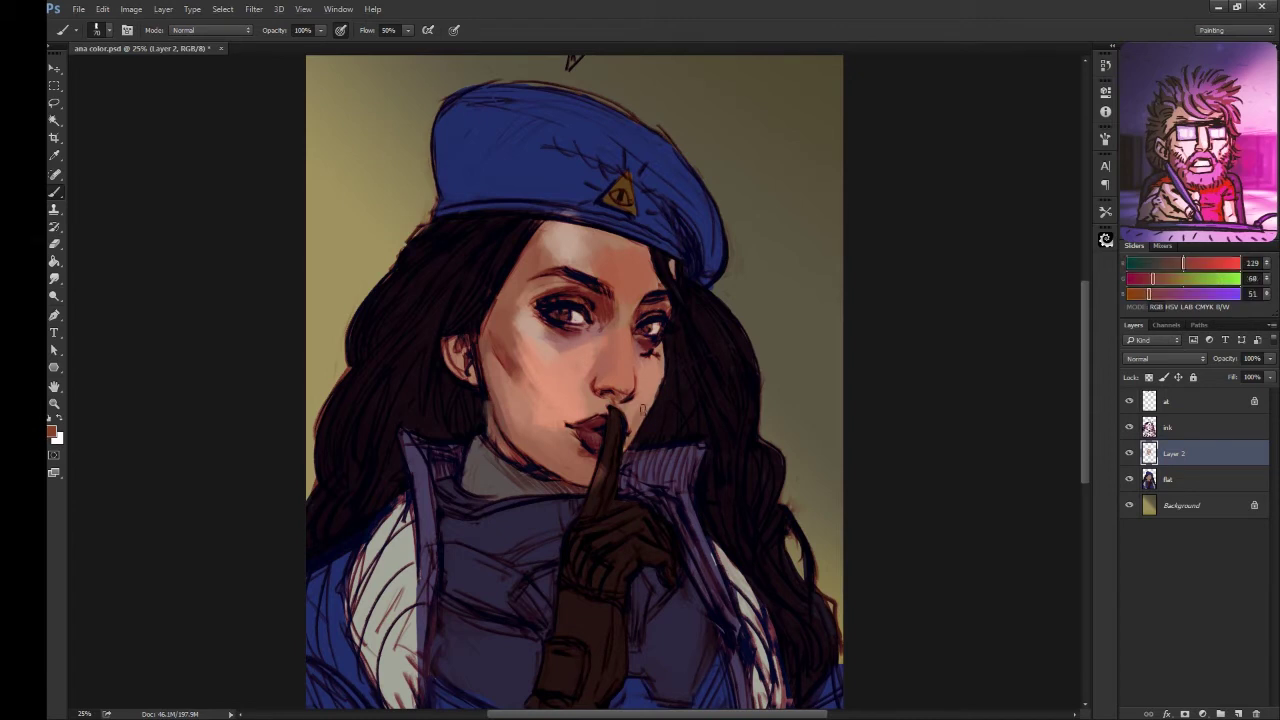
alt+click(640, 416)
alt+click(520, 368)
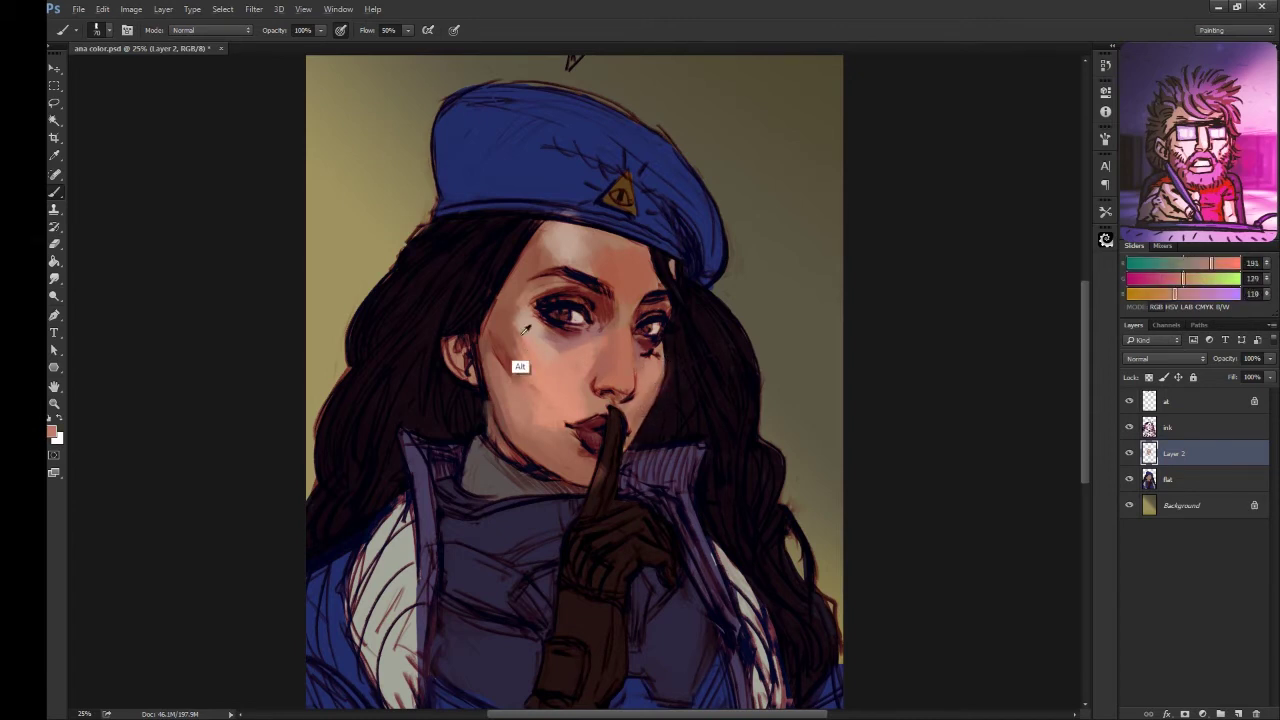
alt+click(619, 298)
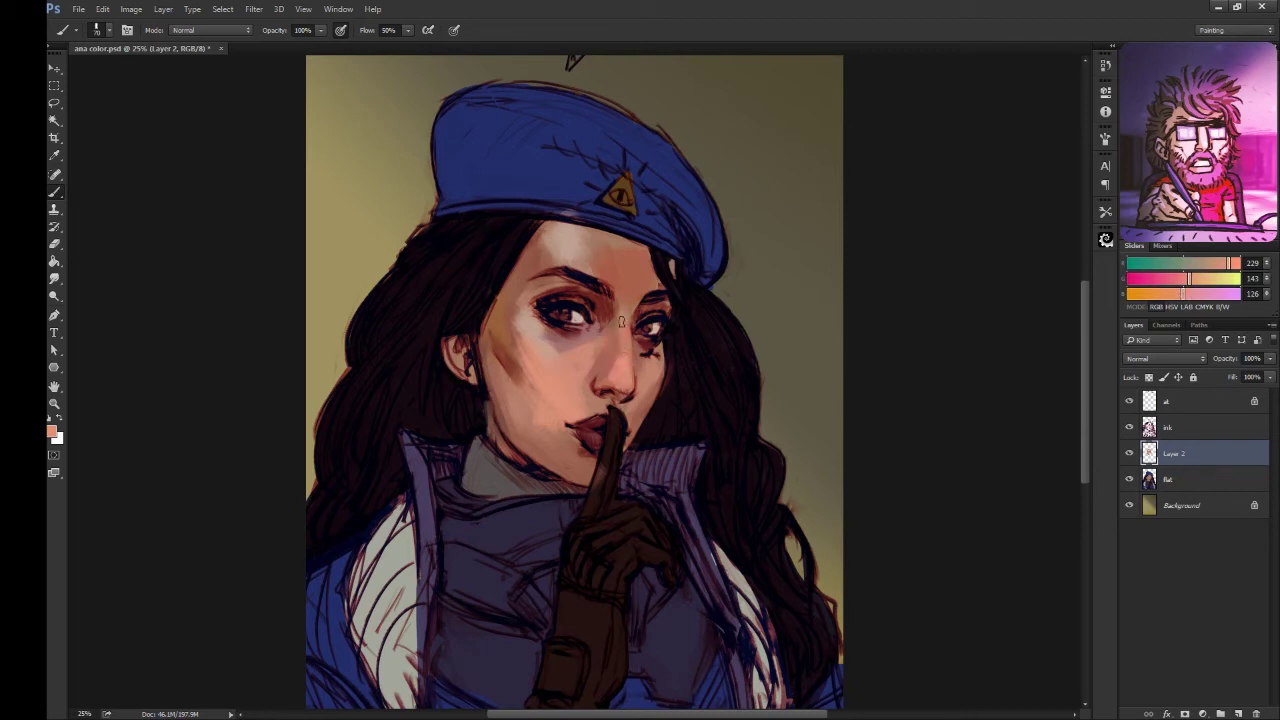
alt+click(622, 352)
alt+click(618, 414)
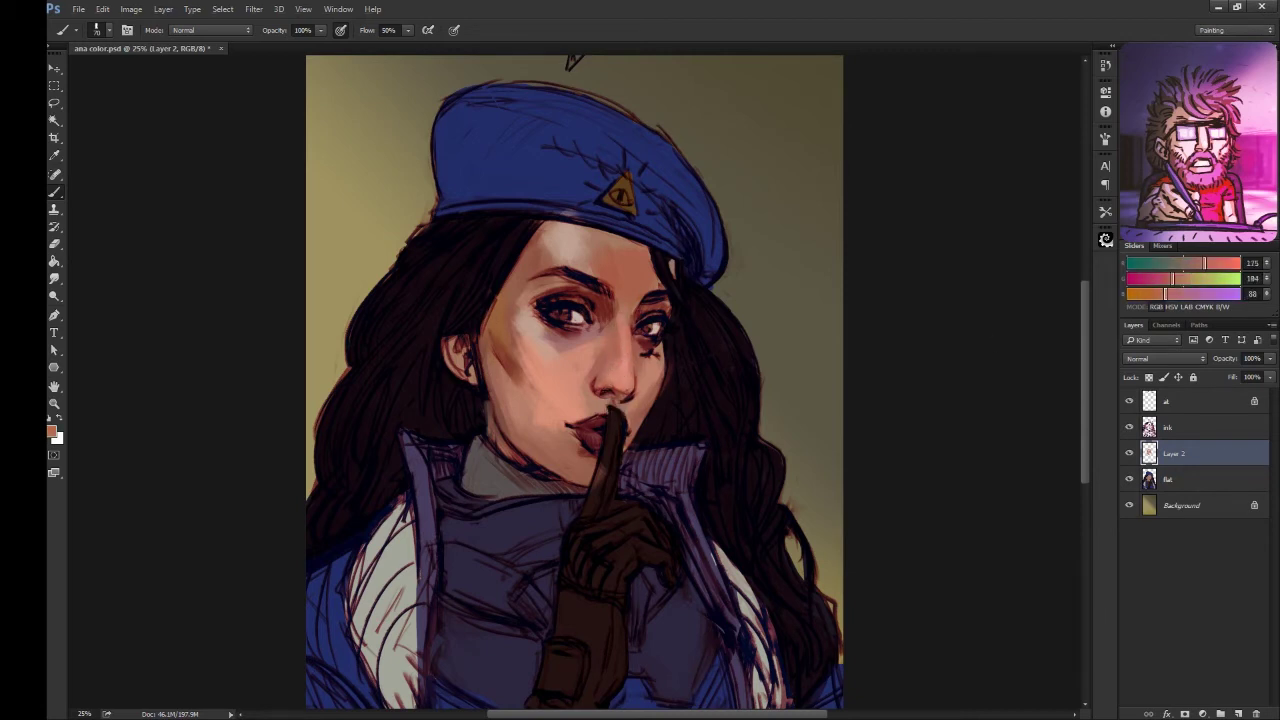
alt+click(560, 370)
drag(515, 380, 510, 305)
- Build up light, slightly pink highlights across the forehead
alt+click(623, 346)
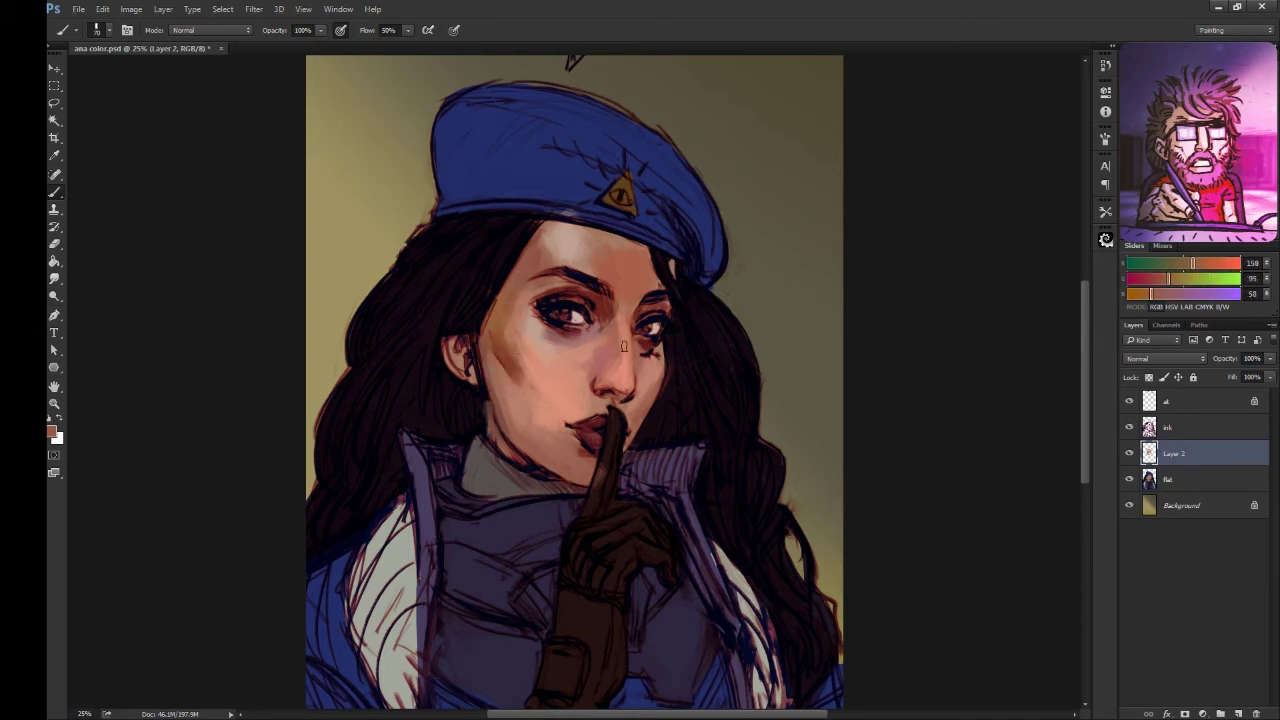
alt+click(625, 410)
alt+click(655, 384)
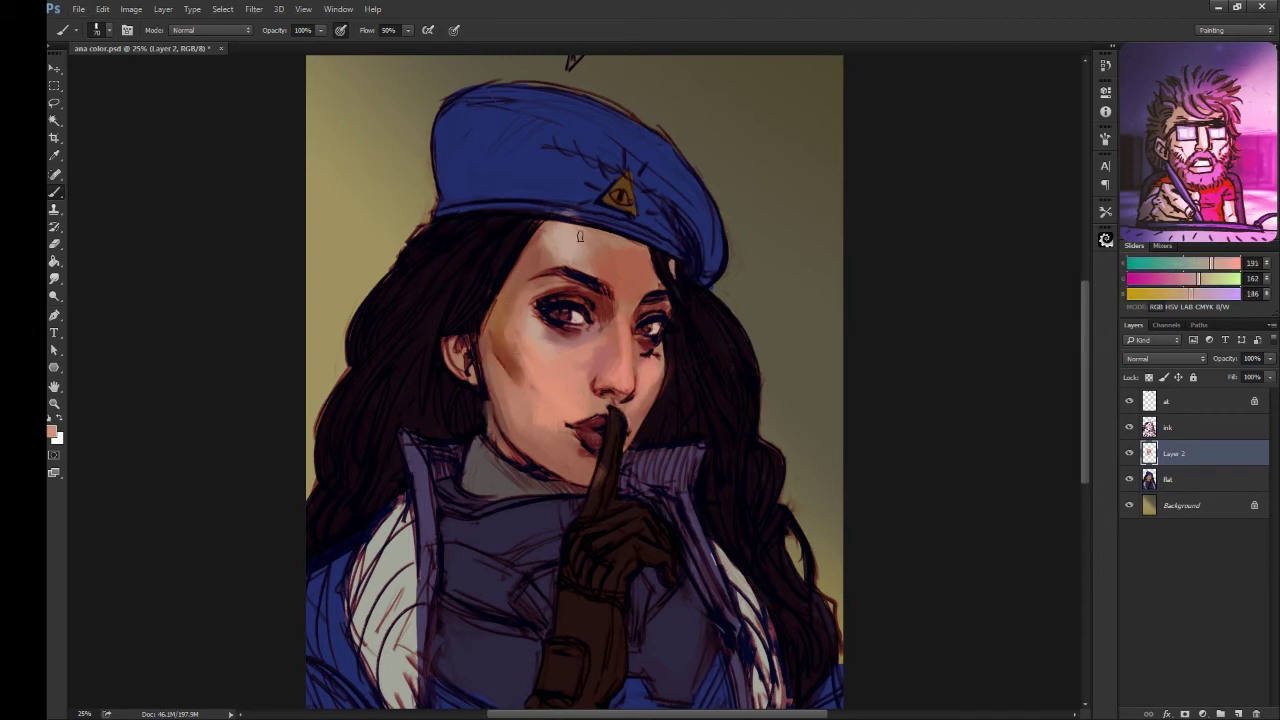
drag(1218, 267, 1230, 263)
drag(585, 282, 625, 240)
alt+click(615, 262)
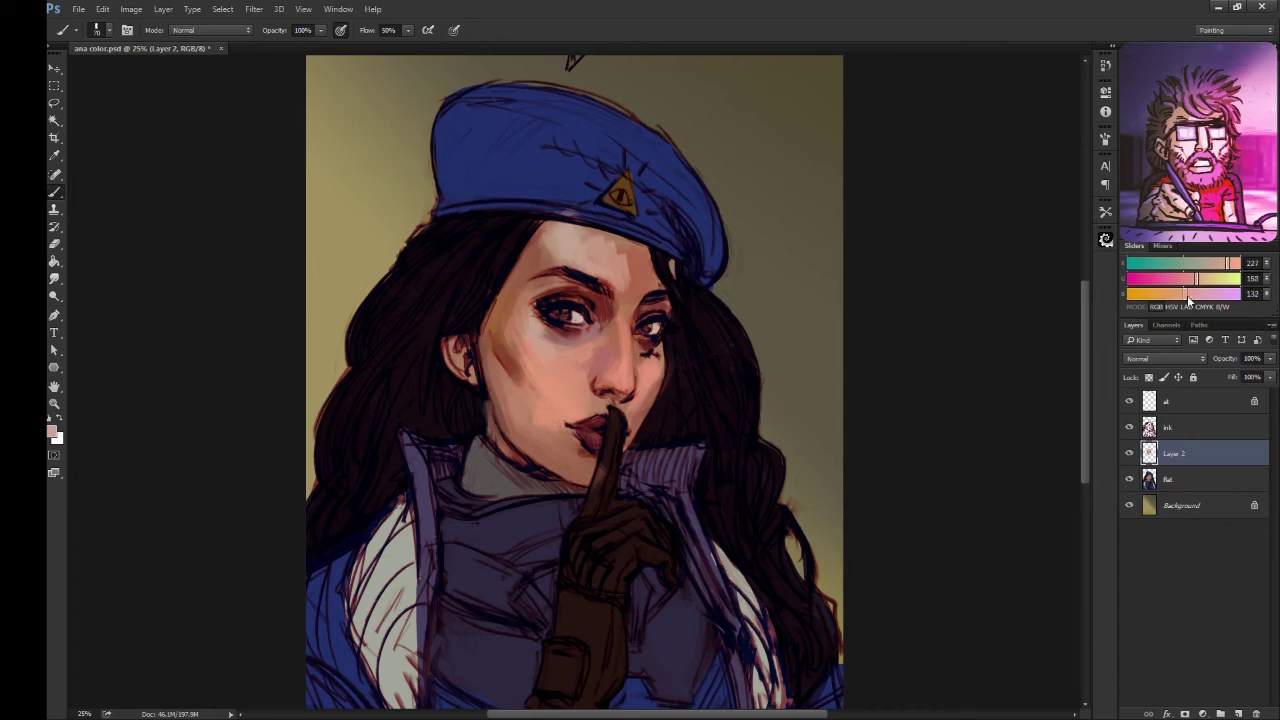
drag(605, 285, 646, 290)
alt+click(613, 258)
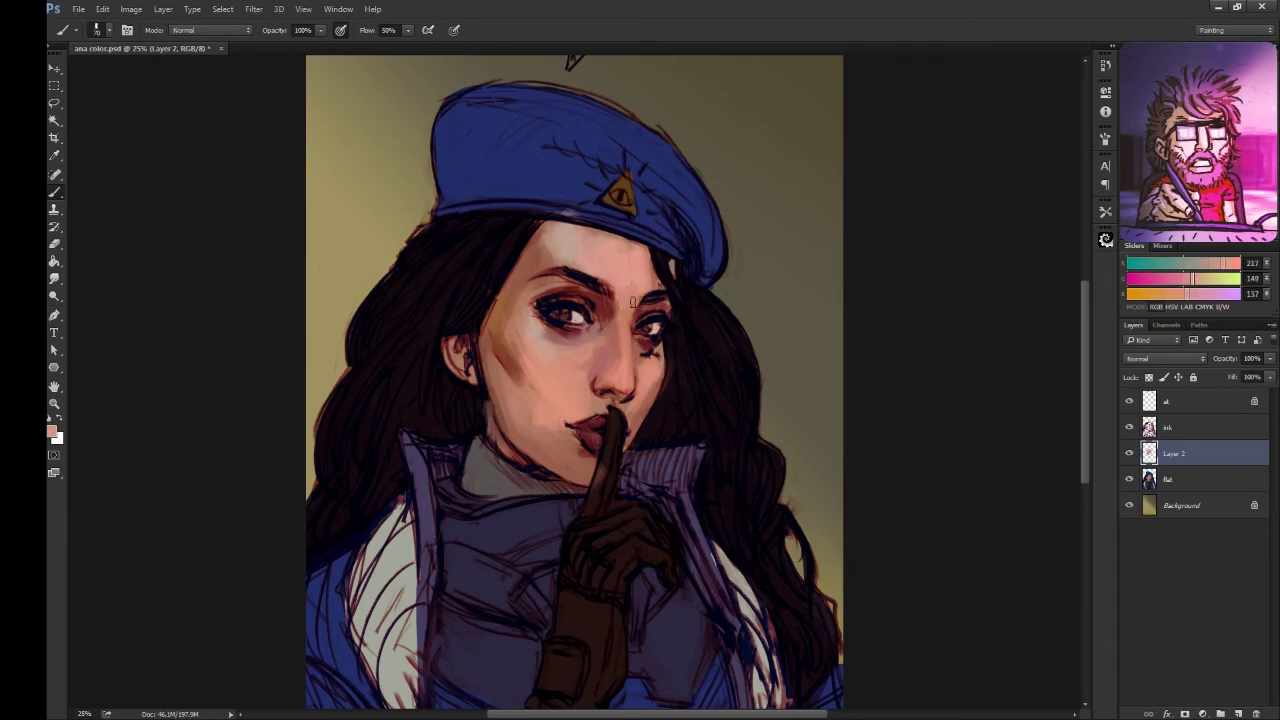
- Darken the left cheek, jaw line and under the chin with a reddish-brown shadow
alt+click(582, 453)
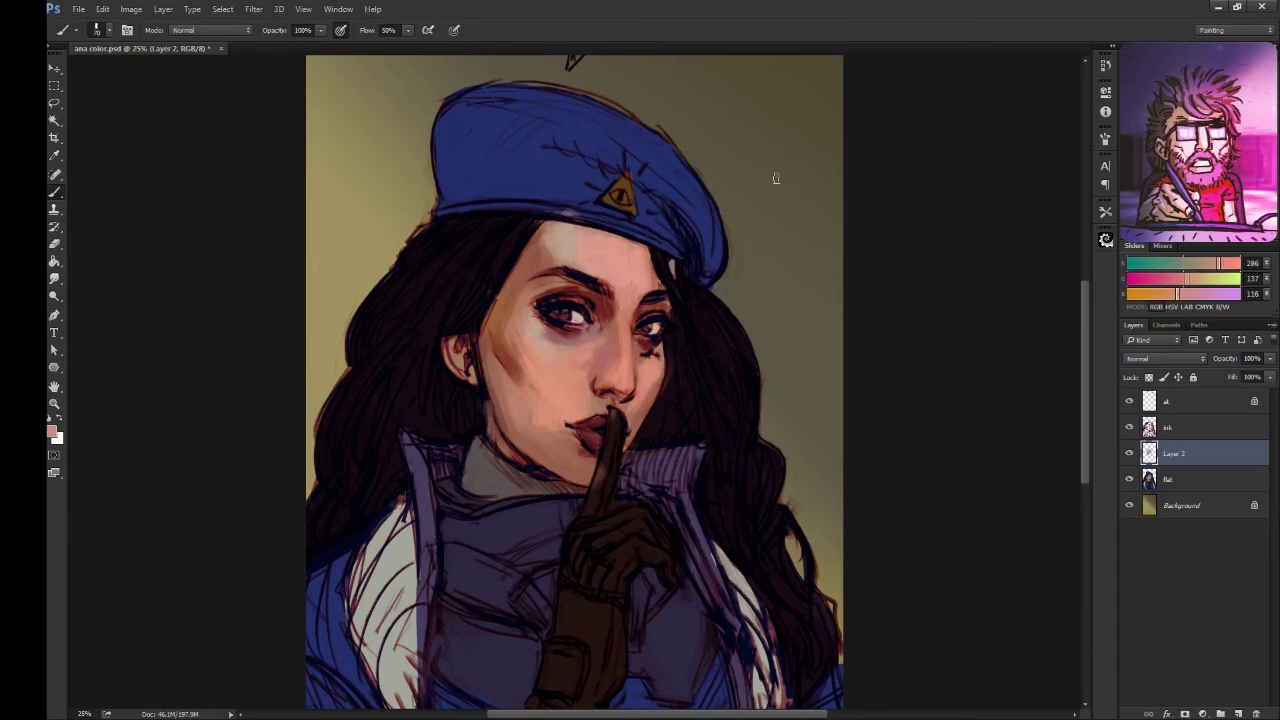
alt+click(515, 335)
mouse_move(486, 338)
mouse_down()
mouse_move(505, 440)
mouse_move(555, 470)
mouse_up()
alt+click(520, 456)
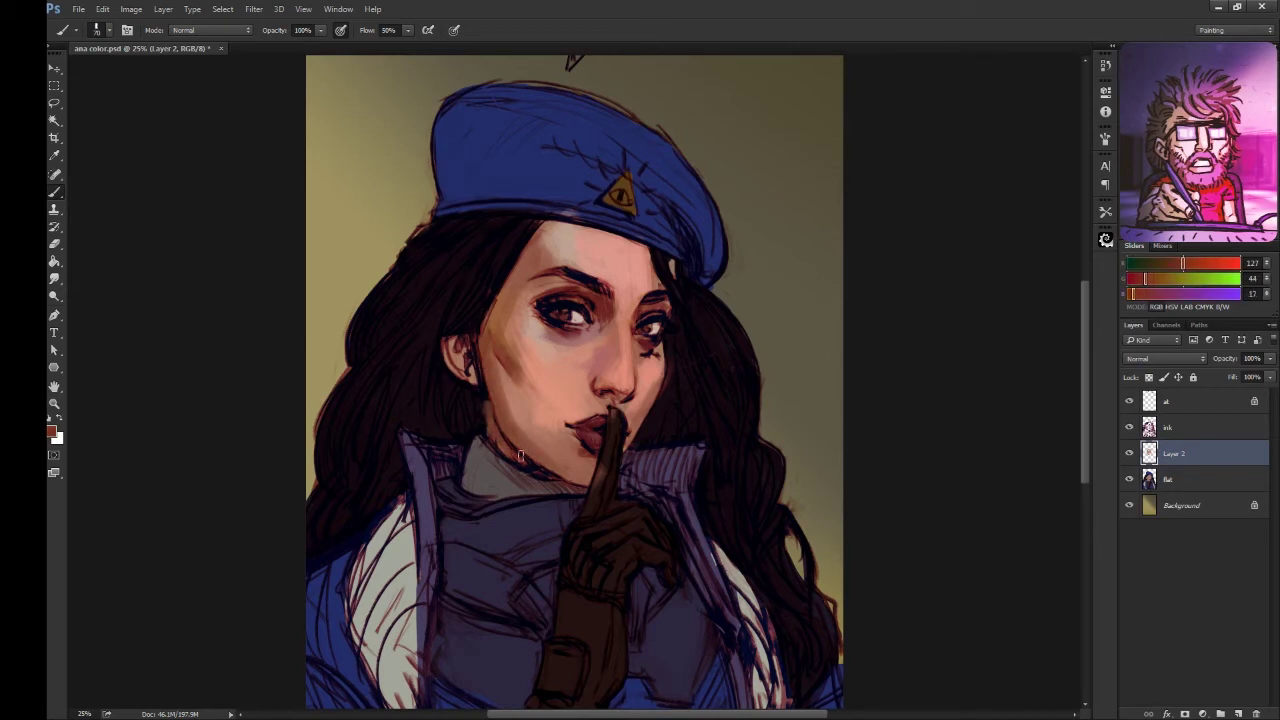
drag(508, 420, 575, 480)
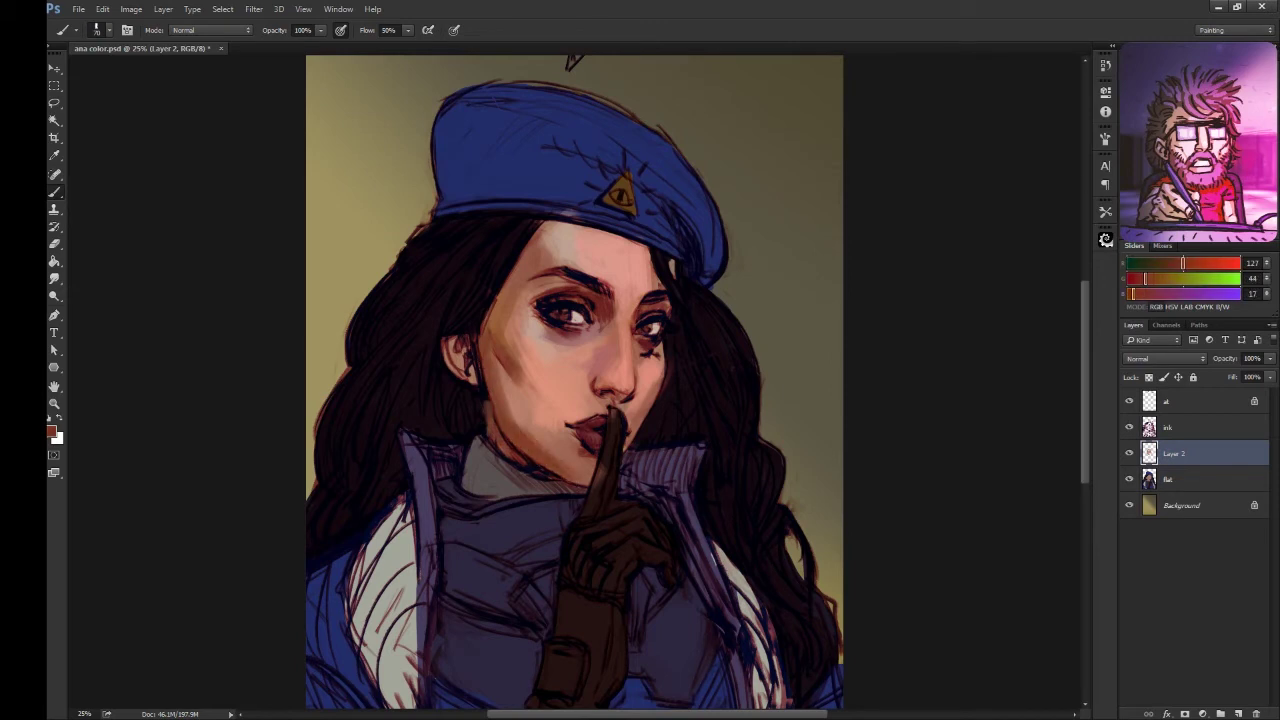
- Sample neck, chin and jaw skin tones to find the next shadow colour
alt+click(580, 465)
alt+click(575, 450)
alt+click(535, 447)
alt+click(535, 440)
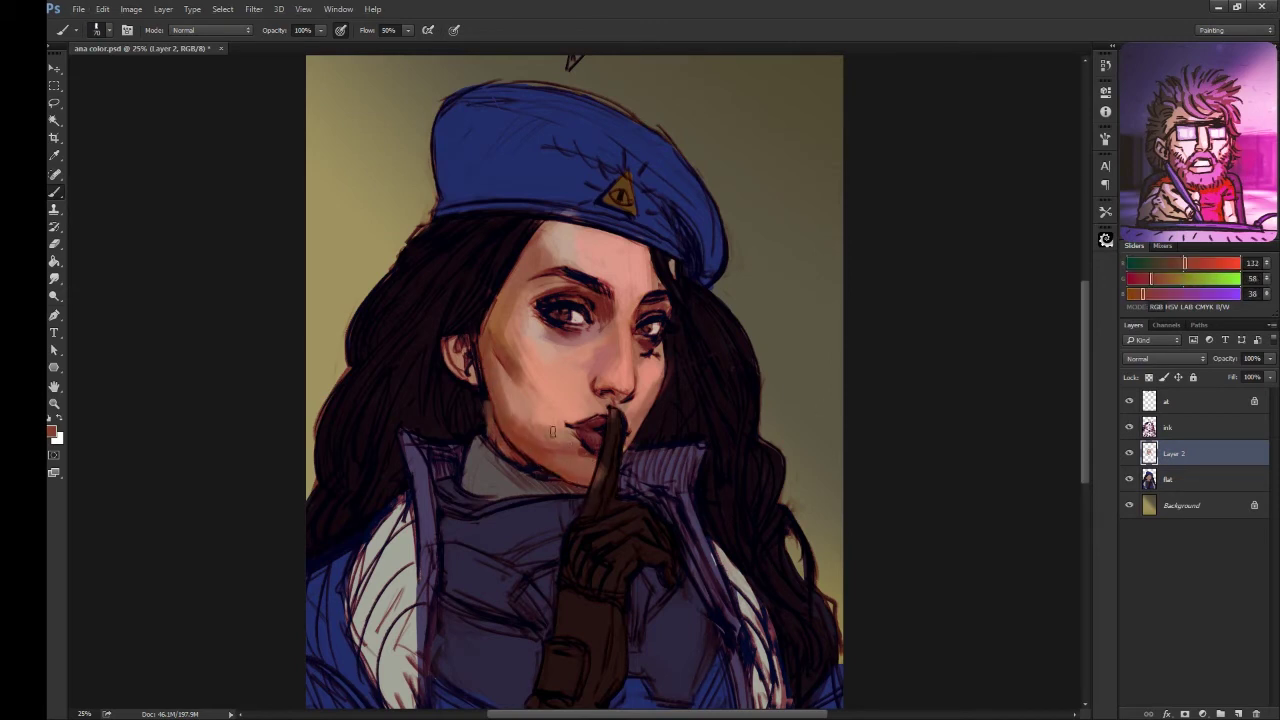
alt+click(530, 470)
alt+click(540, 440)
alt+click(540, 420)
alt+click(573, 440)
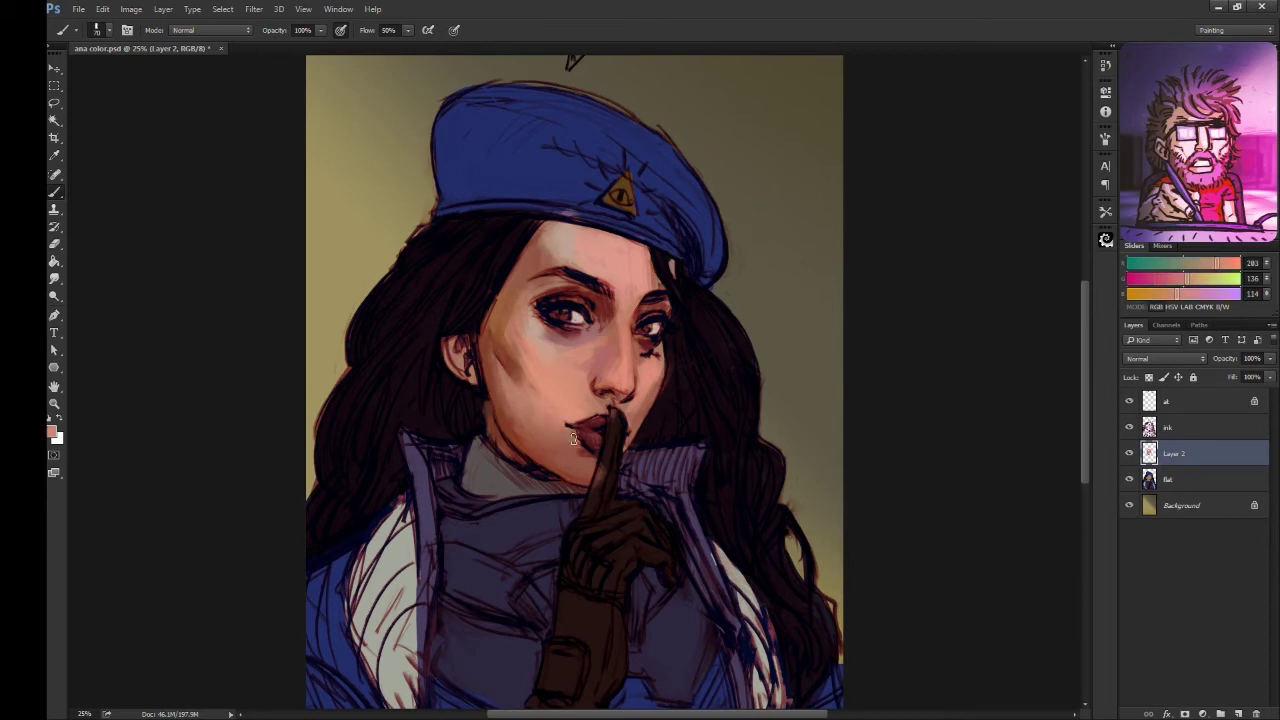
- Sample nose-bridge, cheek and forehead-edge tones to choose lighter and darker shades
alt+click(614, 378)
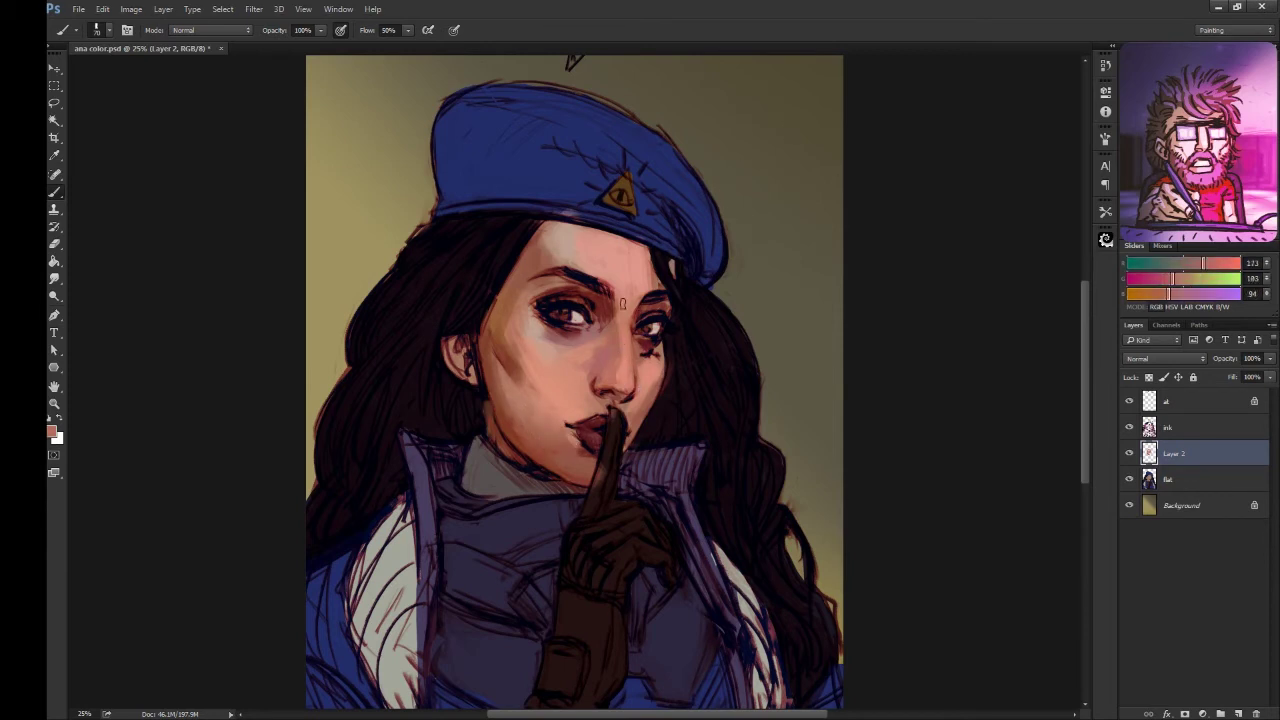
alt+click(621, 318)
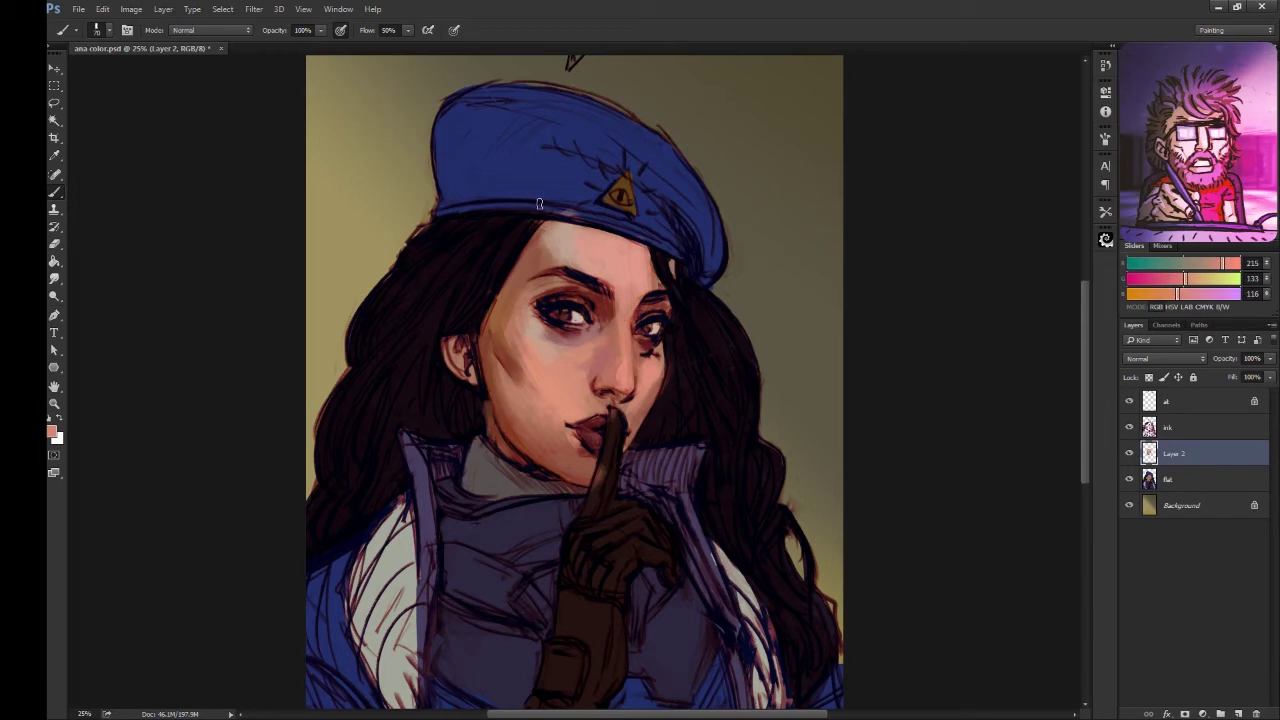
alt+click(536, 332)
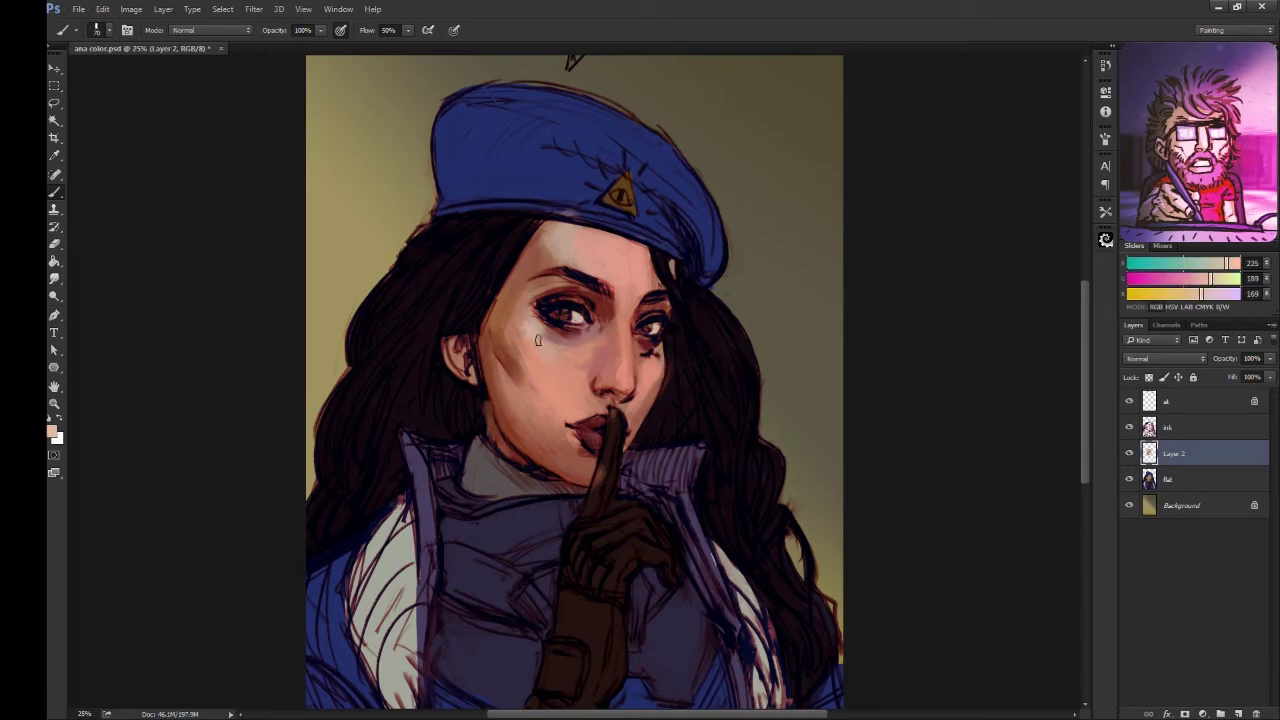
alt+click(530, 345)
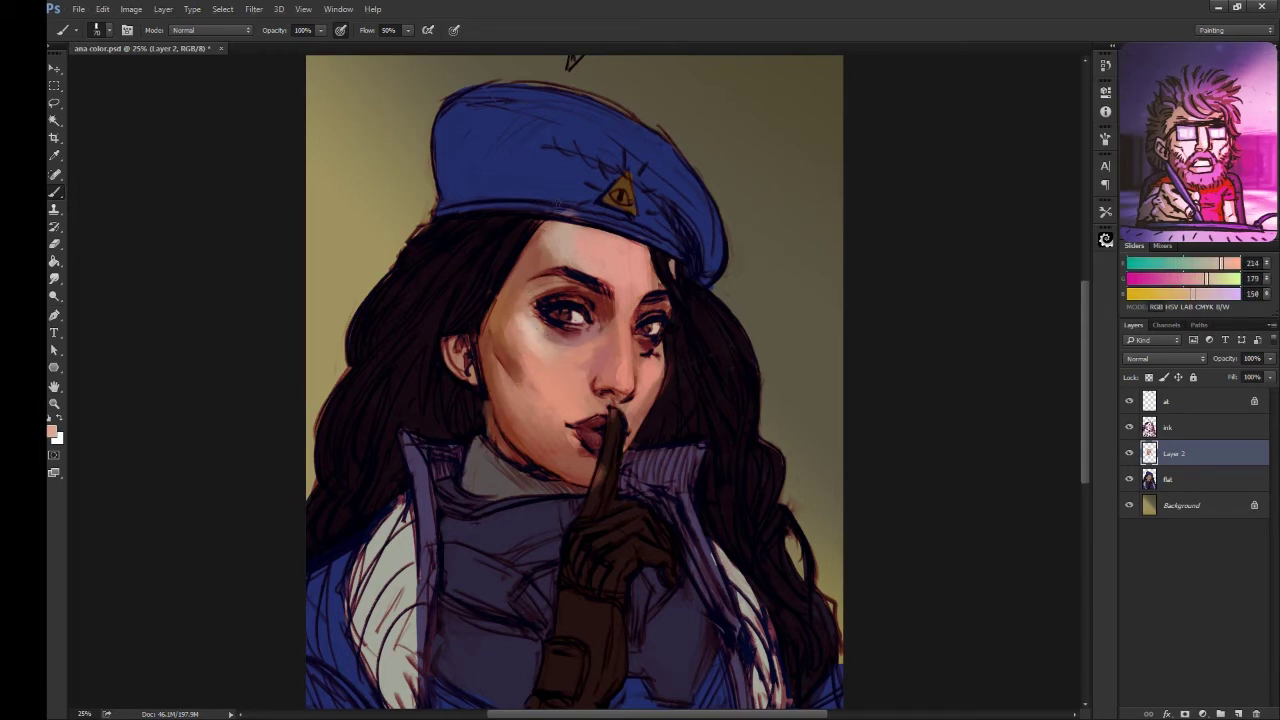
alt+click(547, 245)
alt+click(540, 245)
alt+click(530, 245)
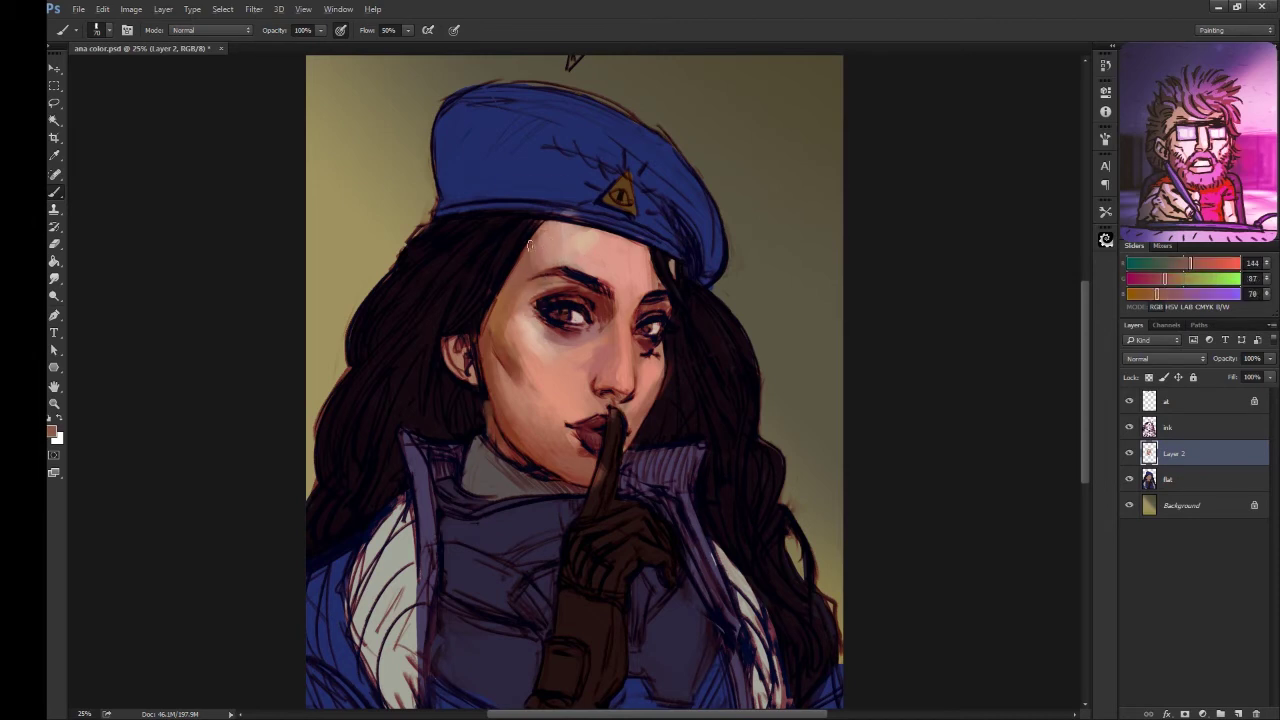
alt+click(541, 443)
alt+click(523, 426)
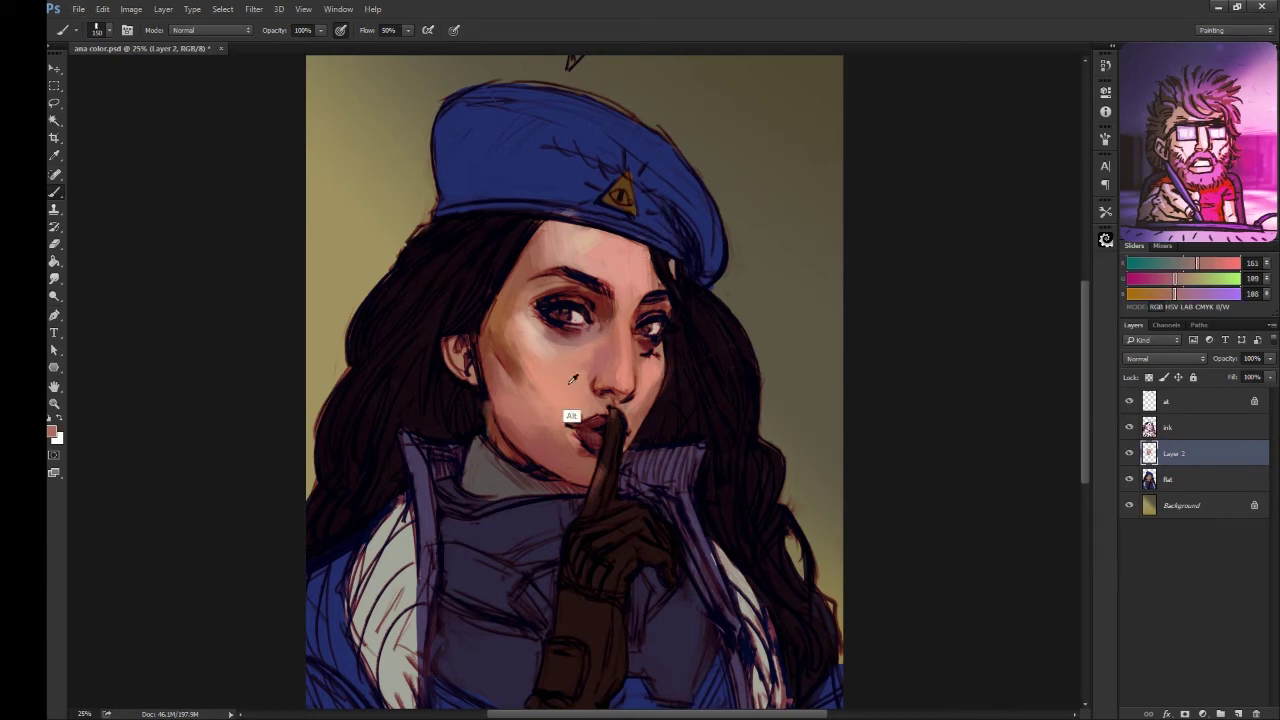
alt+click(571, 420)
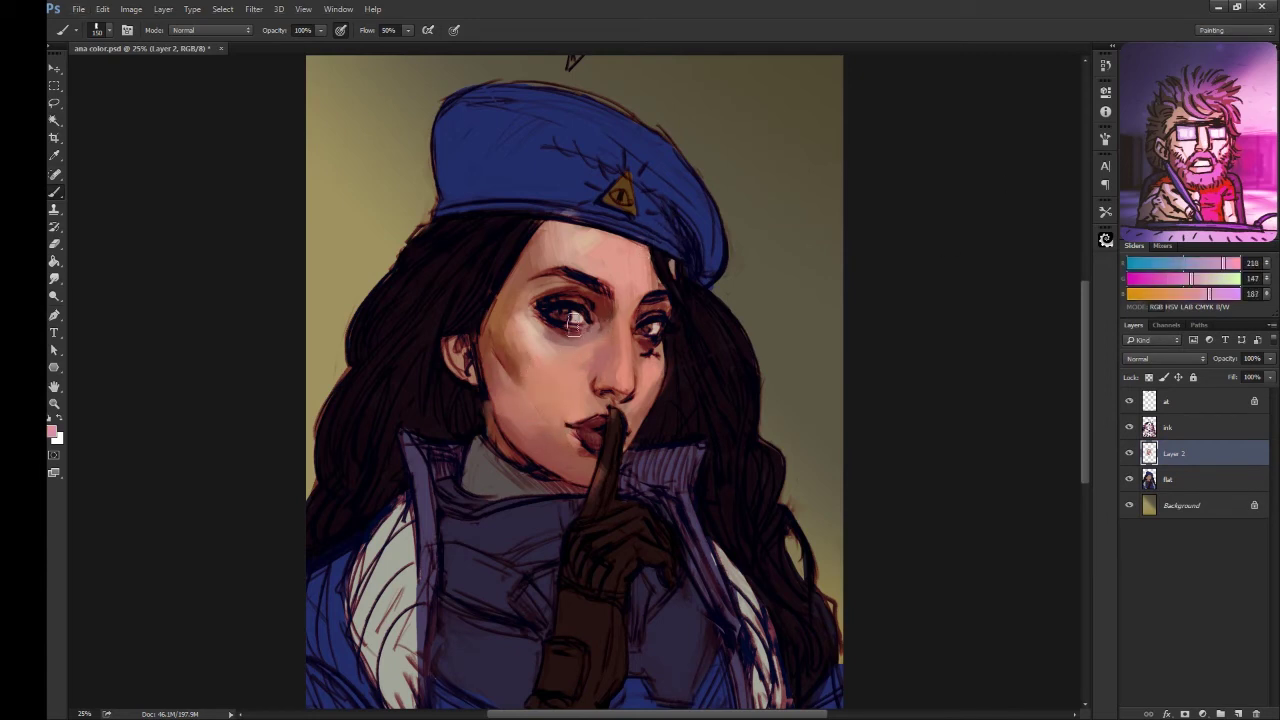
alt+click(517, 382)
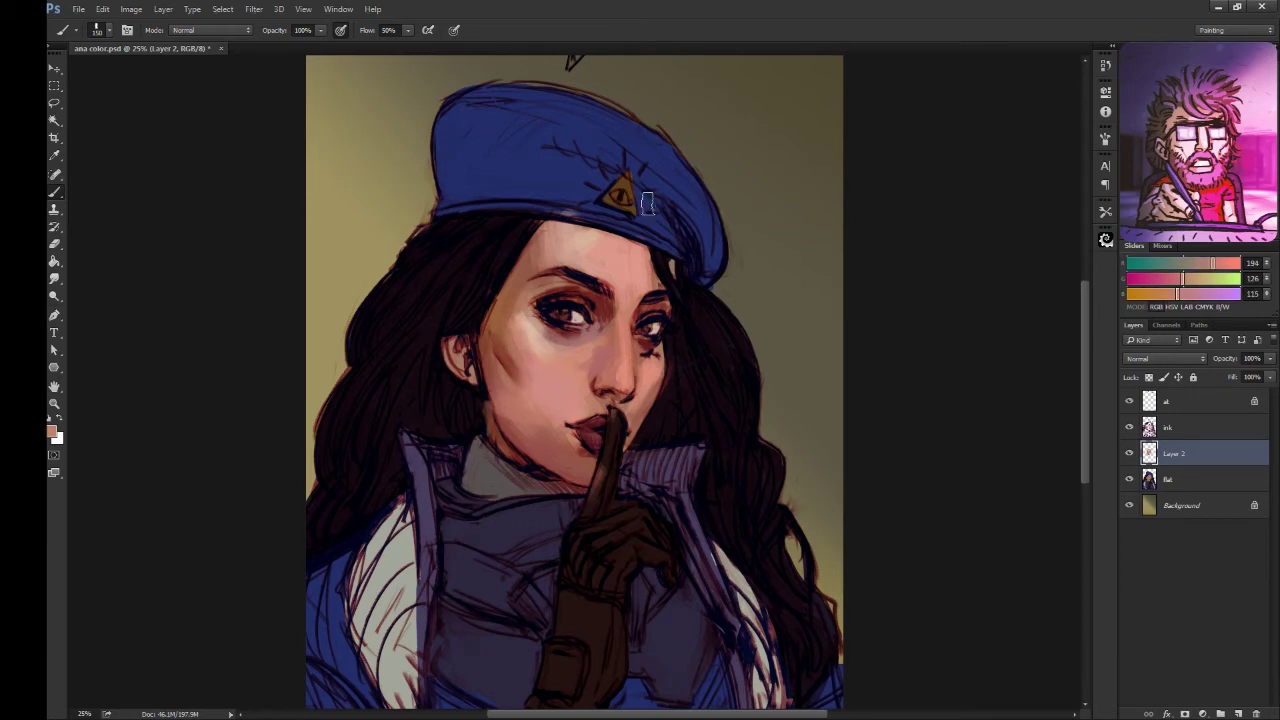
- Toggle Layer 2's visibility off and on to compare the shading
alt+click(516, 347)
click(1130, 454)
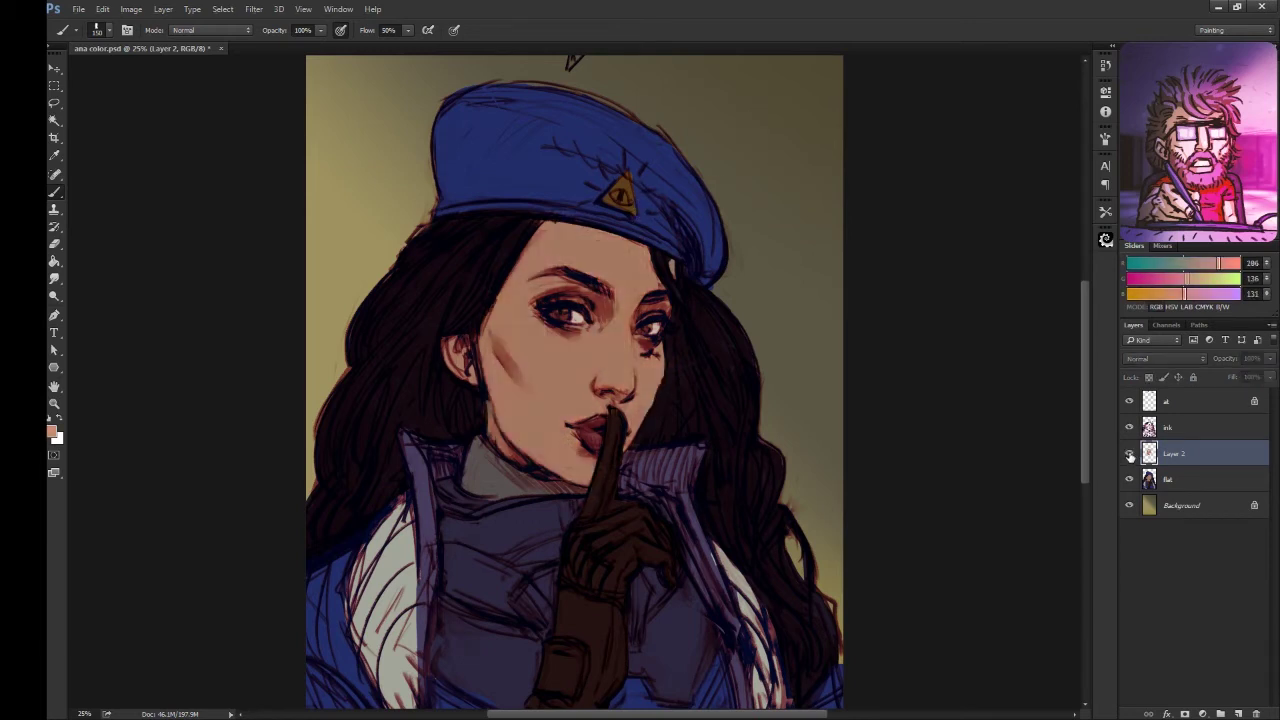
click(1130, 454)
alt+click(600, 377)
- Deepen the shadow along the cheek and jaw edge with a dark brown
alt+click(560, 400)
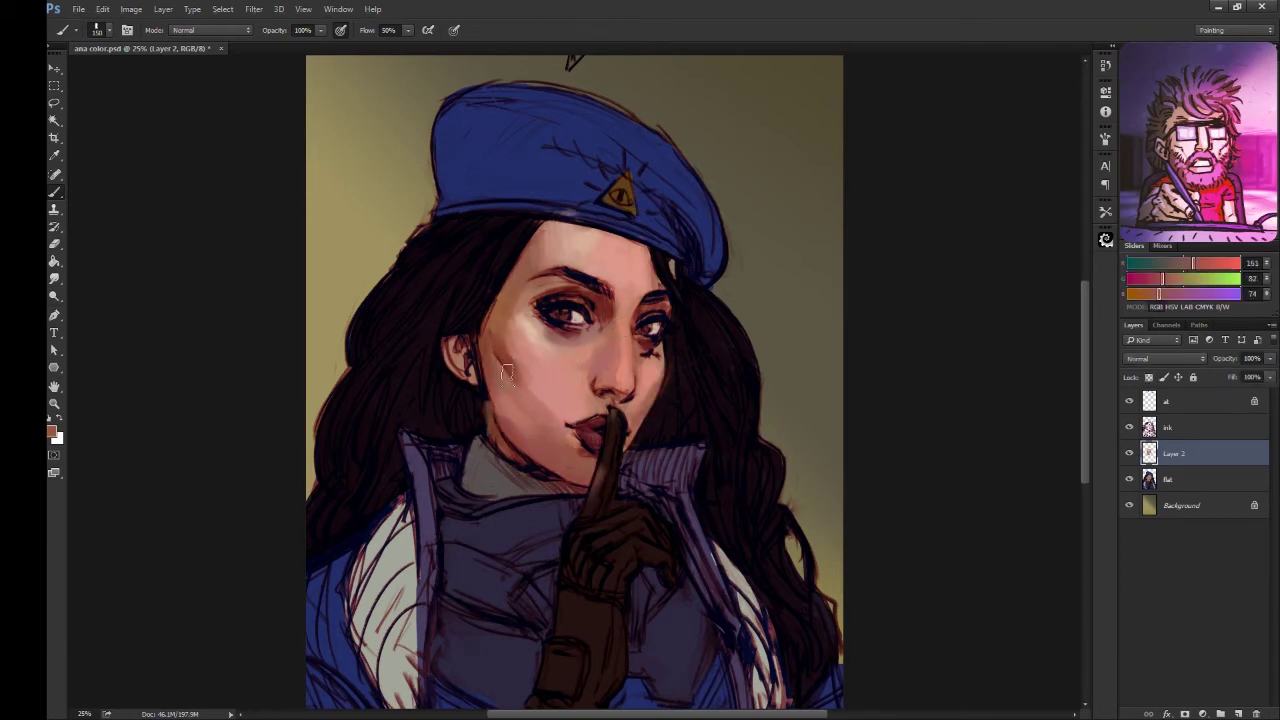
alt+click(543, 429)
alt+click(505, 362)
alt+click(507, 282)
alt+click(487, 293)
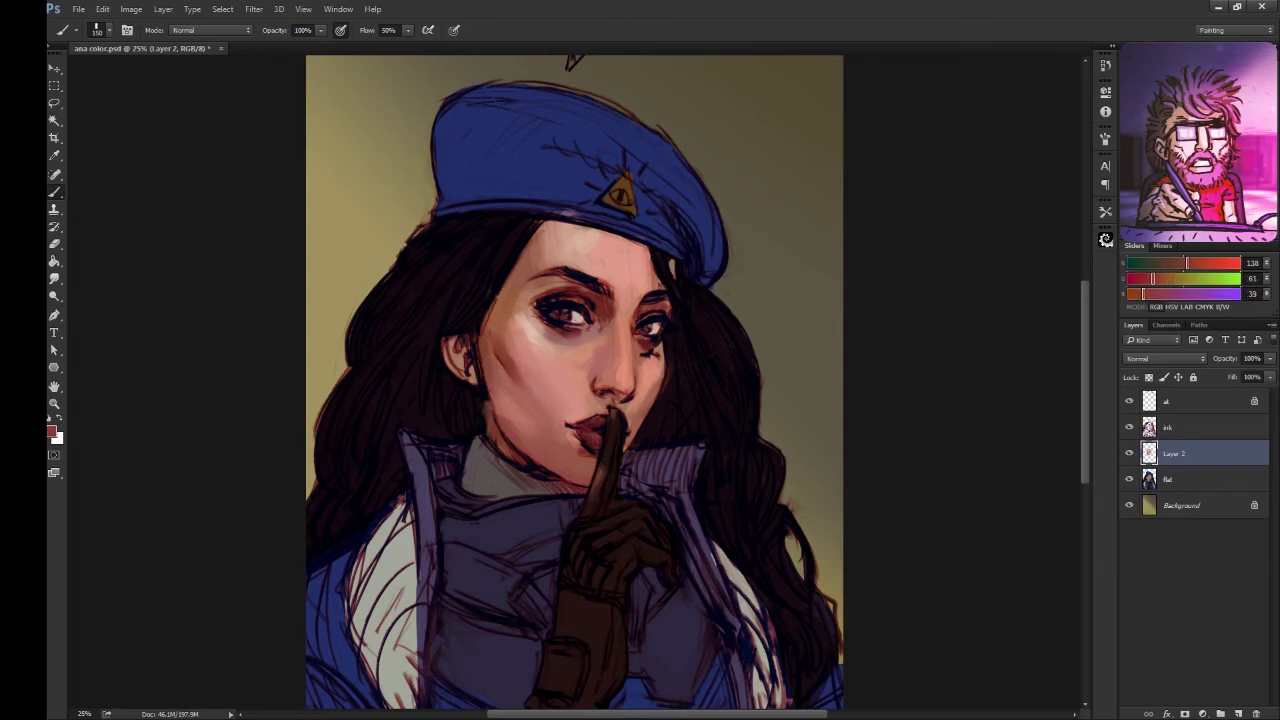
alt+click(487, 293)
drag(491, 421, 485, 330)
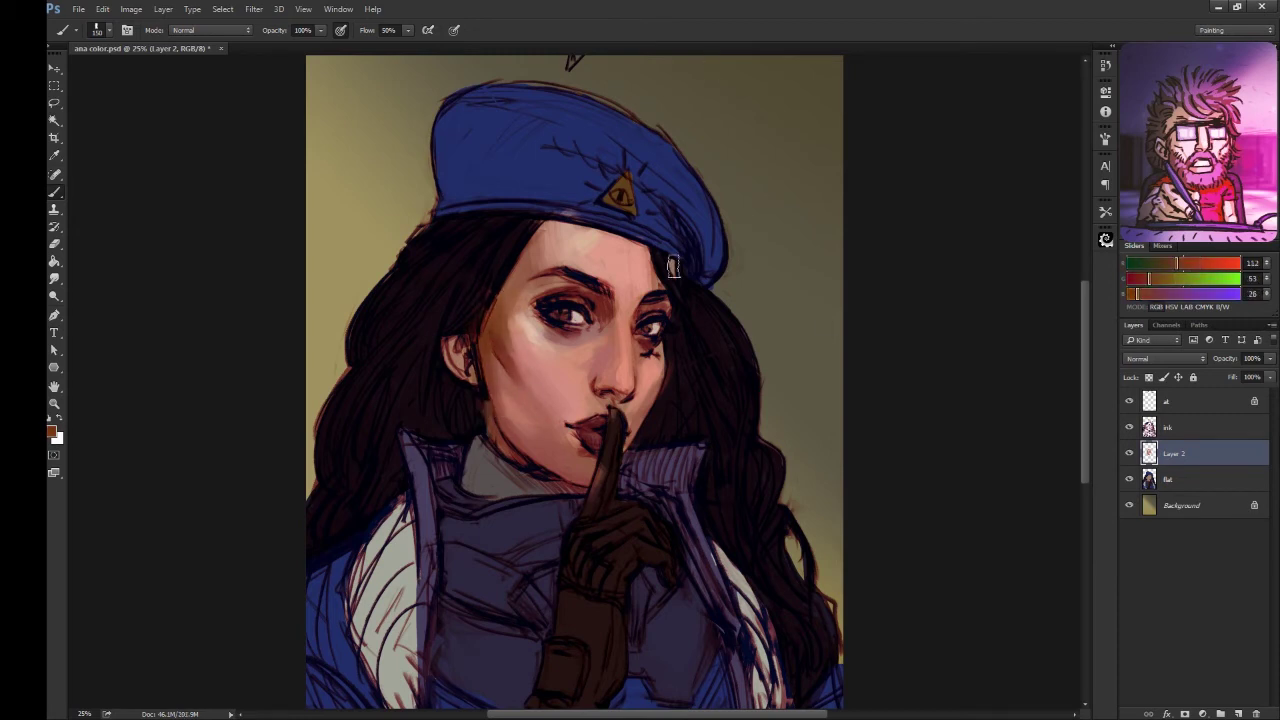
alt+click(524, 343)
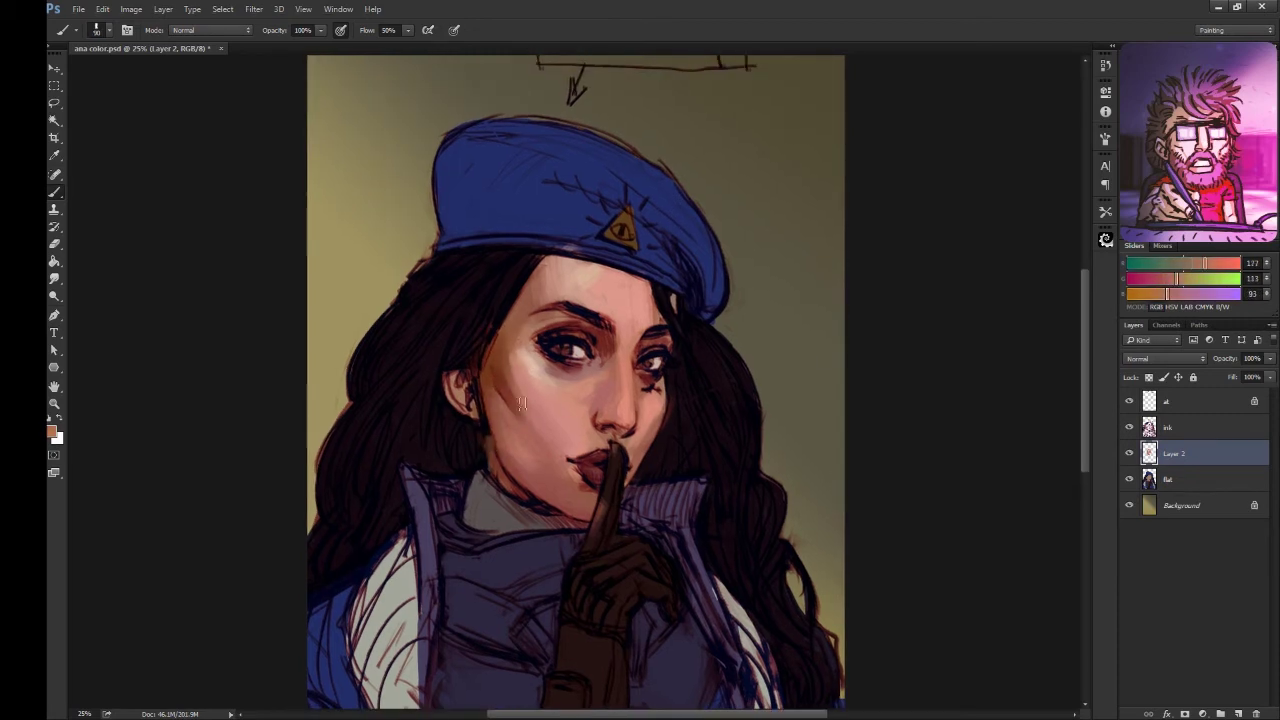
- Touch up the cheek shading with sampled lighter and darker skin tones
scroll(528, 370, up, 1)
scroll(535, 400, up, 2)
alt+click(537, 412)
scroll(521, 391, down, 2)
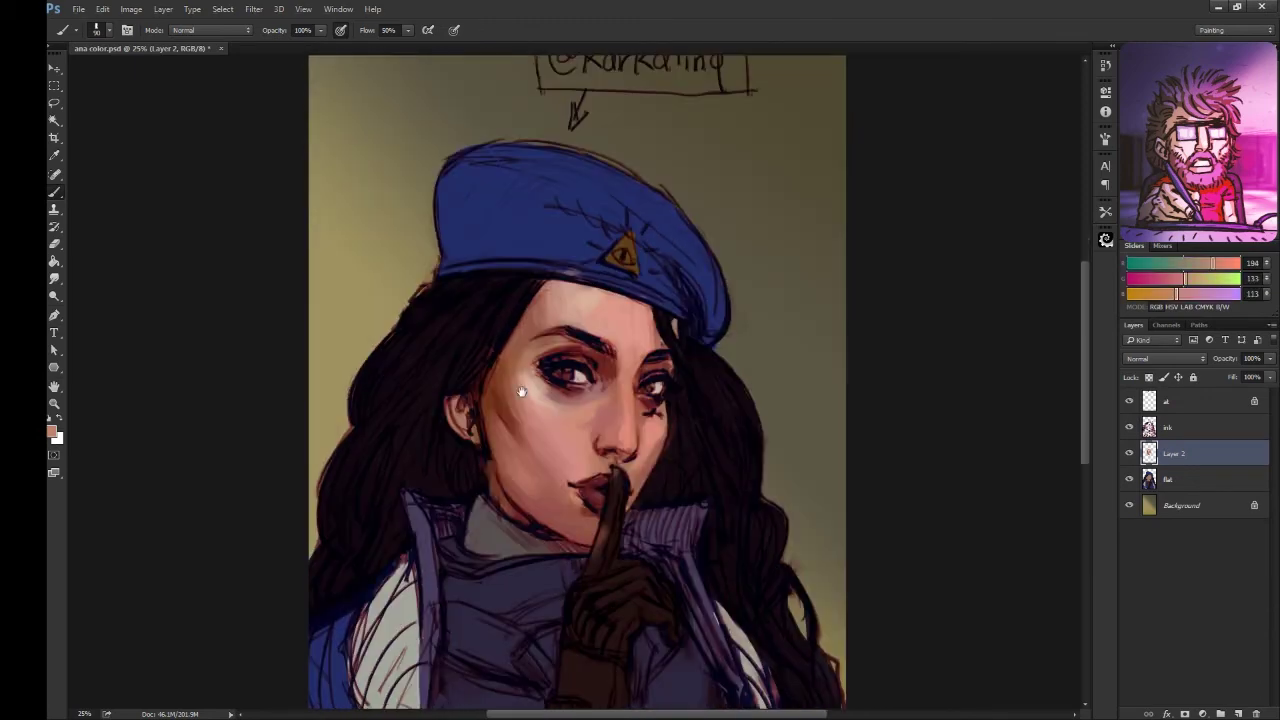
alt+click(545, 340)
scroll(548, 400, down, 2)
alt+click(559, 434)
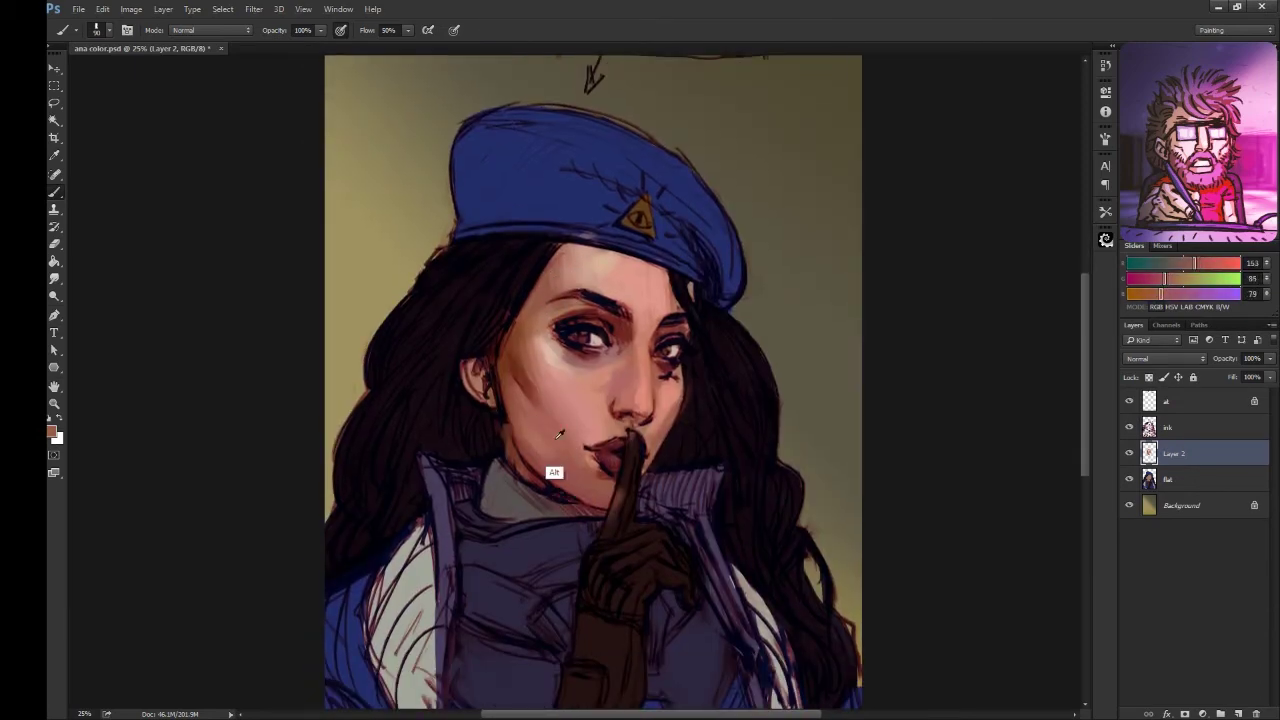
alt+click(612, 355)
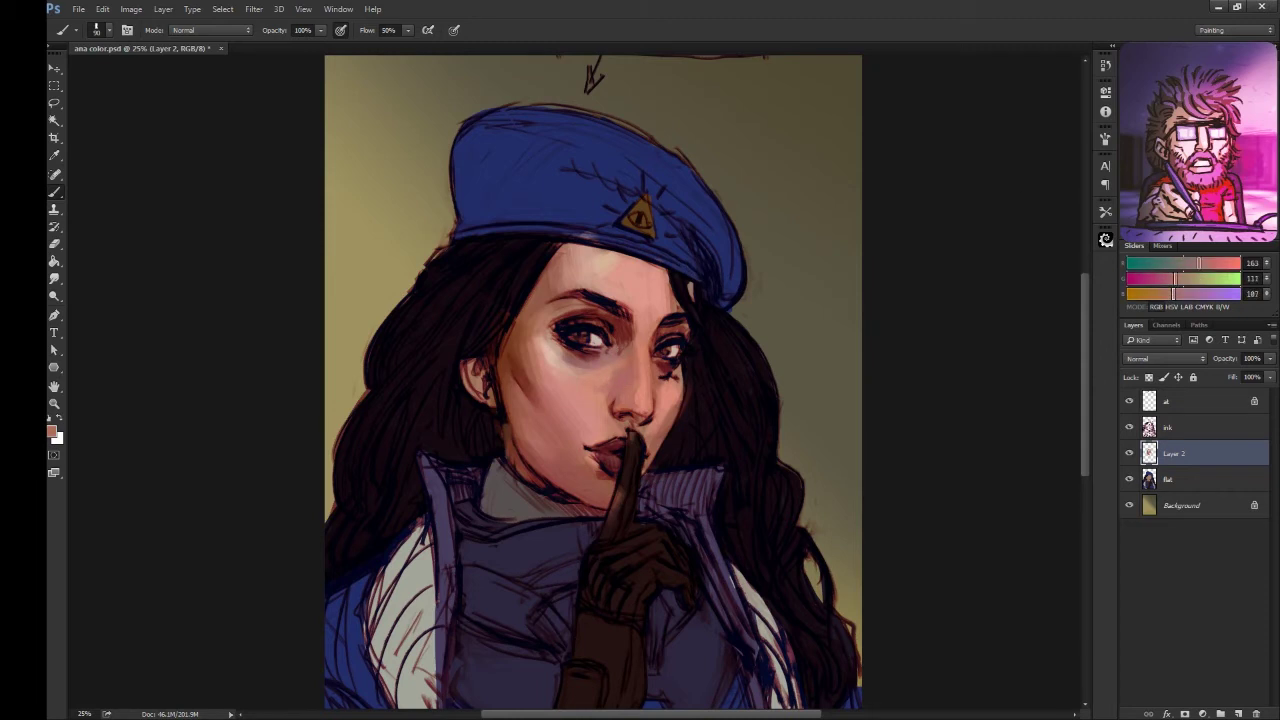
- Paint a pale pink stroke at the forehead edge after sampling hair and skin tones
alt+click(723, 341)
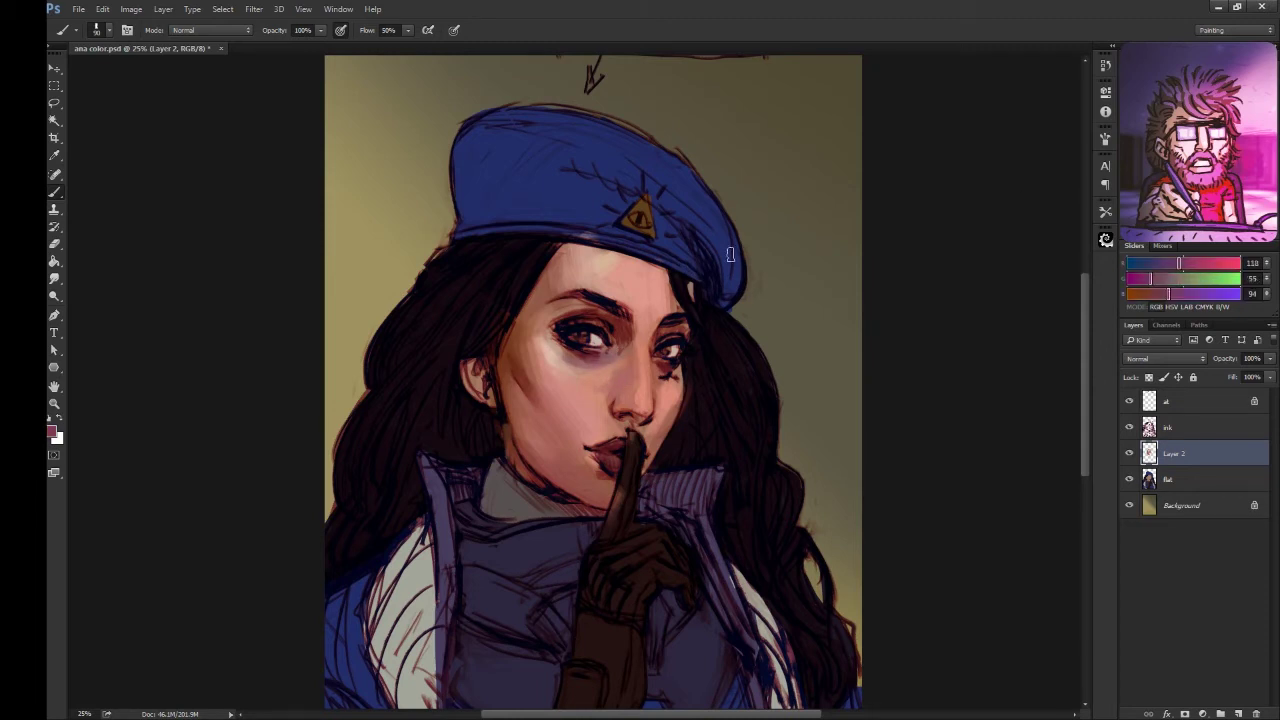
alt+click(668, 425)
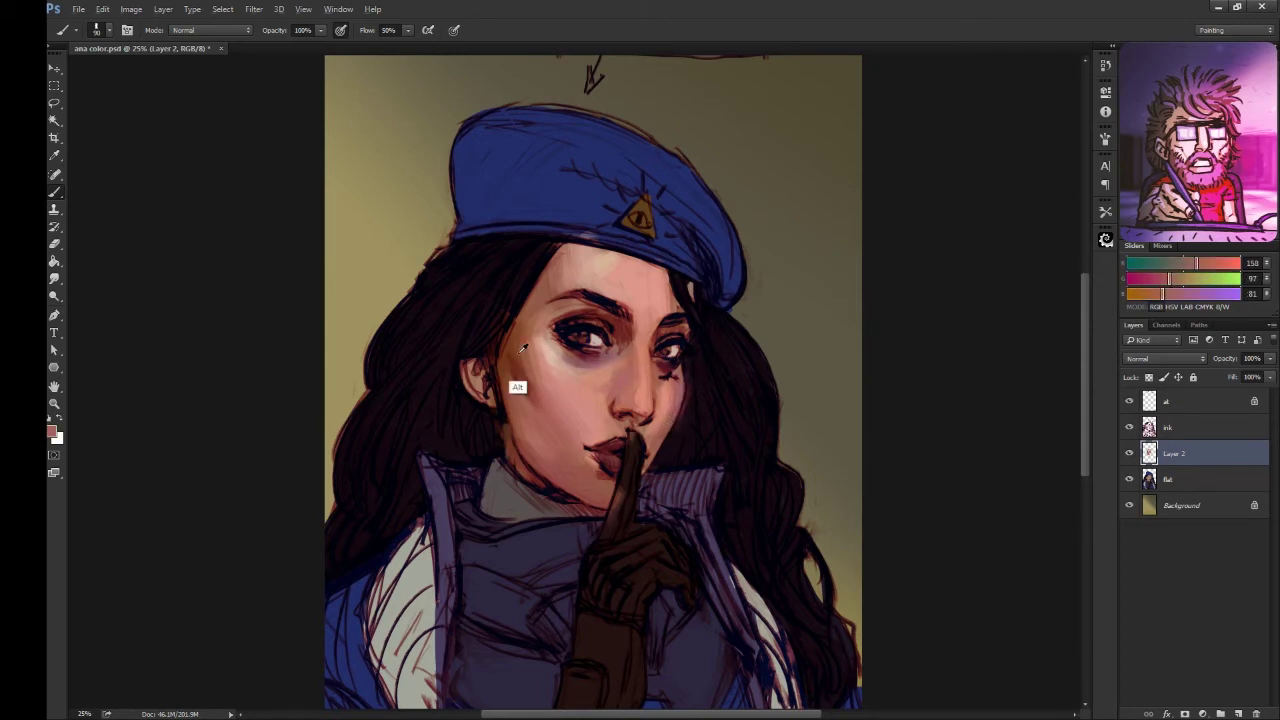
alt+click(666, 440)
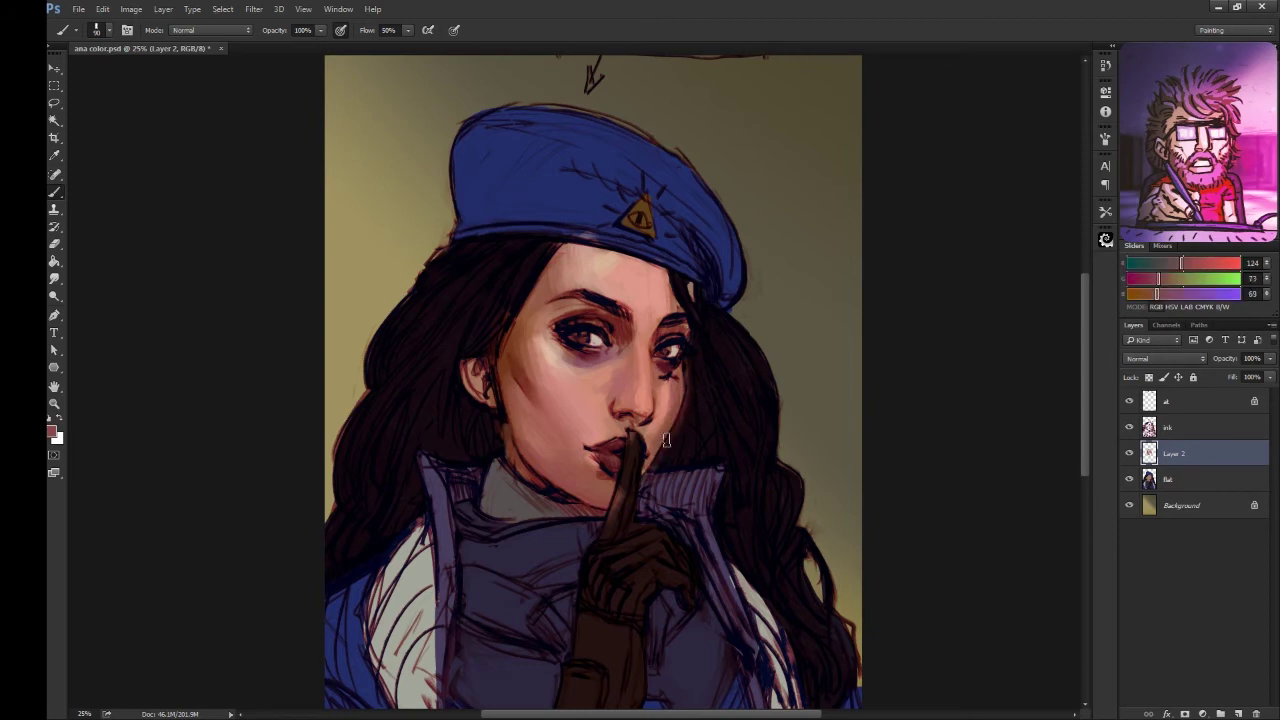
alt+click(673, 388)
alt+click(643, 286)
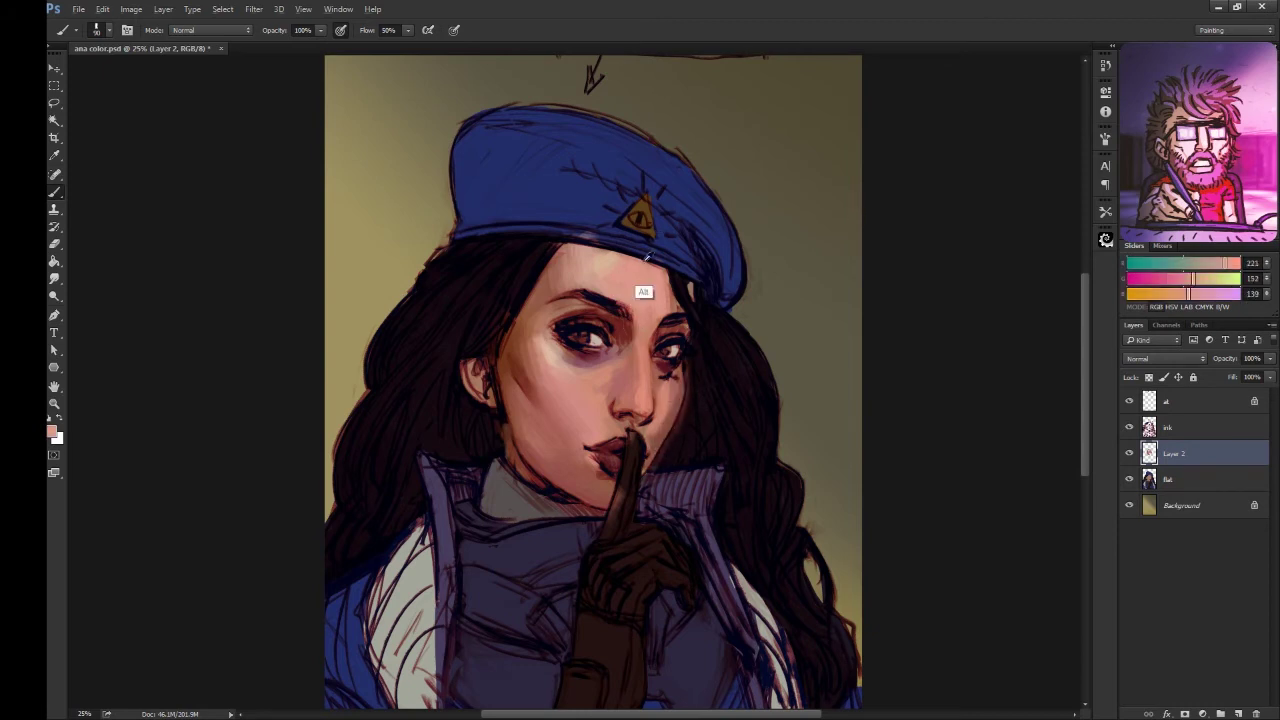
drag(661, 267, 671, 251)
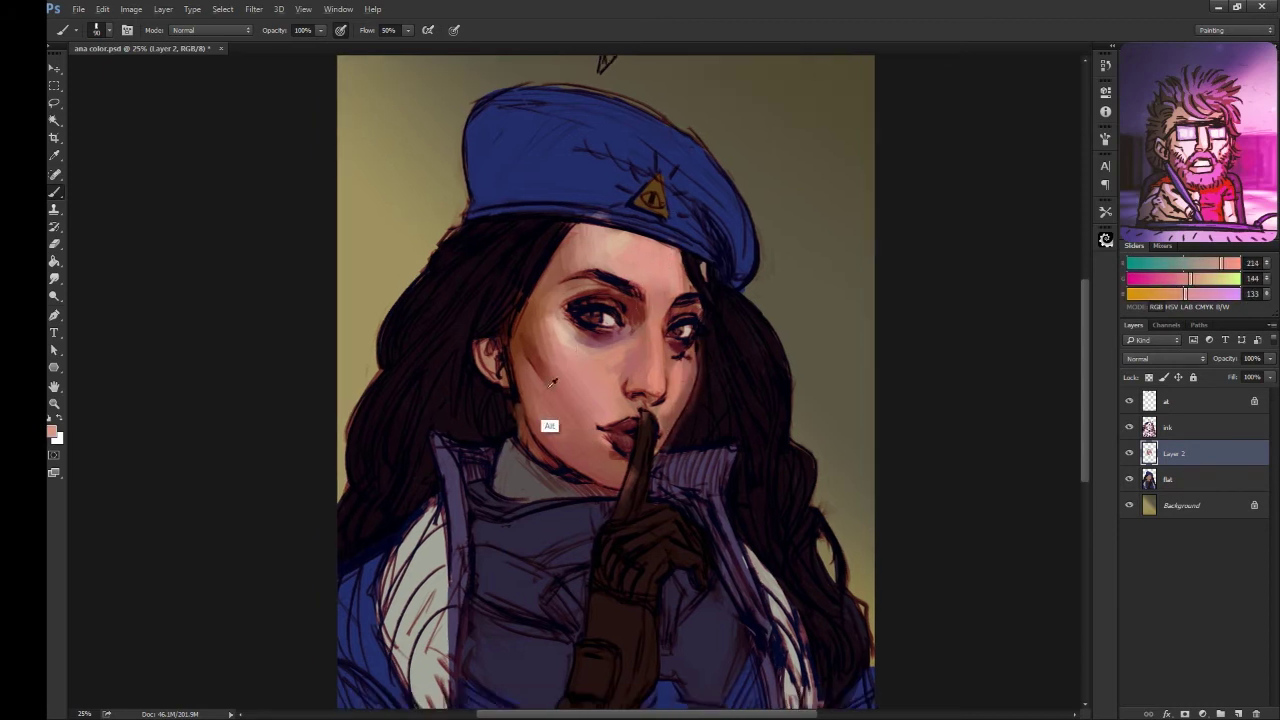
- Paint dark hair-coloured strokes into the hair beside the ear, plus a warm brown touch
alt+click(555, 430)
alt+click(553, 423)
alt+click(553, 423)
drag(774, 173, 760, 195)
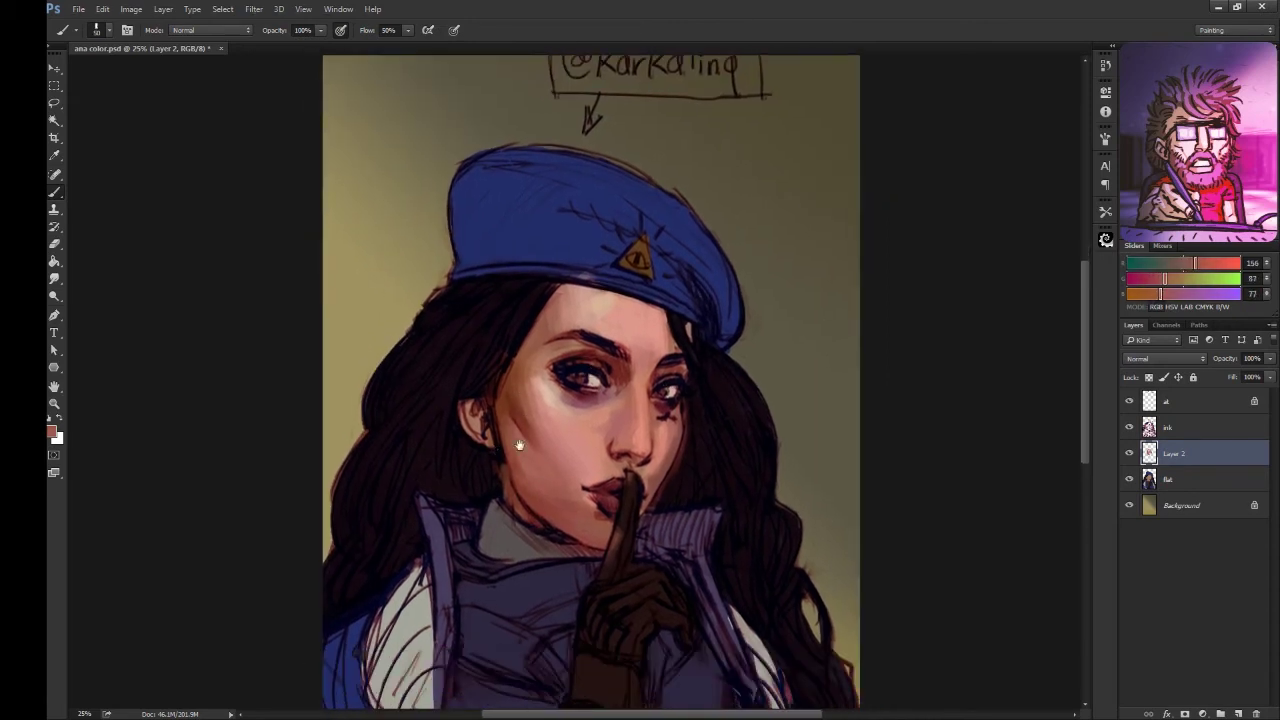
alt+click(732, 304)
drag(490, 348, 502, 376)
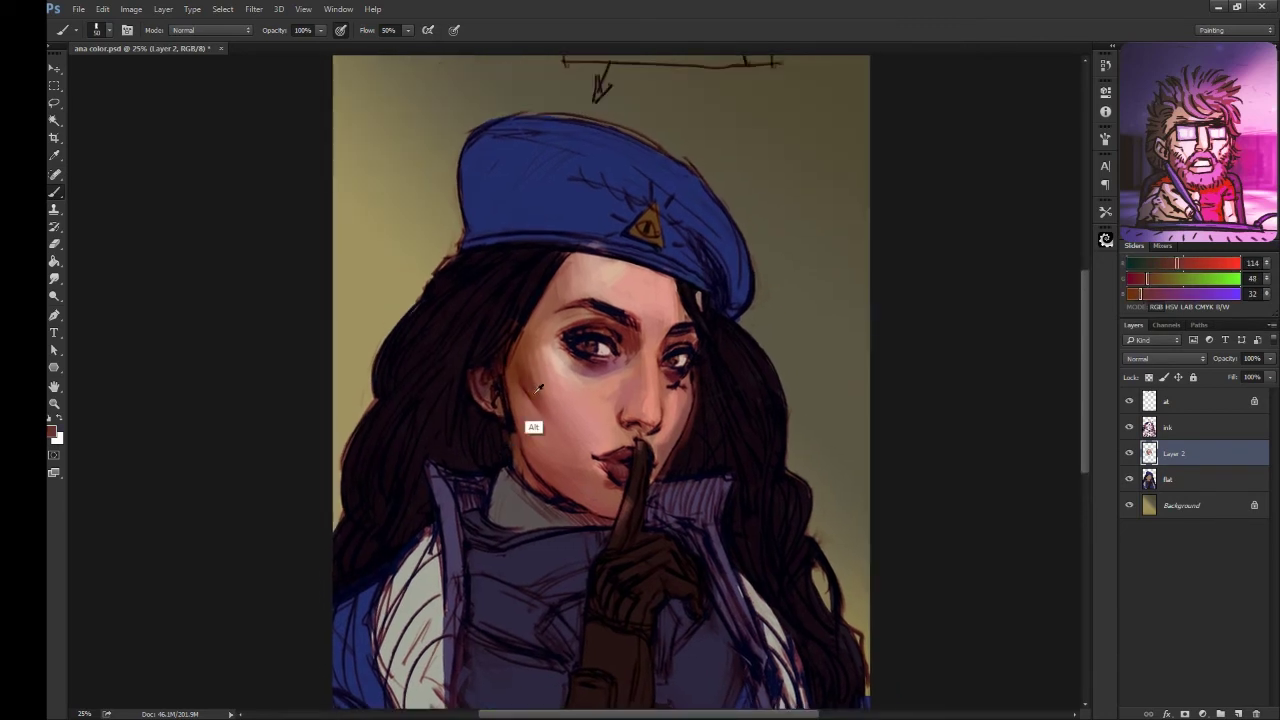
alt+click(554, 327)
drag(554, 327, 562, 305)
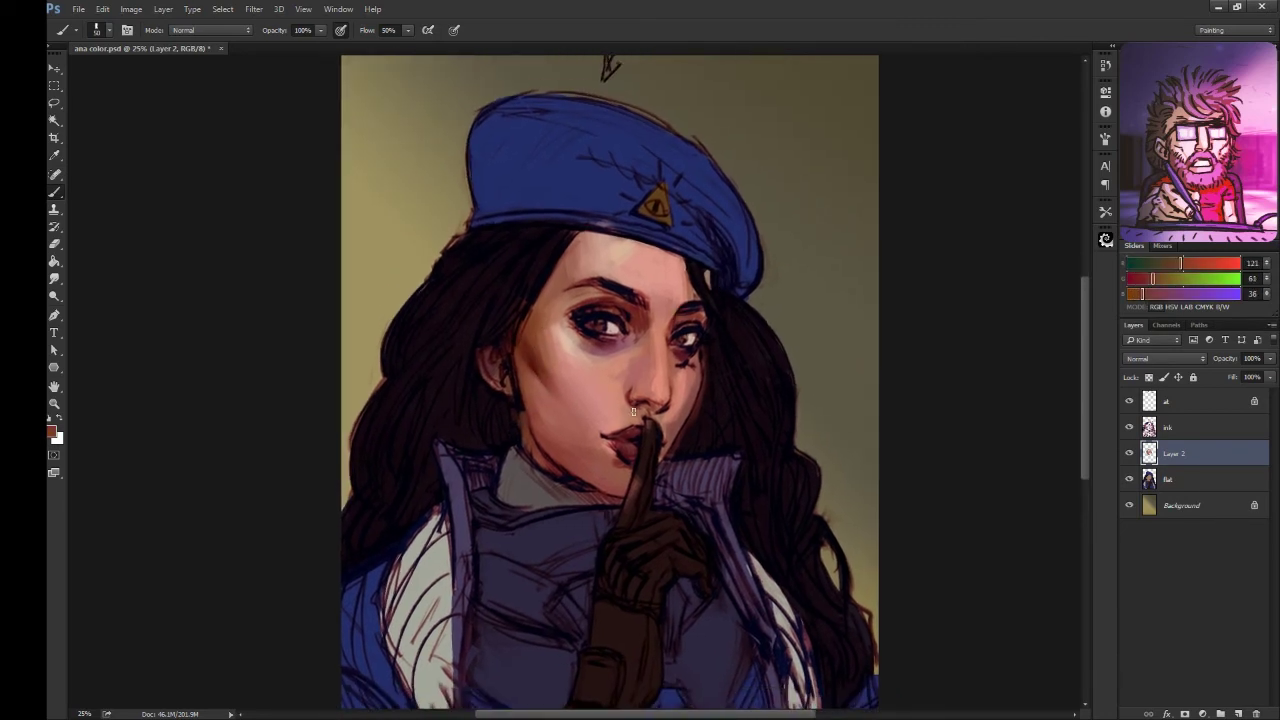
- Briefly select the ink layer, then return to Layer 2 with the Brush and paint near the jaw
click(1133, 430)
key(l)
click(1175, 453)
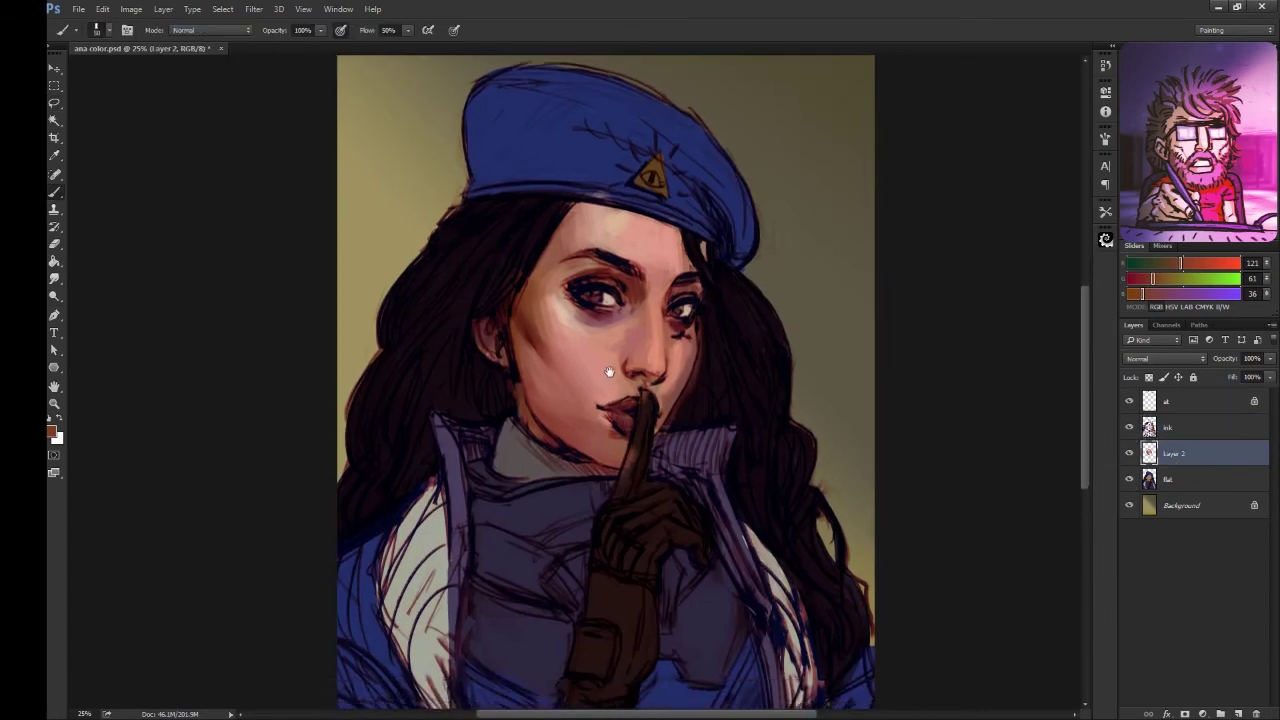
key(b)
alt+click(514, 415)
drag(520, 417, 510, 437)
- Deepen the chin shadow with darker sampled skin tones
alt+click(510, 437)
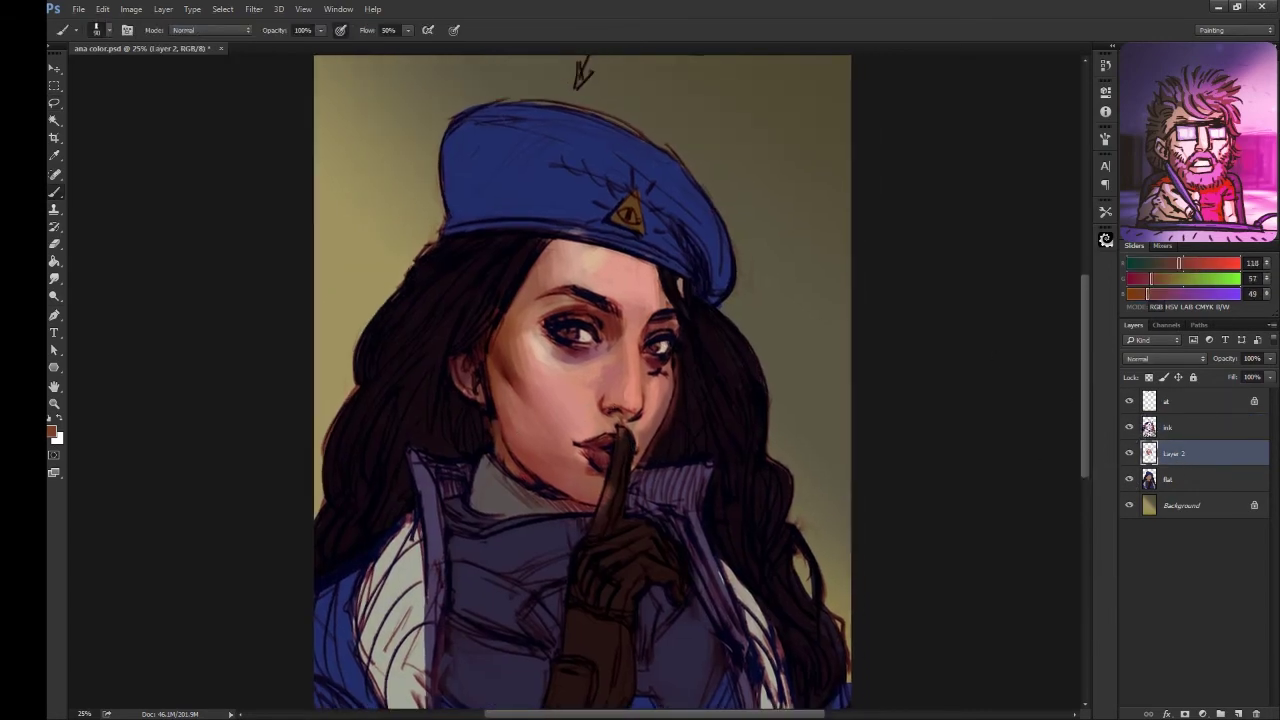
alt+click(499, 416)
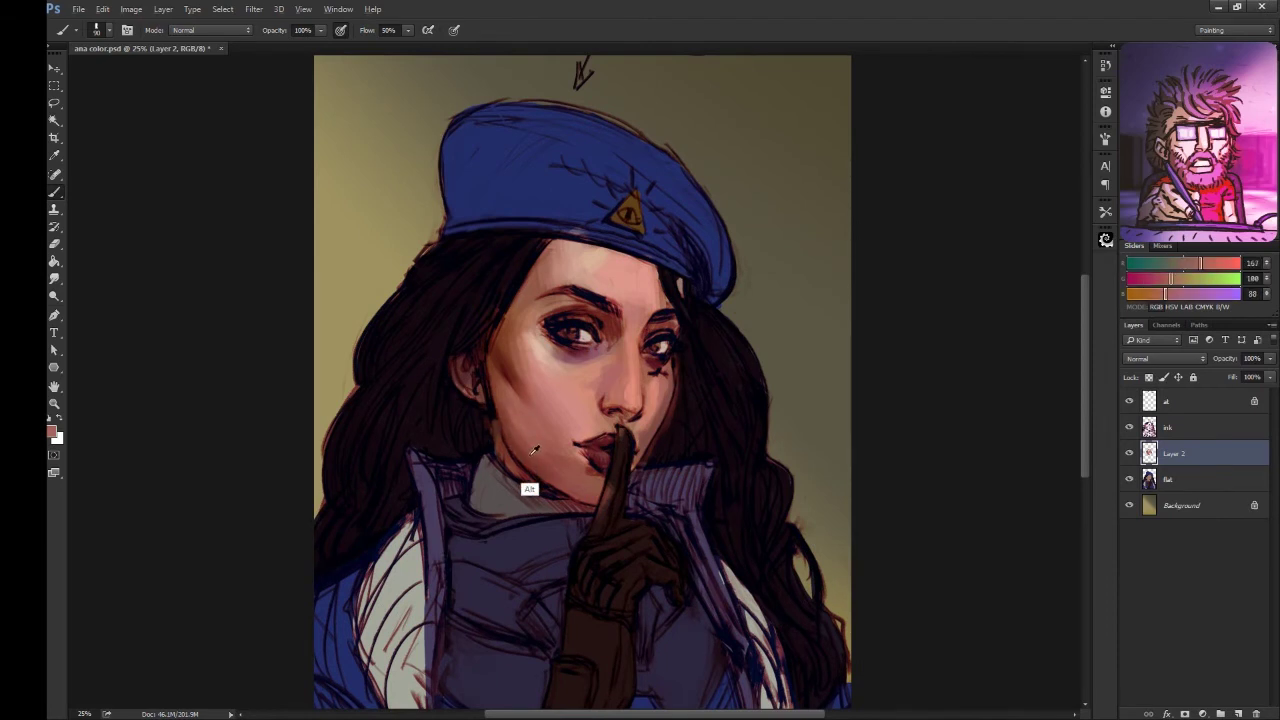
drag(545, 434, 539, 416)
alt+click(545, 425)
alt+click(566, 443)
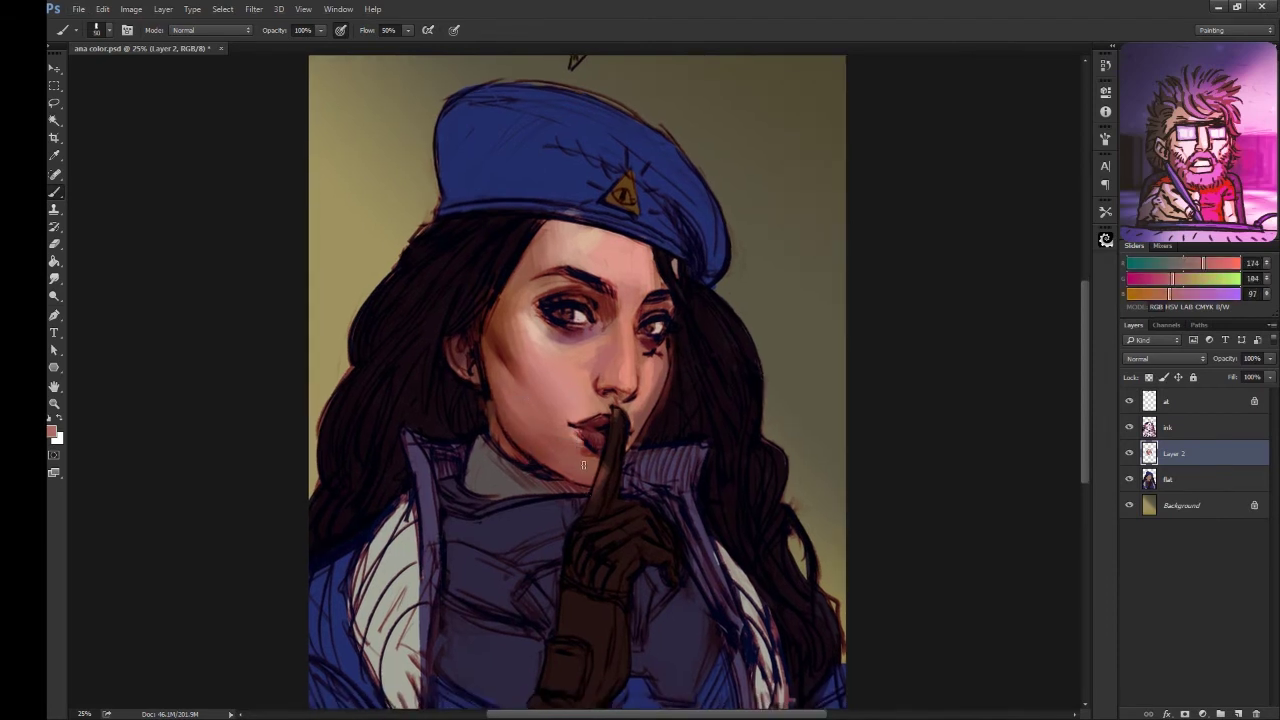
- Sample near-black and dark hair tones around the jaw and hair
alt+click(545, 488)
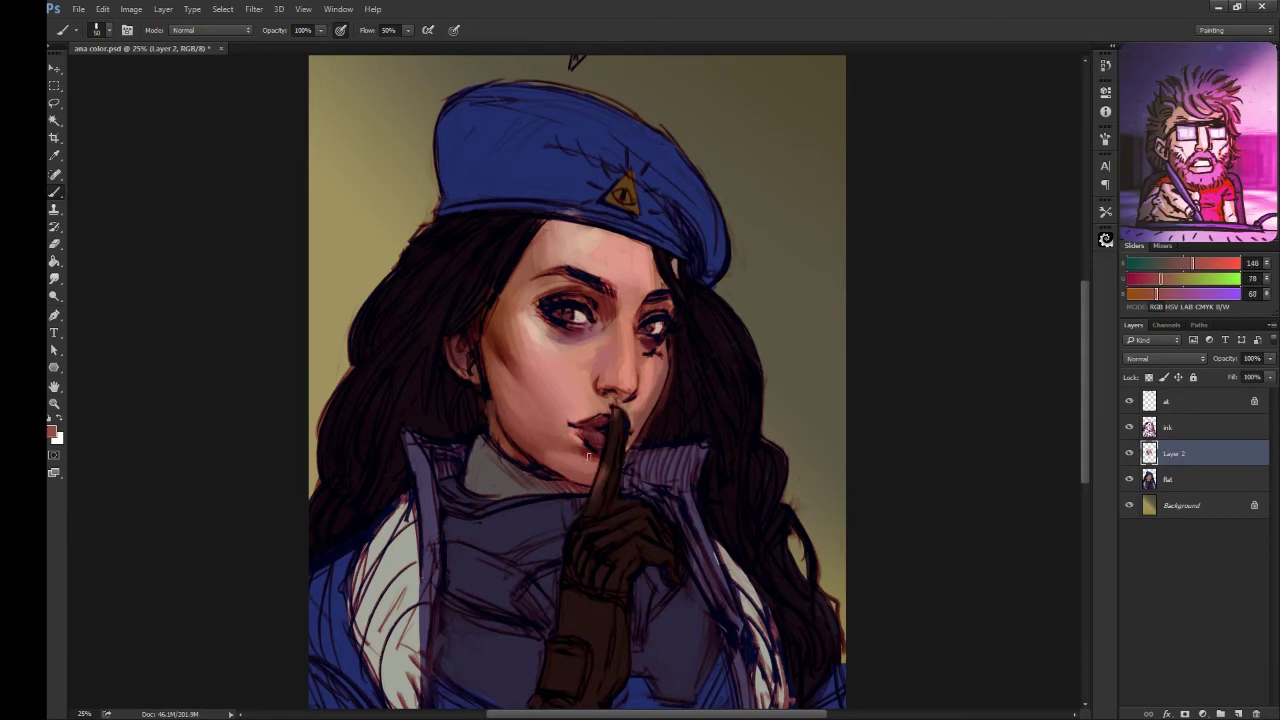
alt+click(535, 453)
alt+click(569, 491)
scroll(580, 491, up, 1)
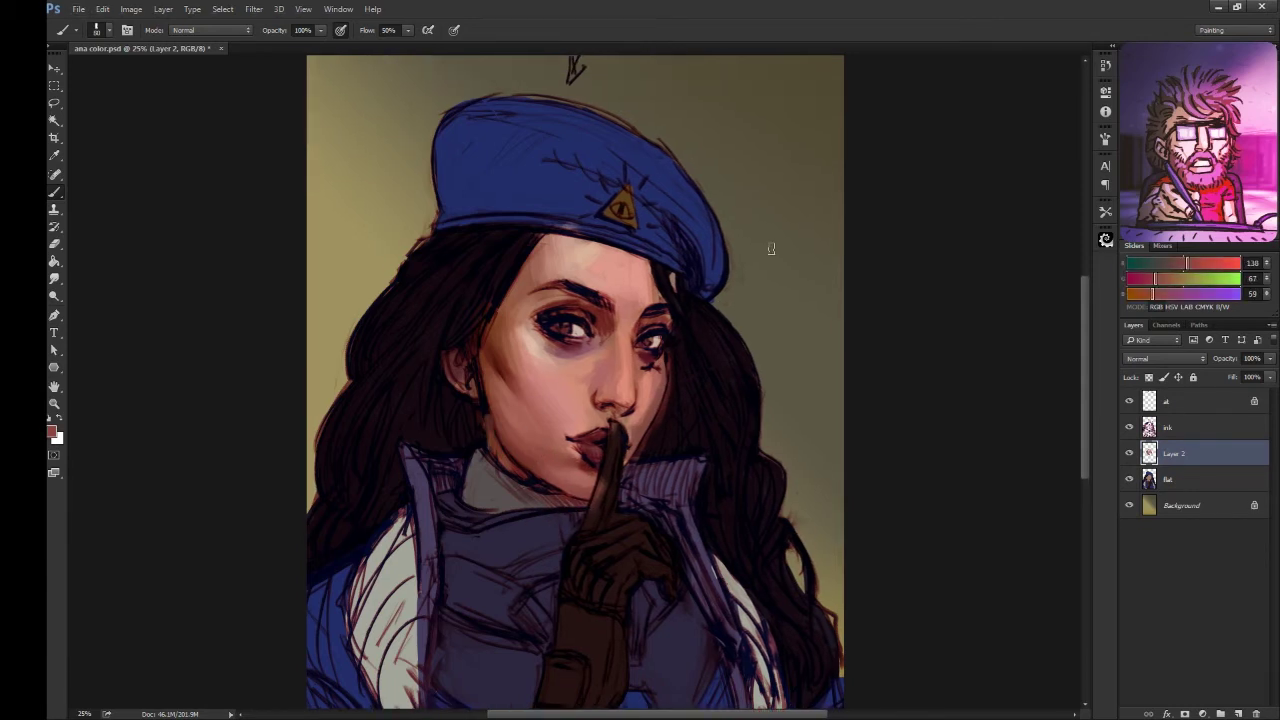
alt+click(669, 417)
scroll(669, 417, left, 2)
alt+click(686, 389)
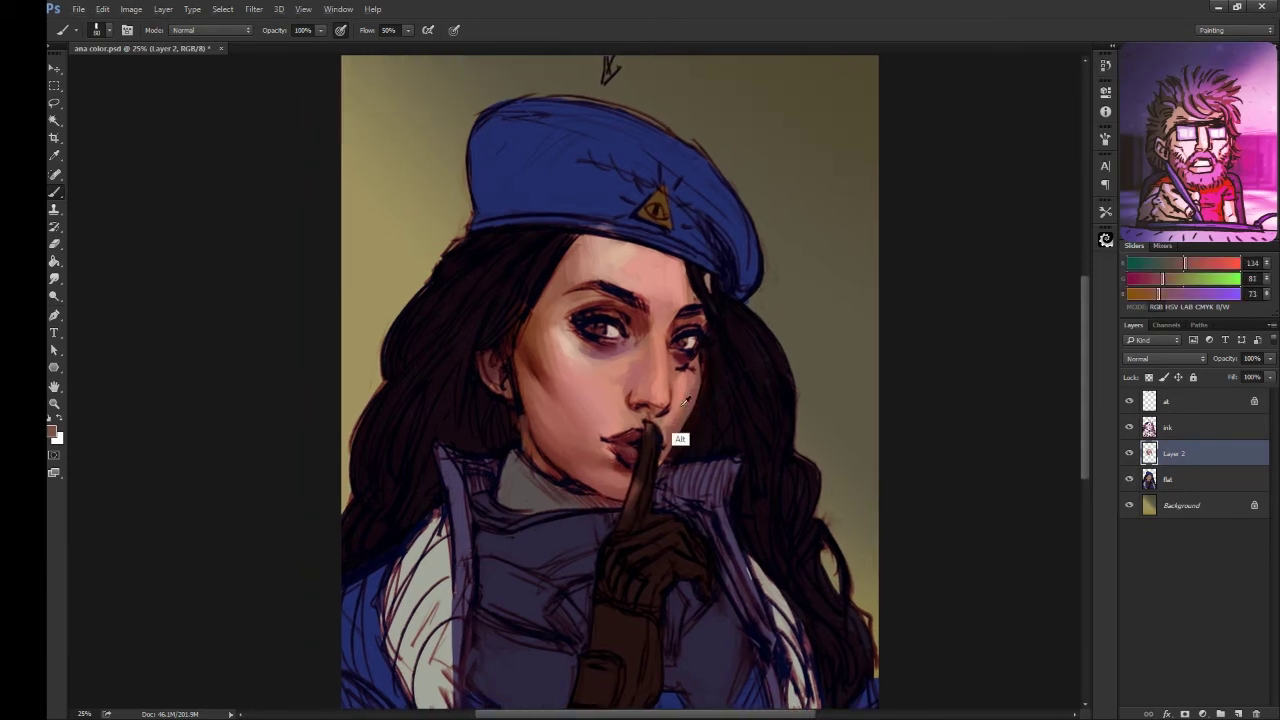
alt+click(714, 313)
scroll(740, 280, left, 1)
scroll(760, 247, down, 1)
- Sample pink cheek tones and a light forehead highlight colour
alt+click(628, 430)
alt+click(613, 388)
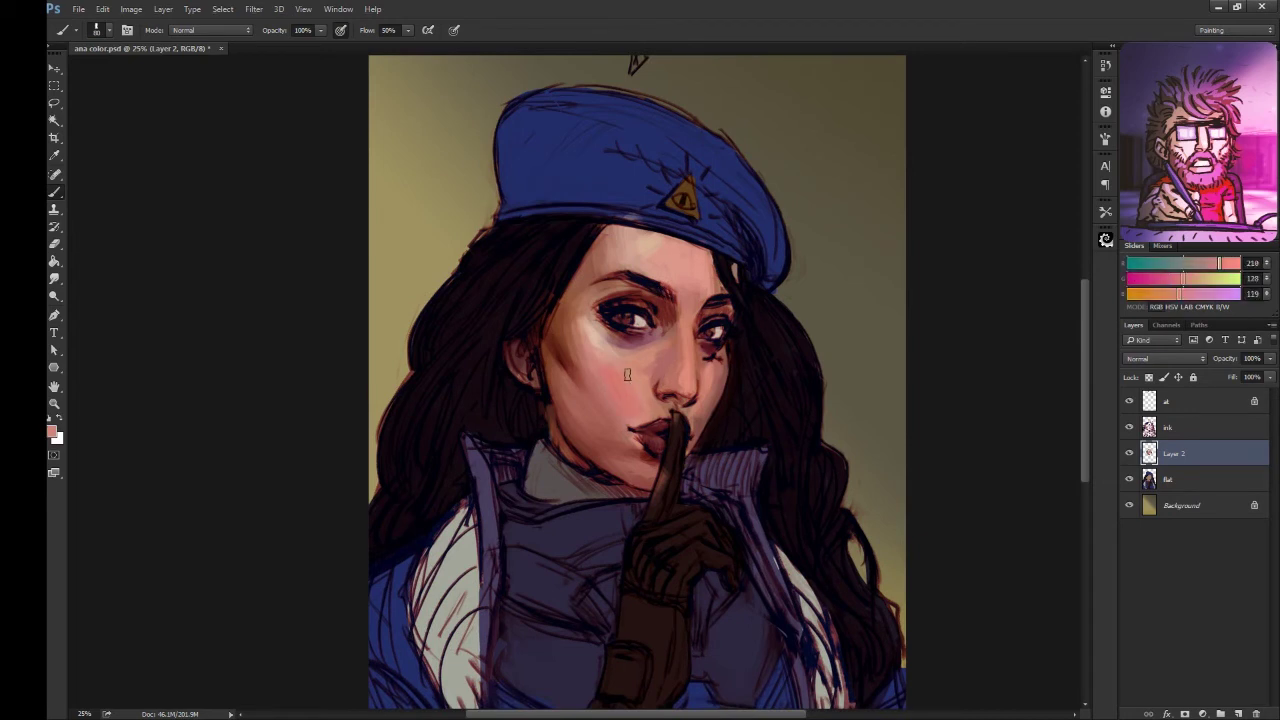
alt+click(603, 382)
alt+click(614, 390)
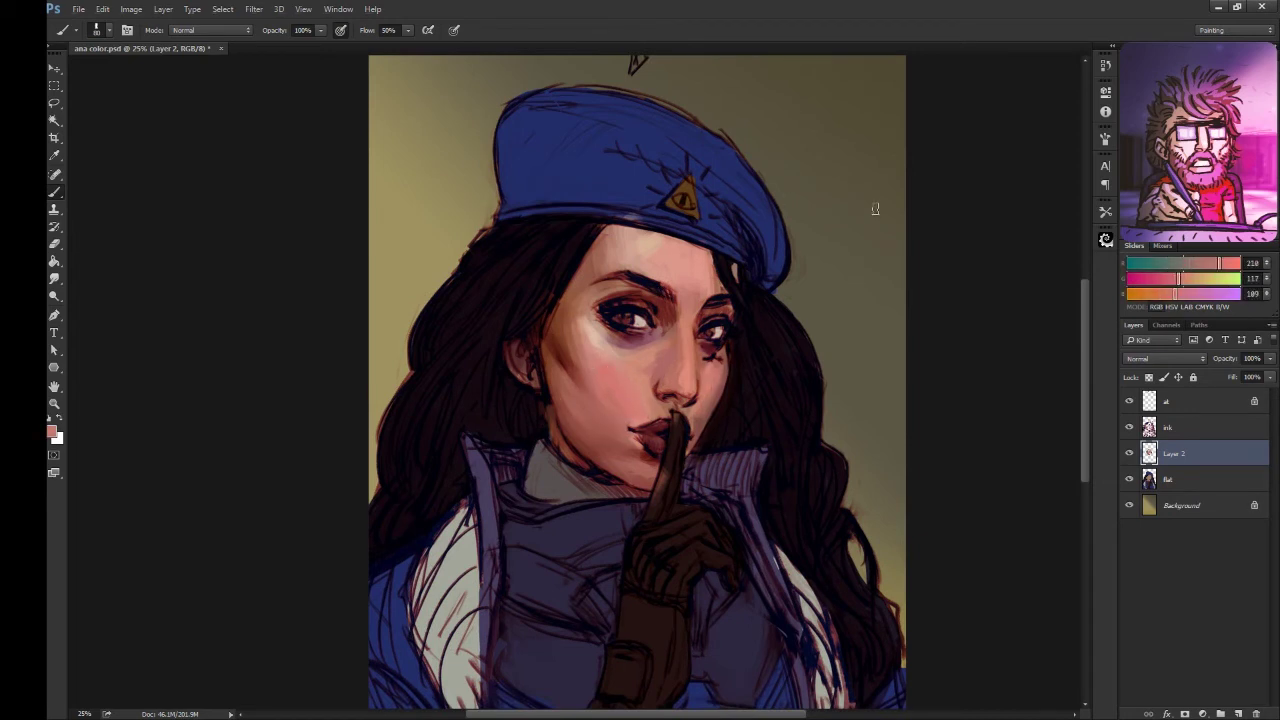
alt+click(645, 242)
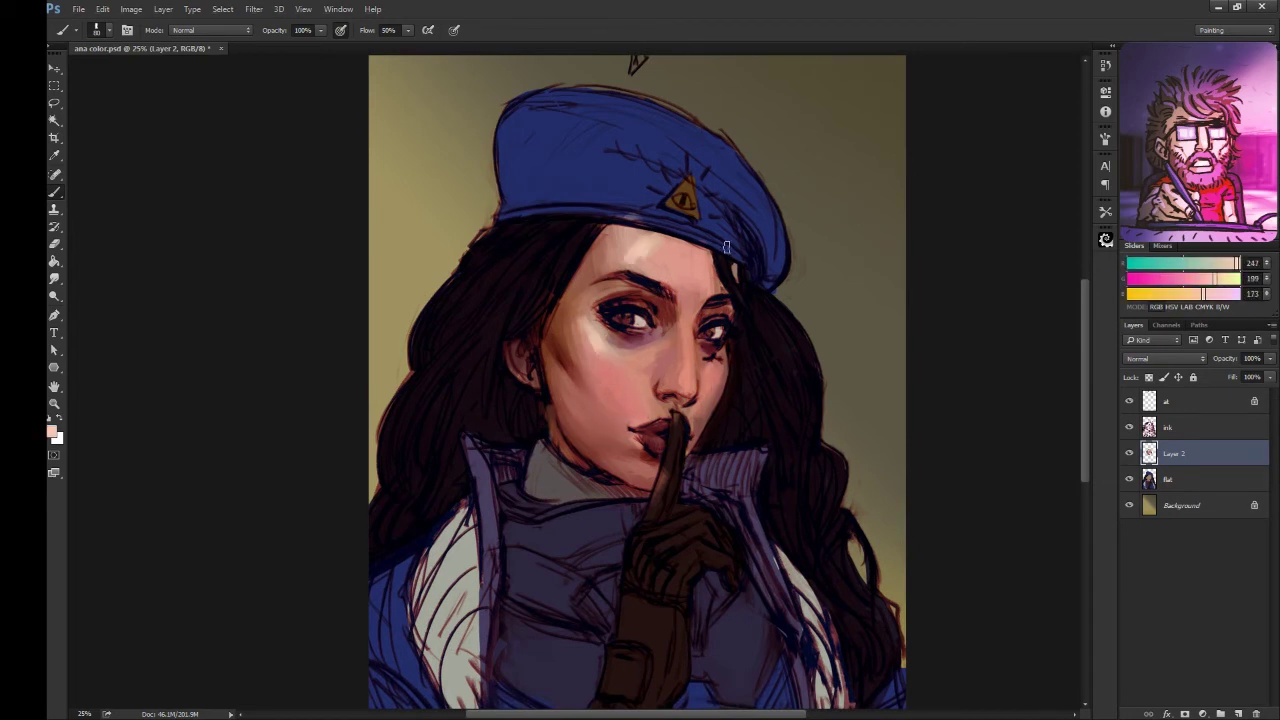
alt+click(642, 242)
- Zoom in on the face, select the nose outline, and flip the canvas to check proportions
drag(819, 245, 800, 251)
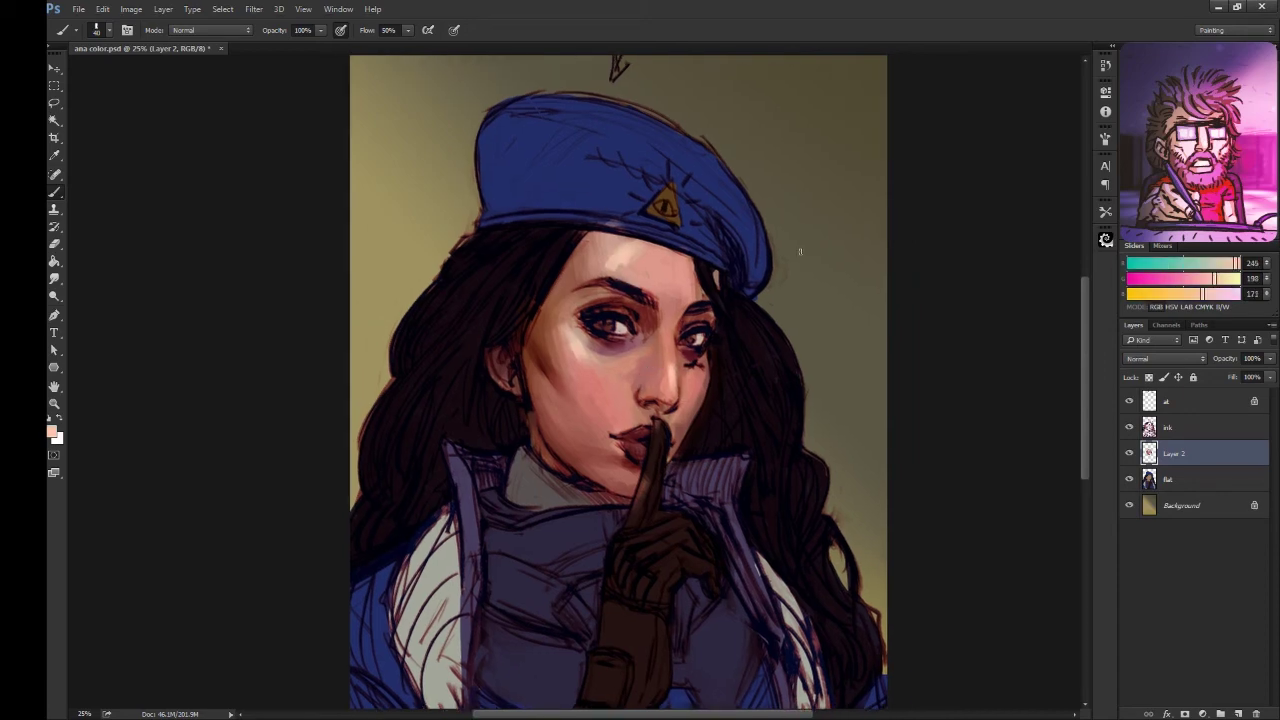
click(1165, 430)
key(l)
key(ctrl+plus)
key(v)
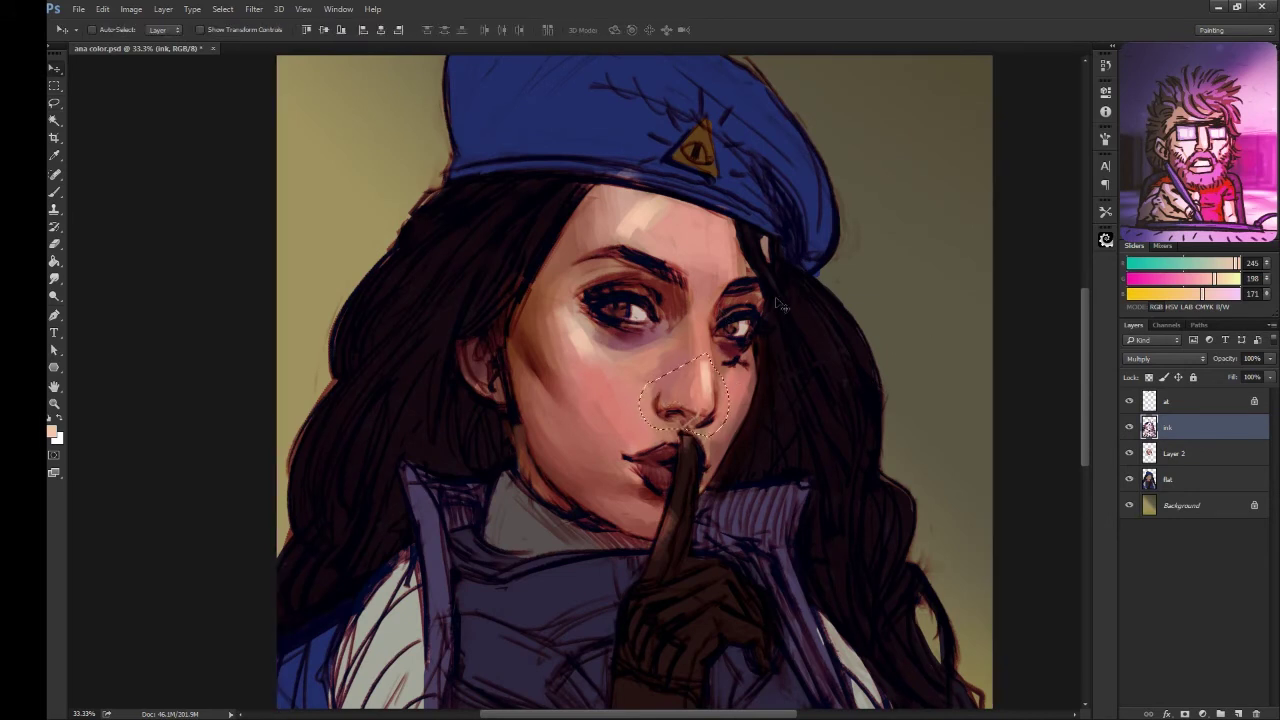
drag(708, 360, 726, 392)
key(ctrl+d)
key(h)
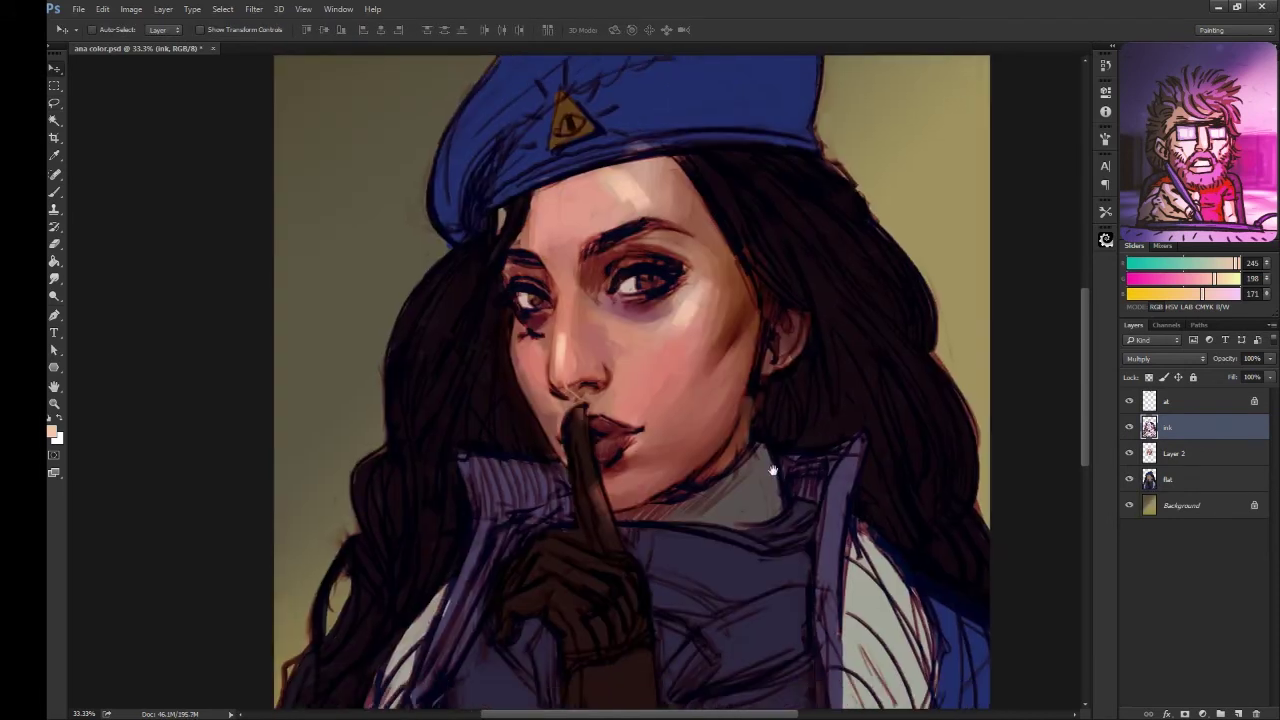
key(r)
key(ctrl+minus)
key(h)
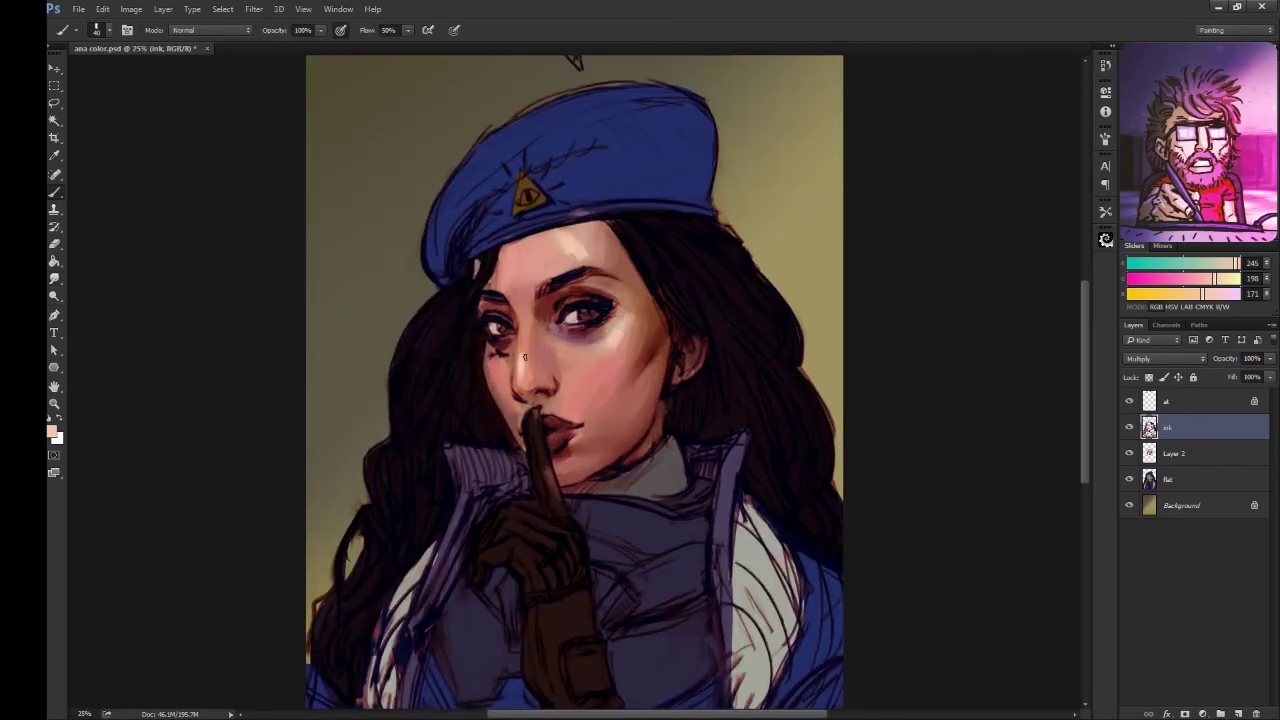
key(b)
- Sample pink, skin and dark red-brown tones across the cheeks, nose and brow
alt+click(528, 366)
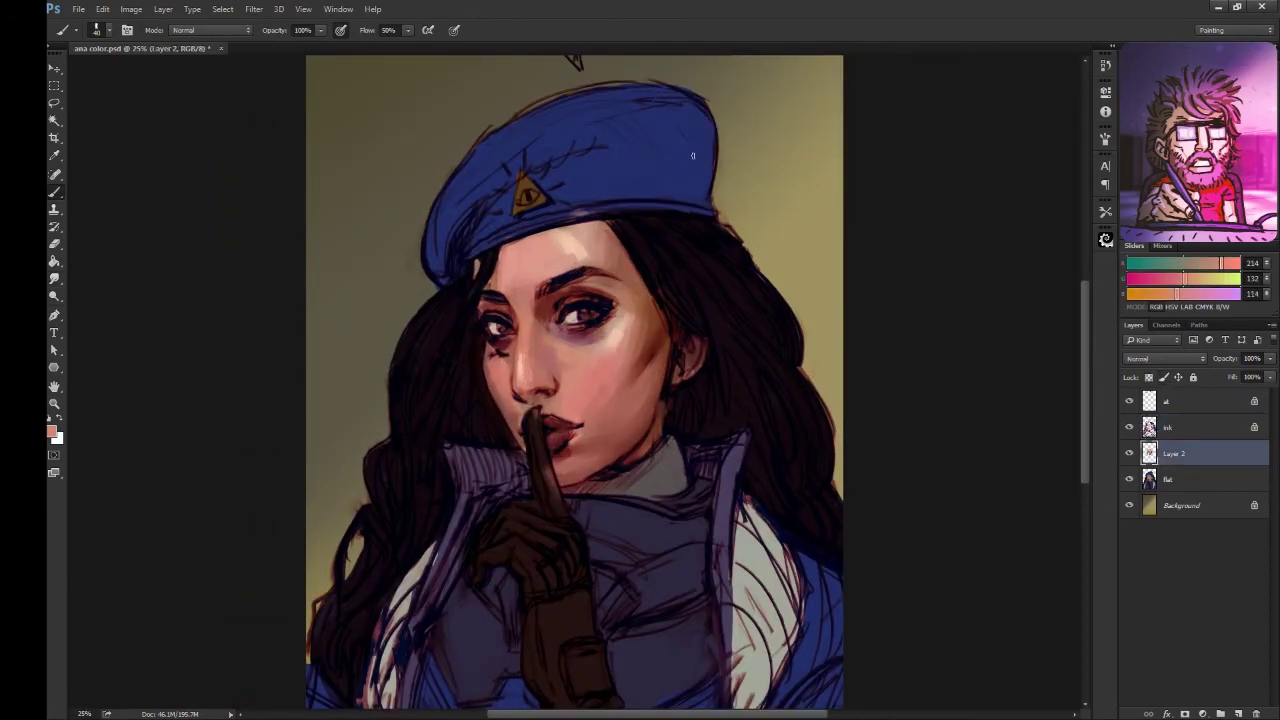
key(h)
drag(692, 155, 720, 149)
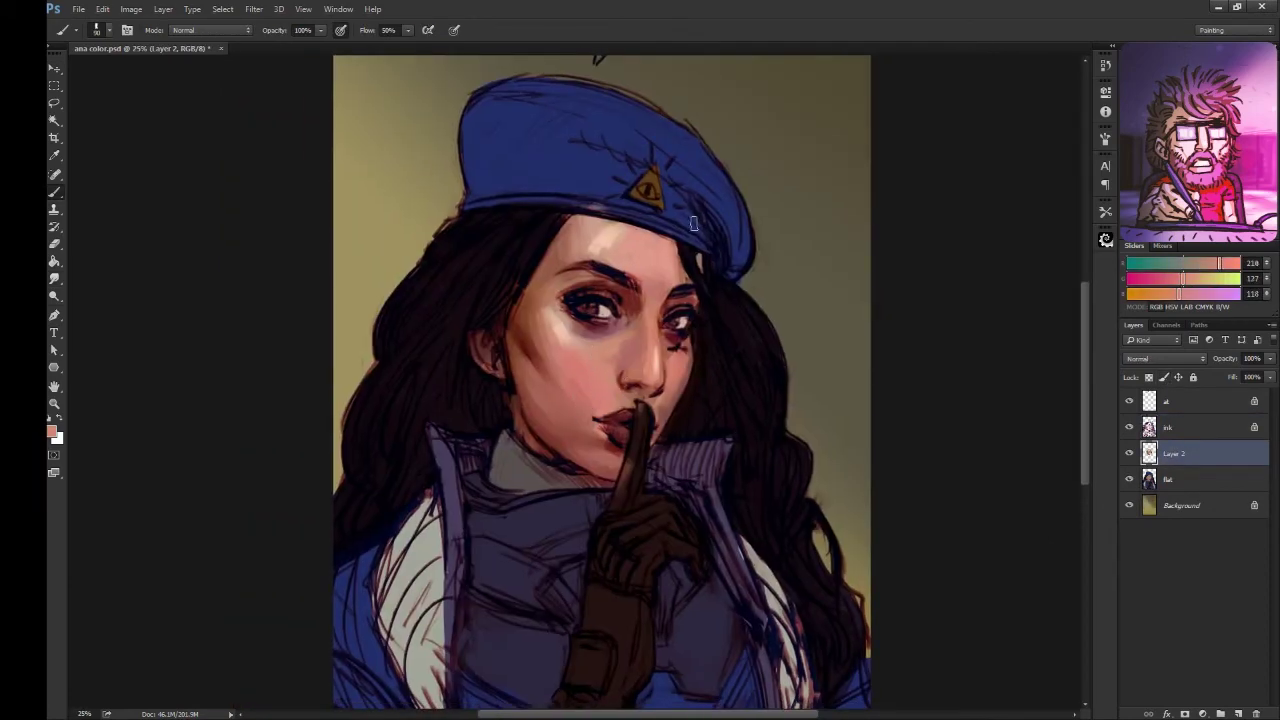
alt+click(590, 340)
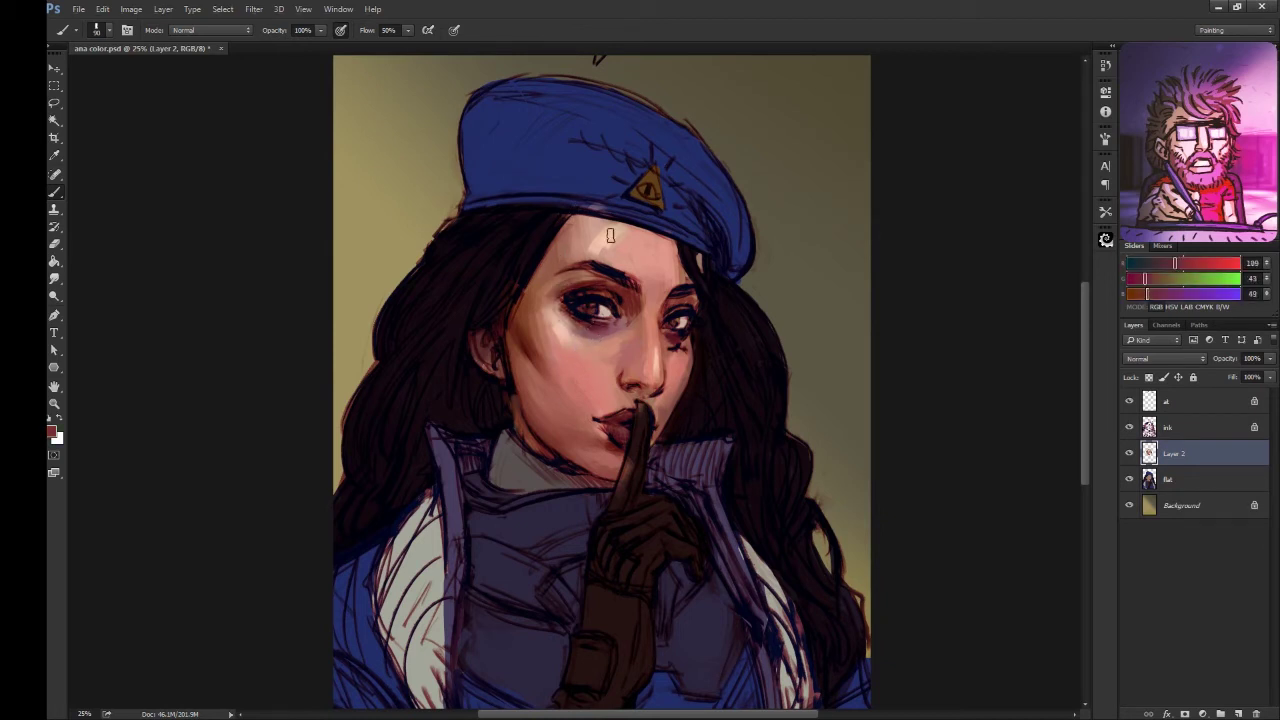
alt+click(600, 245)
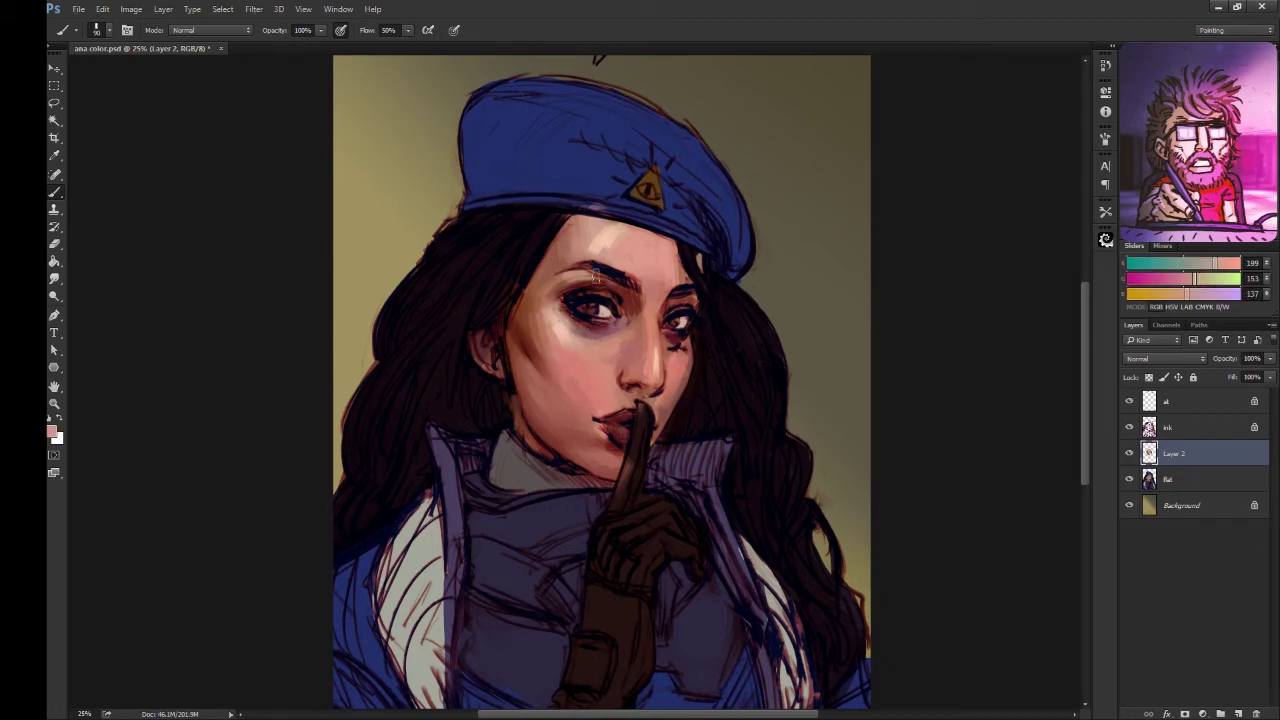
alt+click(615, 440)
alt+click(678, 330)
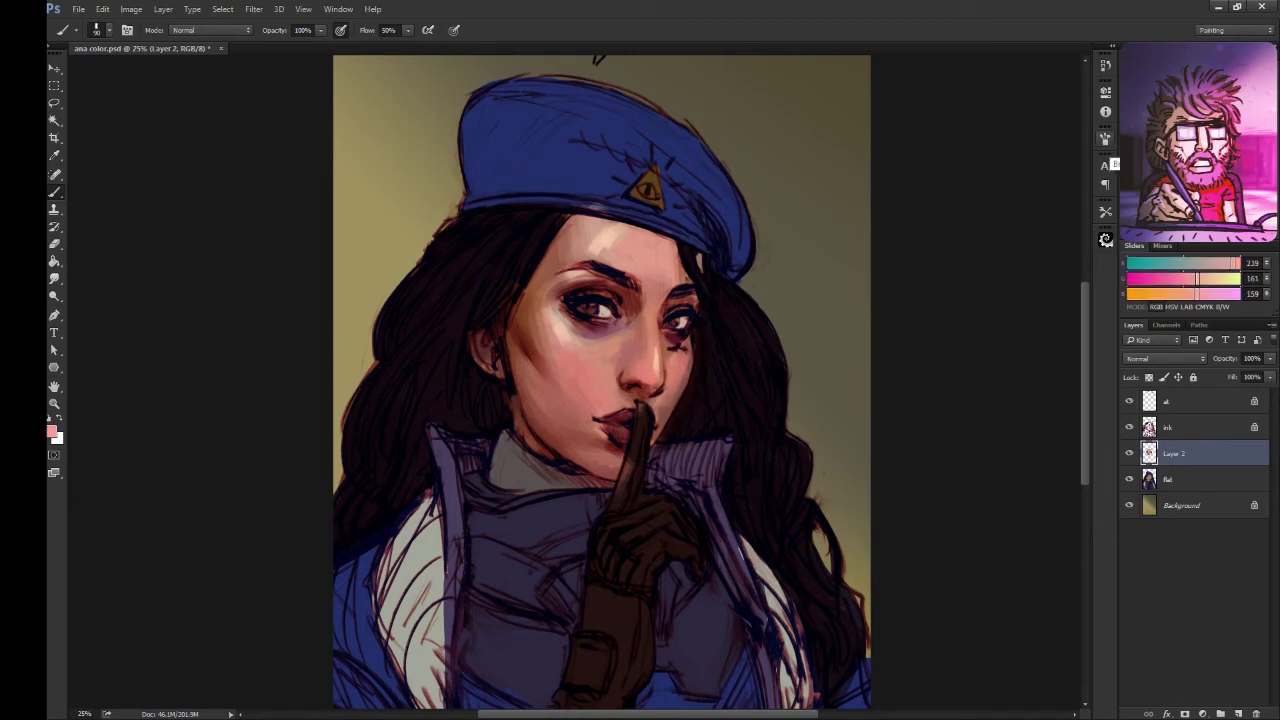
alt+click(640, 358)
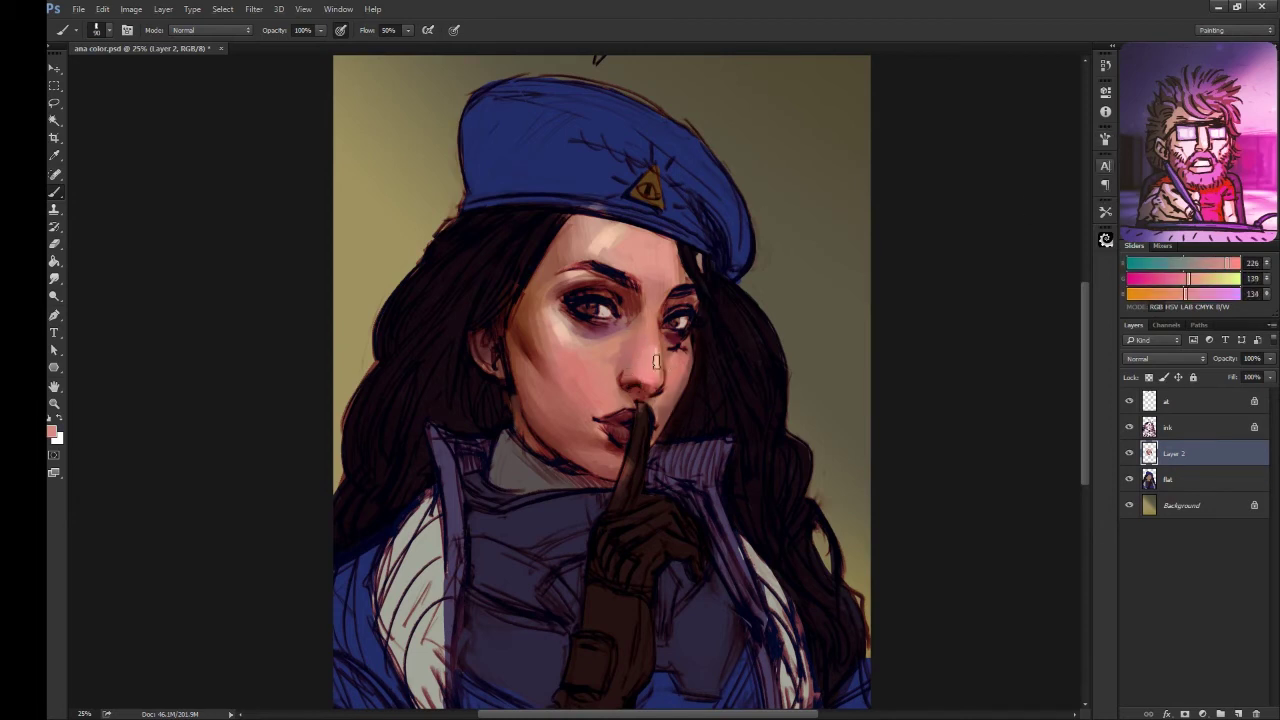
alt+click(586, 380)
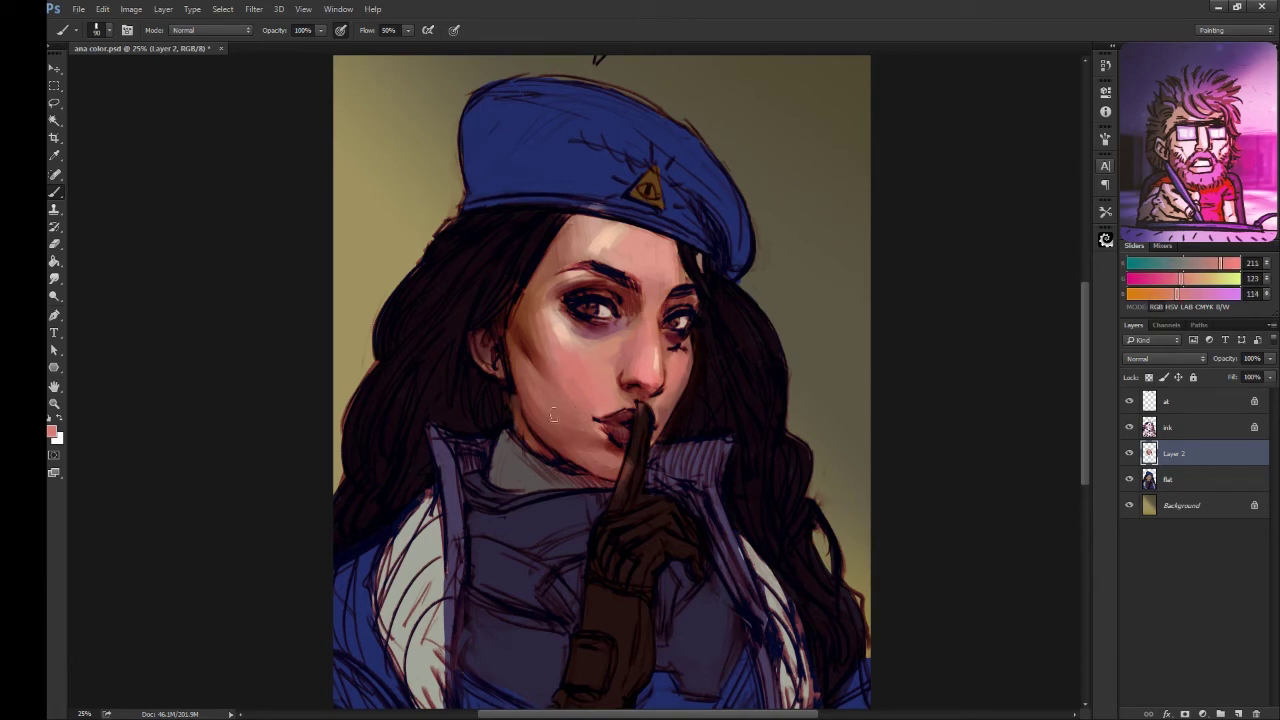
alt+click(571, 463)
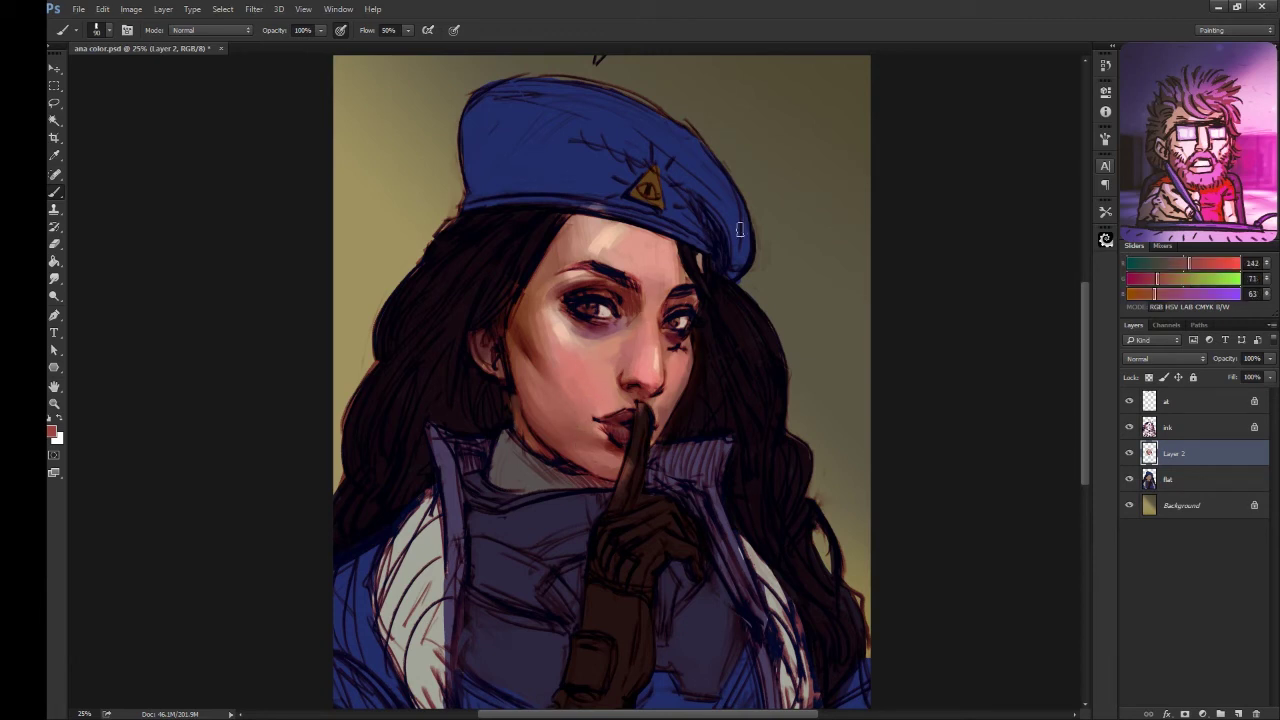
alt+click(688, 363)
alt+click(644, 296)
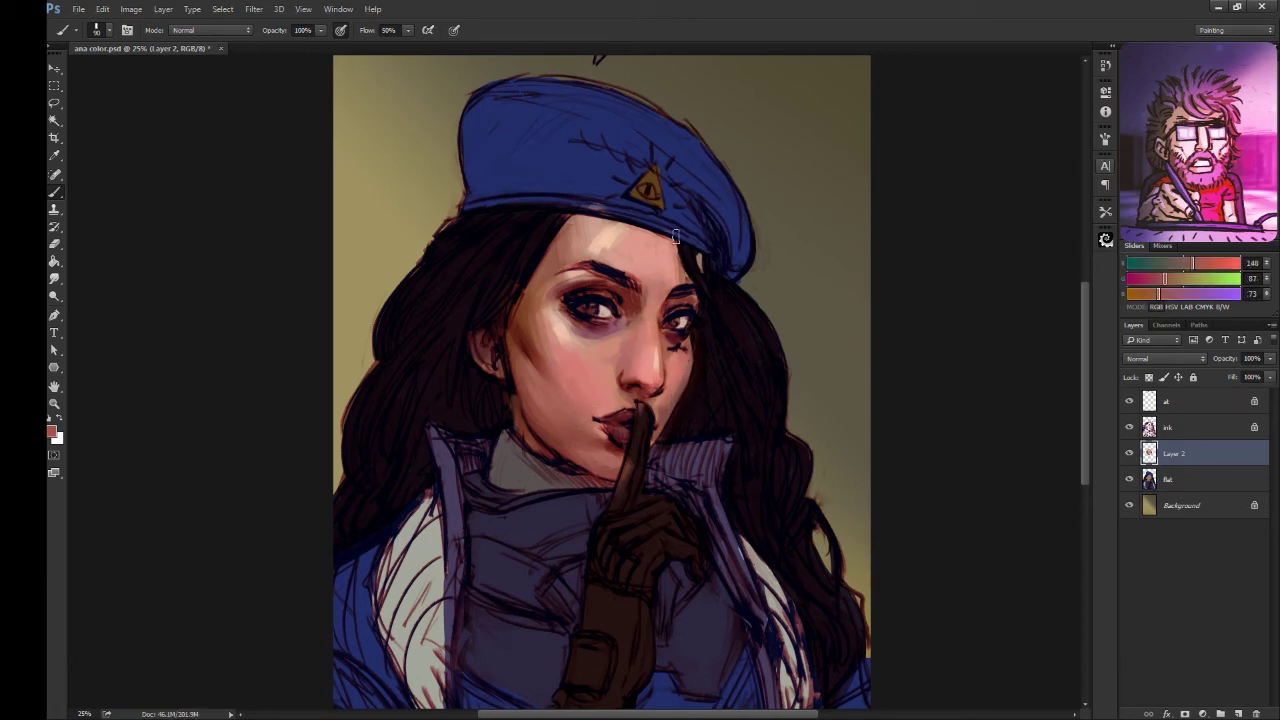
alt+click(618, 296)
alt+click(676, 308)
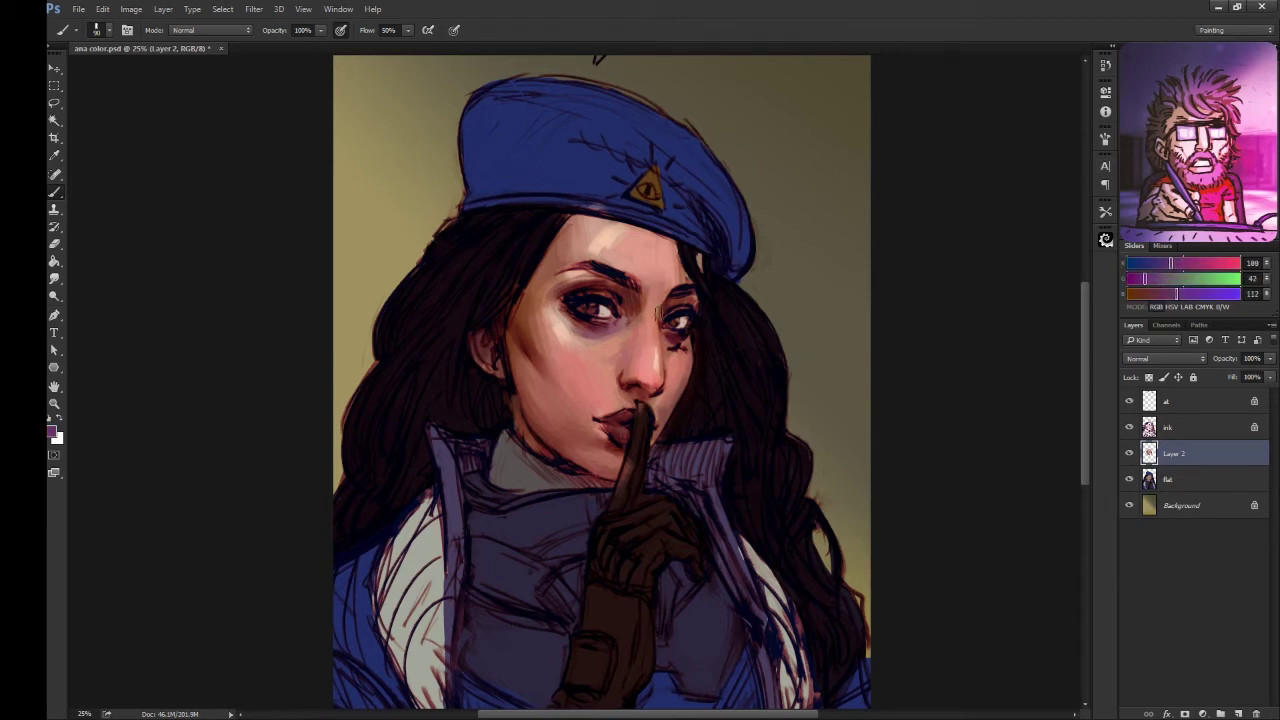
- Build lighter peach highlights on the forehead, nose and cheek with sampled skin tones
alt+click(681, 303)
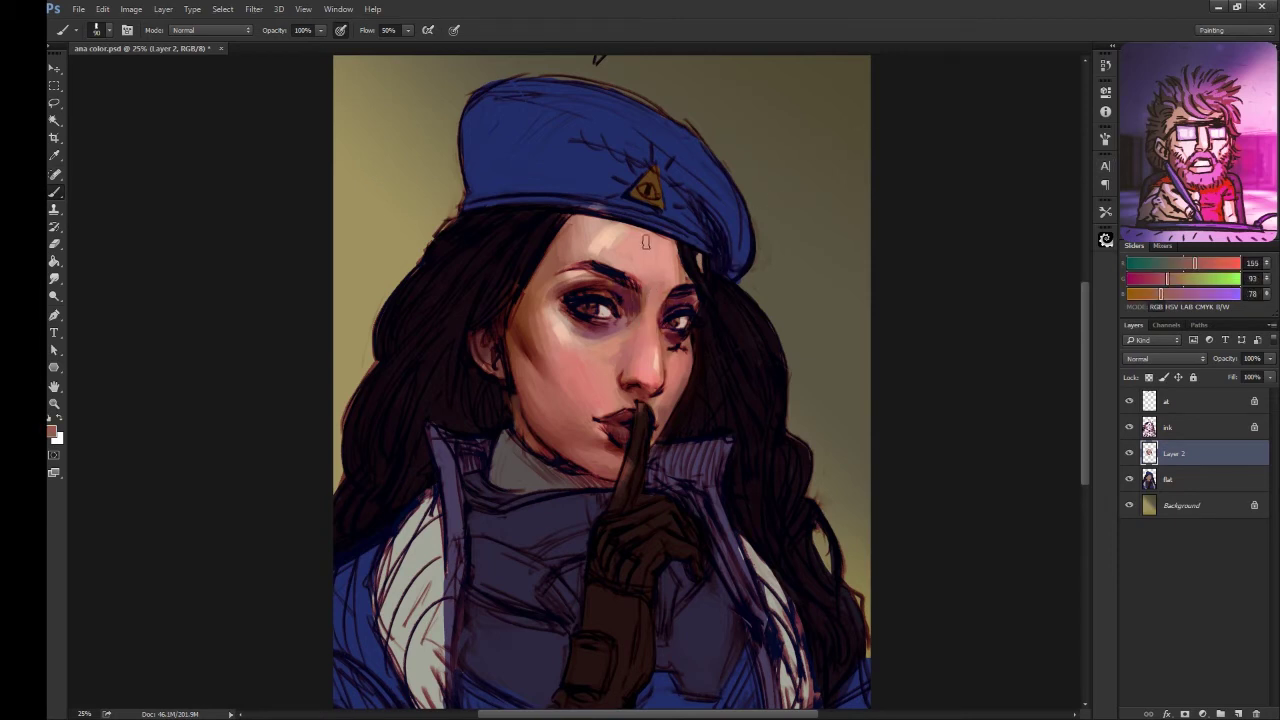
alt+click(687, 317)
alt+click(682, 266)
alt+click(678, 255)
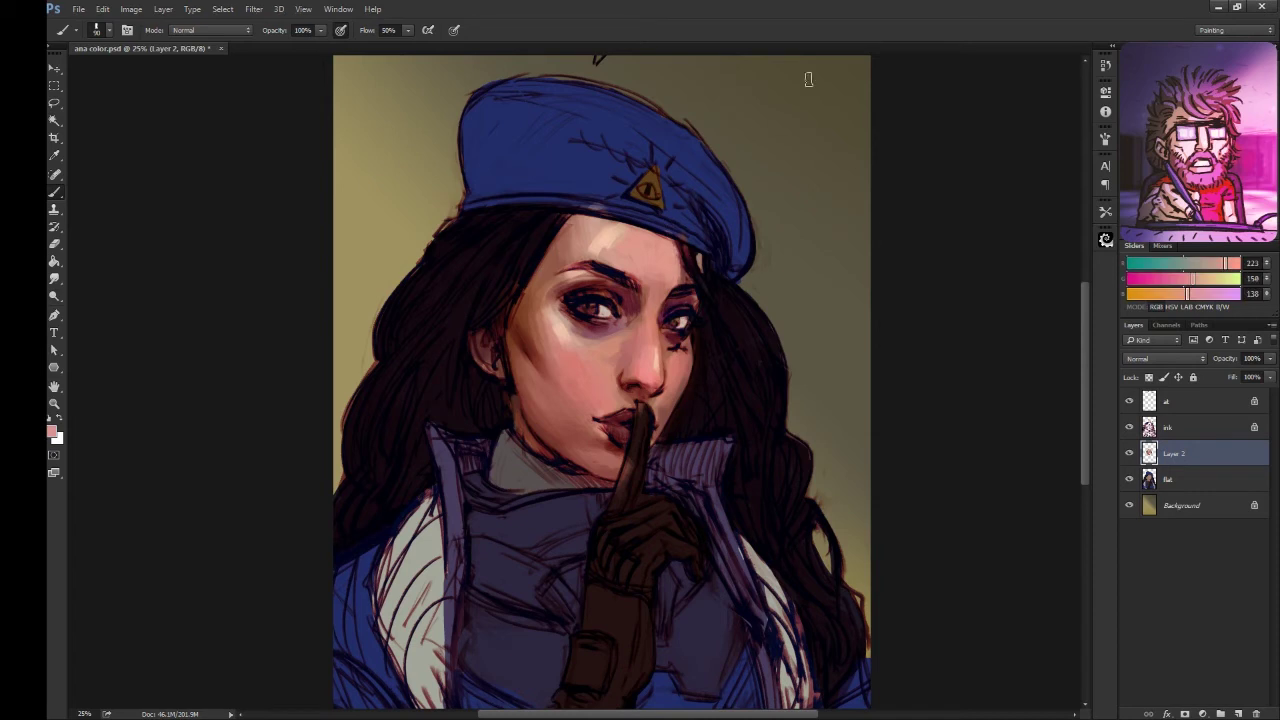
alt+click(563, 386)
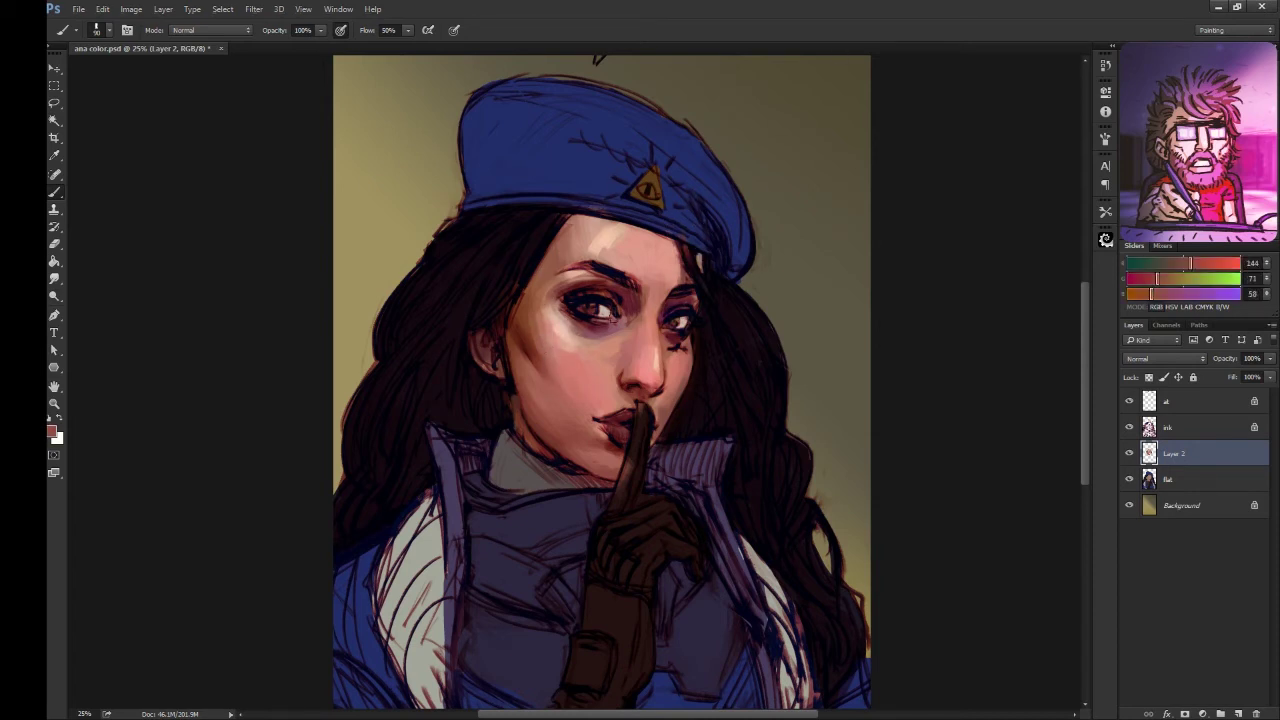
alt+click(566, 303)
alt+click(517, 393)
alt+click(513, 390)
alt+click(529, 434)
alt+click(546, 451)
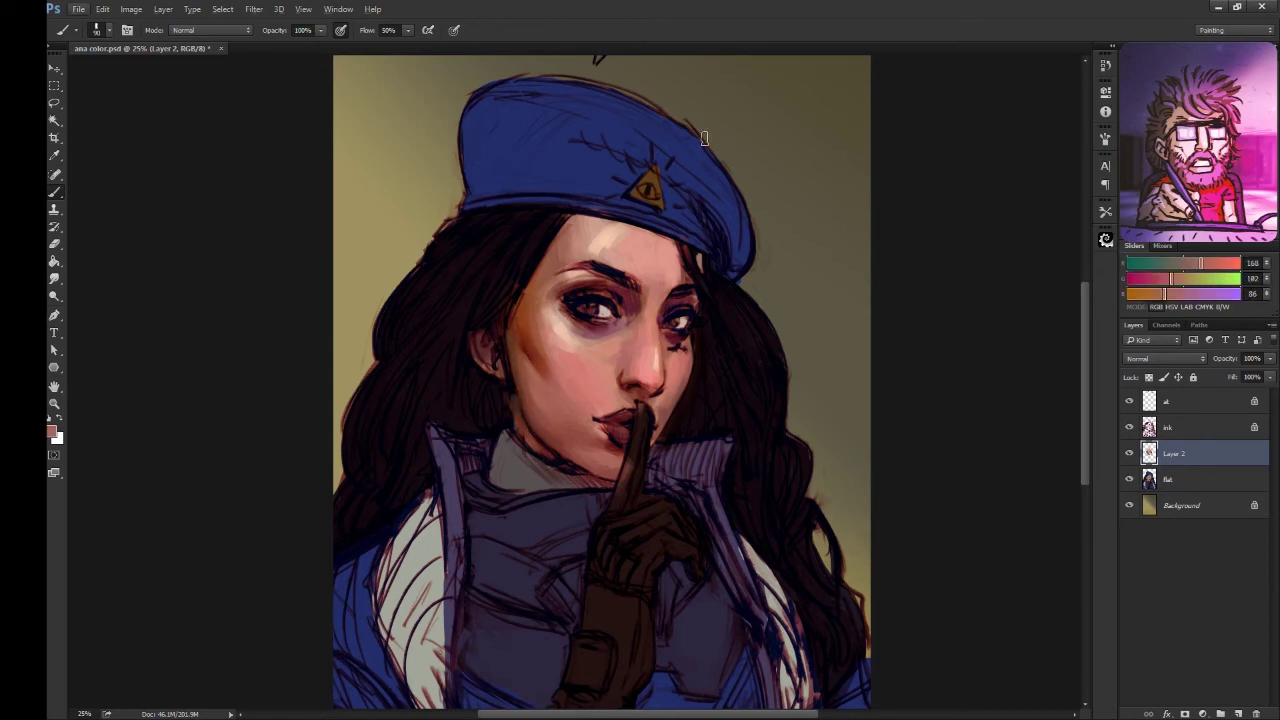
alt+click(612, 420)
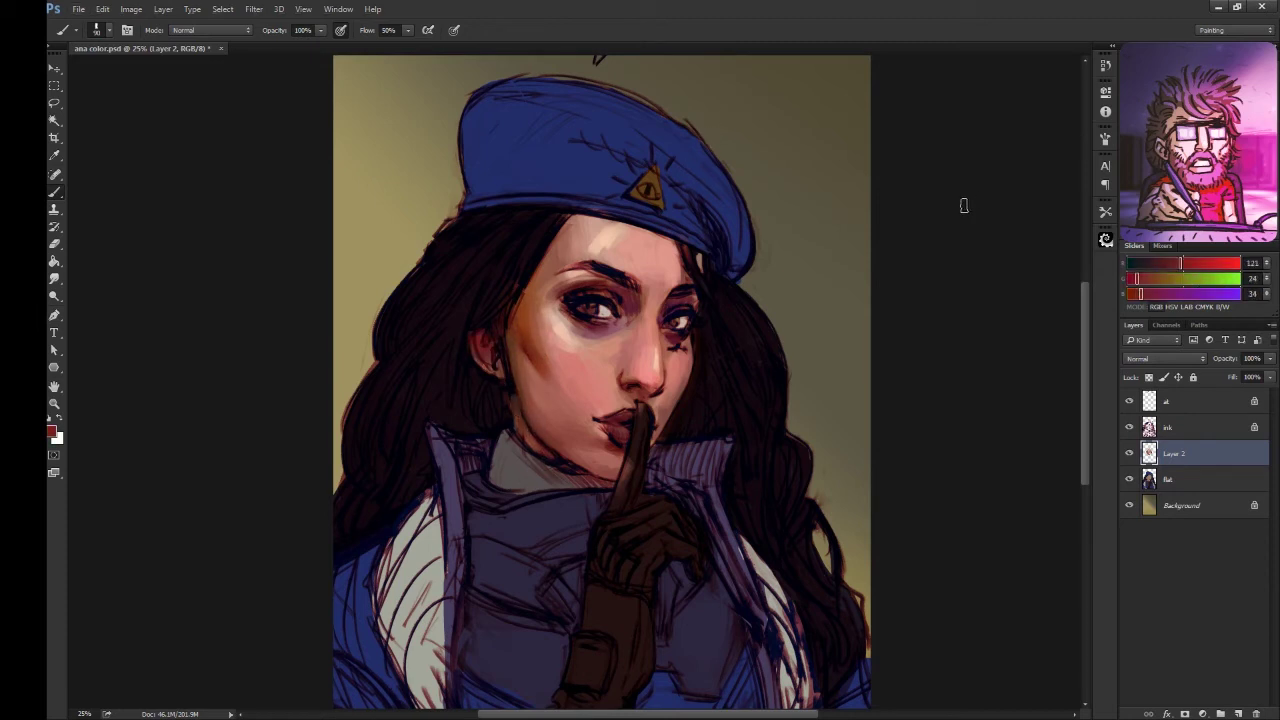
alt+click(654, 358)
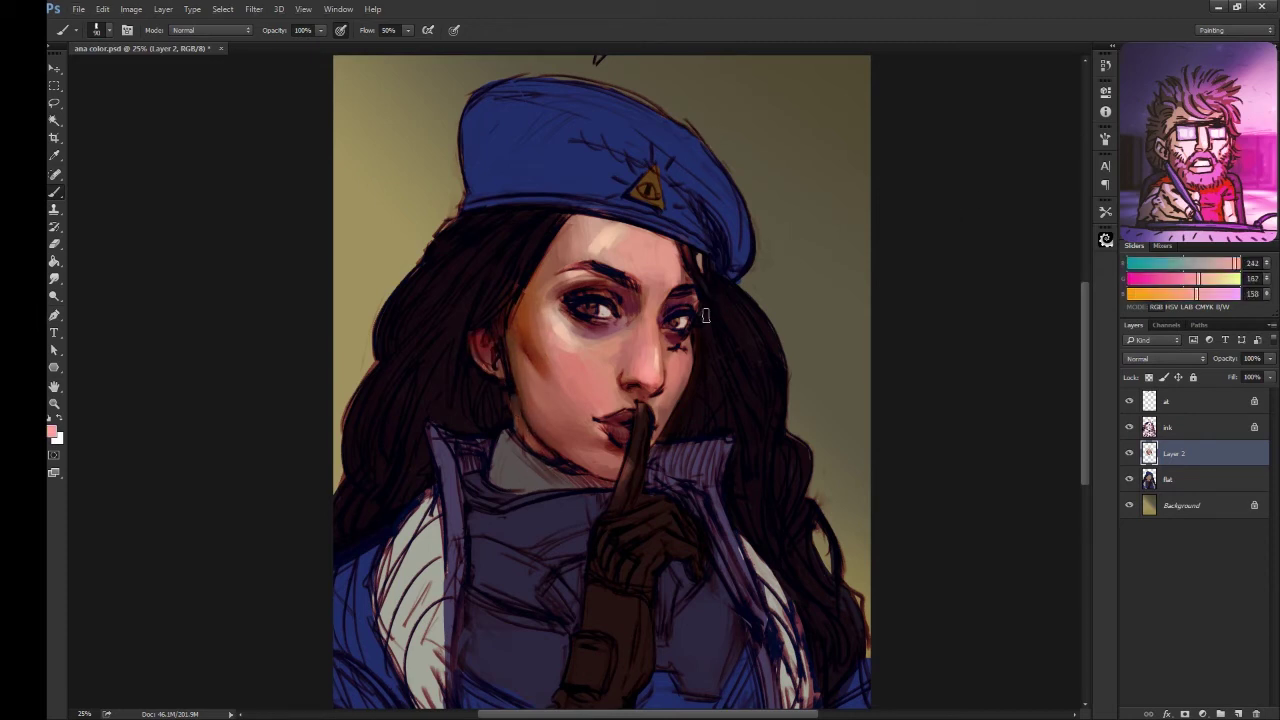
drag(687, 414, 703, 389)
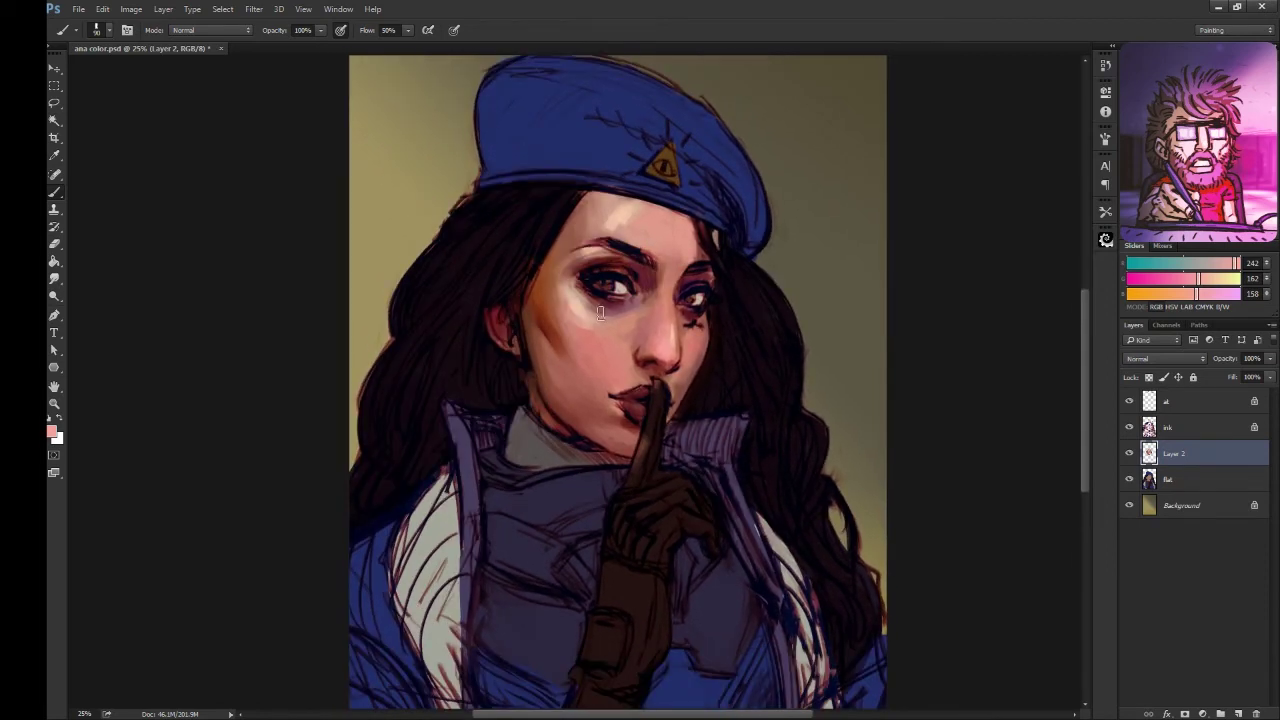
- Sample a deep red and paint darker shading along the left cheek edge
alt+click(596, 328)
alt+click(597, 367)
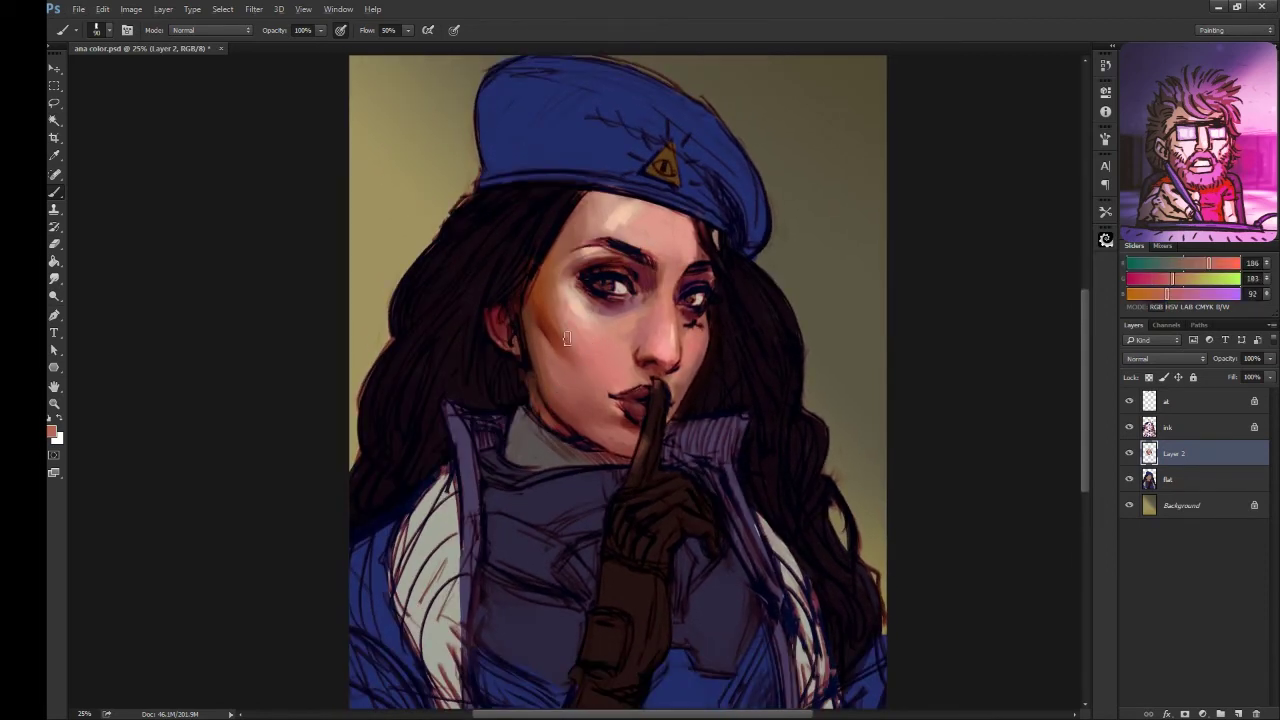
alt+click(574, 346)
alt+click(572, 350)
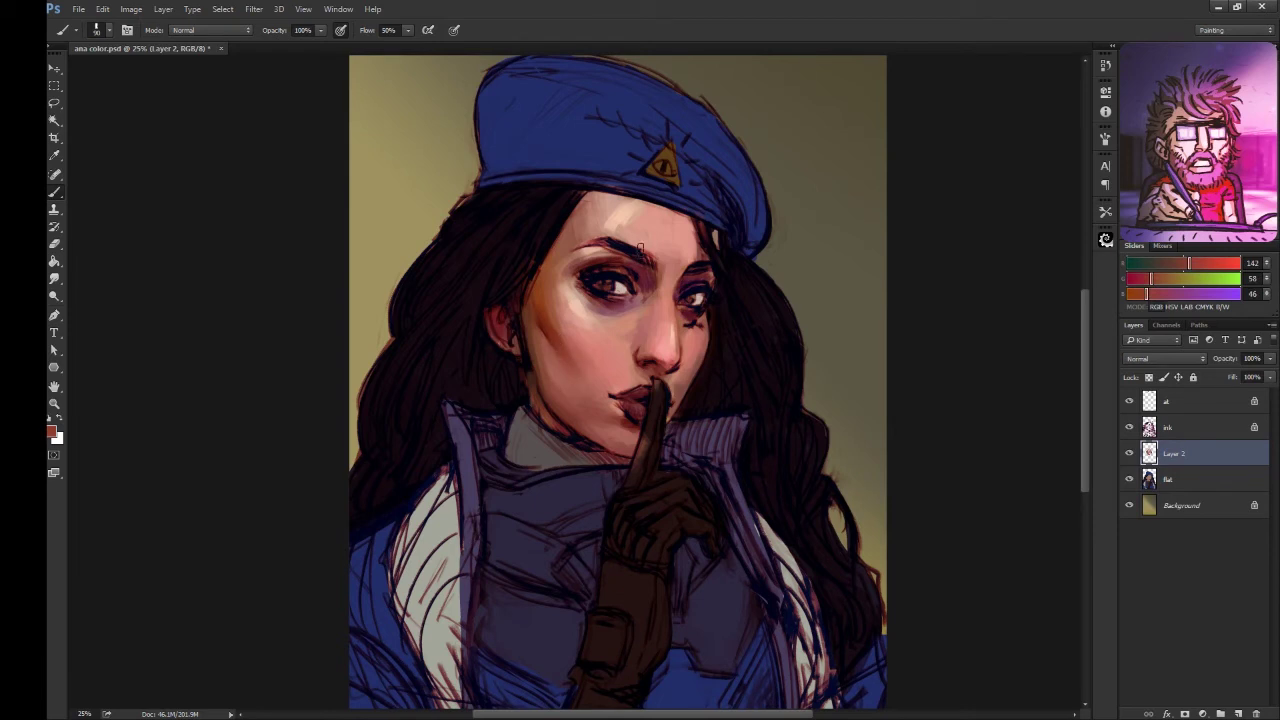
alt+click(534, 337)
drag(534, 337, 560, 350)
- Smooth the nose bridge and tip with warm pinkish skin tones and highlights
alt+click(571, 330)
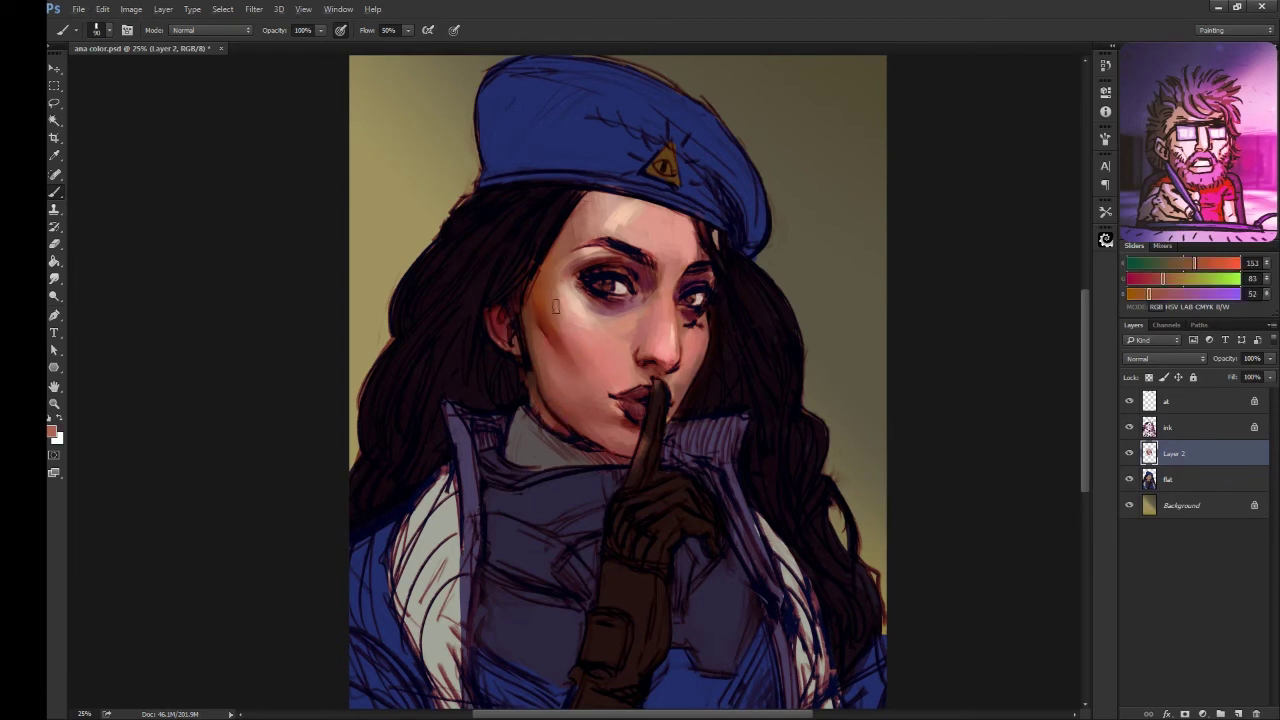
alt+click(633, 220)
alt+click(631, 222)
alt+click(630, 212)
scroll(638, 300, down, 1)
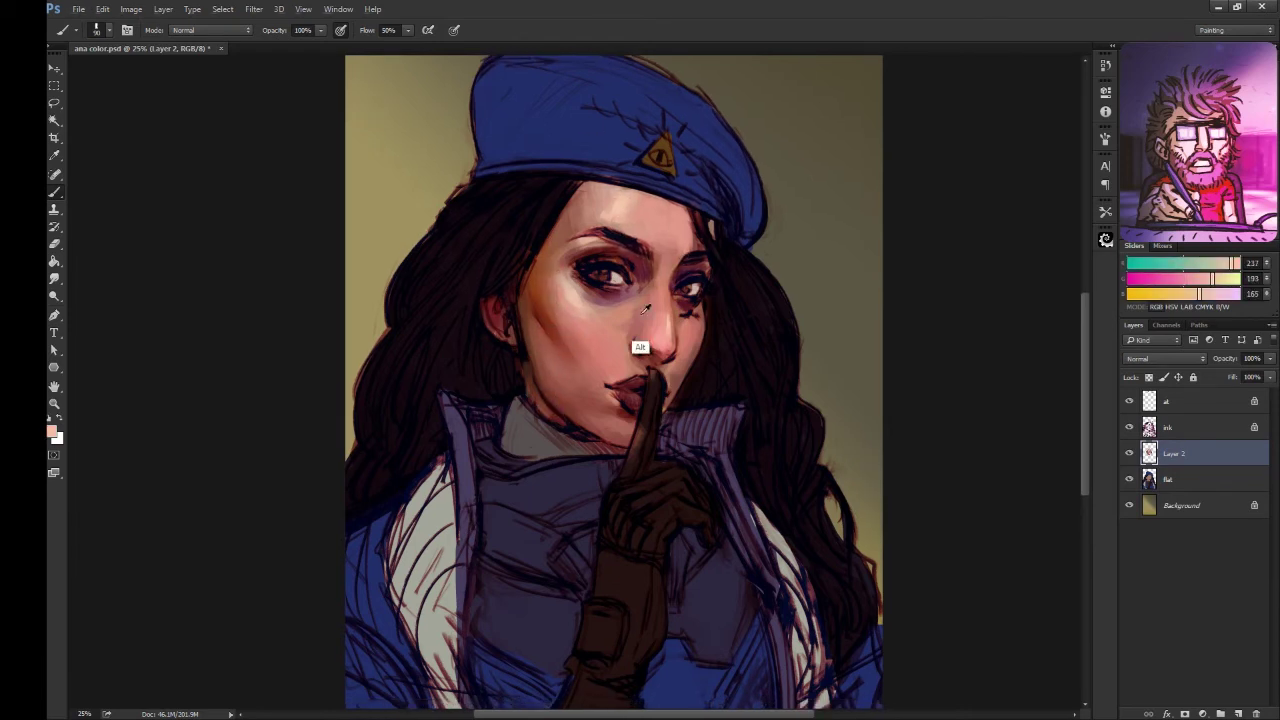
alt+click(625, 322)
alt+click(625, 322)
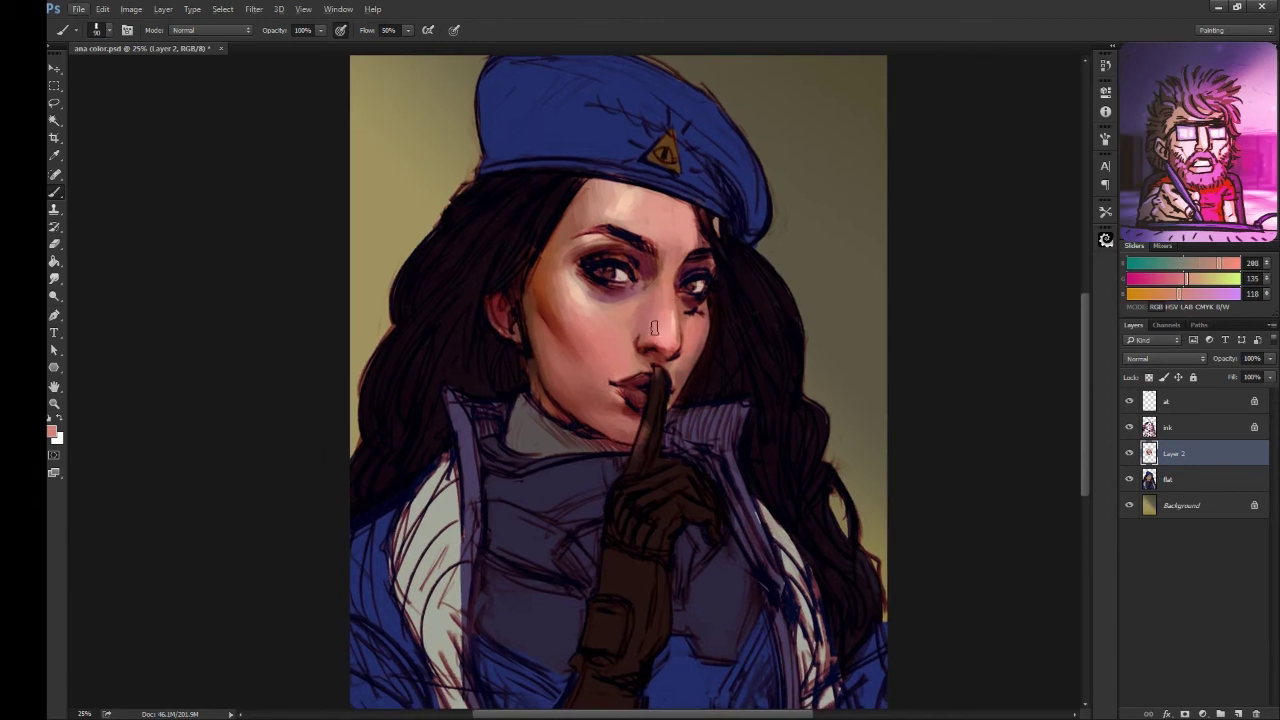
alt+click(625, 370)
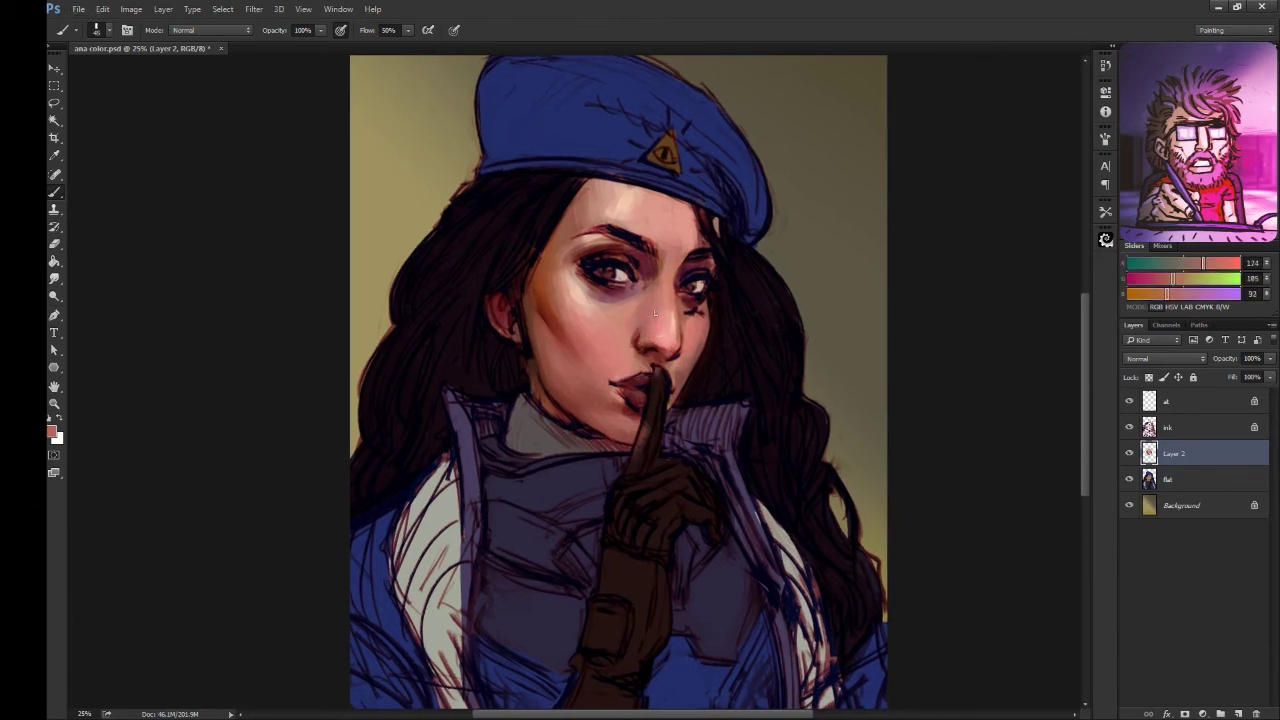
alt+click(673, 322)
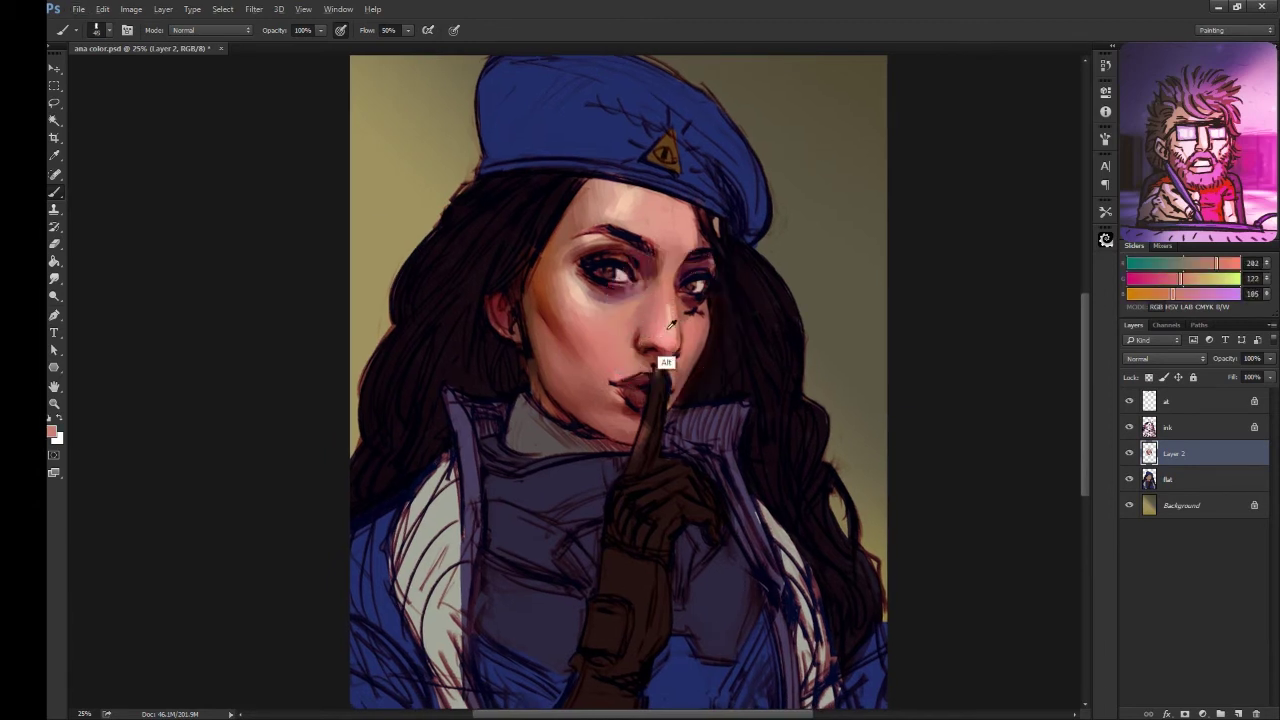
alt+click(665, 330)
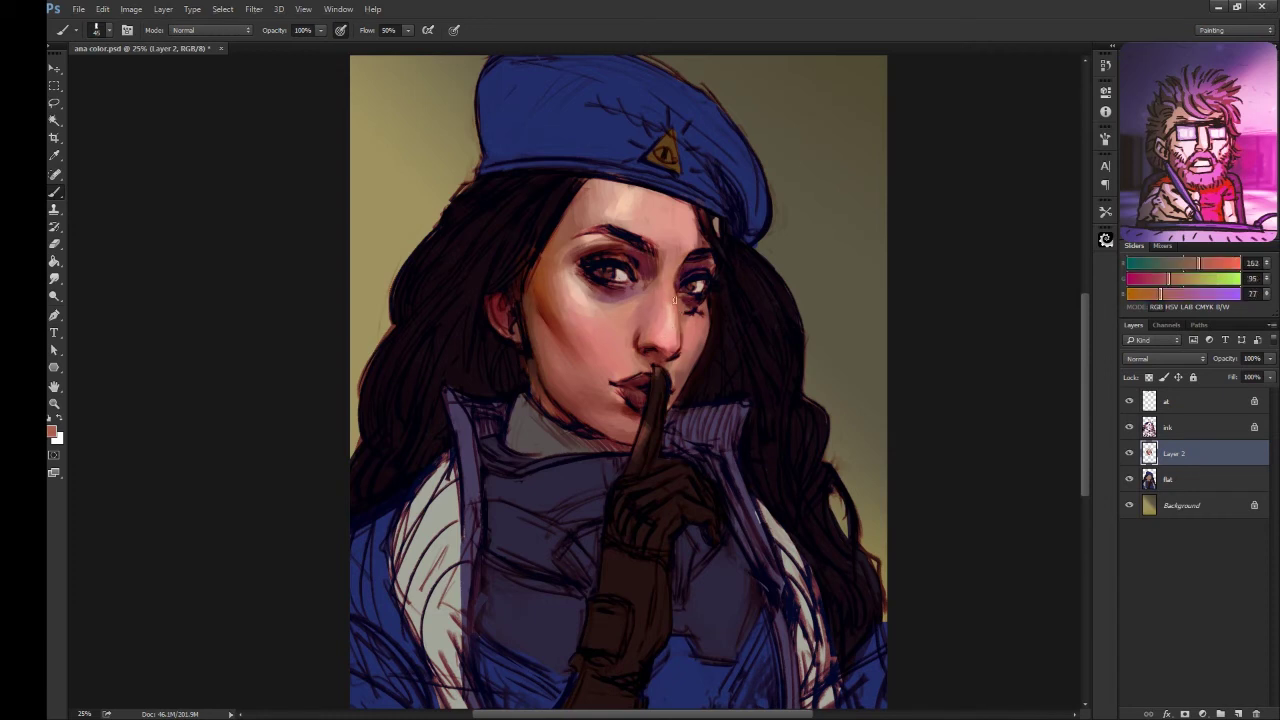
alt+click(700, 378)
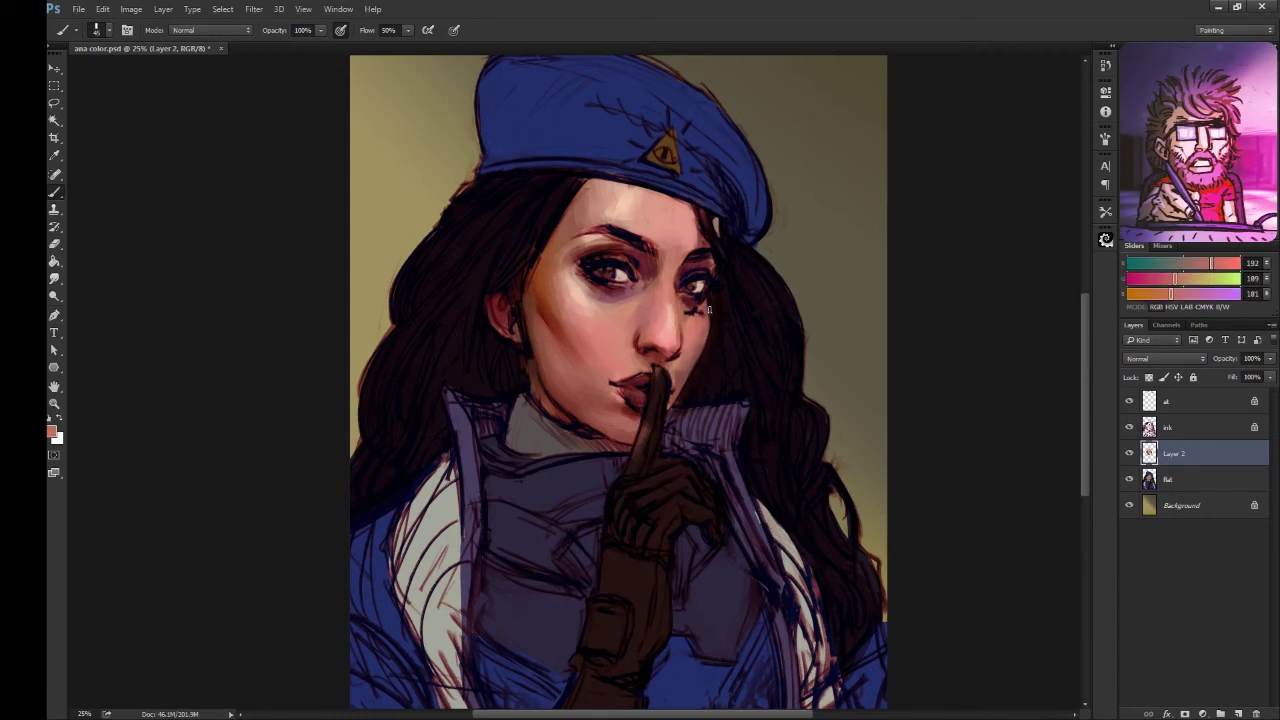
alt+click(688, 352)
alt+click(680, 314)
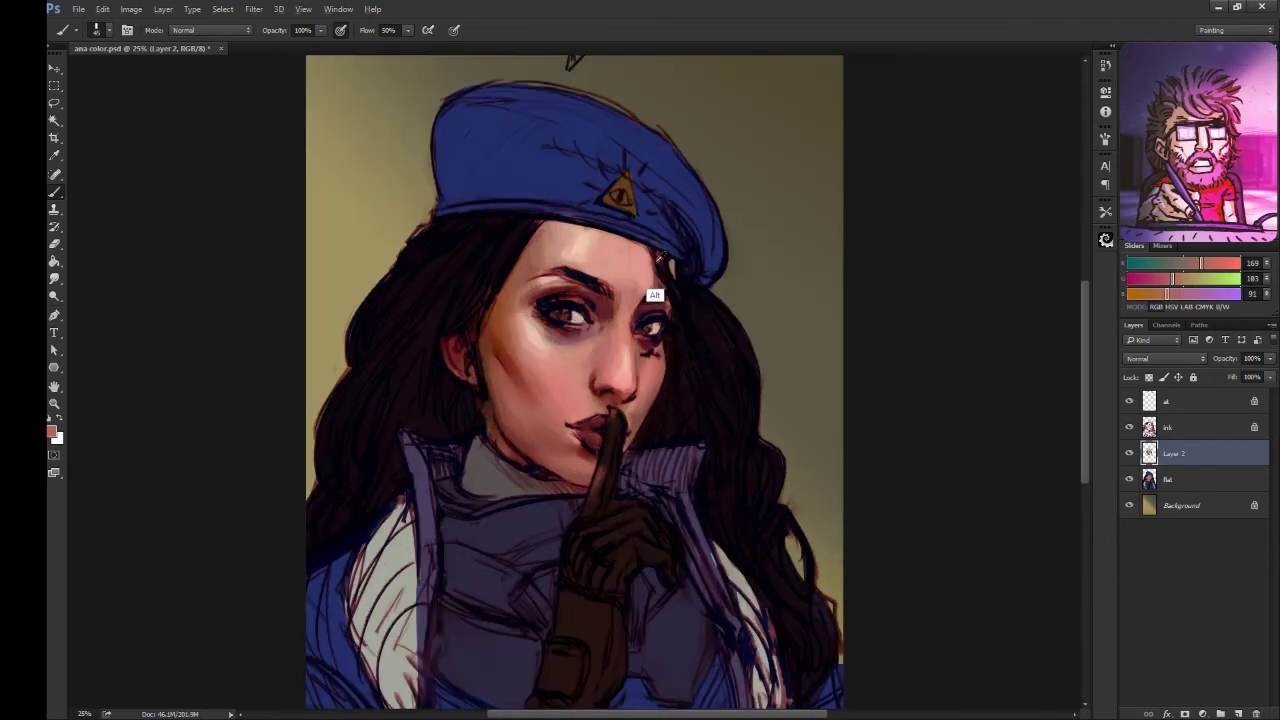
- Sample tones around the eyes and nose, then darken the grey neck under the chin
alt+click(655, 296)
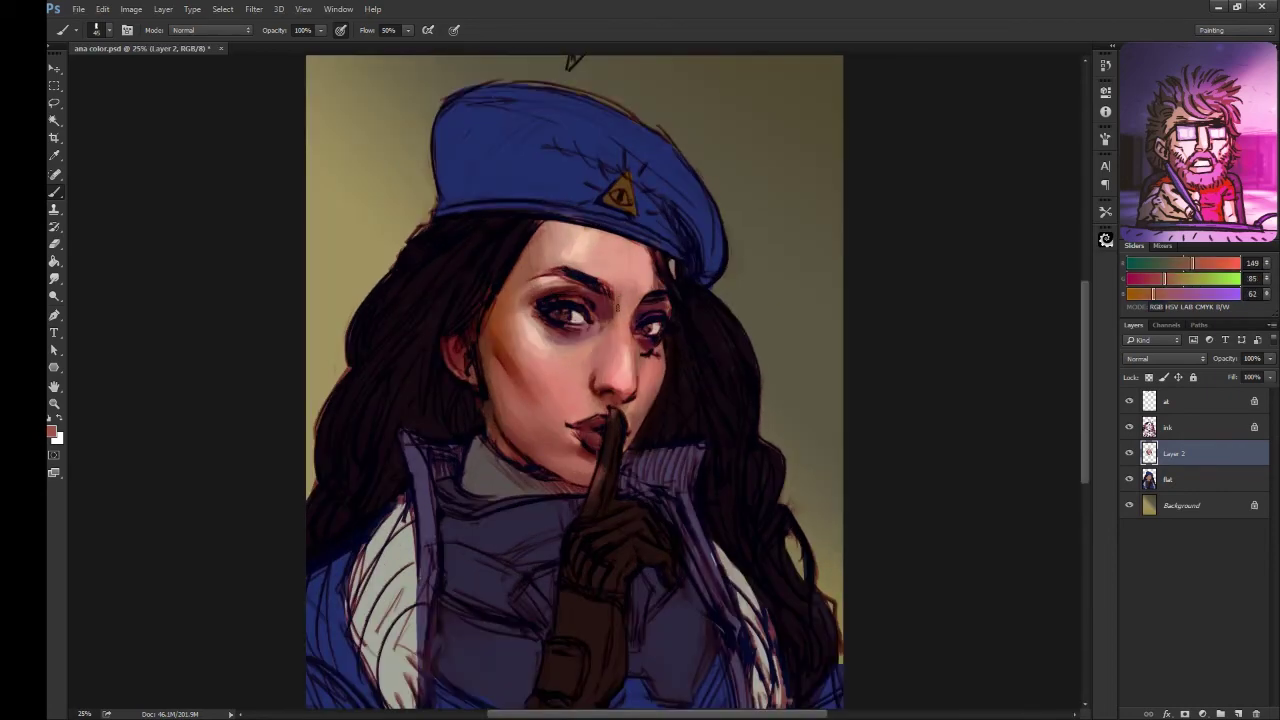
alt+click(625, 295)
alt+click(636, 298)
alt+click(625, 295)
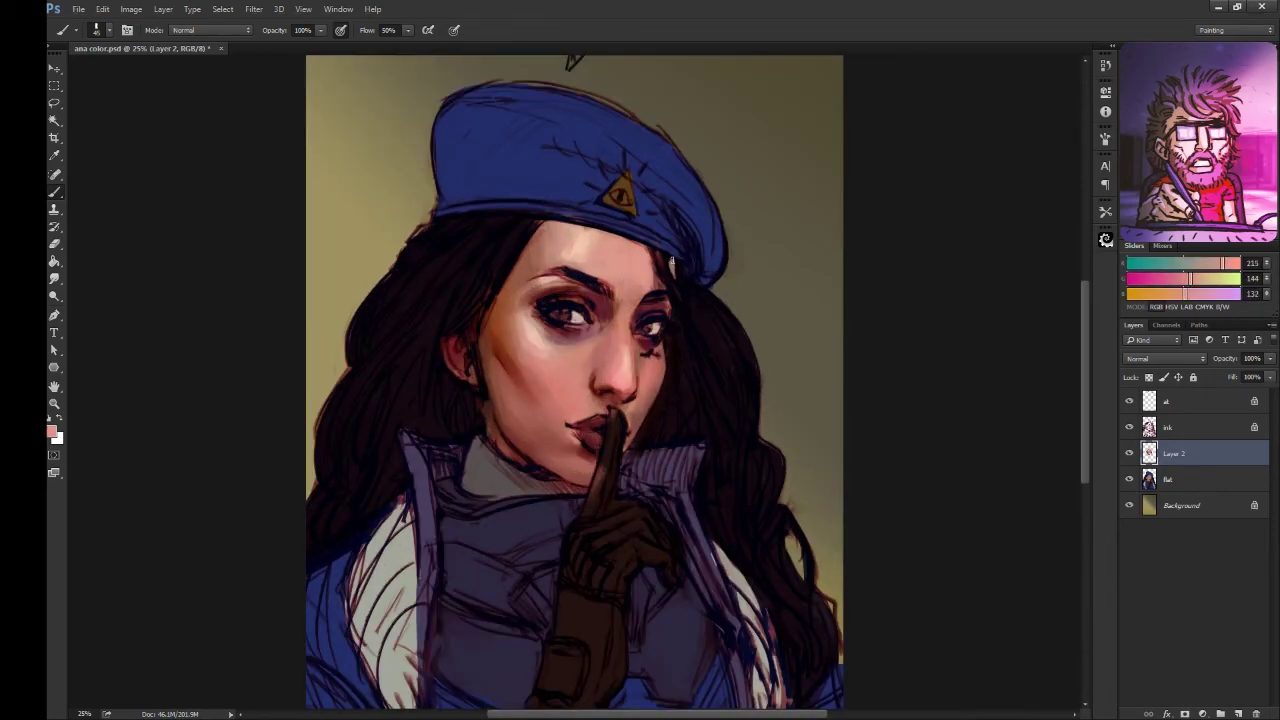
alt+click(615, 322)
alt+click(627, 347)
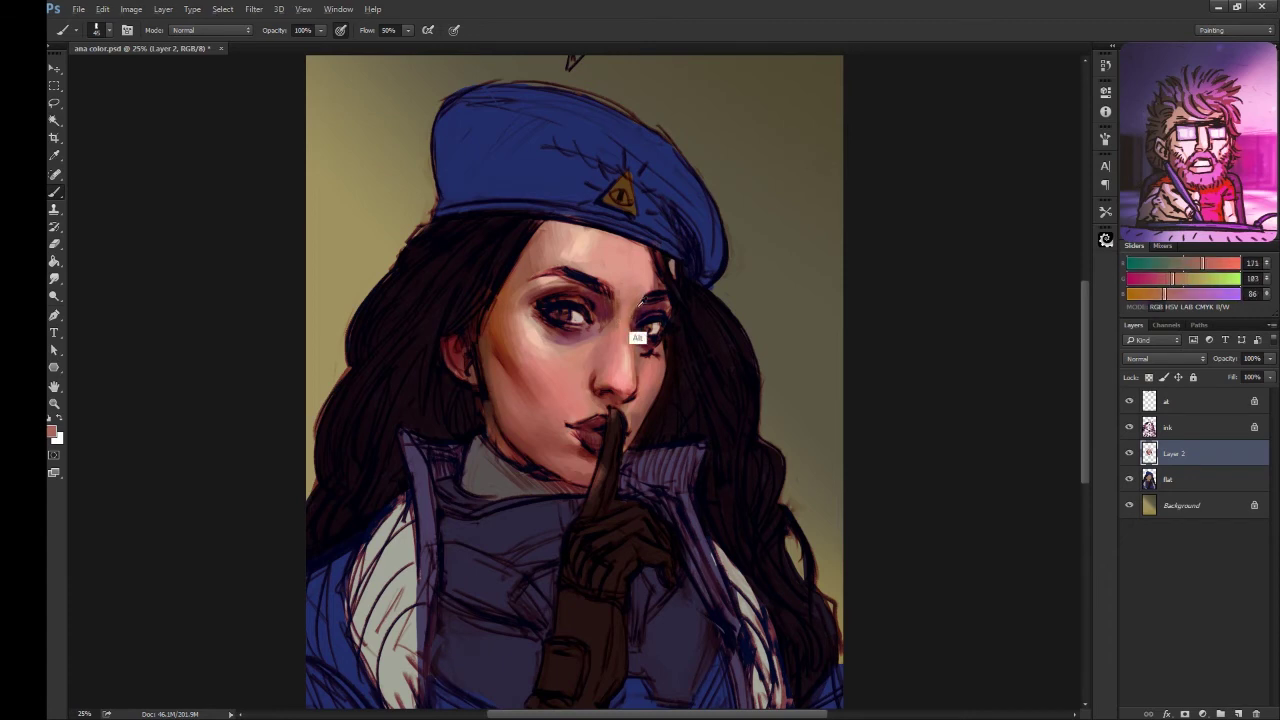
alt+click(631, 320)
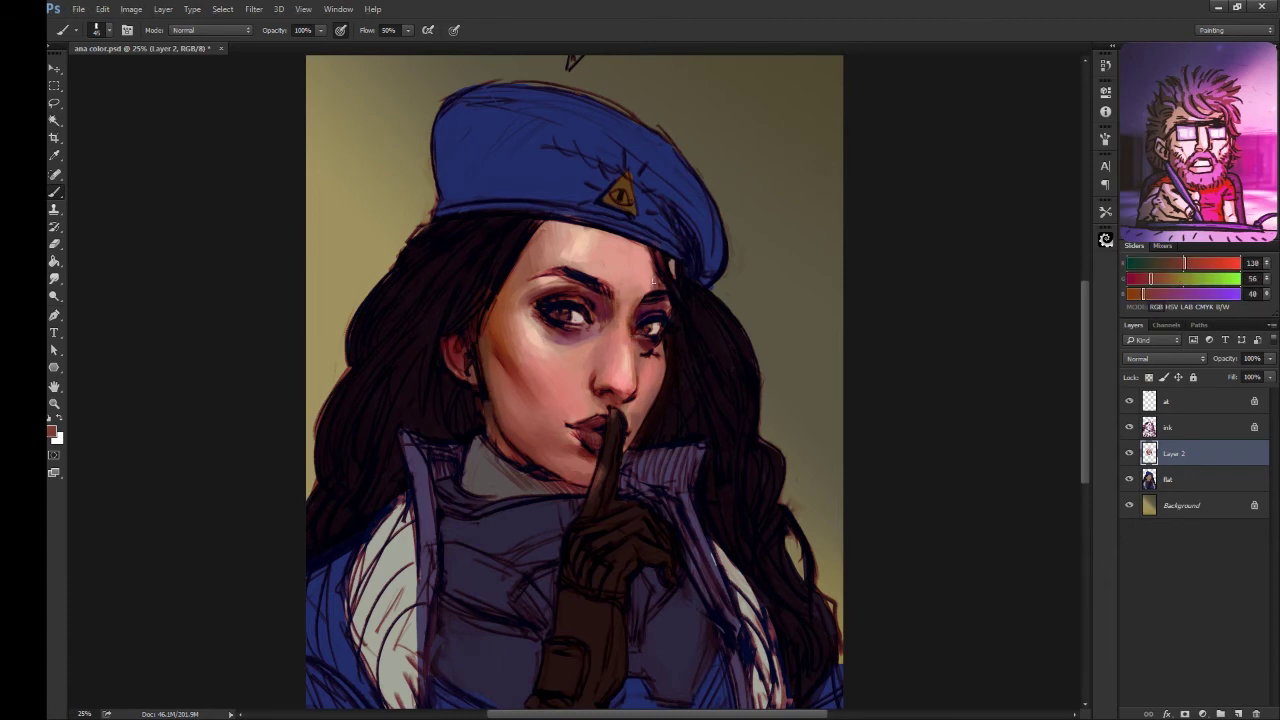
alt+click(614, 315)
alt+click(591, 491)
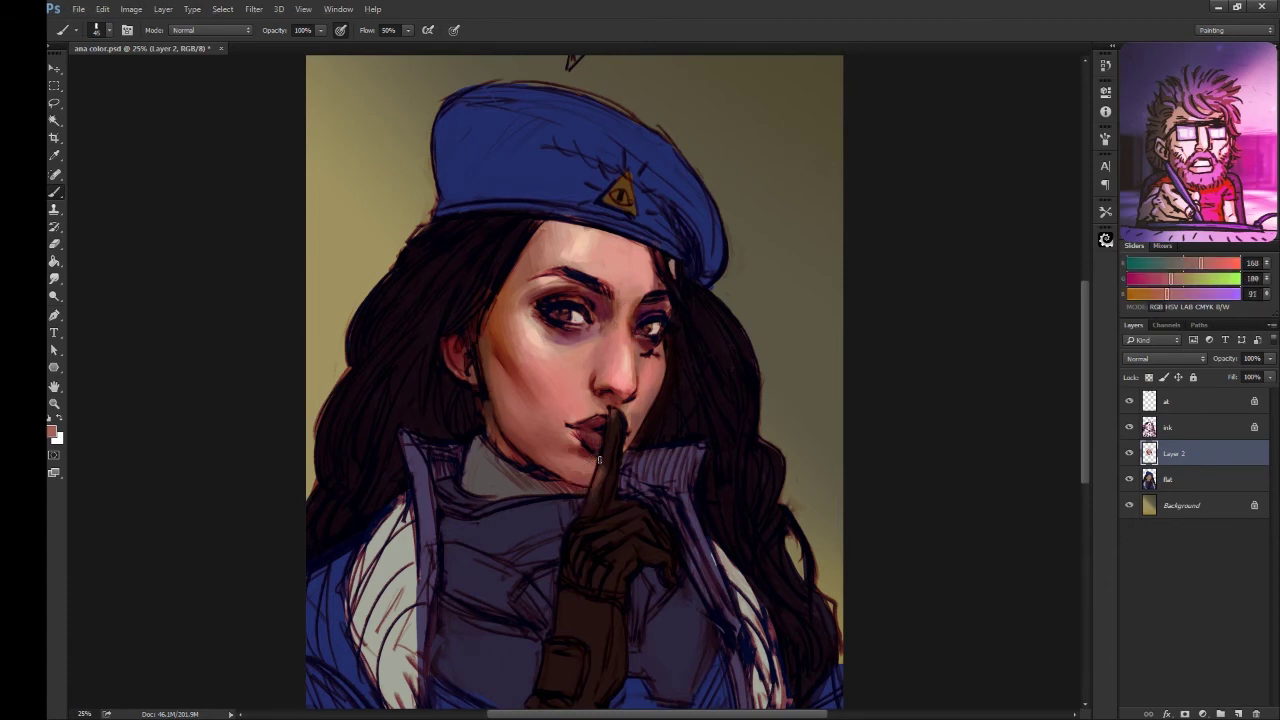
alt+click(511, 512)
mouse_move(495, 455)
mouse_down()
mouse_move(476, 490)
mouse_move(585, 496)
mouse_move(484, 470)
mouse_move(551, 434)
mouse_up()
- Sample the lip red and skin tones, then shade the cheek with soft pink
alt+click(592, 397)
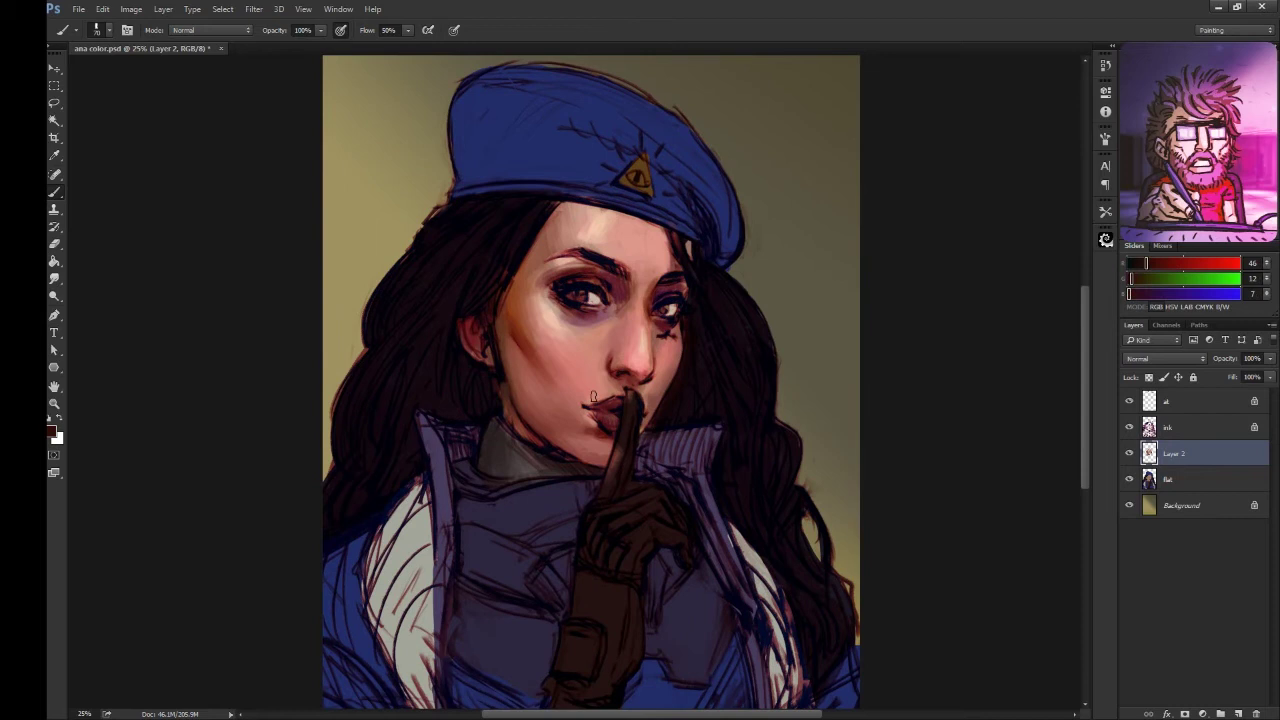
alt+click(512, 403)
alt+click(514, 382)
alt+click(520, 396)
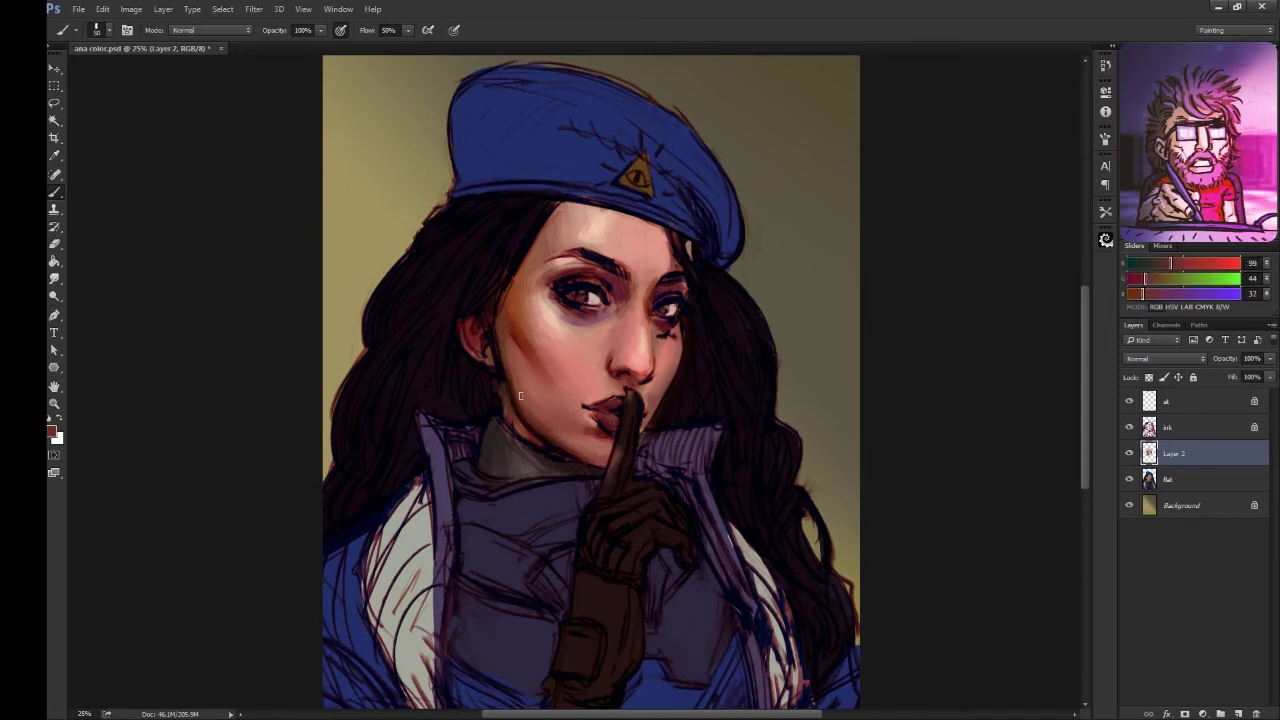
alt+click(507, 418)
drag(529, 425, 523, 411)
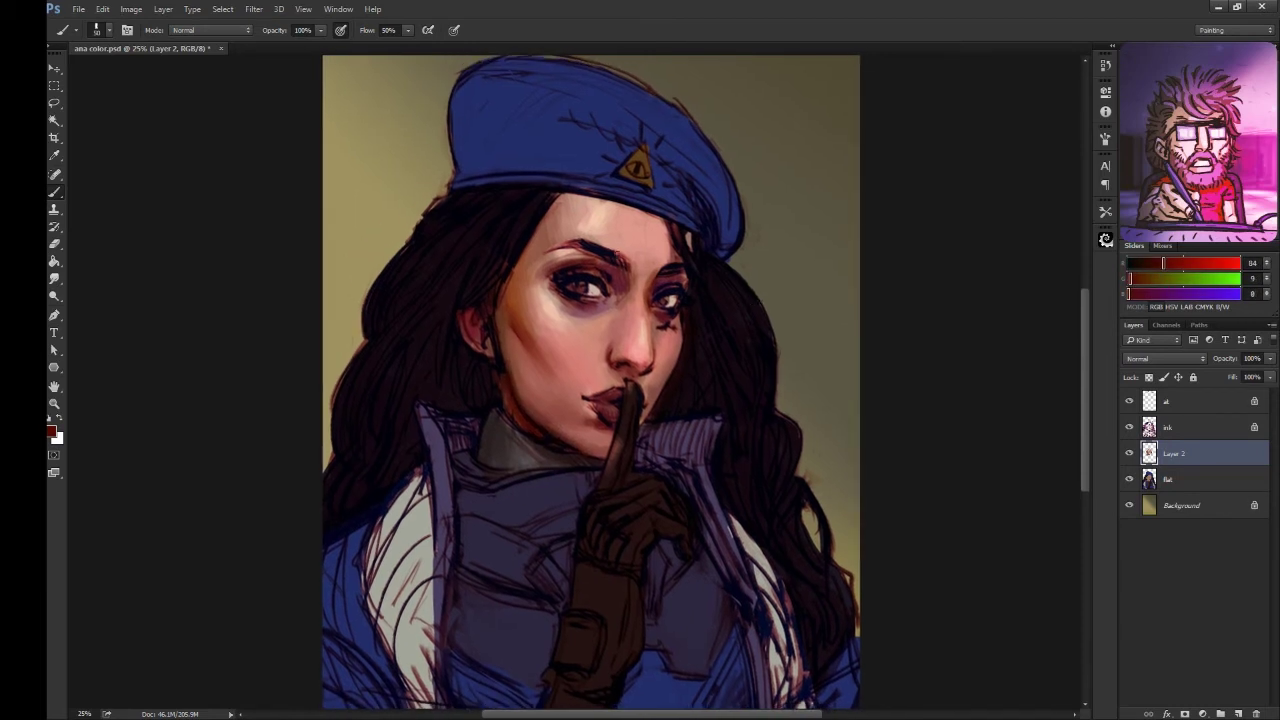
- Refine the area around the nose and eyes with pink, cream and red skin tones
alt+click(523, 411)
alt+click(700, 470)
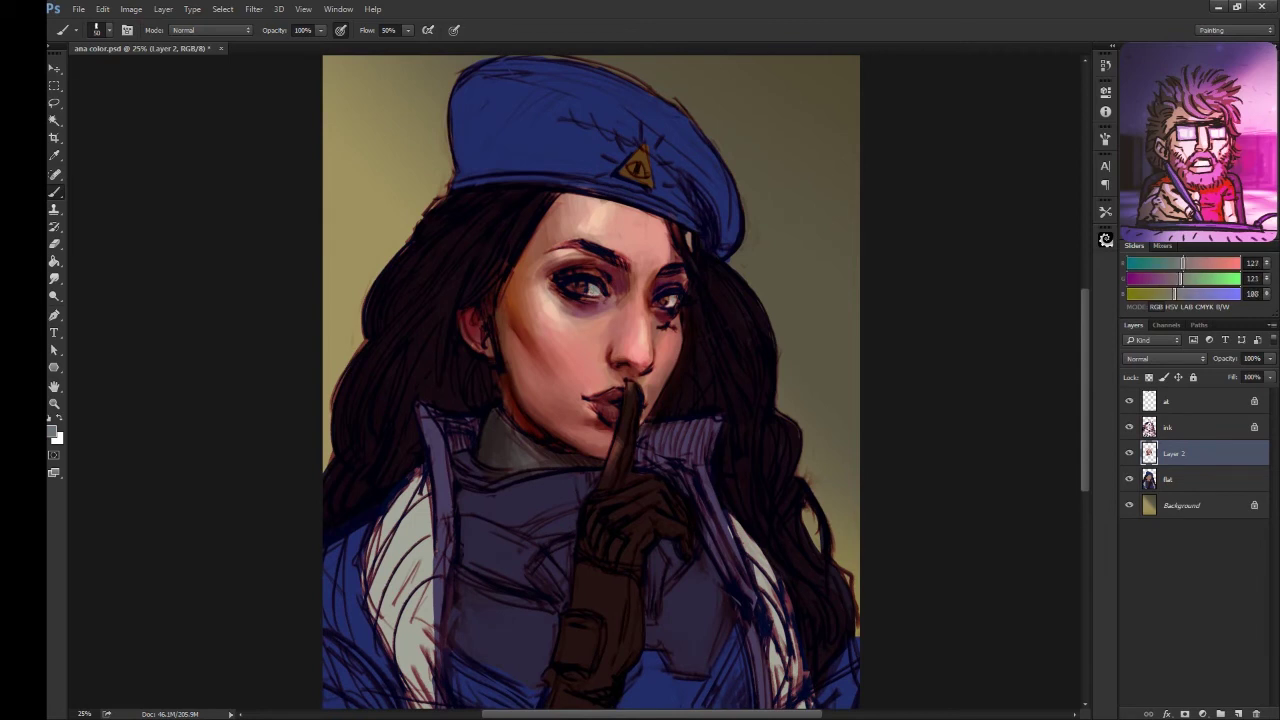
alt+click(593, 294)
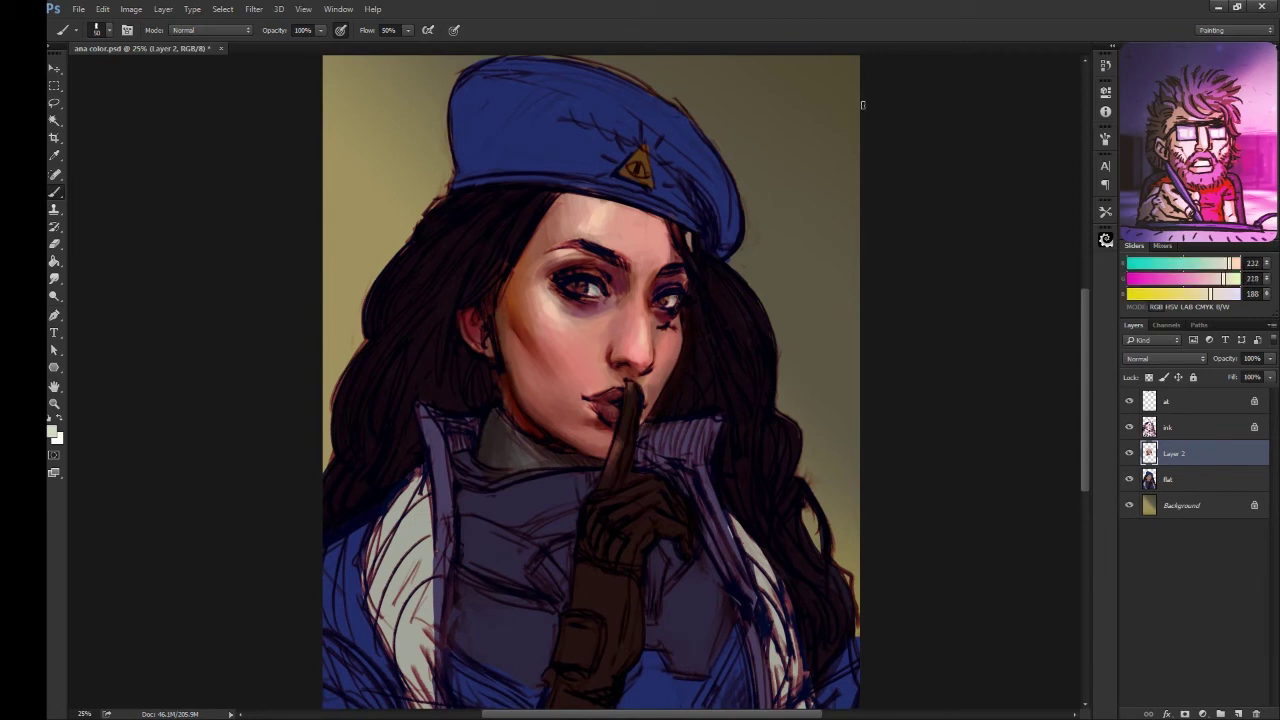
alt+click(626, 388)
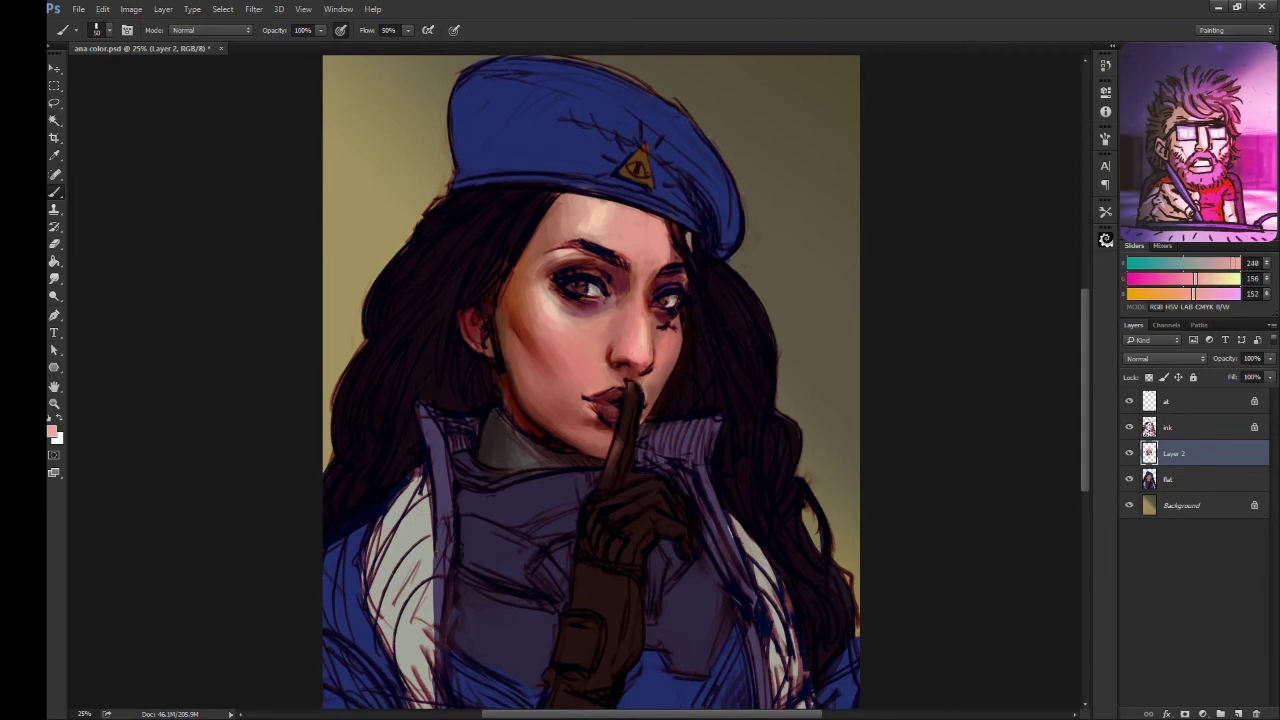
alt+click(620, 340)
alt+click(630, 395)
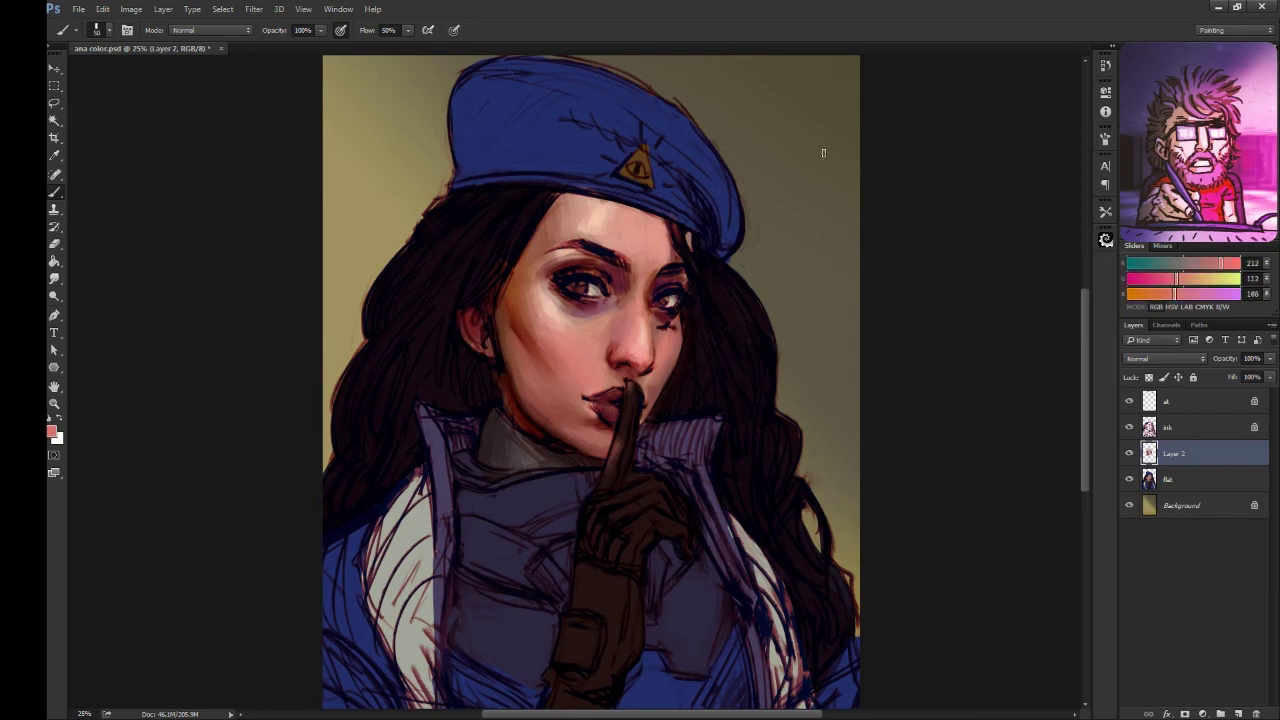
alt+click(594, 295)
alt+click(620, 340)
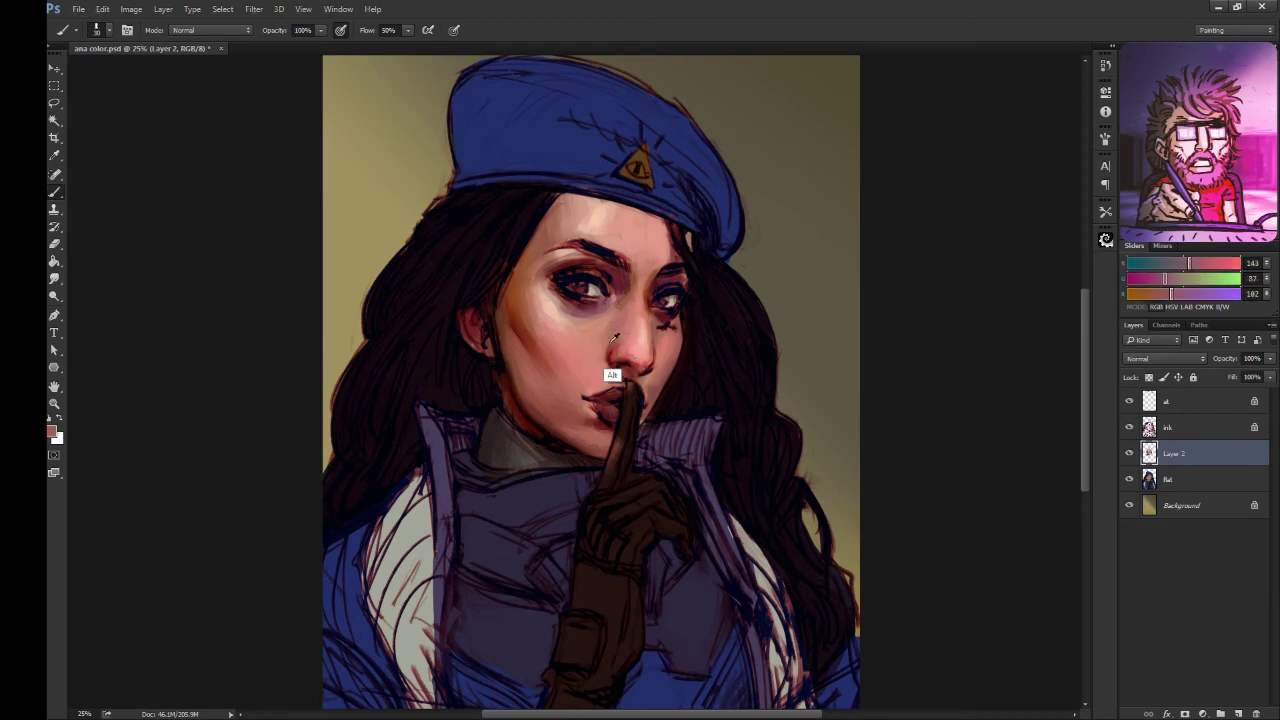
alt+click(649, 300)
key(ctrl+minus)
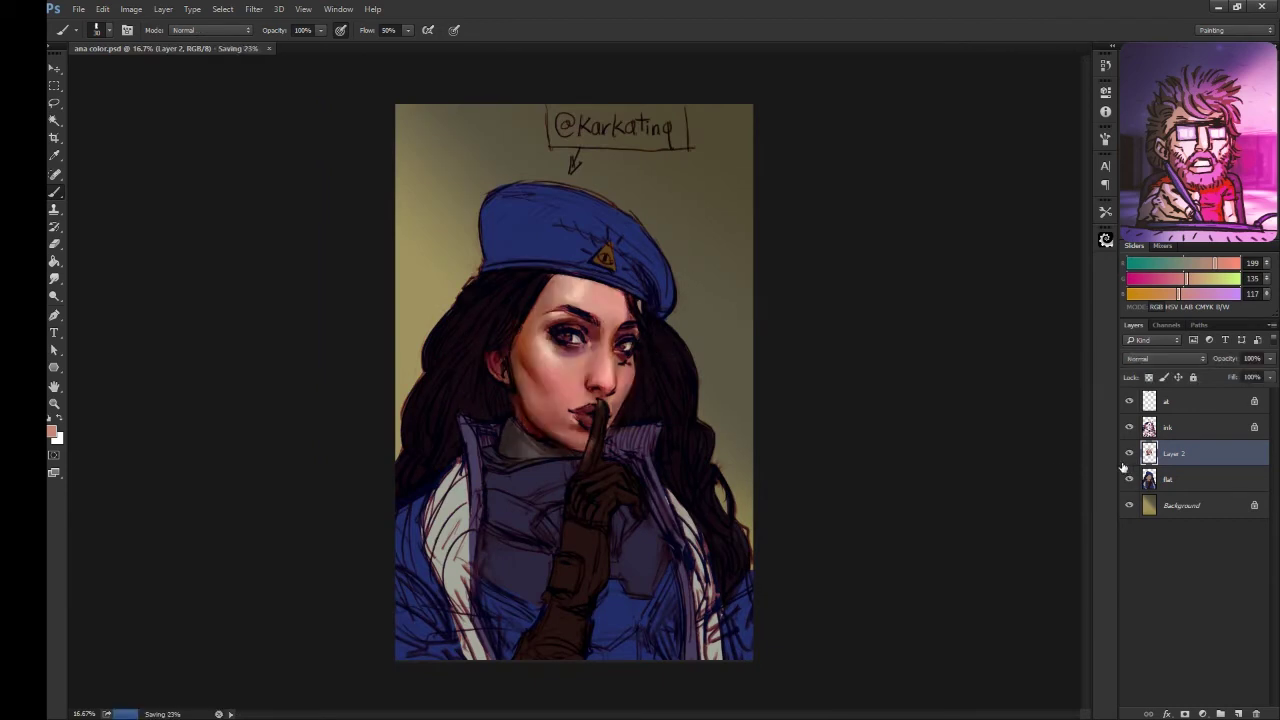
- Clip Layer 2 to the flat layer and brighten the beret top with lighter blue
alt+click(533, 216)
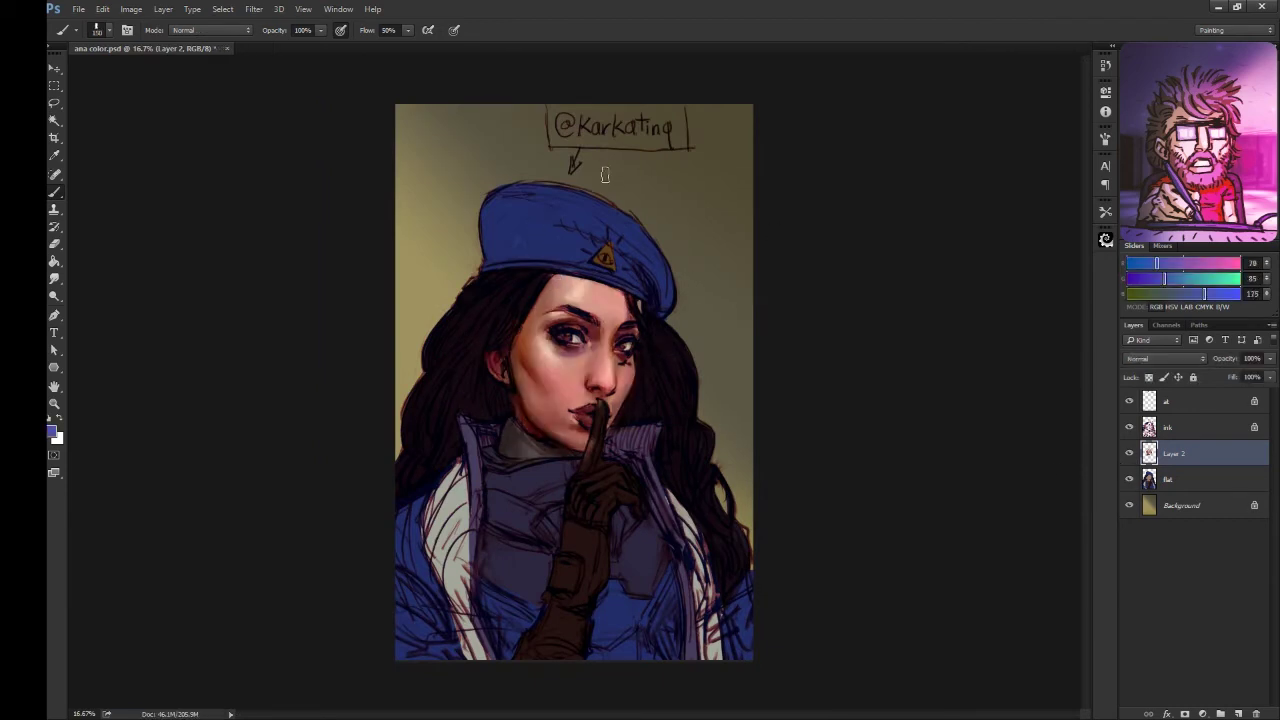
key(ctrl+alt+g)
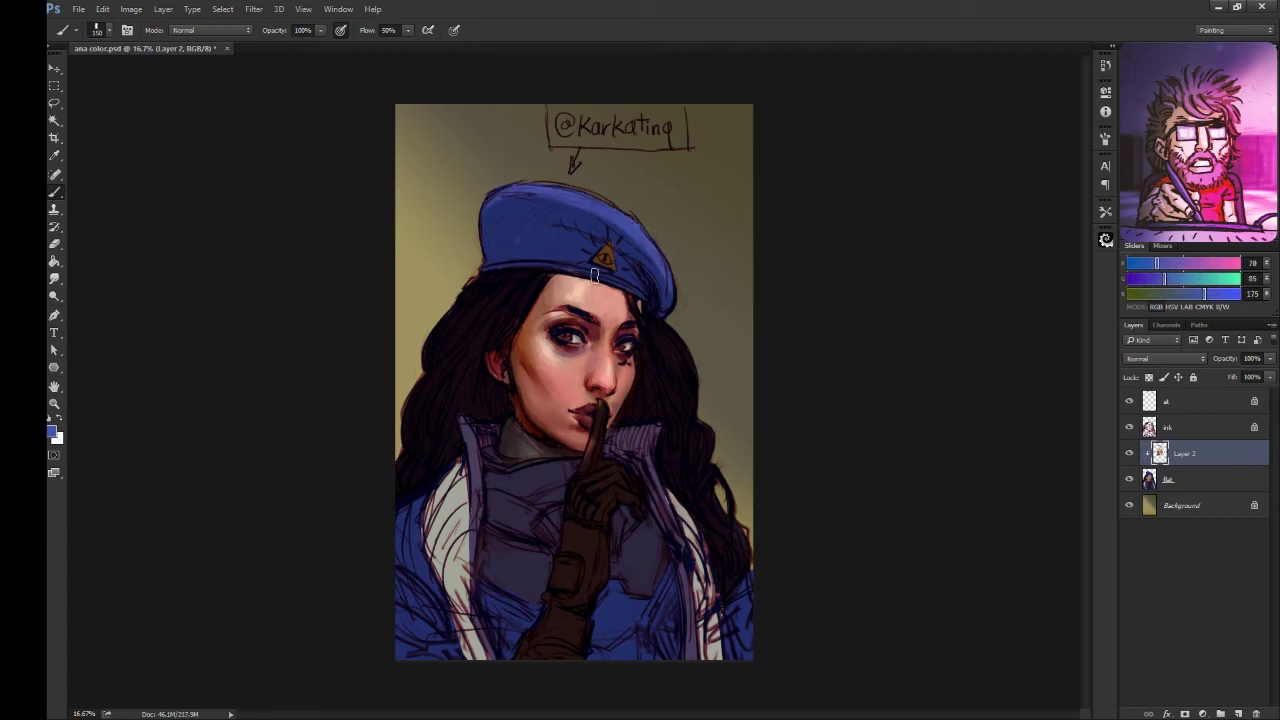
drag(595, 277, 547, 232)
- Hatch the left collar with maroon and lavender strokes and shade the lower jacket navy
alt+click(443, 557)
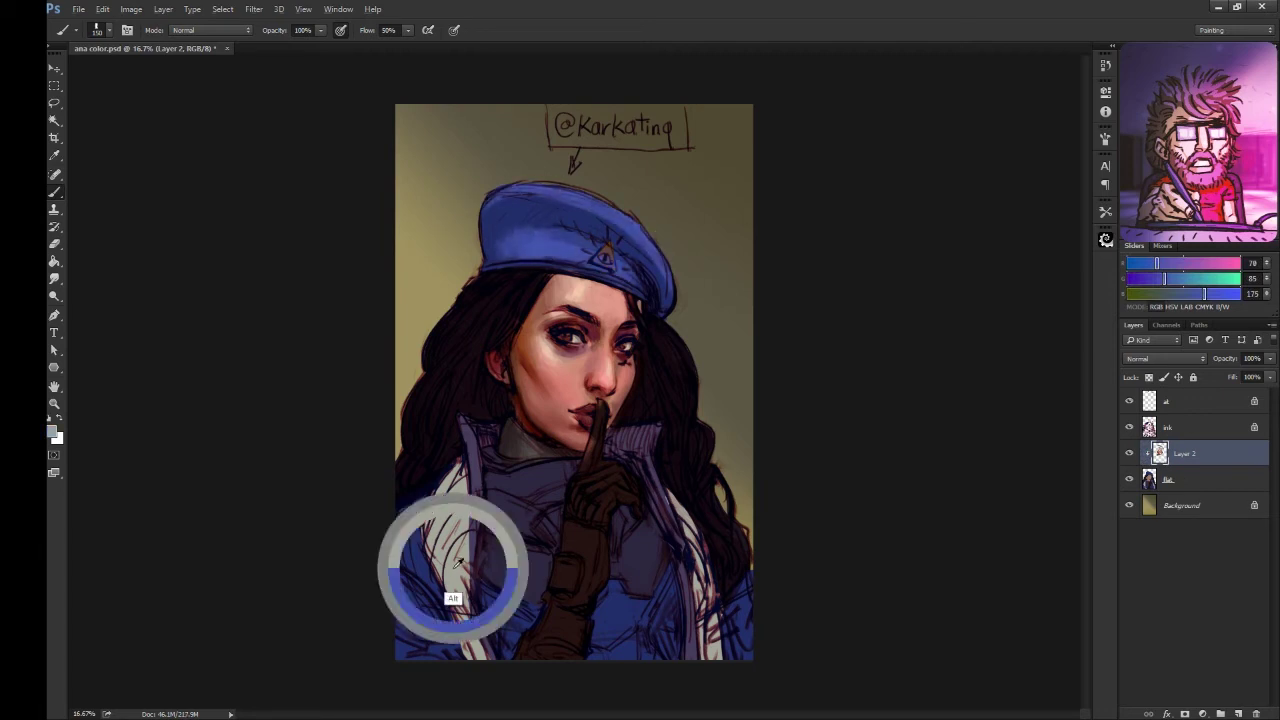
mouse_move(440, 470)
mouse_down()
mouse_move(445, 590)
mouse_move(457, 535)
mouse_up()
alt+click(457, 535)
drag(440, 590, 452, 497)
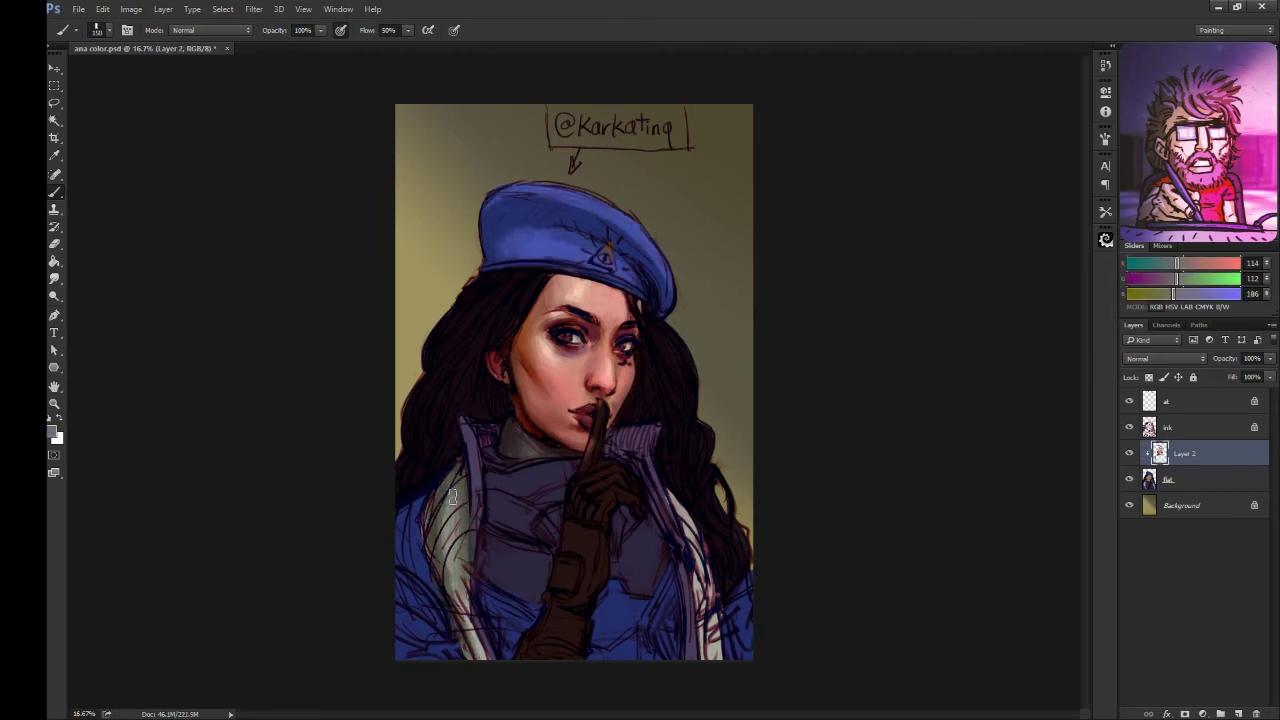
alt+click(530, 650)
drag(480, 578, 540, 615)
mouse_move(610, 585)
mouse_down()
mouse_move(670, 600)
mouse_move(632, 578)
mouse_up()
- Repaint the glove knuckles in a lighter brown
alt+click(509, 564)
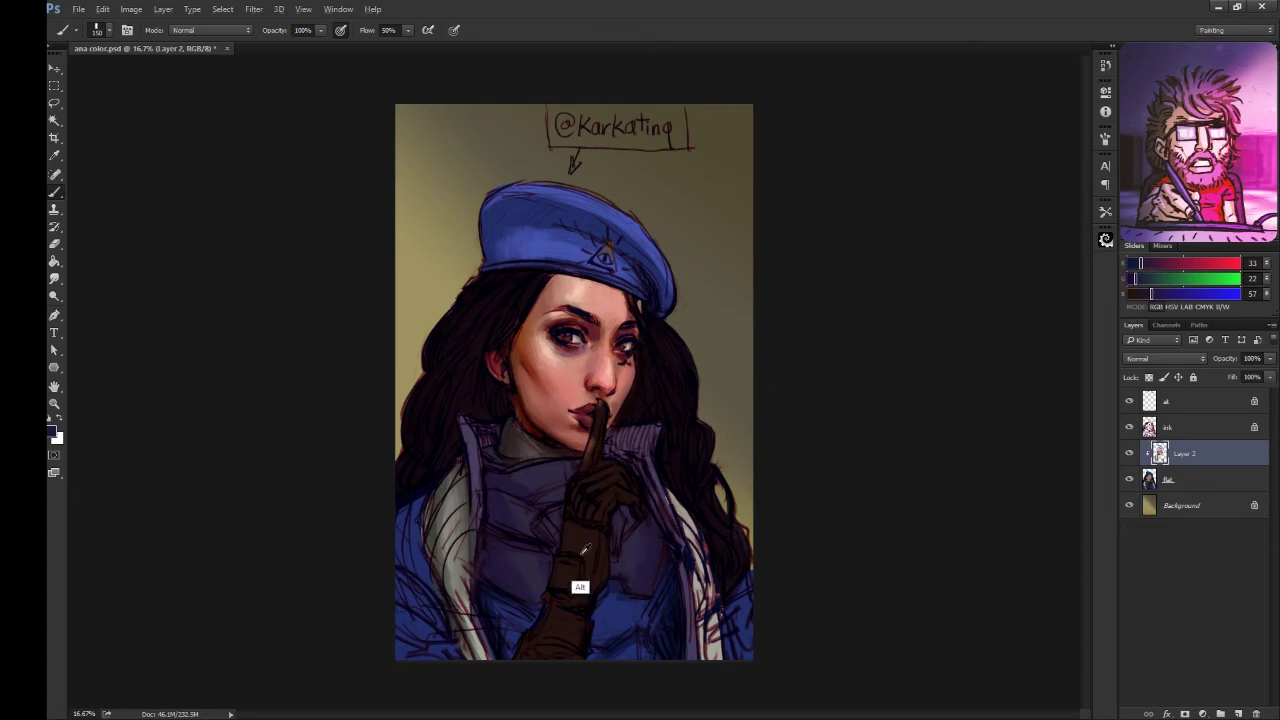
alt+click(580, 588)
alt+click(585, 560)
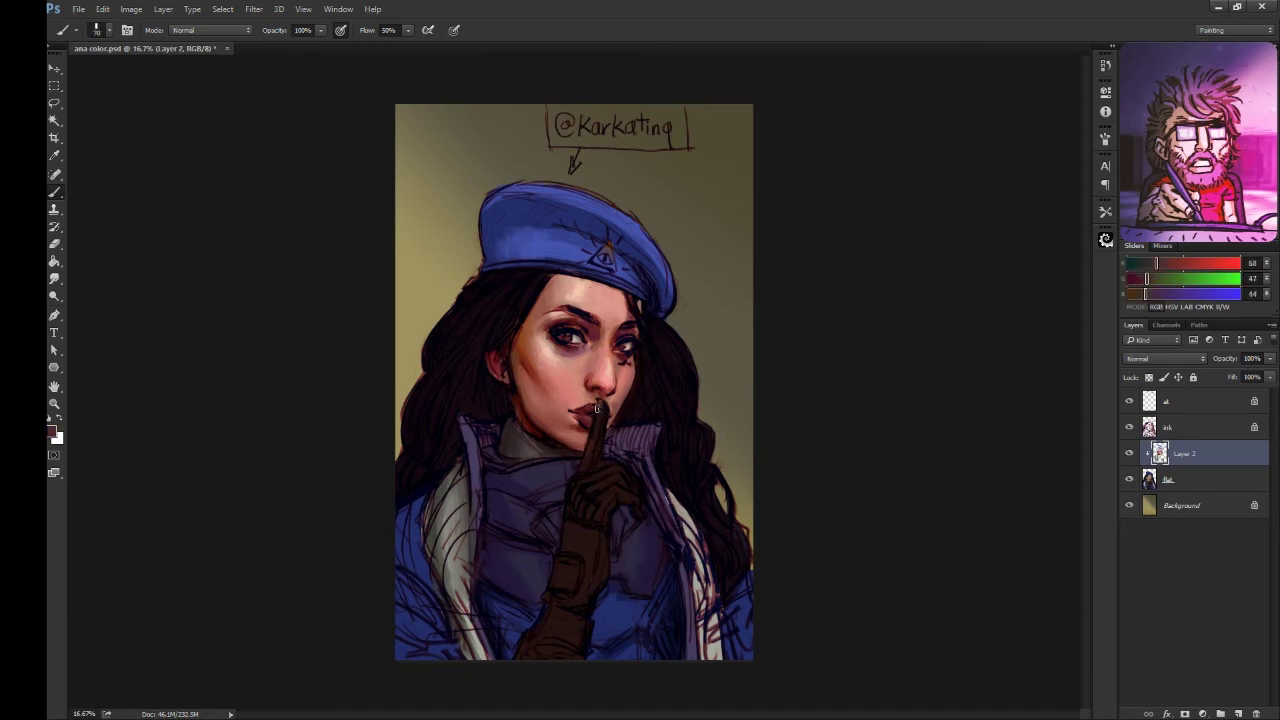
mouse_move(628, 500)
mouse_down()
mouse_move(586, 497)
mouse_move(585, 588)
mouse_move(552, 645)
mouse_up()
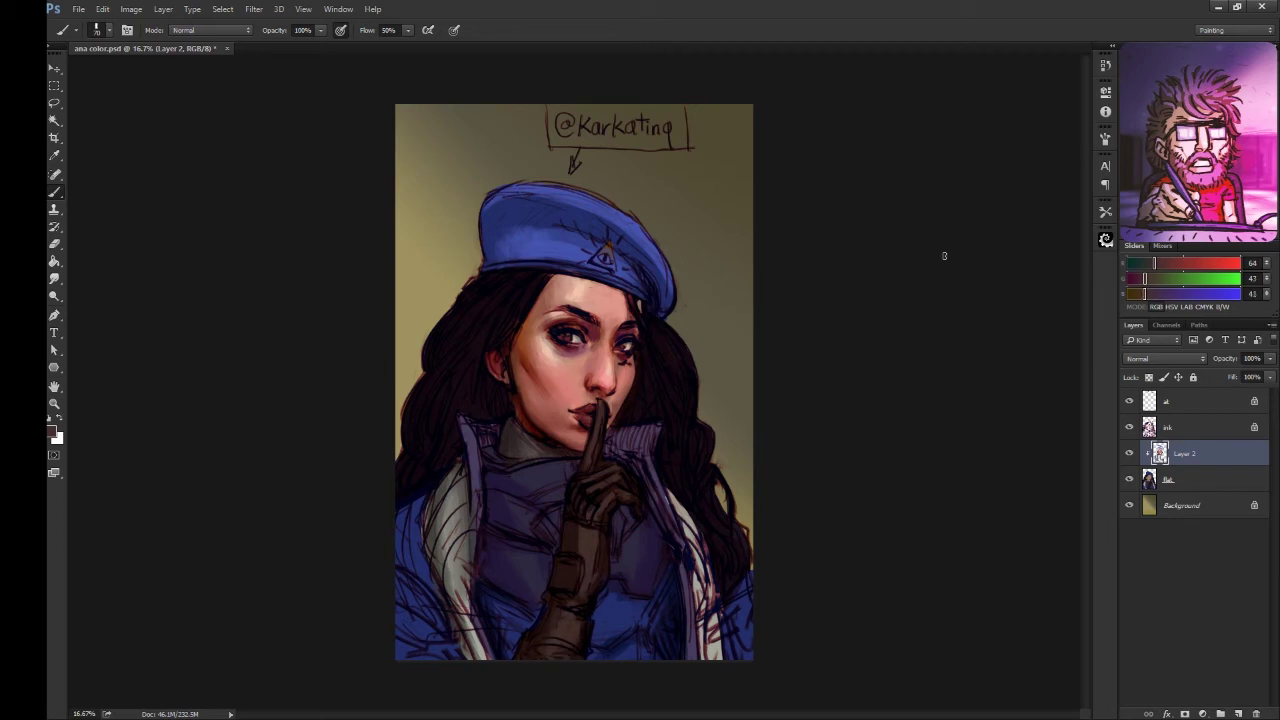
- Darken the jacket beside the glove and along its lower-left and lower-right edges in deep blue
alt+click(564, 542)
alt+click(619, 640)
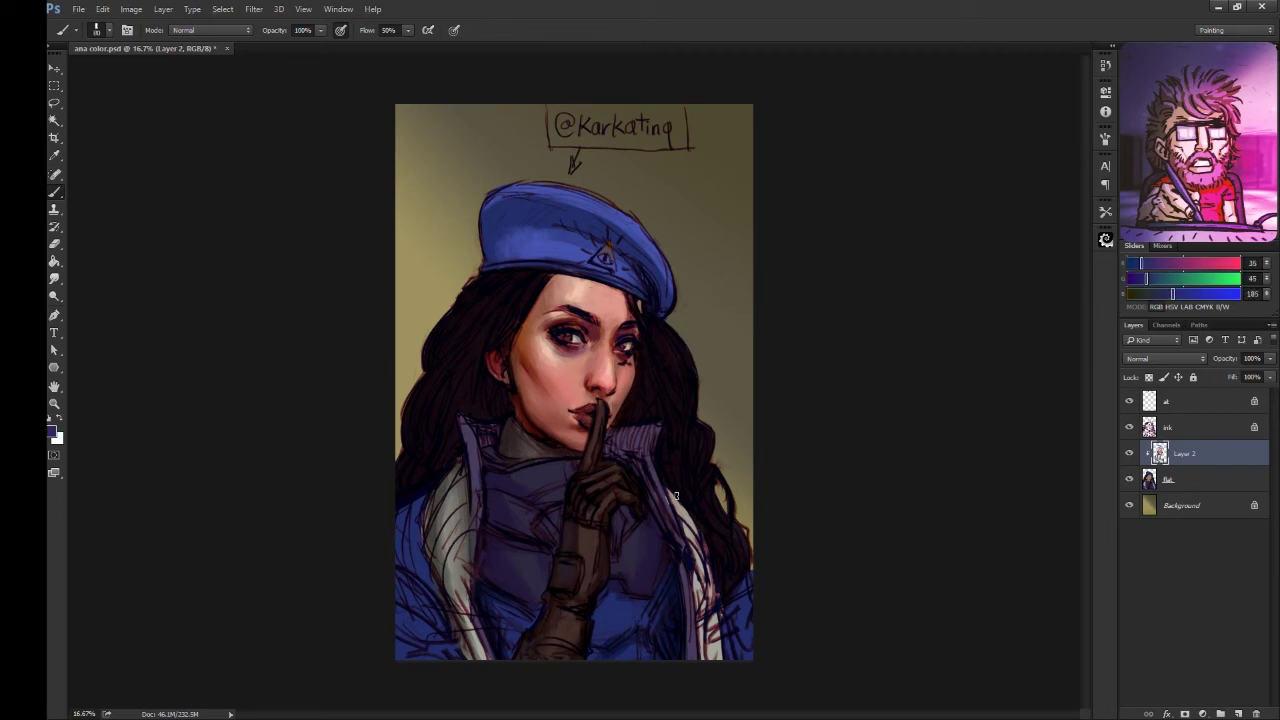
alt+click(600, 645)
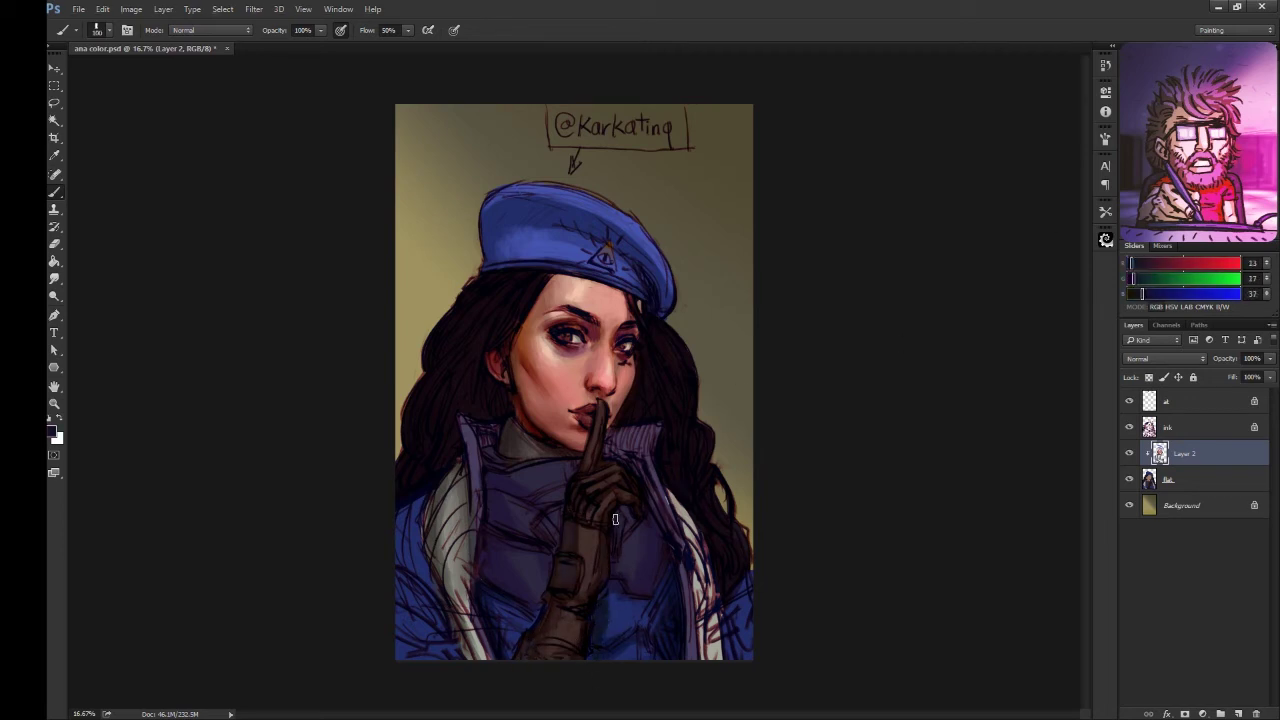
drag(606, 523, 628, 552)
drag(514, 640, 538, 612)
alt+click(690, 600)
mouse_move(682, 645)
mouse_down()
mouse_move(690, 566)
mouse_move(720, 655)
mouse_up()
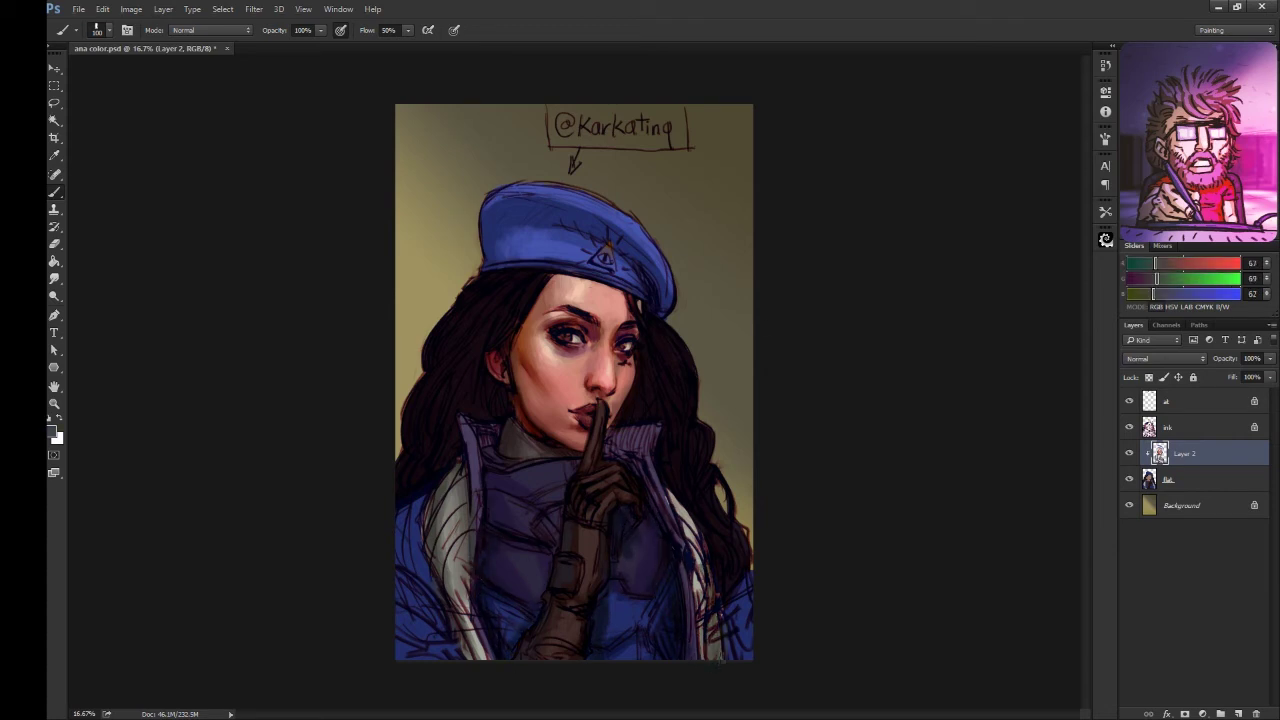
alt+click(420, 600)
mouse_move(420, 565)
mouse_down()
mouse_move(432, 601)
mouse_move(400, 530)
mouse_up()
drag(400, 585, 420, 655)
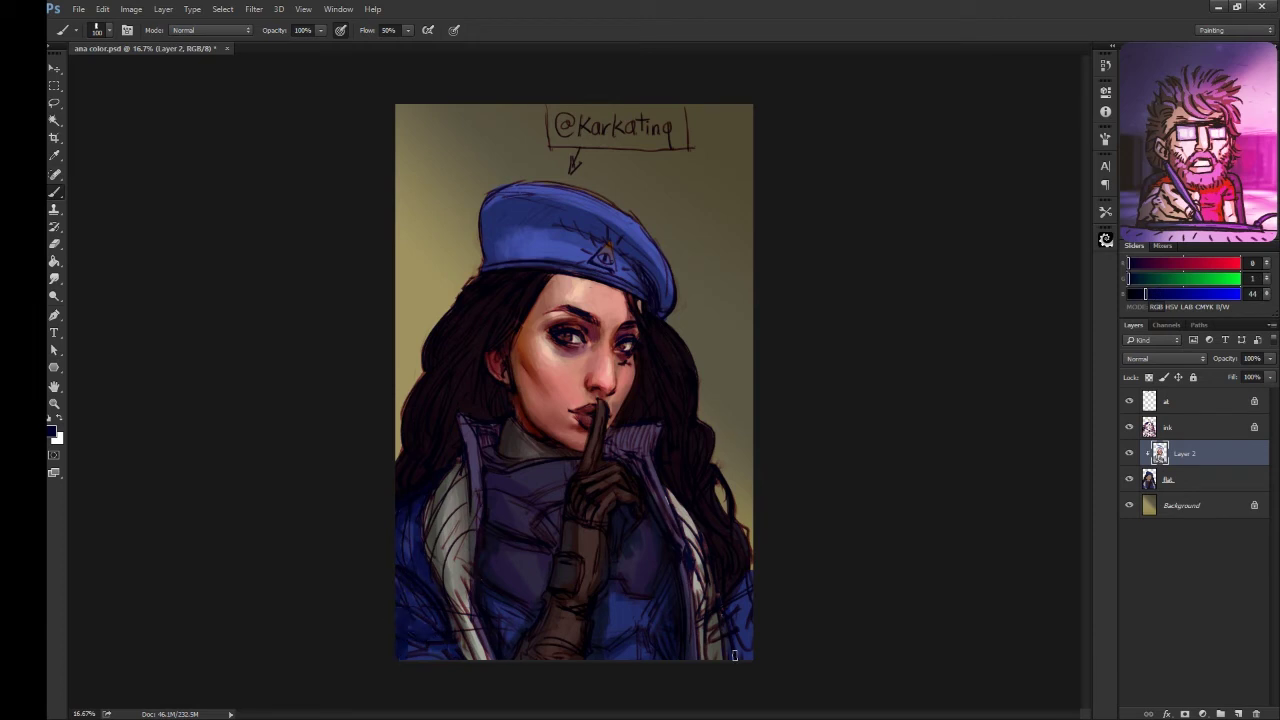
drag(740, 580, 748, 660)
- Shade the beret's lower-right edge and mirror the canvas to check proportions
drag(647, 251, 662, 302)
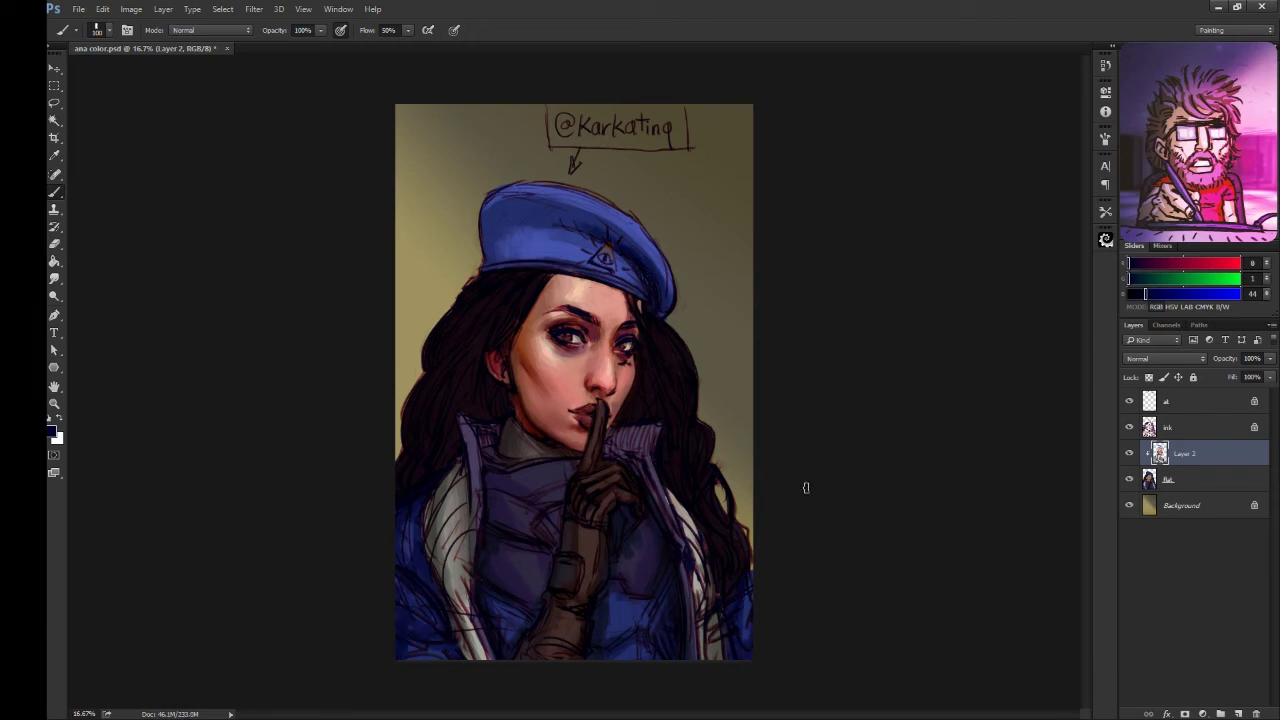
alt+click(486, 241)
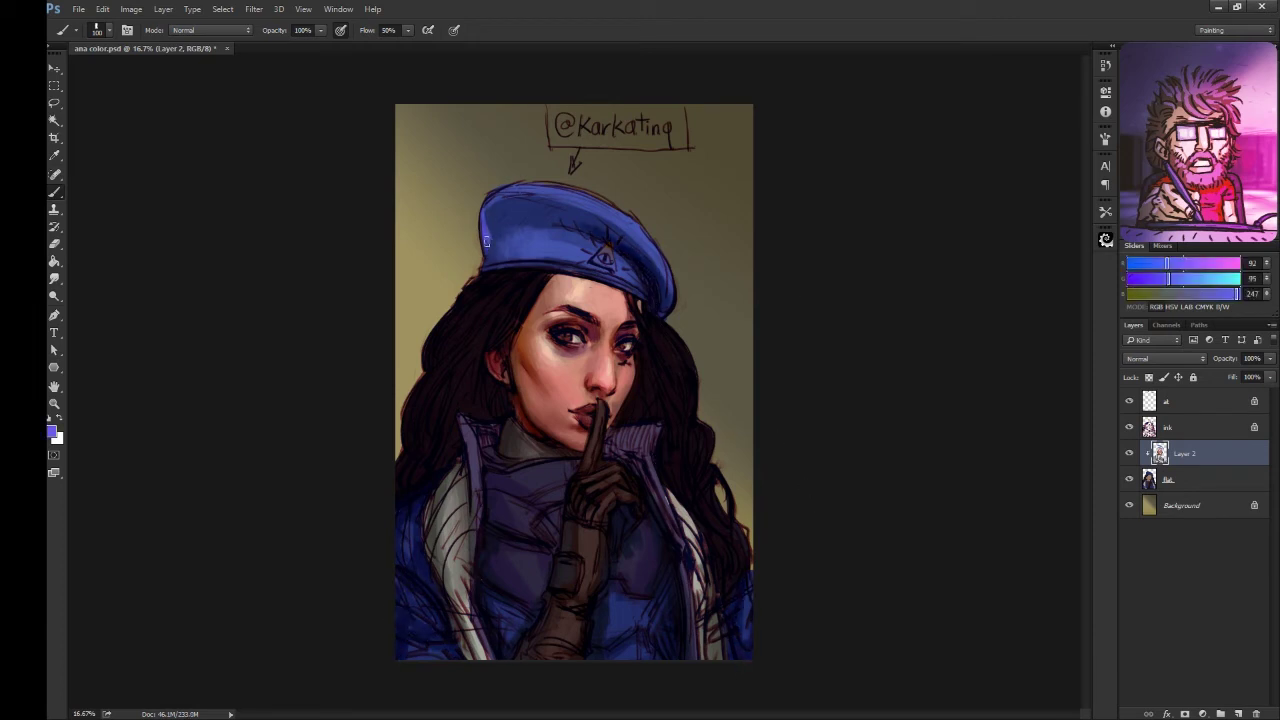
alt+click(455, 488)
alt+click(466, 494)
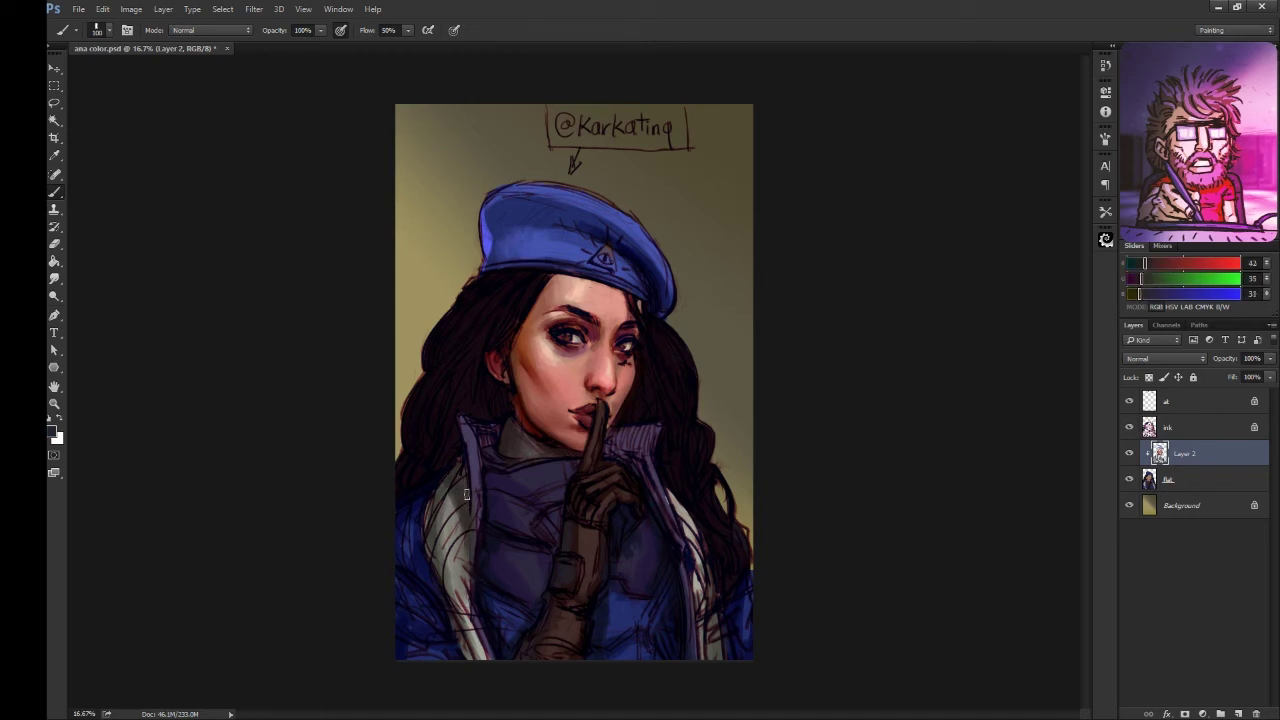
alt+click(653, 501)
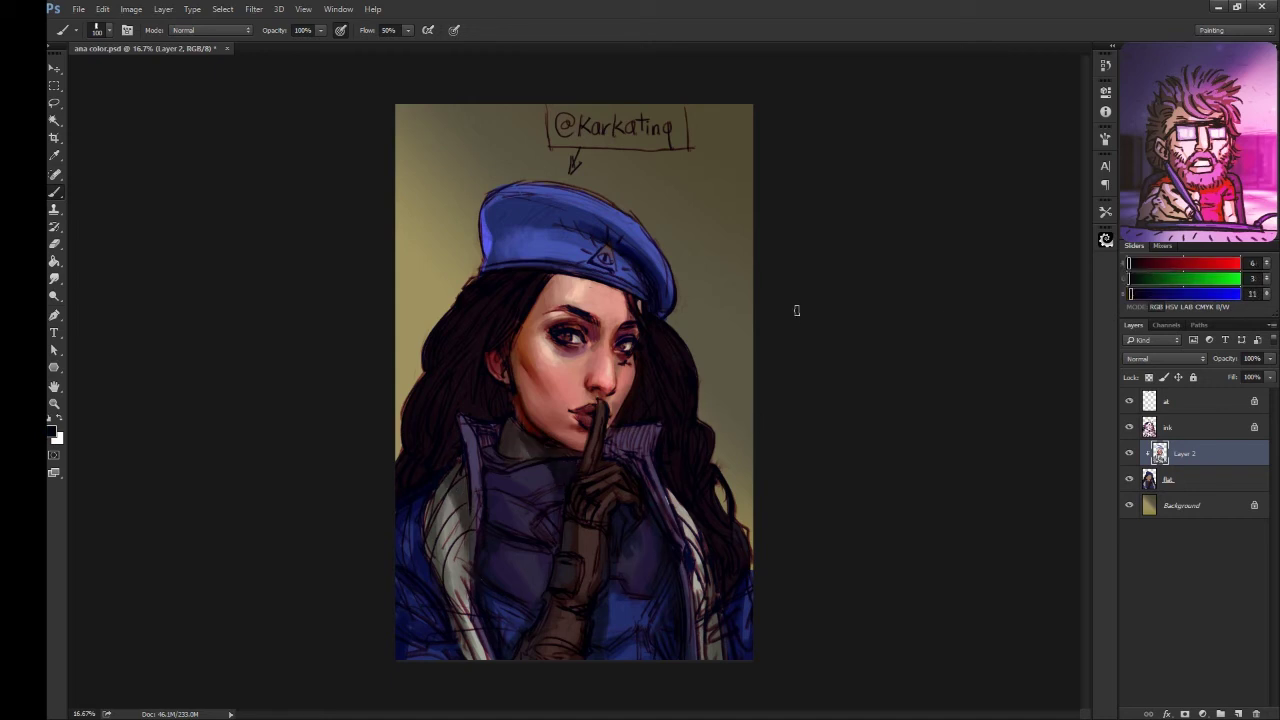
key(h)
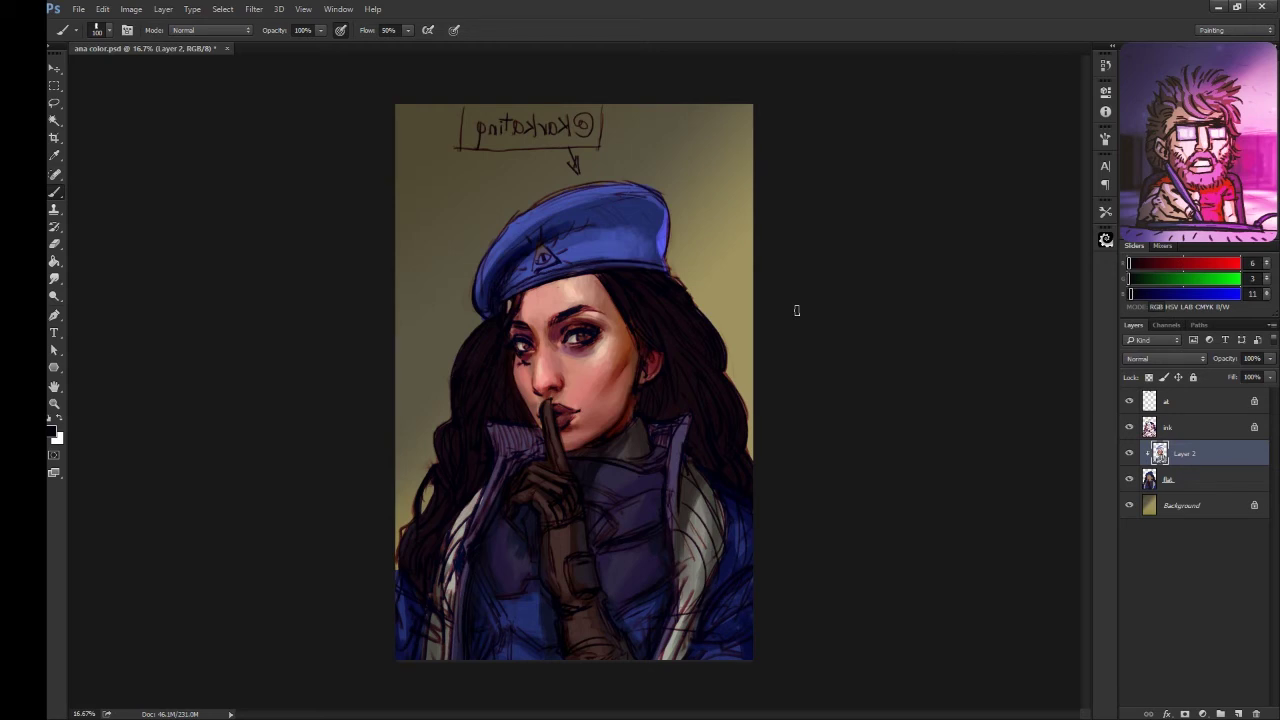
key(h)
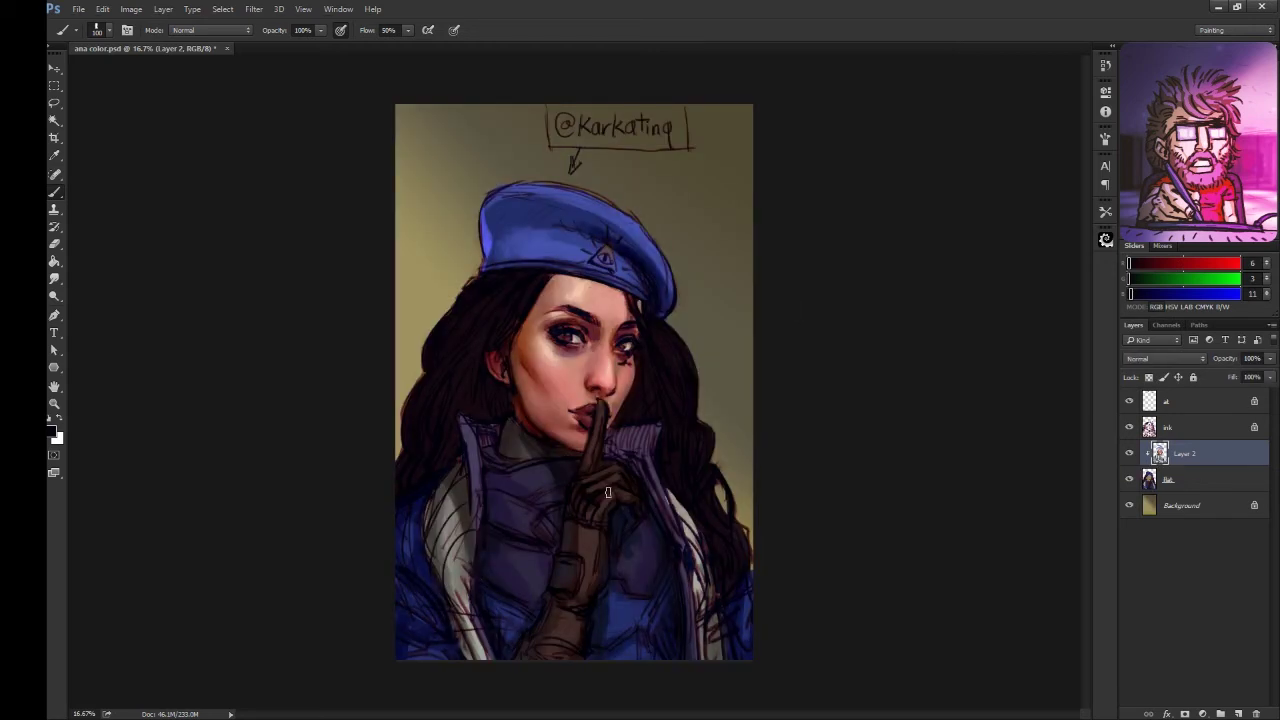
- Darken the coat and collar edges in dark purple and paint the beret badge yellow
alt+click(470, 440)
drag(465, 426, 476, 505)
drag(614, 435, 676, 526)
drag(484, 462, 497, 428)
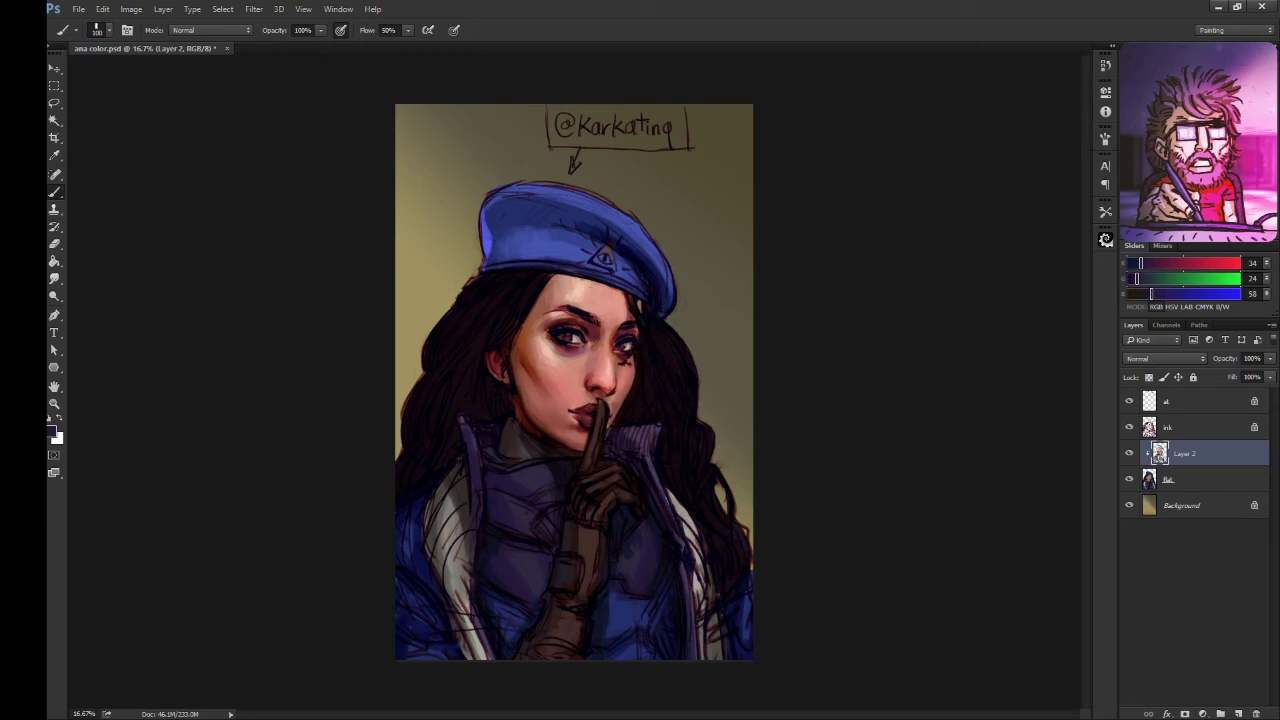
drag(602, 260, 607, 240)
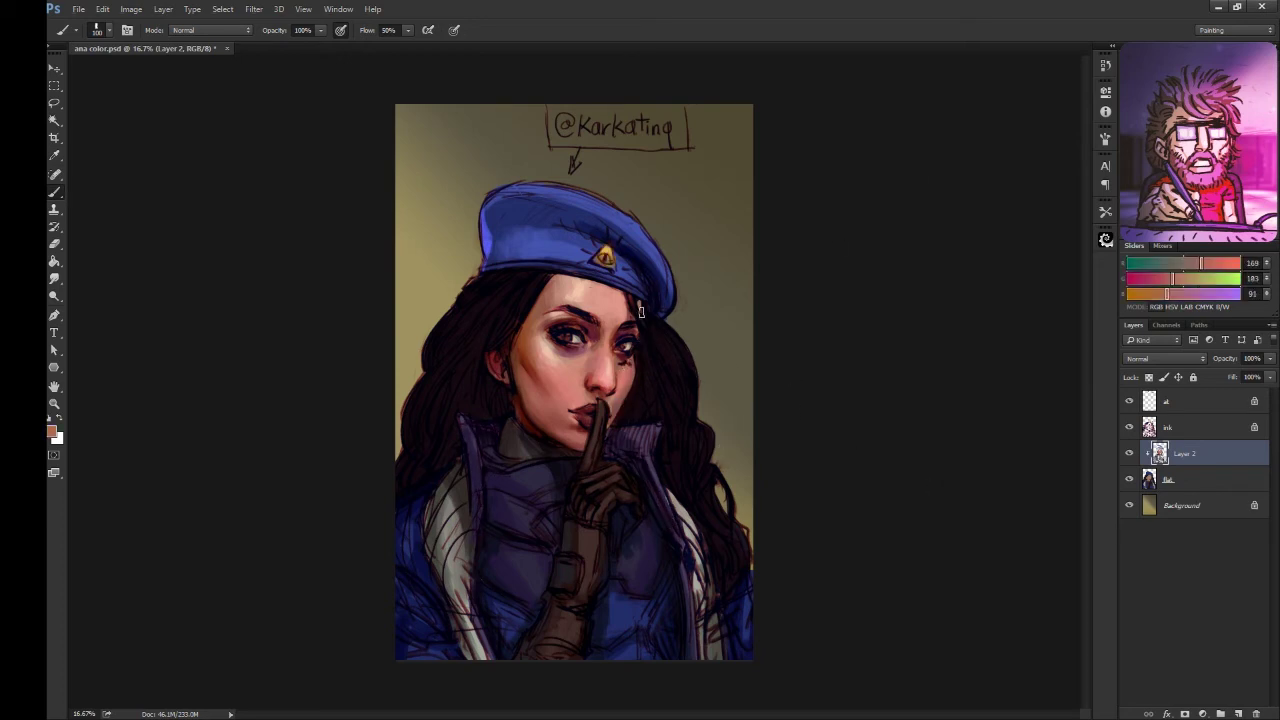
- Sample near-black, beret blue and darker skin browns to shade the face on Layer 2
alt+click(522, 380)
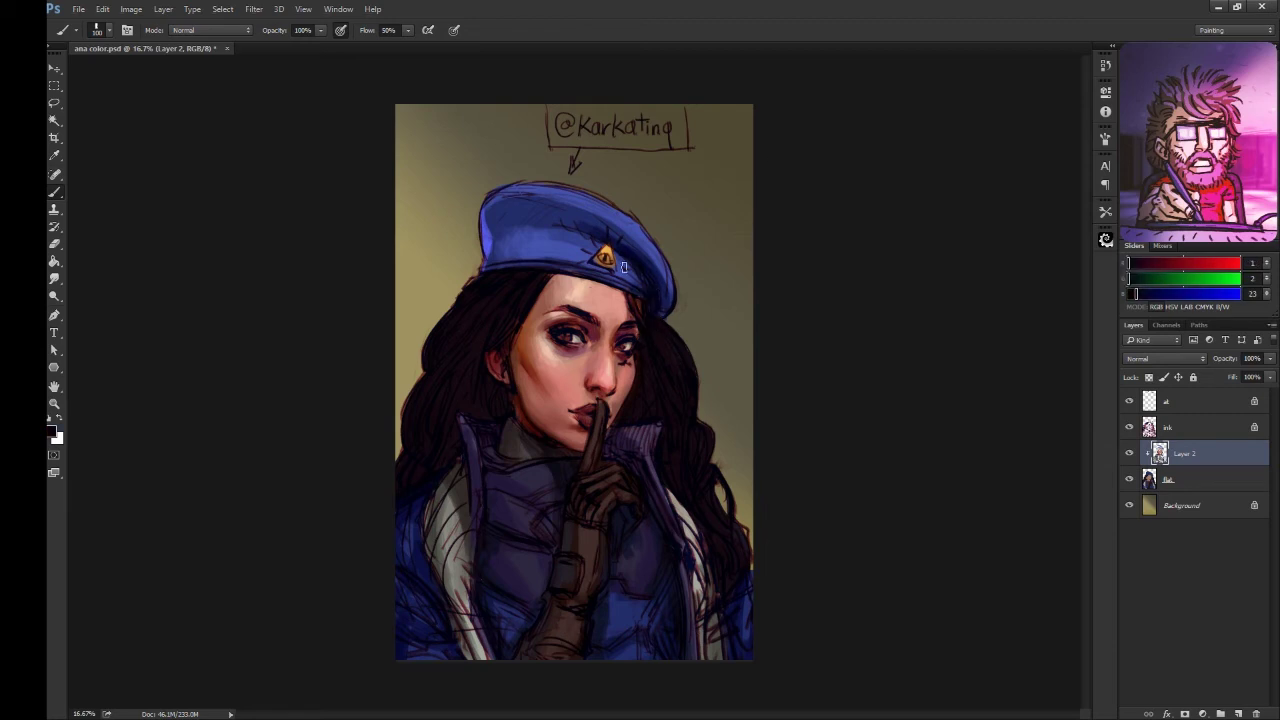
alt+click(490, 258)
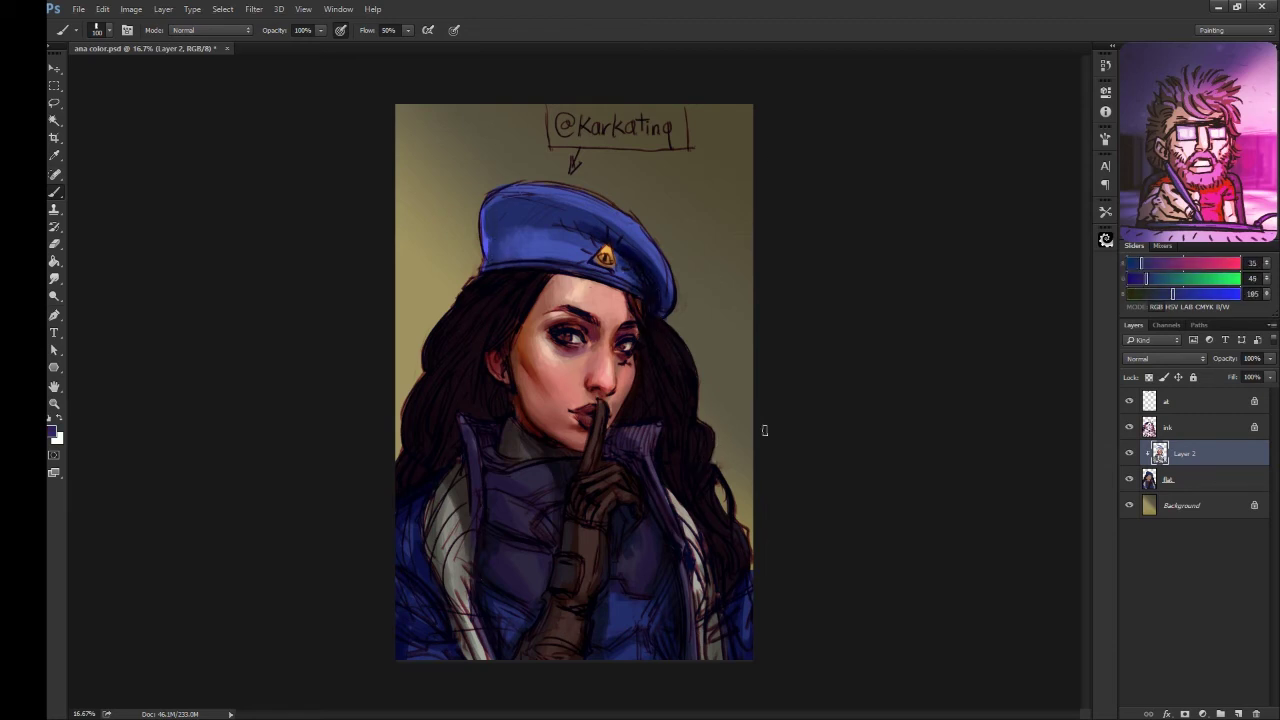
alt+click(535, 336)
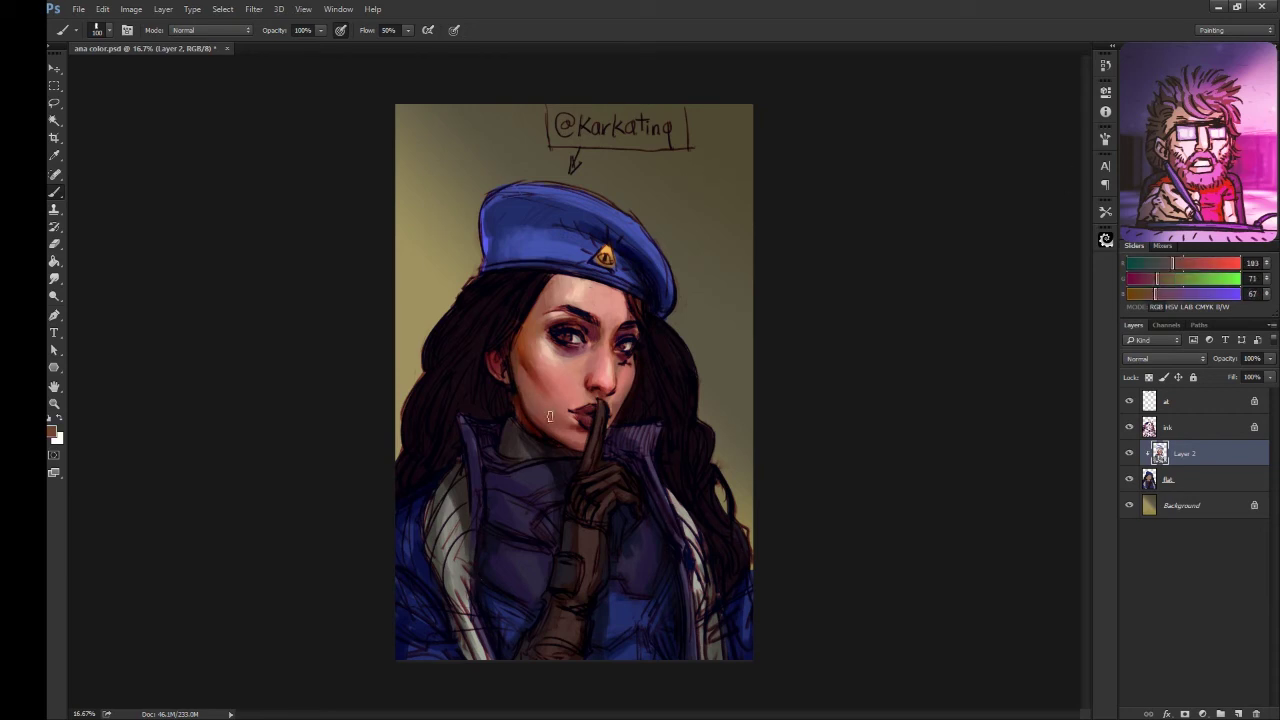
alt+click(539, 411)
alt+click(546, 374)
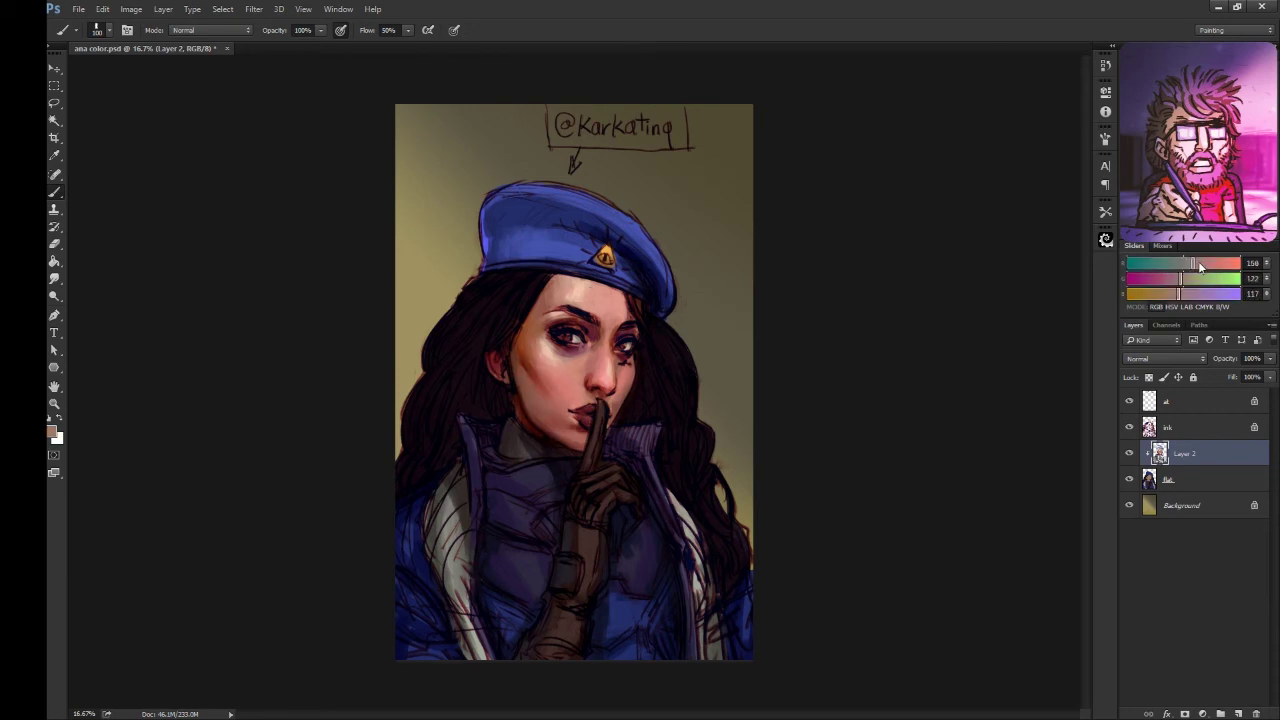
alt+click(523, 429)
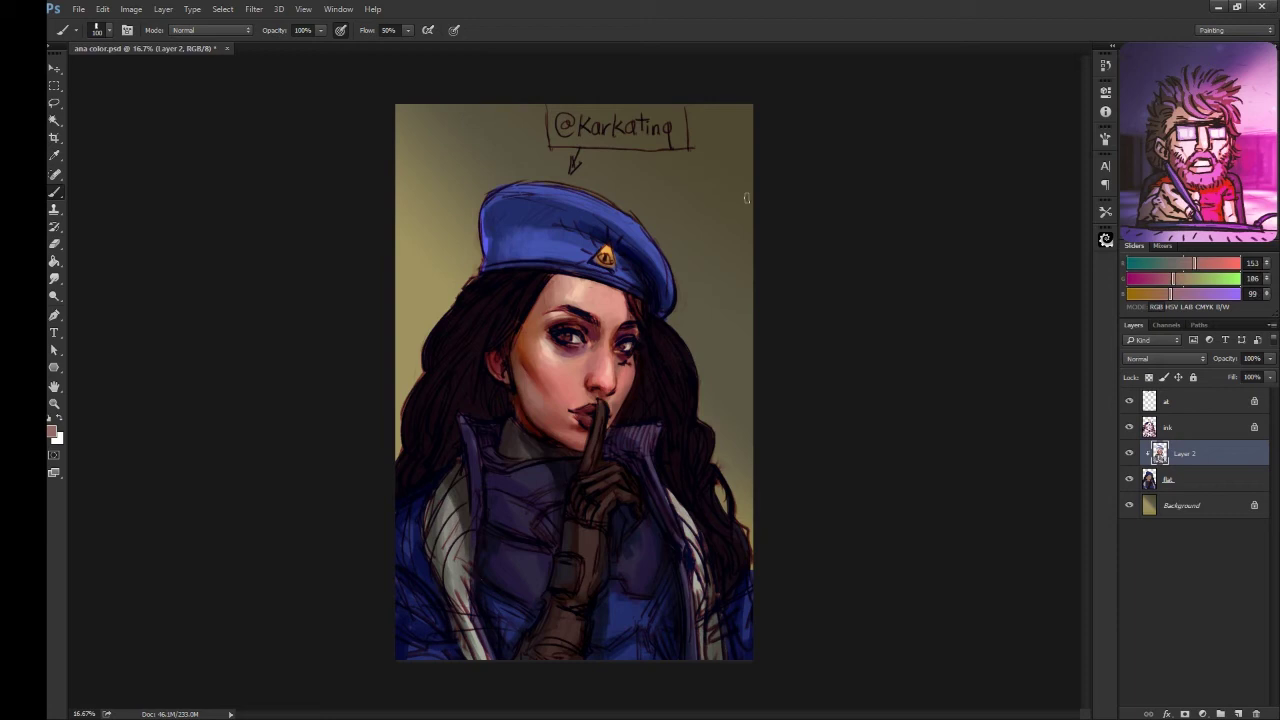
- Paint lighter pinkish skin highlights and deepen the lips with a darker red
alt+click(545, 378)
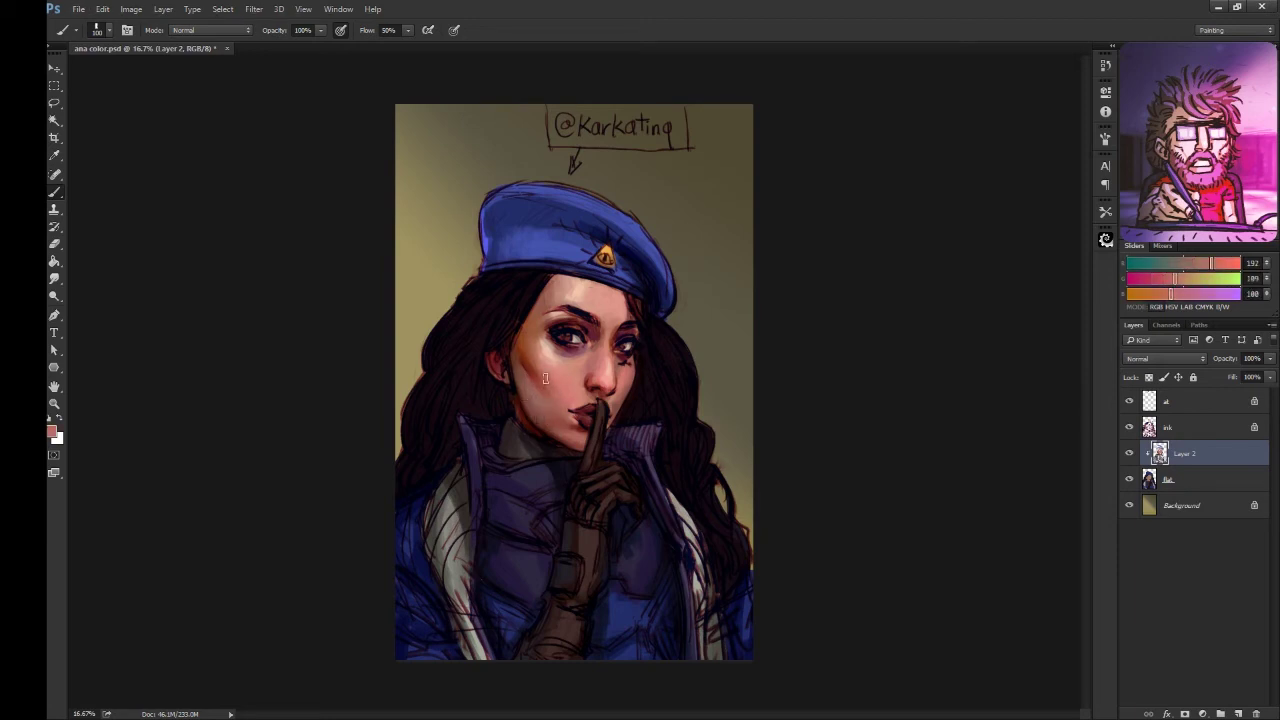
alt+click(545, 378)
alt+click(589, 430)
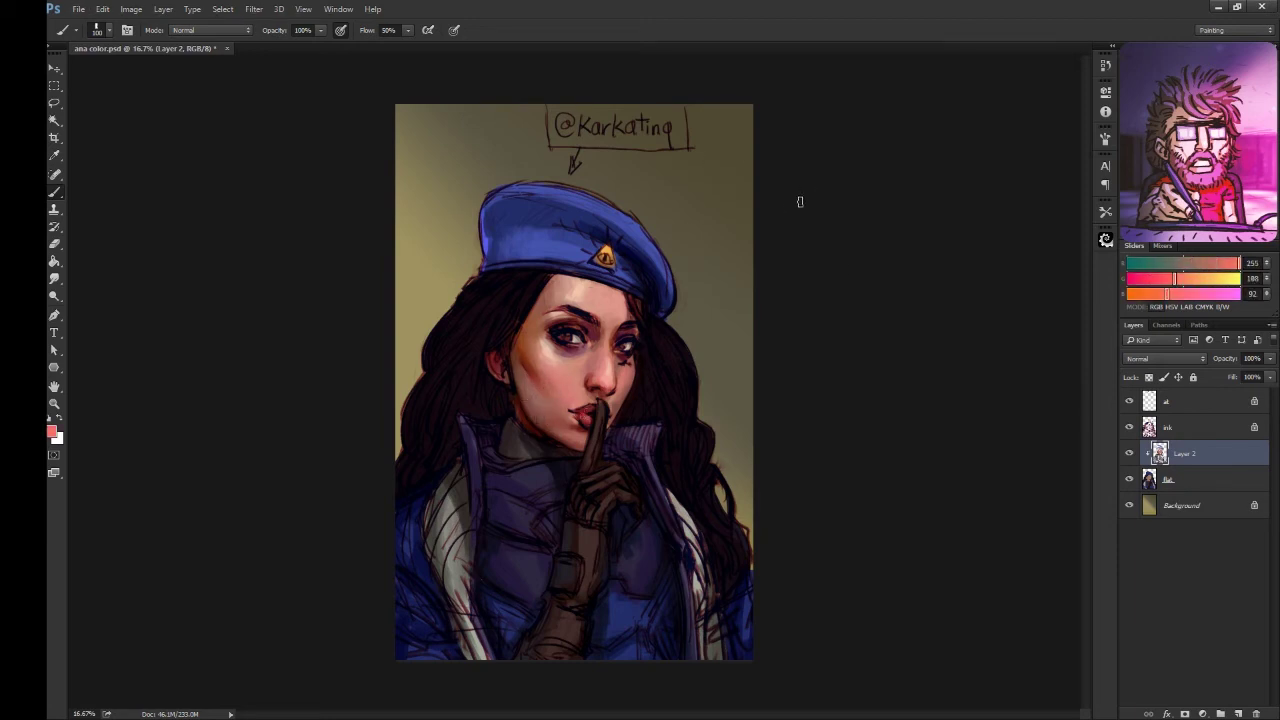
alt+click(590, 429)
alt+click(577, 352)
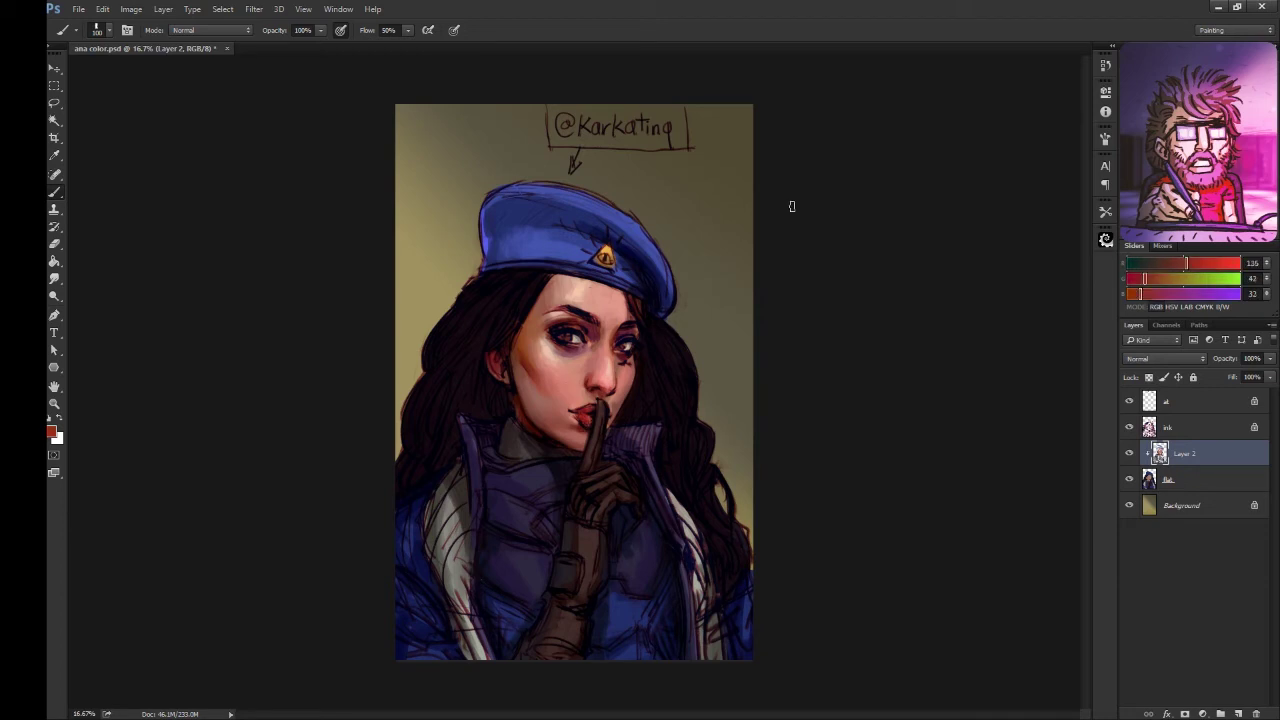
- Sample hair darks, purple-black shadow, cheek pink and mid skin tones to keep shading
alt+click(455, 570)
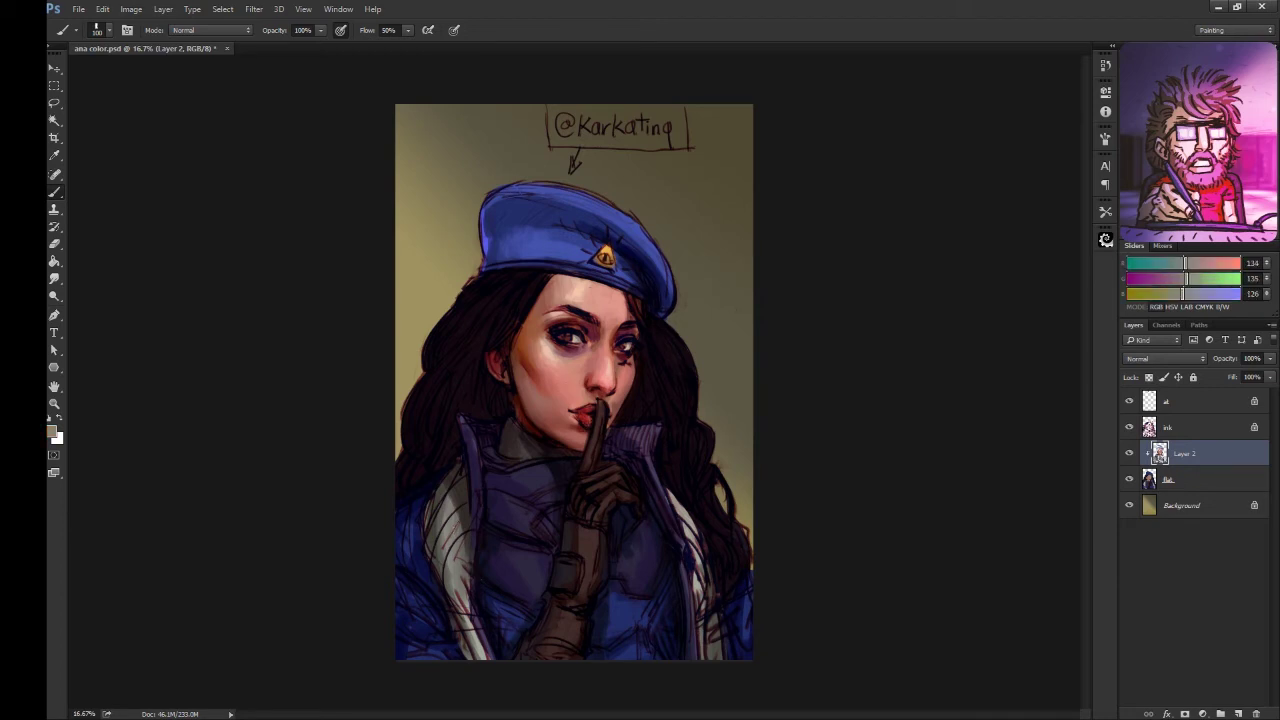
alt+click(676, 491)
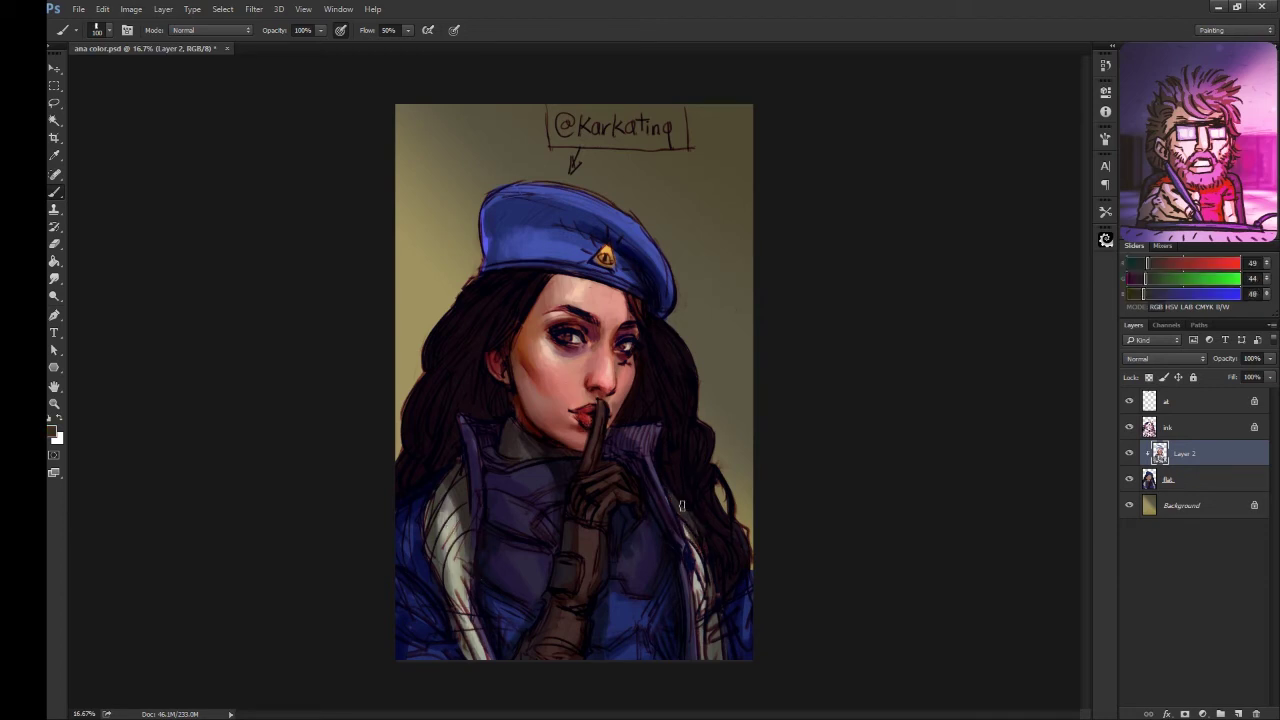
alt+click(622, 437)
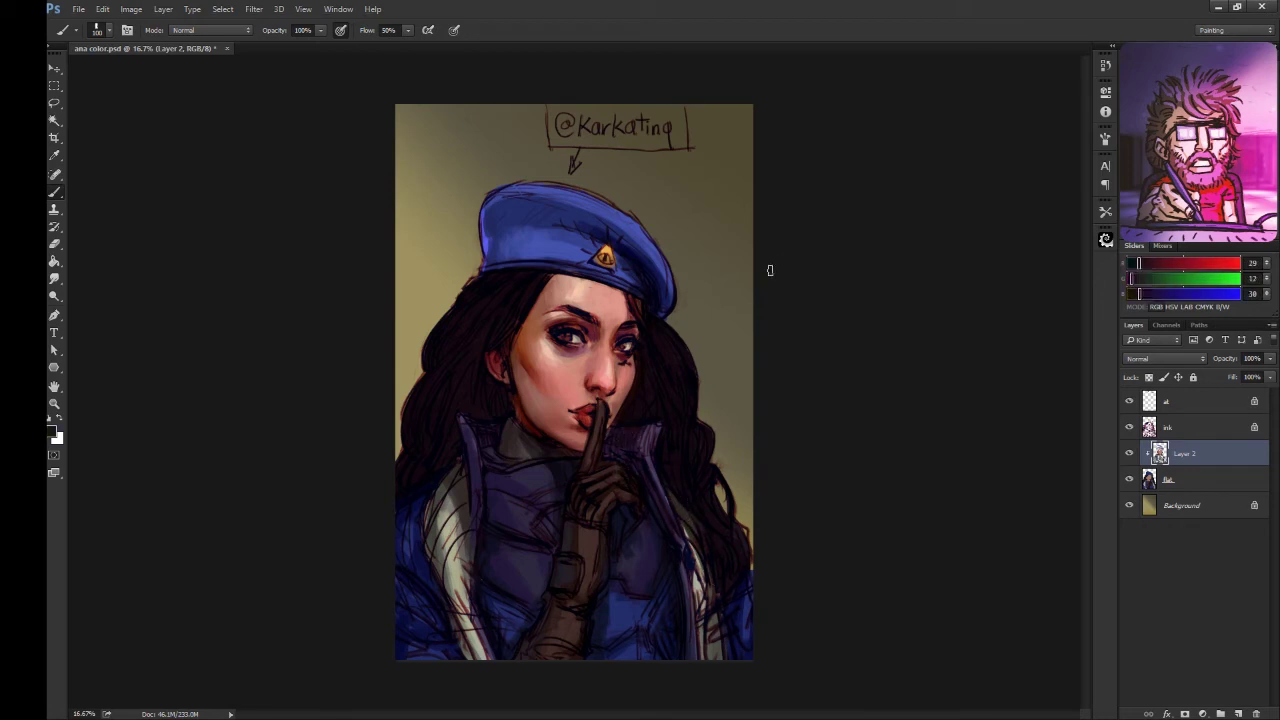
alt+click(622, 342)
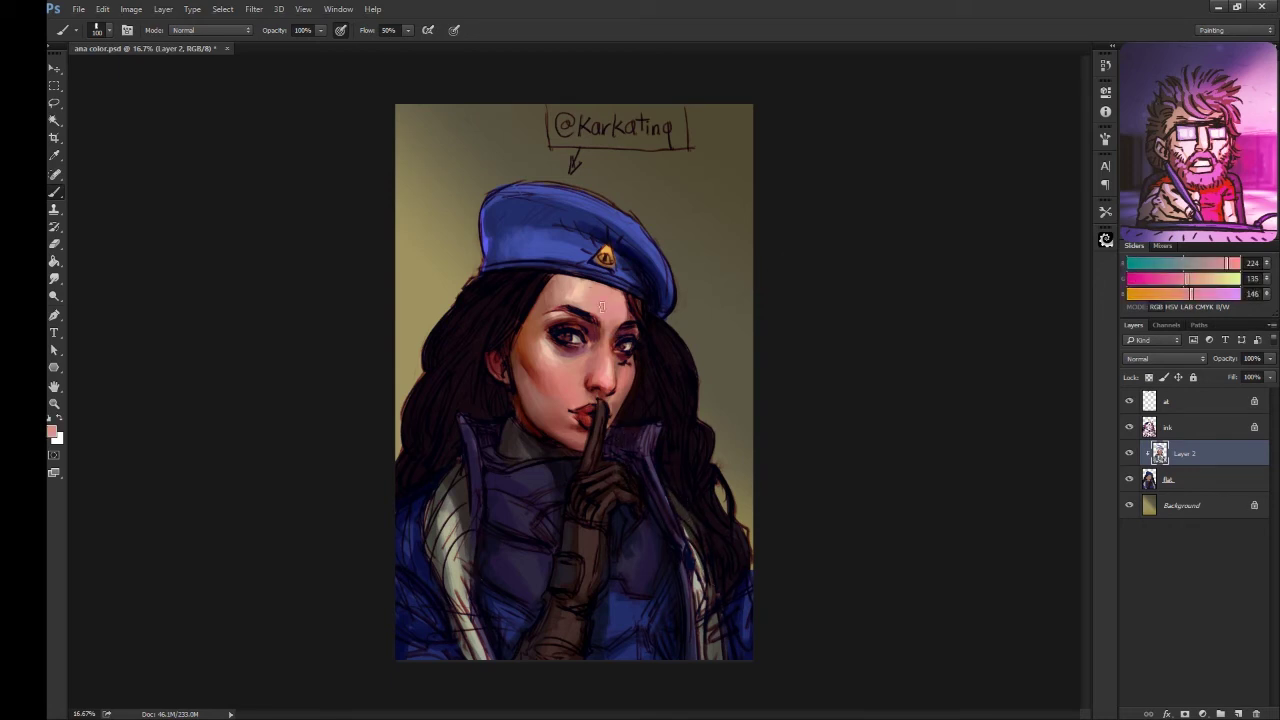
alt+click(588, 332)
alt+click(545, 328)
- Mirror the canvas to check the painting, then toggle Layer 2's visibility to compare
key(h)
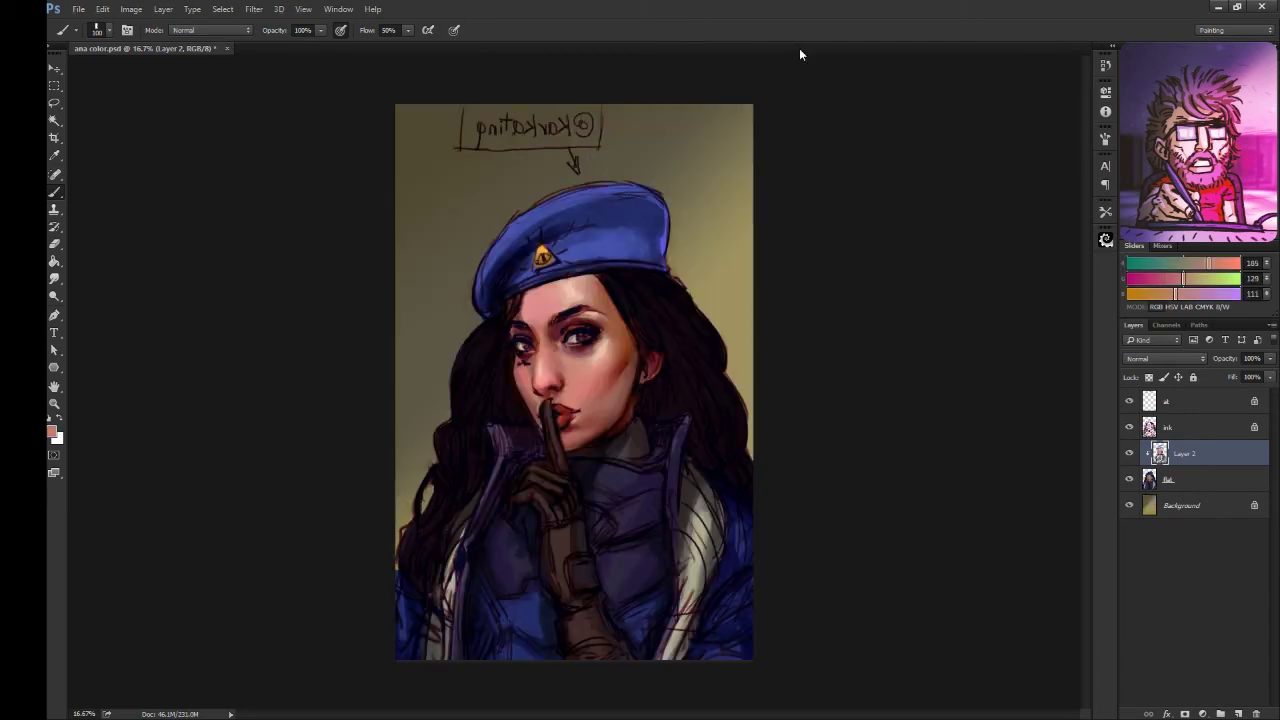
key(h)
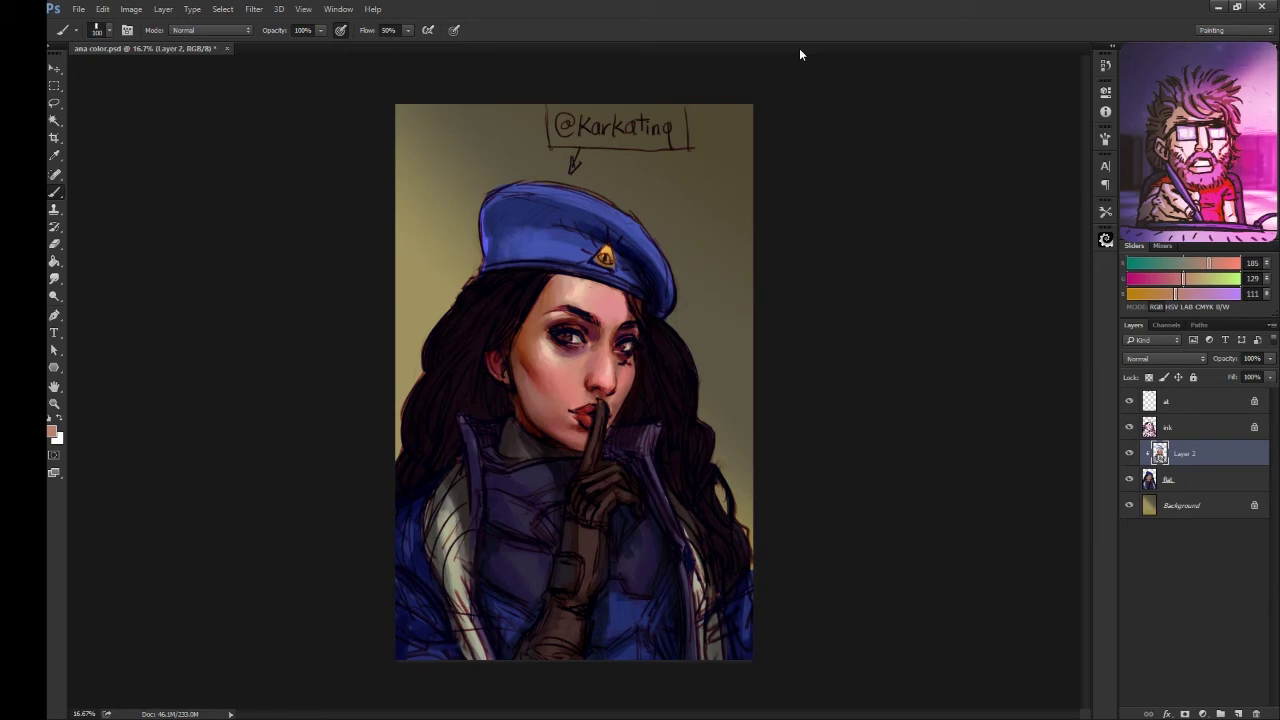
click(1129, 453)
click(1129, 453)
- Show Layer 2 again and blend light skin and muted rosy tones around mouth and chin
click(1129, 453)
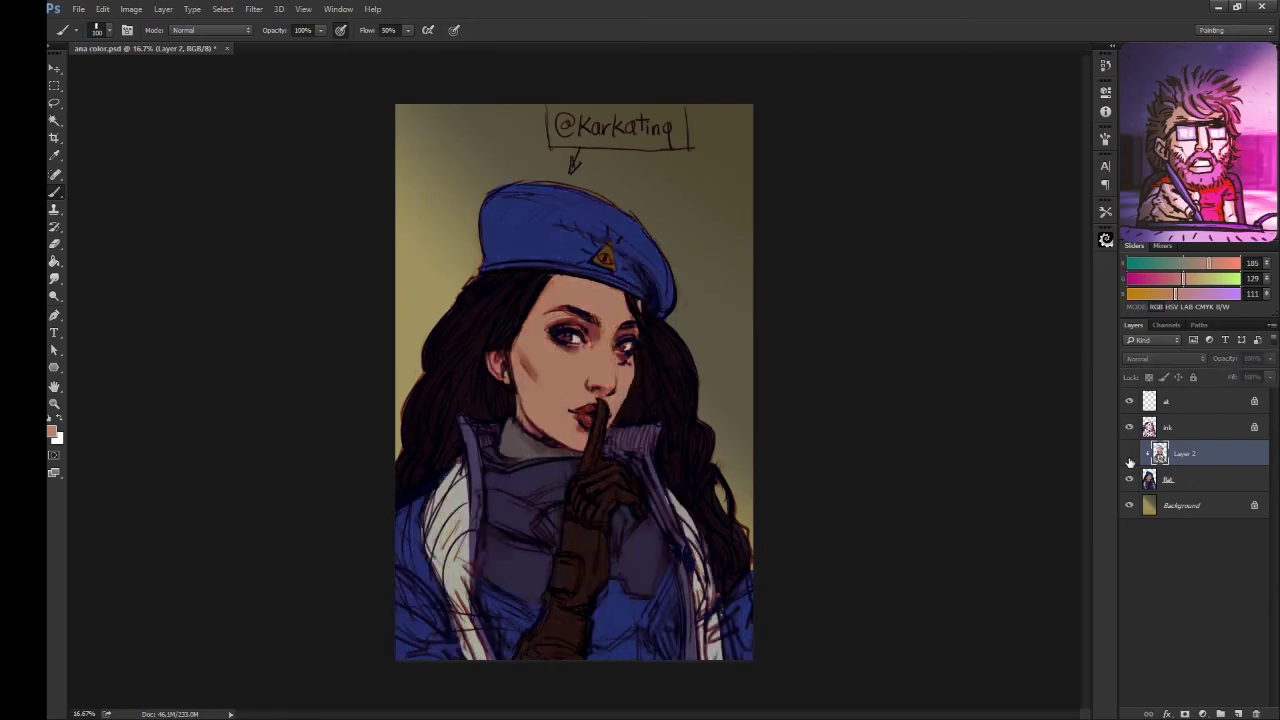
click(1129, 453)
alt+click(565, 365)
alt+click(575, 370)
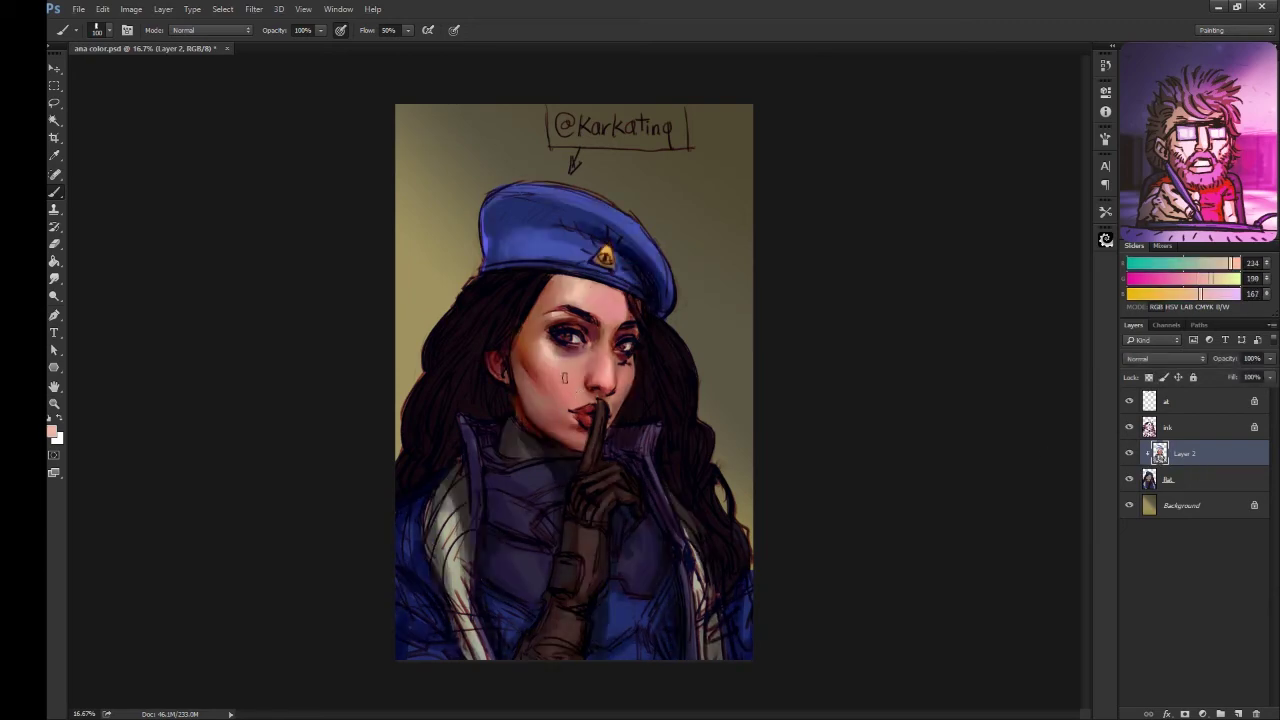
alt+click(576, 350)
alt+click(578, 372)
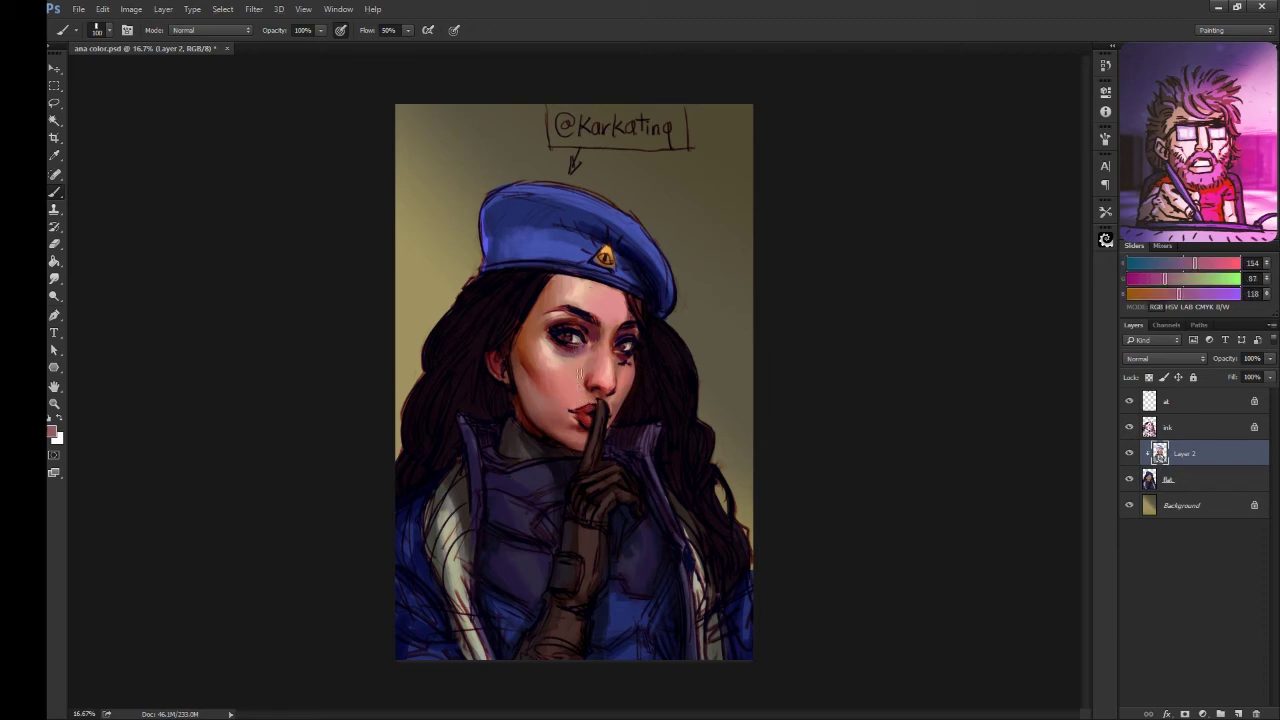
alt+click(562, 405)
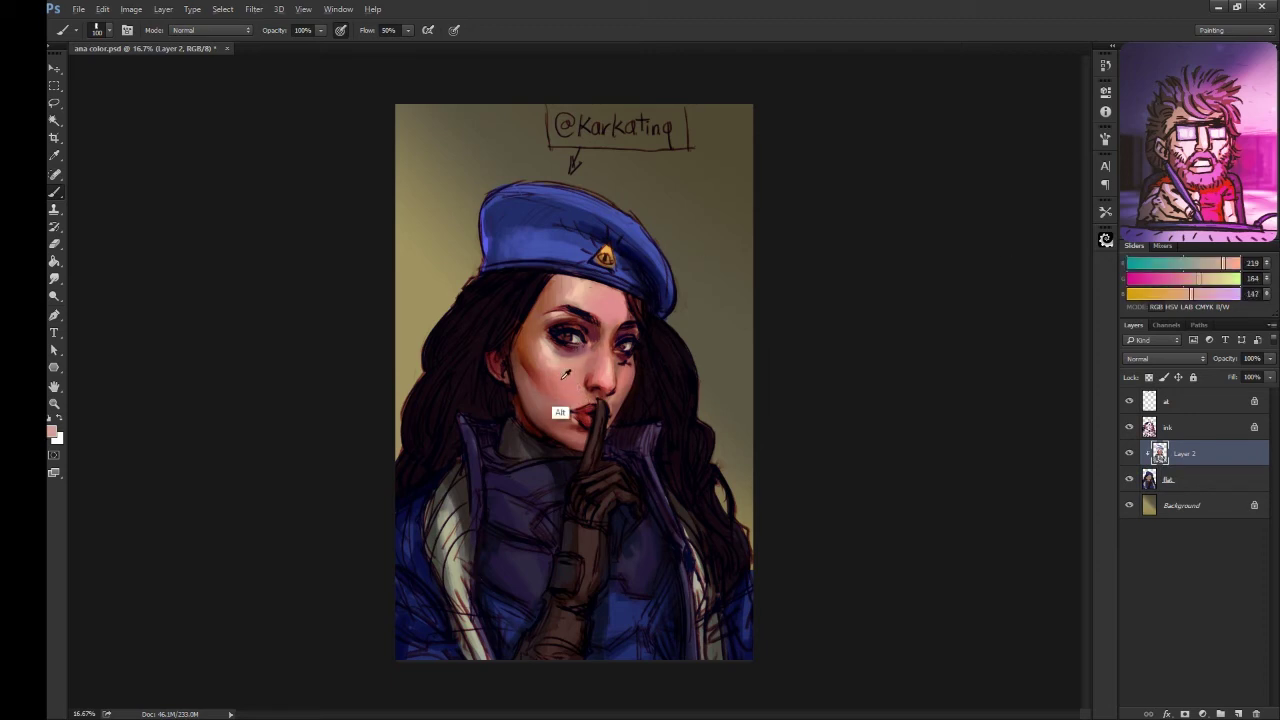
- Blend mid skin, pink highlights and darker shadows across cheeks, nose and eyebrow
alt+click(644, 281)
alt+click(629, 309)
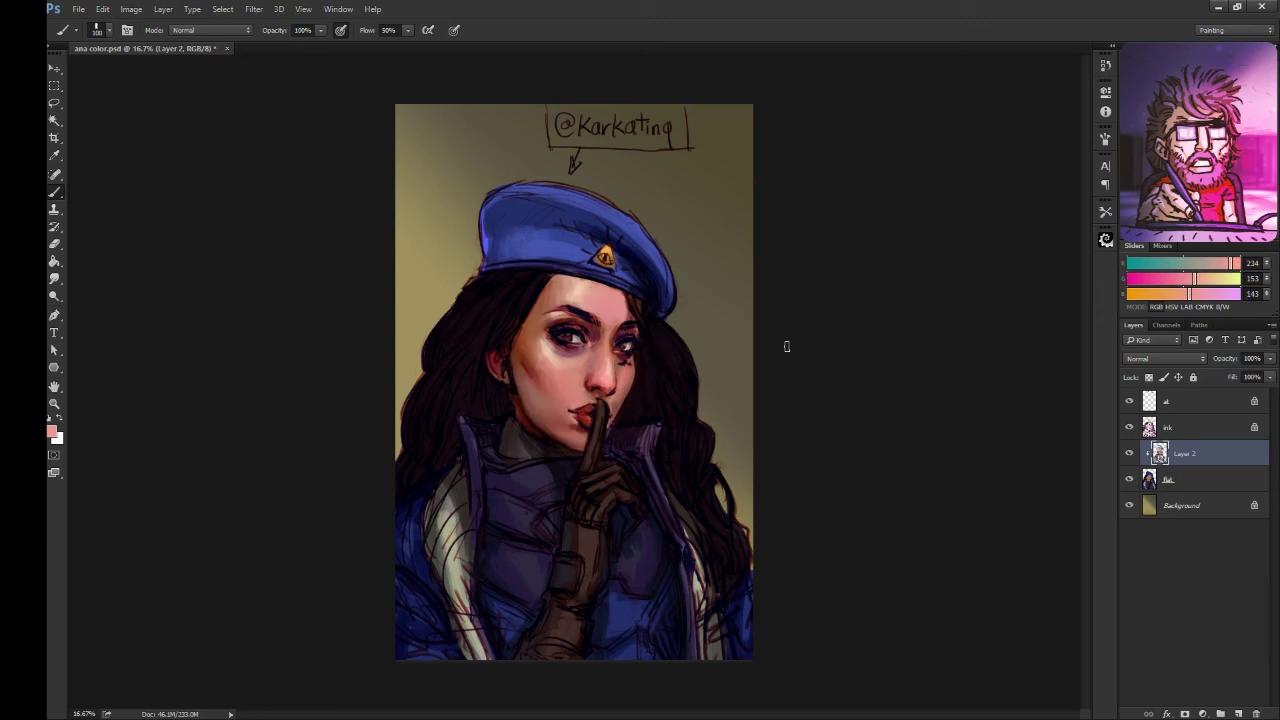
alt+click(570, 418)
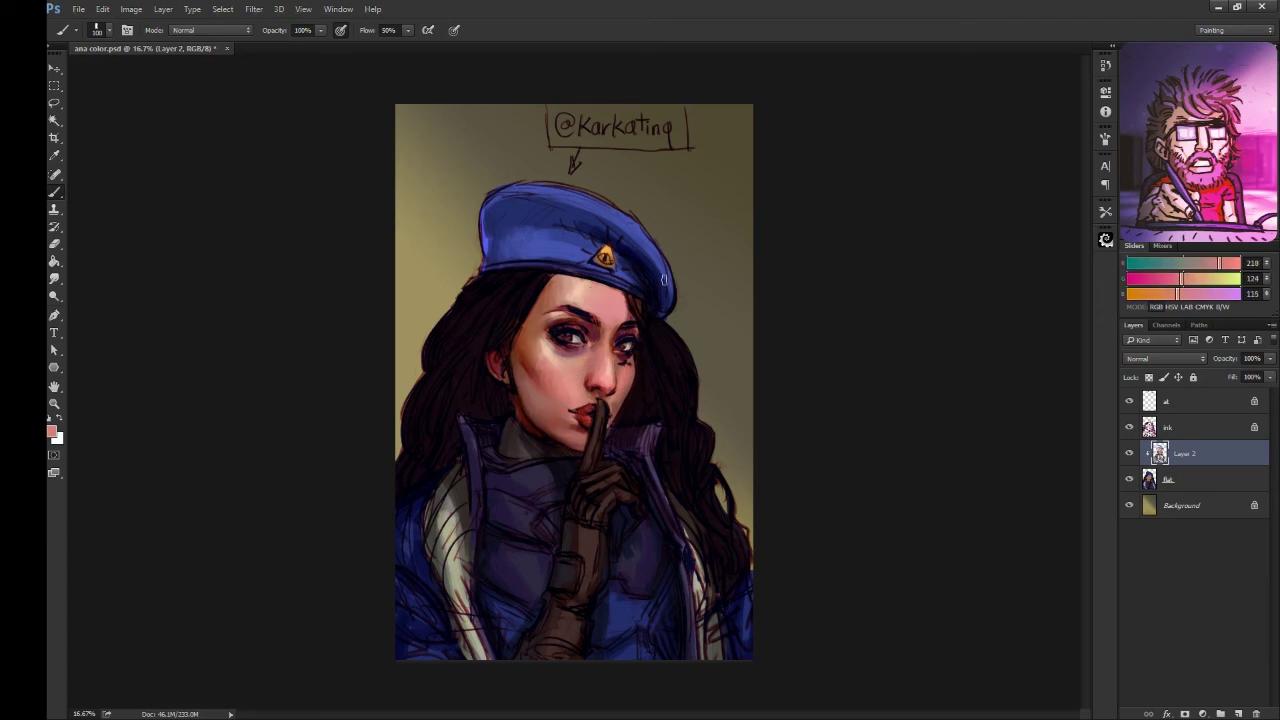
alt+click(609, 403)
alt+click(613, 446)
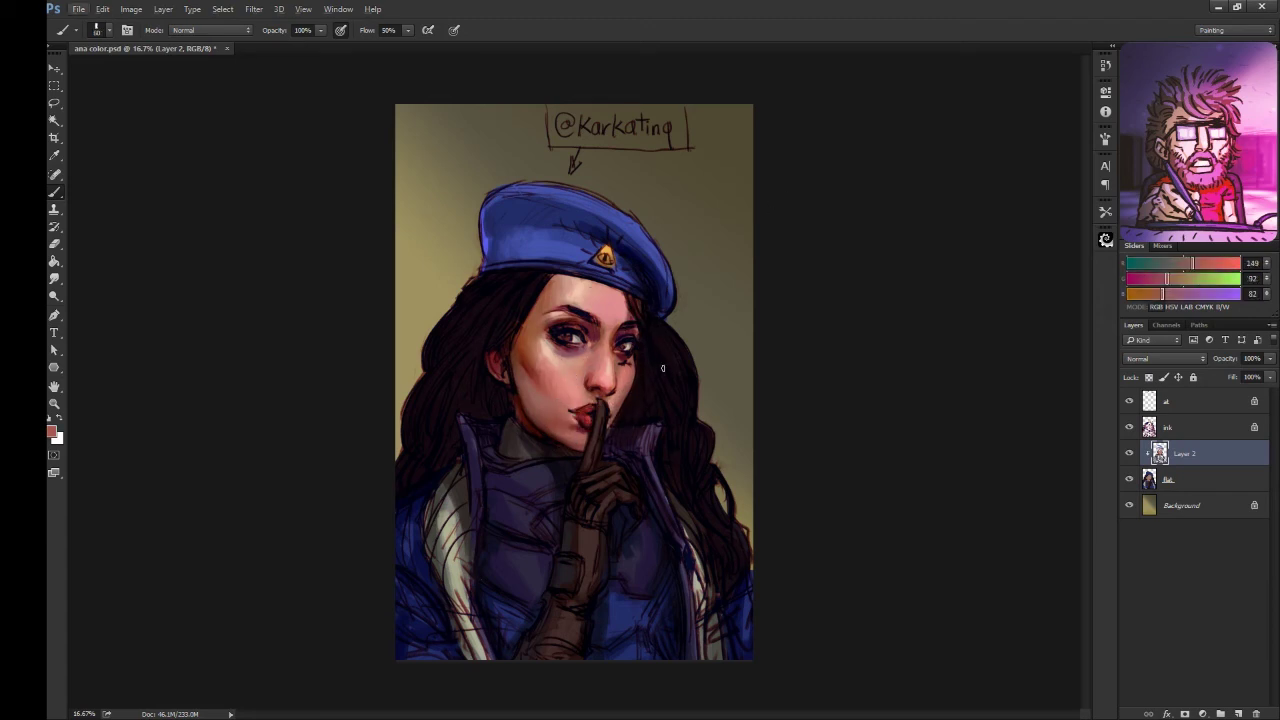
alt+click(620, 398)
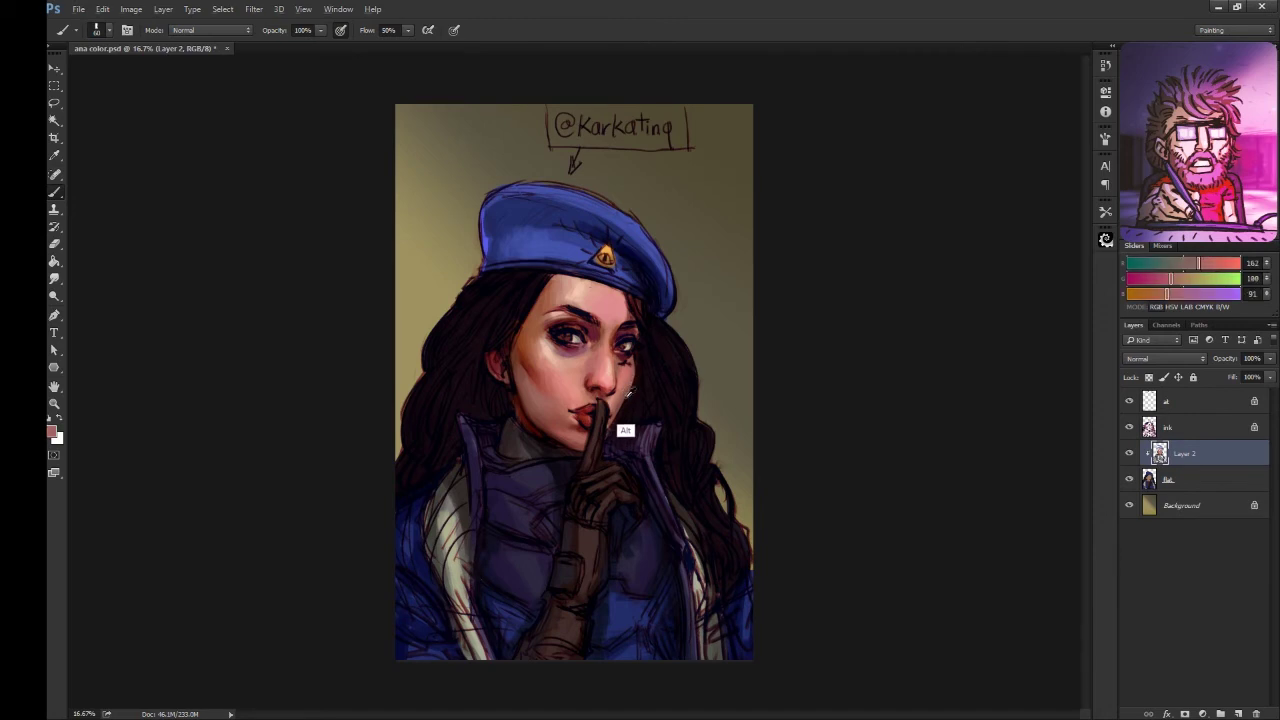
alt+click(631, 389)
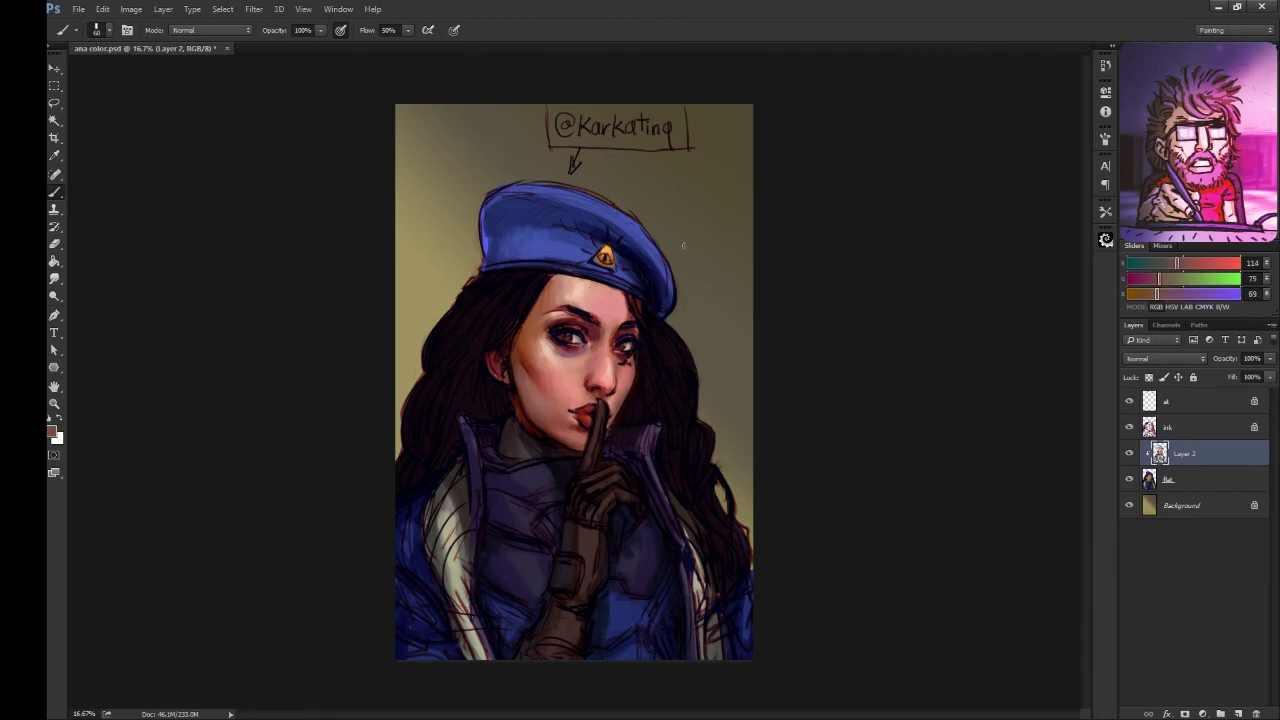
alt+click(664, 309)
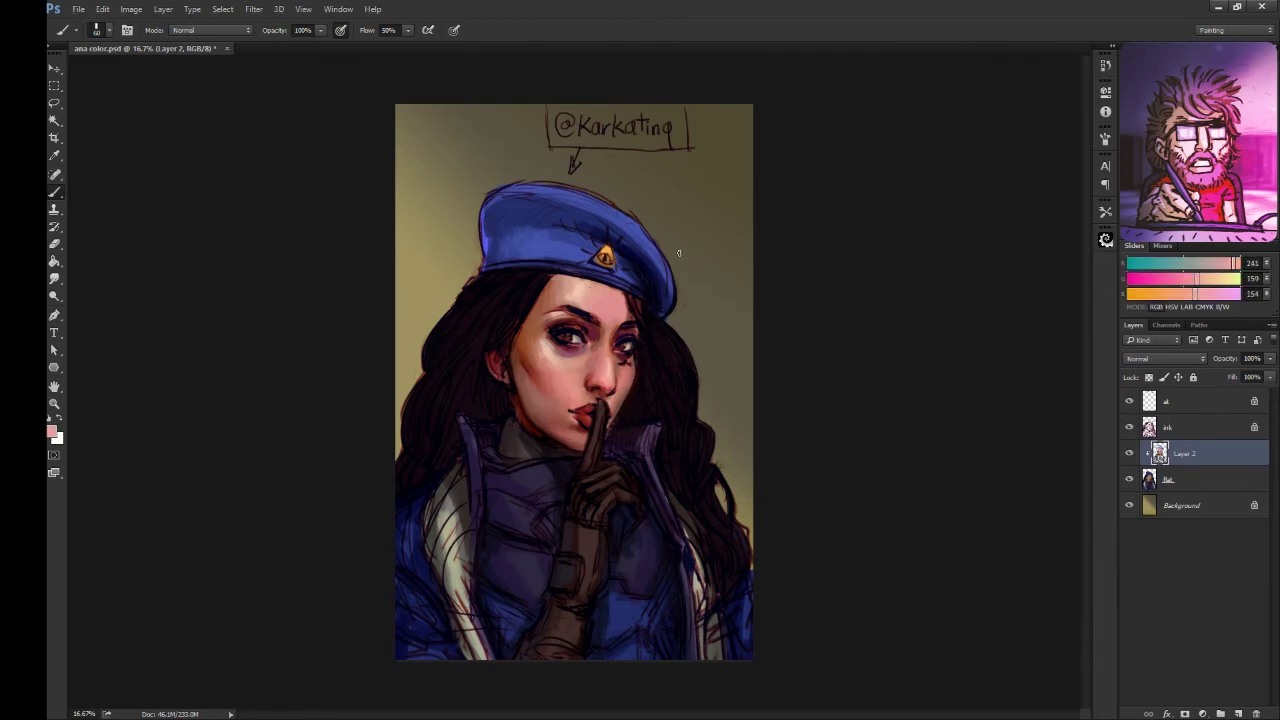
alt+click(600, 323)
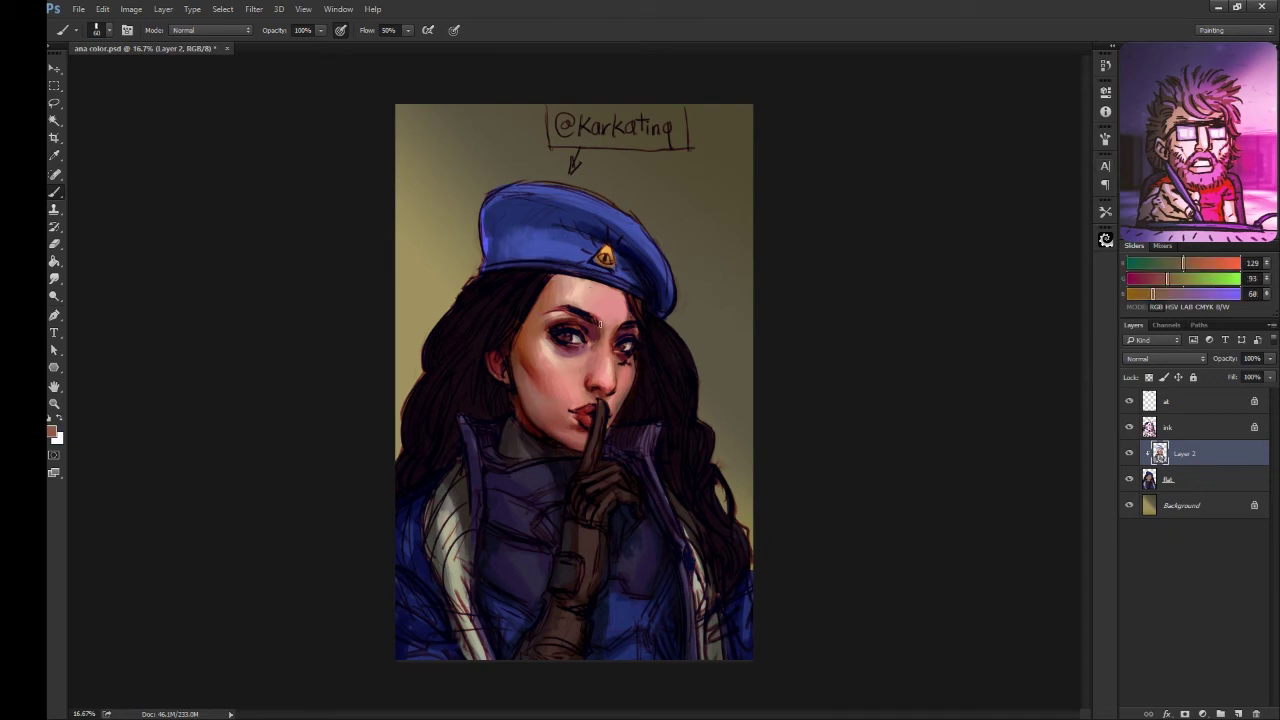
- Mirror the canvas to check the face, flip it back, and add a new layer above Layer 2
key(ctrl+shift+h)
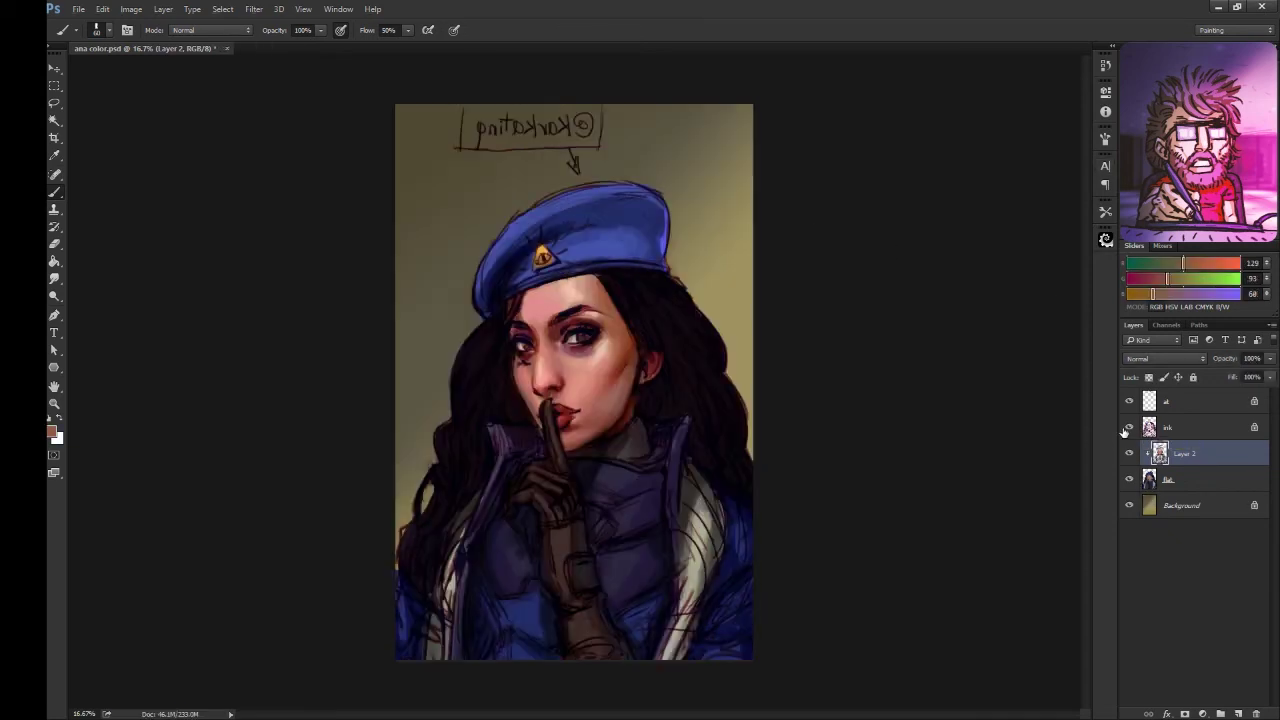
key(h)
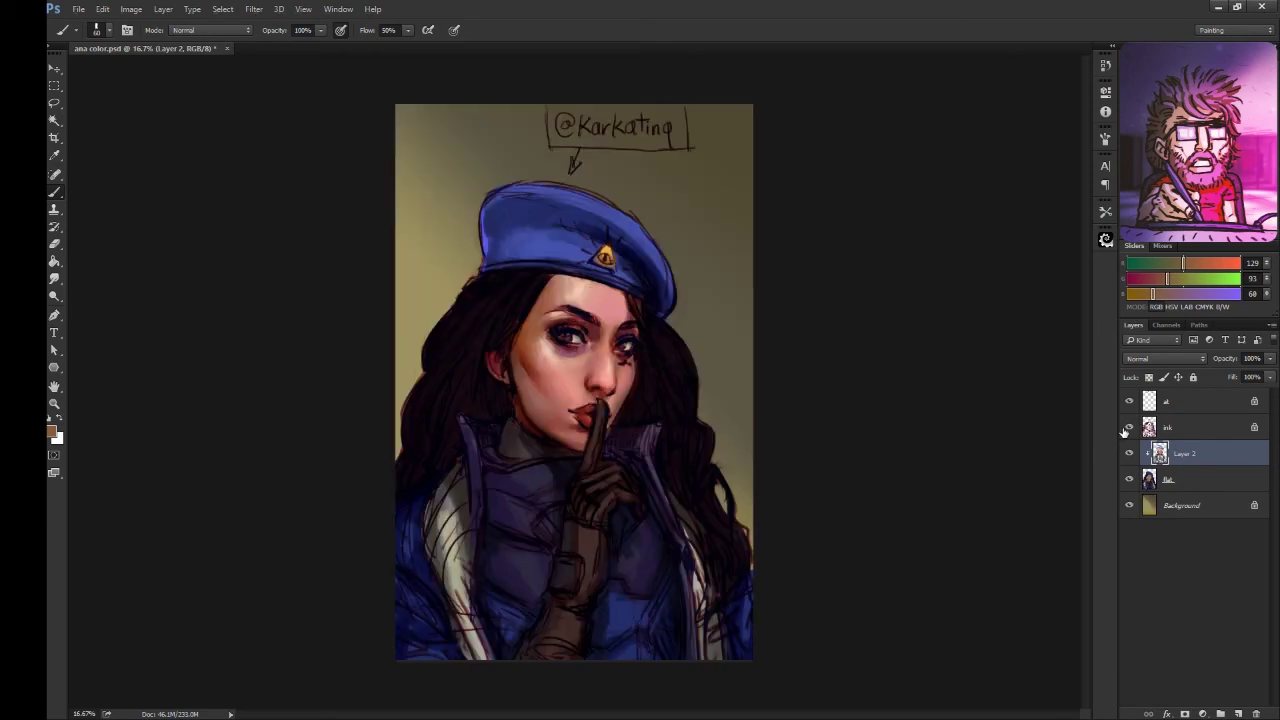
click(1238, 713)
- Clip the new layer to Layer 2, set it to Hard Light, and choose dark purple
click(1165, 358)
click(1142, 503)
alt+click(705, 440)
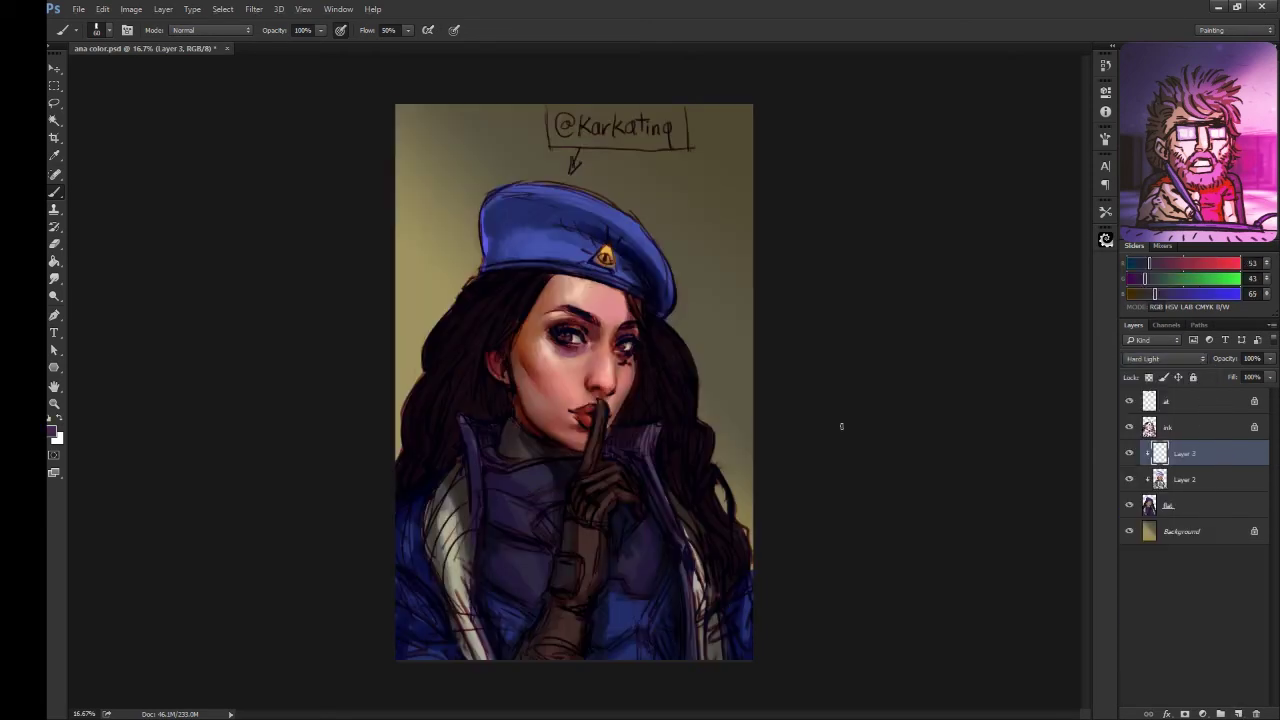
- Brush dark purple shadows along the jaw, hairline under the beret, and jacket
drag(514, 346, 528, 416)
mouse_move(467, 565)
mouse_down()
mouse_move(452, 470)
mouse_move(410, 555)
mouse_move(481, 653)
mouse_up()
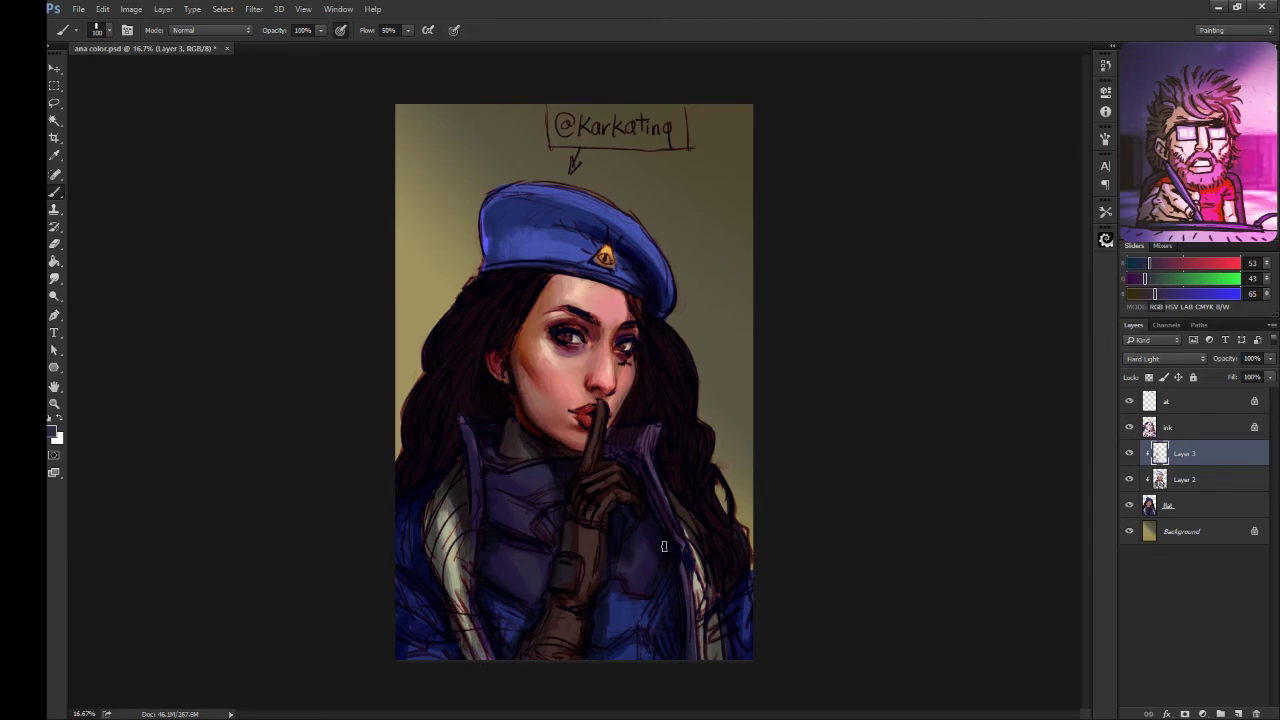
drag(548, 278, 600, 285)
drag(732, 630, 710, 658)
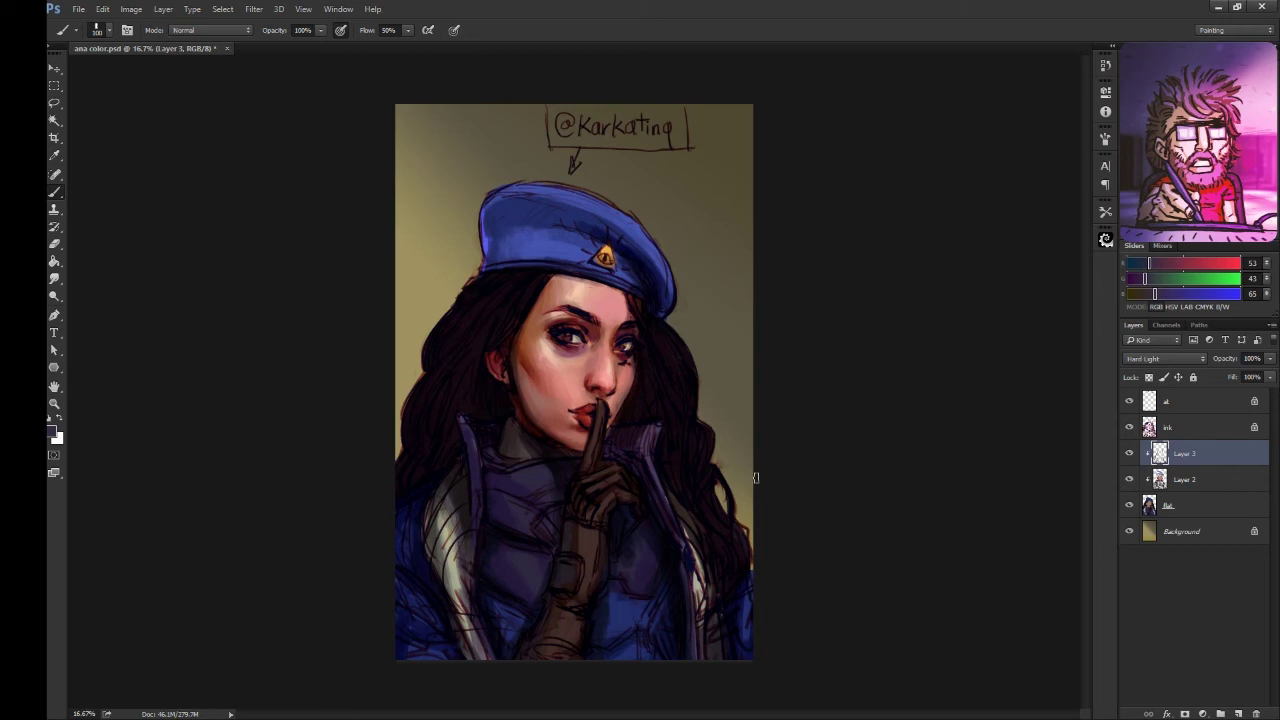
key(r)
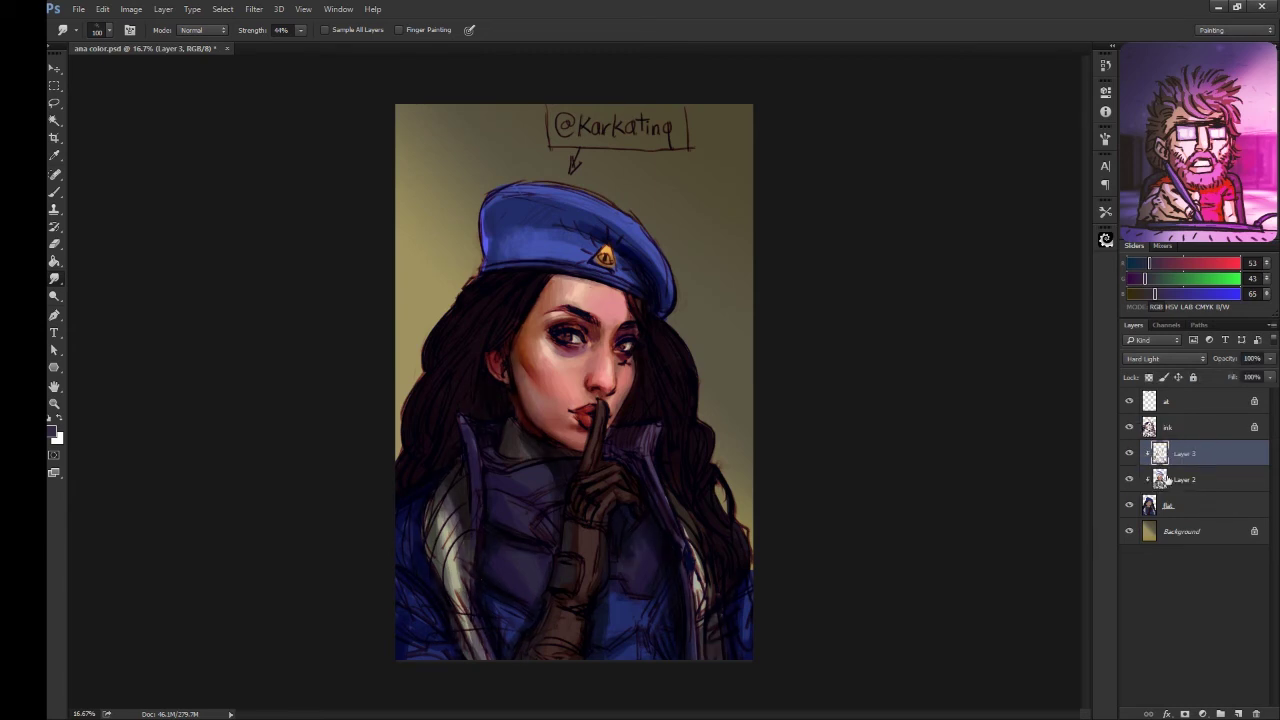
- Add a clipped layer with a tan gradient over the figure from the upper right
key(ctrl+shift+alt+n)
key(g)
key(shift+g)
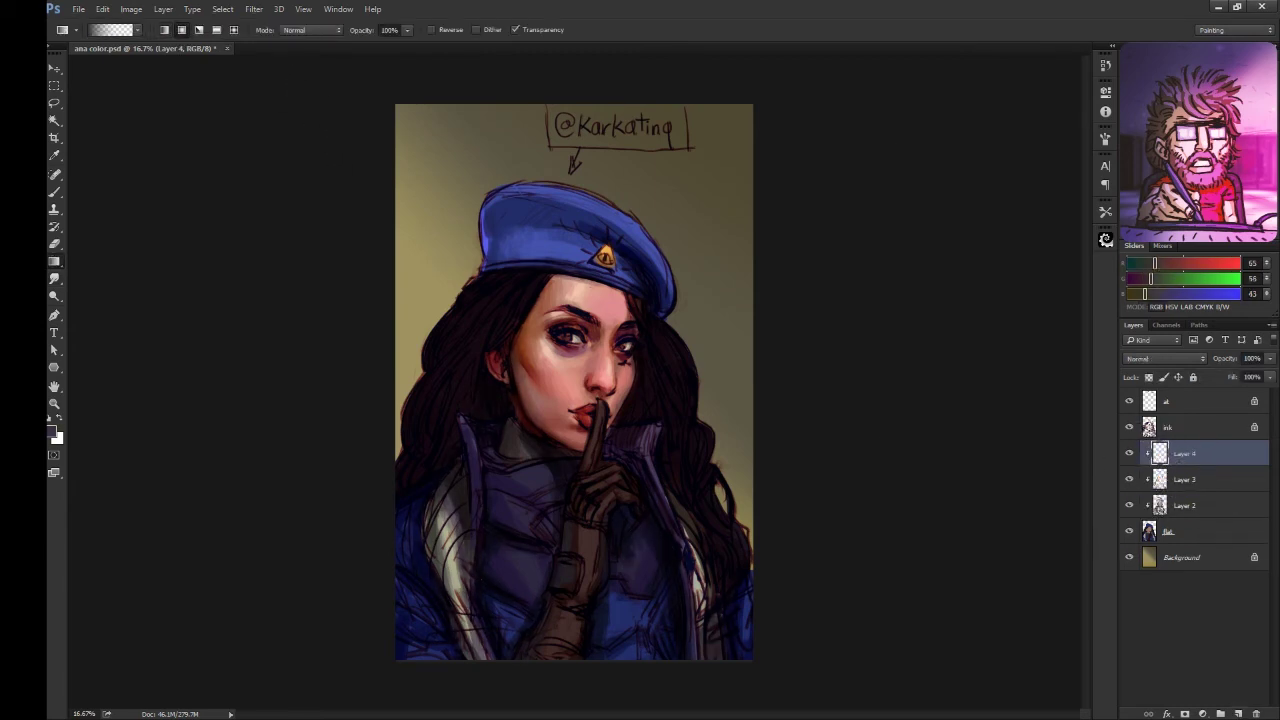
drag(620, 233, 800, 180)
drag(671, 274, 977, 97)
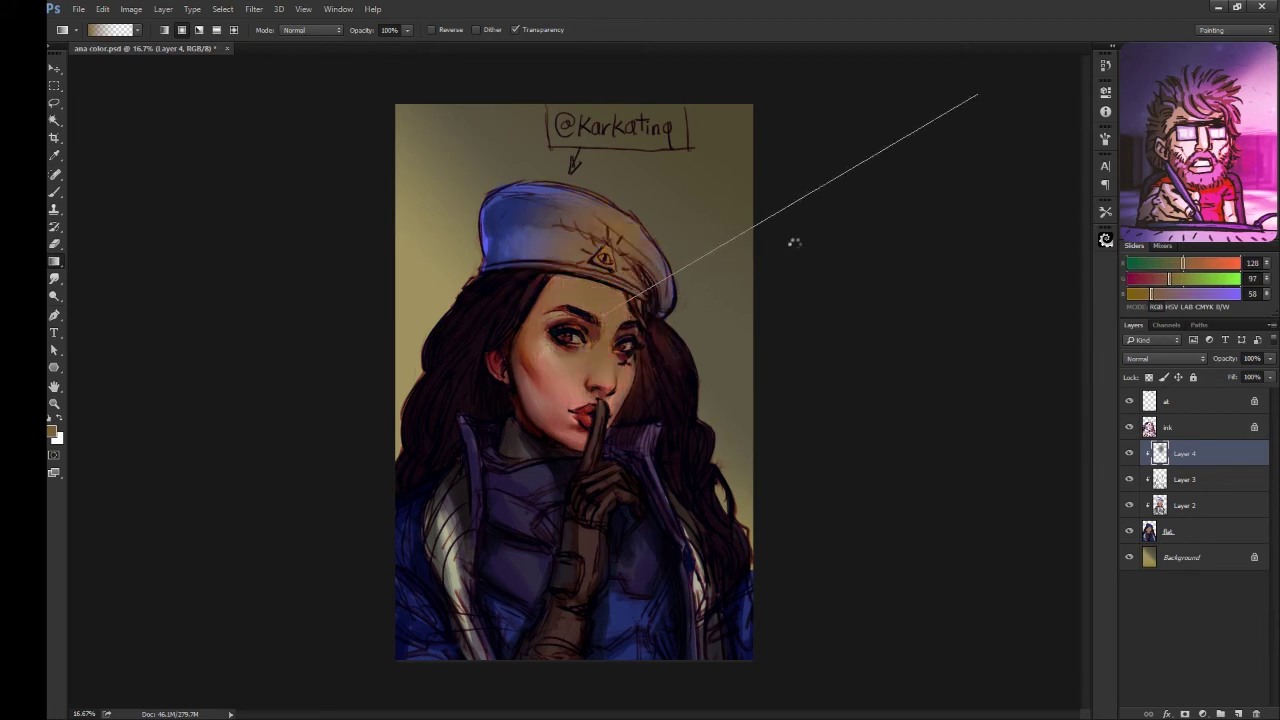
- Set the gradient layer to Lighten, limit it with the Underlying Blend If slider, 60% opacity
click(1165, 358)
click(1172, 428)
double_click(1215, 453)
drag(929, 371, 962, 372)
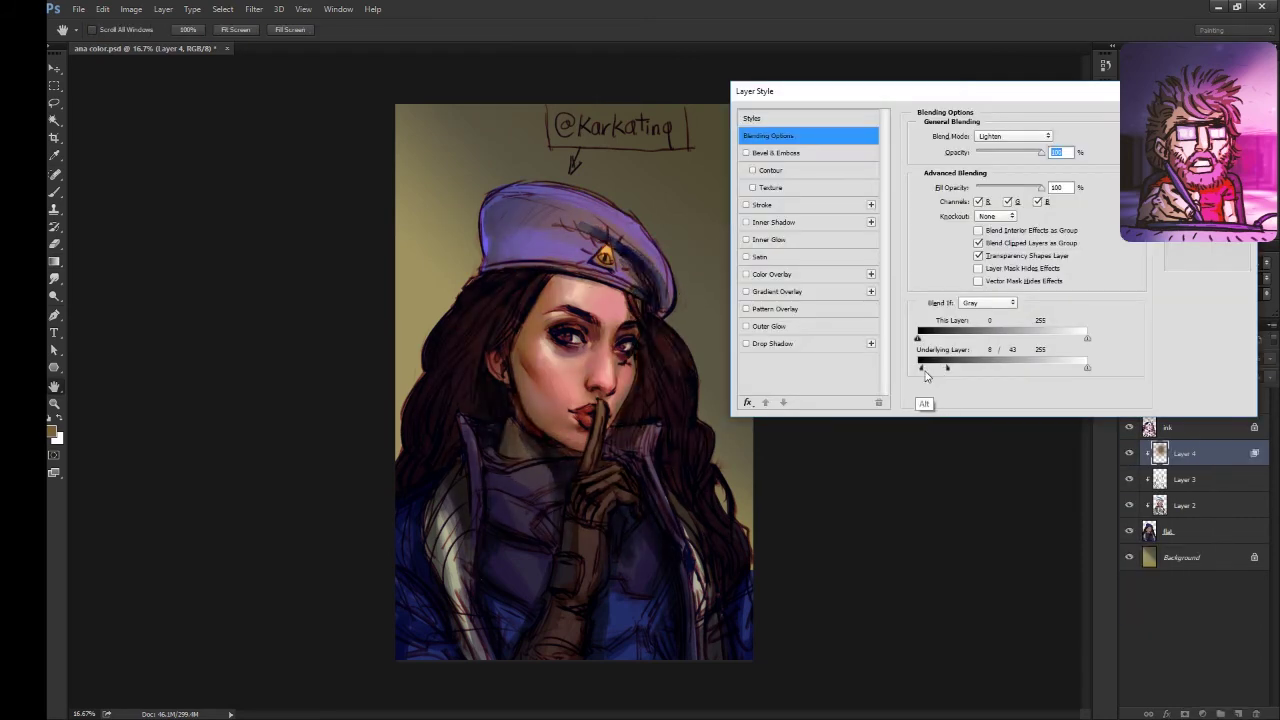
key(Return)
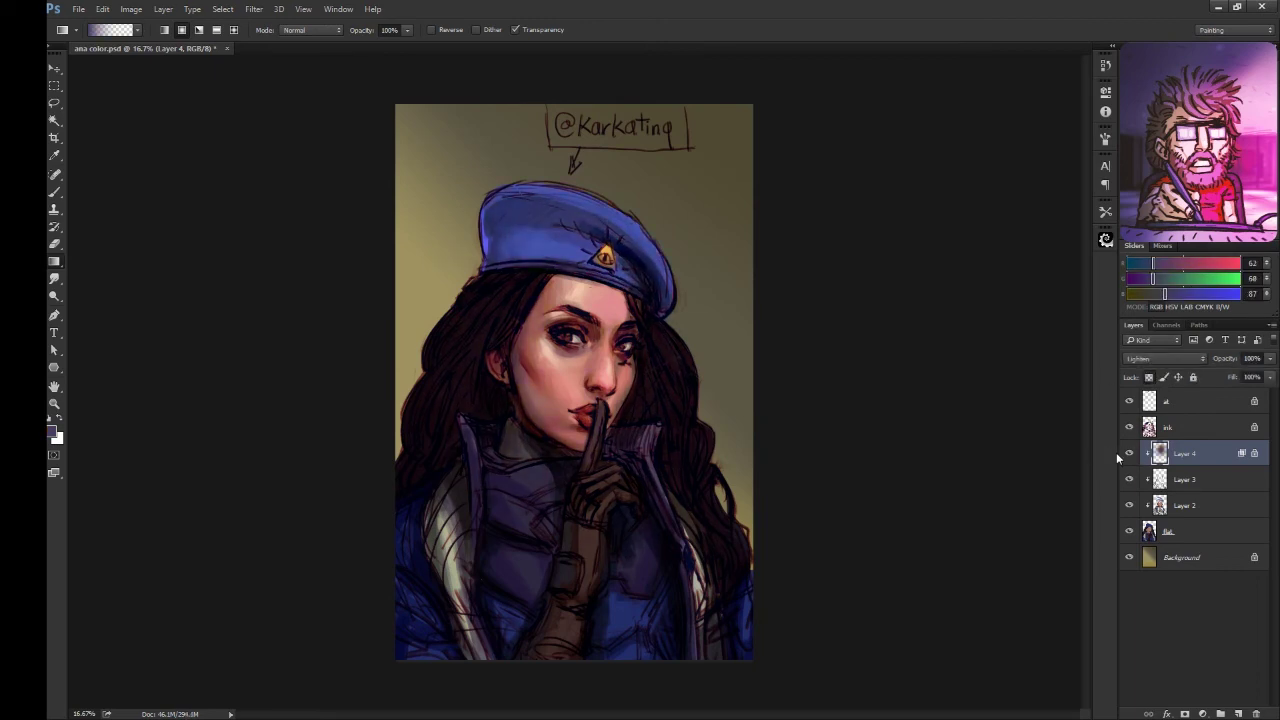
drag(1270, 358, 1180, 402)
- Darken the backdrop to charcoal with a dark gradient on a new layer above Background
click(1185, 557)
click(1238, 713)
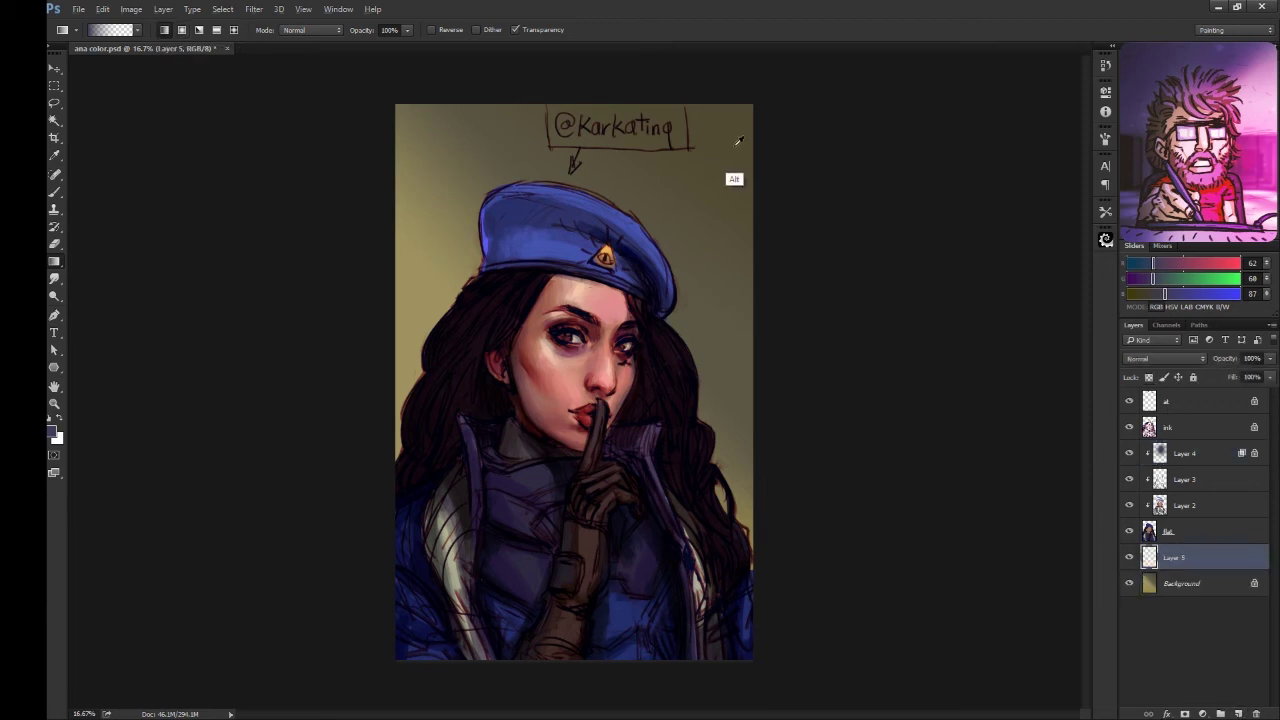
click(1148, 290)
drag(812, 276, 470, 300)
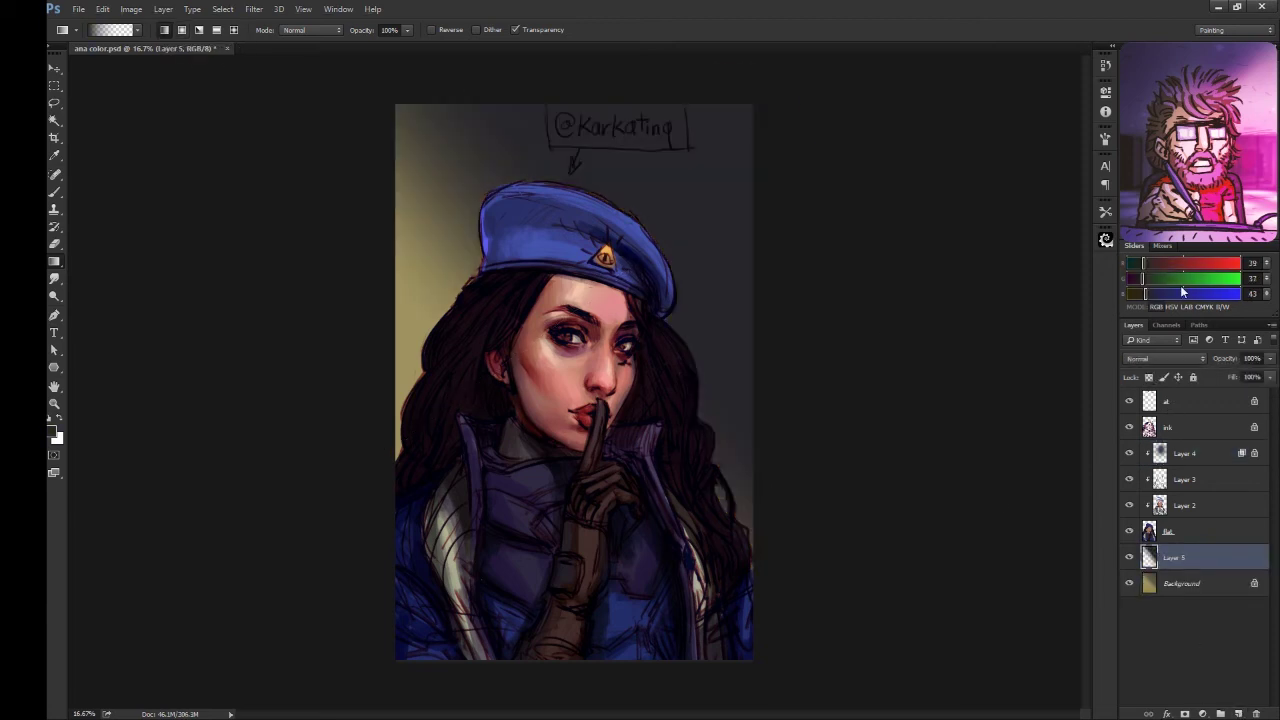
key(h)
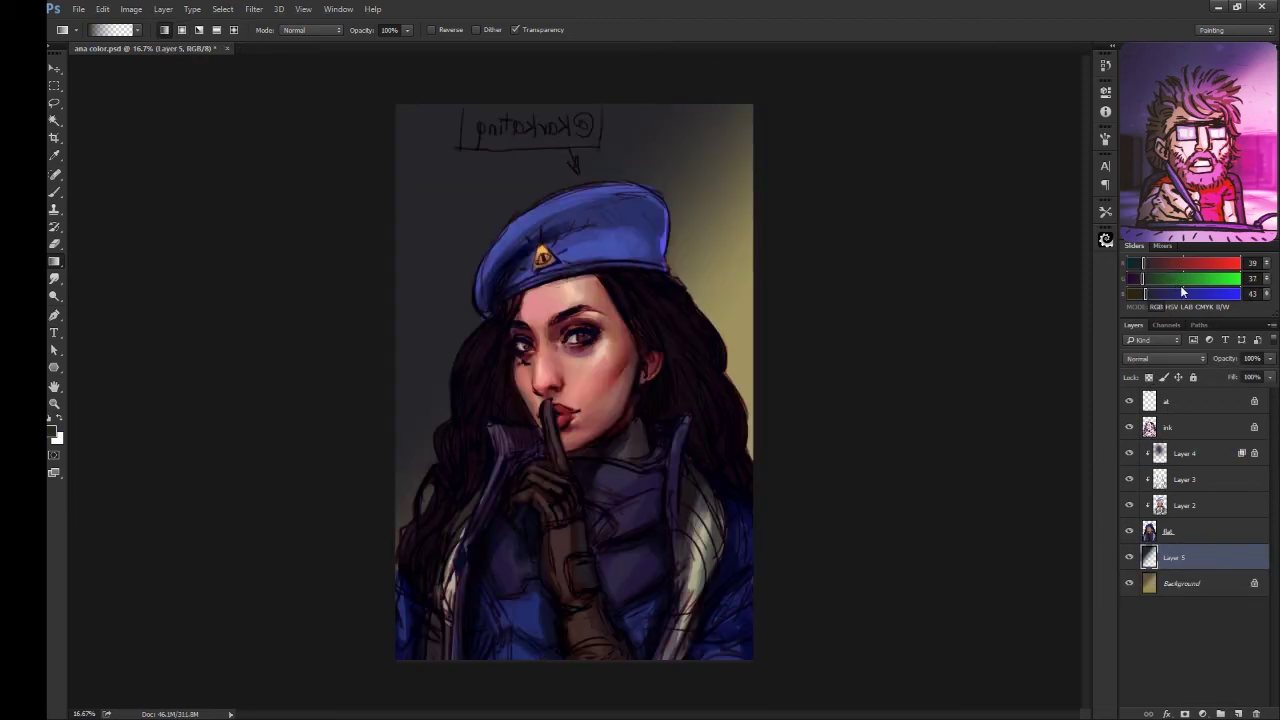
key(h)
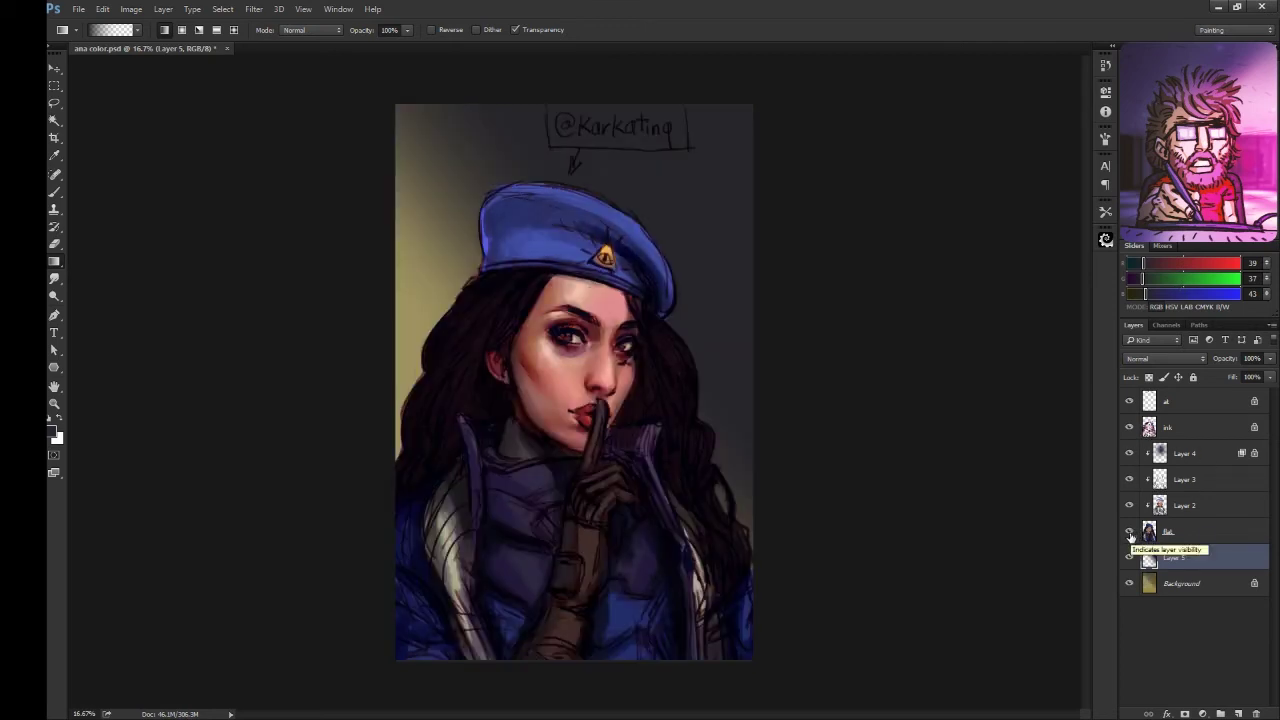
- Group the character layers with Ctrl+G and duplicate the group
click(1180, 505)
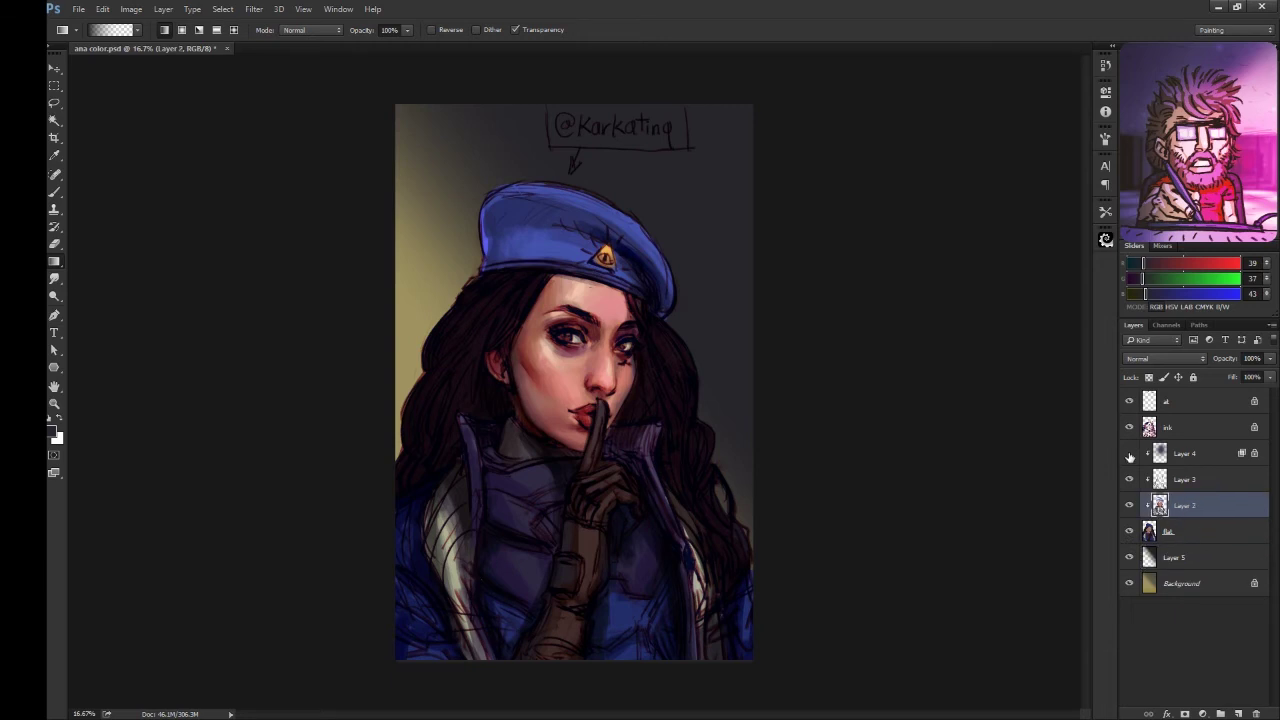
click(1172, 531)
shift+click(1185, 430)
key(ctrl+g)
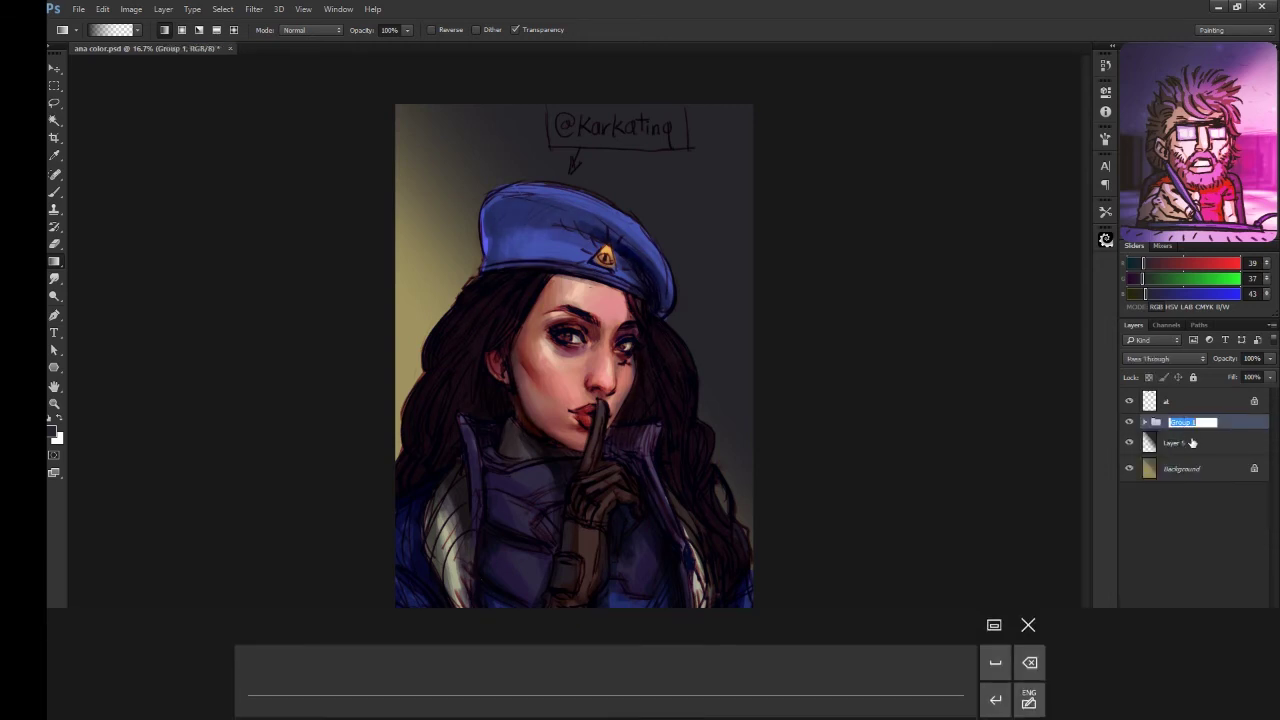
key(ctrl+j)
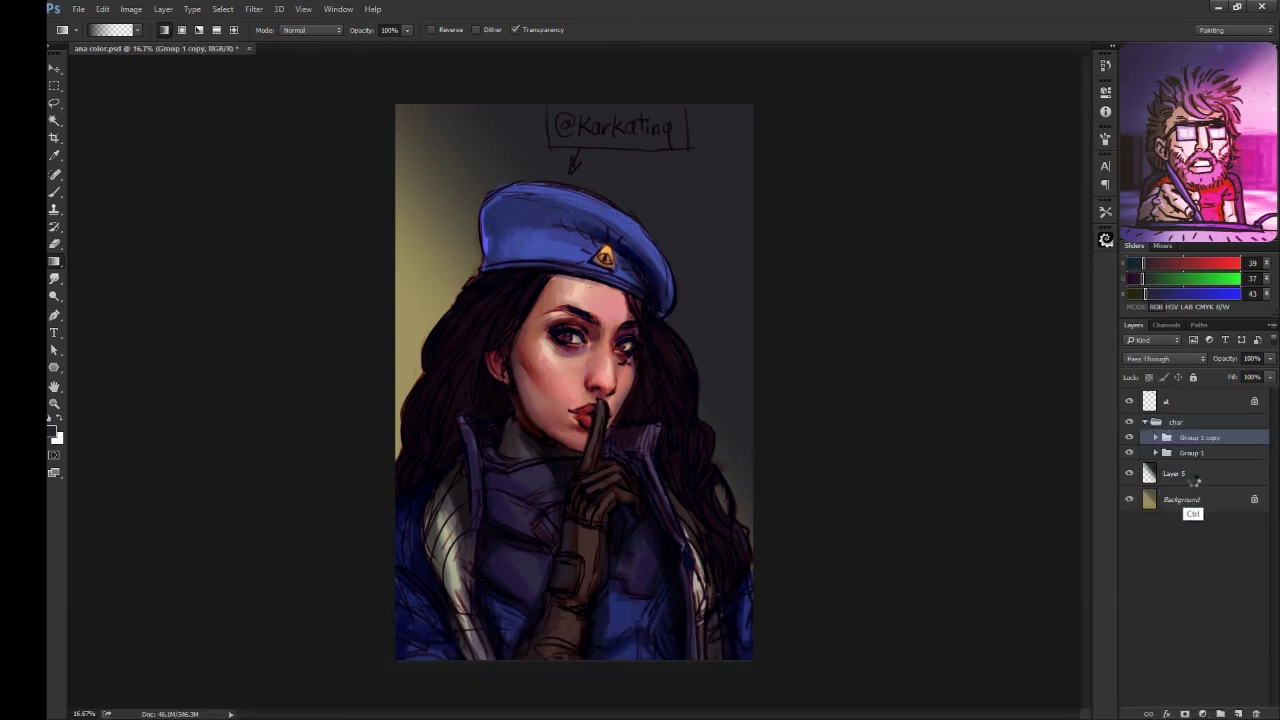
- Merge the copied group into one layer, hide the original group, and pick near-black
click(1129, 458)
click(1156, 437)
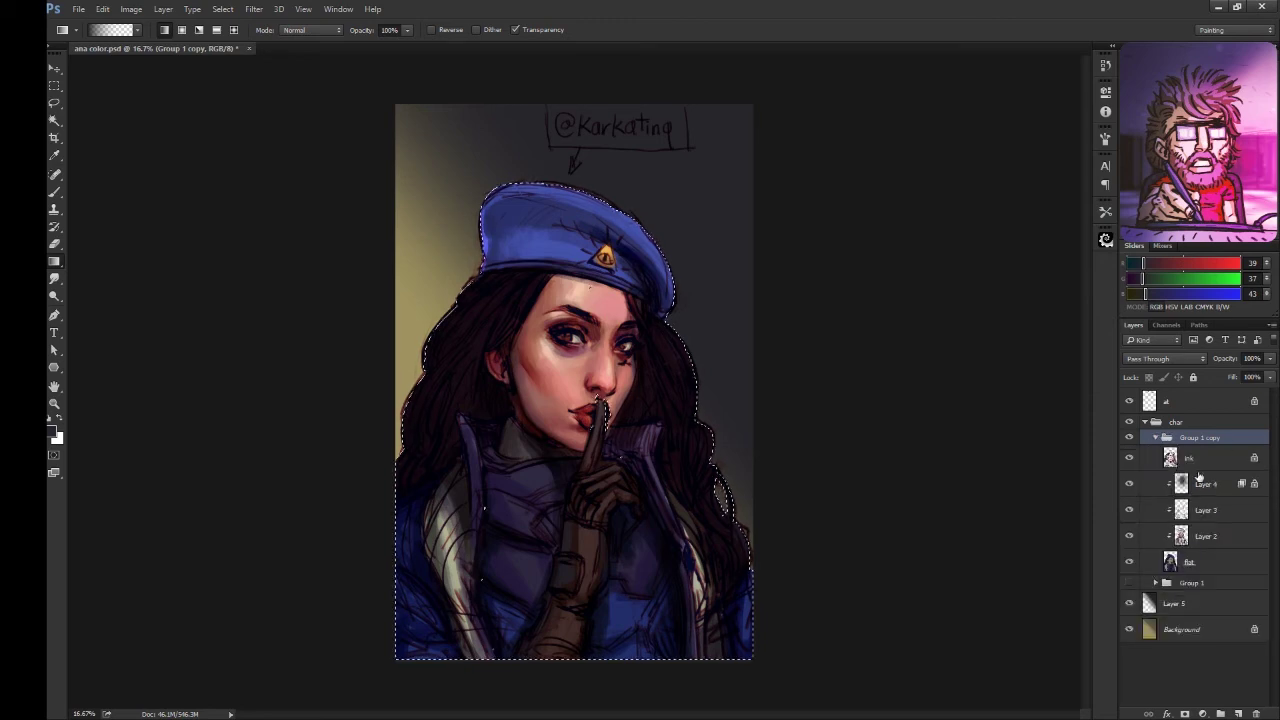
key(ctrl+e)
click(1129, 442)
click(1129, 442)
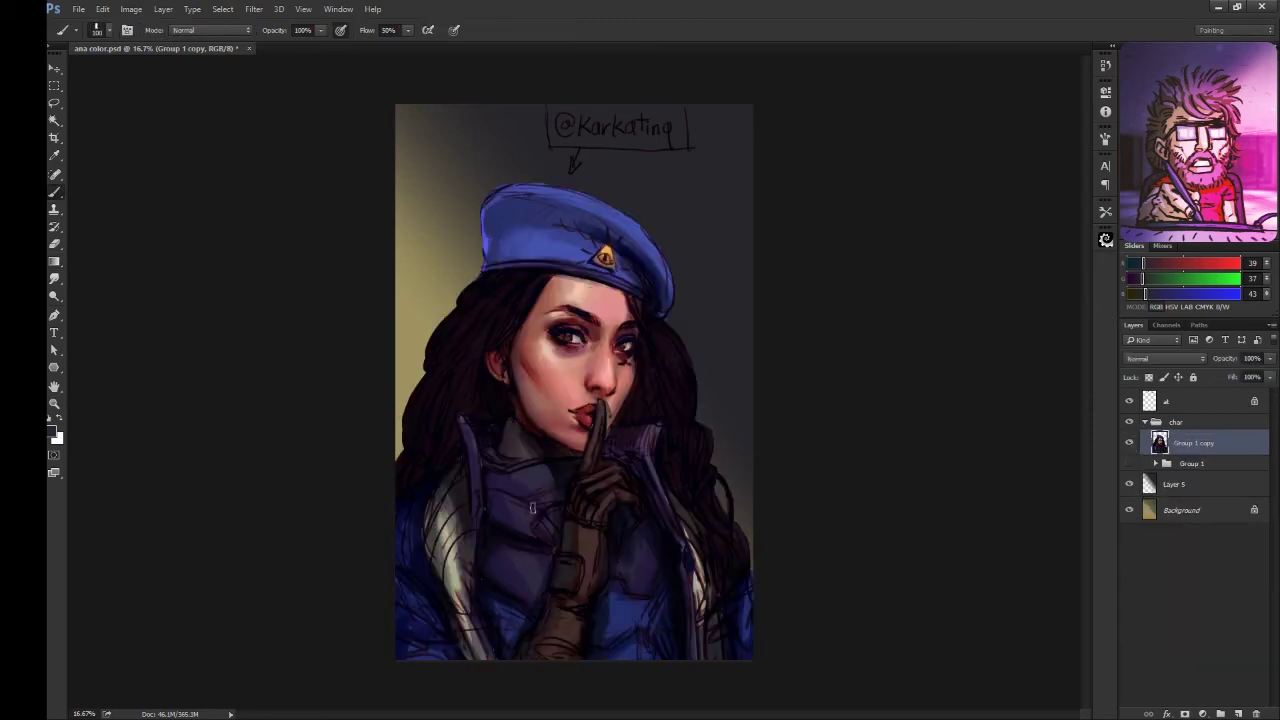
key(b)
alt+click(480, 532)
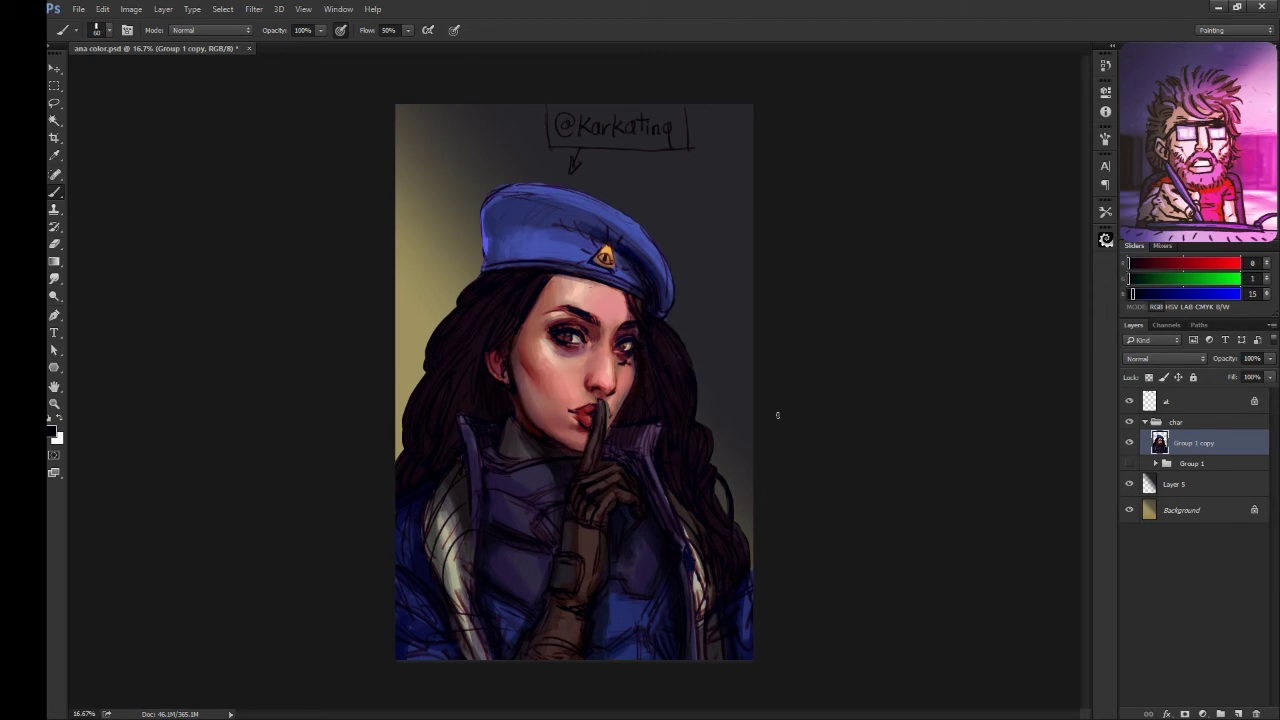
- Duplicate the merged figure, tilt it about four degrees and distort its lower-right corner
key(ctrl+j)
click(1129, 468)
key(ctrl+t)
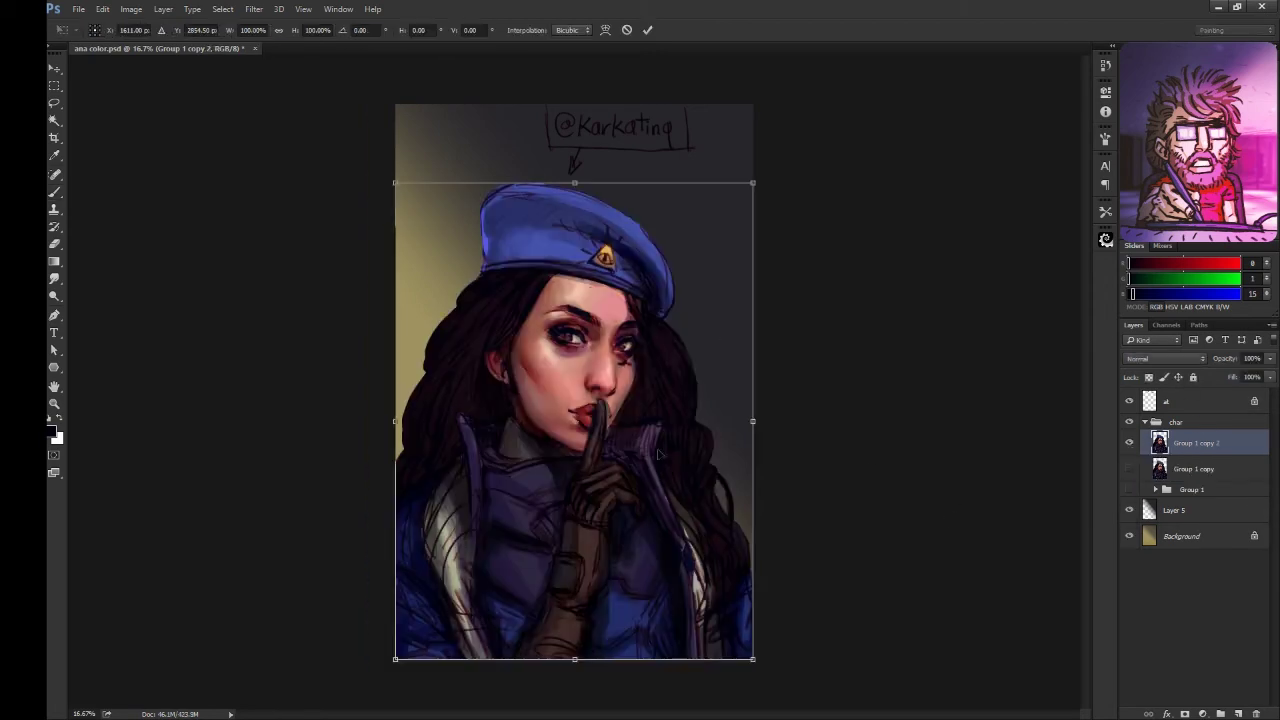
mouse_move(764, 192)
mouse_down()
mouse_move(761, 170)
mouse_move(791, 137)
mouse_up()
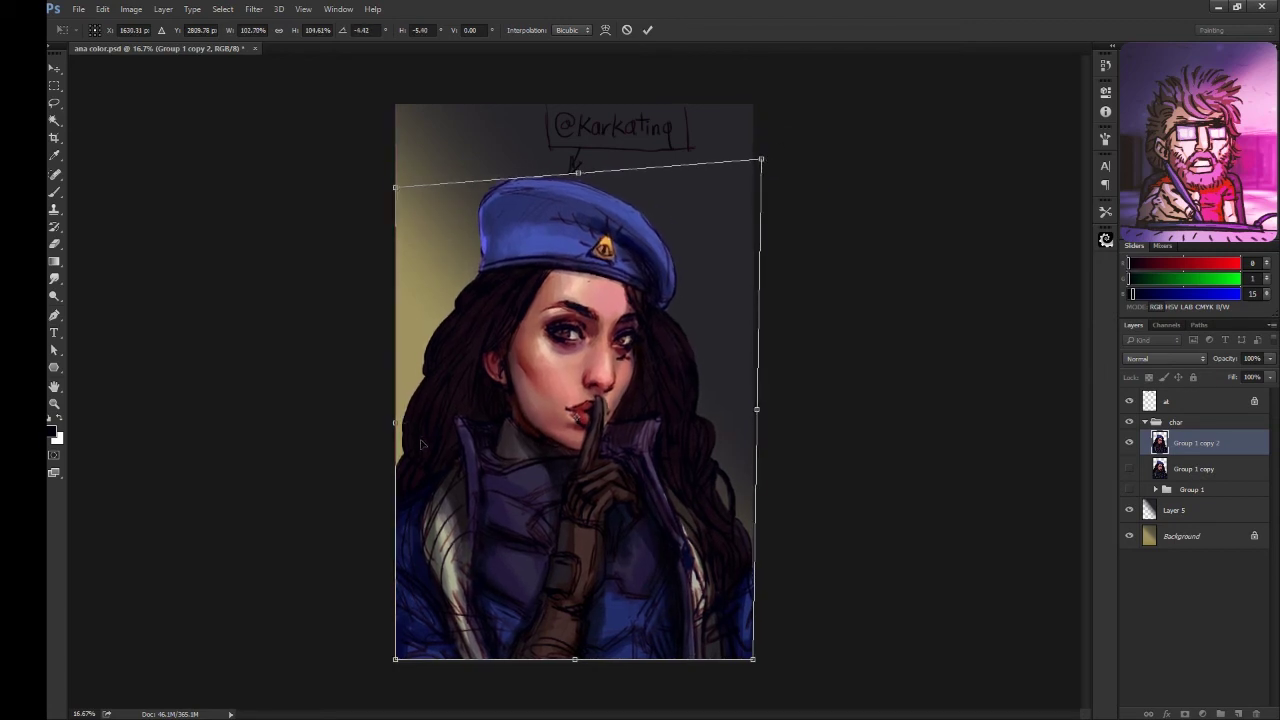
drag(754, 661, 759, 658)
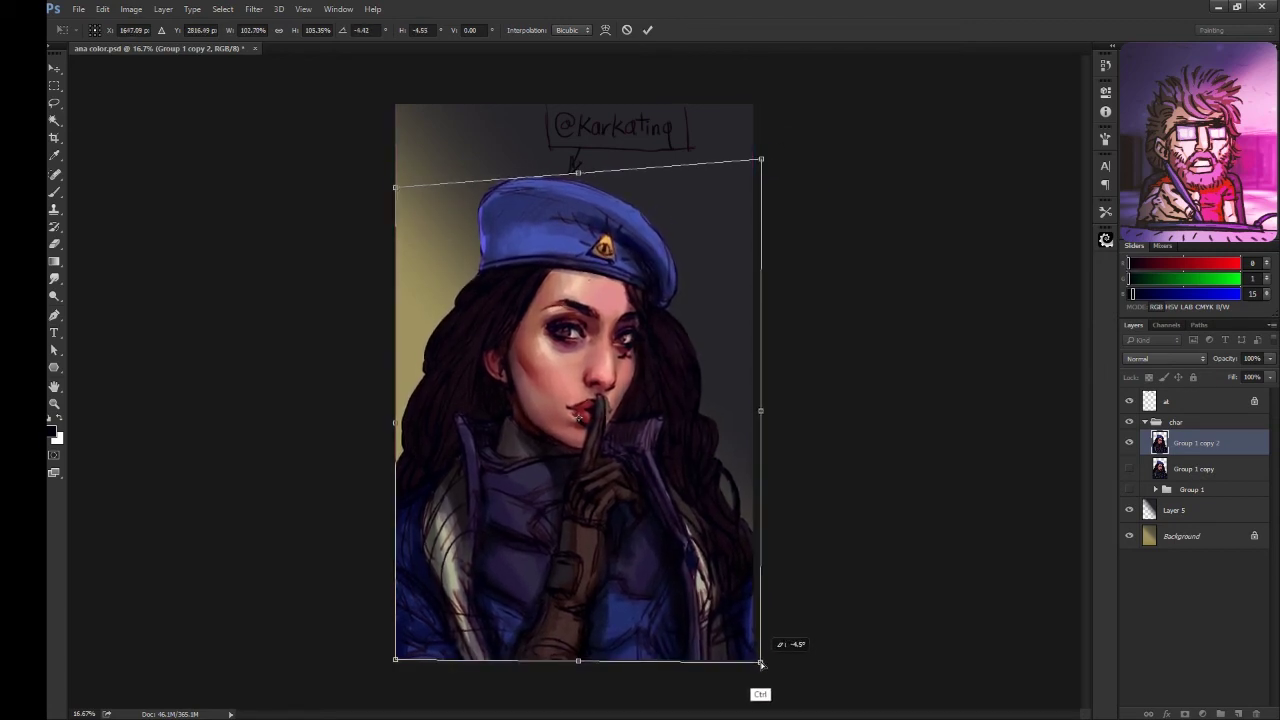
key(Return)
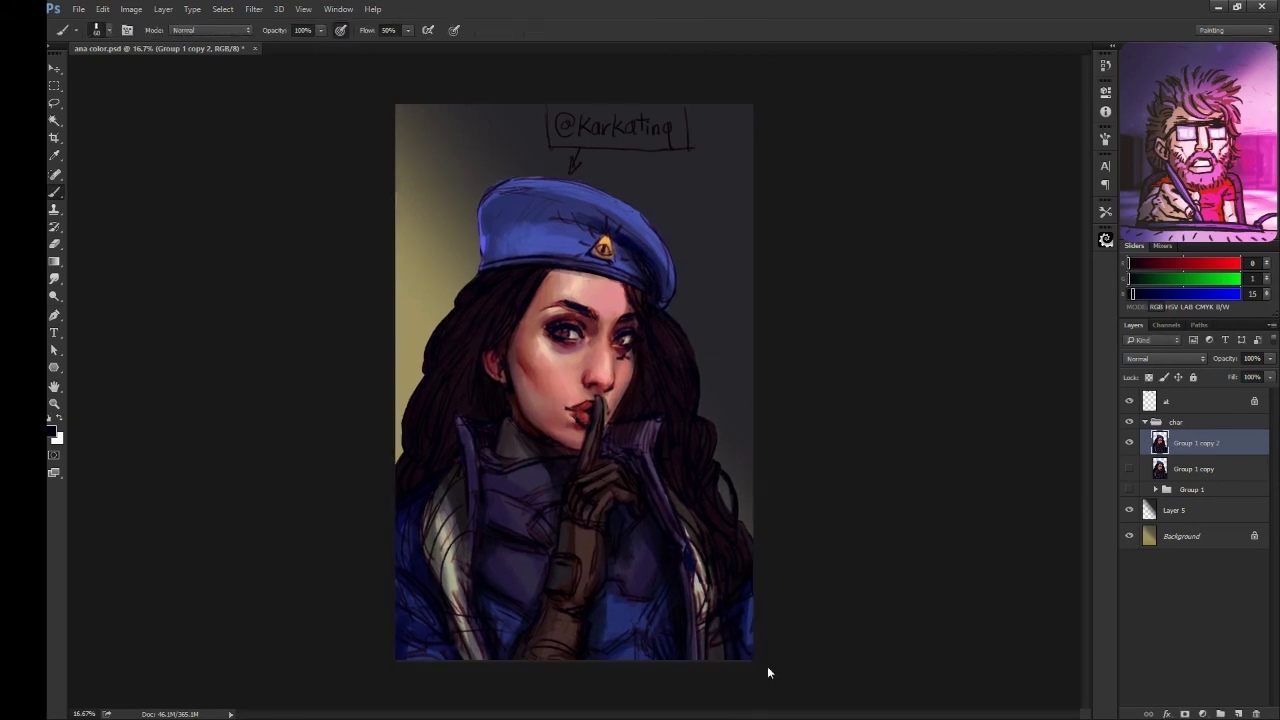
- Mirror the canvas to check proportions, reset view rotation to 0°, and zoom to 25%
key(h)
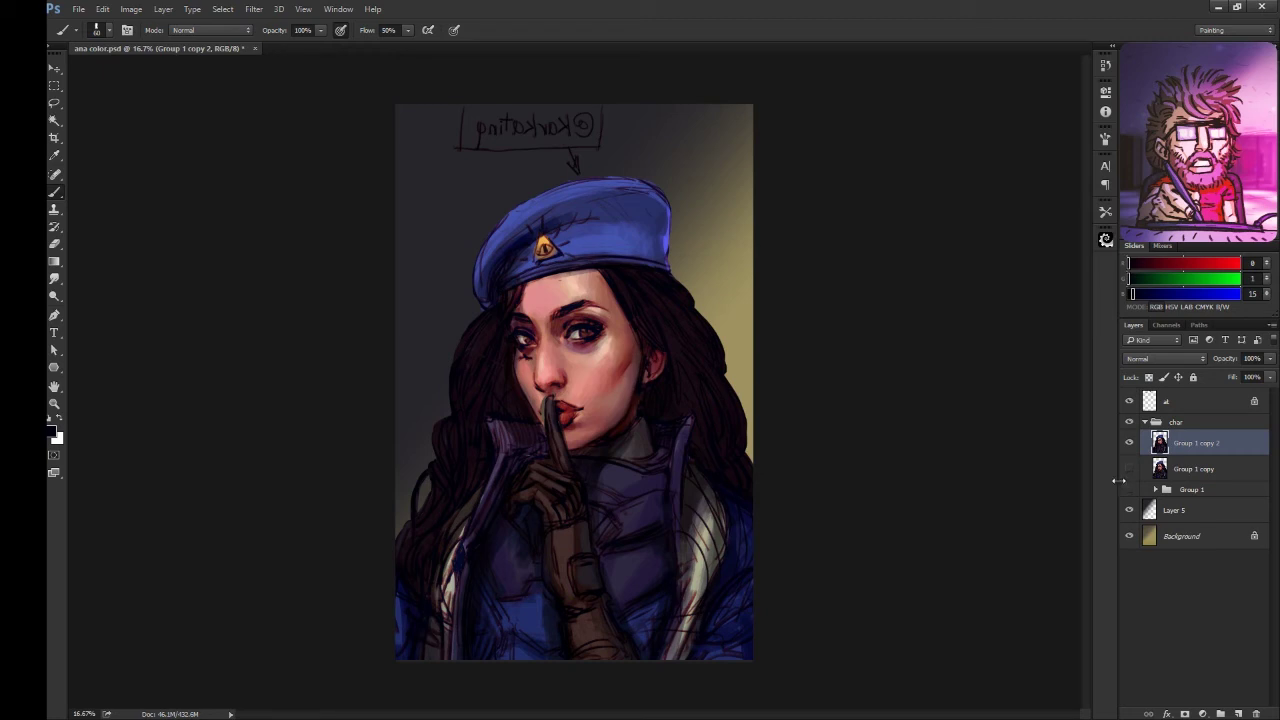
key(h)
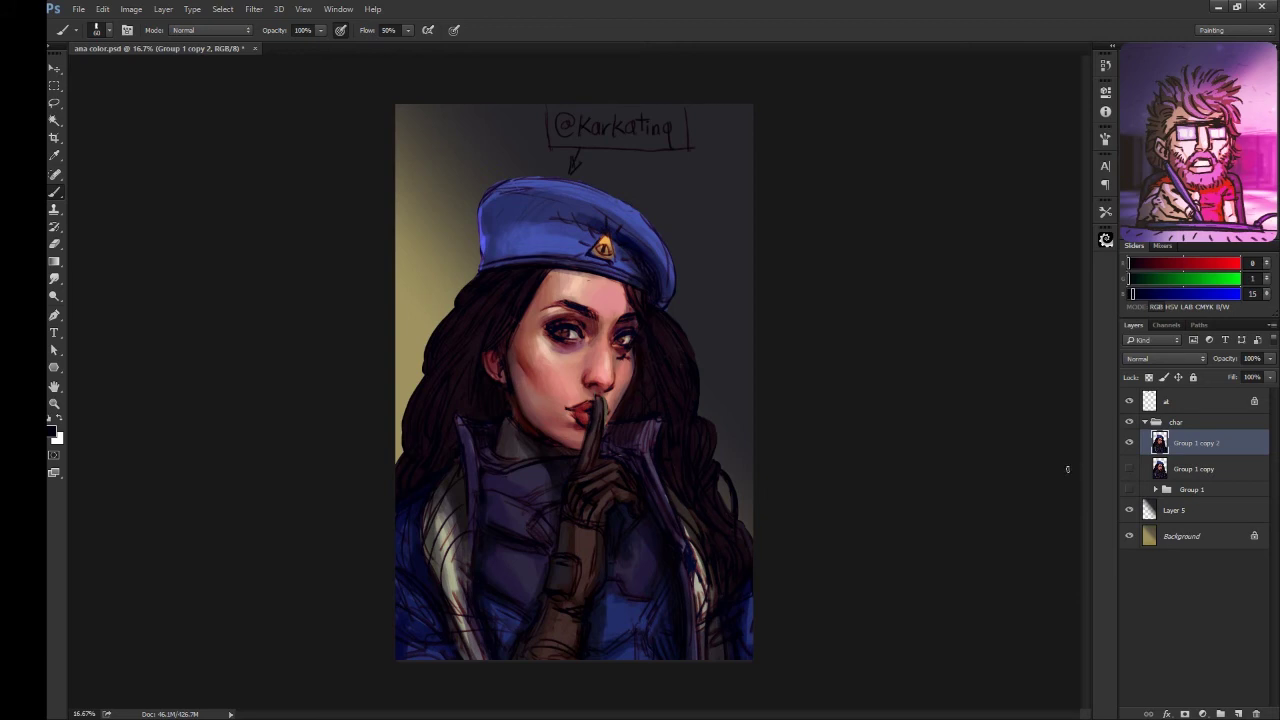
key(r)
mouse_move(880, 380)
mouse_down()
mouse_move(869, 357)
mouse_move(864, 378)
mouse_up()
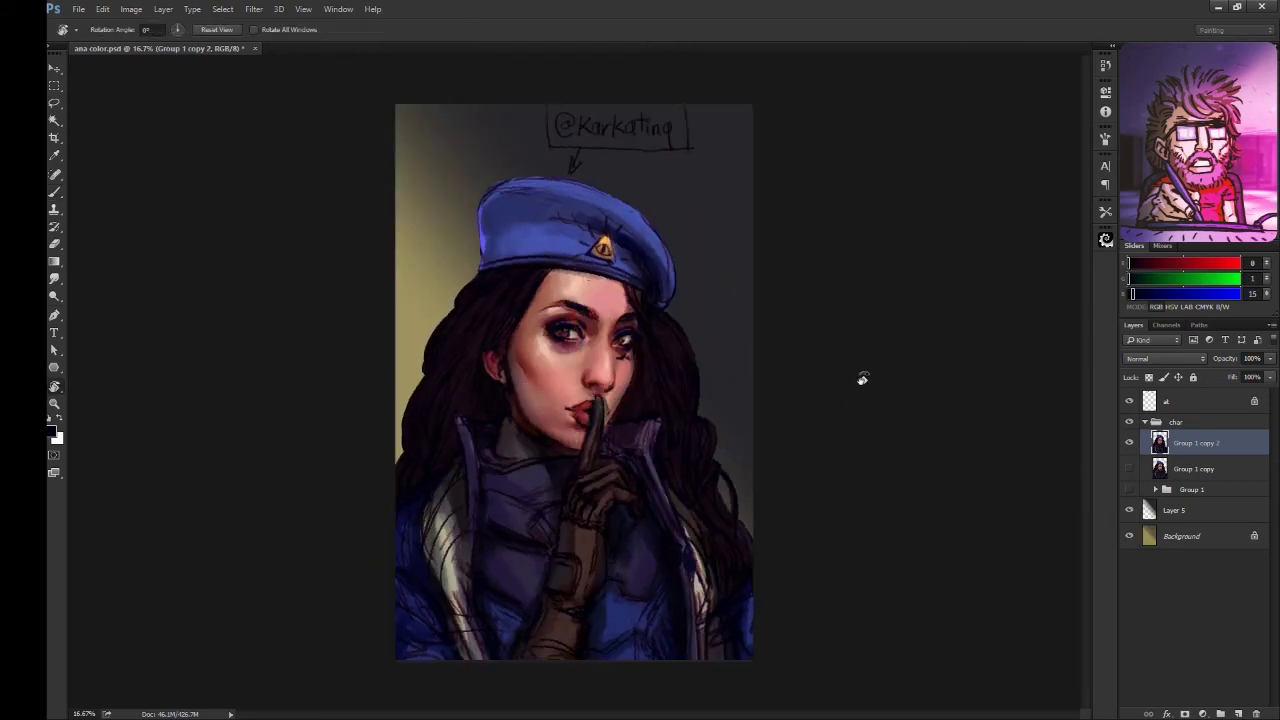
key(ctrl+plus)
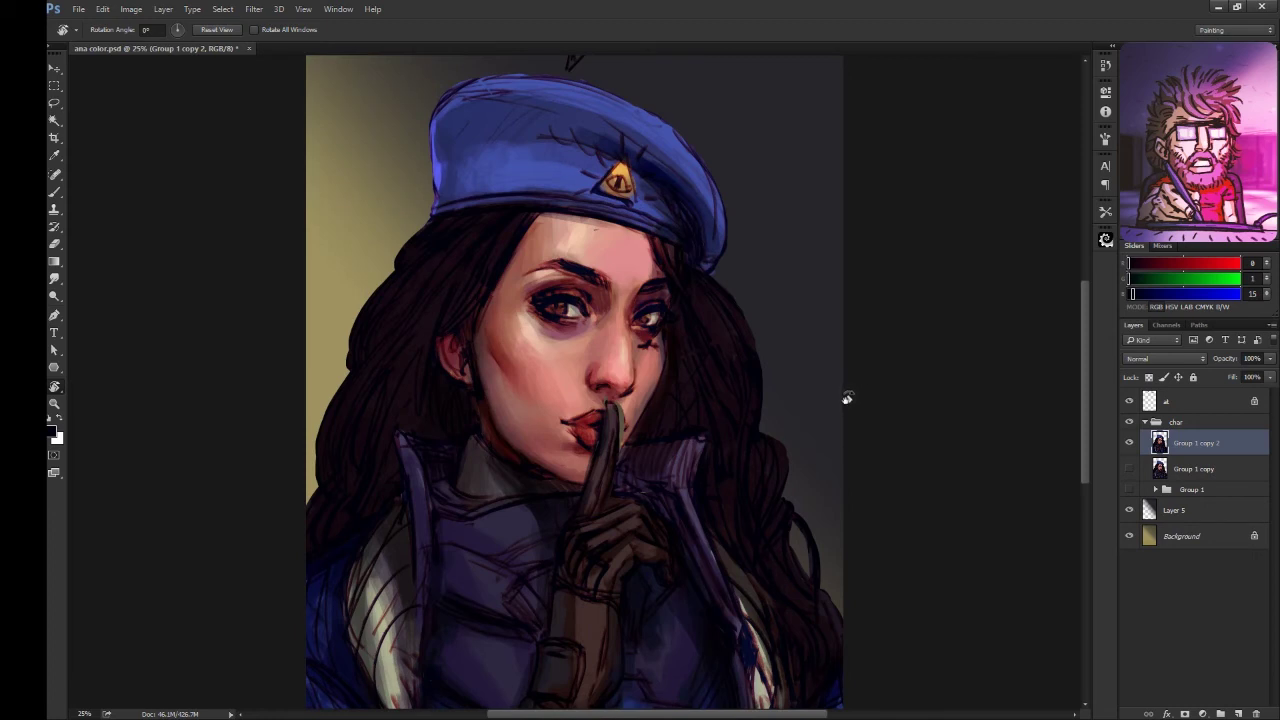
- Copy the area around her left eye to a new layer and warp it outward
drag(626, 258, 695, 344)
key(ctrl+j)
key(ctrl+t)
right_click(653, 367)
click(685, 468)
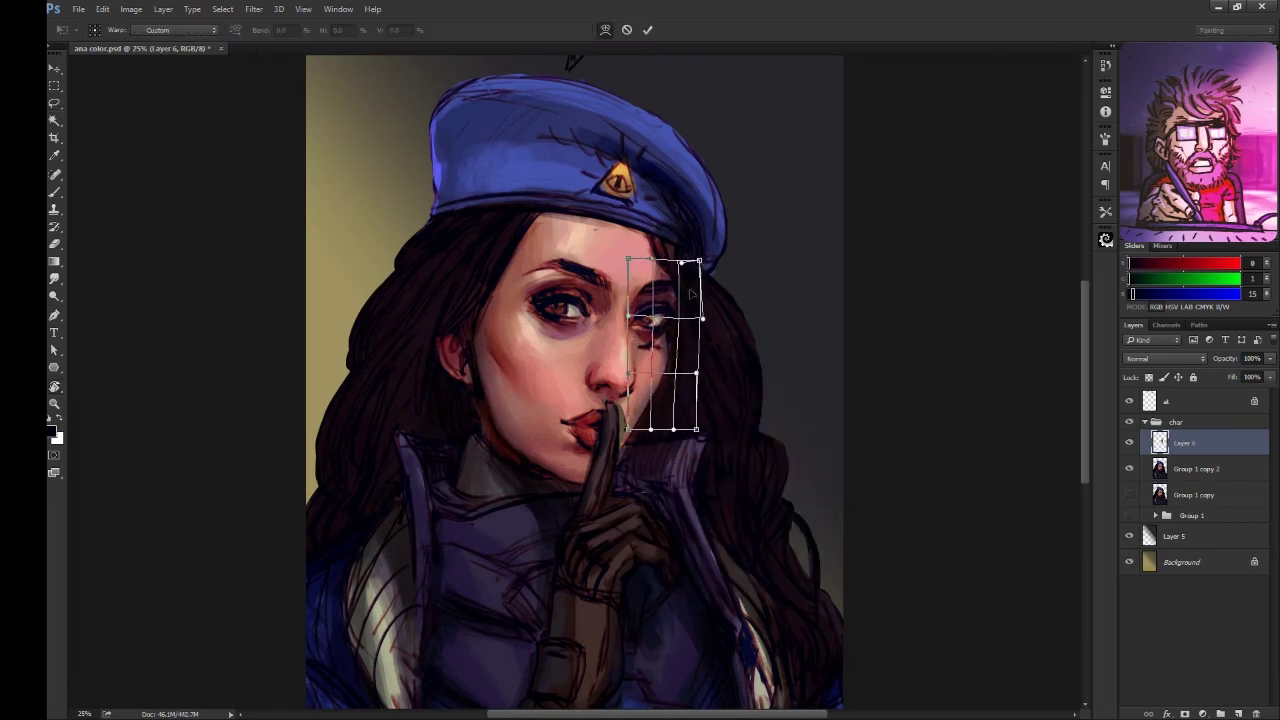
drag(684, 292, 690, 375)
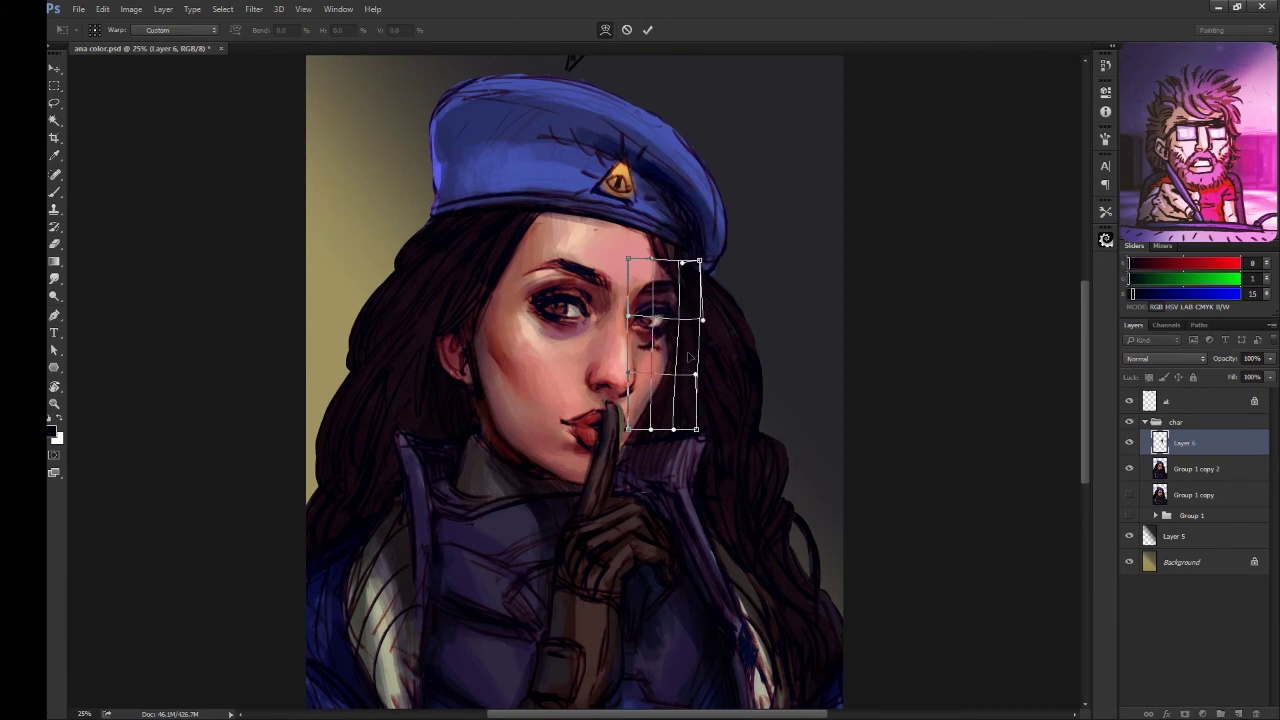
key(Return)
- Brush over the eye and cheek with sampled dark browns, mirroring to check the face
key(b)
alt+click(680, 326)
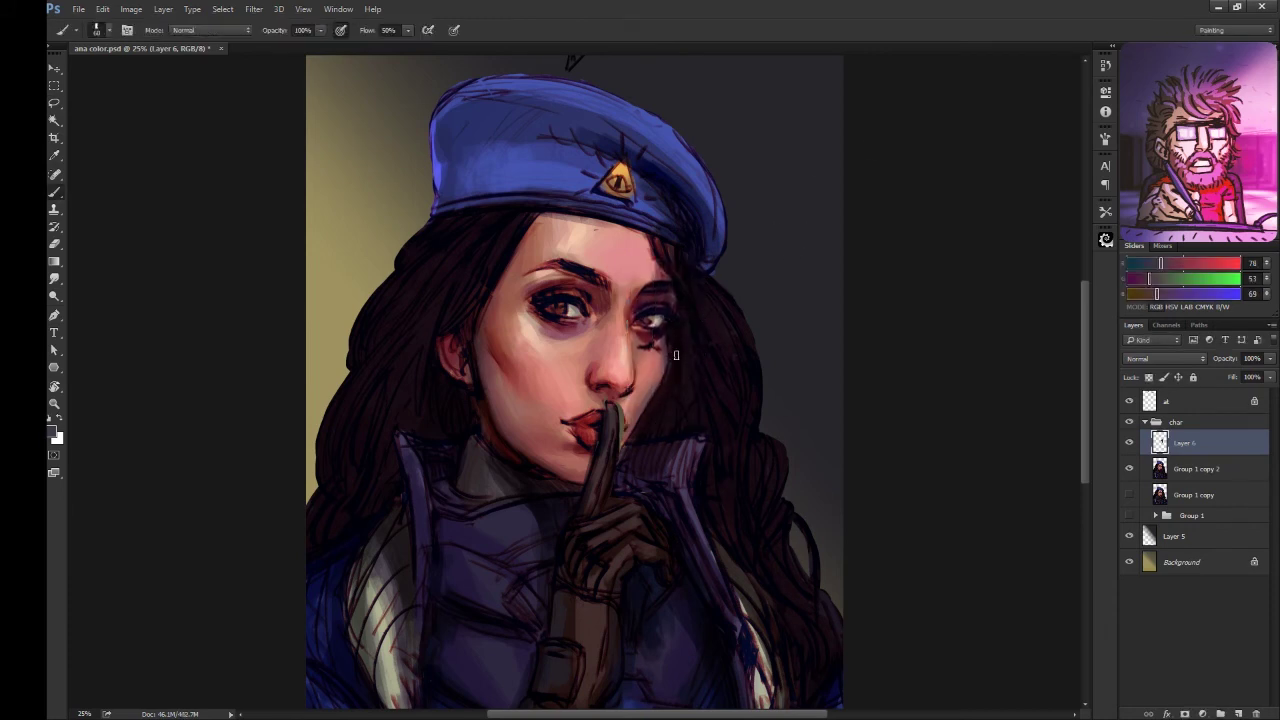
alt+click(668, 348)
alt+click(662, 402)
alt+click(656, 398)
key(h)
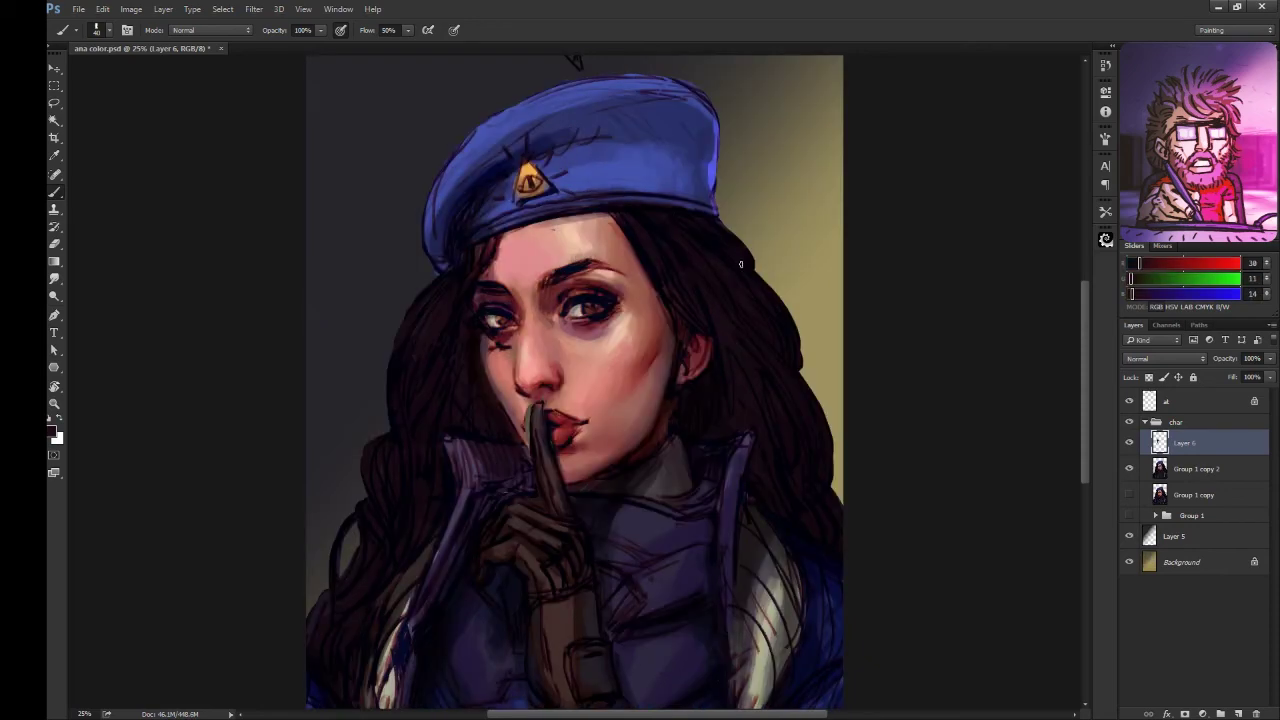
key(h)
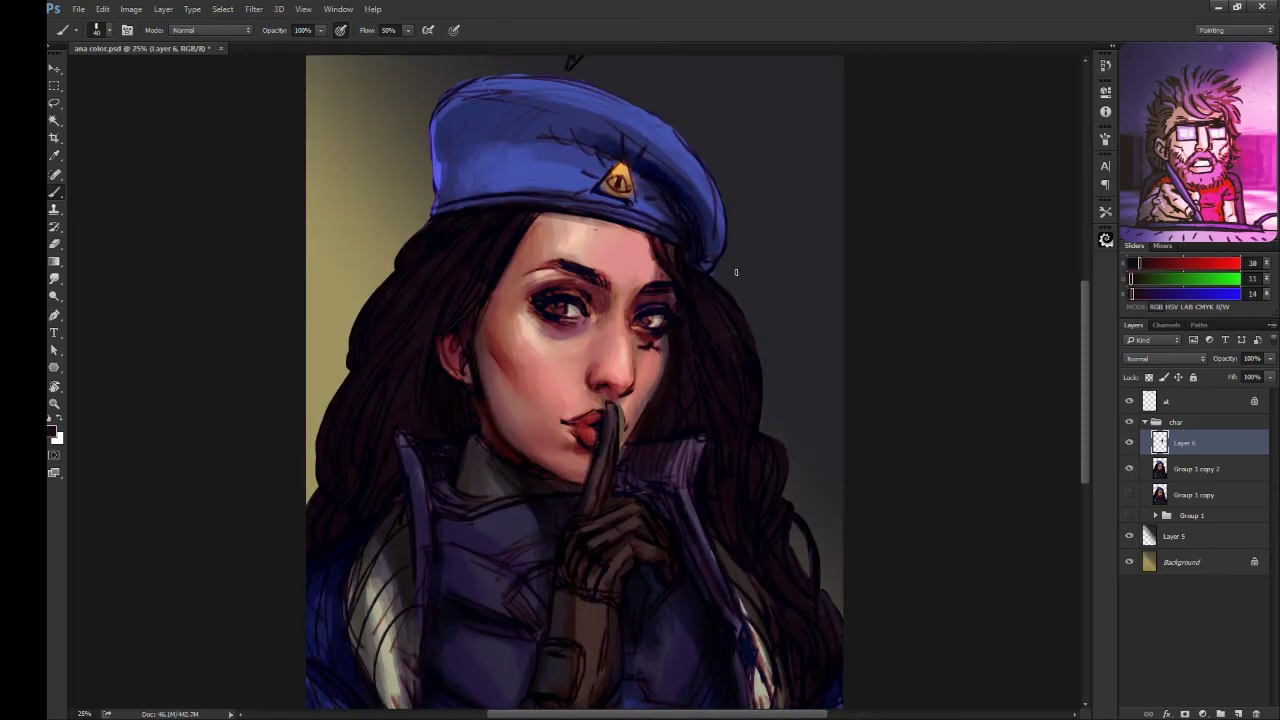
- Paint around the nose with sampled reddish, pink, light skin and shadow tones
alt+click(552, 309)
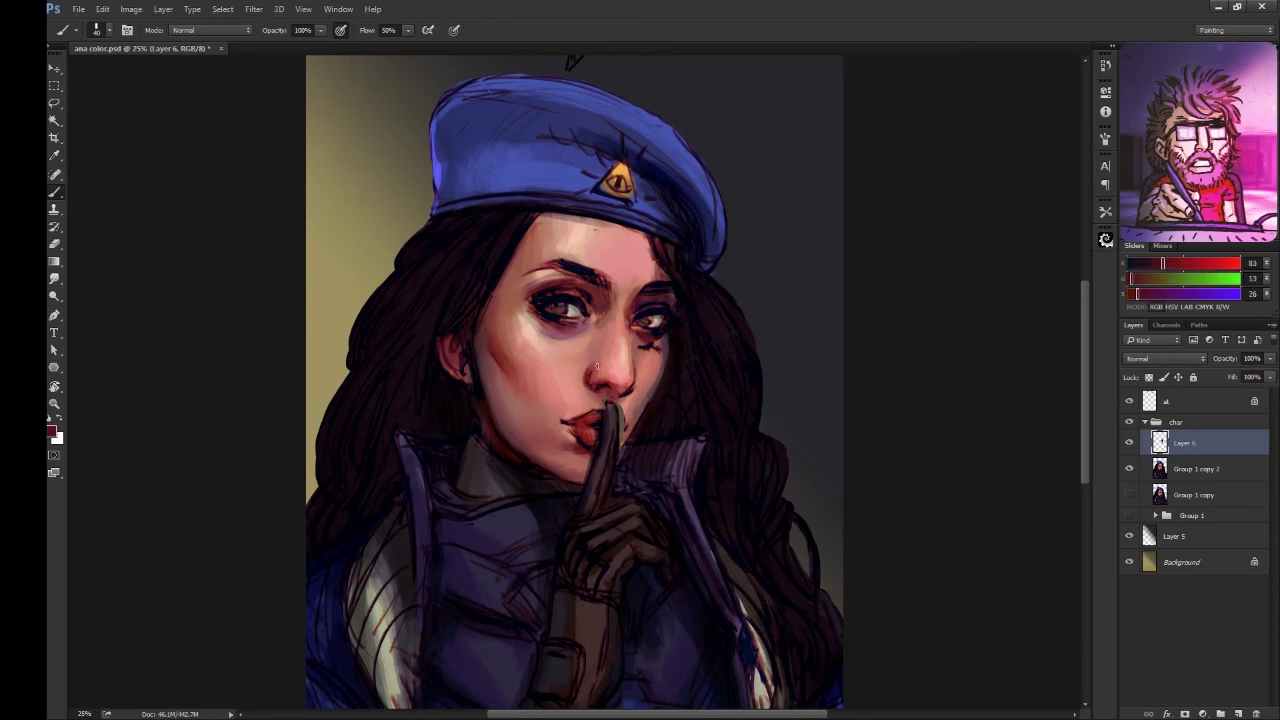
alt+click(609, 366)
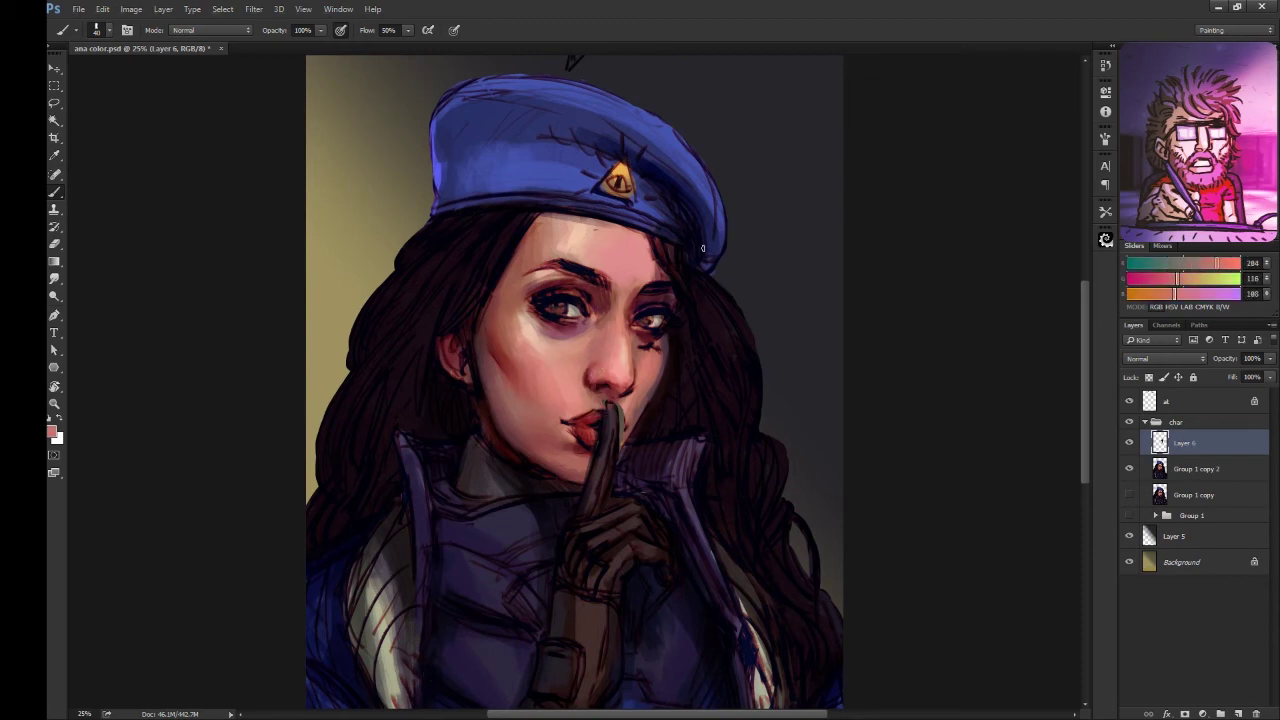
alt+click(572, 438)
alt+click(571, 368)
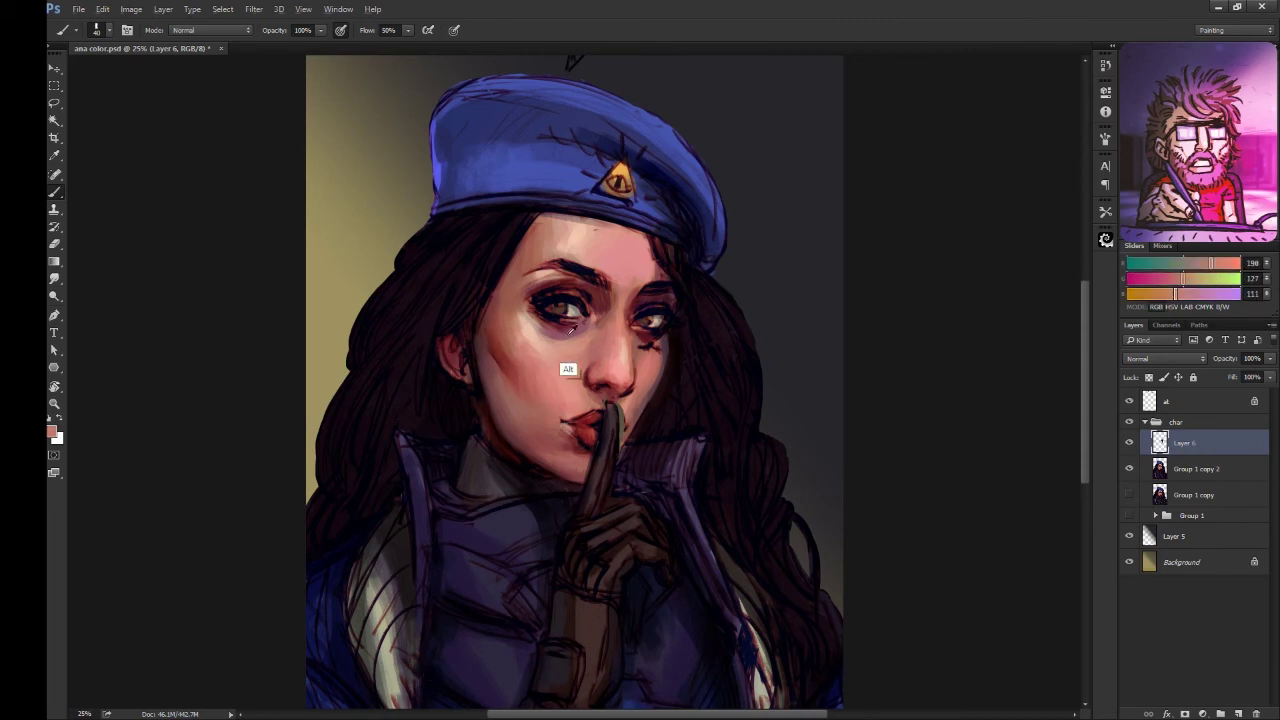
alt+click(633, 373)
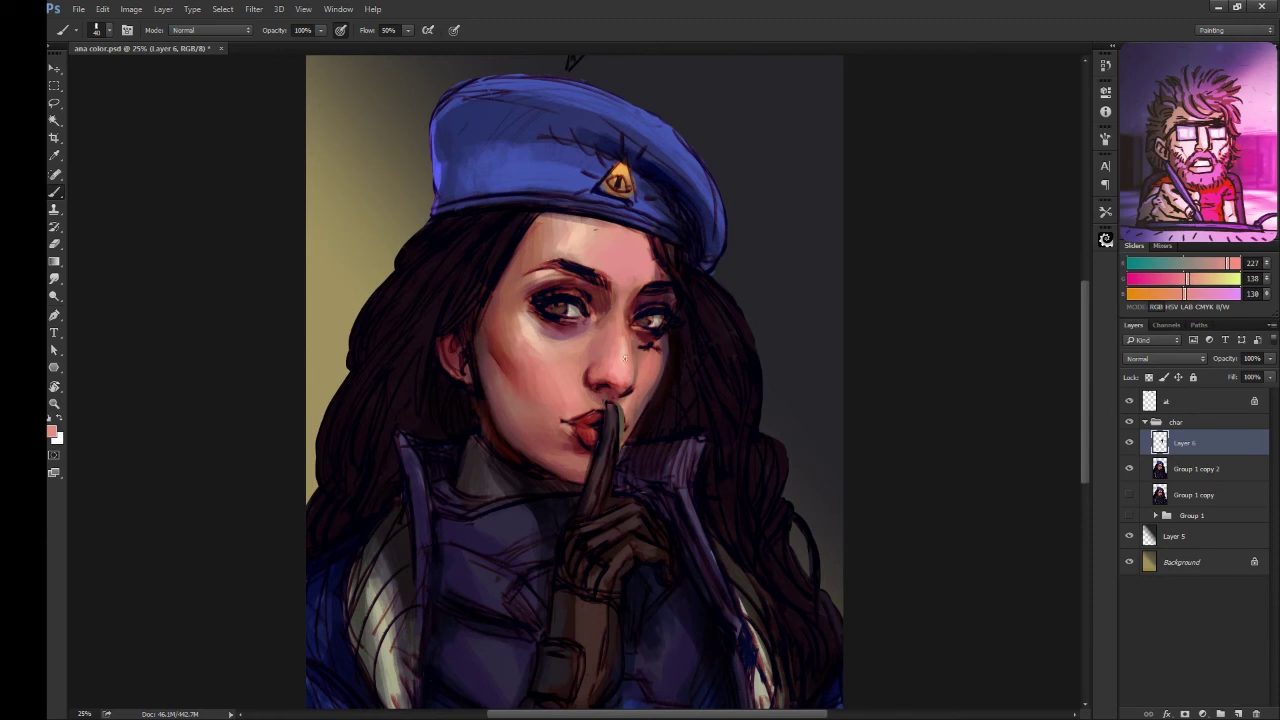
alt+click(636, 402)
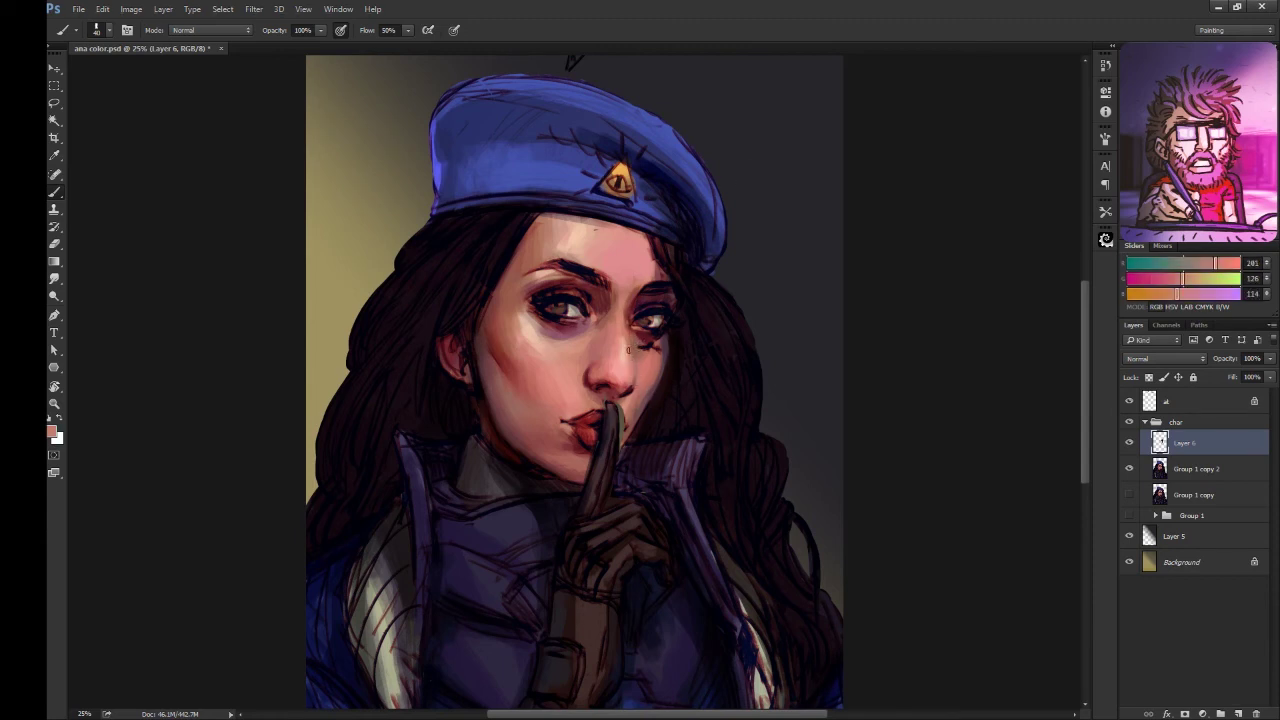
alt+click(630, 378)
alt+click(656, 379)
alt+click(644, 389)
alt+click(642, 347)
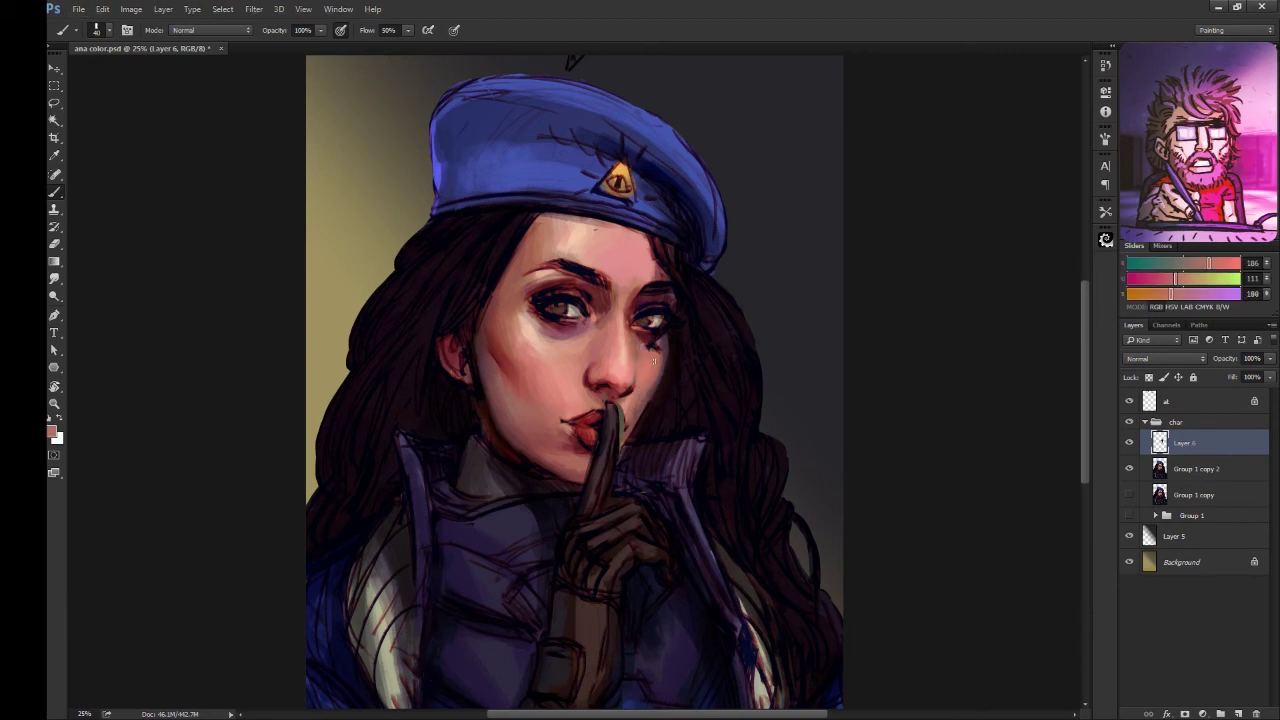
- Touch up the lips and finger with sampled warm skin tones and deep and lighter reds
alt+click(584, 452)
alt+click(586, 430)
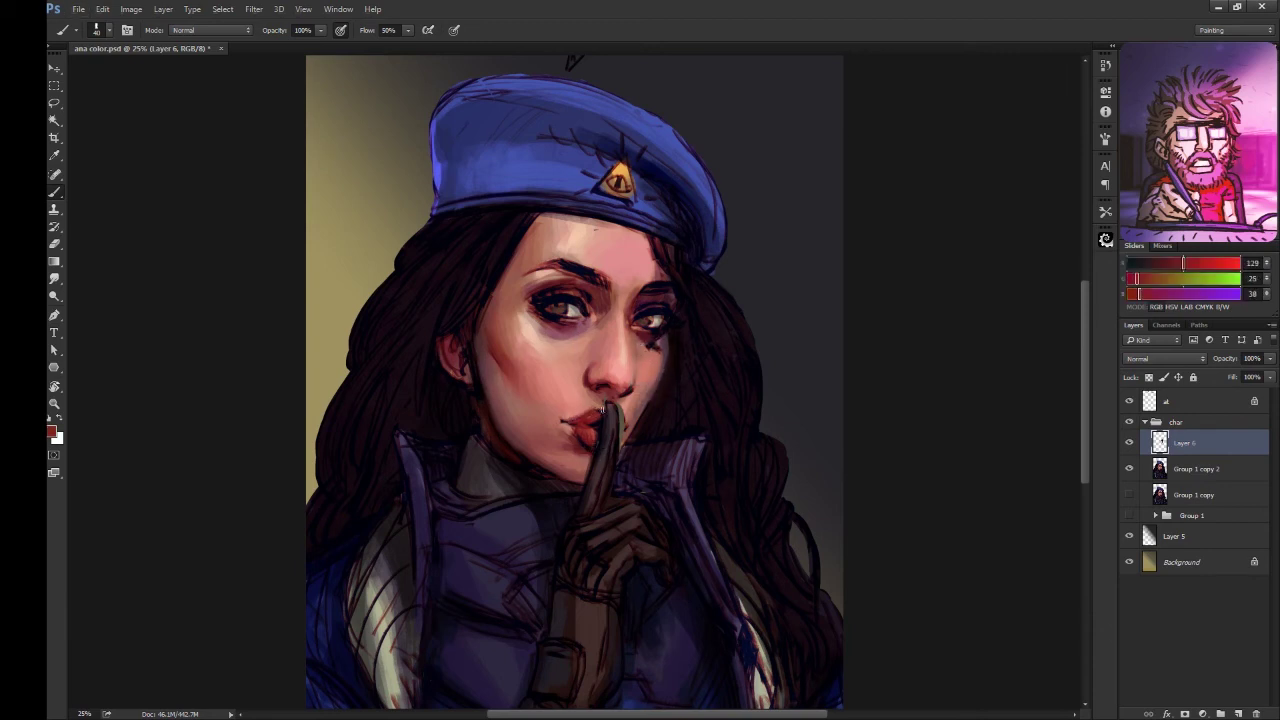
alt+click(600, 409)
alt+click(582, 442)
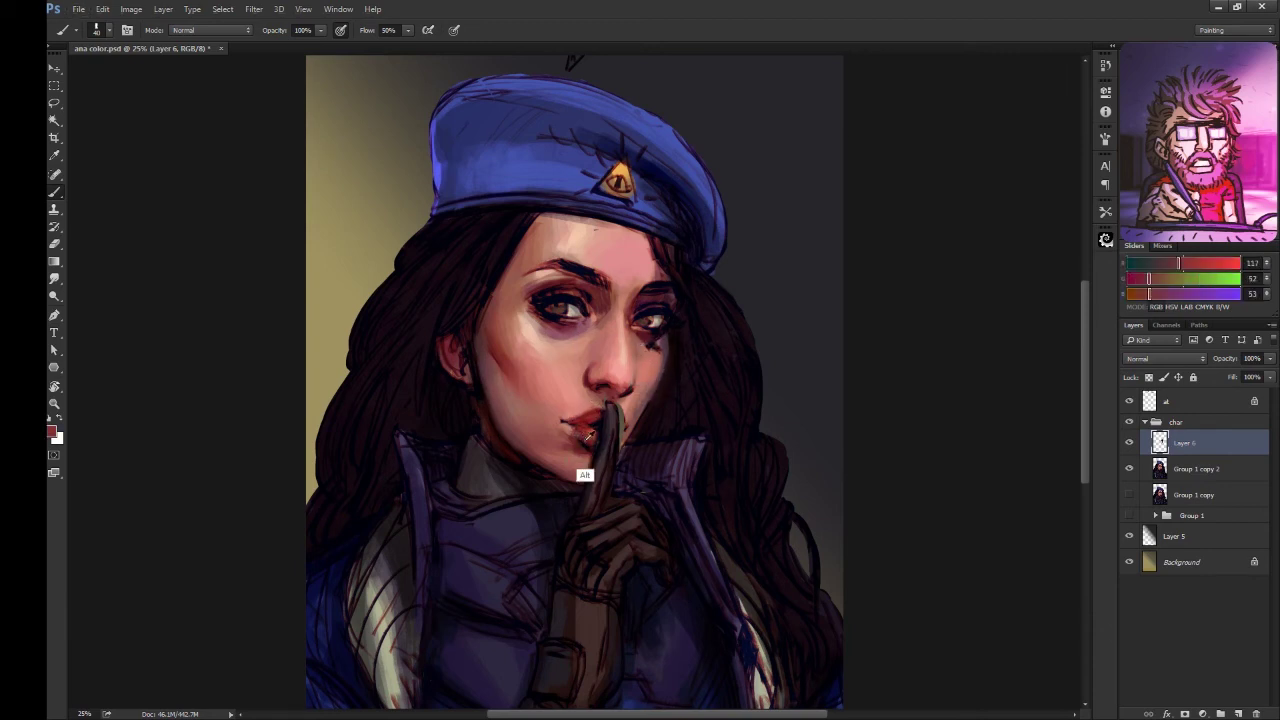
alt+click(586, 436)
alt+click(602, 414)
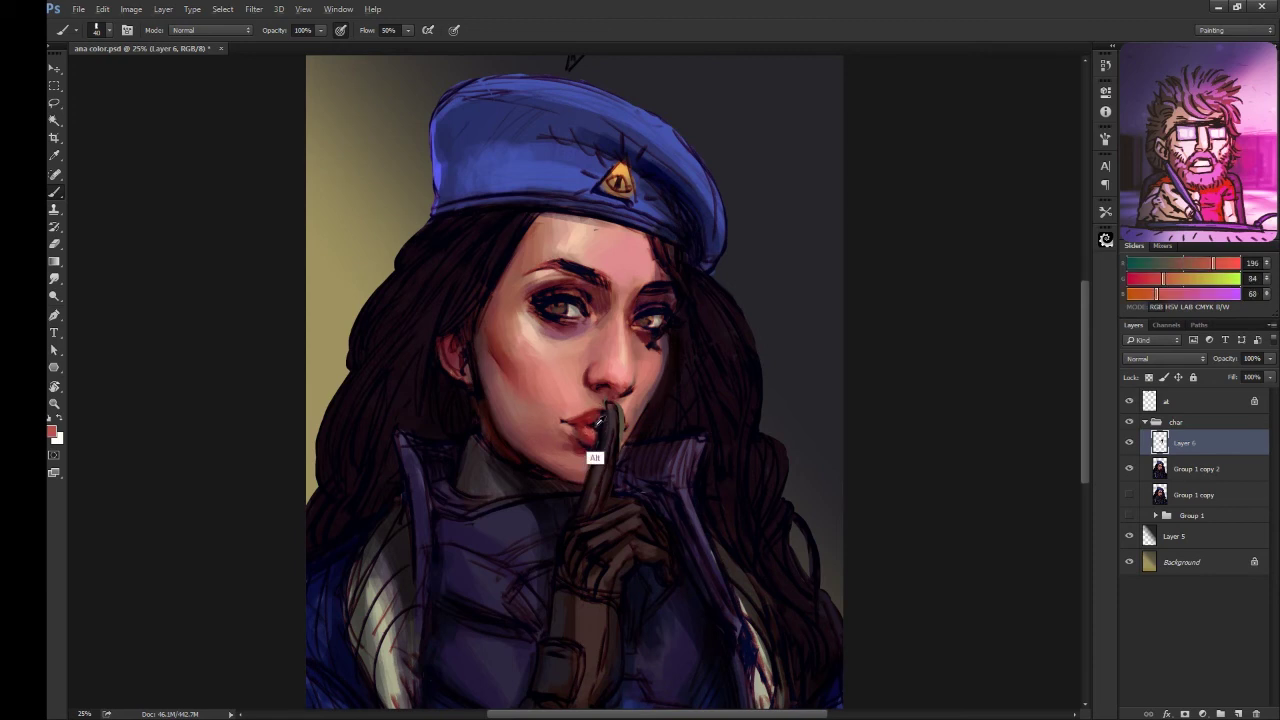
alt+click(596, 432)
alt+click(586, 418)
alt+click(588, 419)
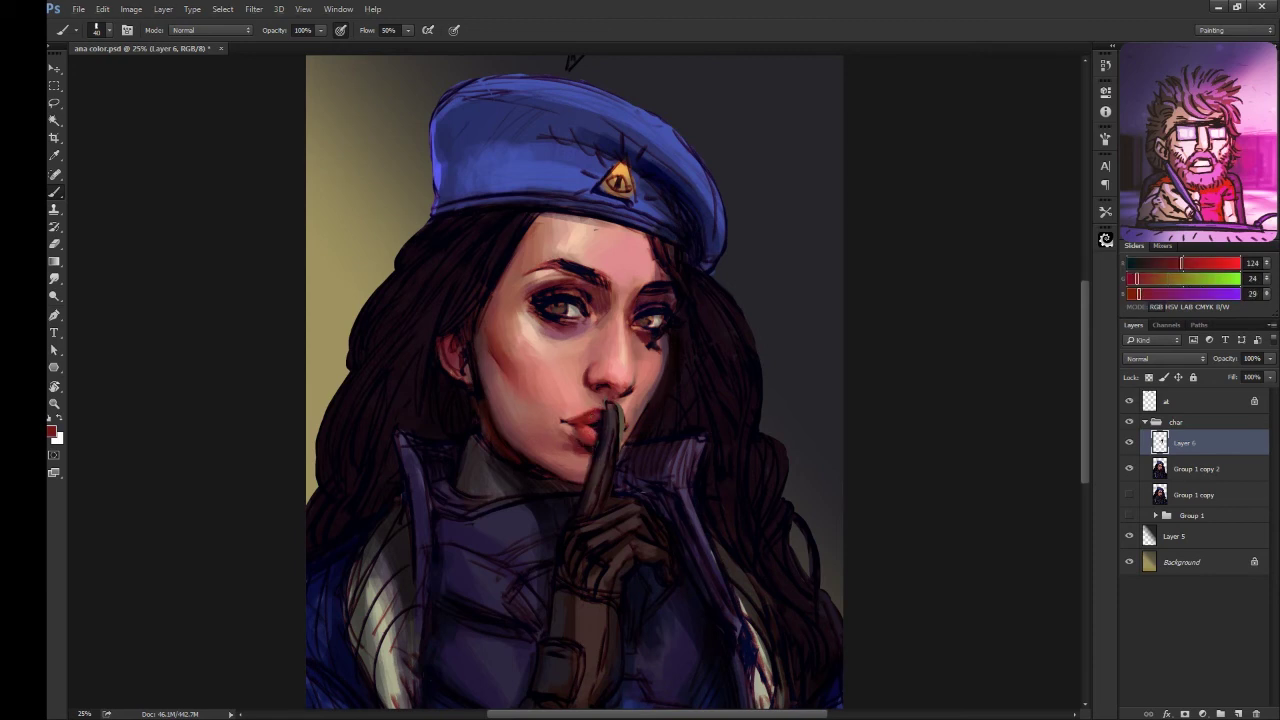
alt+click(598, 410)
alt+click(600, 408)
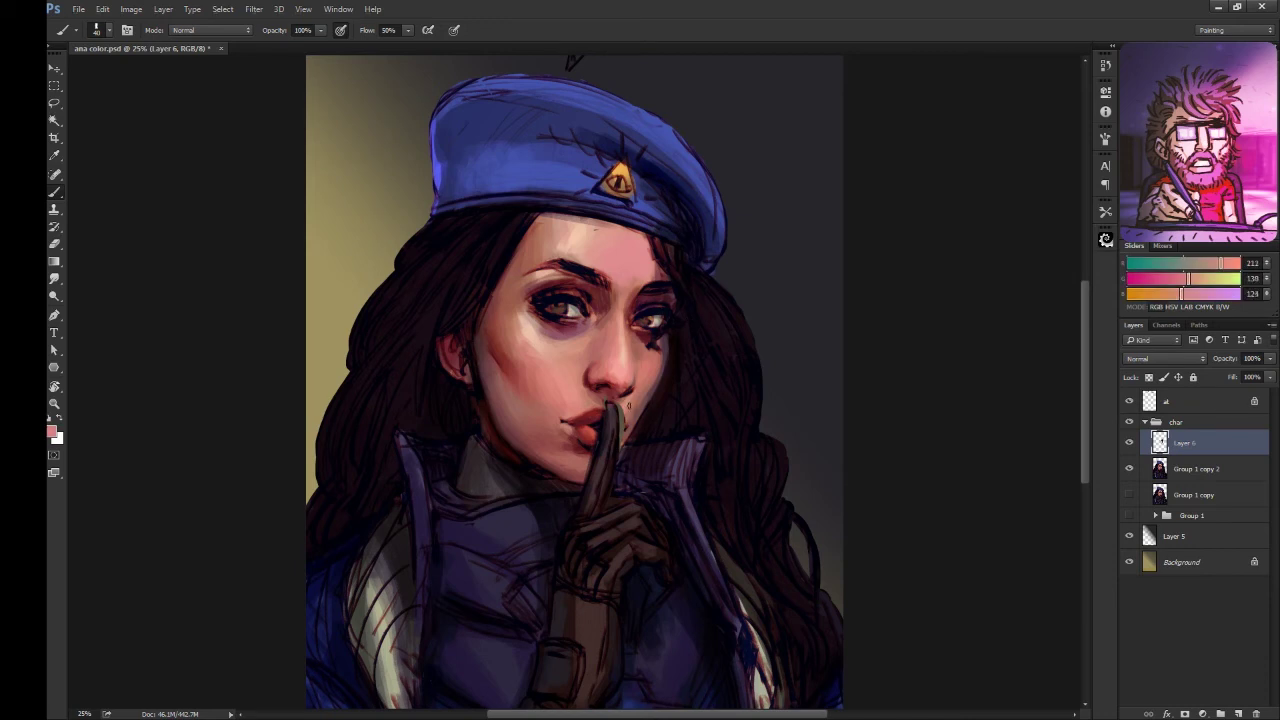
- Create Layer 7 below Group 1 copy 2, add finger reds, and merge Group 1 copy 2 down
key(alt+bracketleft)
key(alt+bracketleft)
key(ctrl+shift+alt+n)
alt+click(620, 398)
alt+click(621, 440)
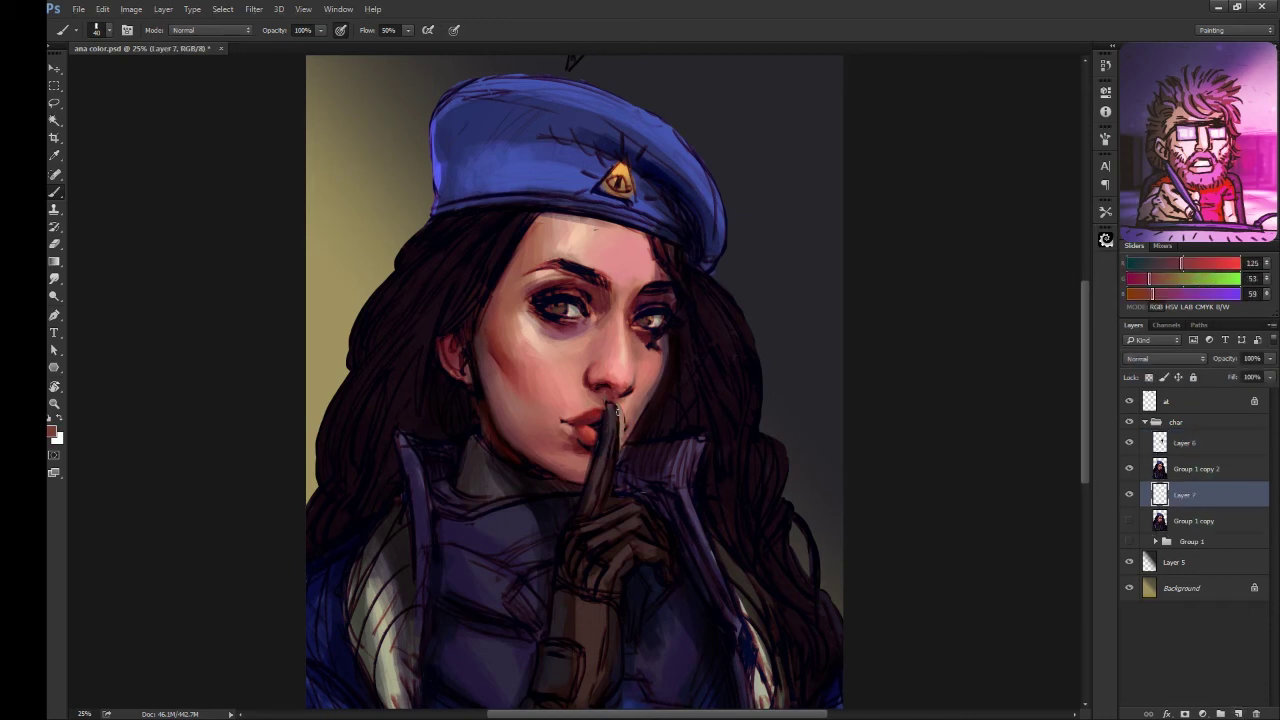
alt+click(621, 430)
alt+click(621, 424)
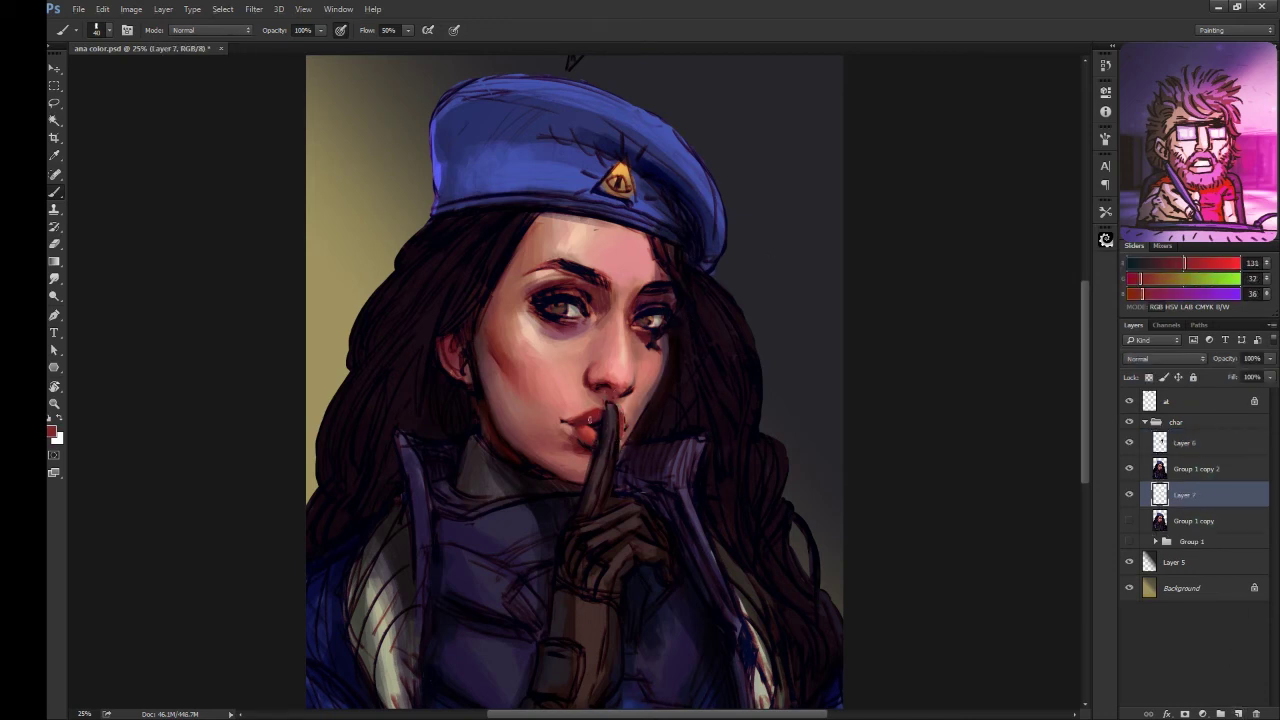
key(alt+bracketright)
key(ctrl+e)
- Return to Layer 6 and repaint the lips and face with sampled dark red and skin tones
key(alt+bracketright)
alt+click(578, 422)
alt+click(576, 422)
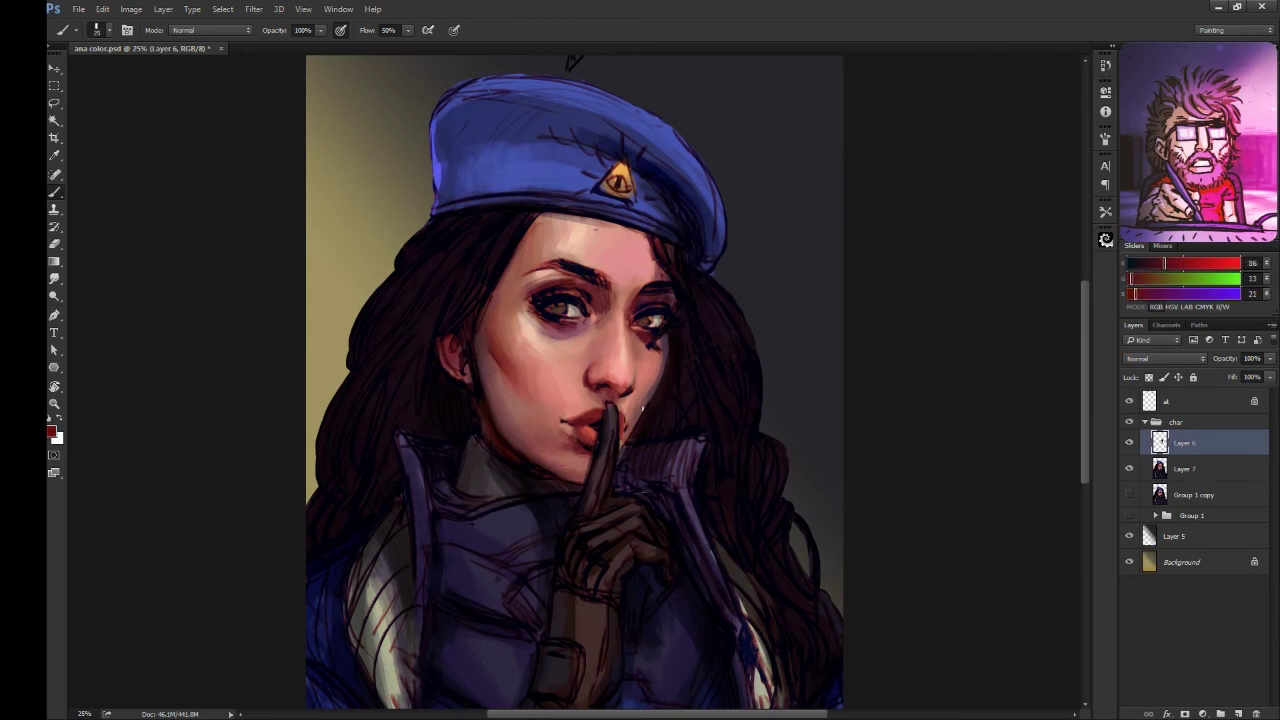
alt+click(588, 358)
alt+click(586, 360)
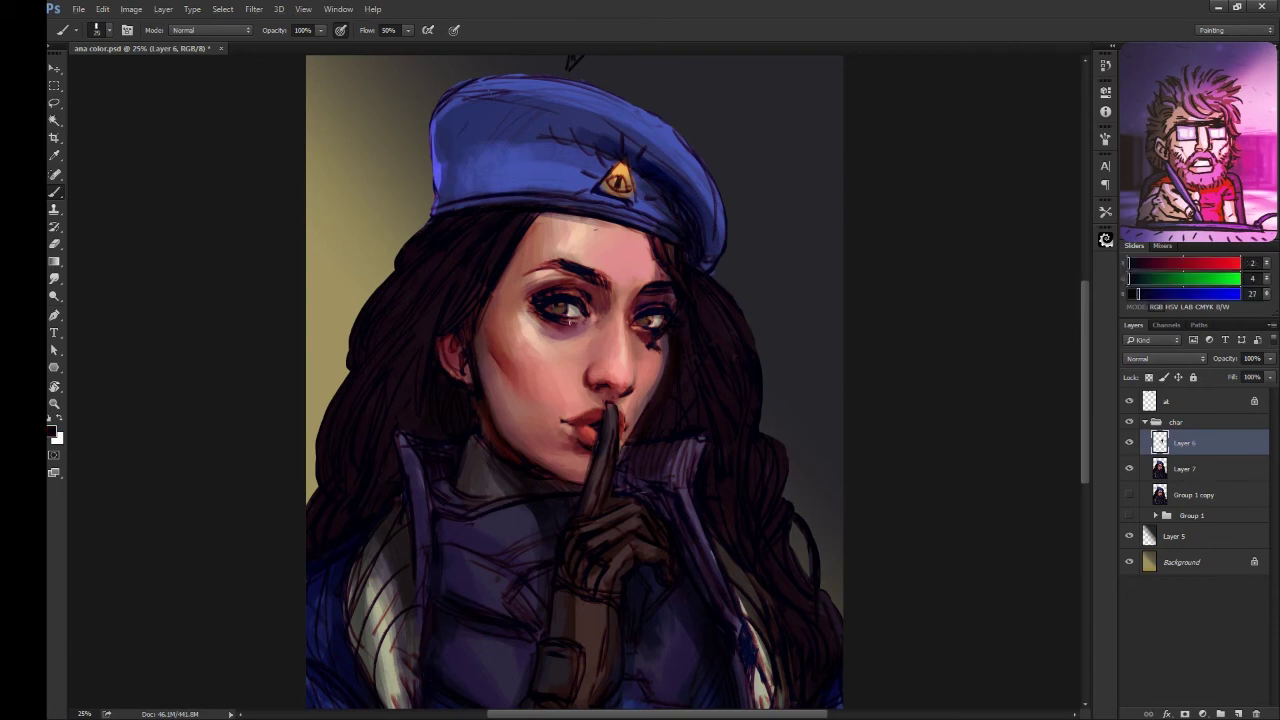
alt+click(585, 354)
alt+click(585, 355)
alt+click(588, 420)
alt+click(590, 416)
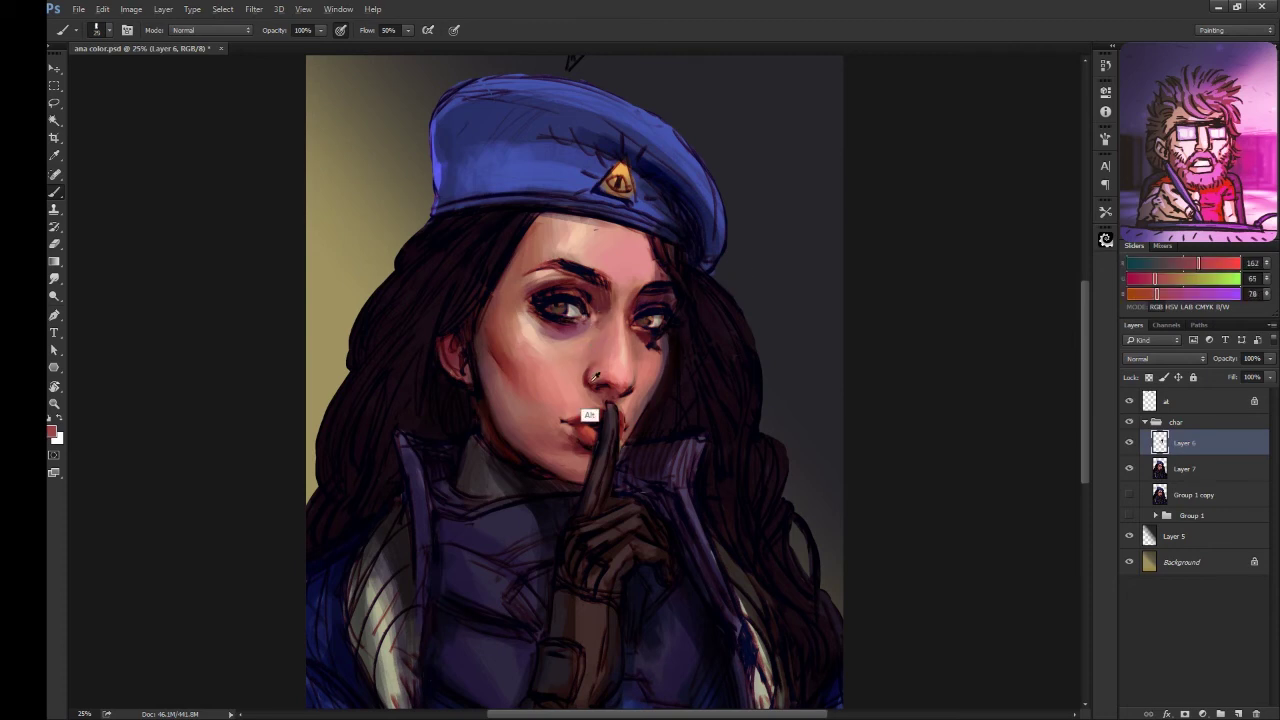
- Refine the area between nose and lips with red-brown, skin and dark red tones
alt+click(626, 392)
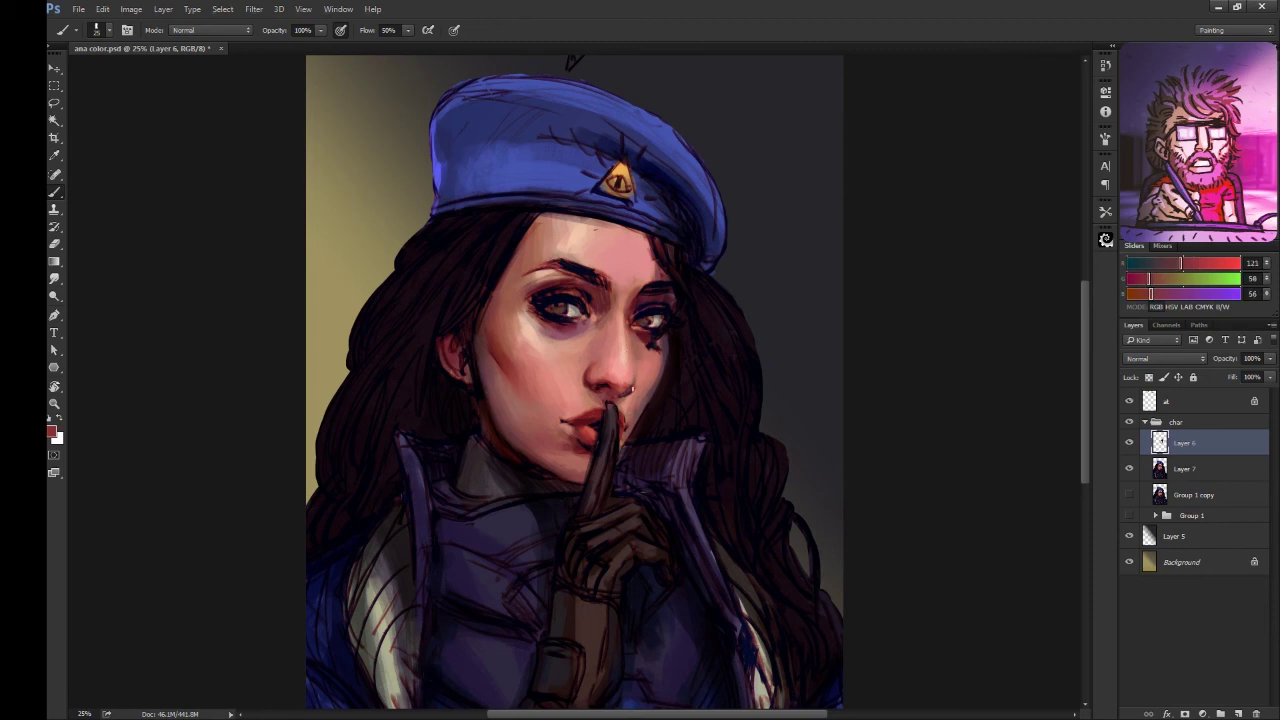
alt+click(634, 410)
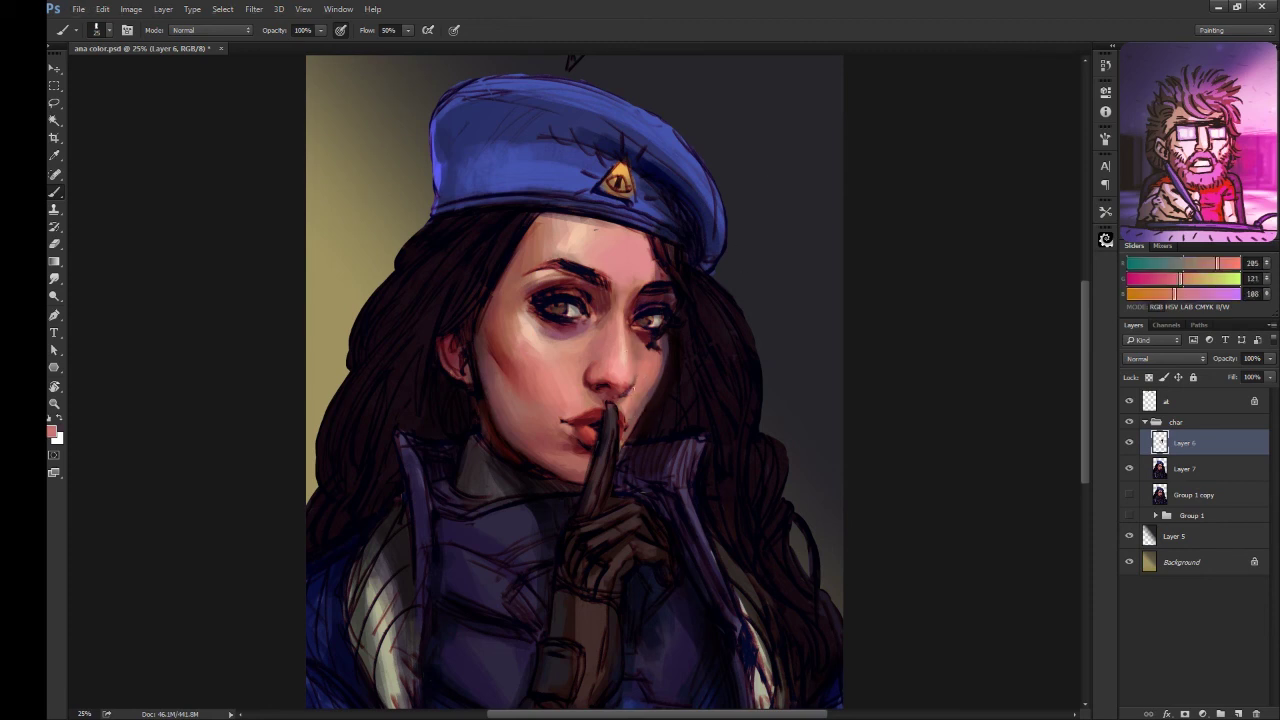
alt+click(628, 398)
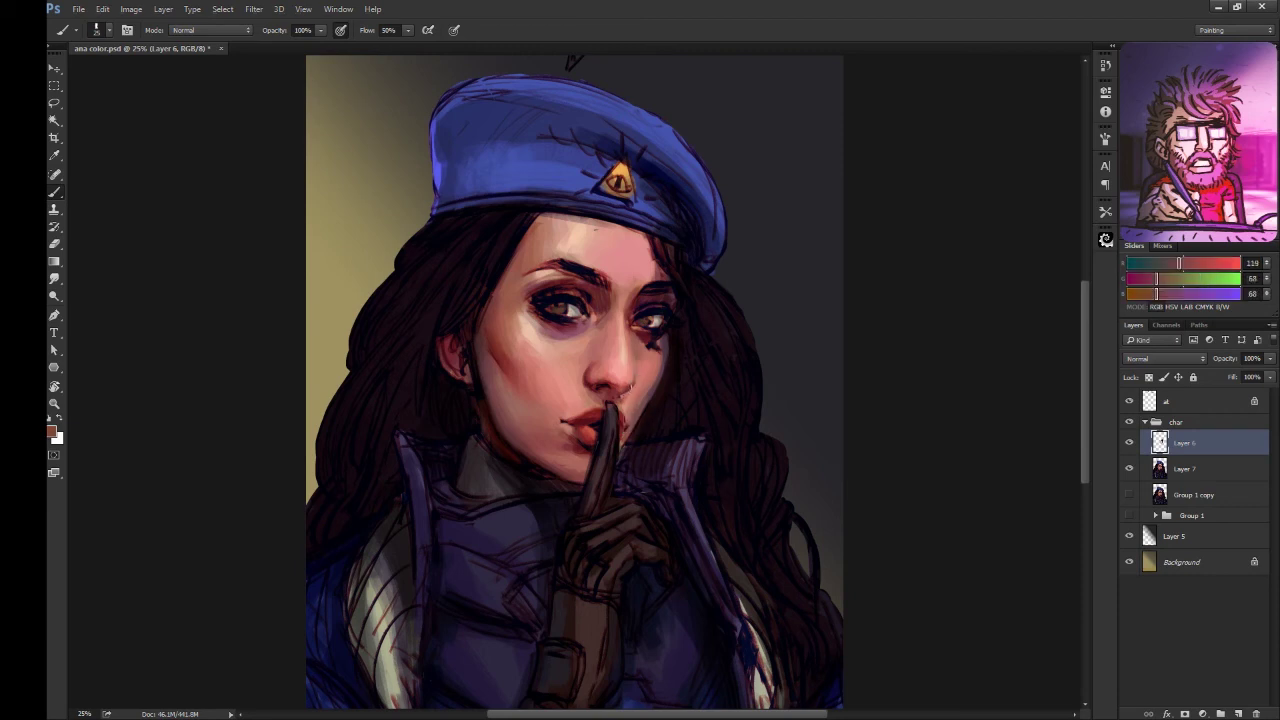
alt+click(628, 388)
alt+click(602, 390)
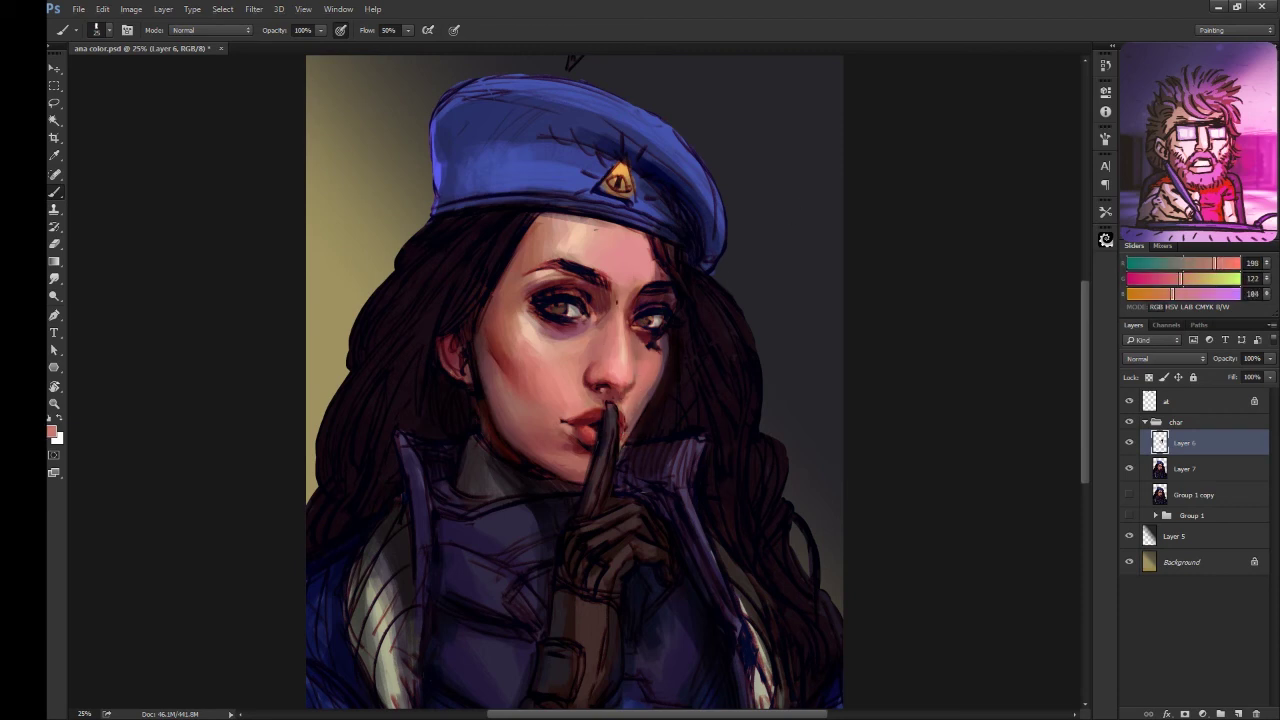
alt+click(598, 388)
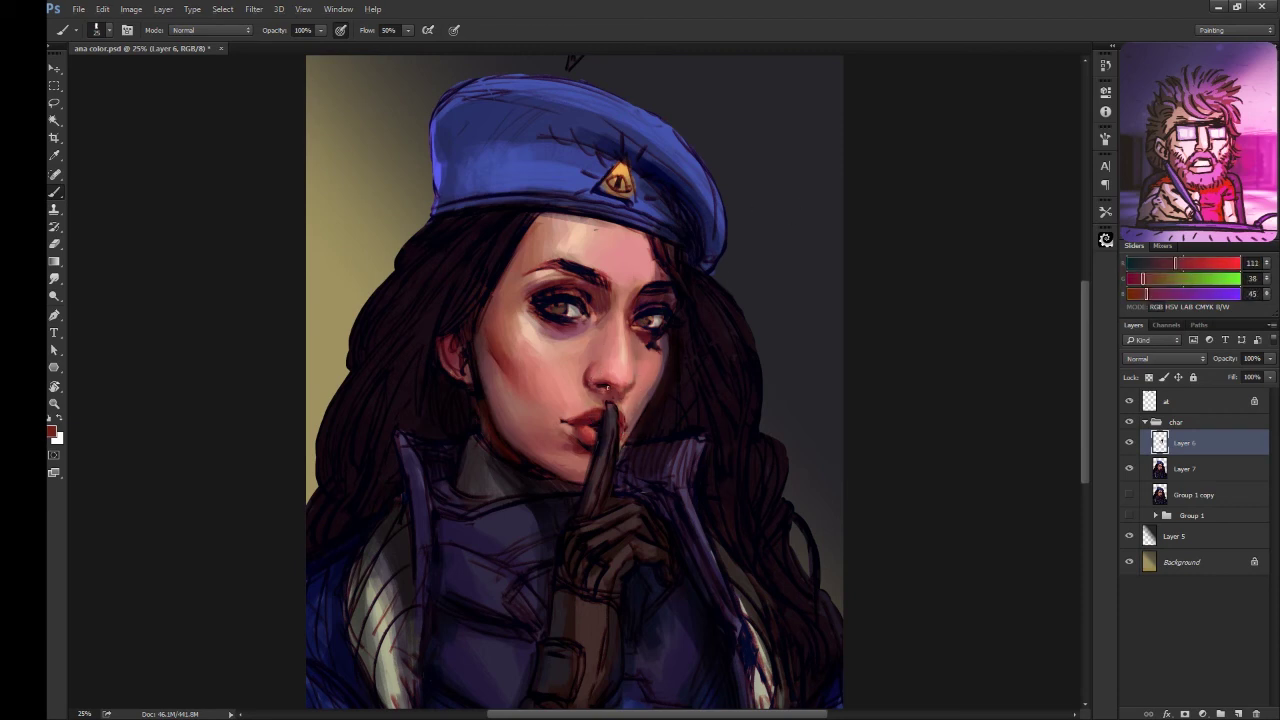
alt+click(588, 393)
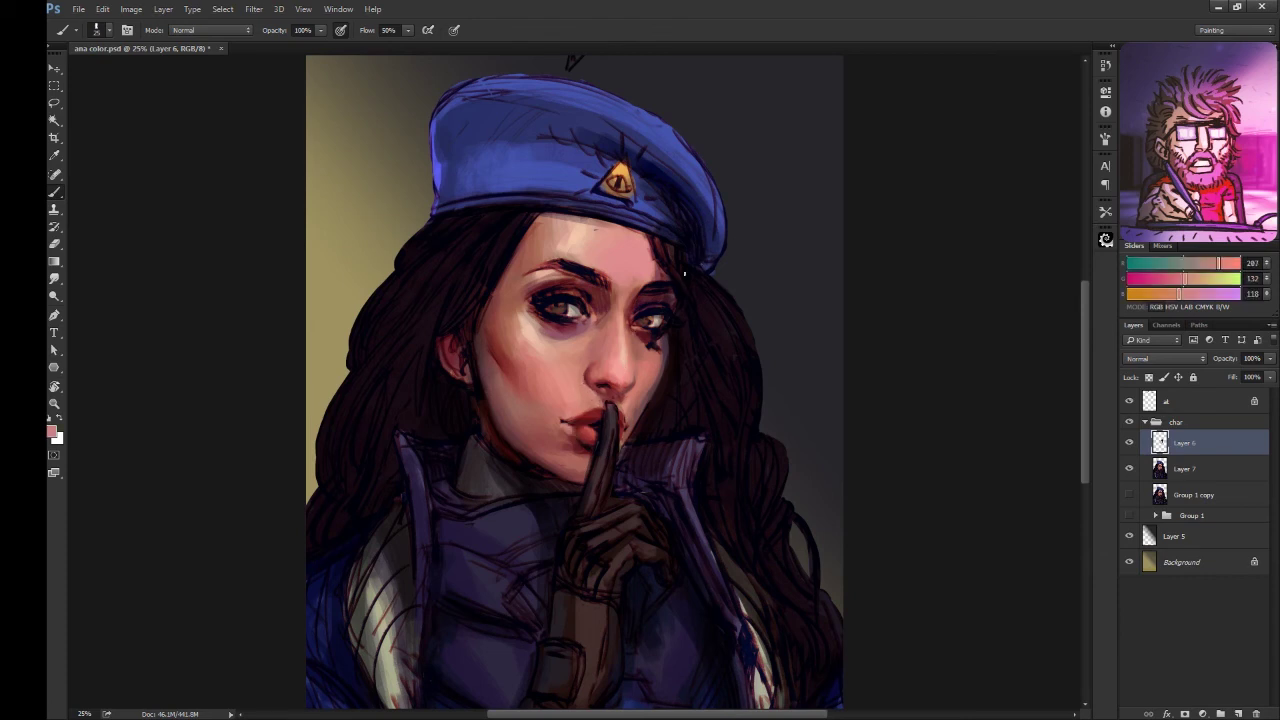
- Paint near the eyes with sampled pale beige, dark red and pinkish tones
alt+click(574, 312)
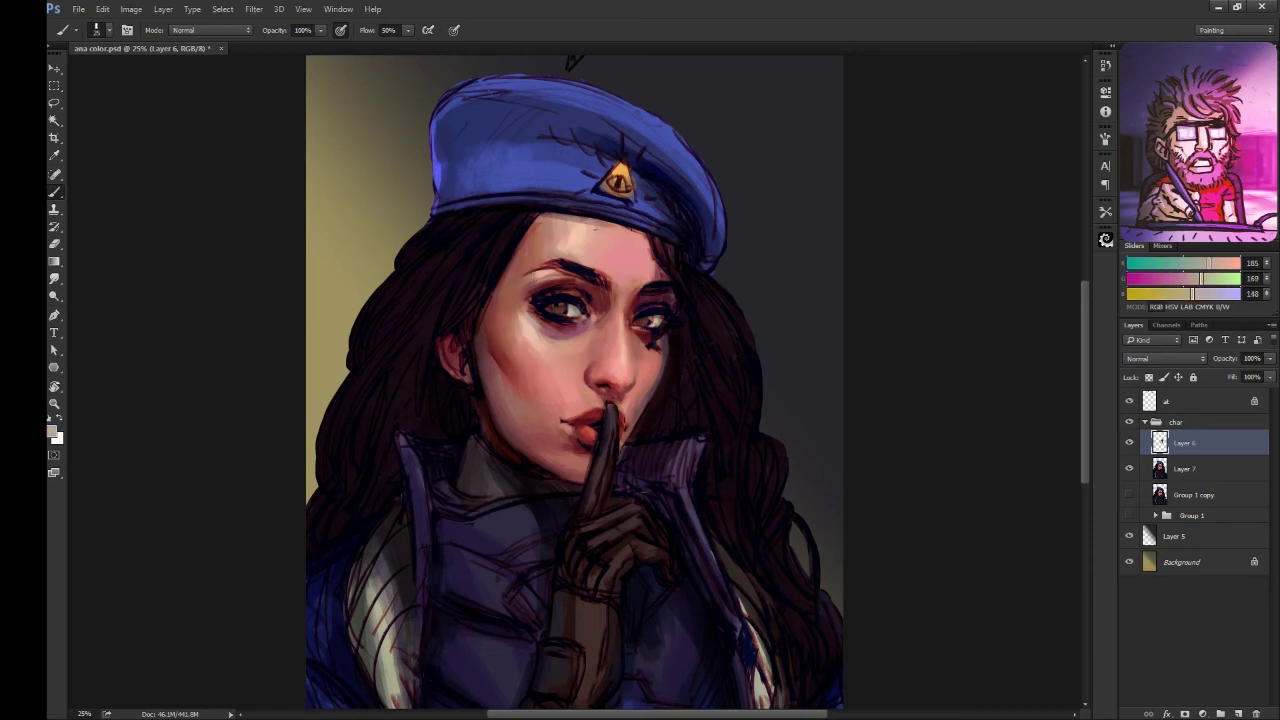
alt+click(597, 300)
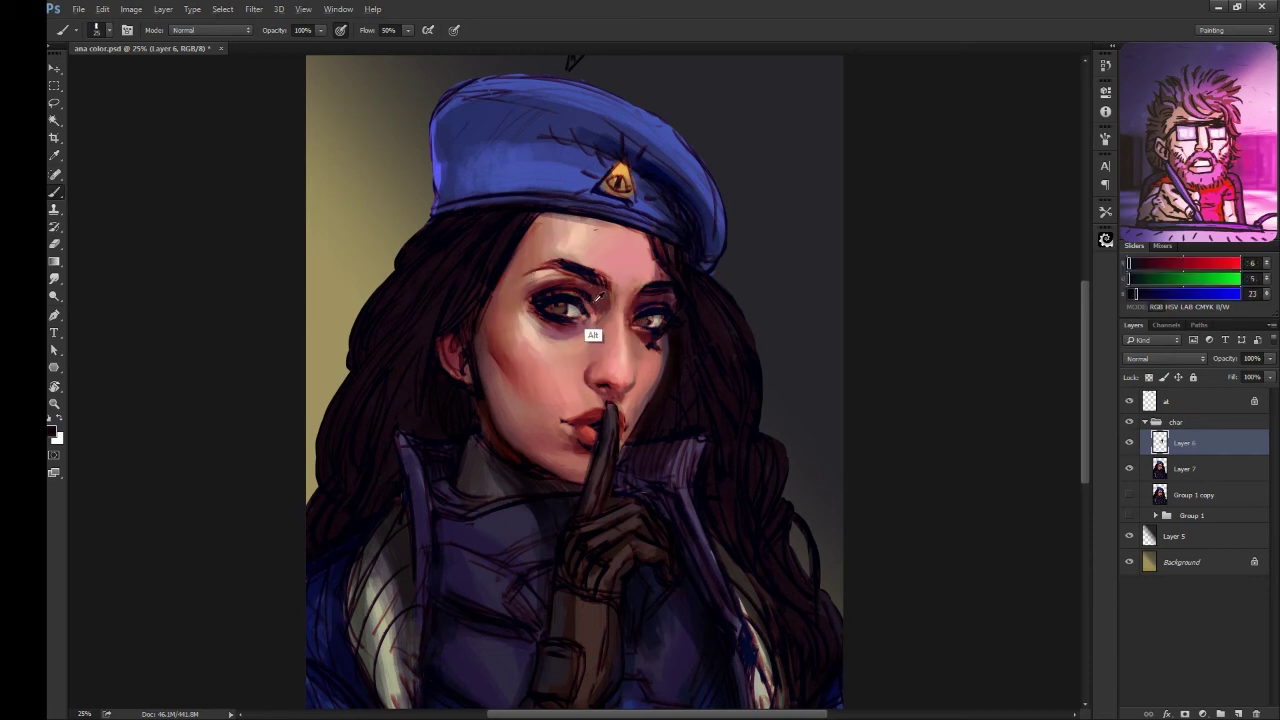
alt+click(598, 289)
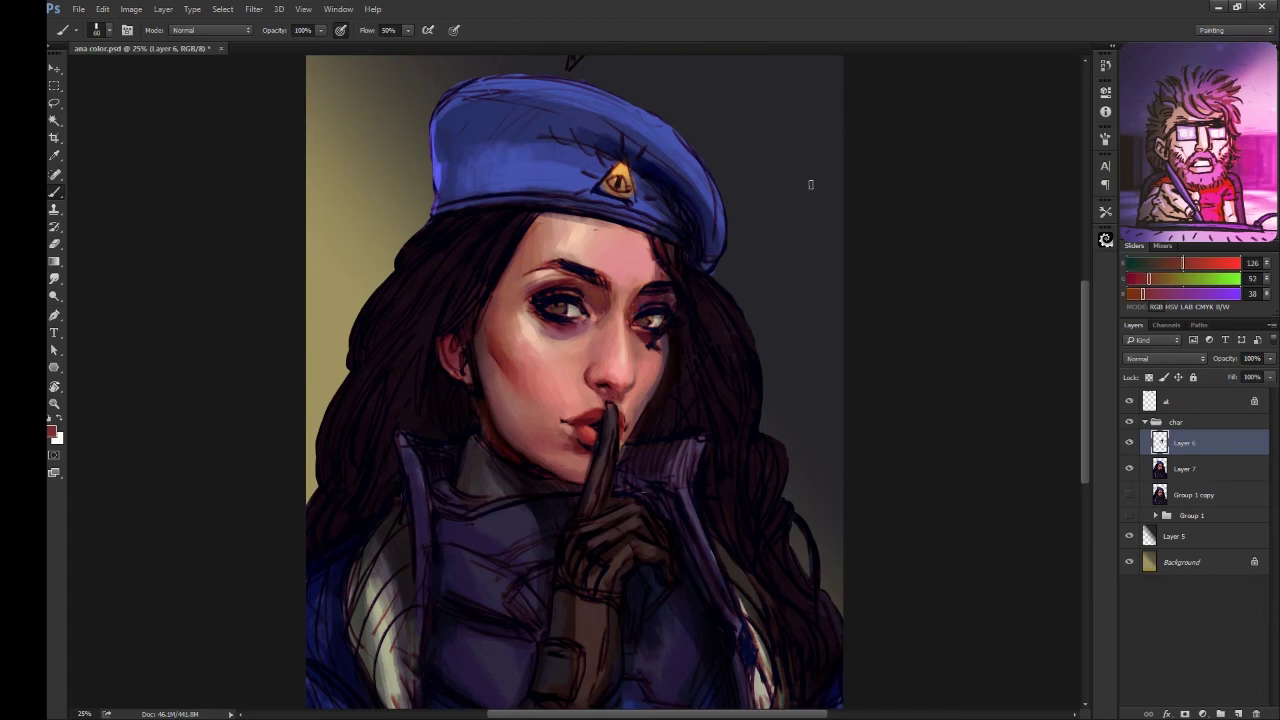
alt+click(563, 320)
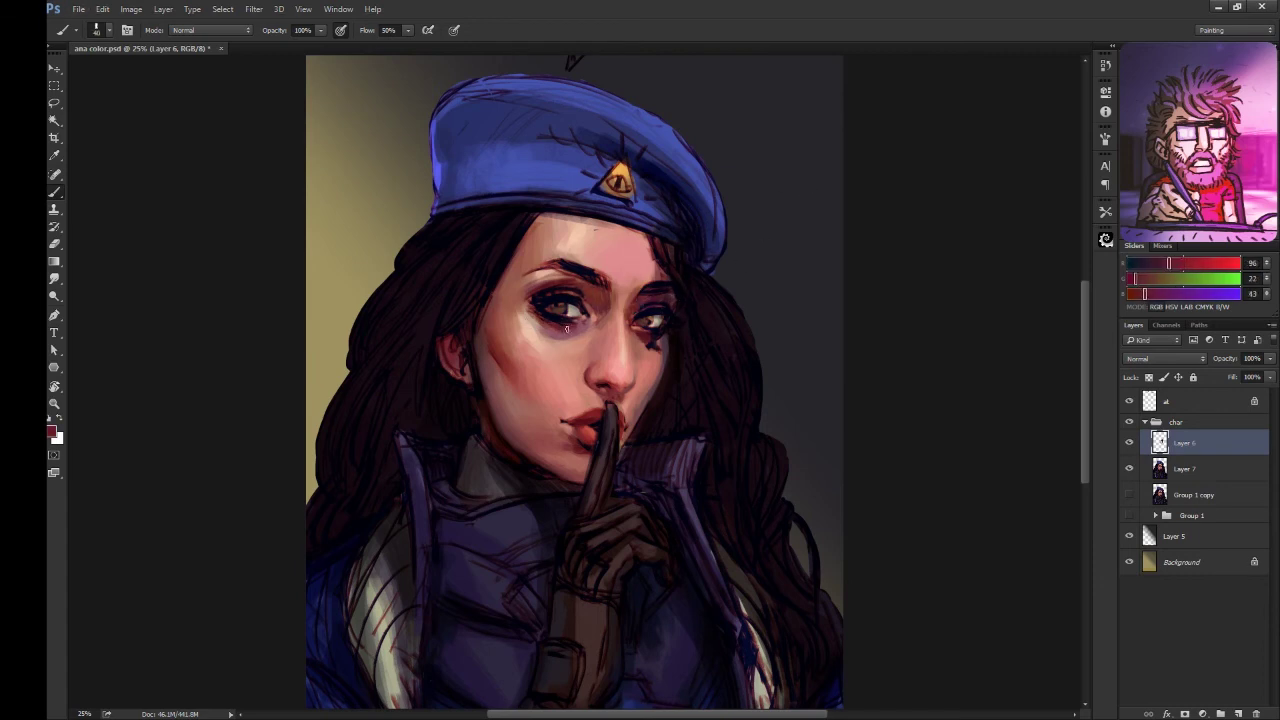
alt+click(563, 318)
- Deepen the dark reds around the eye and eyebrow
alt+click(563, 320)
alt+click(580, 326)
alt+click(580, 326)
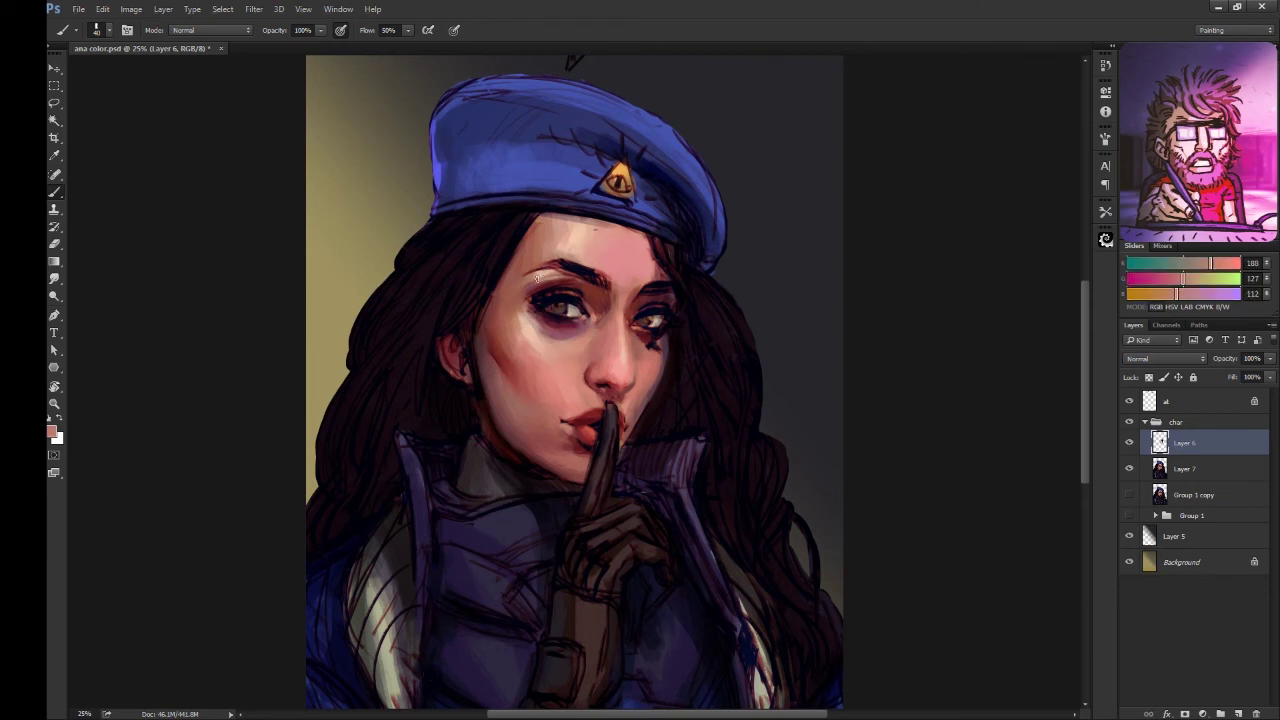
alt+click(530, 290)
alt+click(530, 290)
alt+click(553, 285)
alt+click(580, 300)
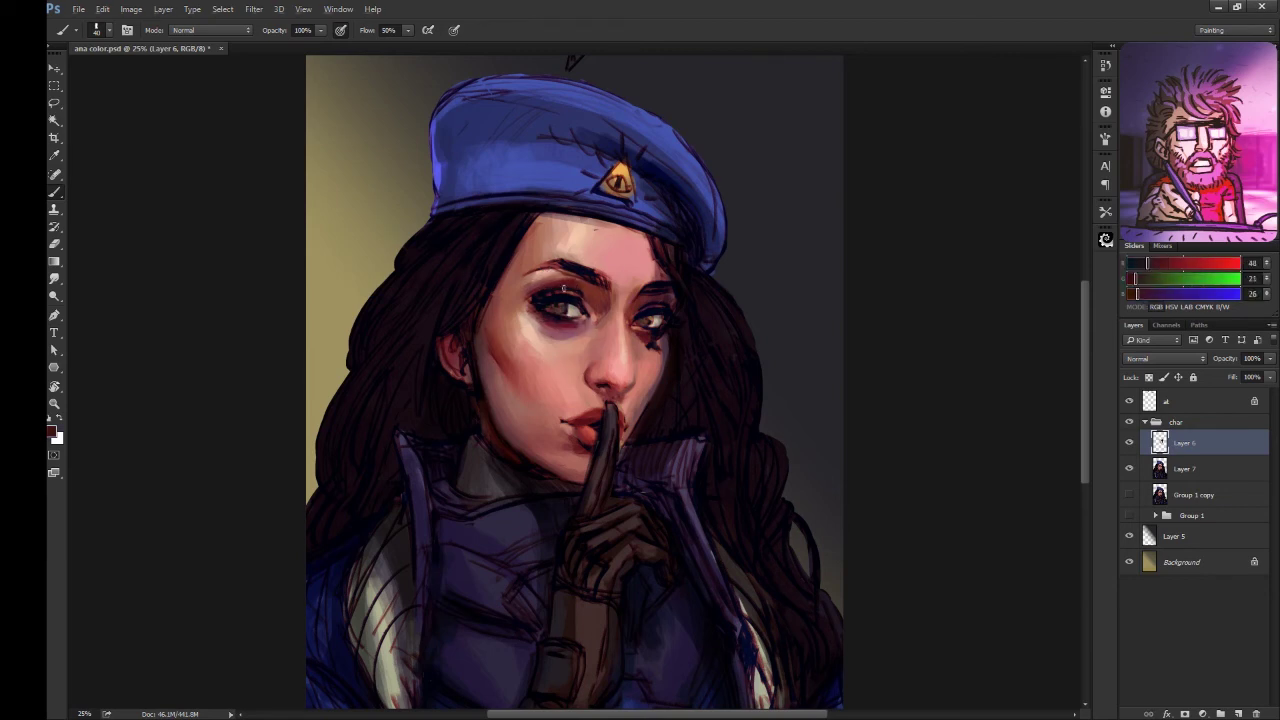
alt+click(594, 284)
alt+click(585, 283)
- Darken the left eyebrow using muted background and near-black shadow tones
alt+click(616, 278)
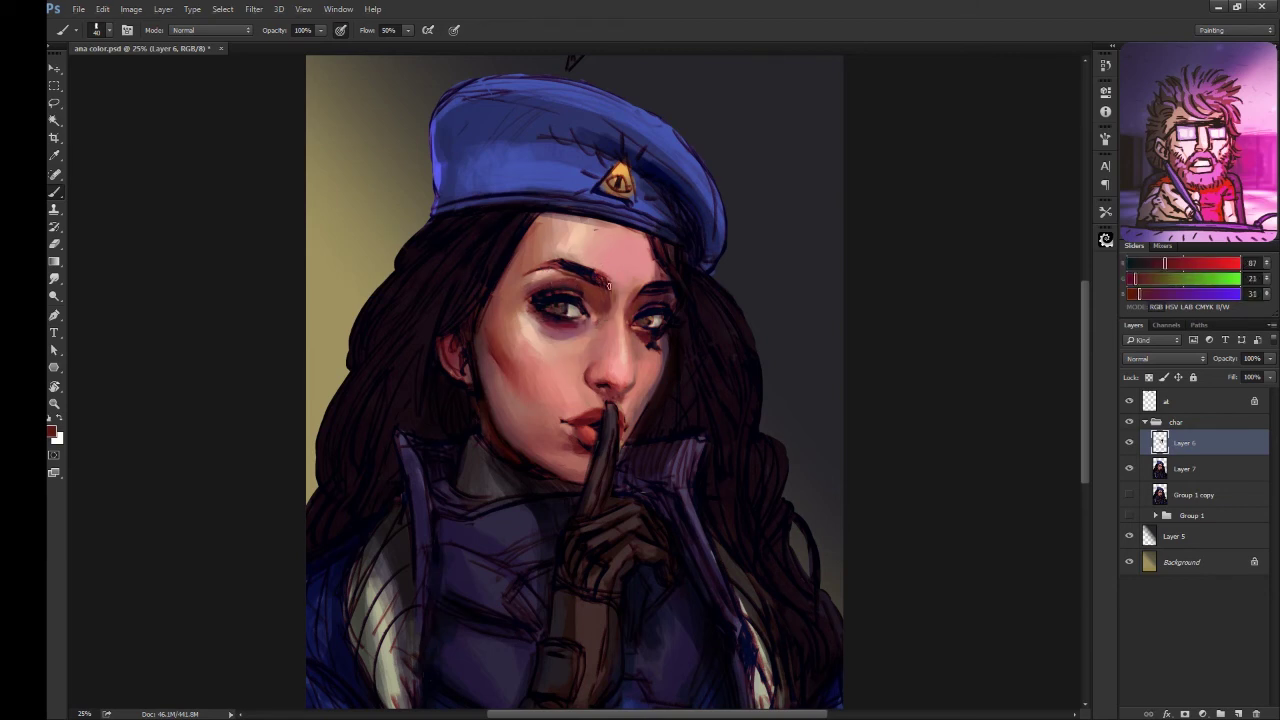
alt+click(597, 275)
alt+click(590, 274)
alt+click(598, 274)
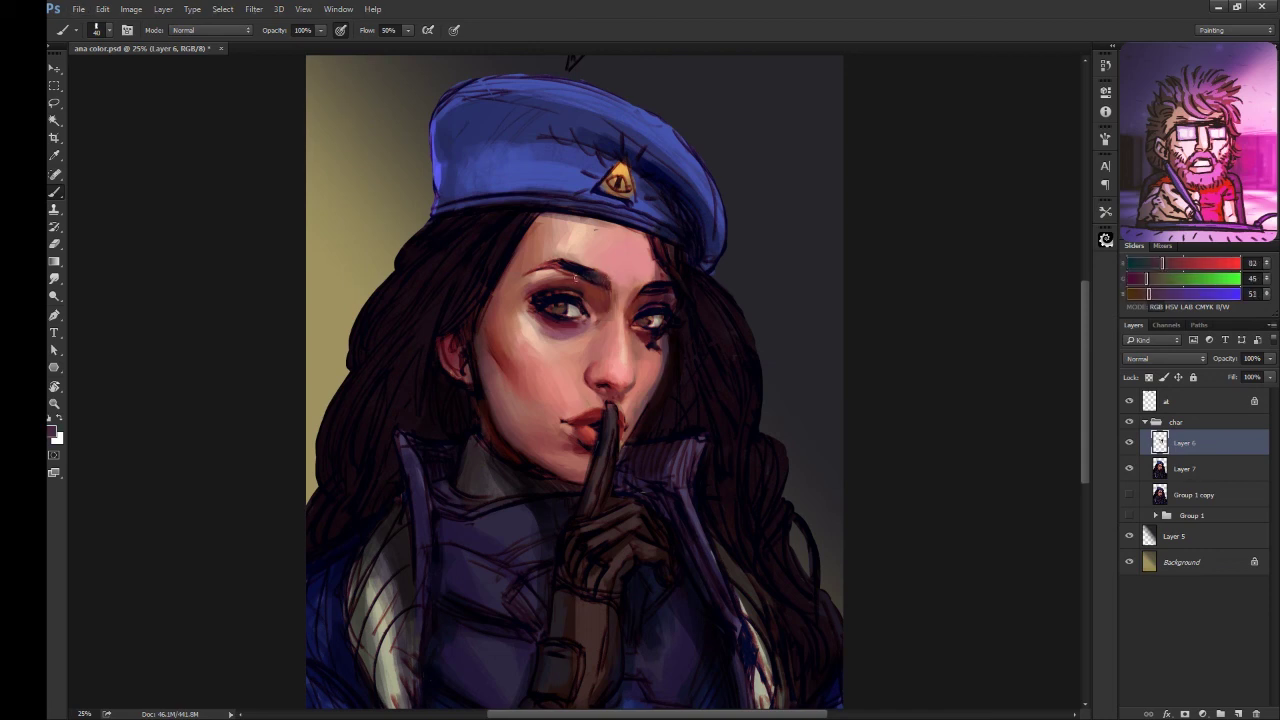
alt+click(533, 270)
drag(530, 268, 562, 266)
alt+click(540, 268)
alt+click(562, 275)
alt+click(600, 230)
alt+click(680, 215)
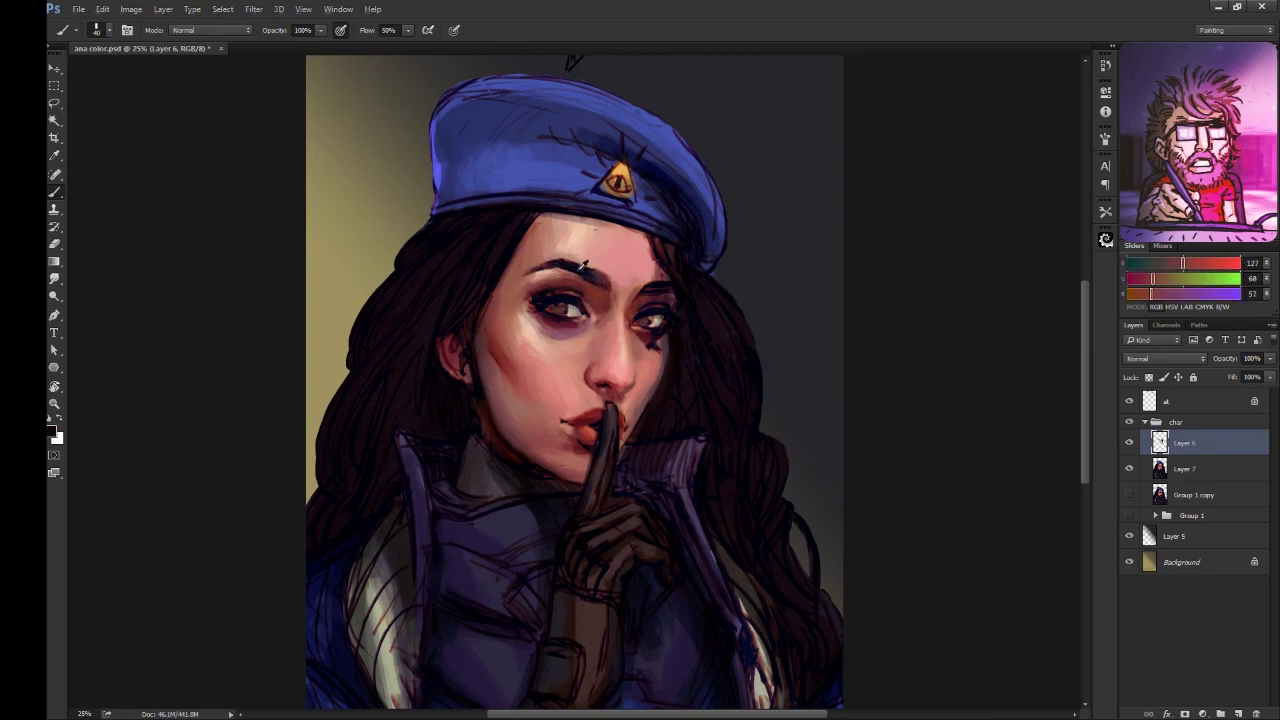
alt+click(737, 206)
- Paint the brow area with a lighter pink skin tone sampled from the cheek
alt+click(546, 331)
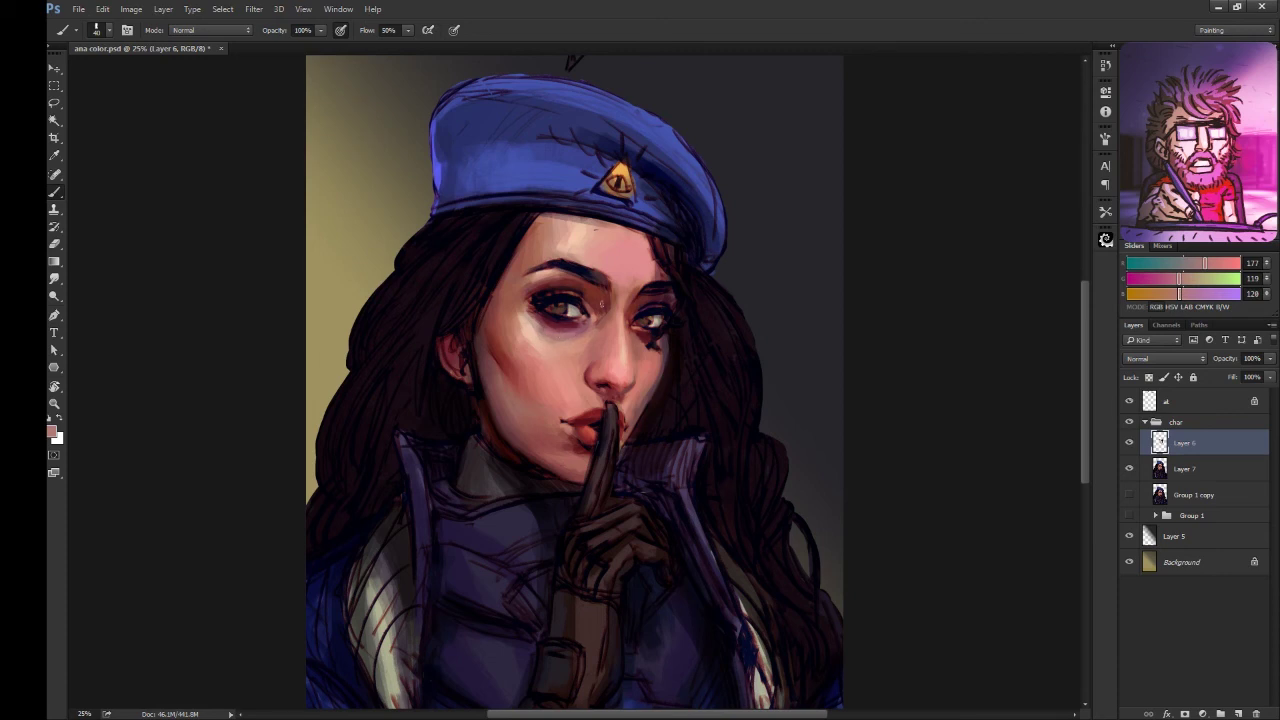
alt+click(562, 331)
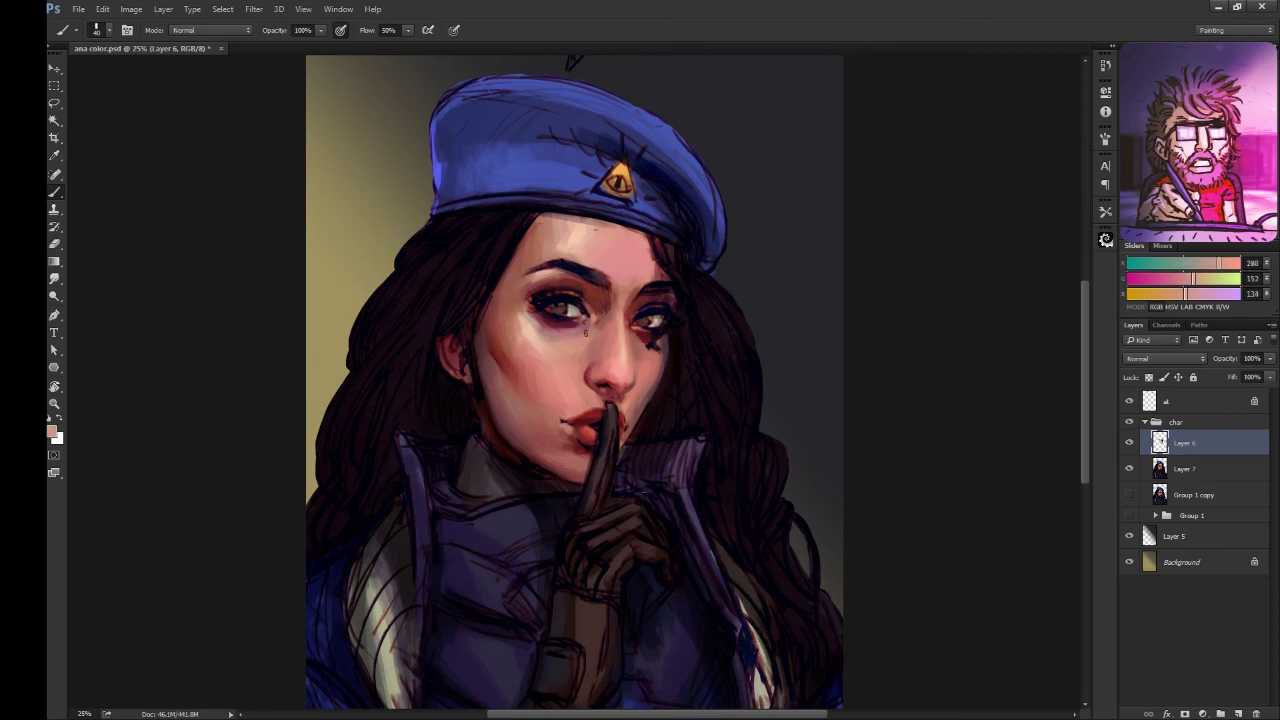
alt+click(550, 279)
alt+click(538, 330)
alt+click(538, 330)
alt+click(530, 332)
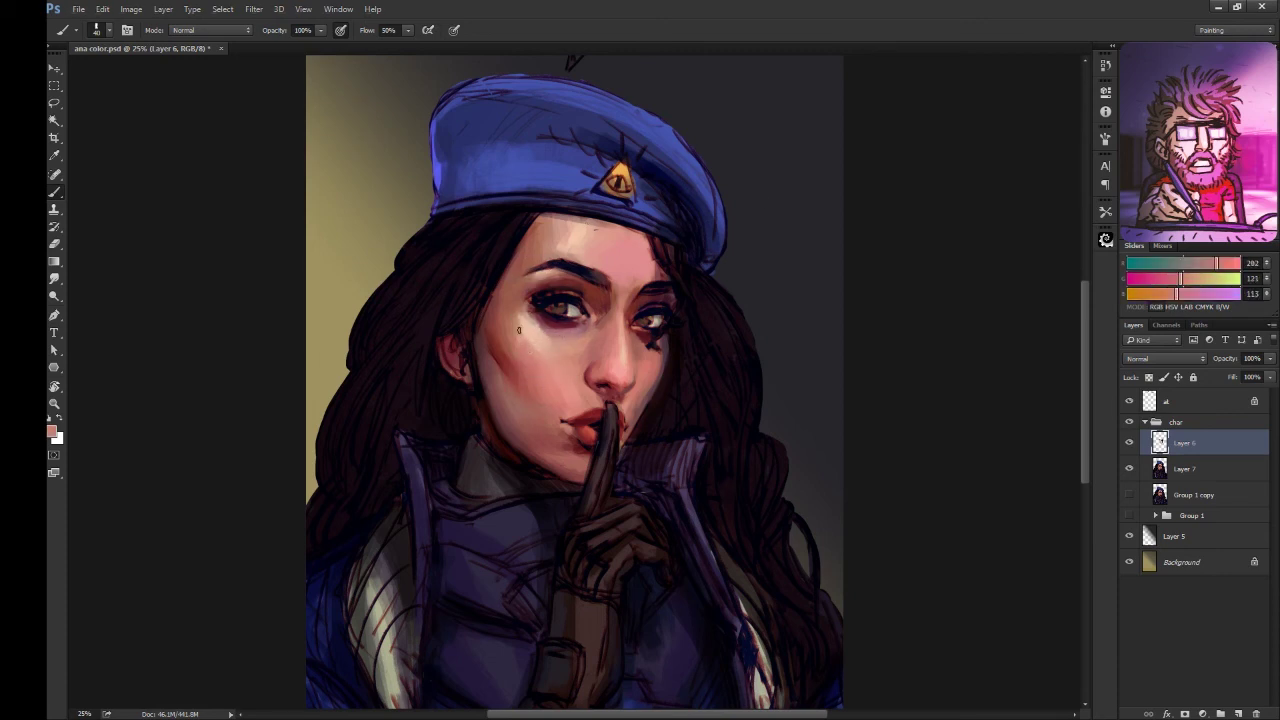
alt+click(527, 333)
alt+click(527, 334)
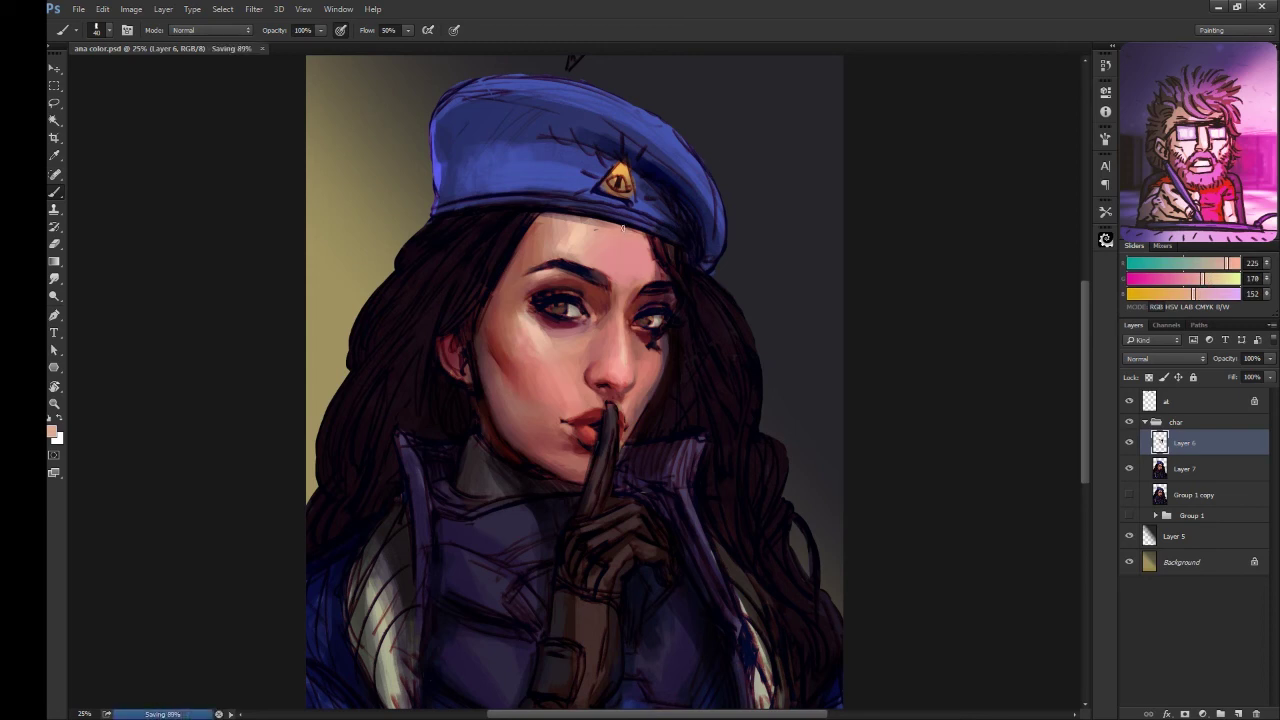
- Sample dark reds and hair near-black, then paint a red accent along the left jawline
alt+click(490, 412)
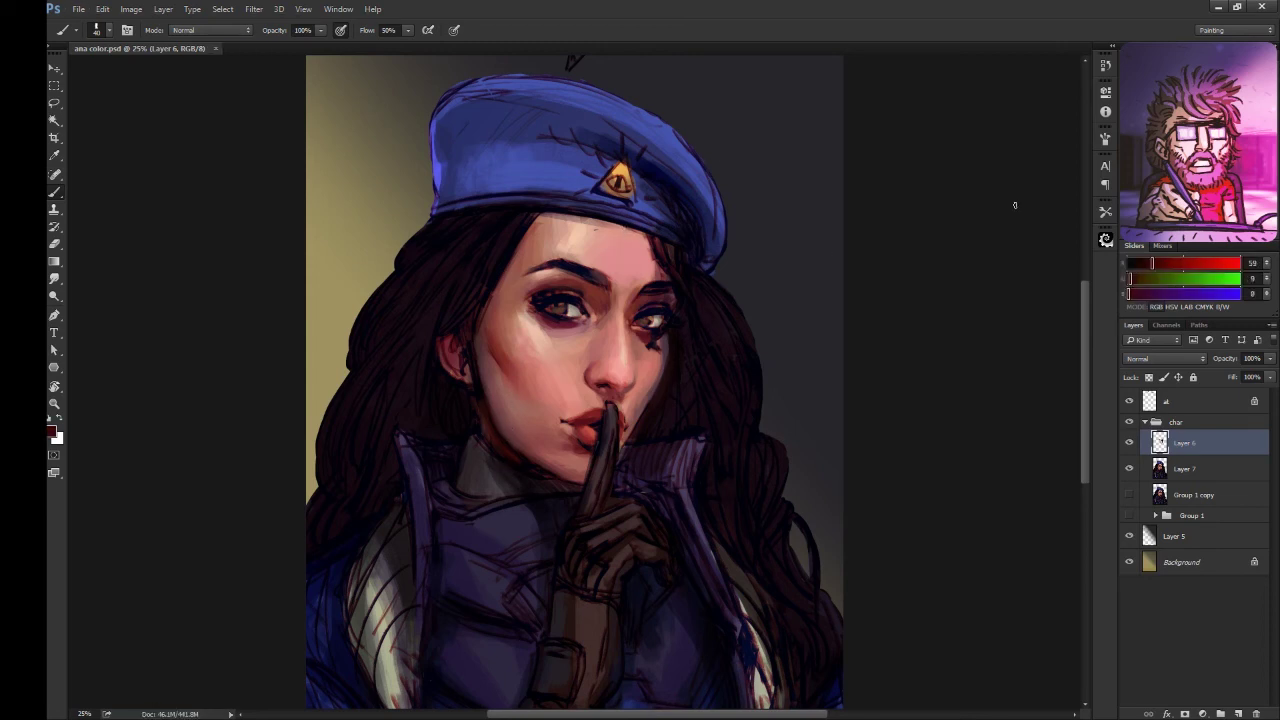
alt+click(479, 397)
alt+click(496, 428)
alt+click(474, 379)
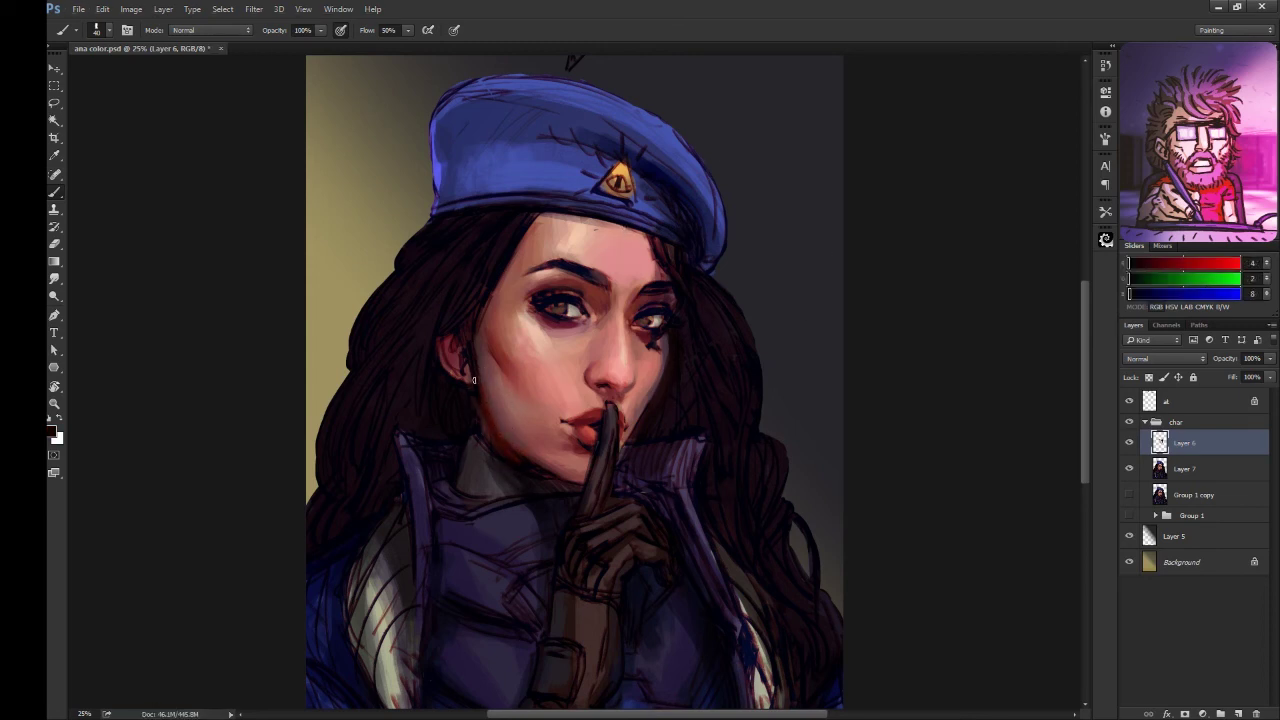
alt+click(498, 426)
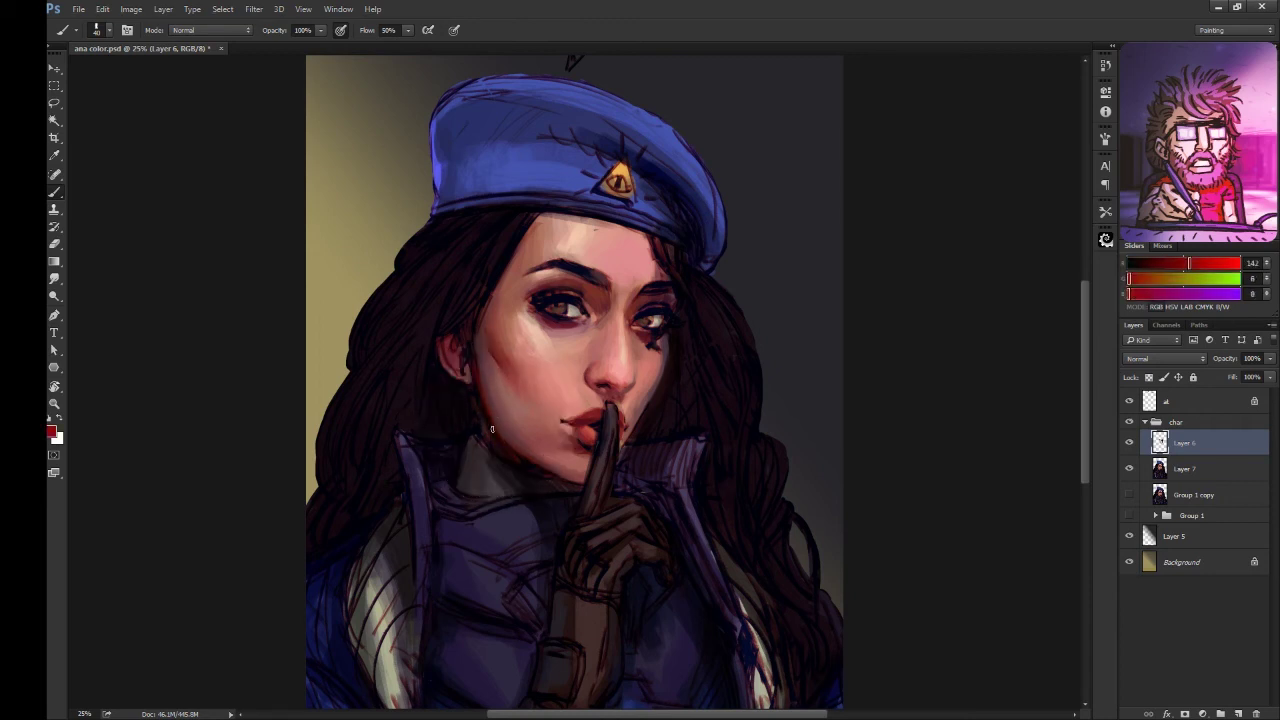
alt+click(474, 370)
alt+click(500, 457)
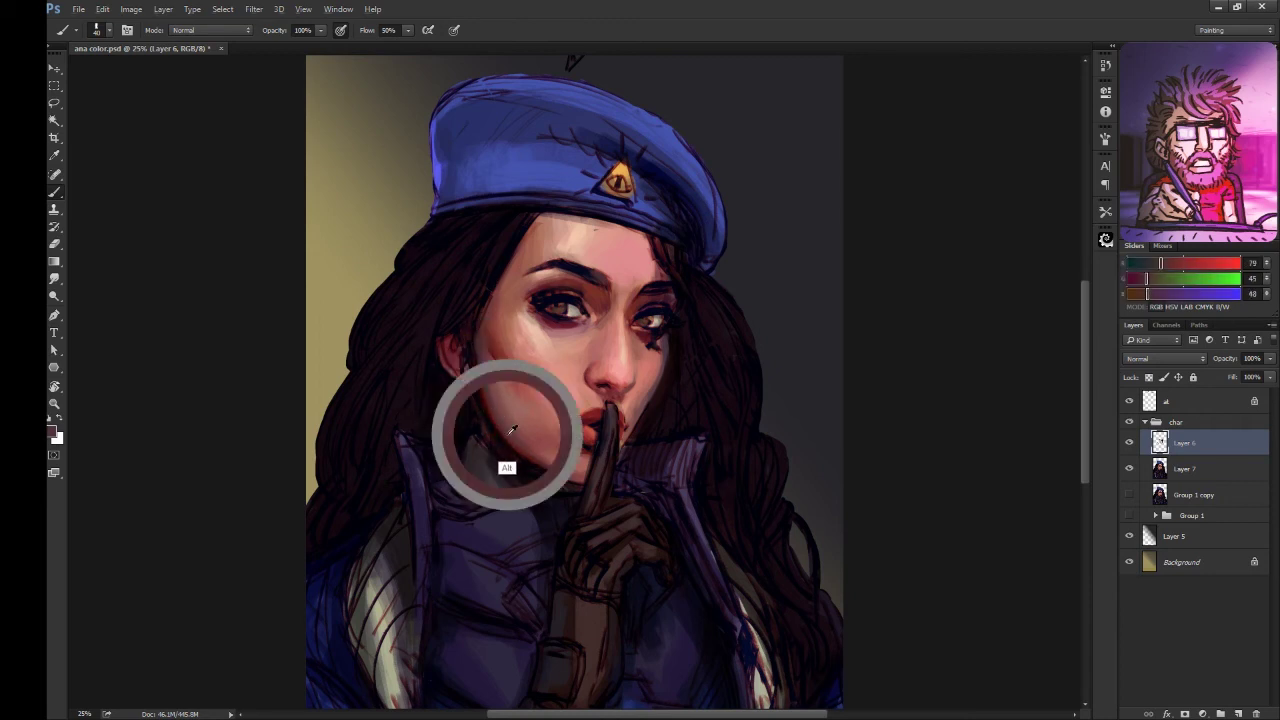
alt+click(476, 401)
drag(476, 401, 474, 434)
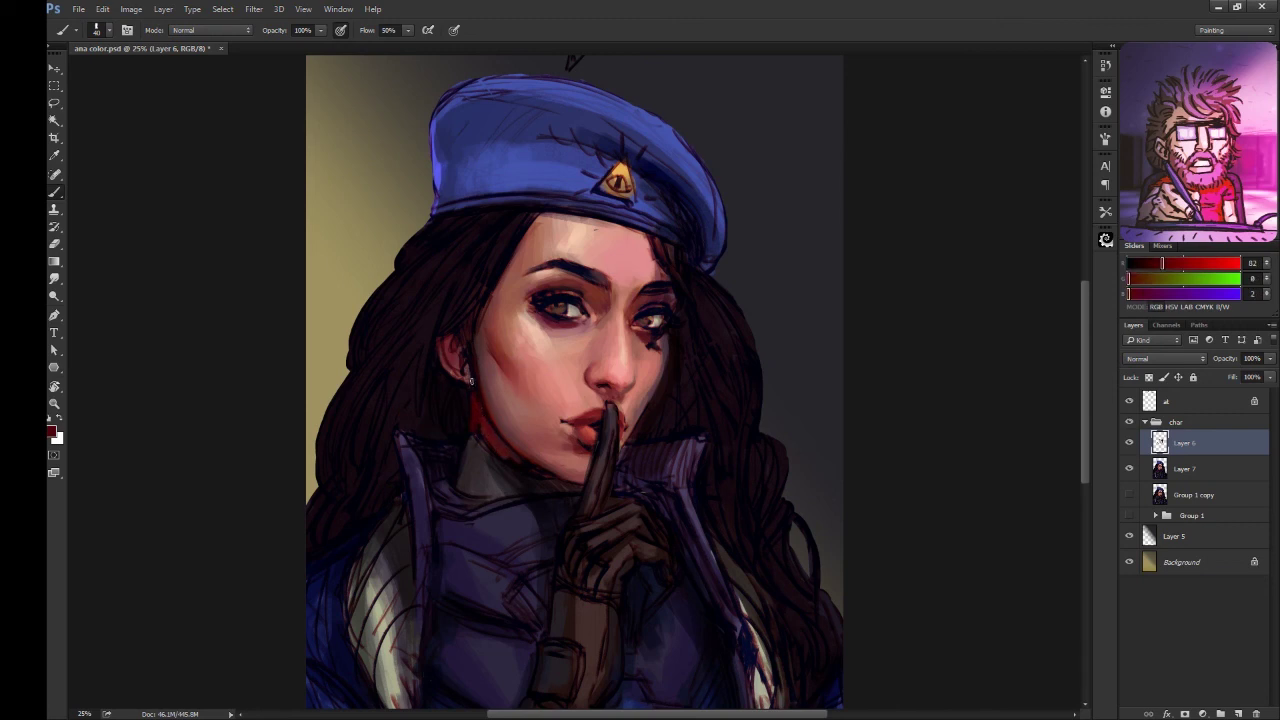
alt+click(456, 460)
- Resample muted dark reds, warmer skin tones and lip reds around the chin and mouth
alt+click(496, 436)
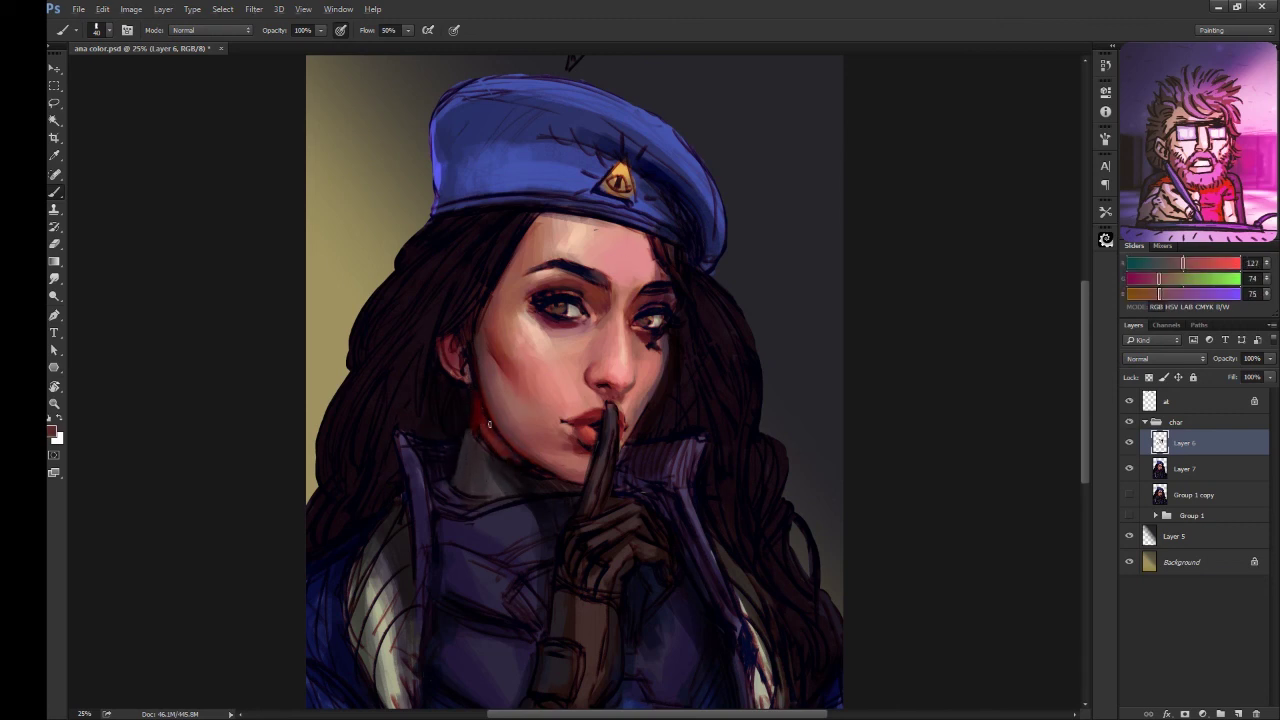
alt+click(491, 448)
alt+click(484, 397)
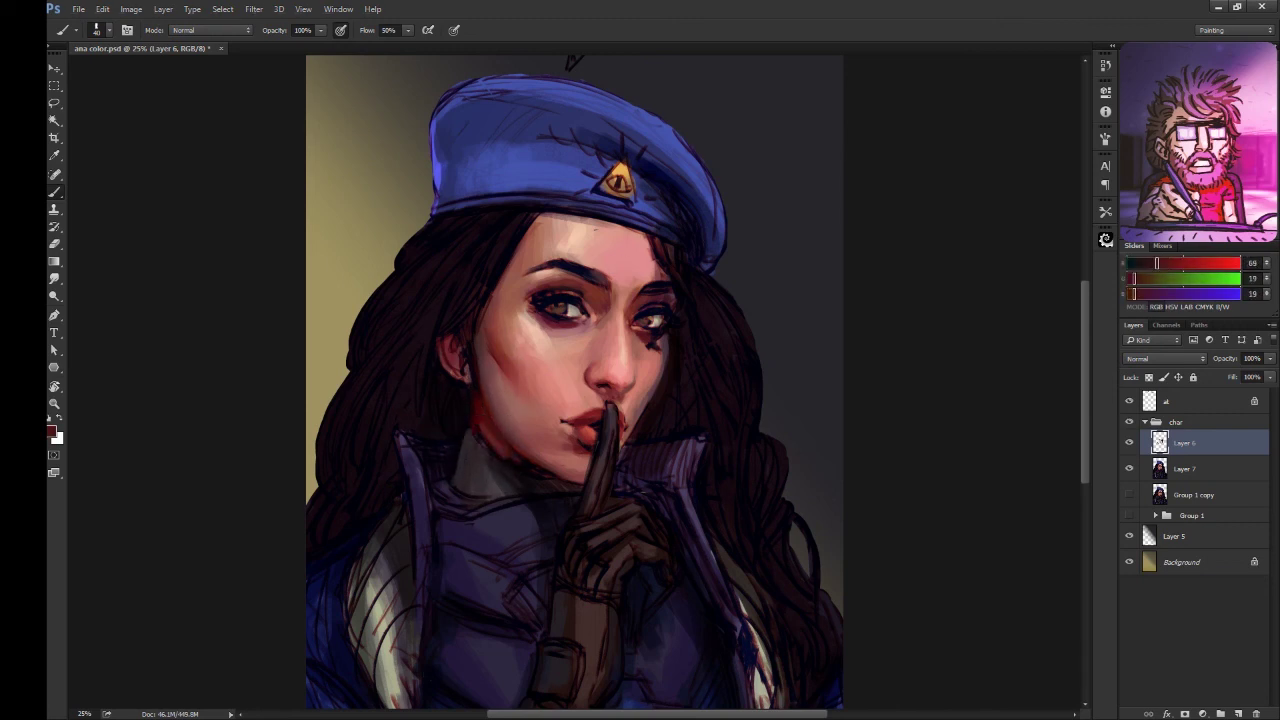
alt+click(538, 460)
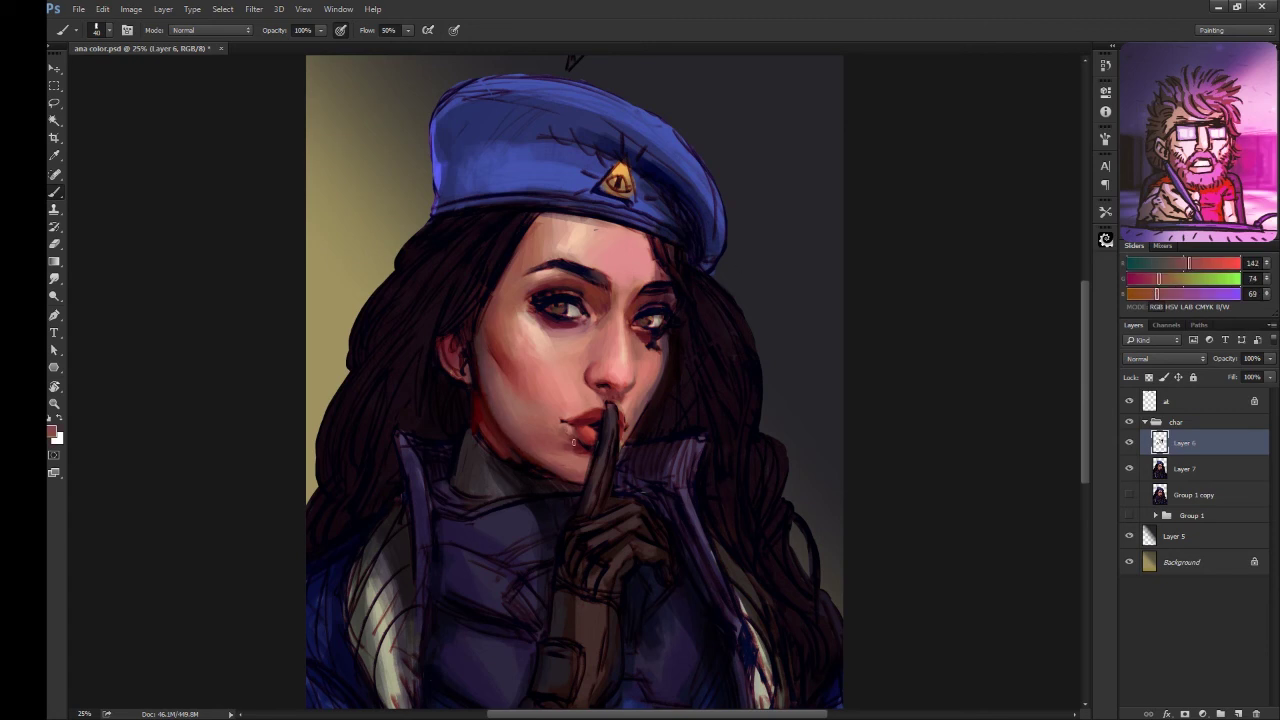
alt+click(575, 490)
alt+click(566, 432)
alt+click(595, 432)
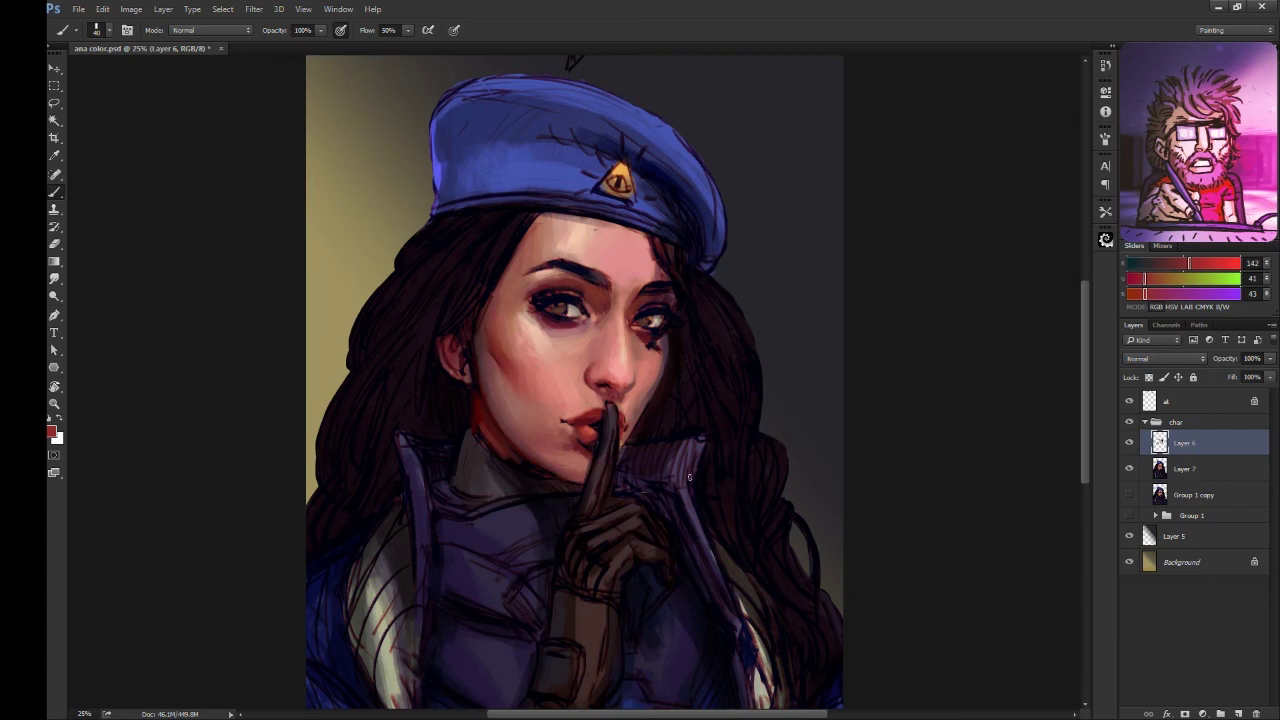
alt+click(588, 446)
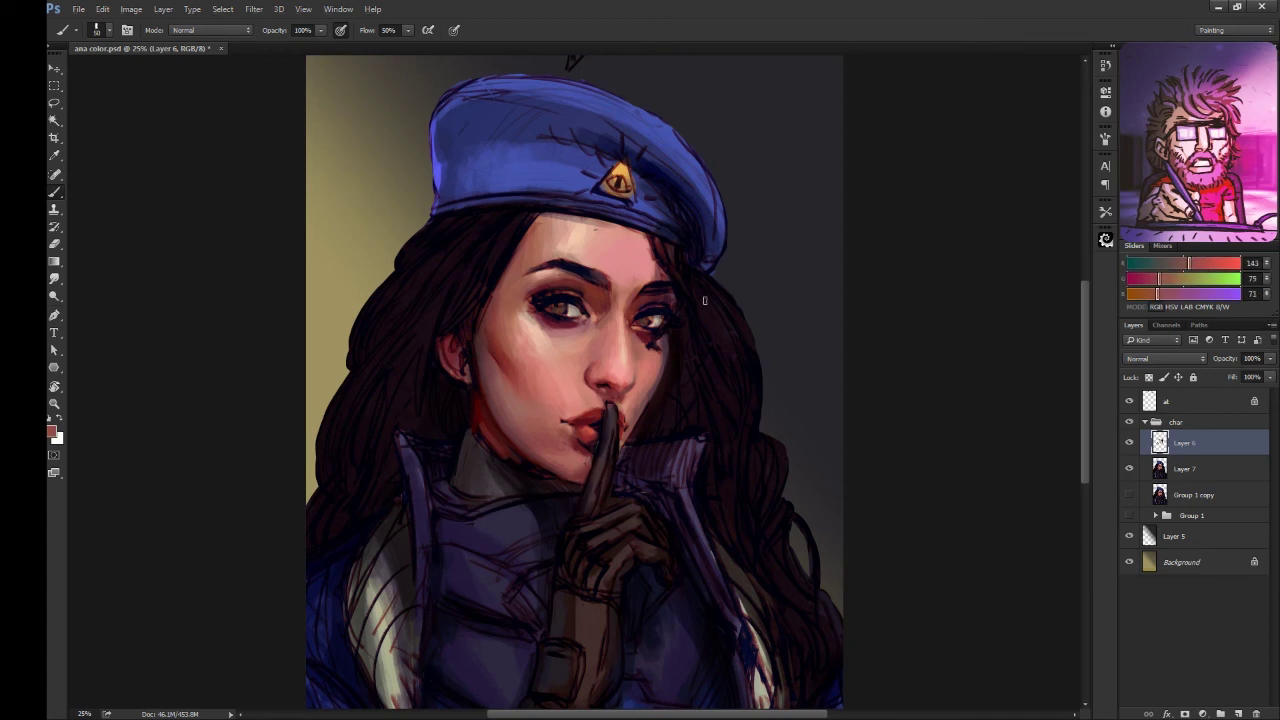
alt+click(589, 447)
alt+click(574, 459)
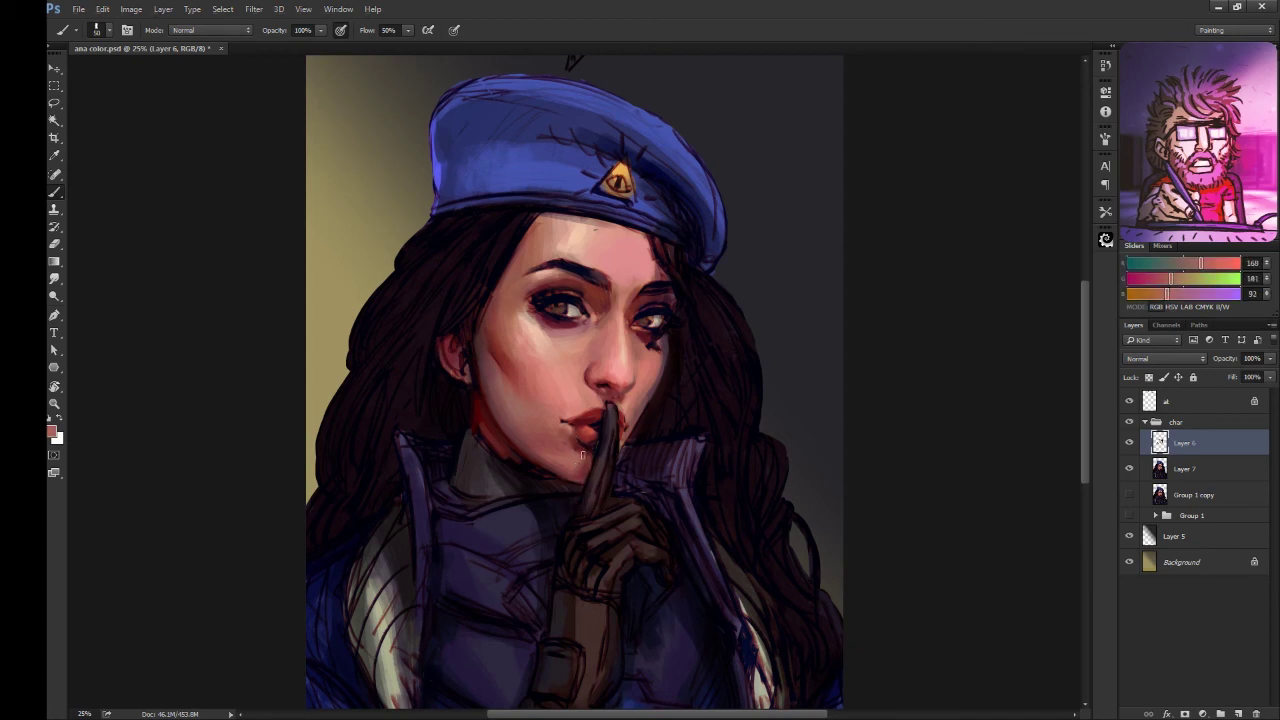
alt+click(573, 448)
alt+click(583, 455)
- Sample a light skin tone and paint a small highlight on the lower lip
scroll(585, 450, down, 1)
alt+click(585, 305)
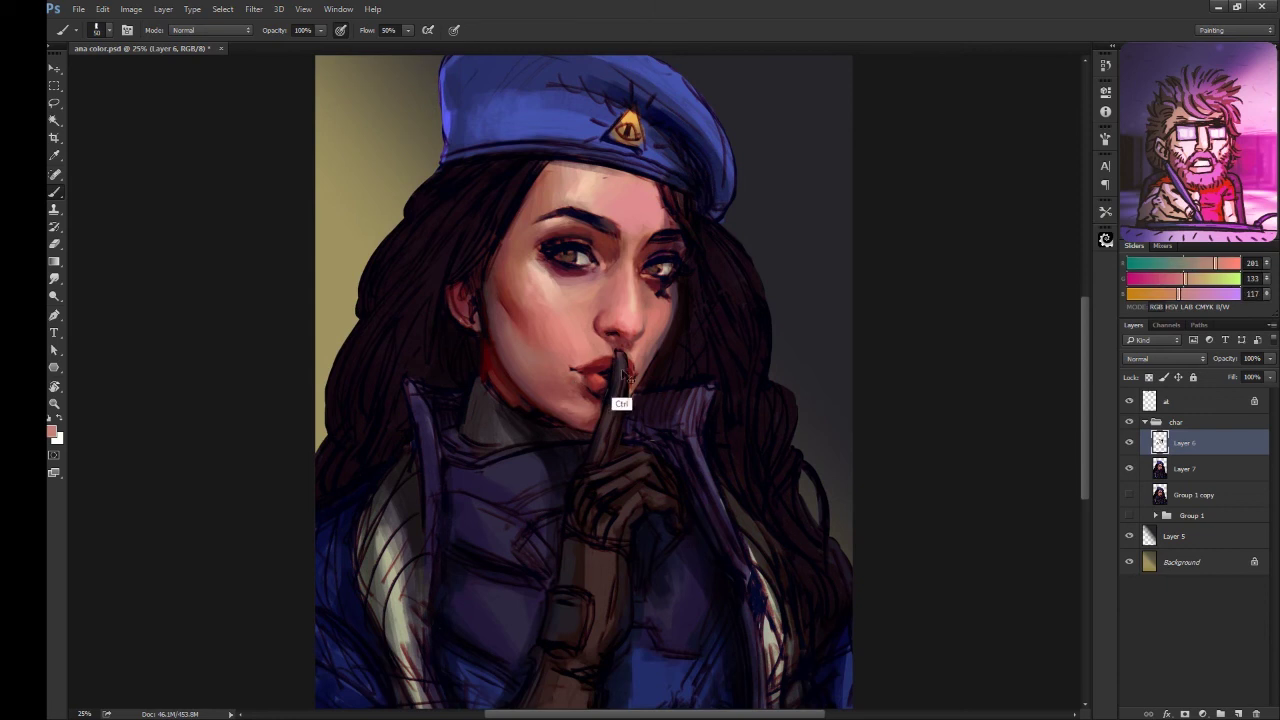
alt+click(581, 410)
alt+click(578, 406)
alt+click(577, 404)
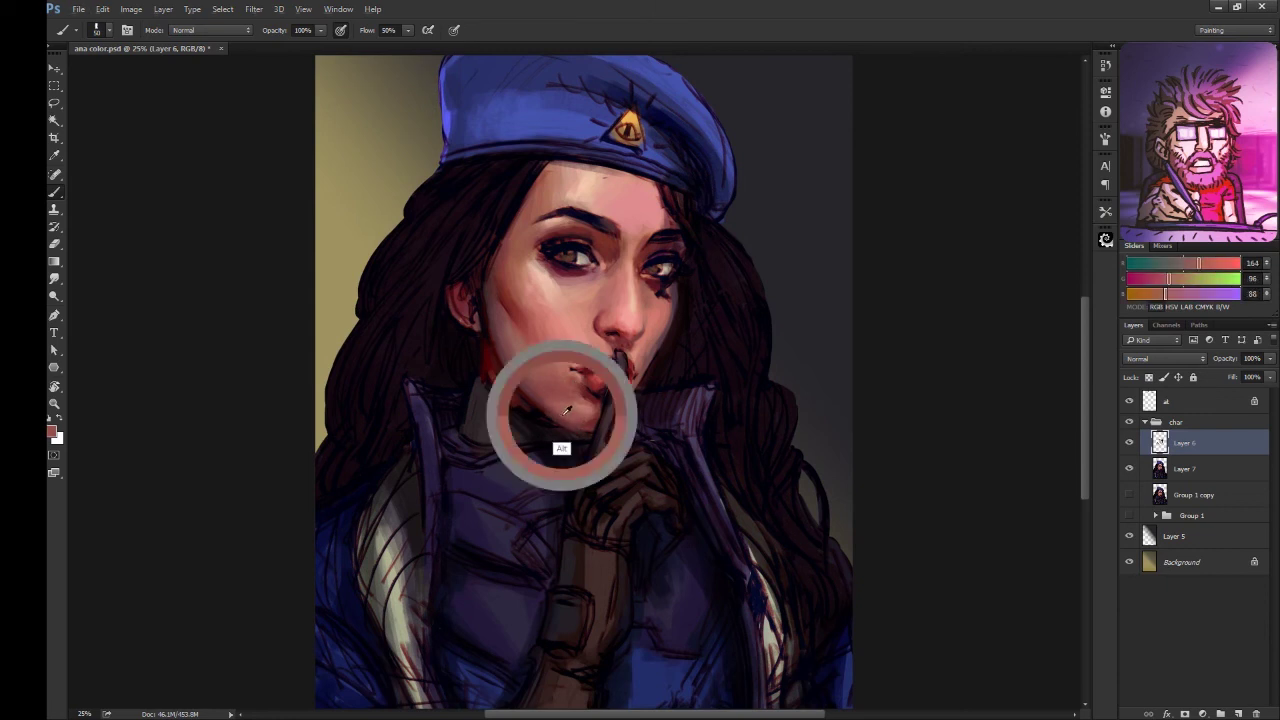
scroll(740, 330, up, 1)
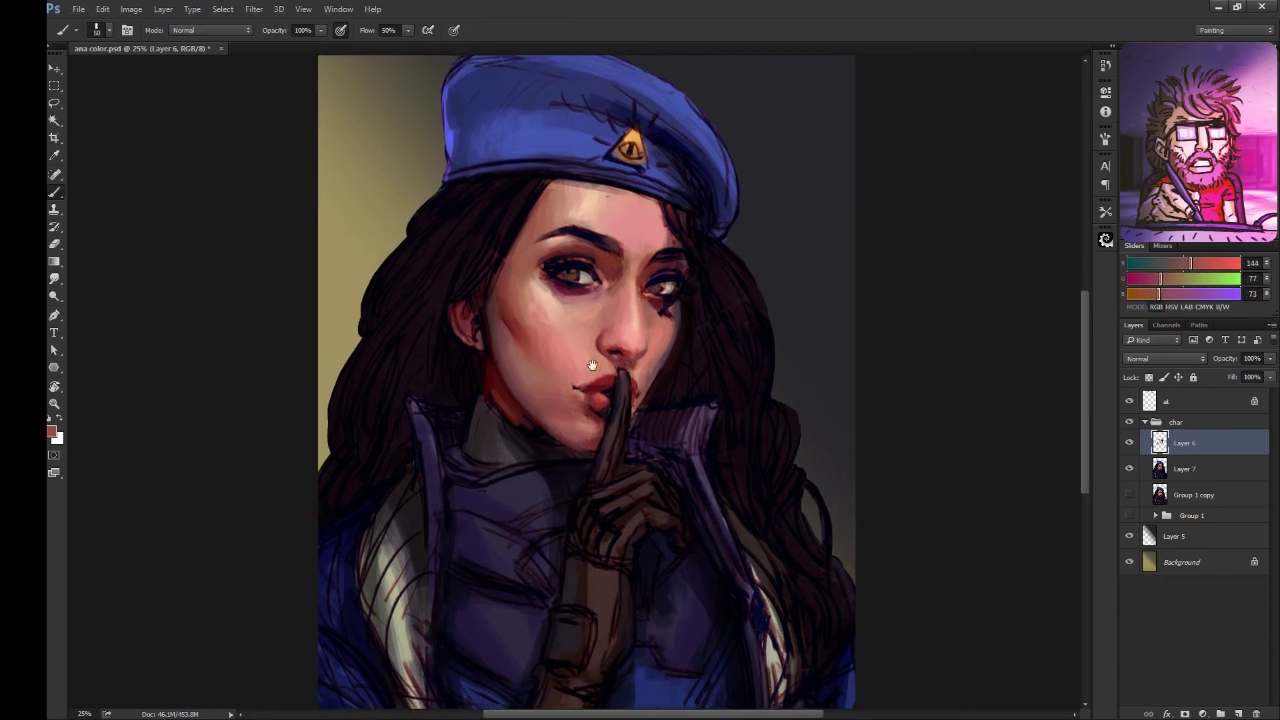
scroll(591, 418, up, 1)
alt+click(606, 419)
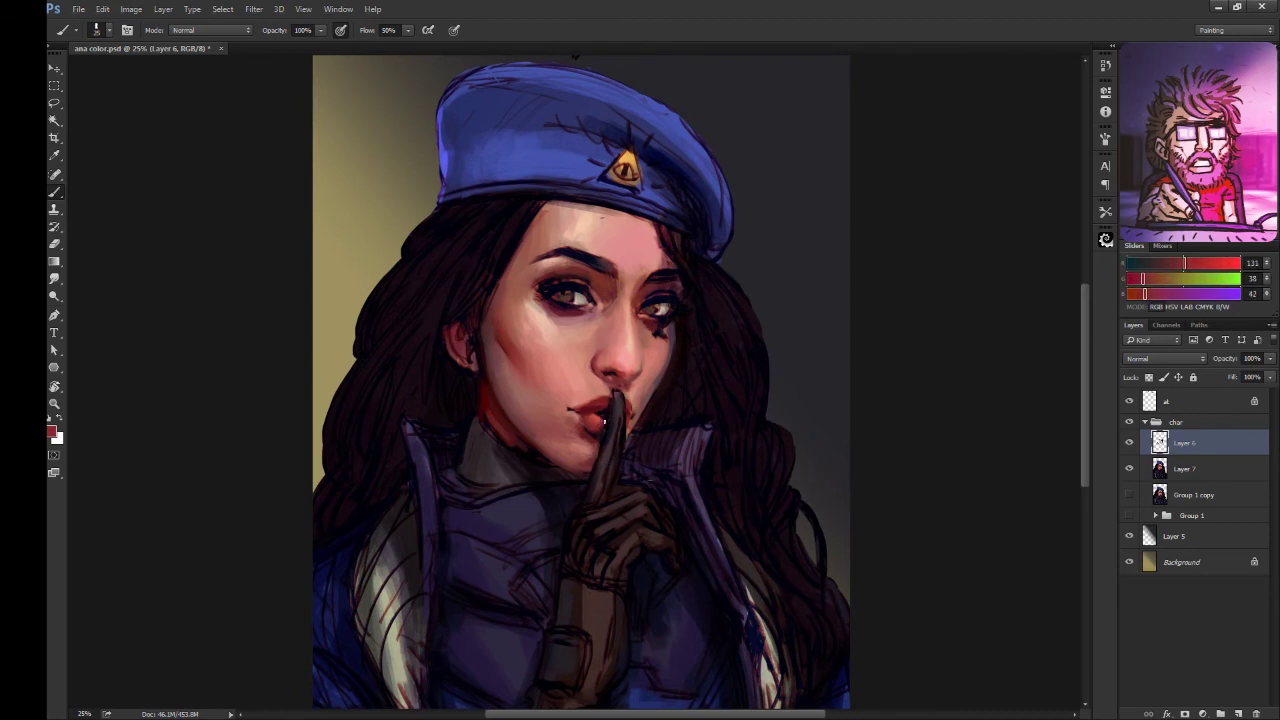
alt+click(607, 427)
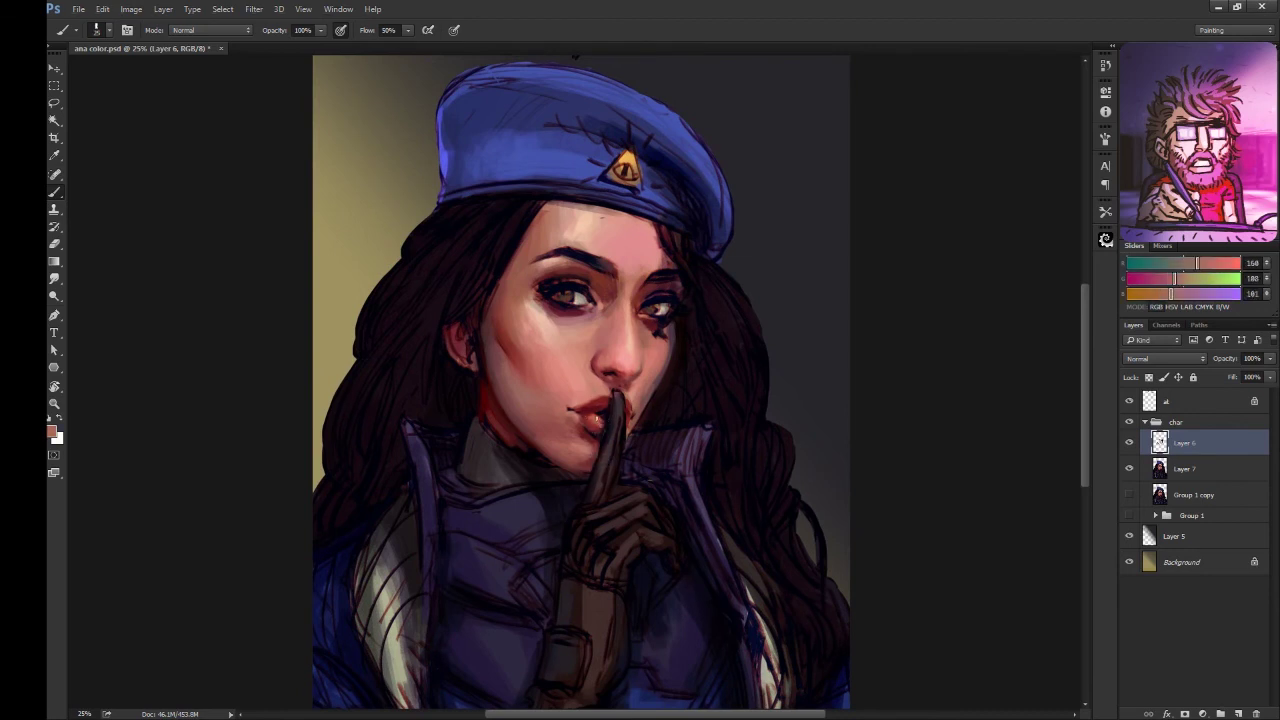
drag(606, 410, 600, 412)
- Sample dark red, pink, dark brown and lip-red tones to refine the lips
alt+click(594, 404)
alt+click(586, 430)
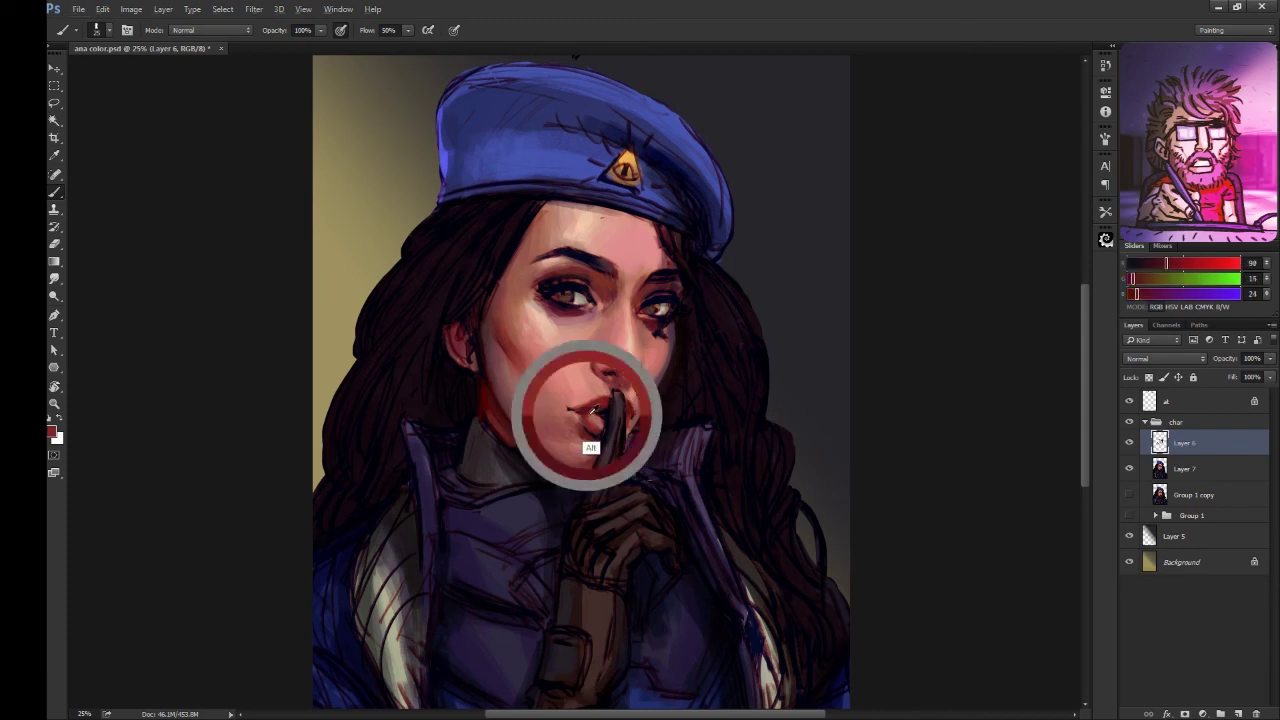
alt+click(612, 405)
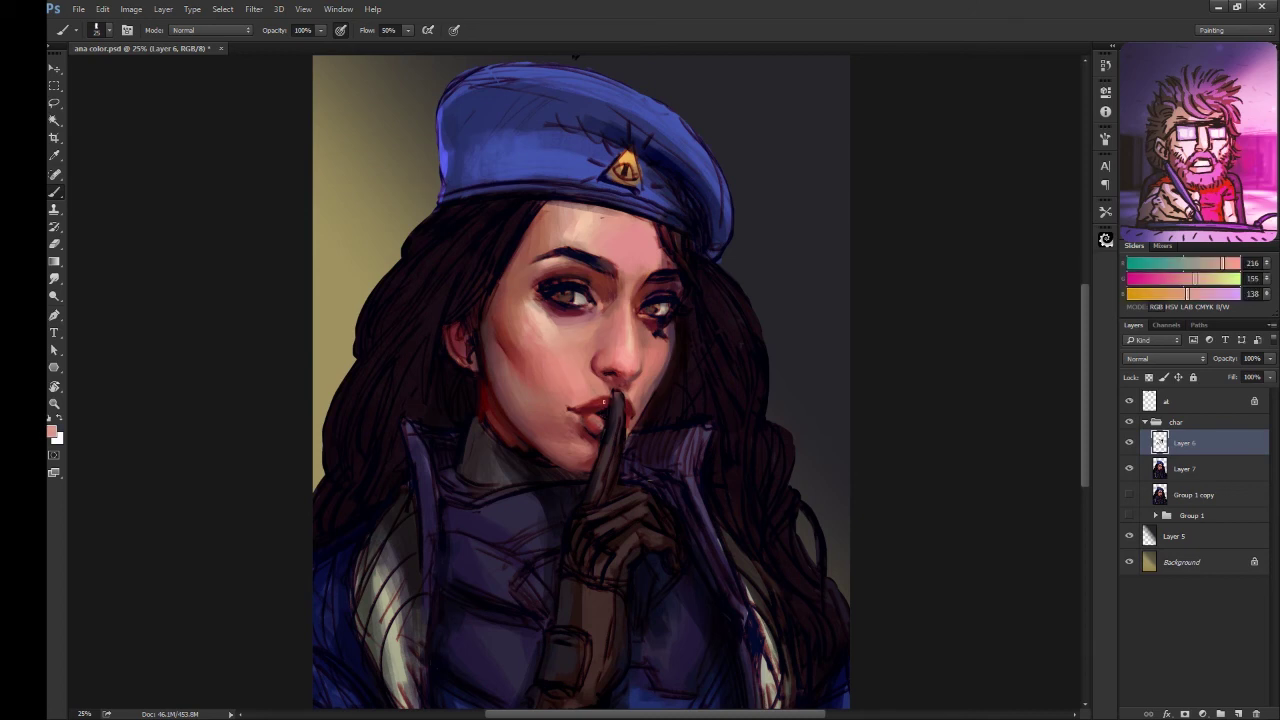
alt+click(614, 404)
alt+click(598, 415)
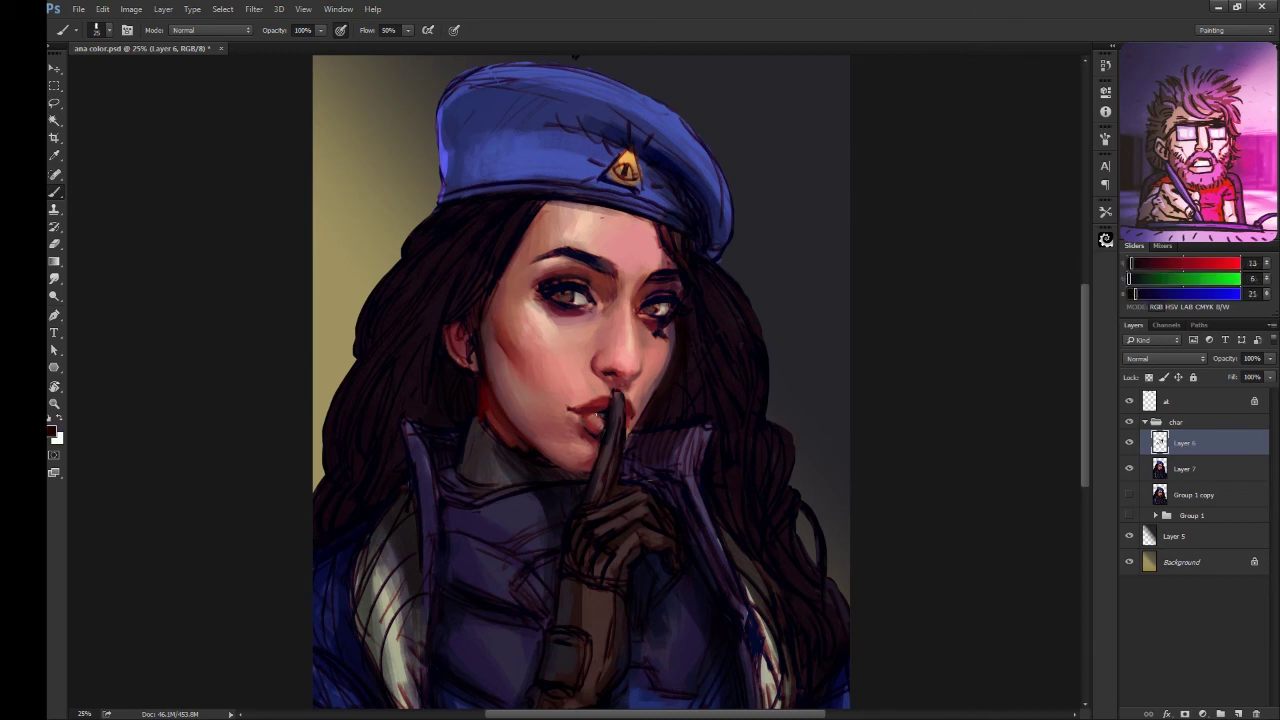
alt+click(598, 415)
alt+click(571, 443)
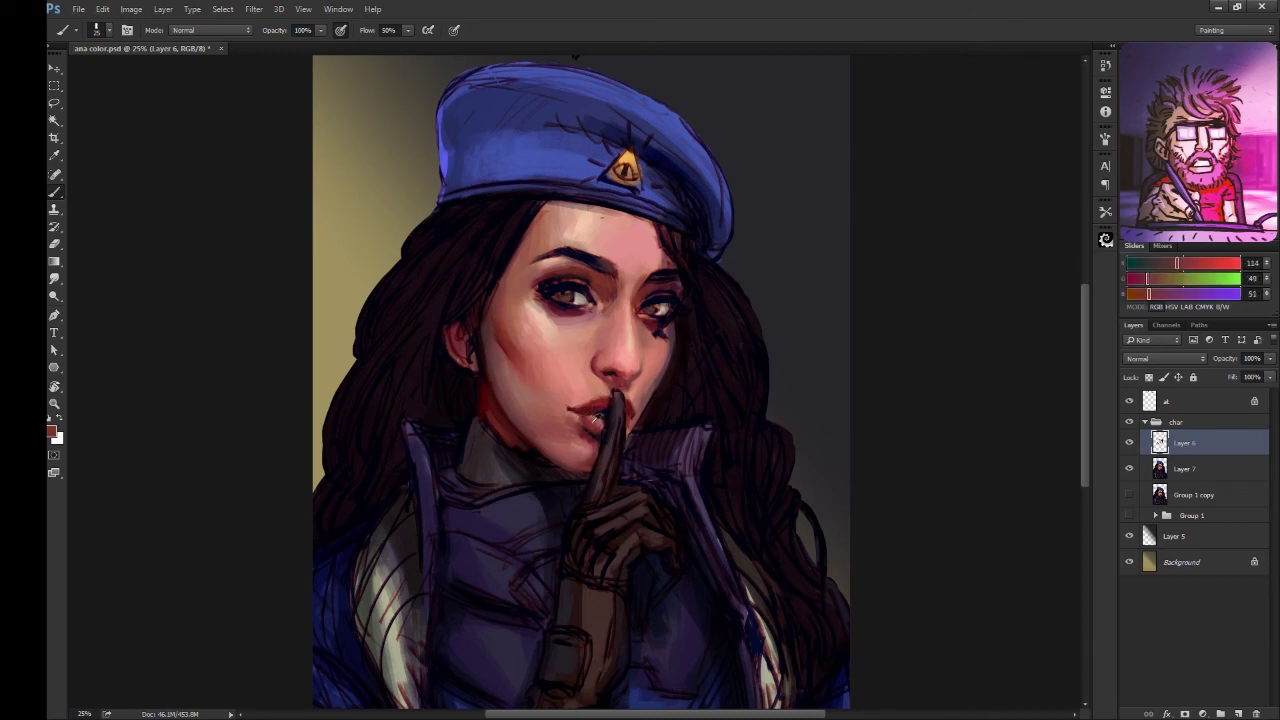
alt+click(590, 410)
- Sample dark red shadows, brighter reds and pinkish skin tones around the lips and finger
alt+click(593, 433)
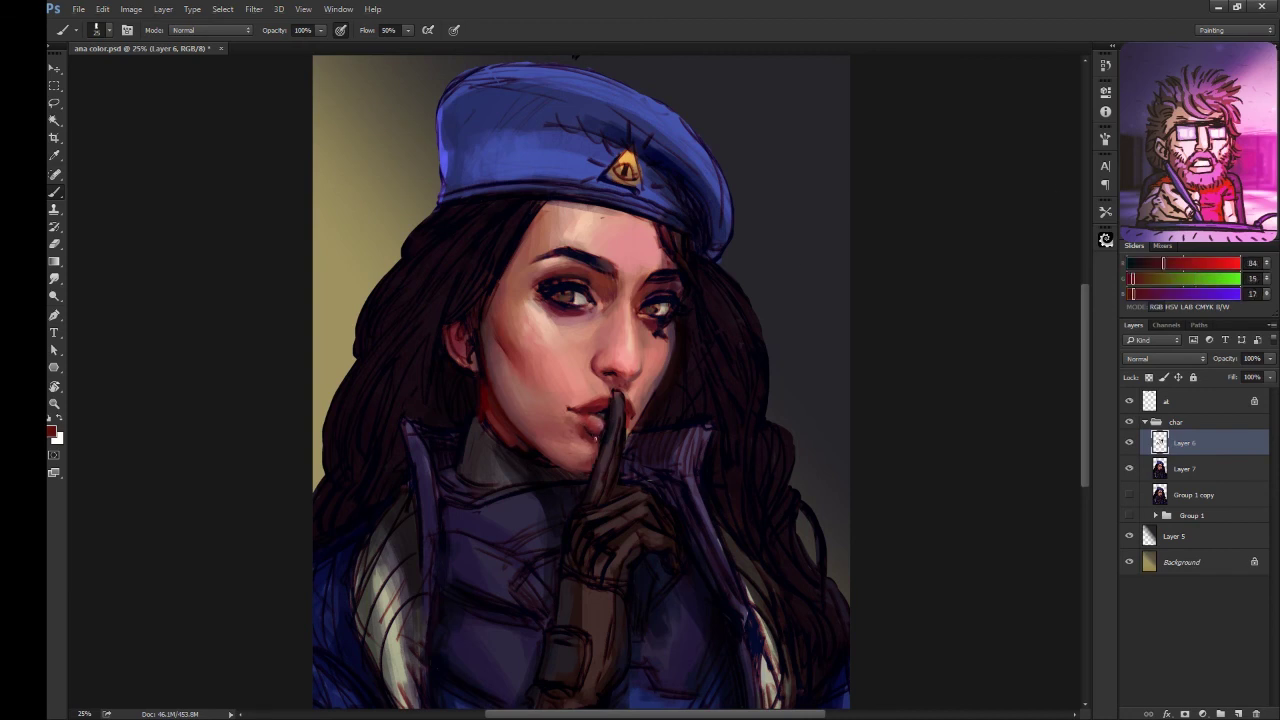
alt+click(588, 427)
alt+click(592, 460)
alt+click(598, 436)
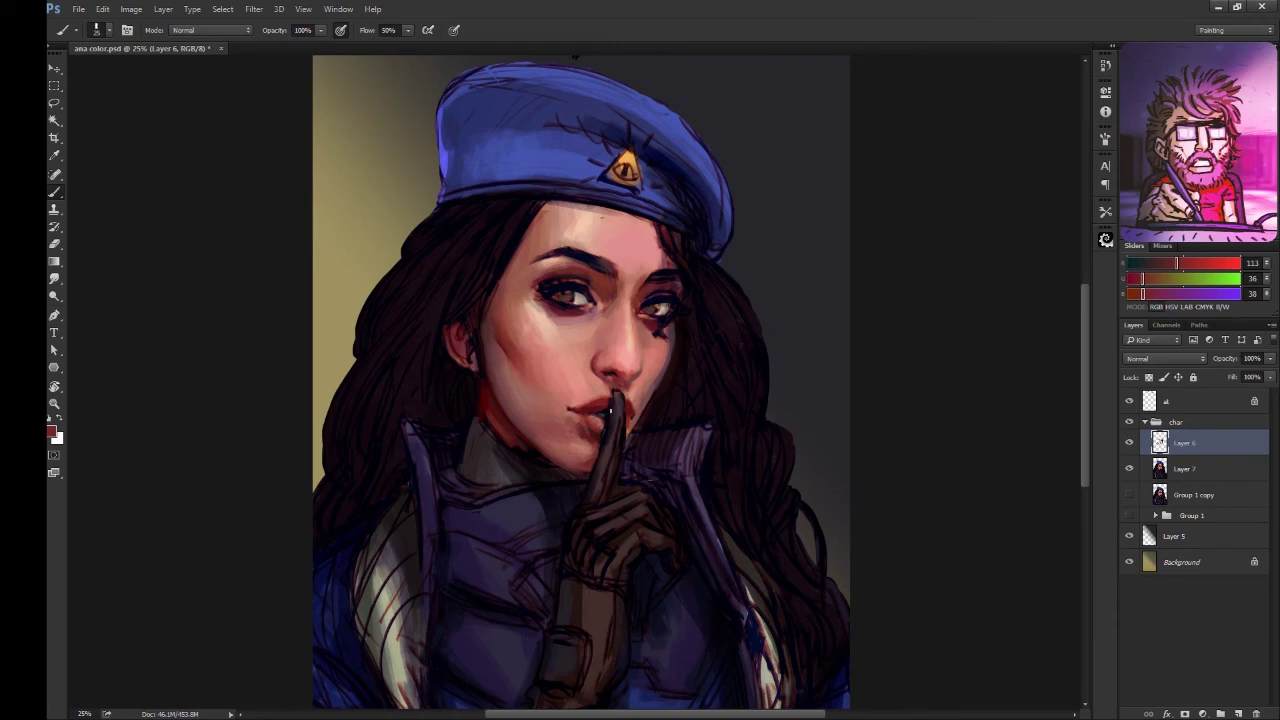
alt+click(606, 436)
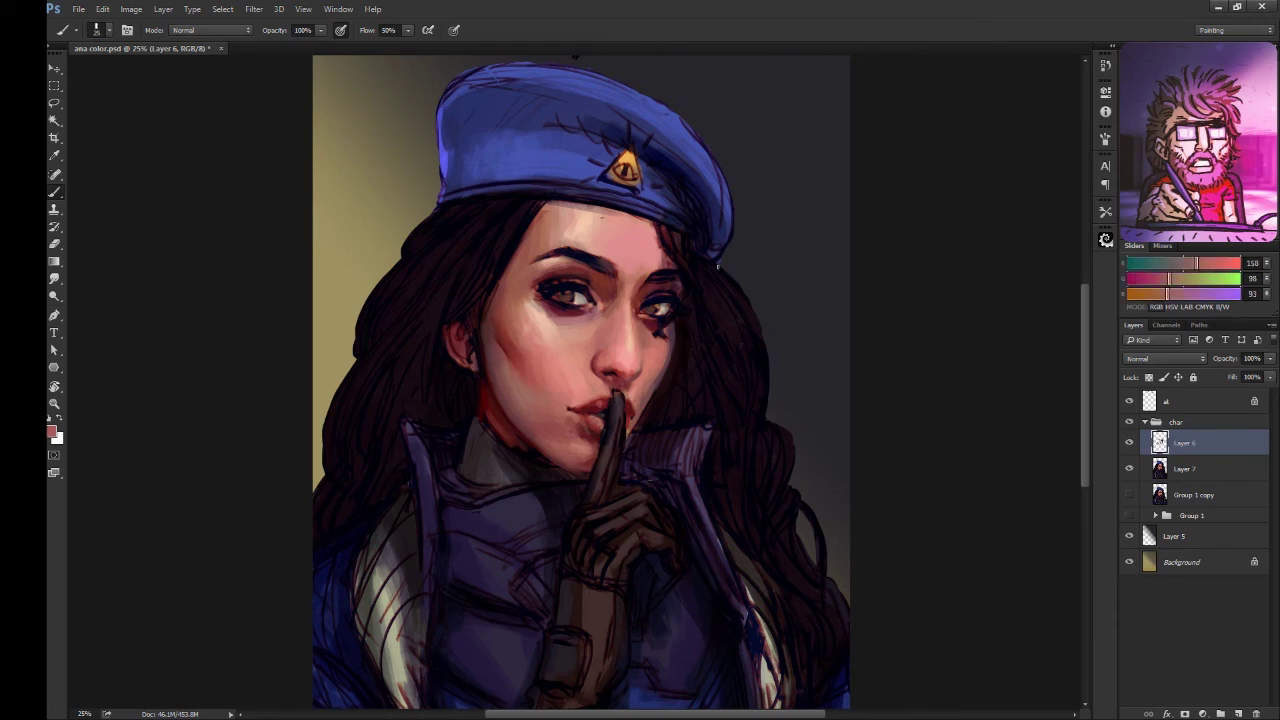
alt+click(614, 402)
alt+click(601, 420)
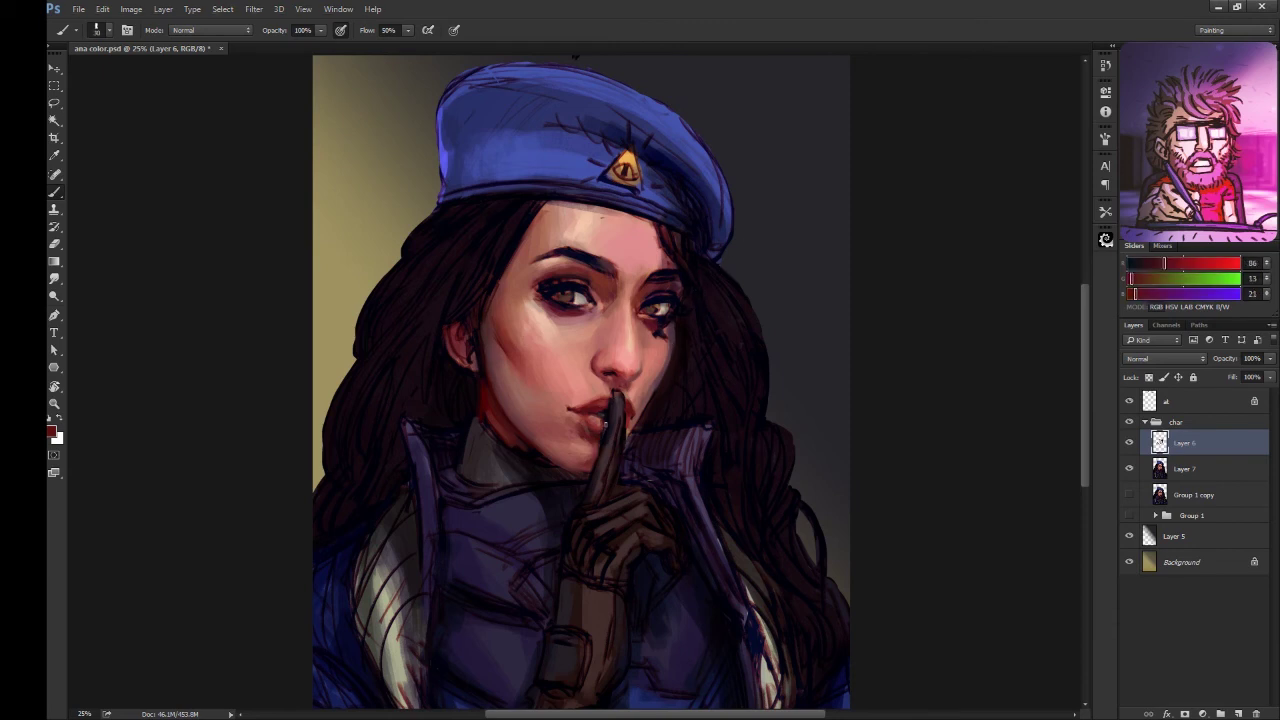
alt+click(641, 320)
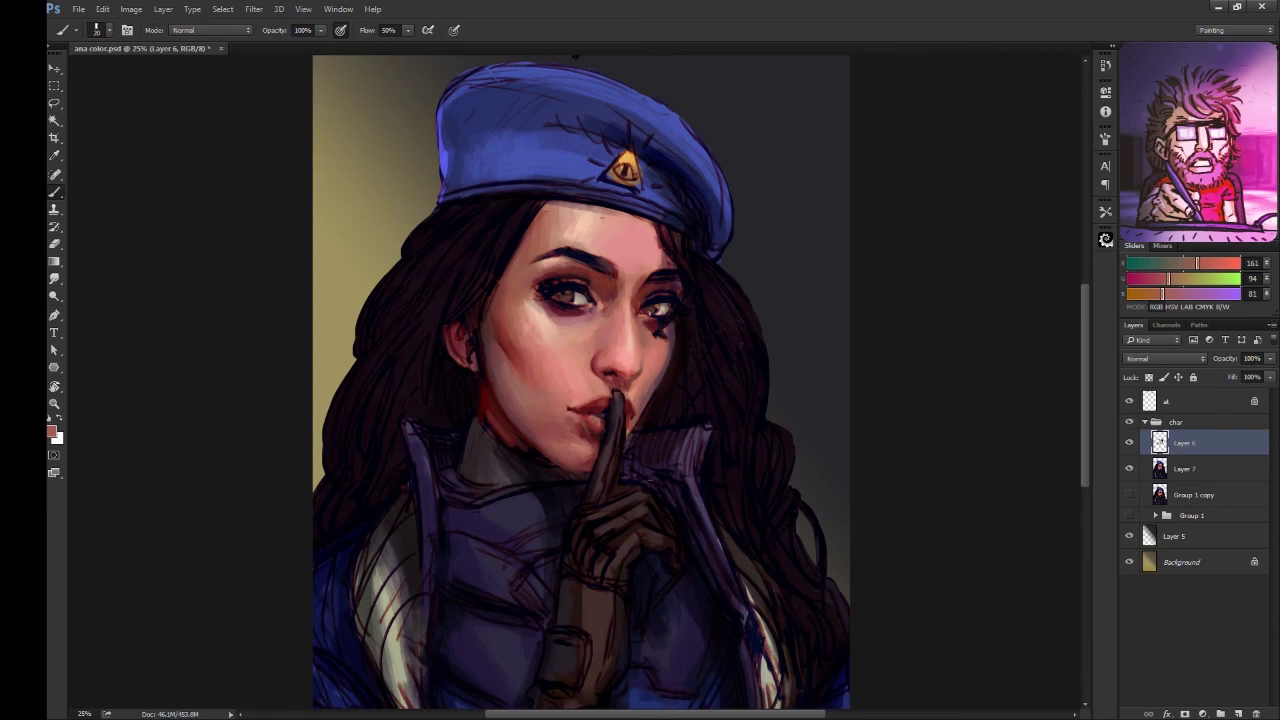
- Sample darker and lighter skin tones, muted browns and dark red shadows on the face
alt+click(643, 368)
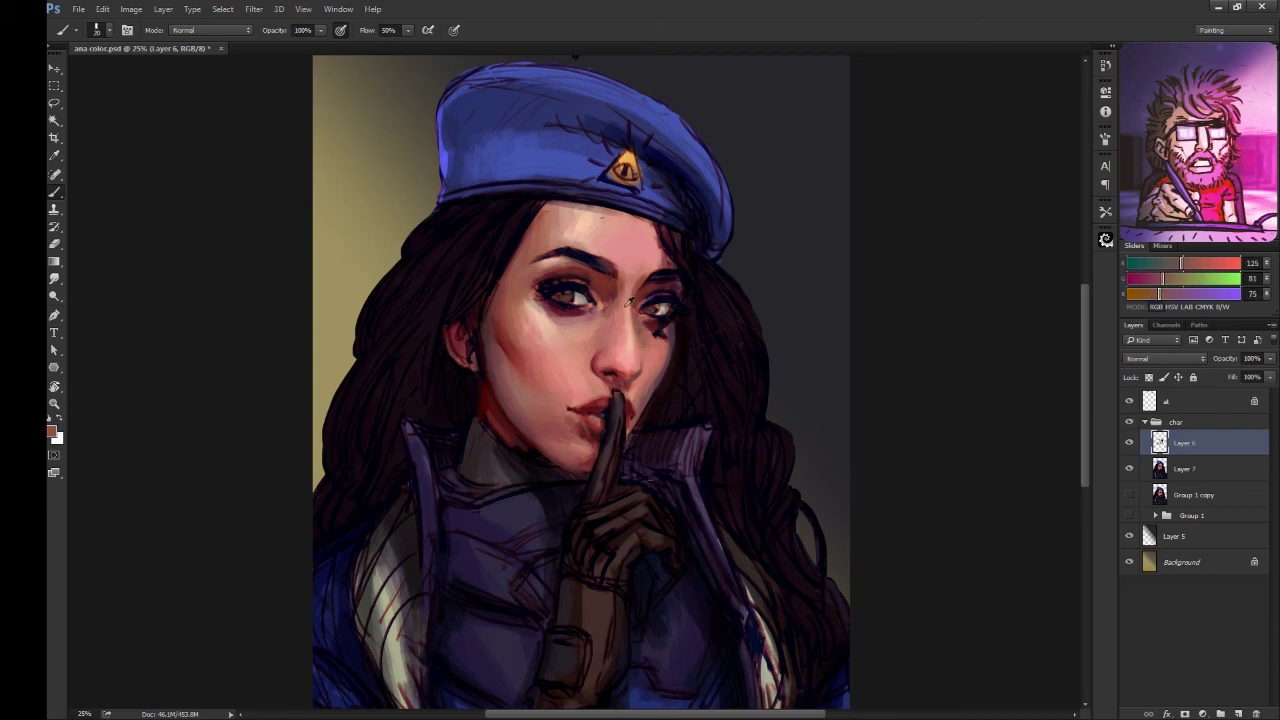
alt+click(638, 334)
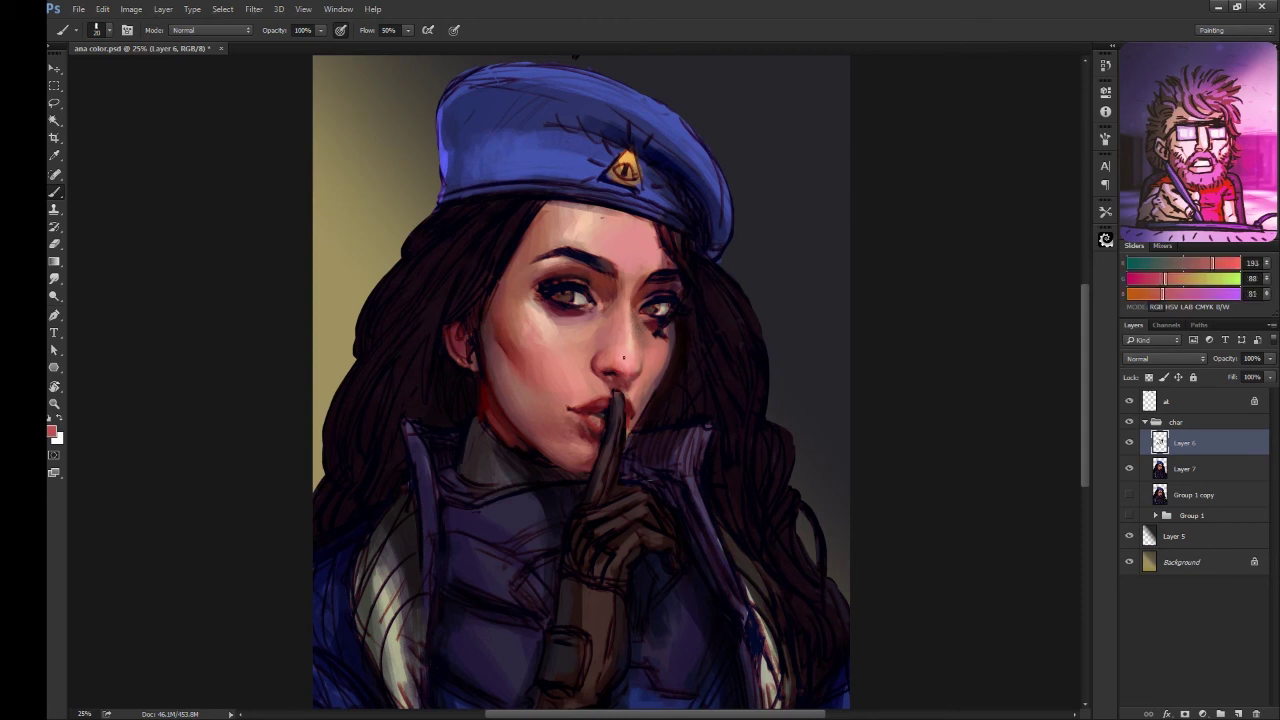
alt+click(635, 405)
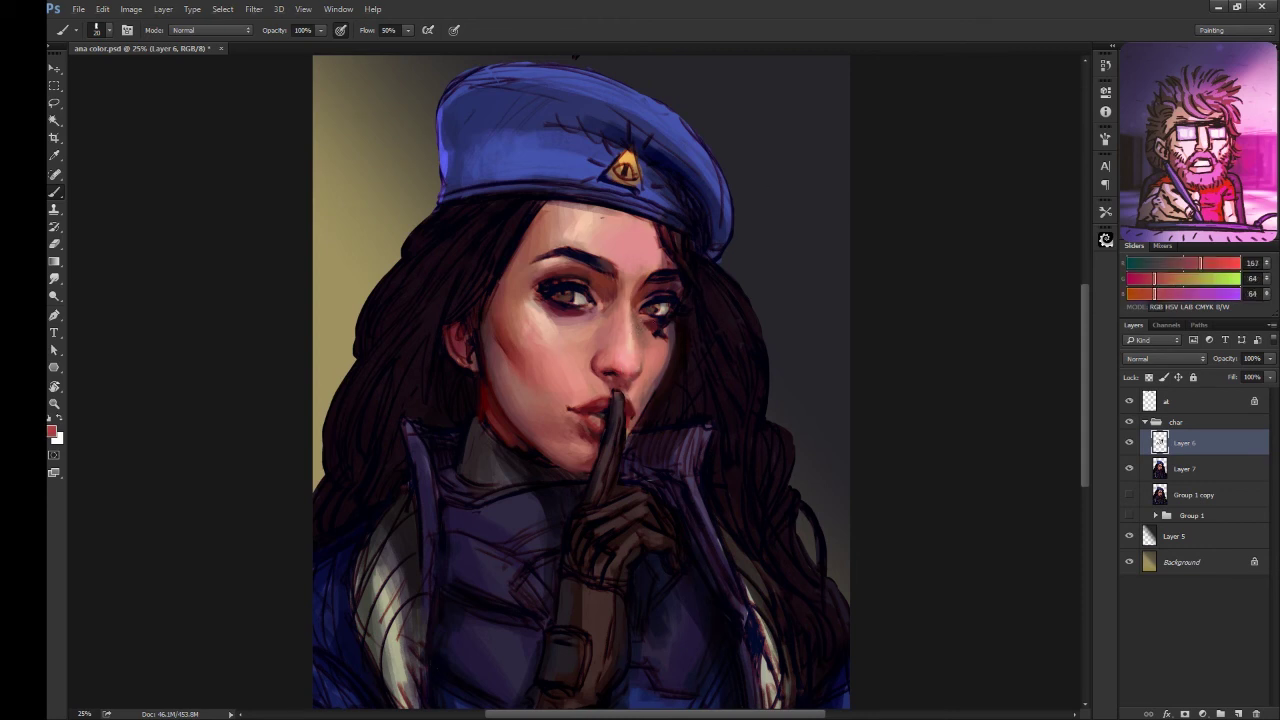
alt+click(630, 364)
alt+click(636, 412)
alt+click(632, 420)
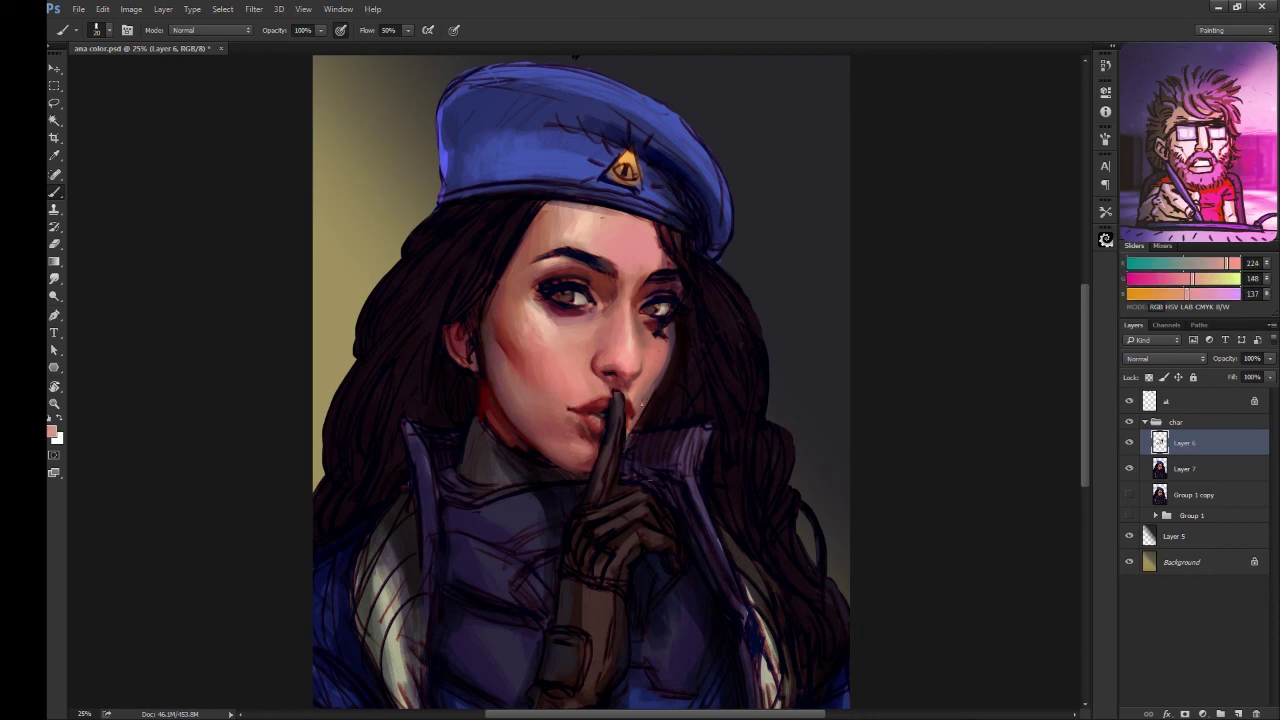
alt+click(651, 380)
alt+click(631, 435)
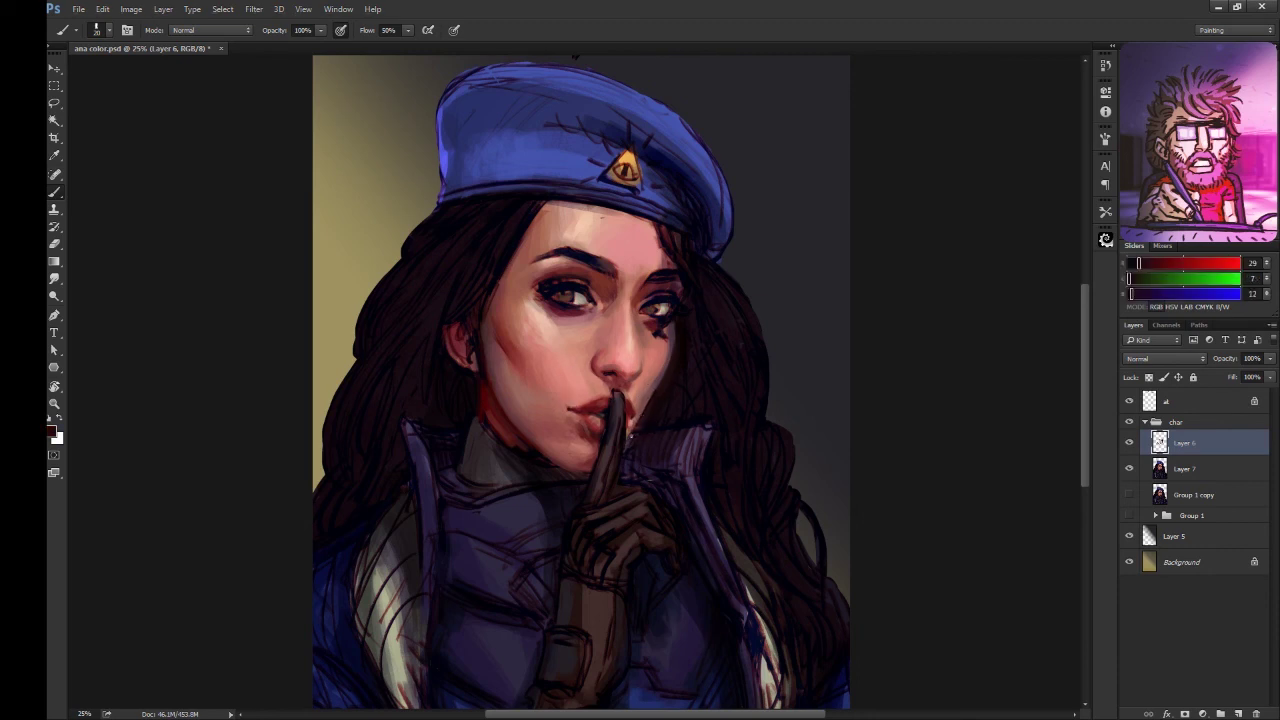
- Pick grey-blue, beige highlight, dark blue, lip red and near-black eye shadow colours
alt+click(614, 411)
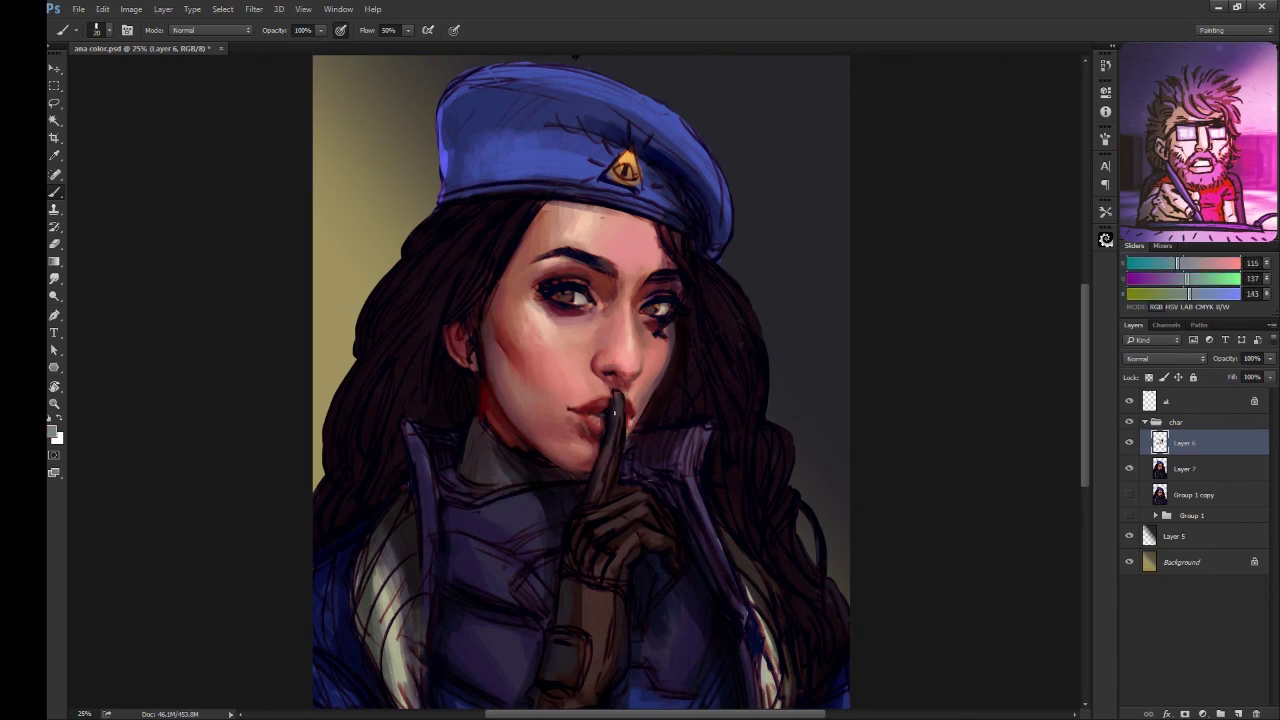
alt+click(585, 296)
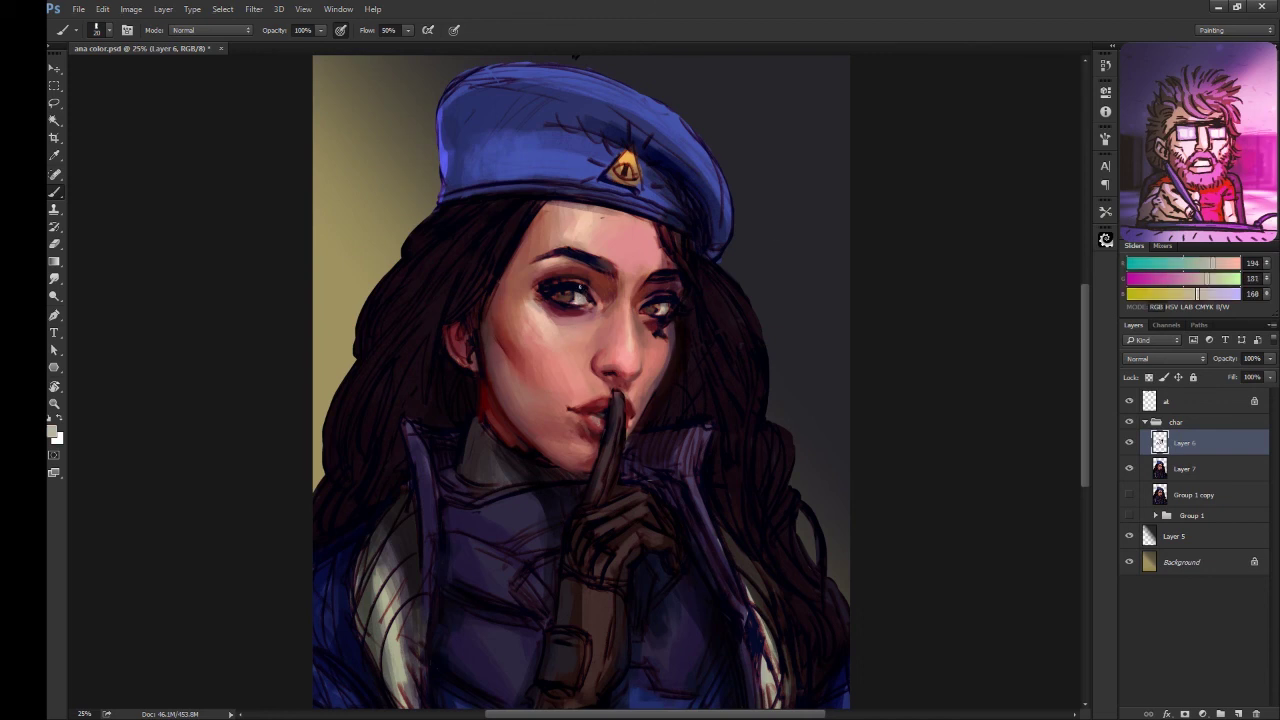
alt+click(566, 296)
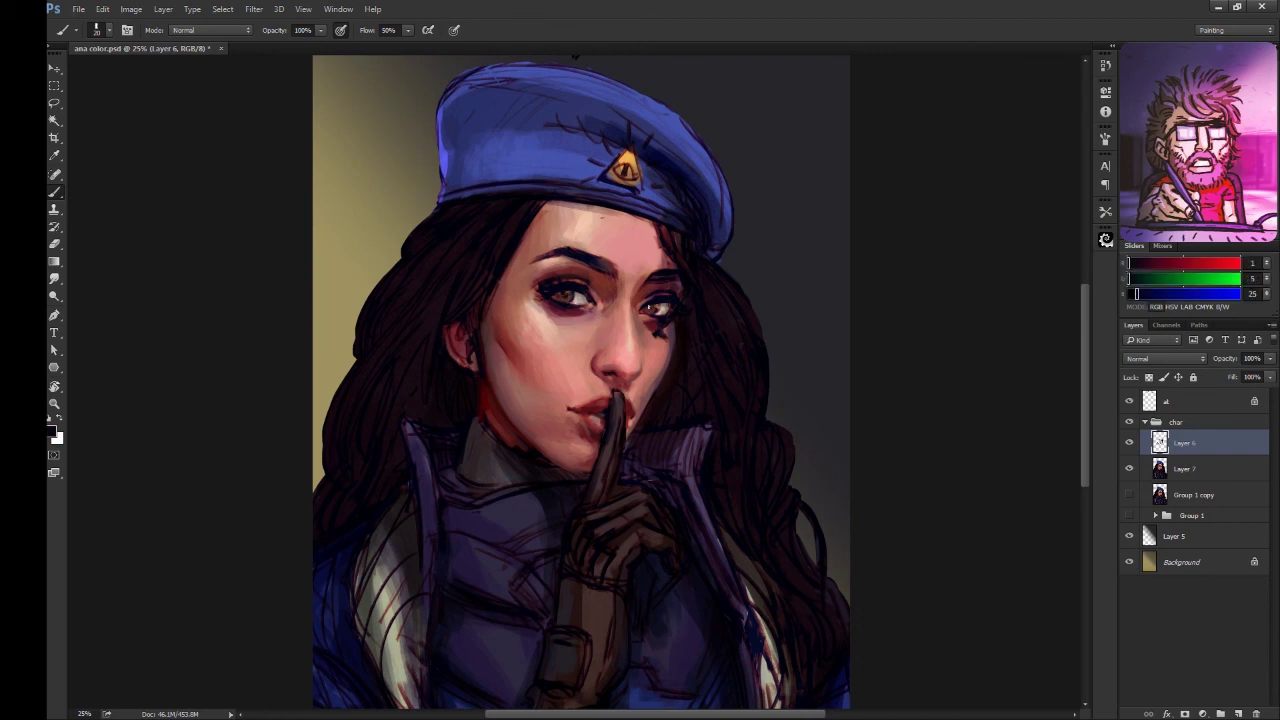
alt+click(655, 325)
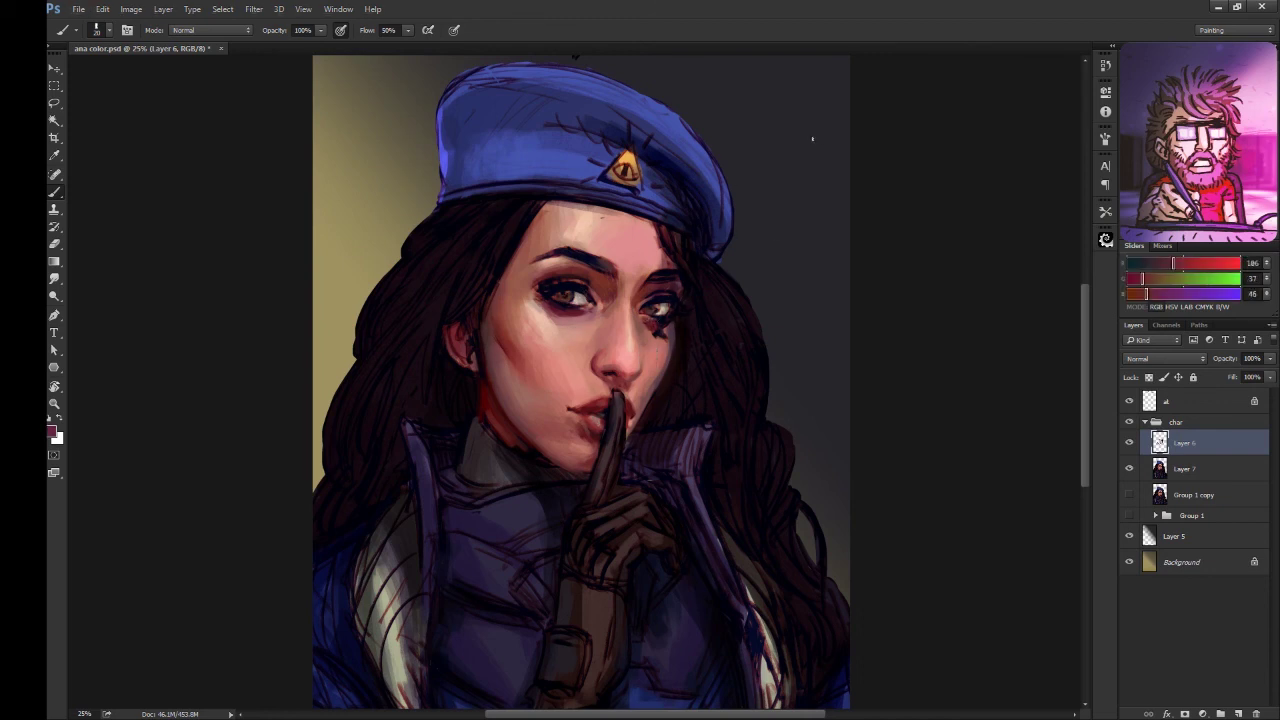
alt+click(593, 432)
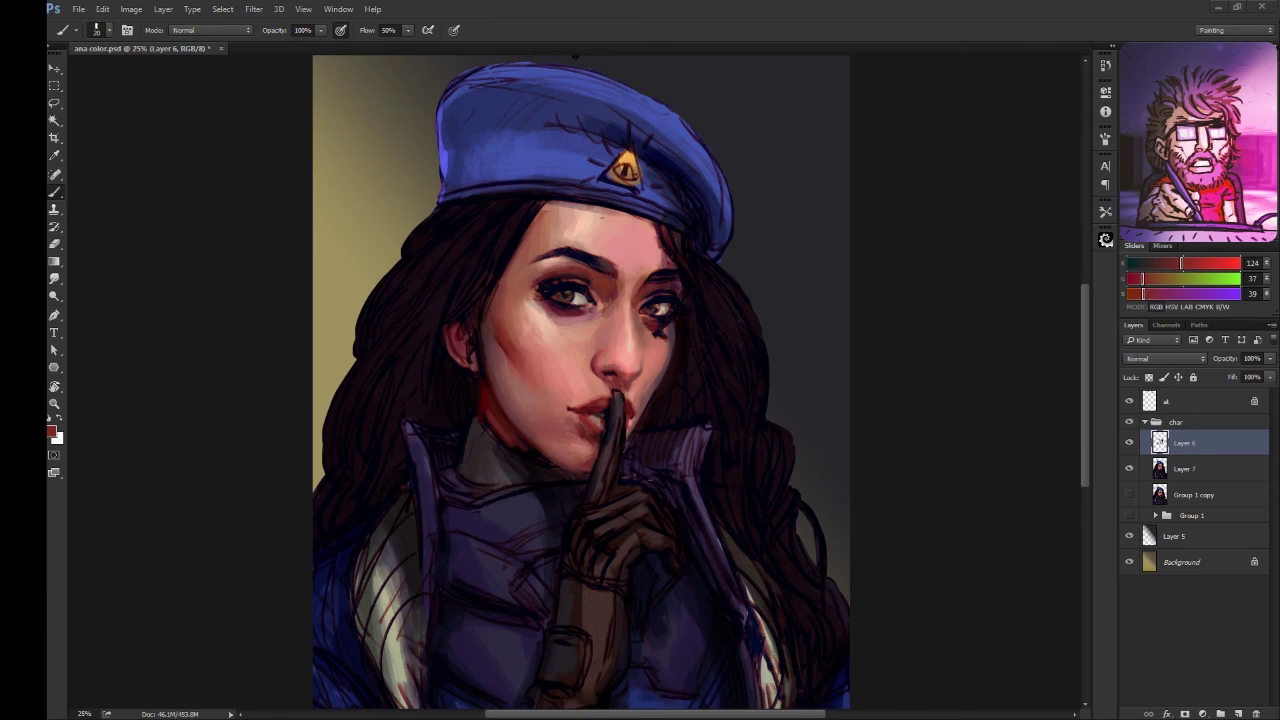
alt+click(568, 300)
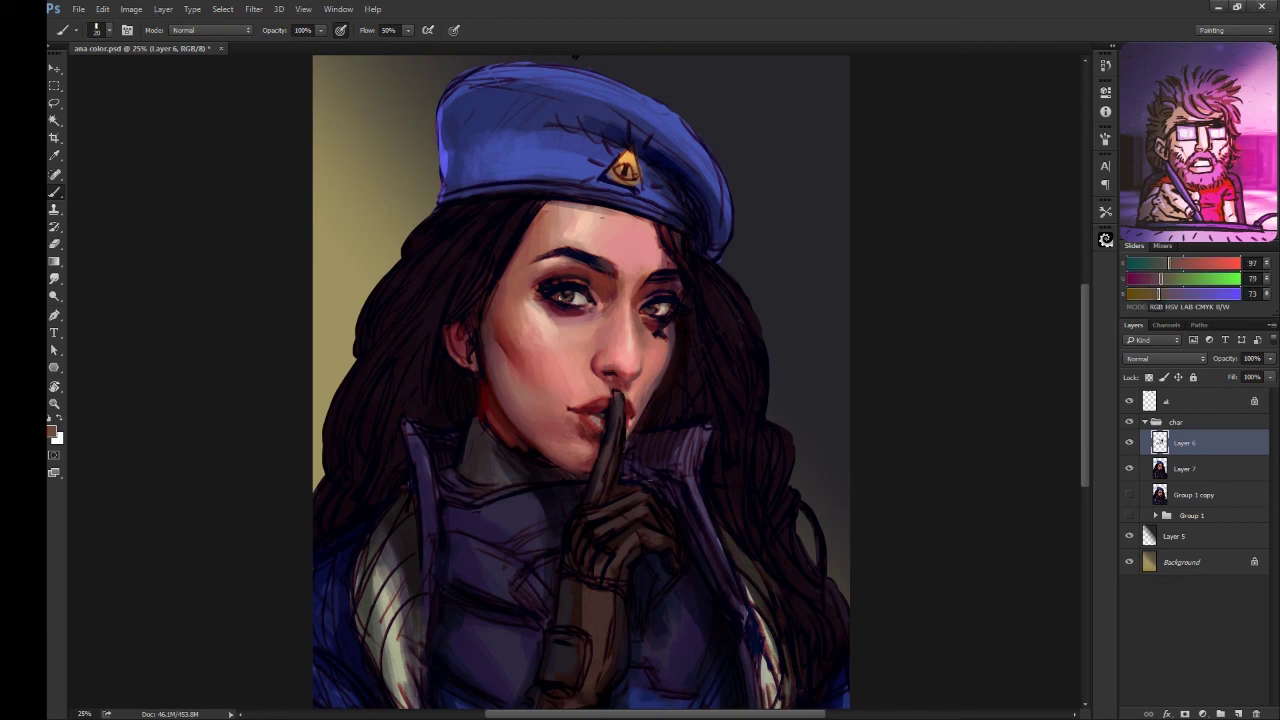
alt+click(553, 321)
- Sample brow reds and nose-area skin pinks to soften the cheek and between the brows
alt+click(630, 289)
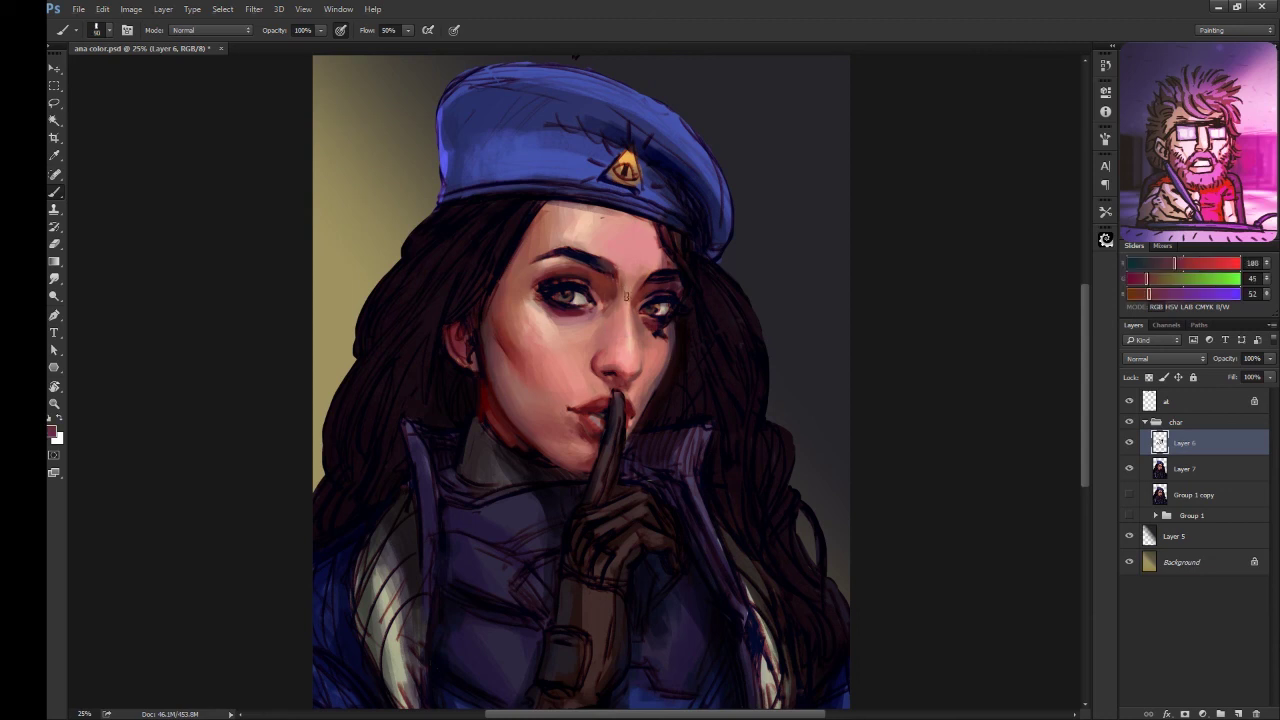
alt+click(610, 333)
alt+click(636, 280)
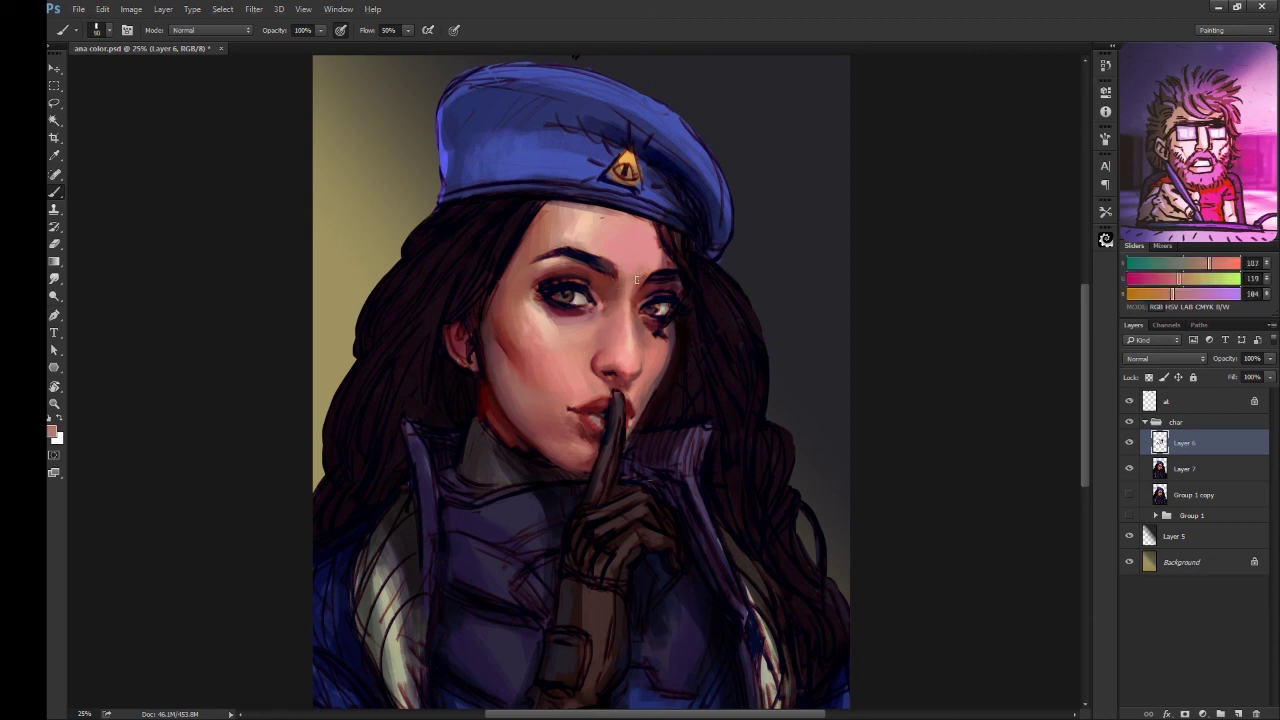
alt+click(640, 286)
alt+click(661, 369)
alt+click(500, 329)
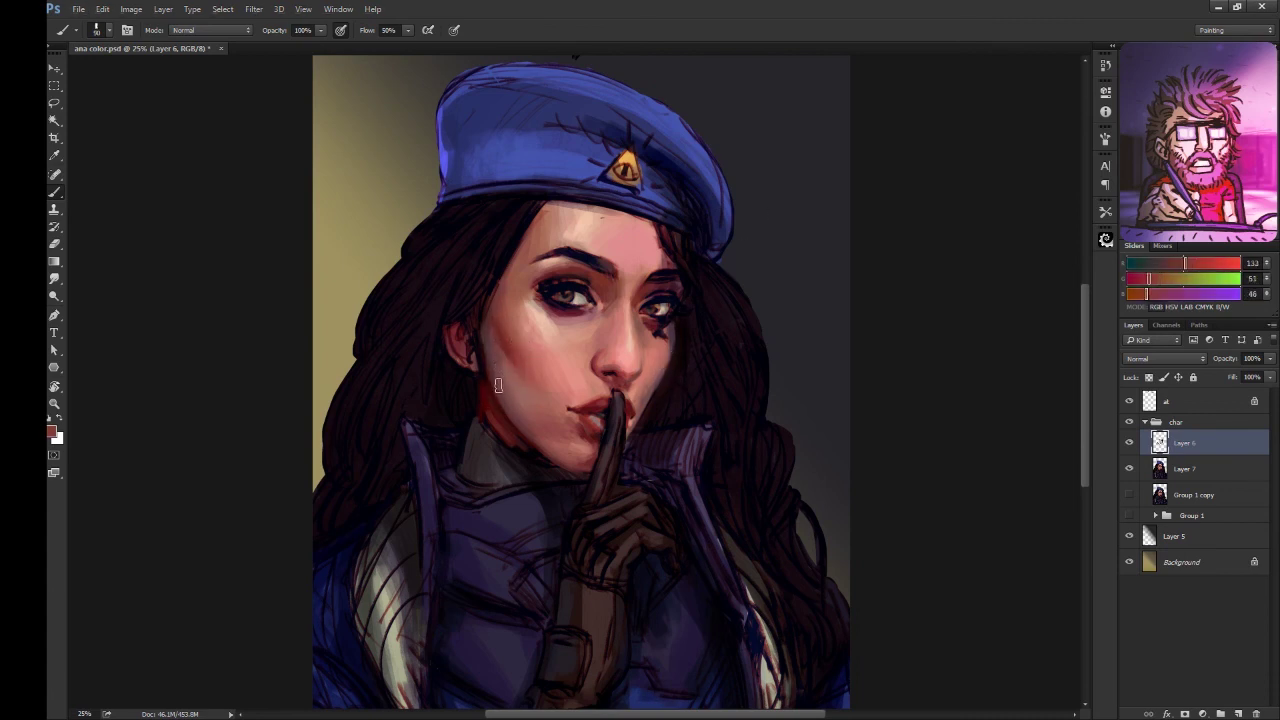
- Pick a near-black hair colour and repaint dark strands on the right side of the hair
alt+click(481, 314)
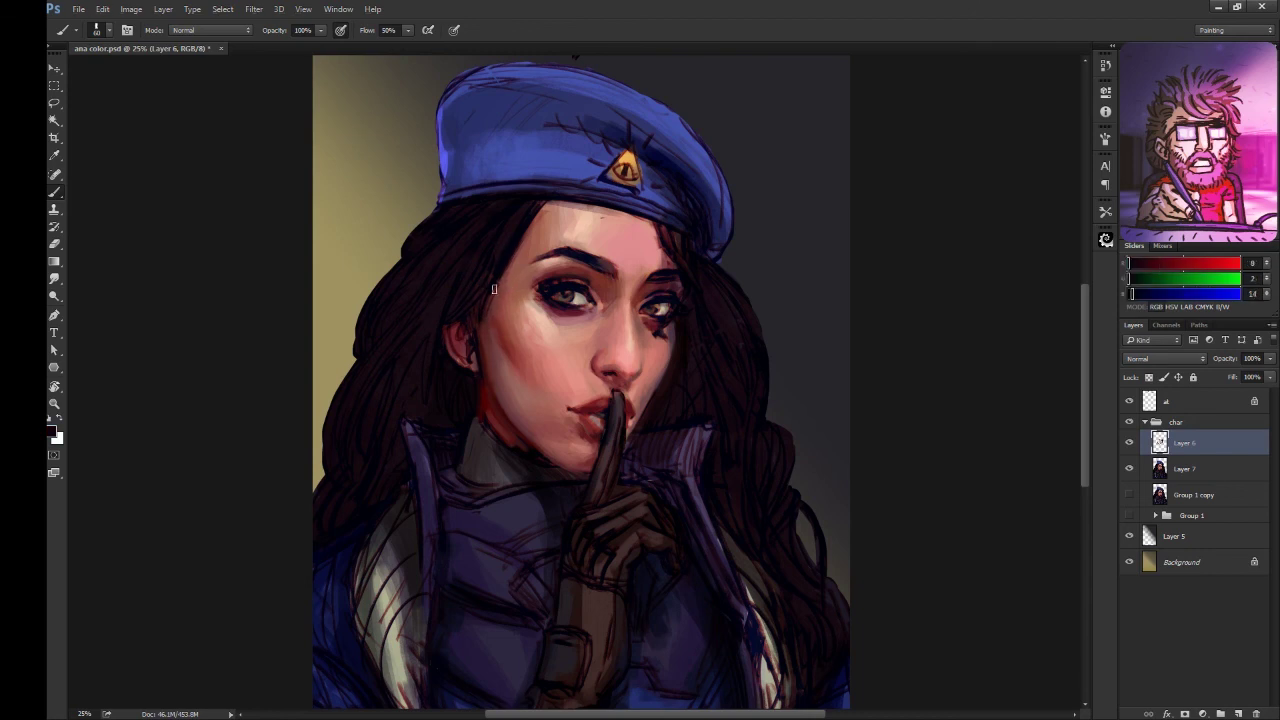
alt+click(516, 233)
alt+click(516, 233)
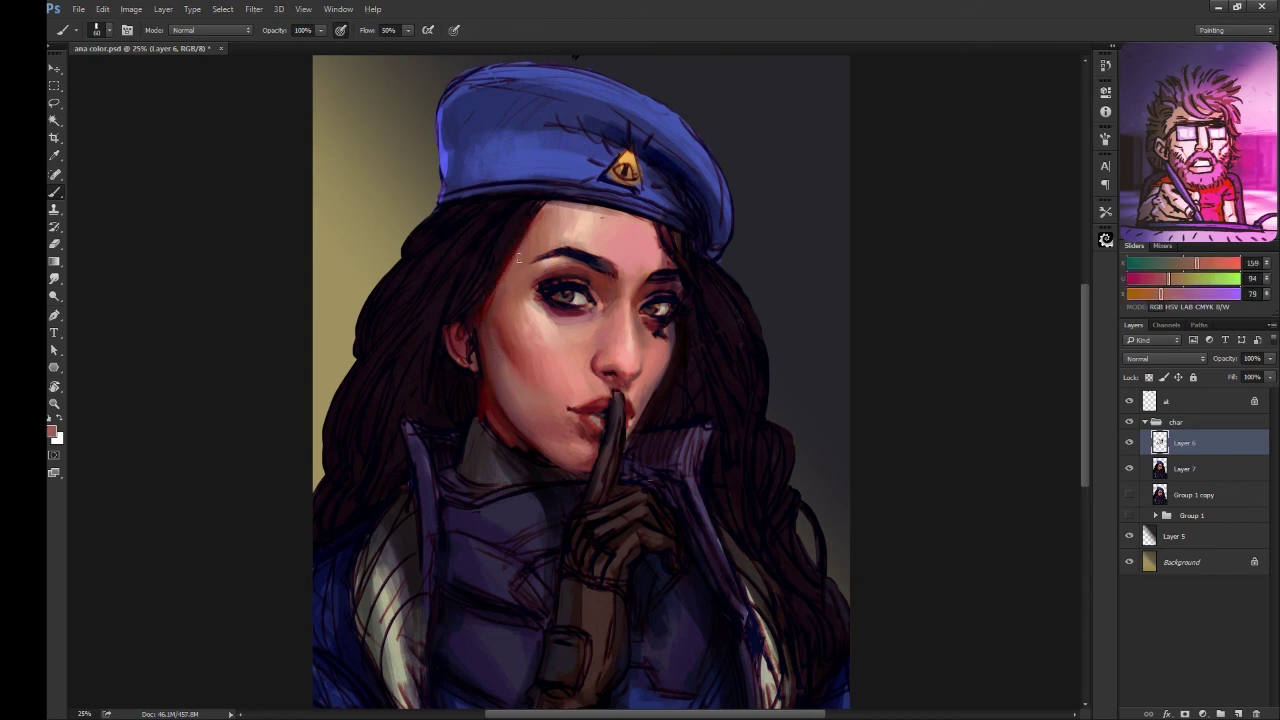
alt+click(519, 211)
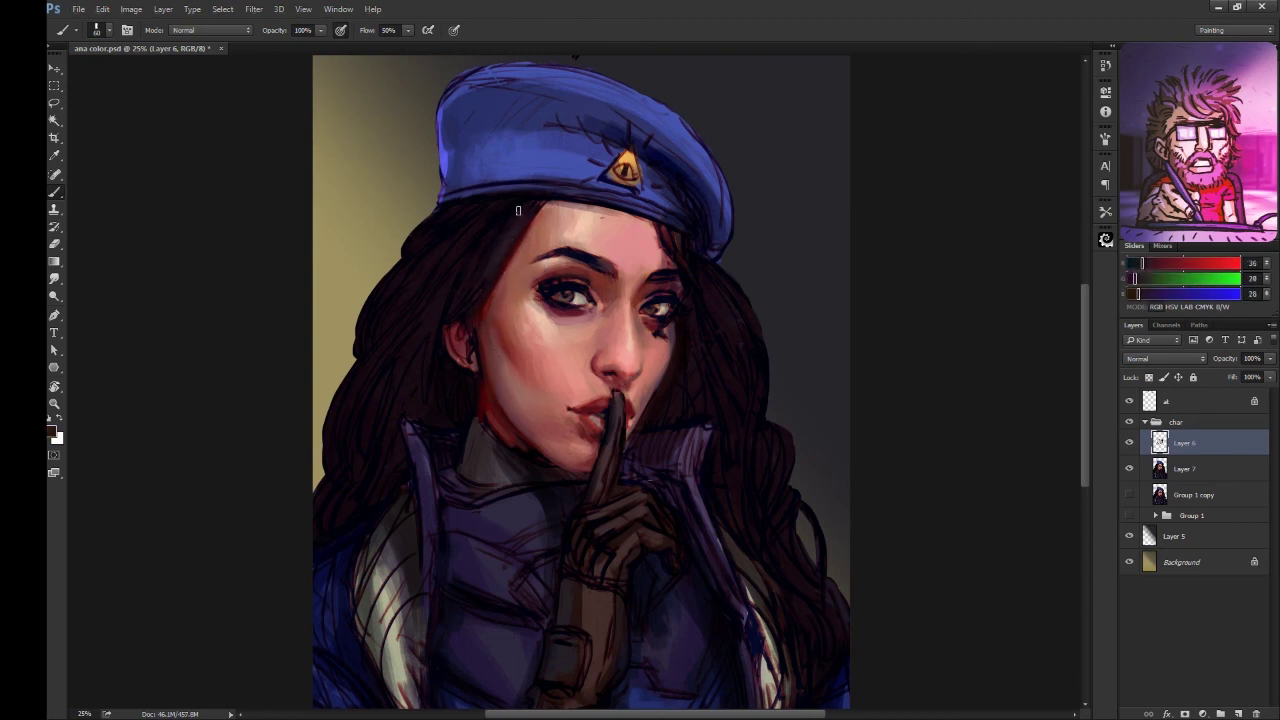
drag(740, 328, 756, 420)
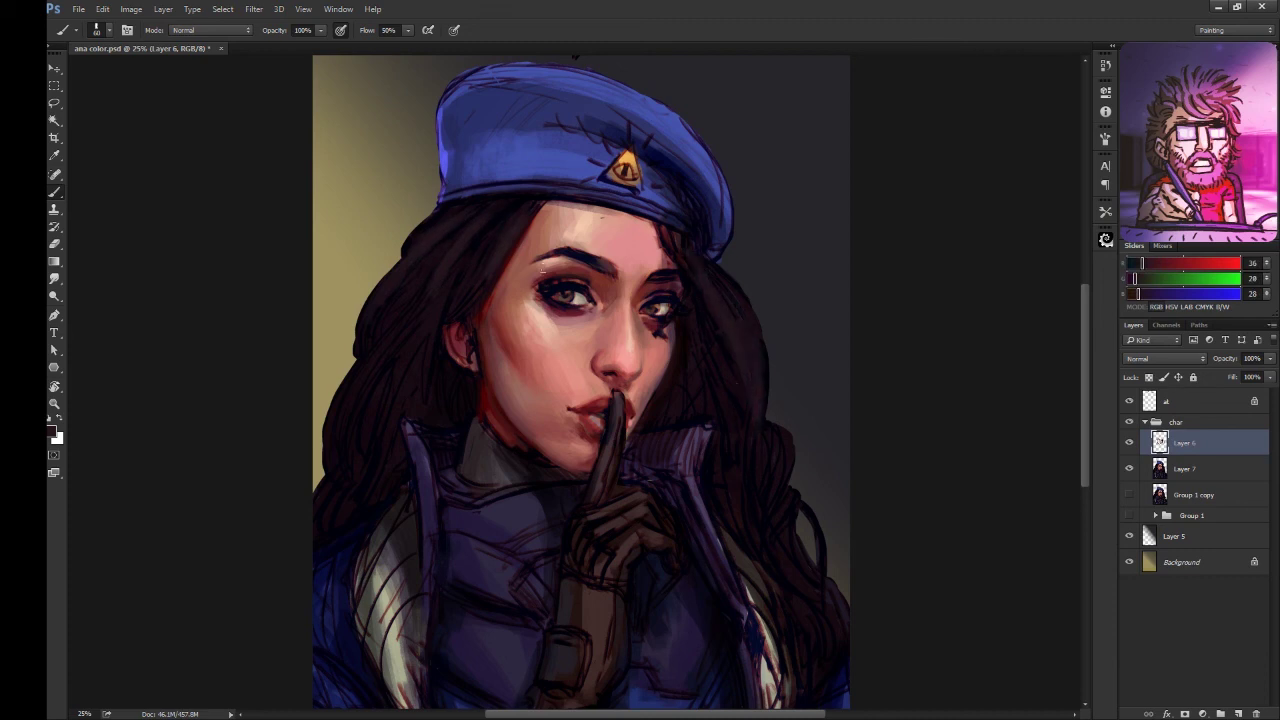
- Sample warm orange and deeper red skin tones for forehead and cheek shading
alt+click(537, 314)
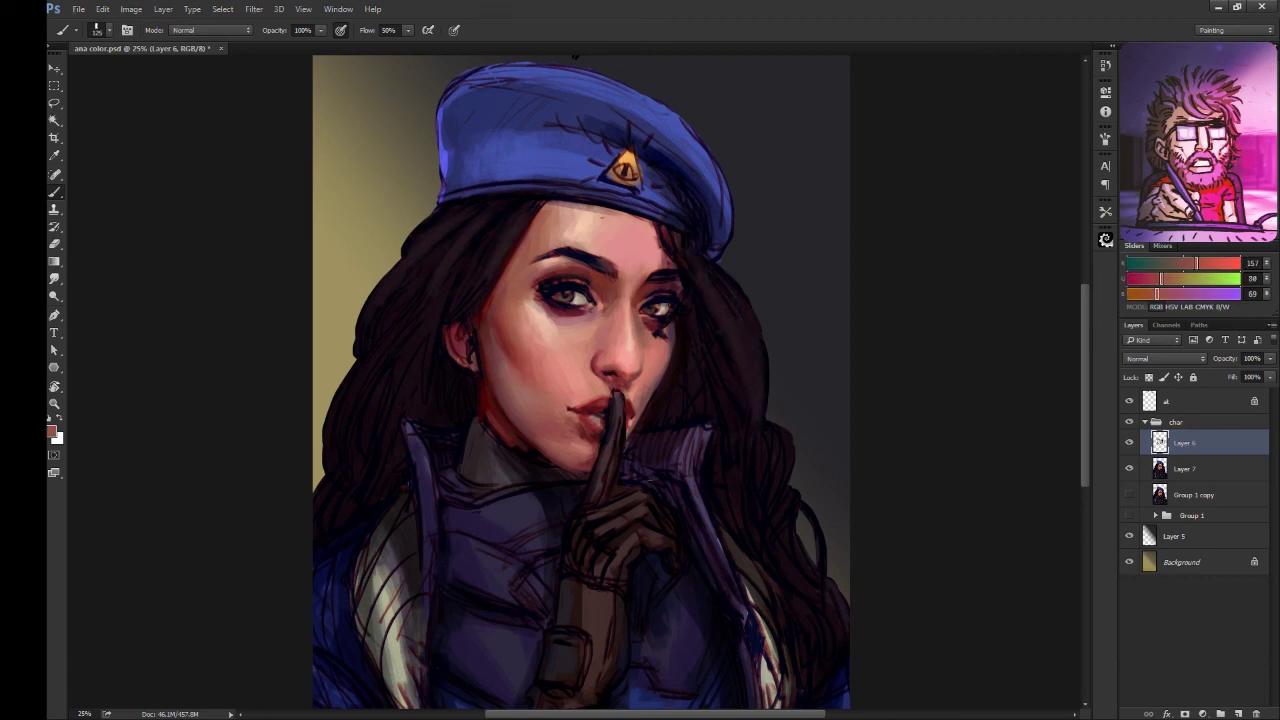
alt+click(508, 325)
alt+click(494, 328)
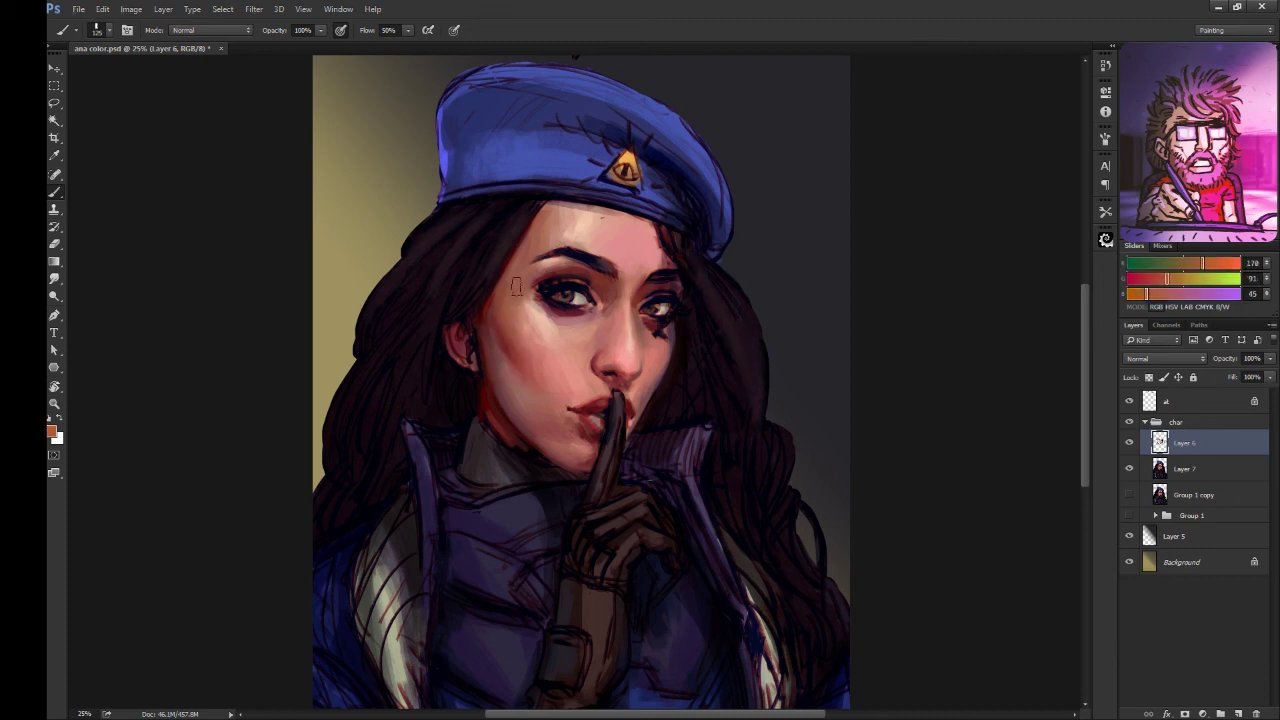
alt+click(500, 350)
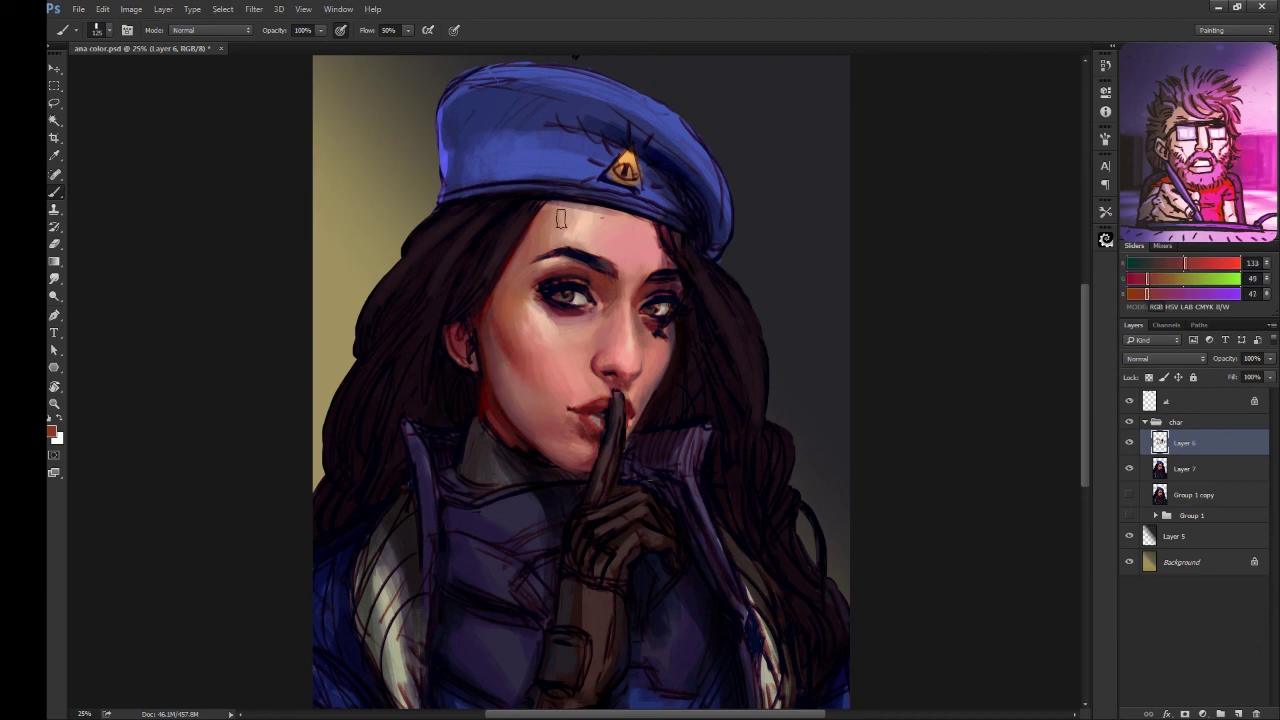
alt+click(647, 334)
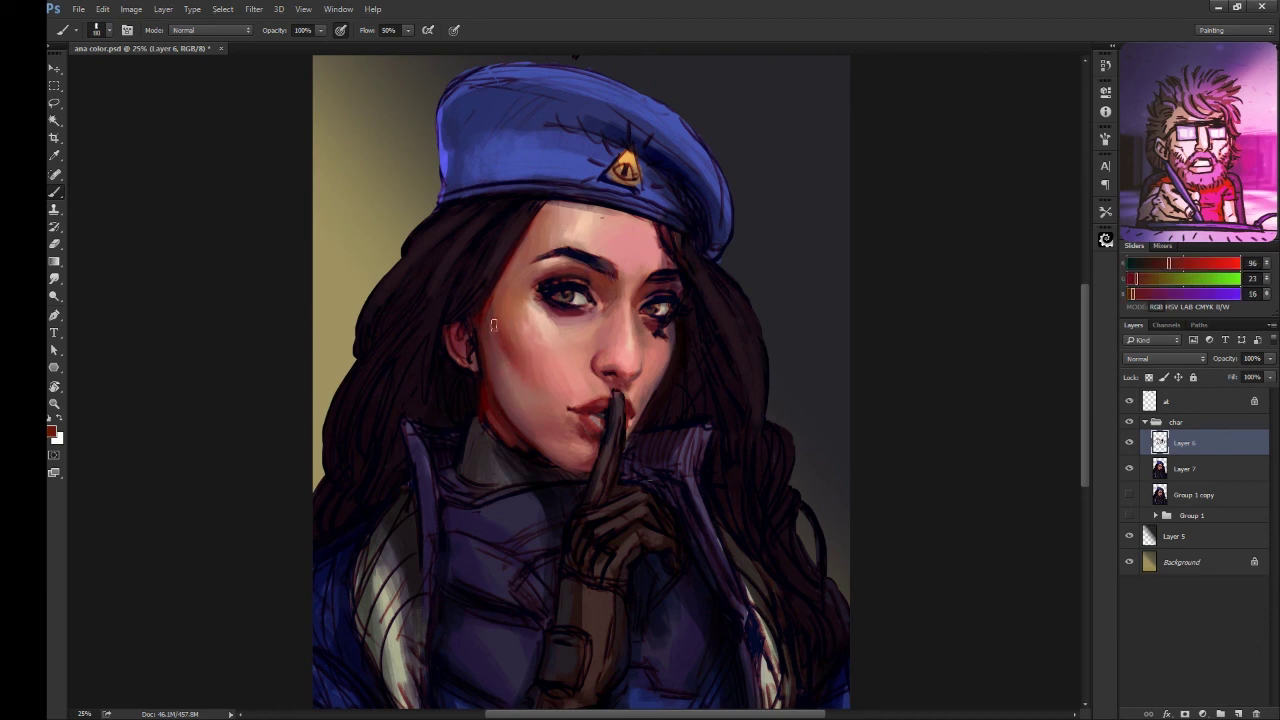
alt+click(499, 289)
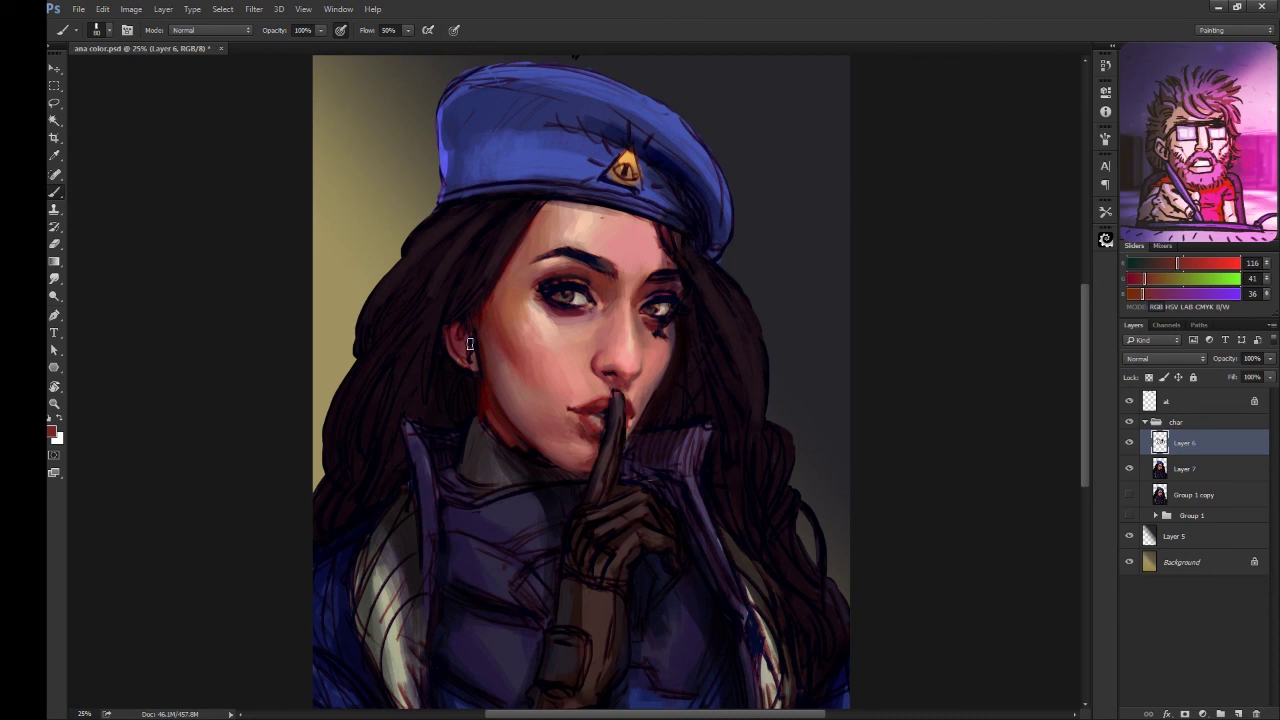
- Sample very dark reds, pinkish face tones and darker reds from the lips and finger
alt+click(525, 447)
alt+click(510, 456)
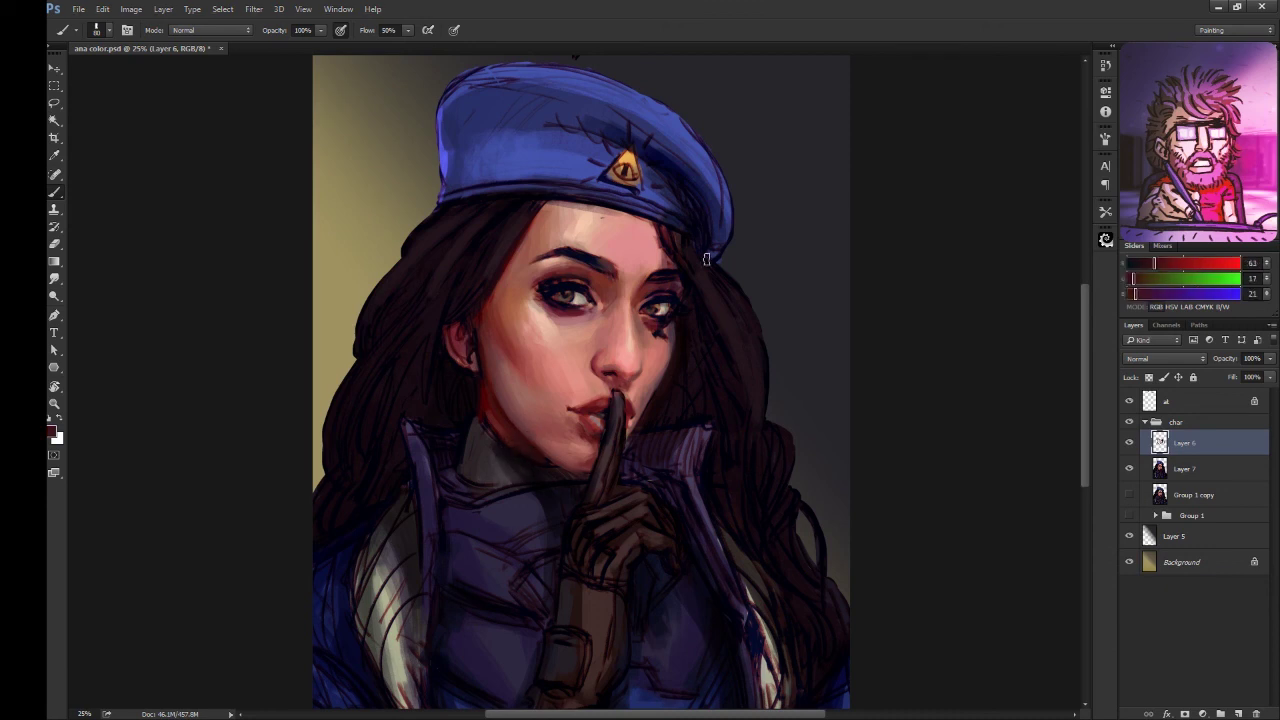
alt+click(565, 258)
alt+click(552, 345)
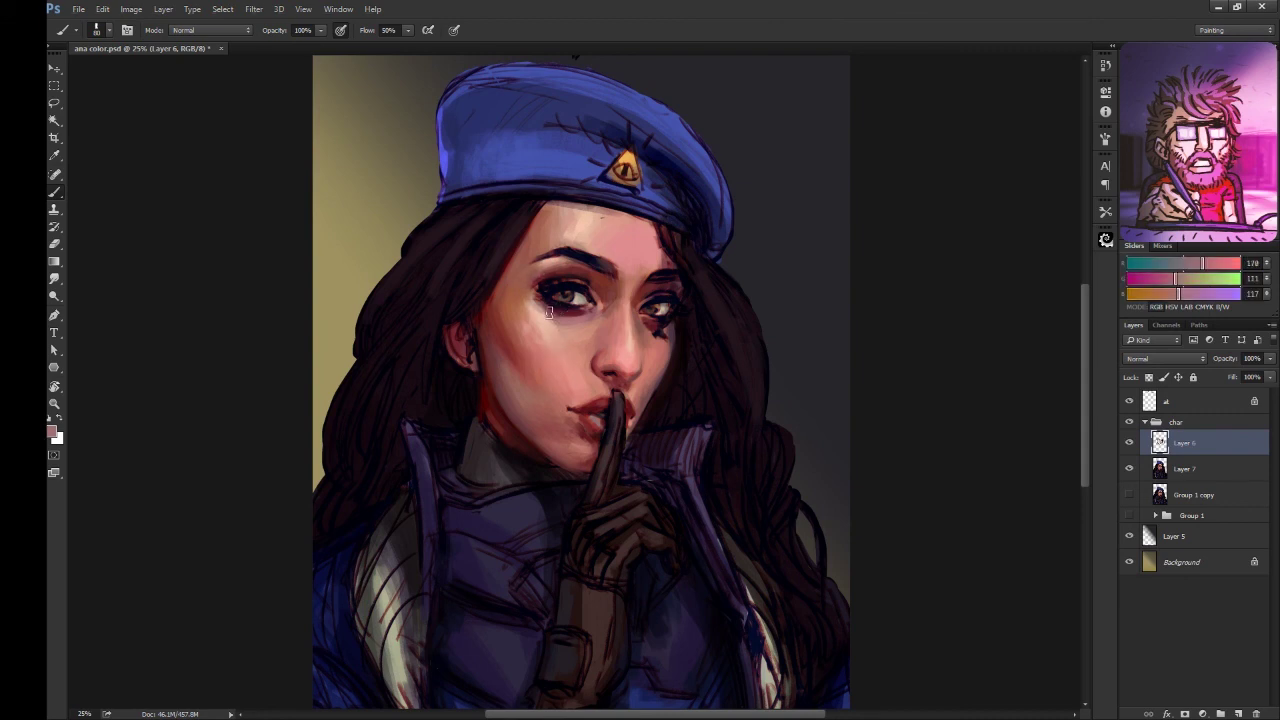
alt+click(610, 408)
alt+click(630, 420)
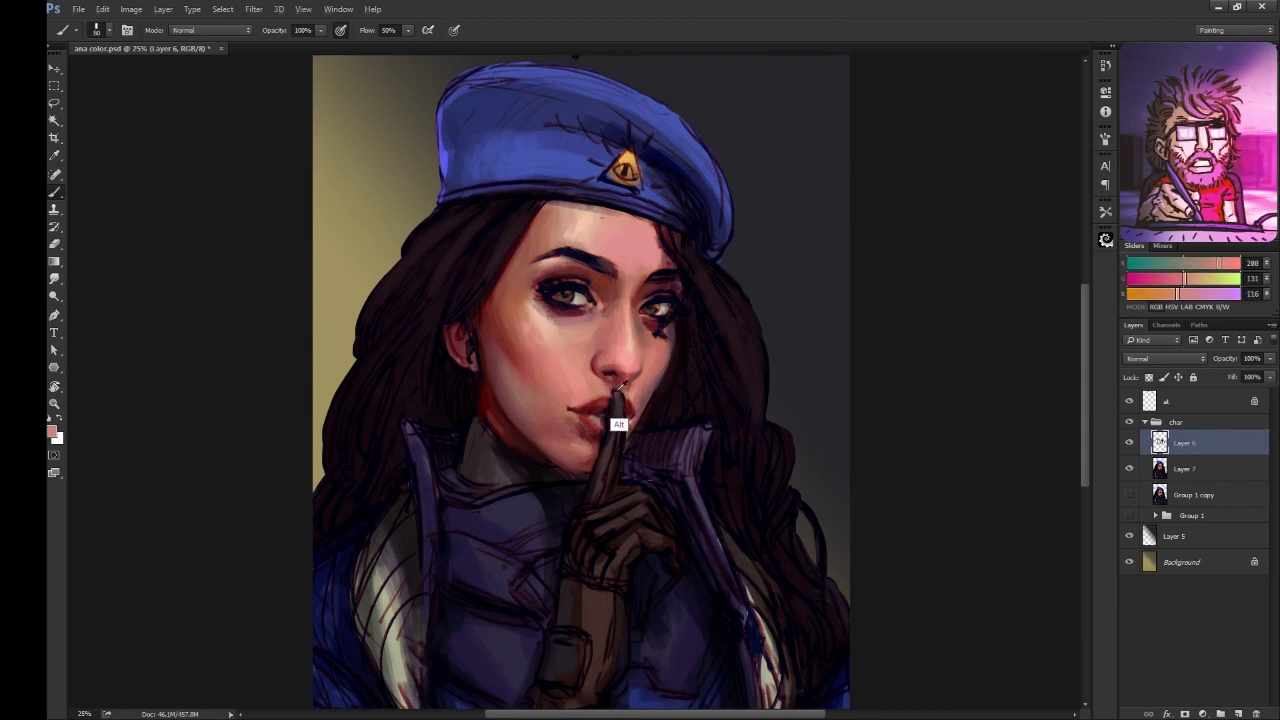
alt+click(614, 423)
- Sample tan, dark and golden colours from the beret badge
alt+click(624, 172)
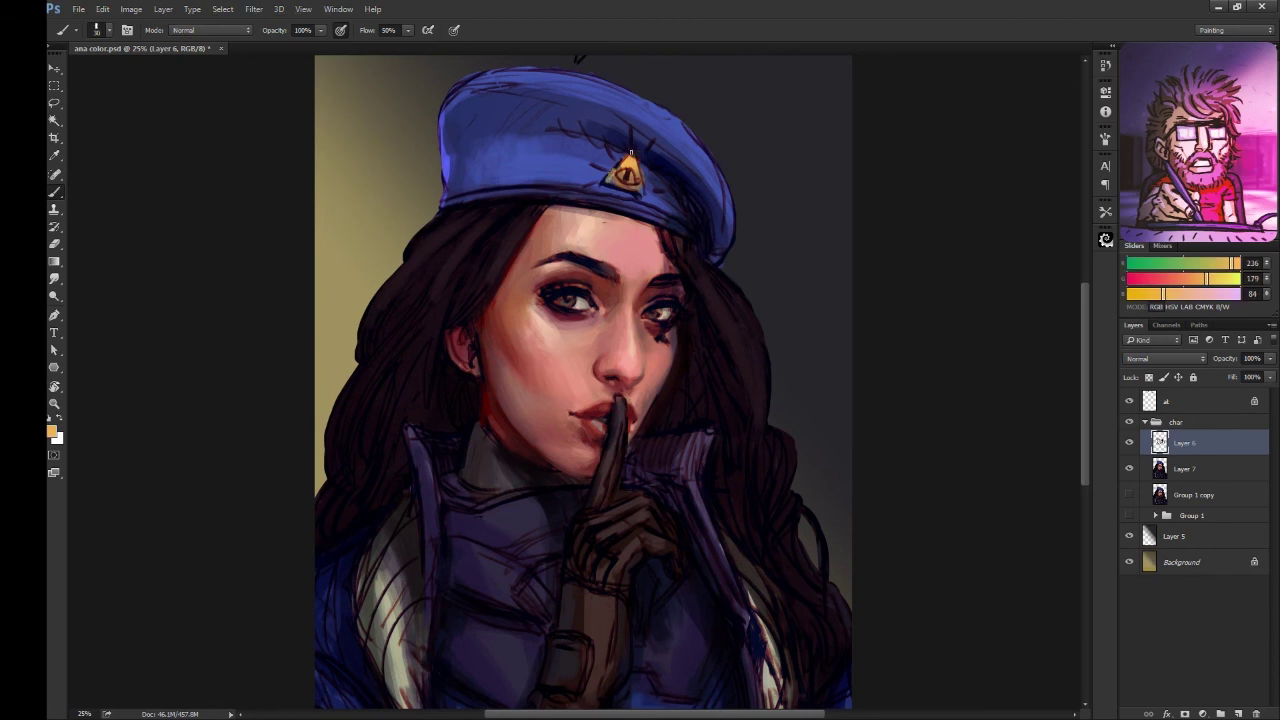
alt+click(625, 176)
alt+click(645, 224)
alt+click(628, 174)
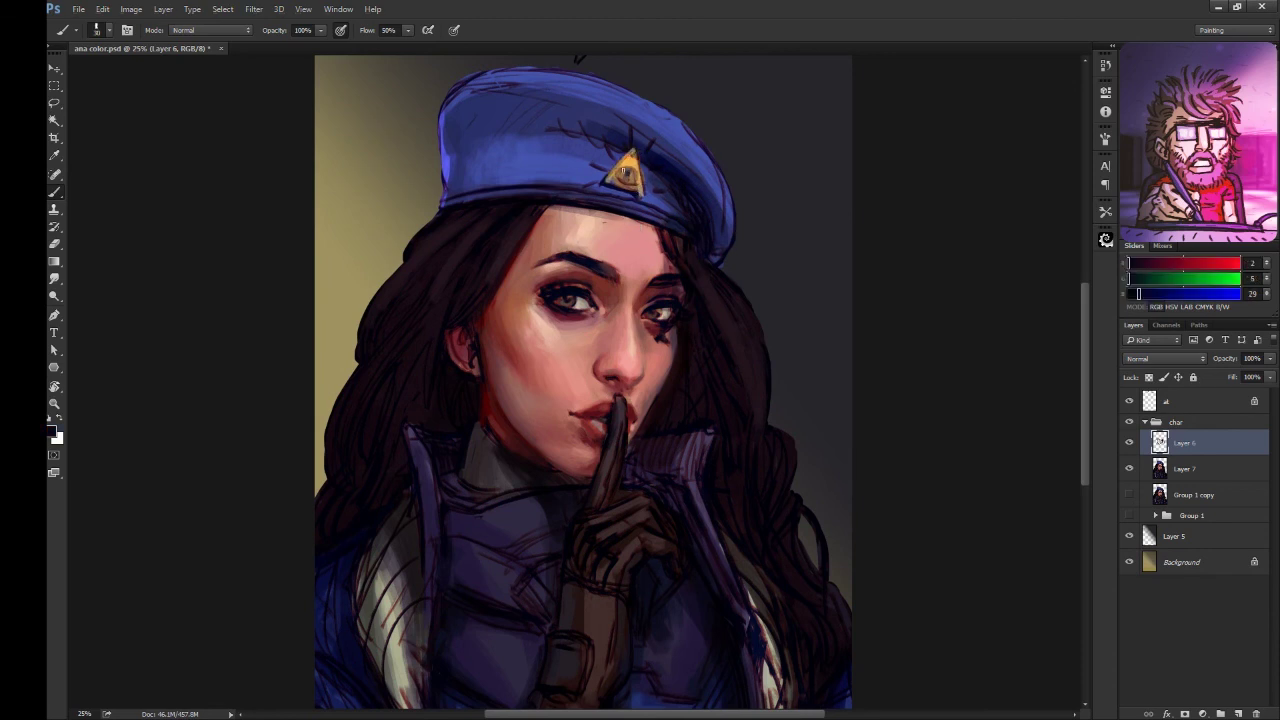
alt+click(630, 174)
alt+click(628, 180)
alt+click(628, 176)
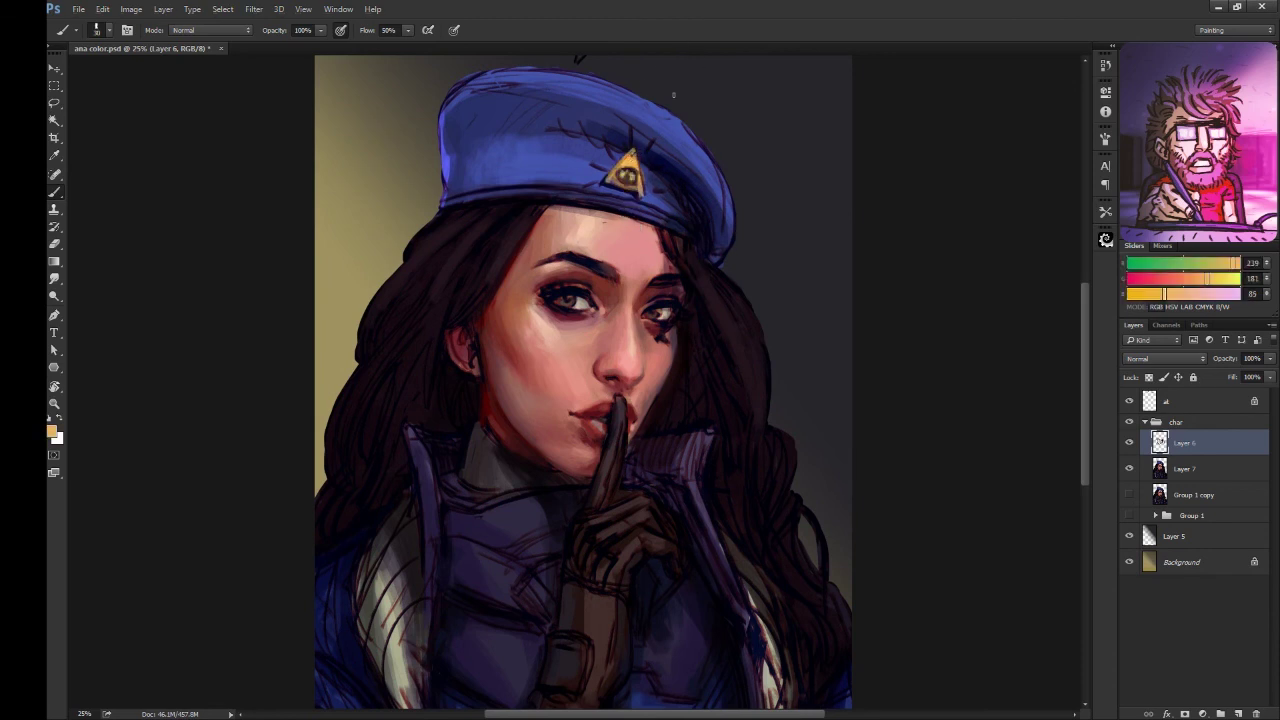
alt+click(620, 178)
- Sample lip reds, hair near-black and forehead and cheek skin tones
scroll(700, 200, down, 1)
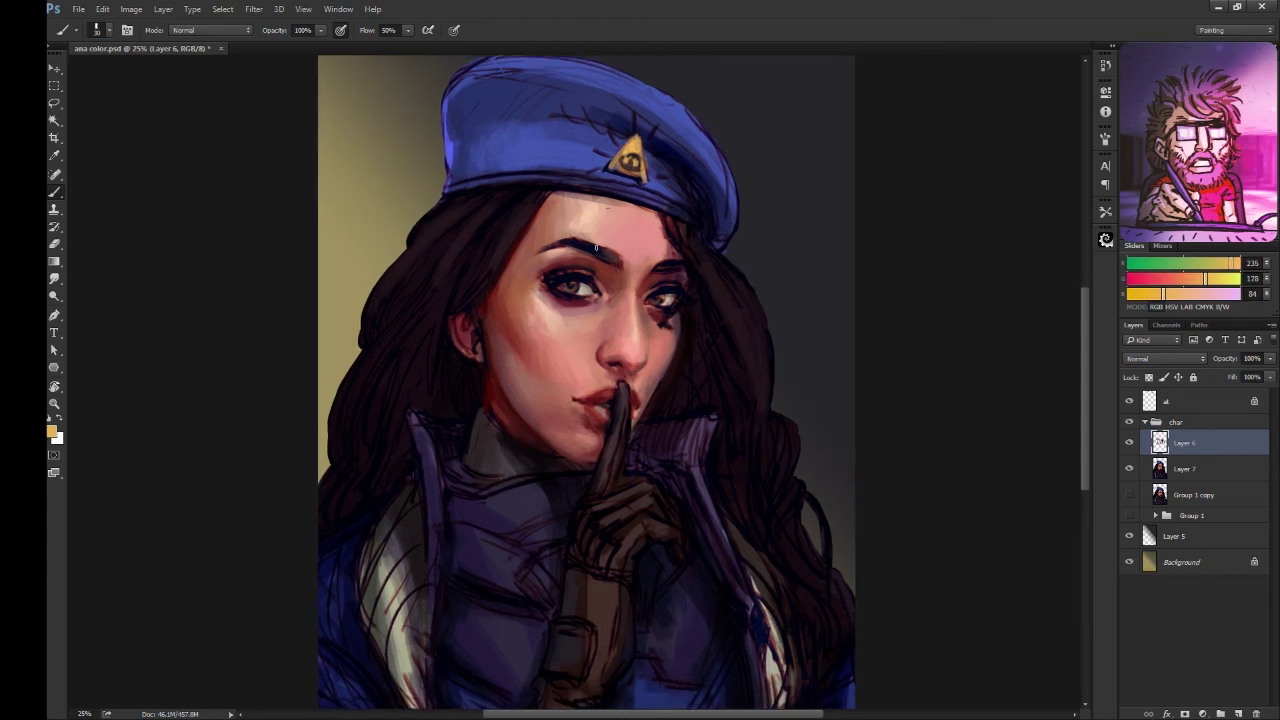
alt+click(606, 337)
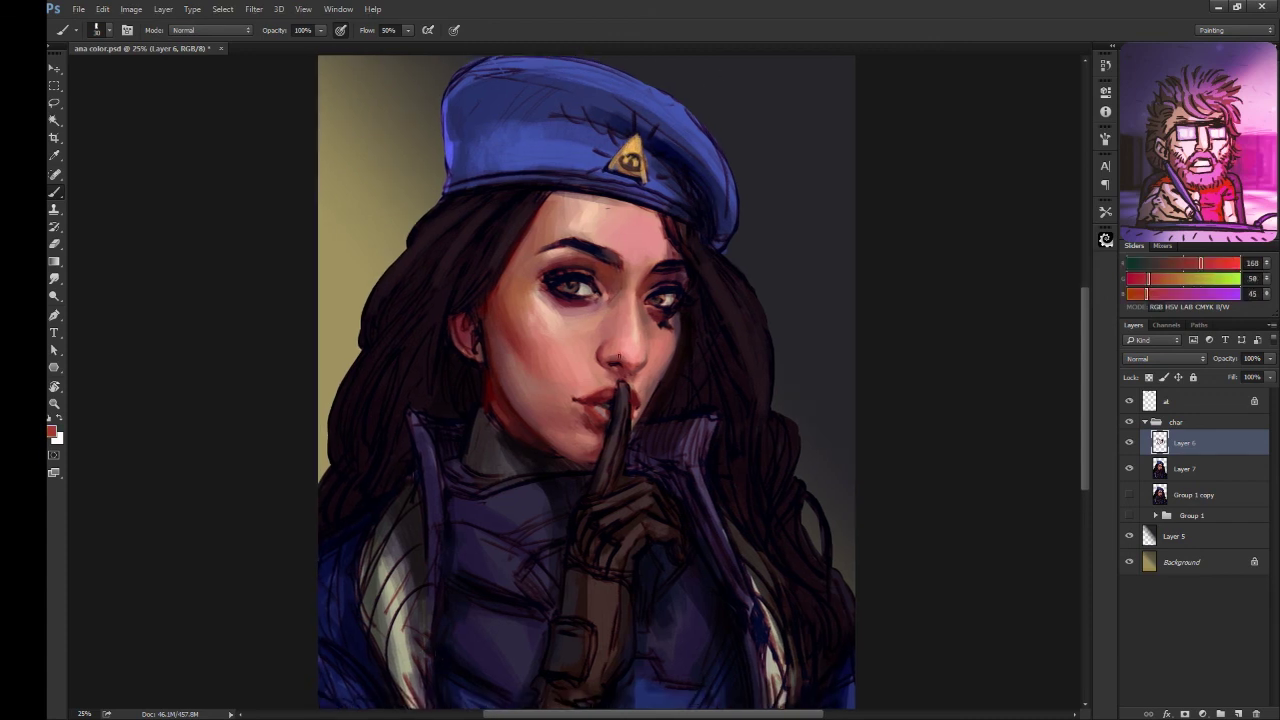
alt+click(618, 405)
alt+click(622, 372)
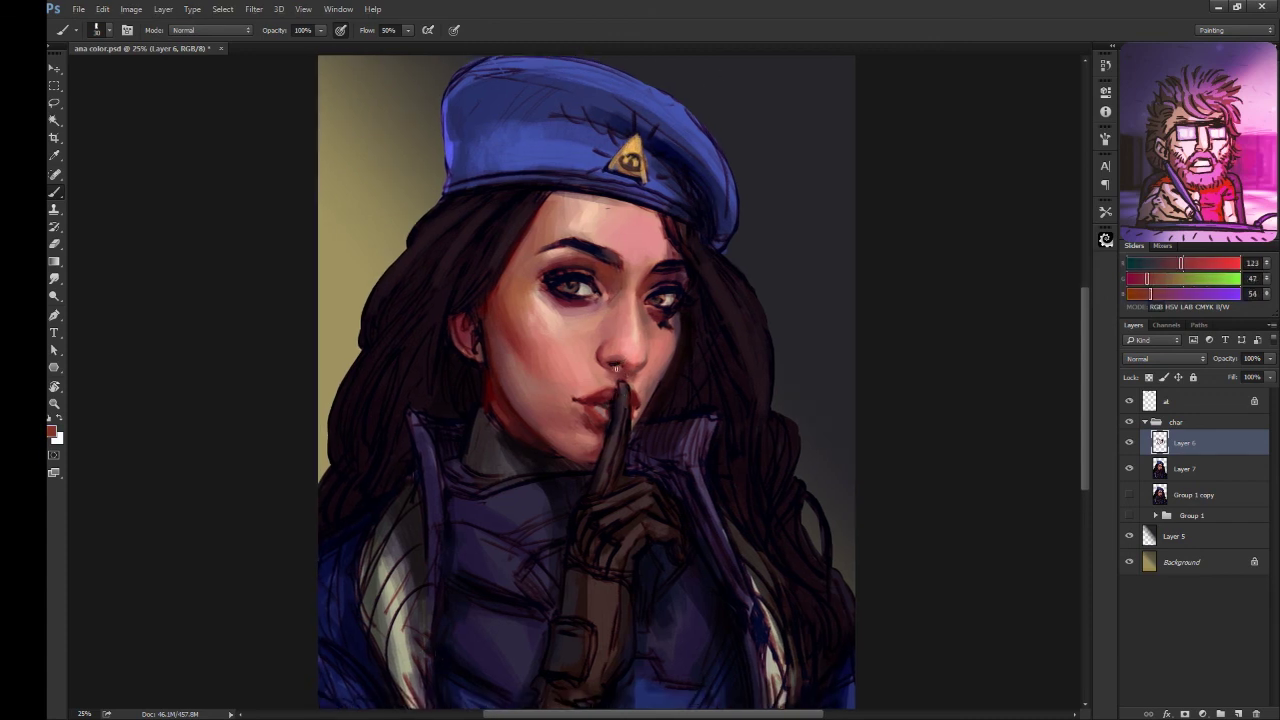
alt+click(618, 370)
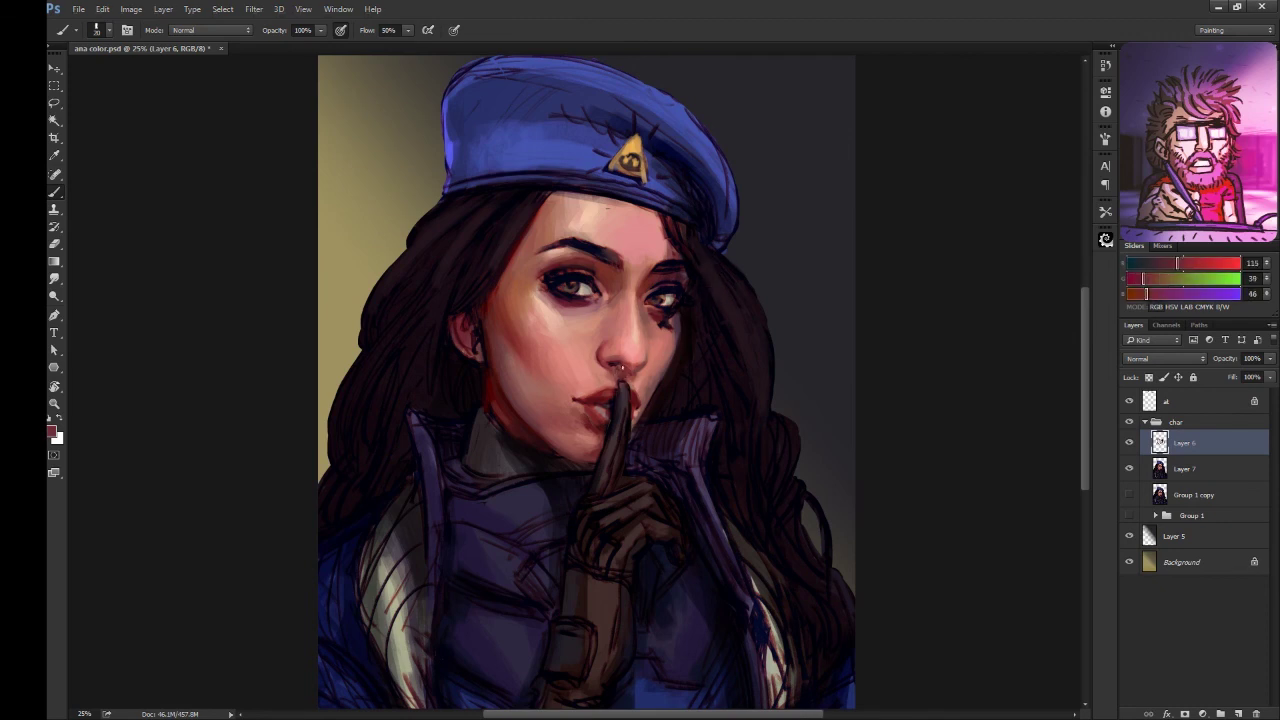
alt+click(718, 256)
alt+click(619, 207)
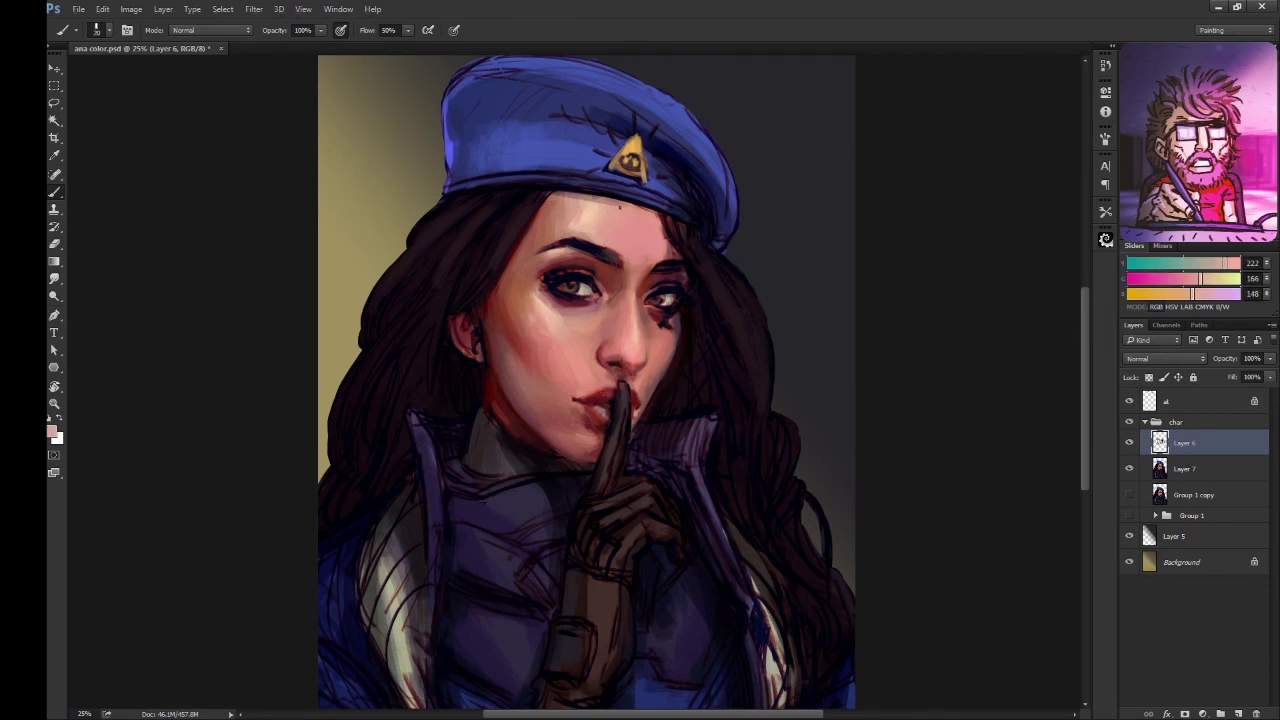
alt+click(582, 340)
alt+click(563, 334)
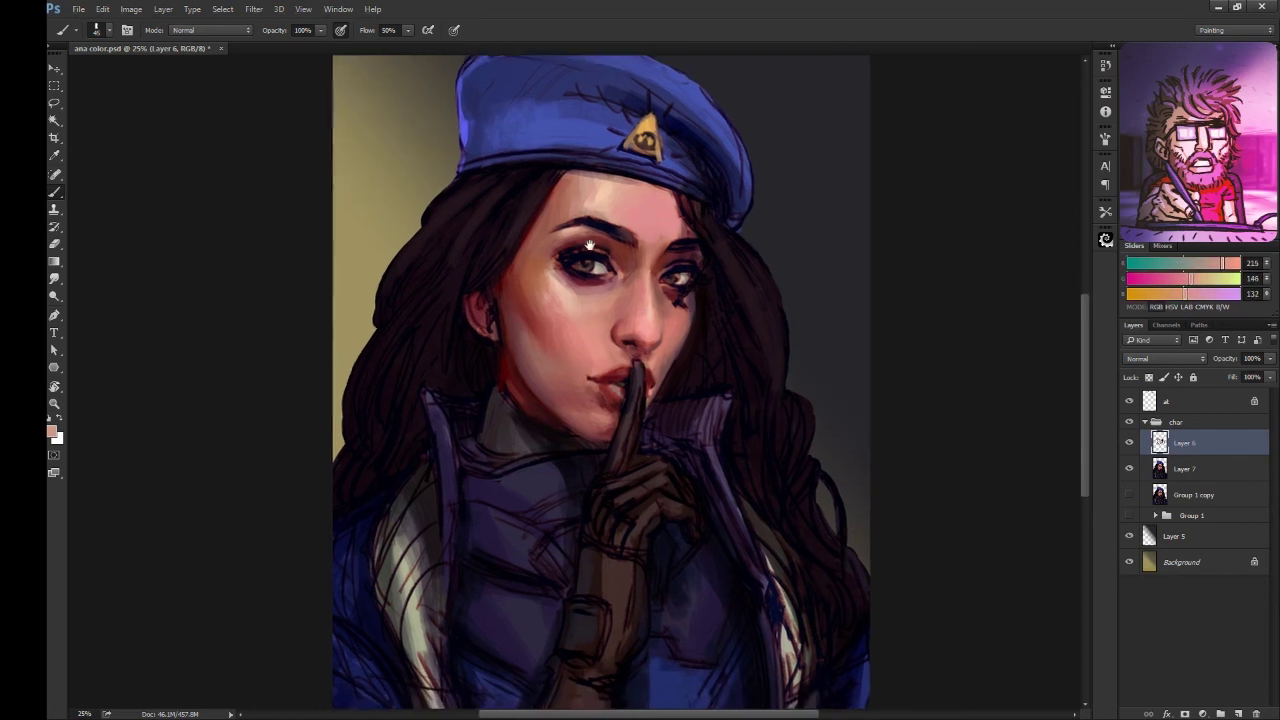
- Reframe on the beret and paint the badge as a bright yellow square
drag(551, 330, 567, 328)
alt+click(648, 160)
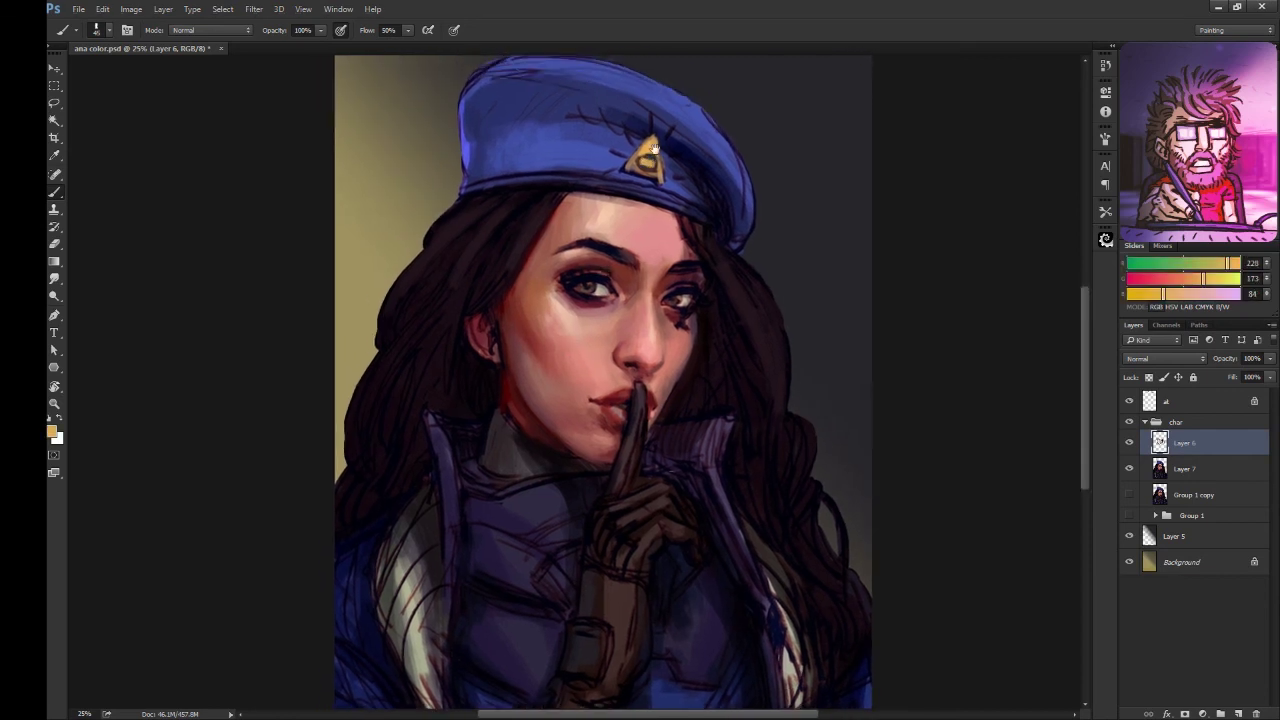
mouse_move(646, 160)
mouse_down()
mouse_move(642, 182)
mouse_move(662, 196)
mouse_move(650, 164)
mouse_move(658, 194)
mouse_up()
alt+click(646, 140)
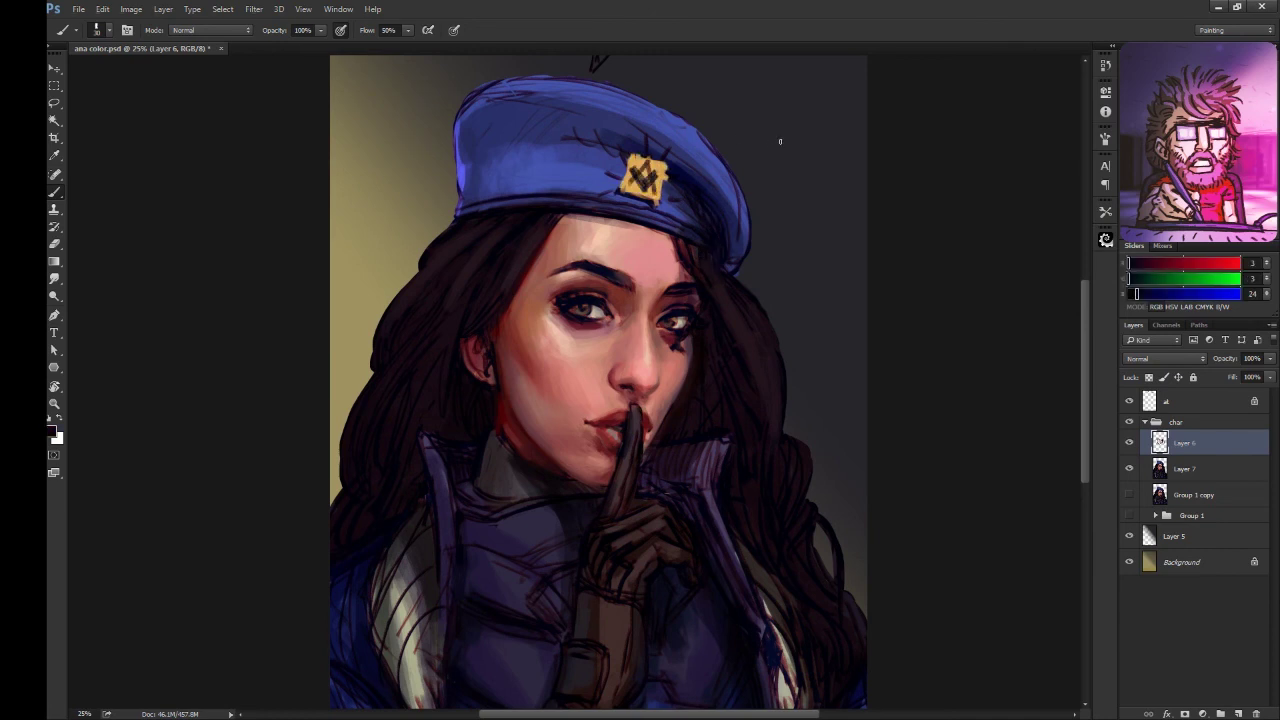
- Cover the dark X marks on the beret badge with sampled yellow
drag(643, 367, 653, 343)
alt+click(658, 140)
drag(648, 146, 658, 156)
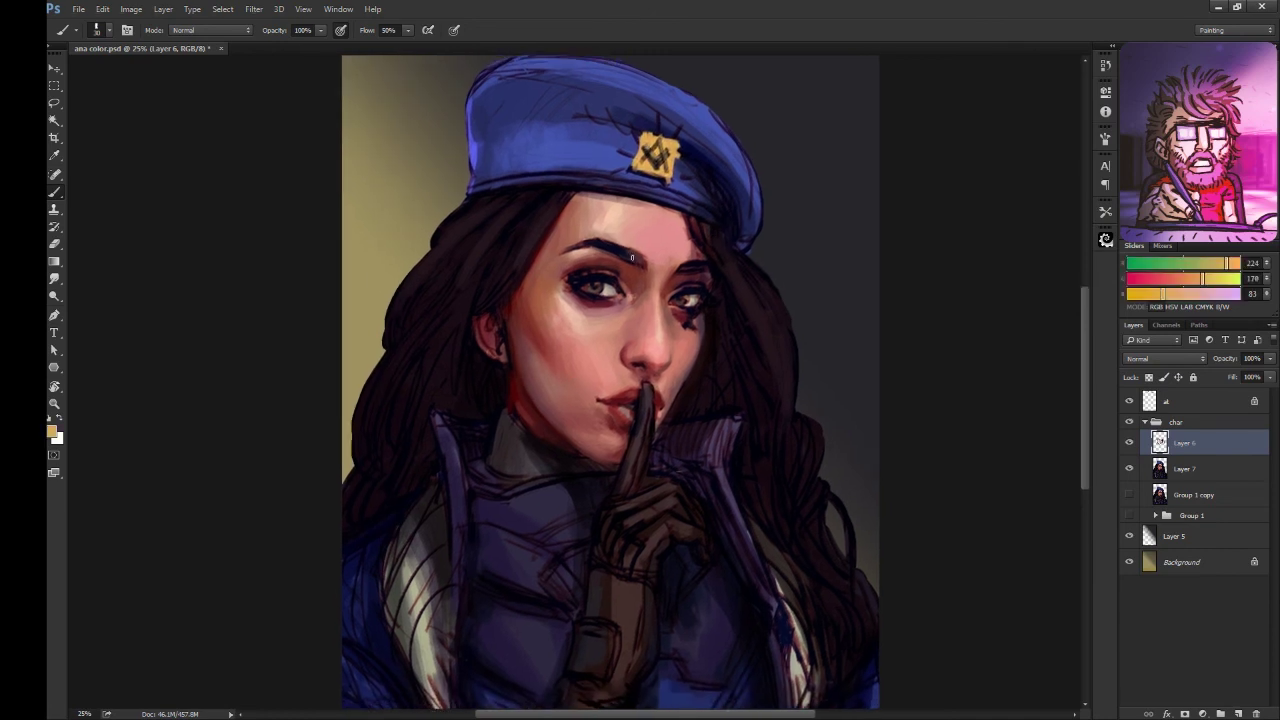
- Sample lip dark red, hair near-black, face dark reds and a grey for the hair edge
drag(594, 340, 589, 336)
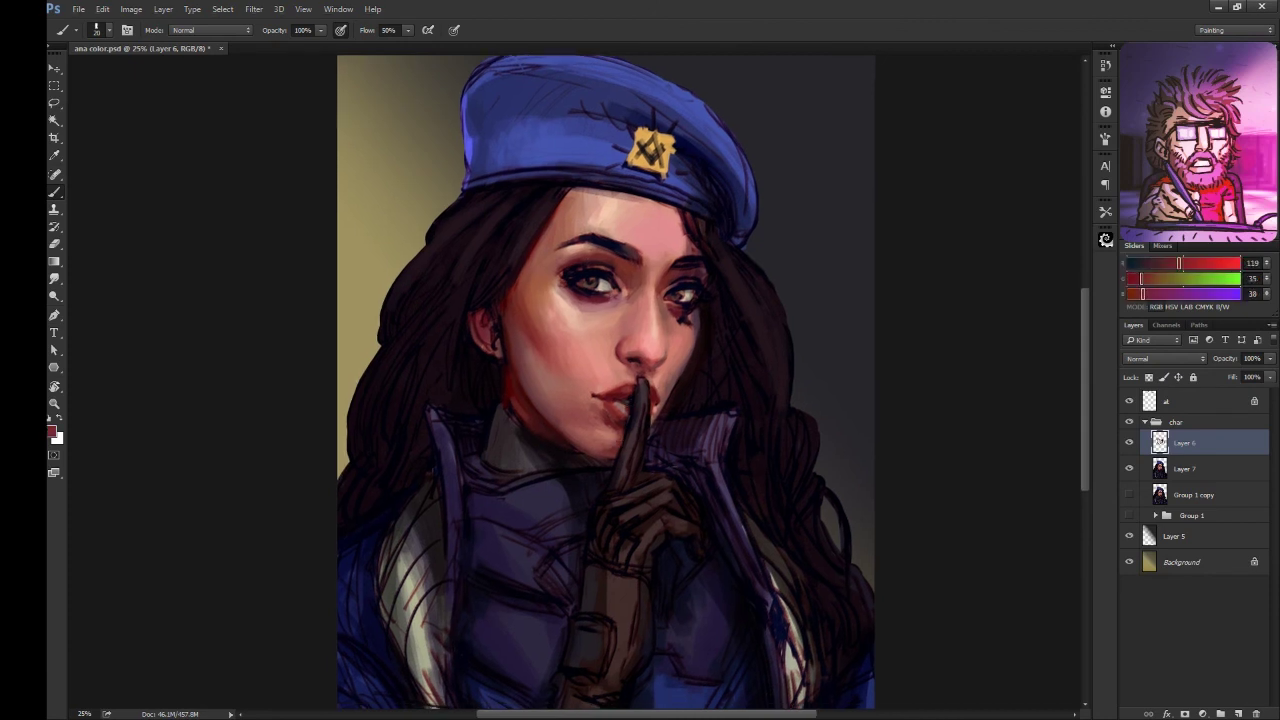
alt+click(614, 404)
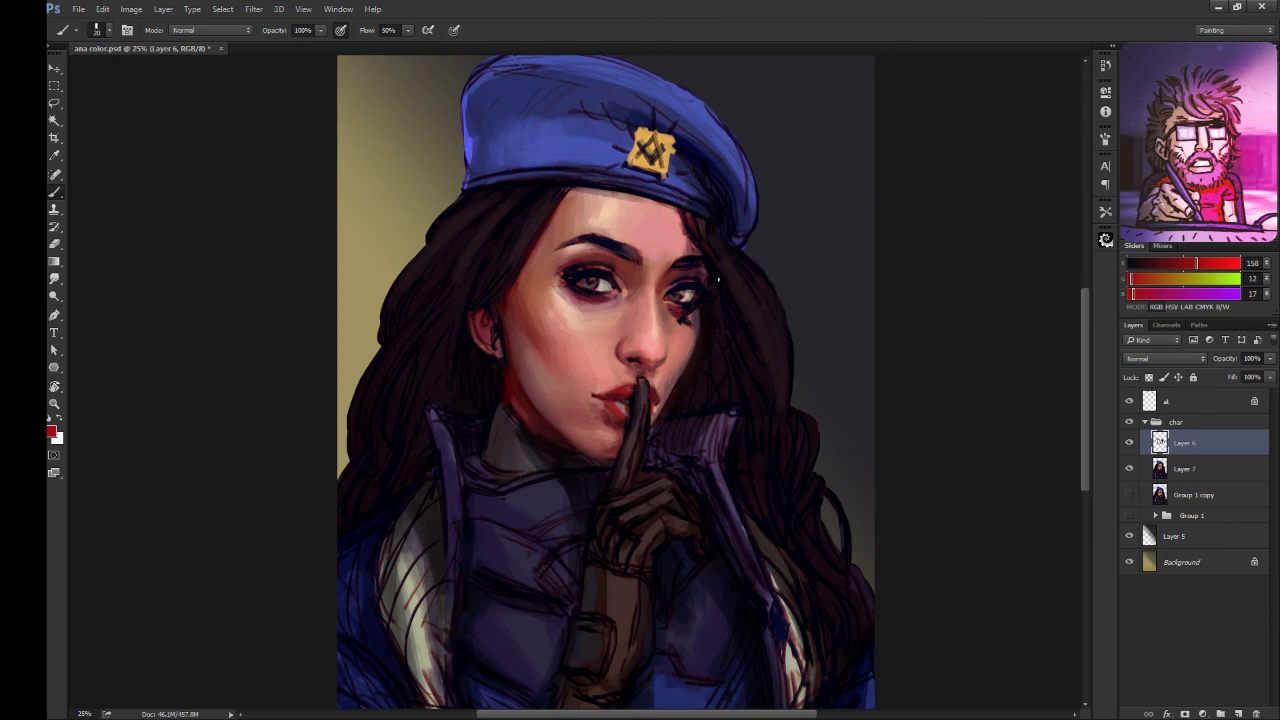
alt+click(480, 340)
alt+click(485, 340)
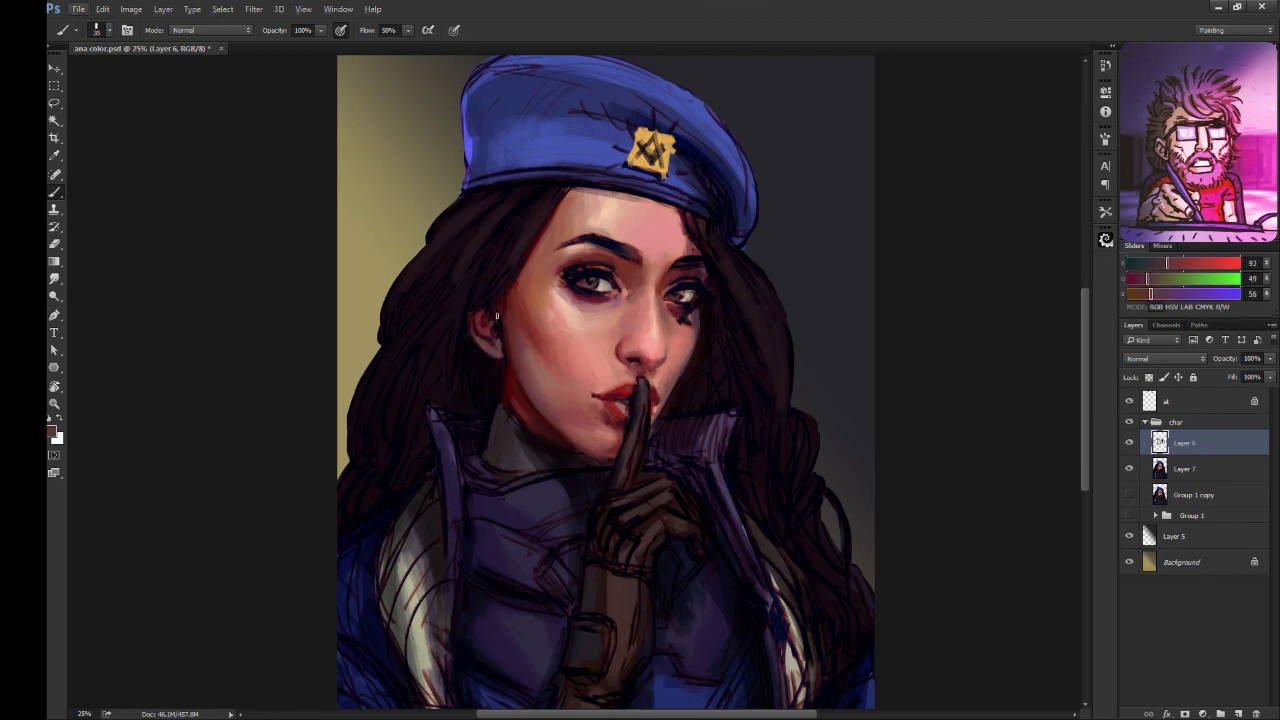
alt+click(492, 340)
alt+click(468, 300)
alt+click(542, 305)
alt+click(477, 330)
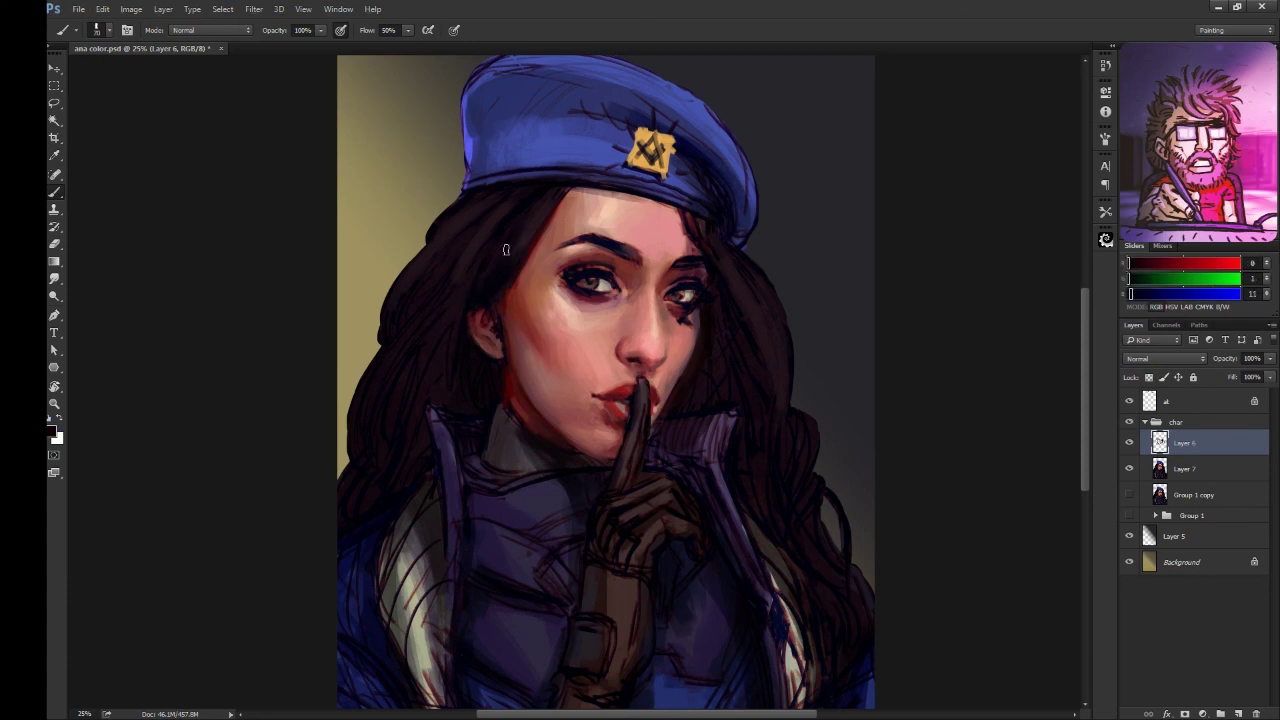
alt+click(499, 325)
alt+click(510, 330)
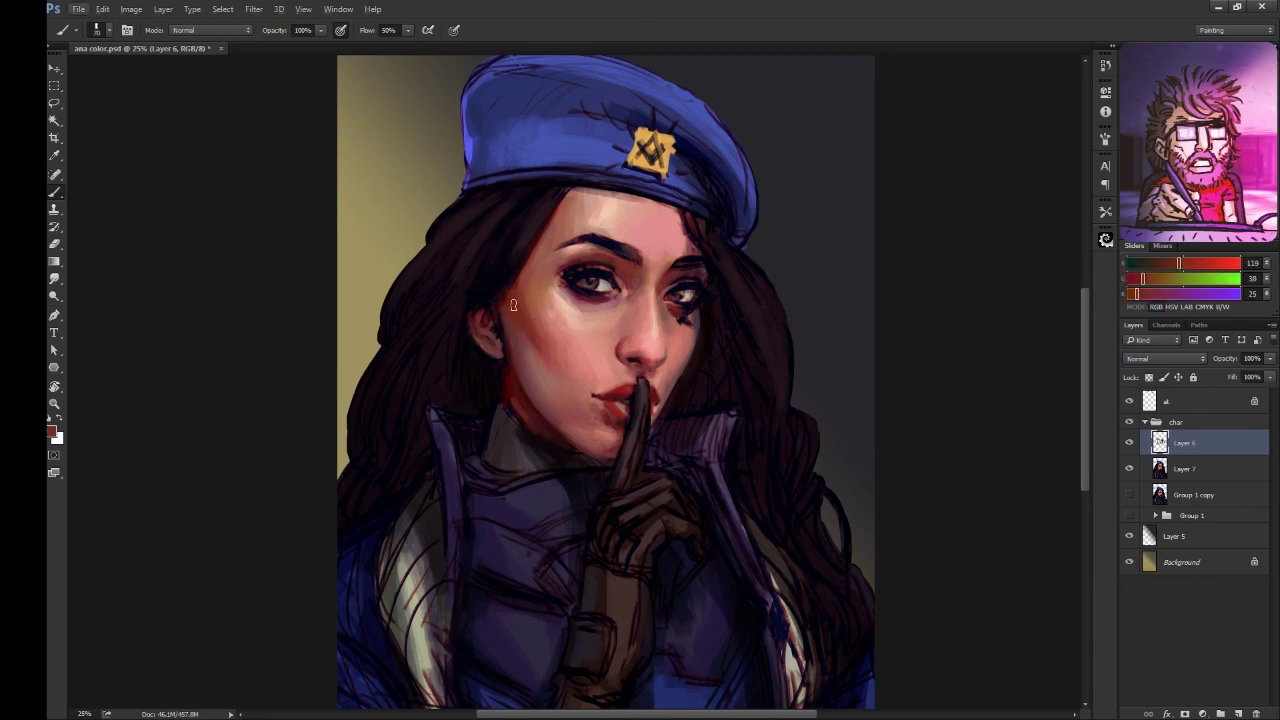
alt+click(463, 320)
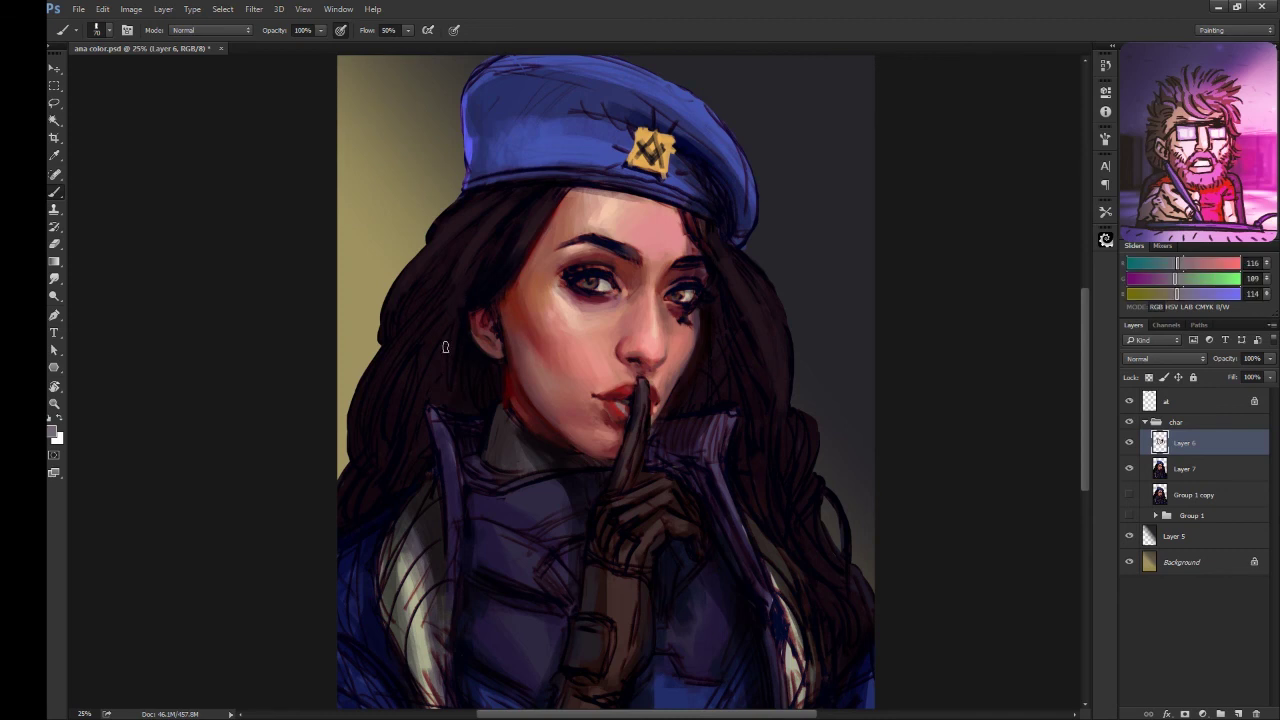
- Paint a grey stroke along the left hair edge, then cover it with dark hair colour
drag(462, 280, 447, 385)
drag(535, 410, 544, 400)
alt+click(470, 290)
drag(472, 290, 455, 378)
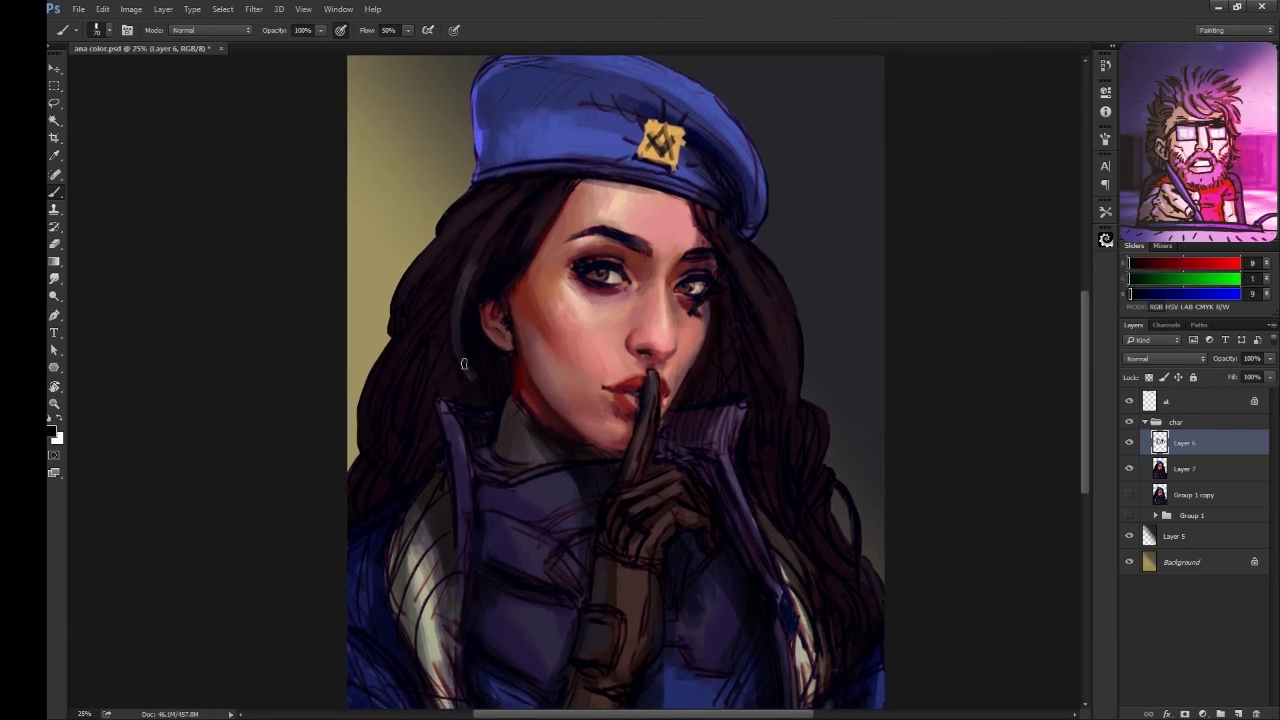
alt+click(475, 359)
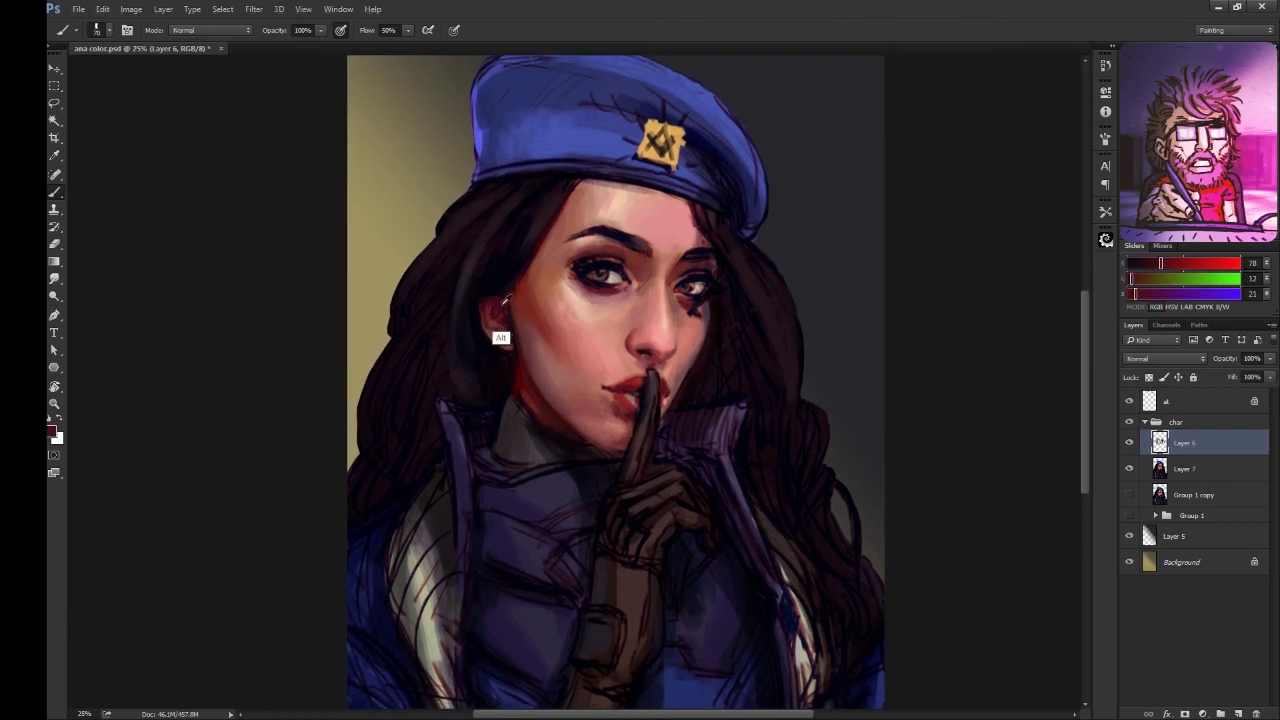
- Paint skin tone over the hair at the left cheek and sample cheek skin tones
alt+click(503, 335)
alt+click(521, 374)
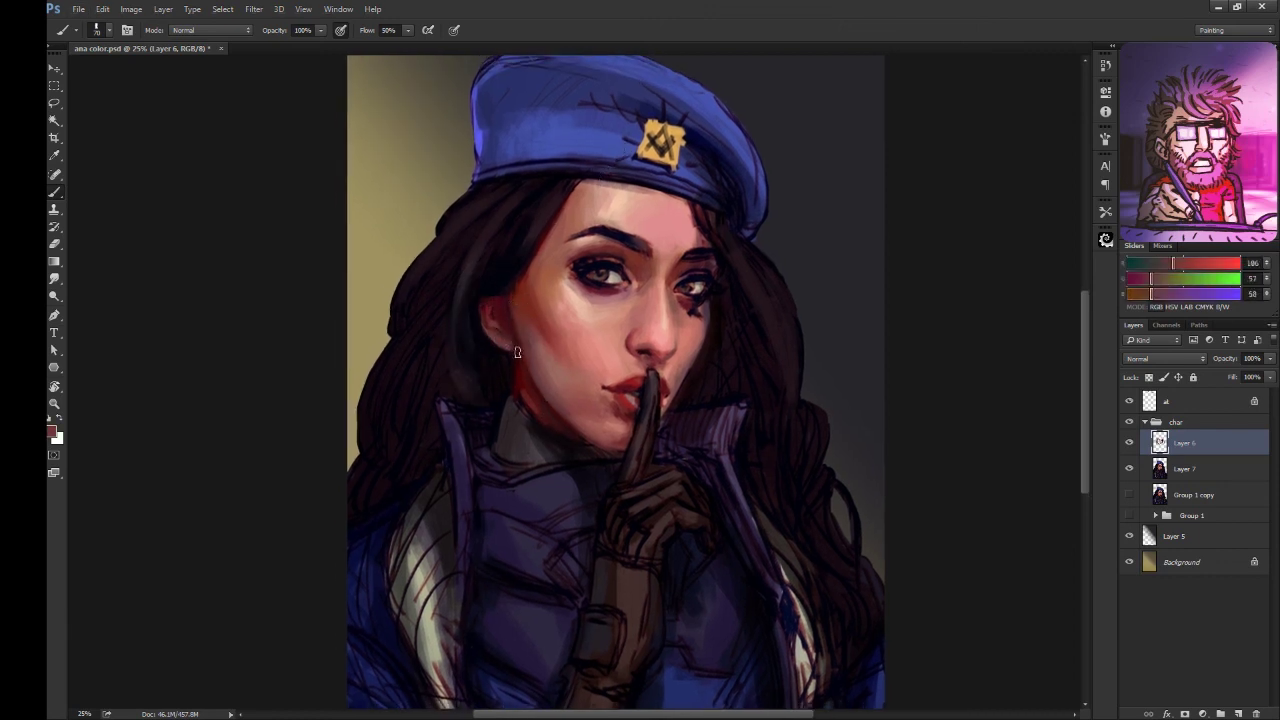
mouse_move(518, 352)
mouse_down()
mouse_move(514, 314)
mouse_move(496, 303)
mouse_up()
alt+click(493, 329)
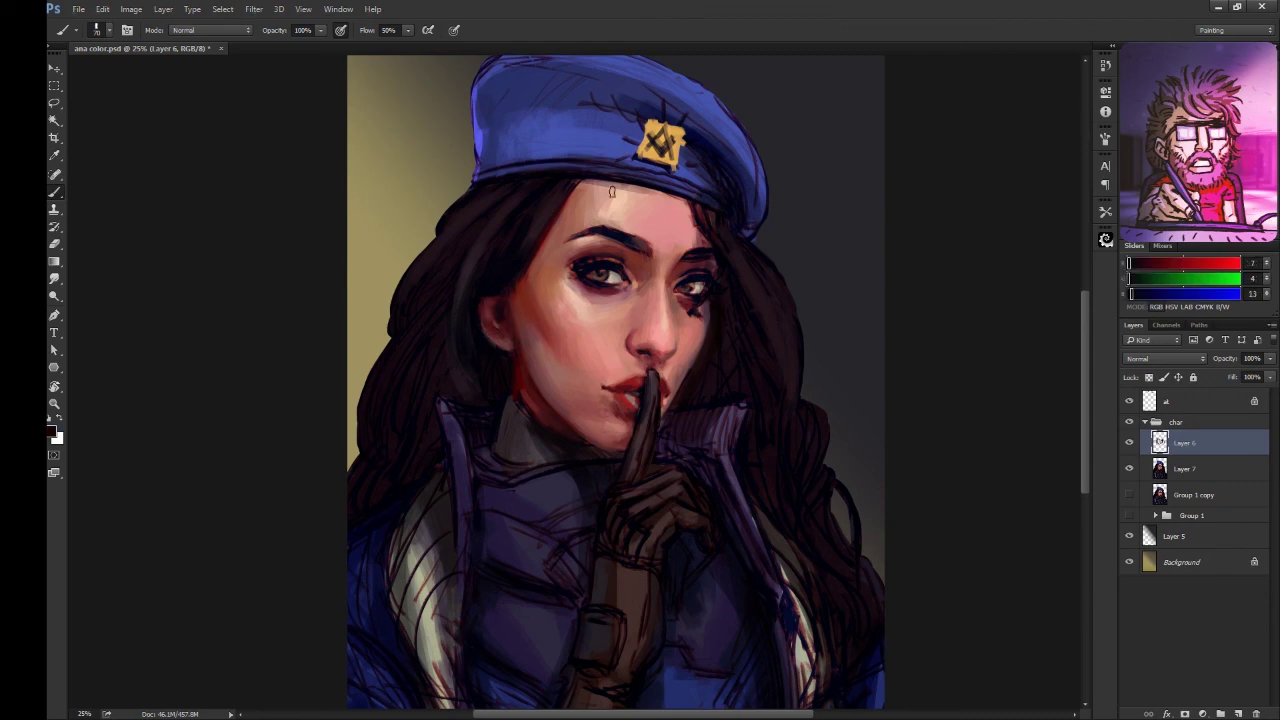
drag(646, 132, 605, 162)
alt+click(600, 318)
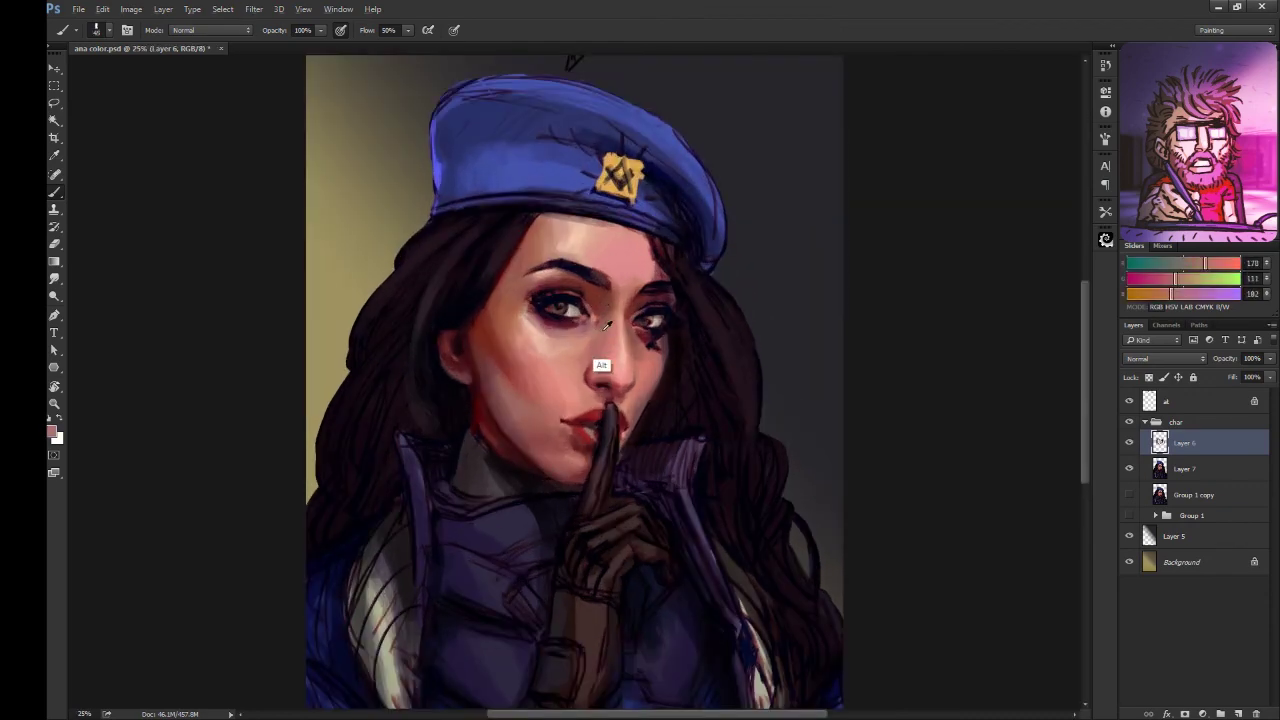
alt+click(603, 367)
scroll(704, 166, down, 2)
- Mirror the canvas to check the drawing, flip it back, and save
key(ctrl+shift+h)
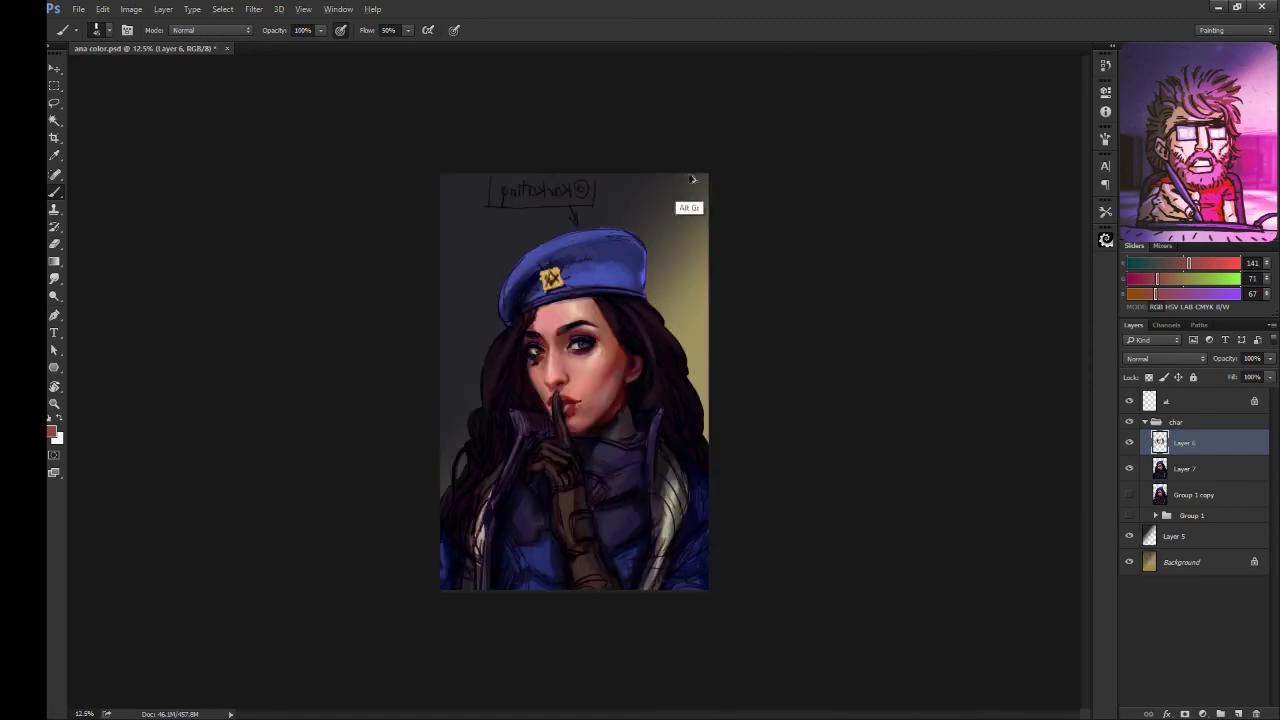
key(ctrl+shift+h)
key(ctrl+plus)
key(ctrl+s)
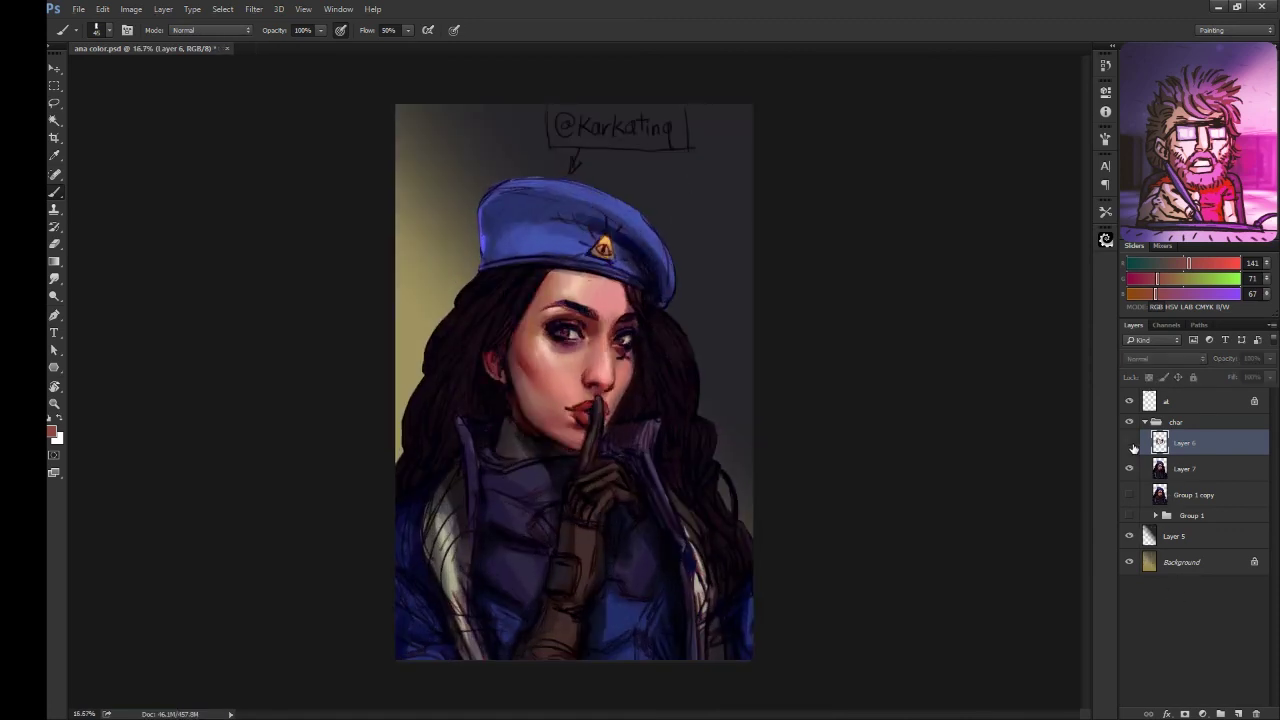
- Add a Color Lookup adjustment above Layer 6 using FallColors.look
click(1202, 713)
click(1165, 639)
scroll(1014, 128, down, 1)
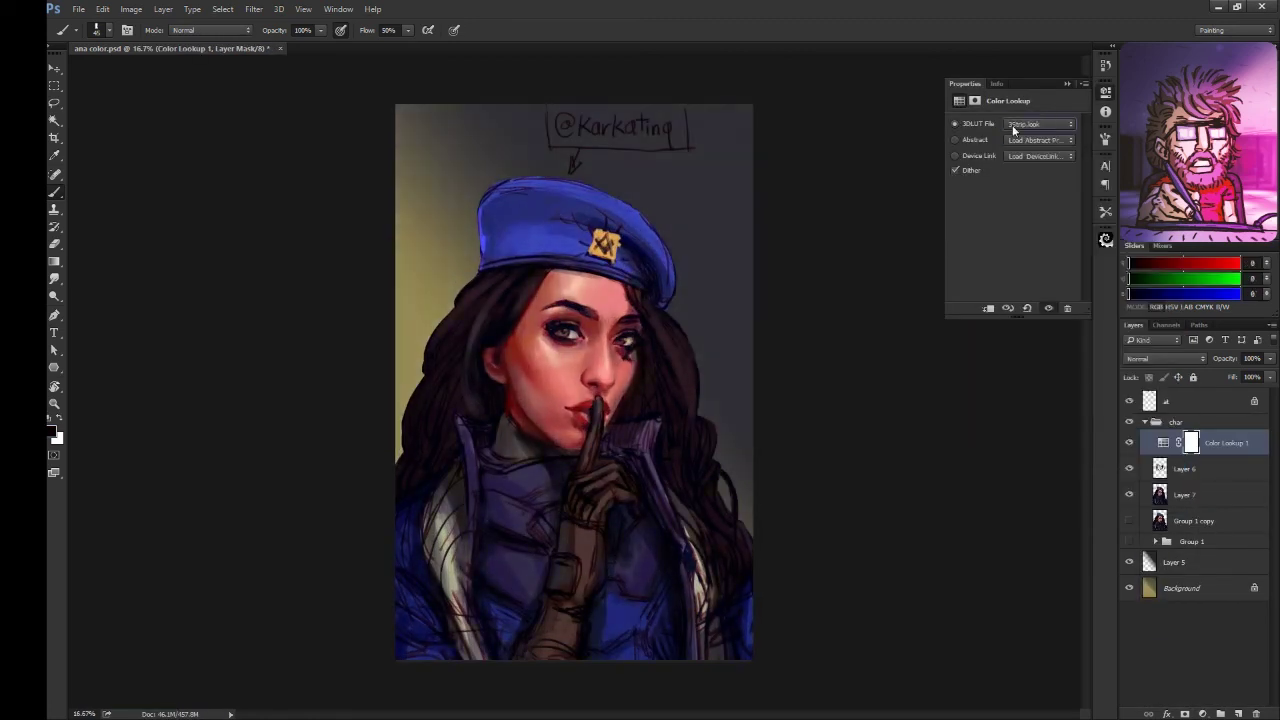
scroll(1014, 128, down, 2)
scroll(1014, 128, down, 2)
scroll(1014, 128, down, 1)
scroll(1013, 128, down, 3)
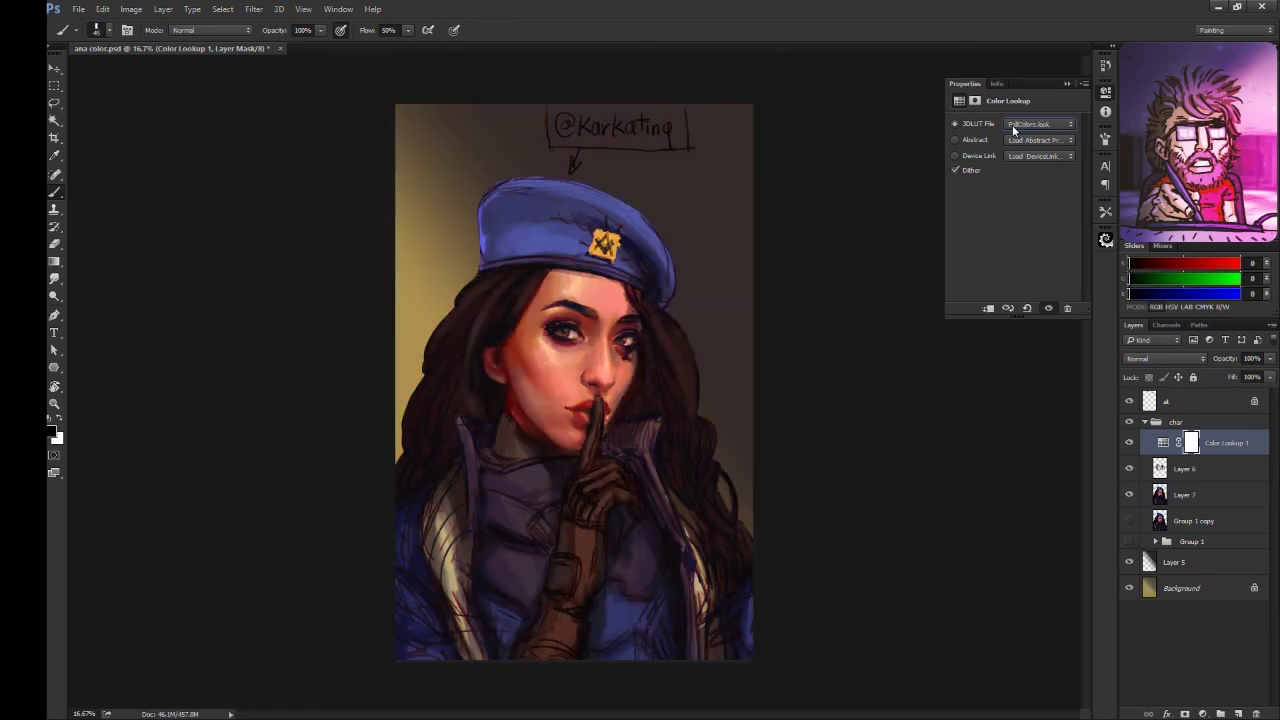
- Group the Color Lookup as fx, labelled violet, and label the char group red
key(ctrl+g)
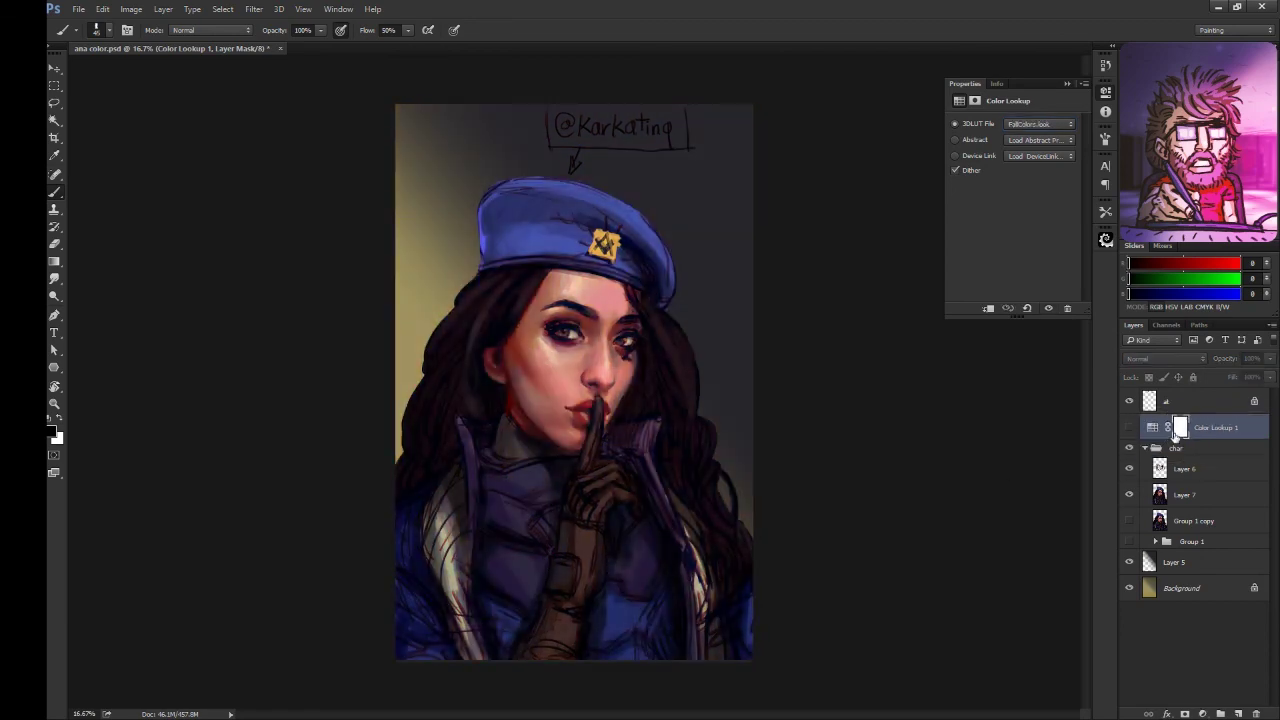
right_click(1197, 422)
click(1080, 700)
click(1145, 422)
right_click(1175, 438)
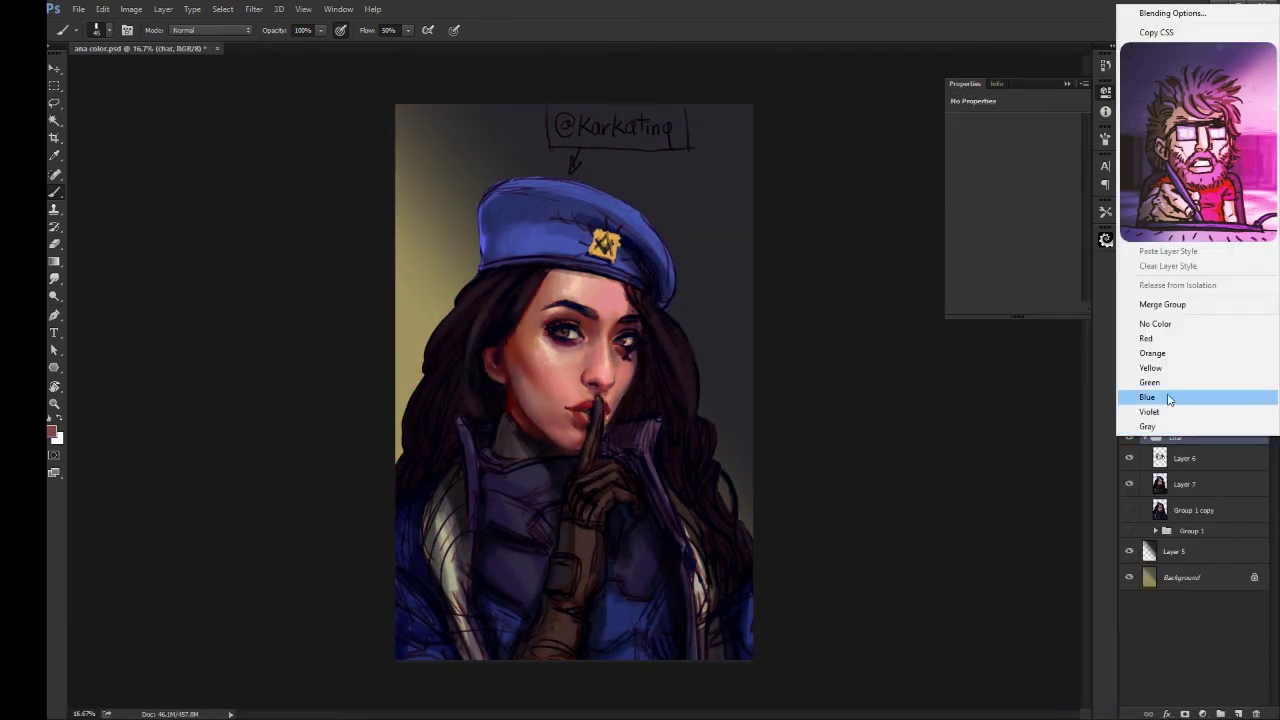
click(1145, 380)
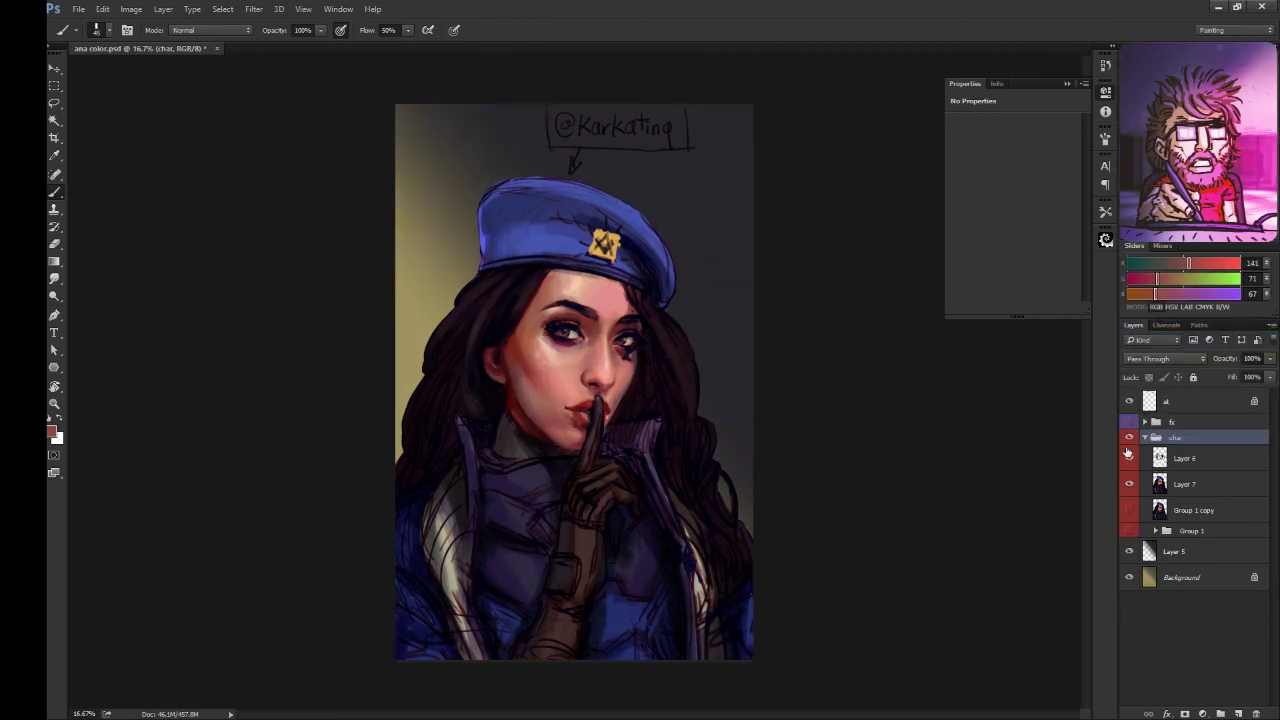
- On Layer 6, sample dark eye-makeup and near-black blue tones and touch up the eyes
key(alt+bracketleft)
key(ctrl+plus)
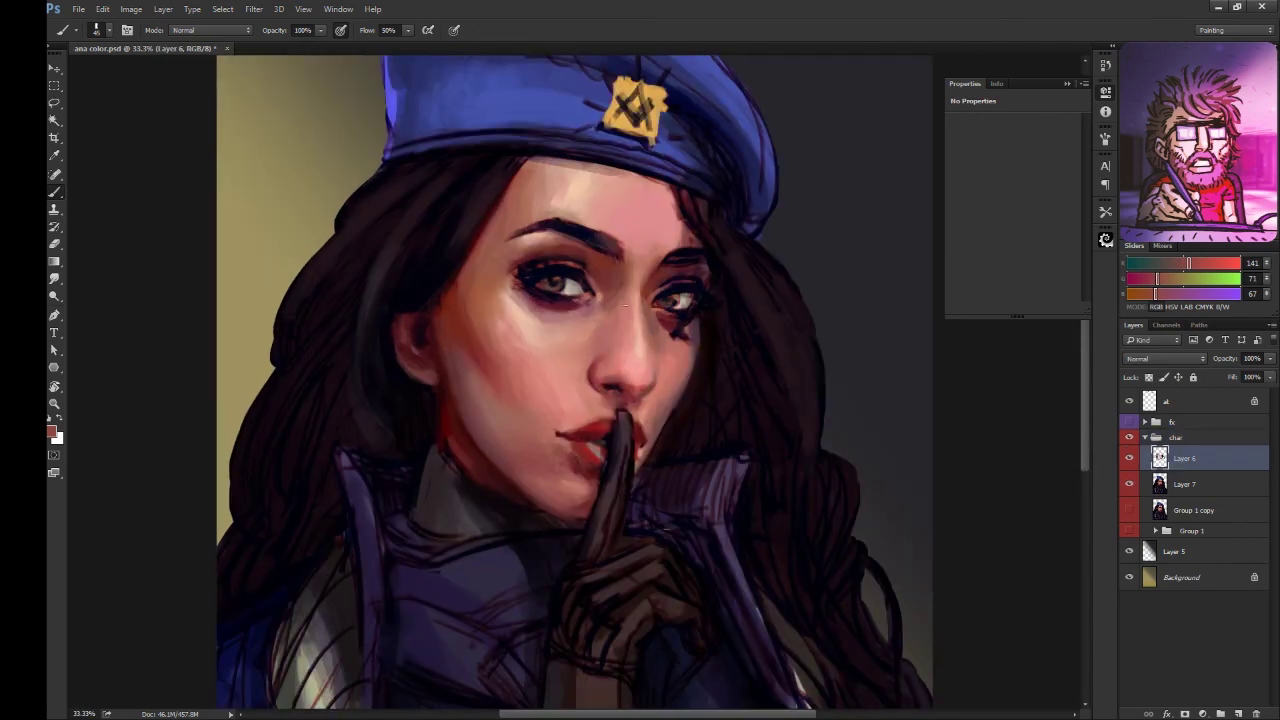
alt+click(572, 285)
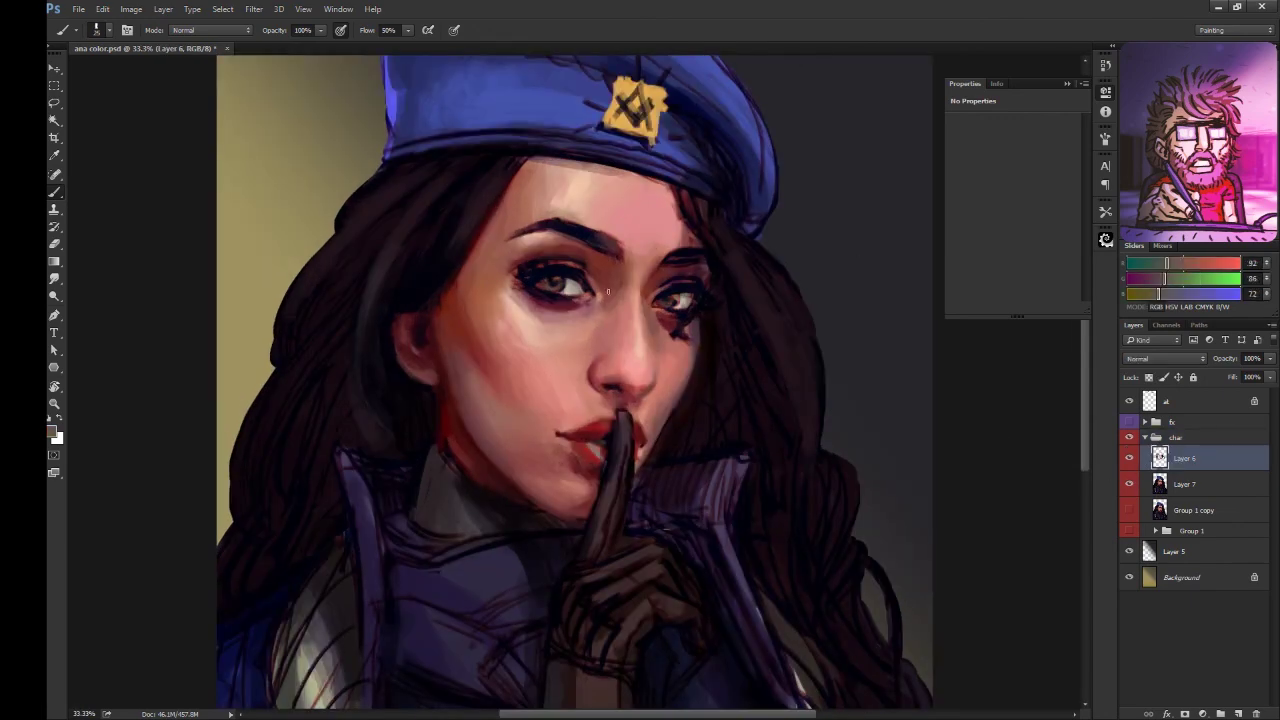
alt+click(696, 336)
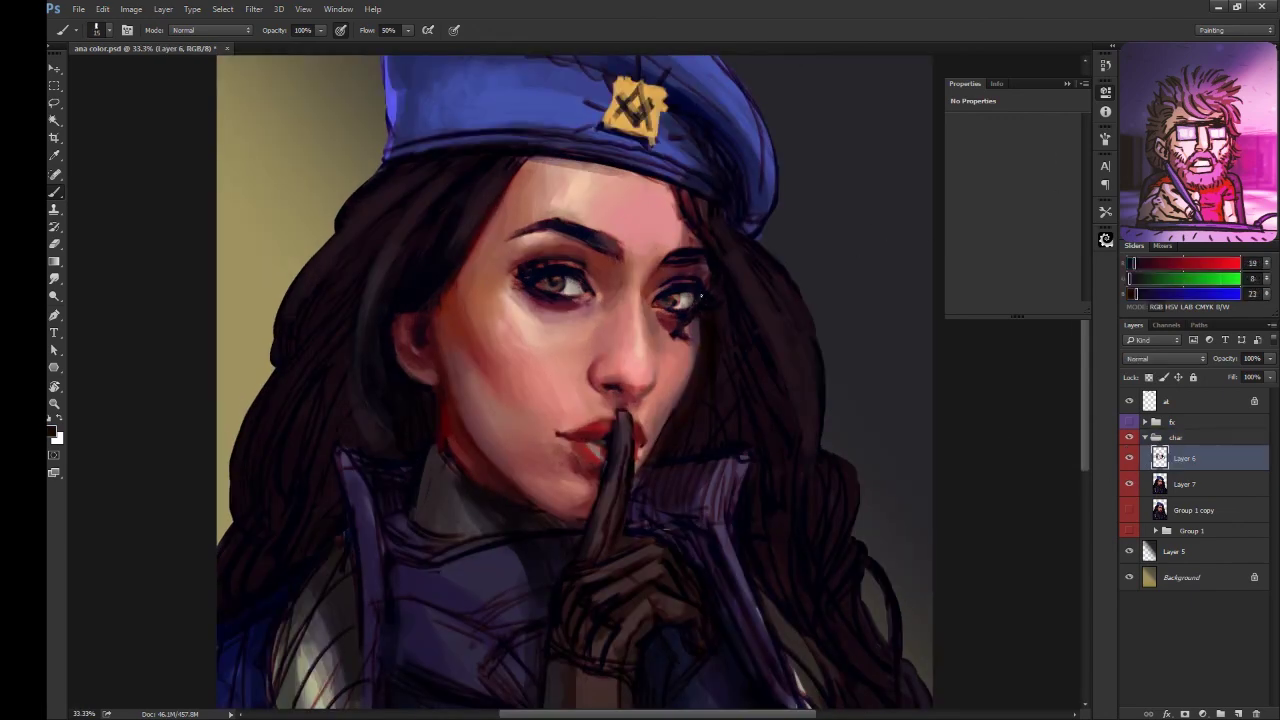
key(ctrl+minus)
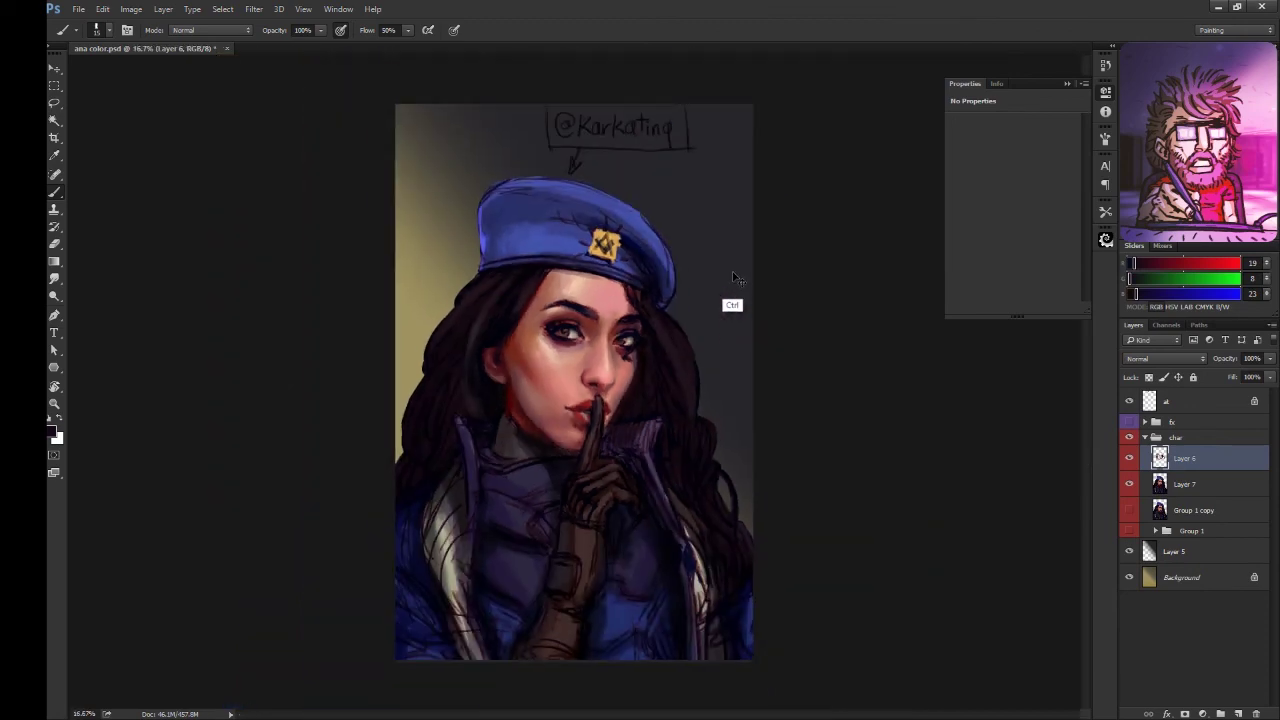
key(ctrl+plus)
alt+click(686, 326)
- Touch up the lips and skin with sampled skin tones, lip red and light pink
key(ctrl+minus)
key(ctrl+shift+h)
key(ctrl+shift+h)
key(ctrl+plus)
alt+click(566, 427)
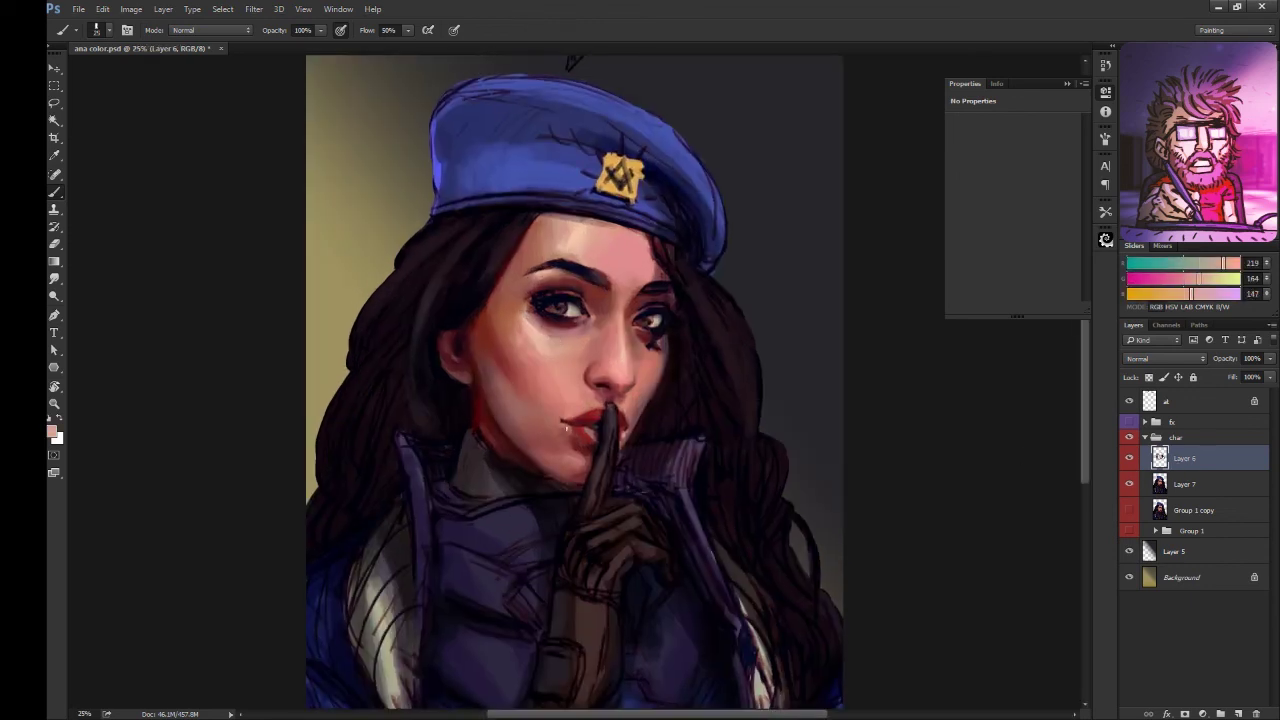
alt+click(565, 431)
alt+click(584, 430)
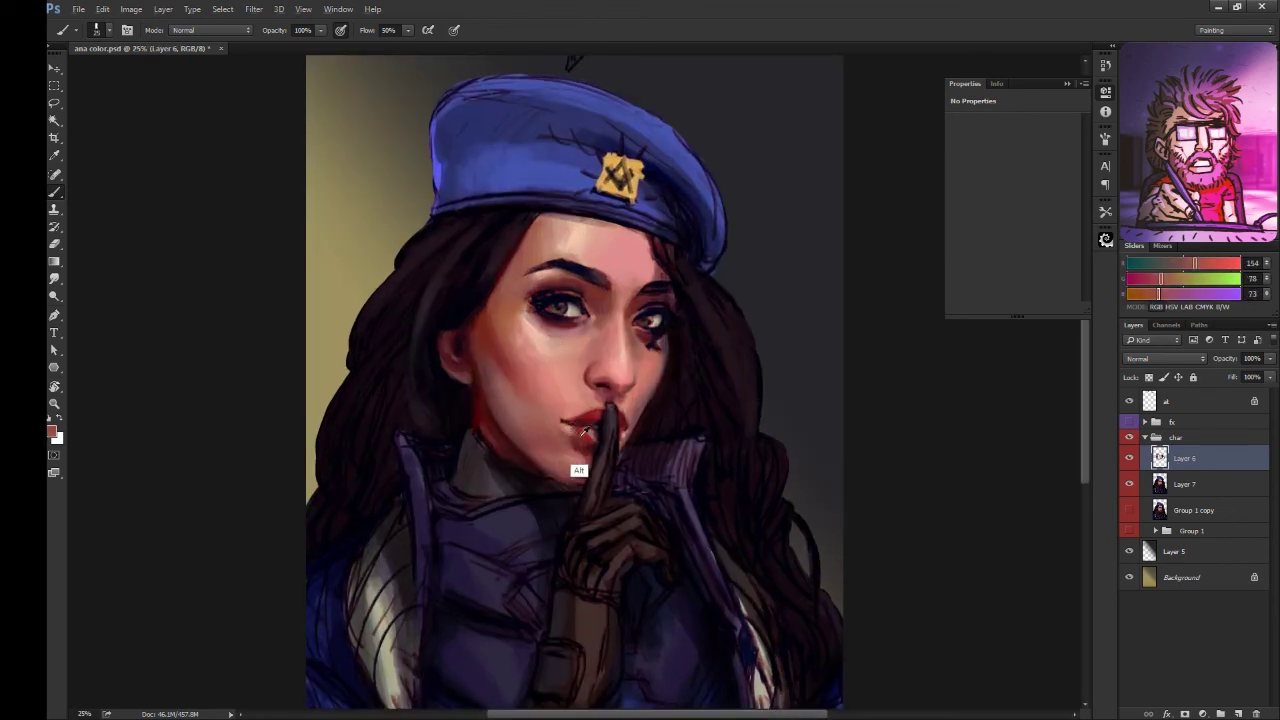
alt+click(673, 291)
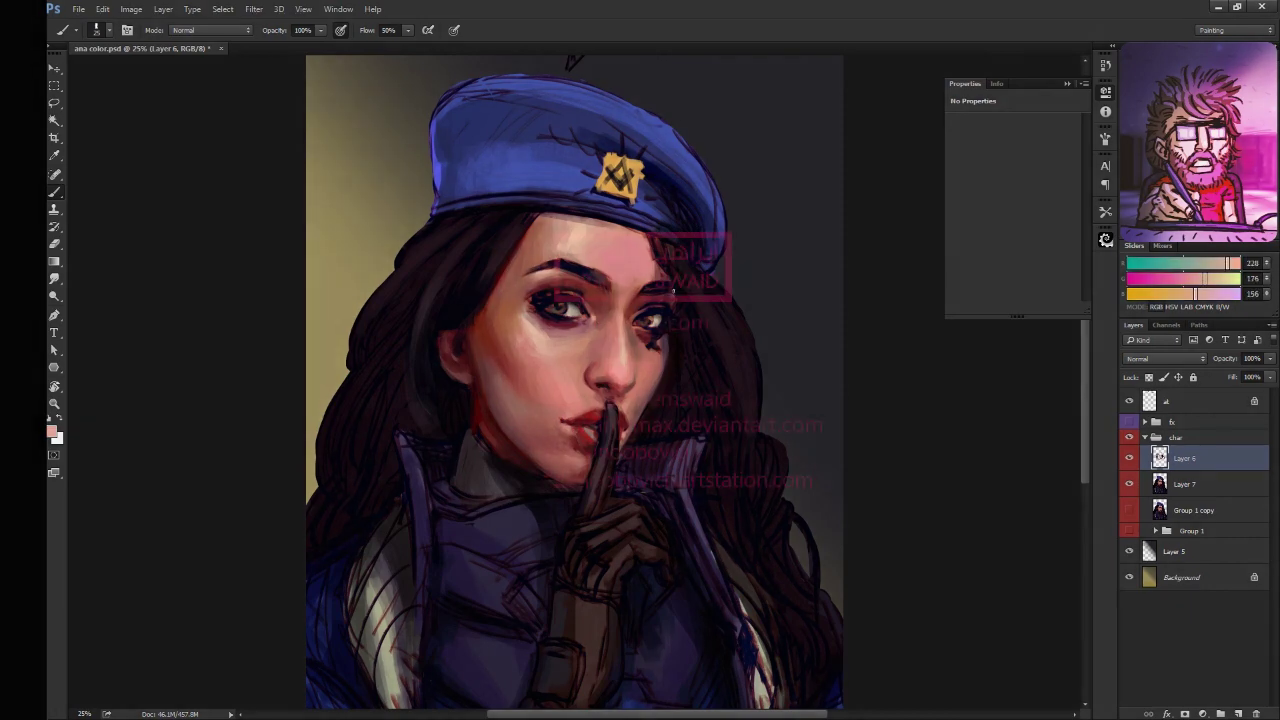
- Sample the badge gold and a dark brown to dab a stud earring on the ear
alt+click(462, 380)
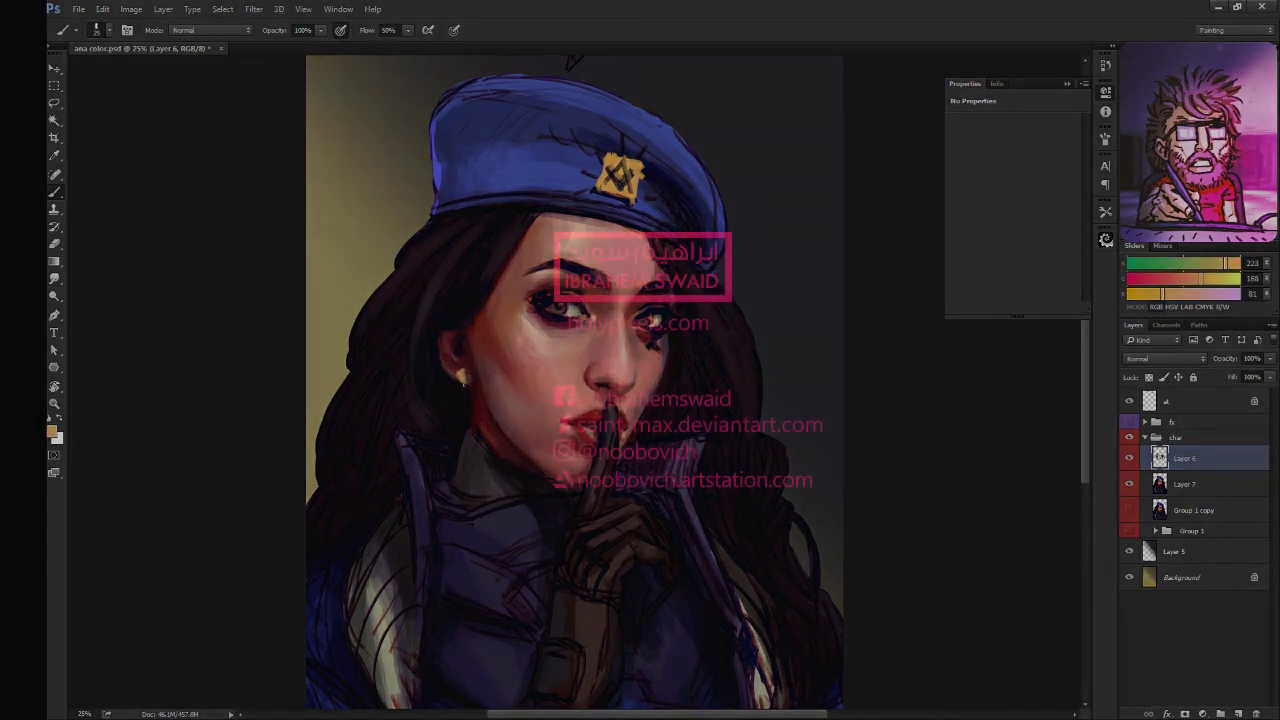
alt+click(791, 317)
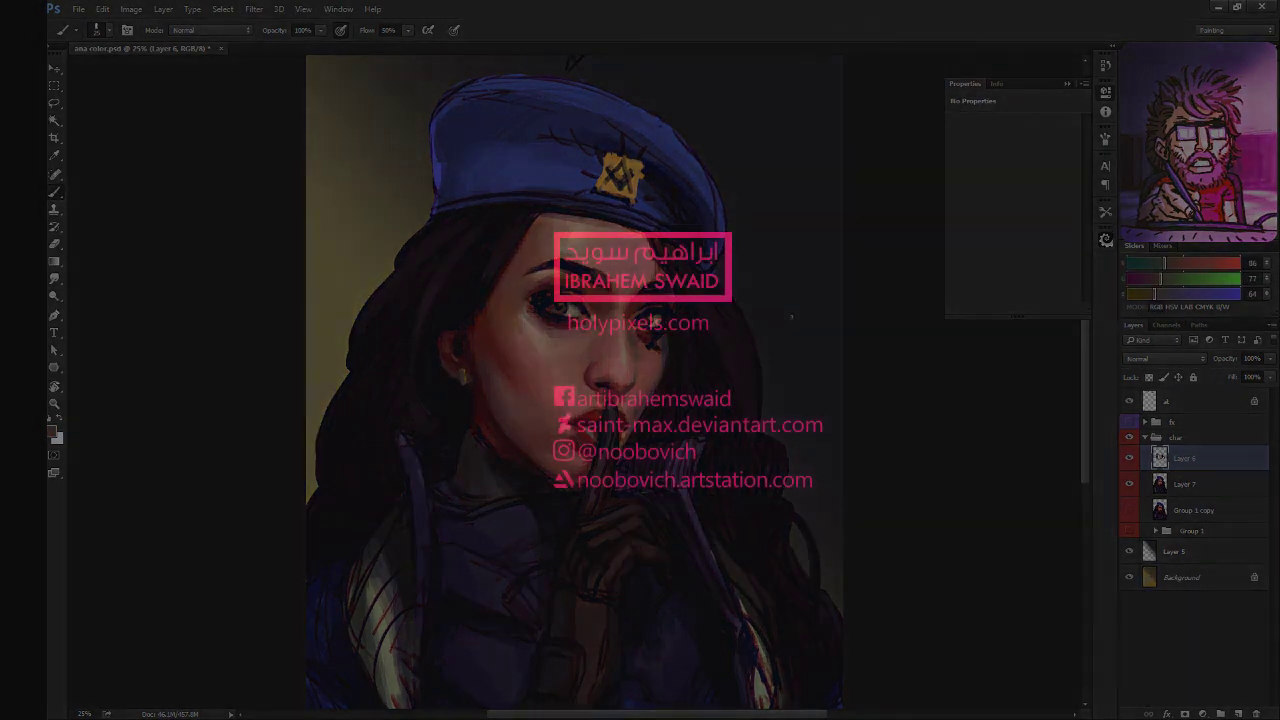